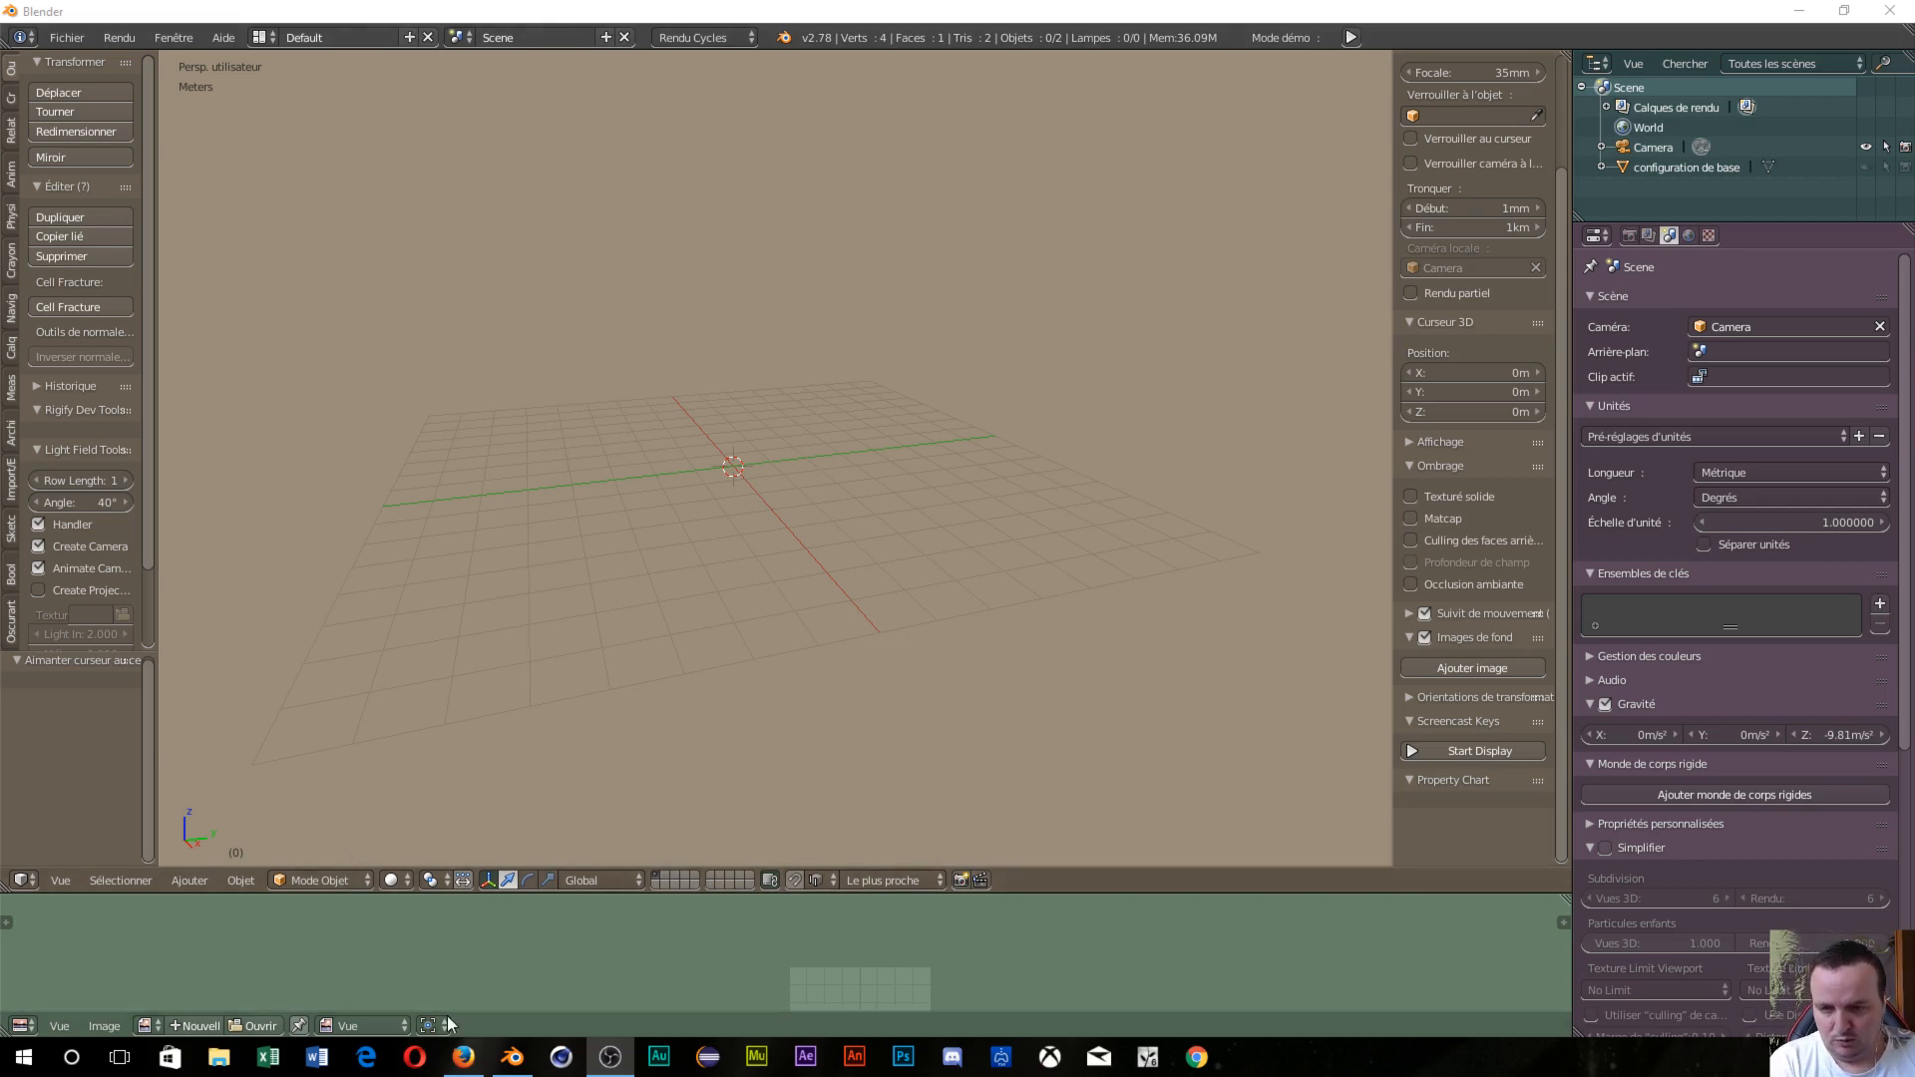
Bring up Opera with the YouTube texture tutorial and move its window up and right.
left_click(427, 1057)
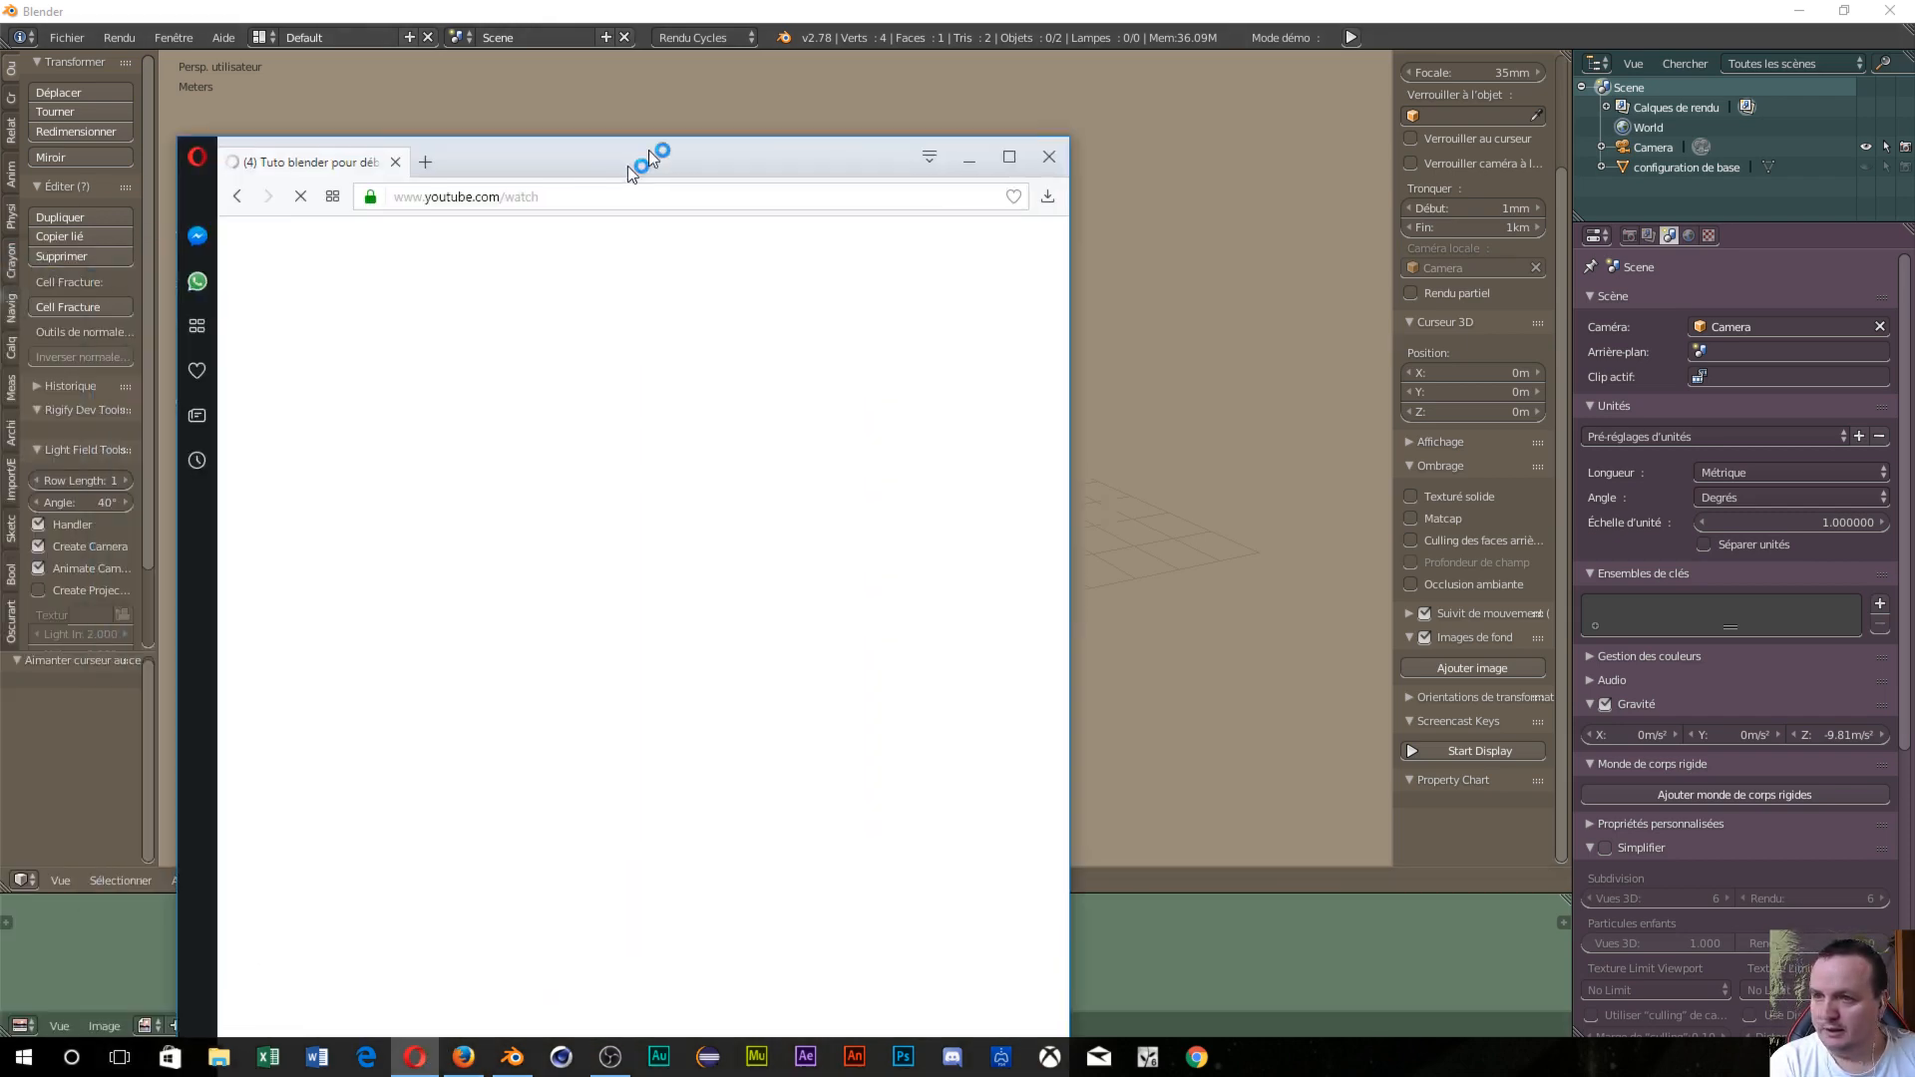
left_click_drag(627, 165, 776, 10)
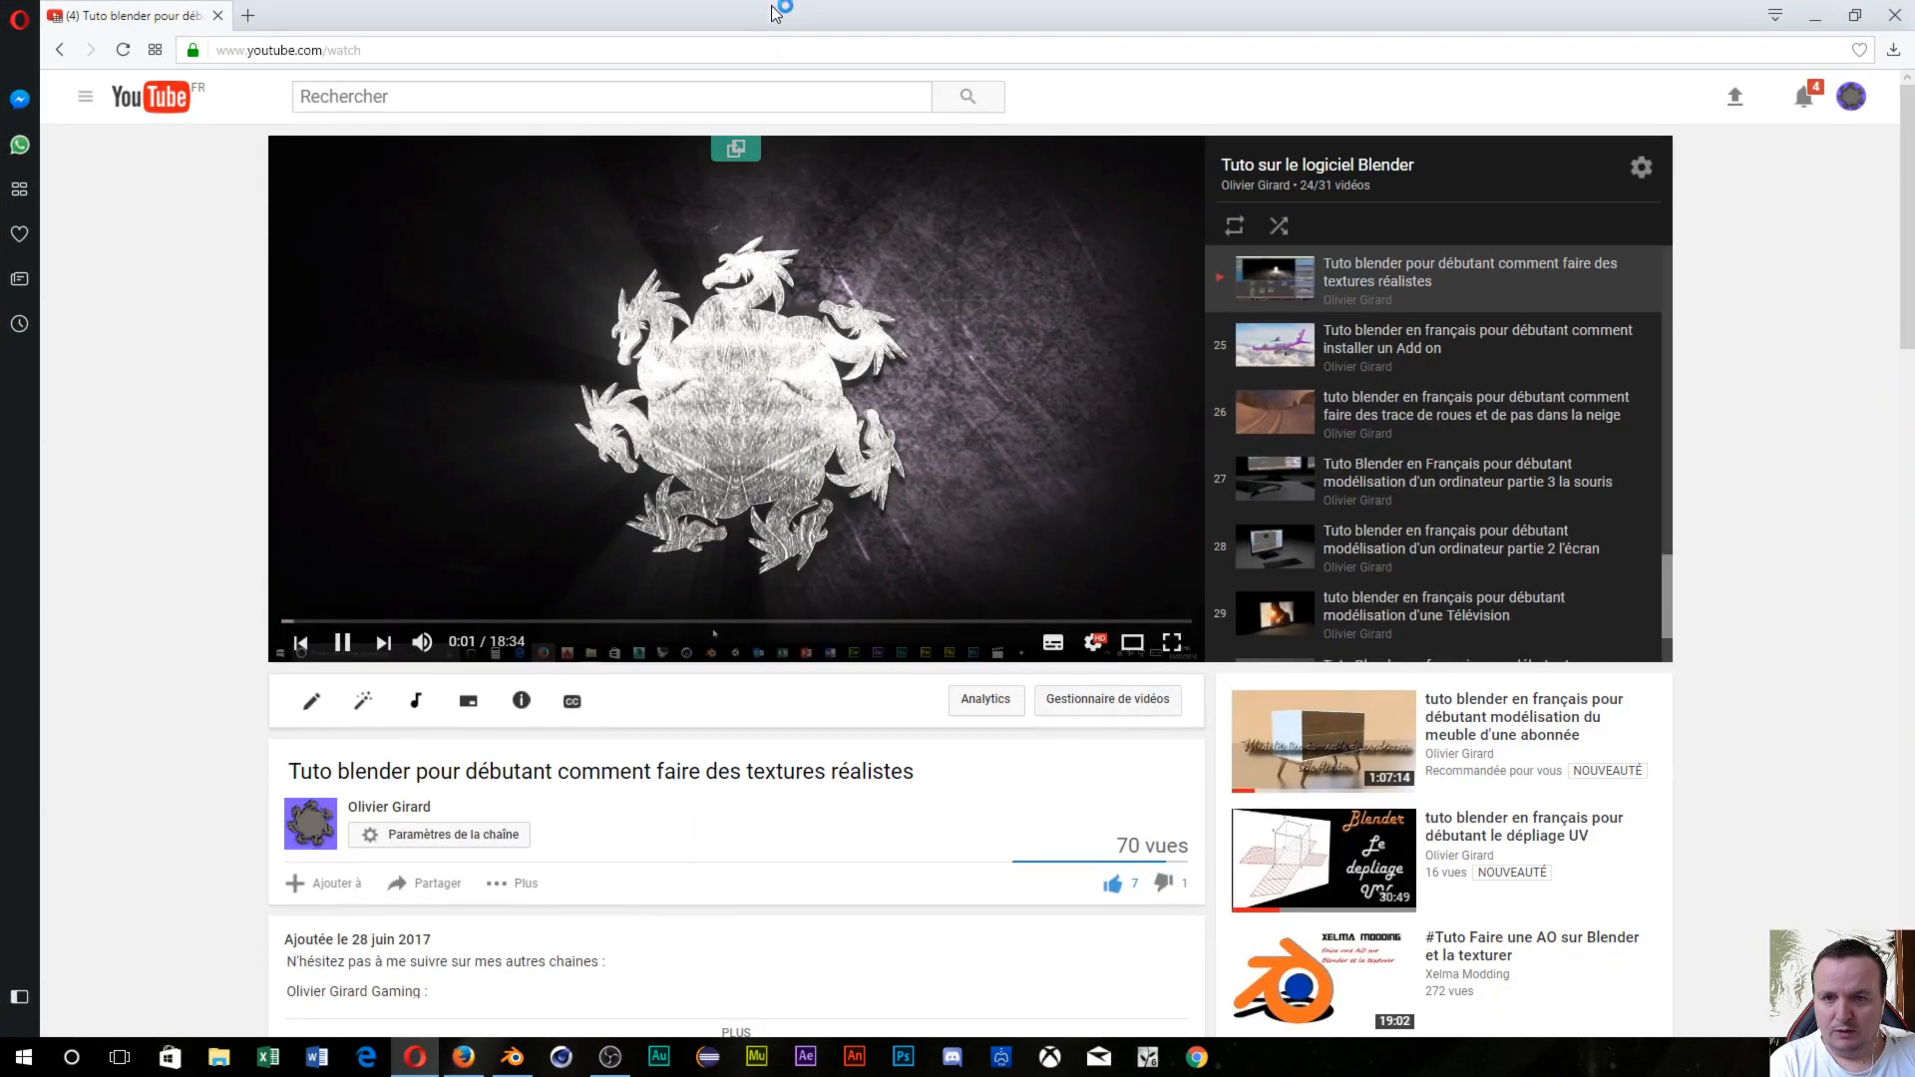
Swap the YouTube tab for a new tab and Google 'cg texture'.
left_click(404, 97)
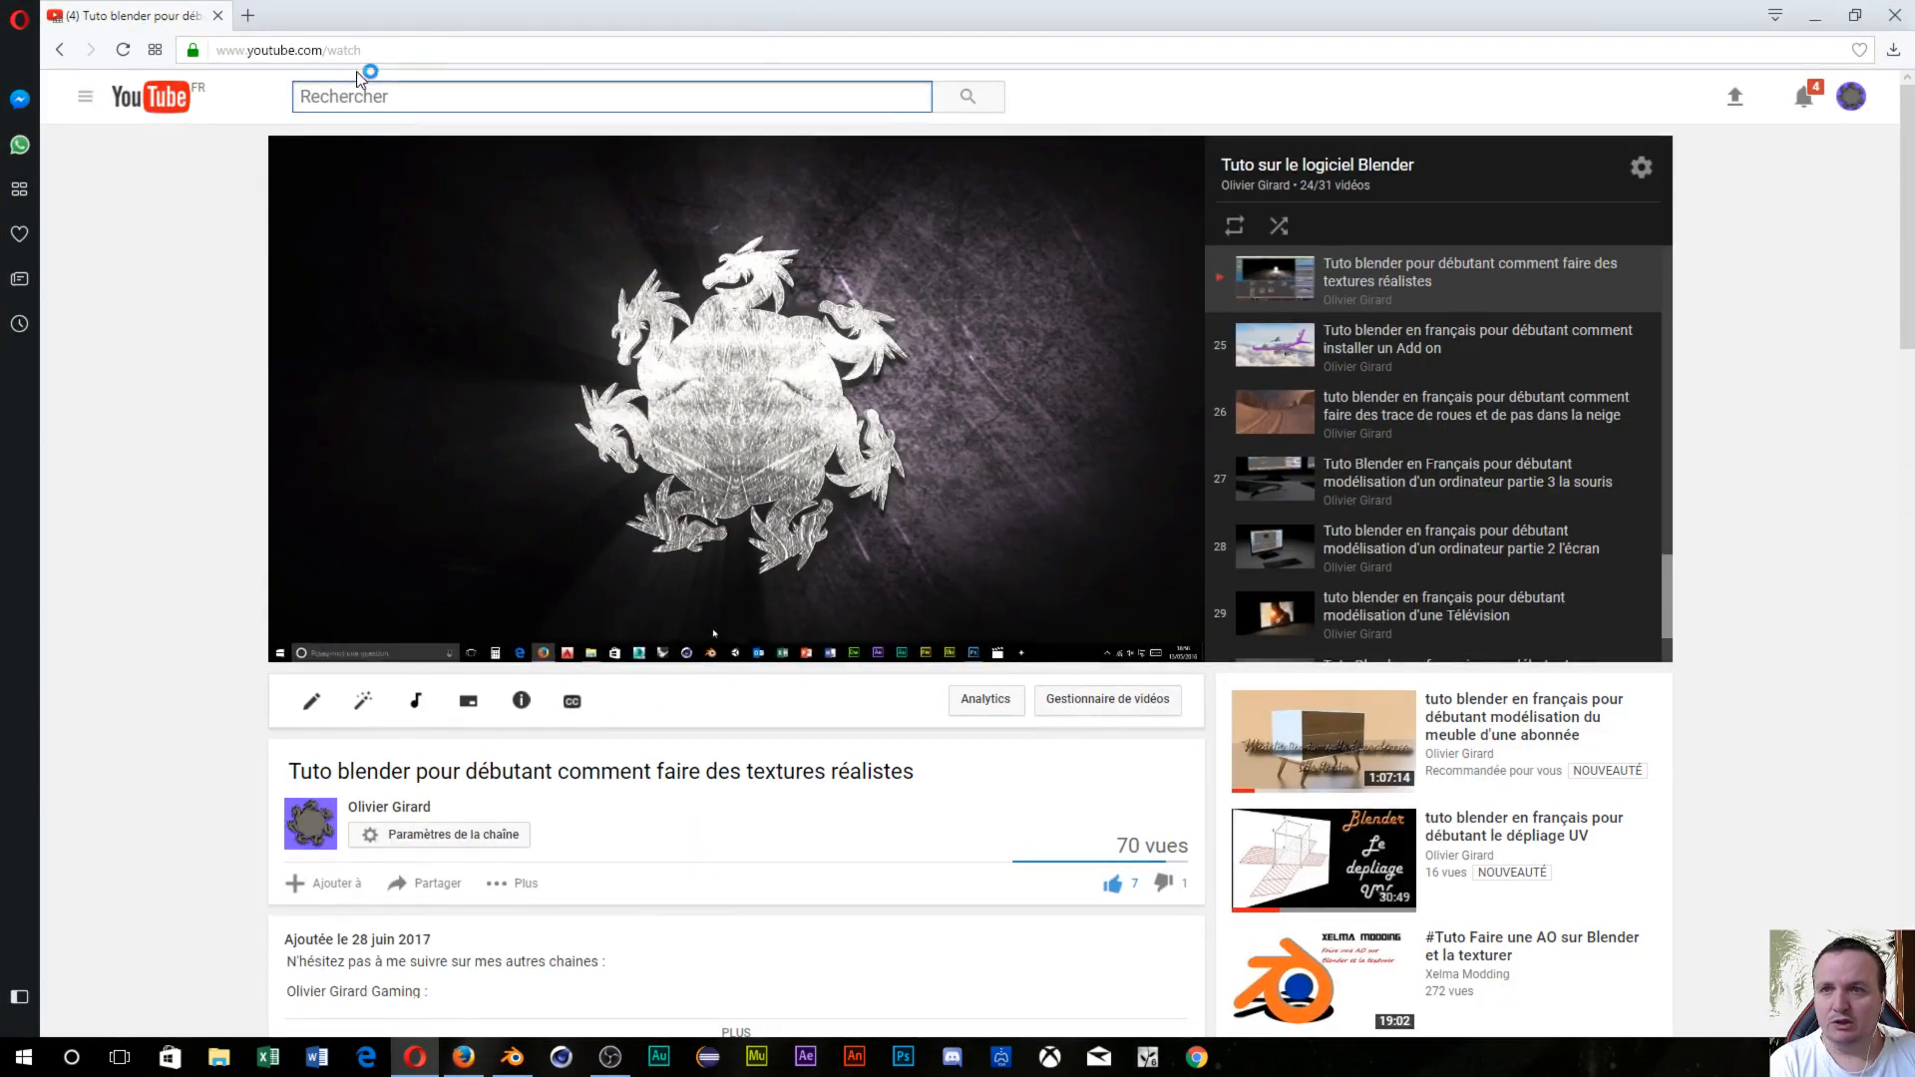
left_click(248, 16)
left_click(218, 16)
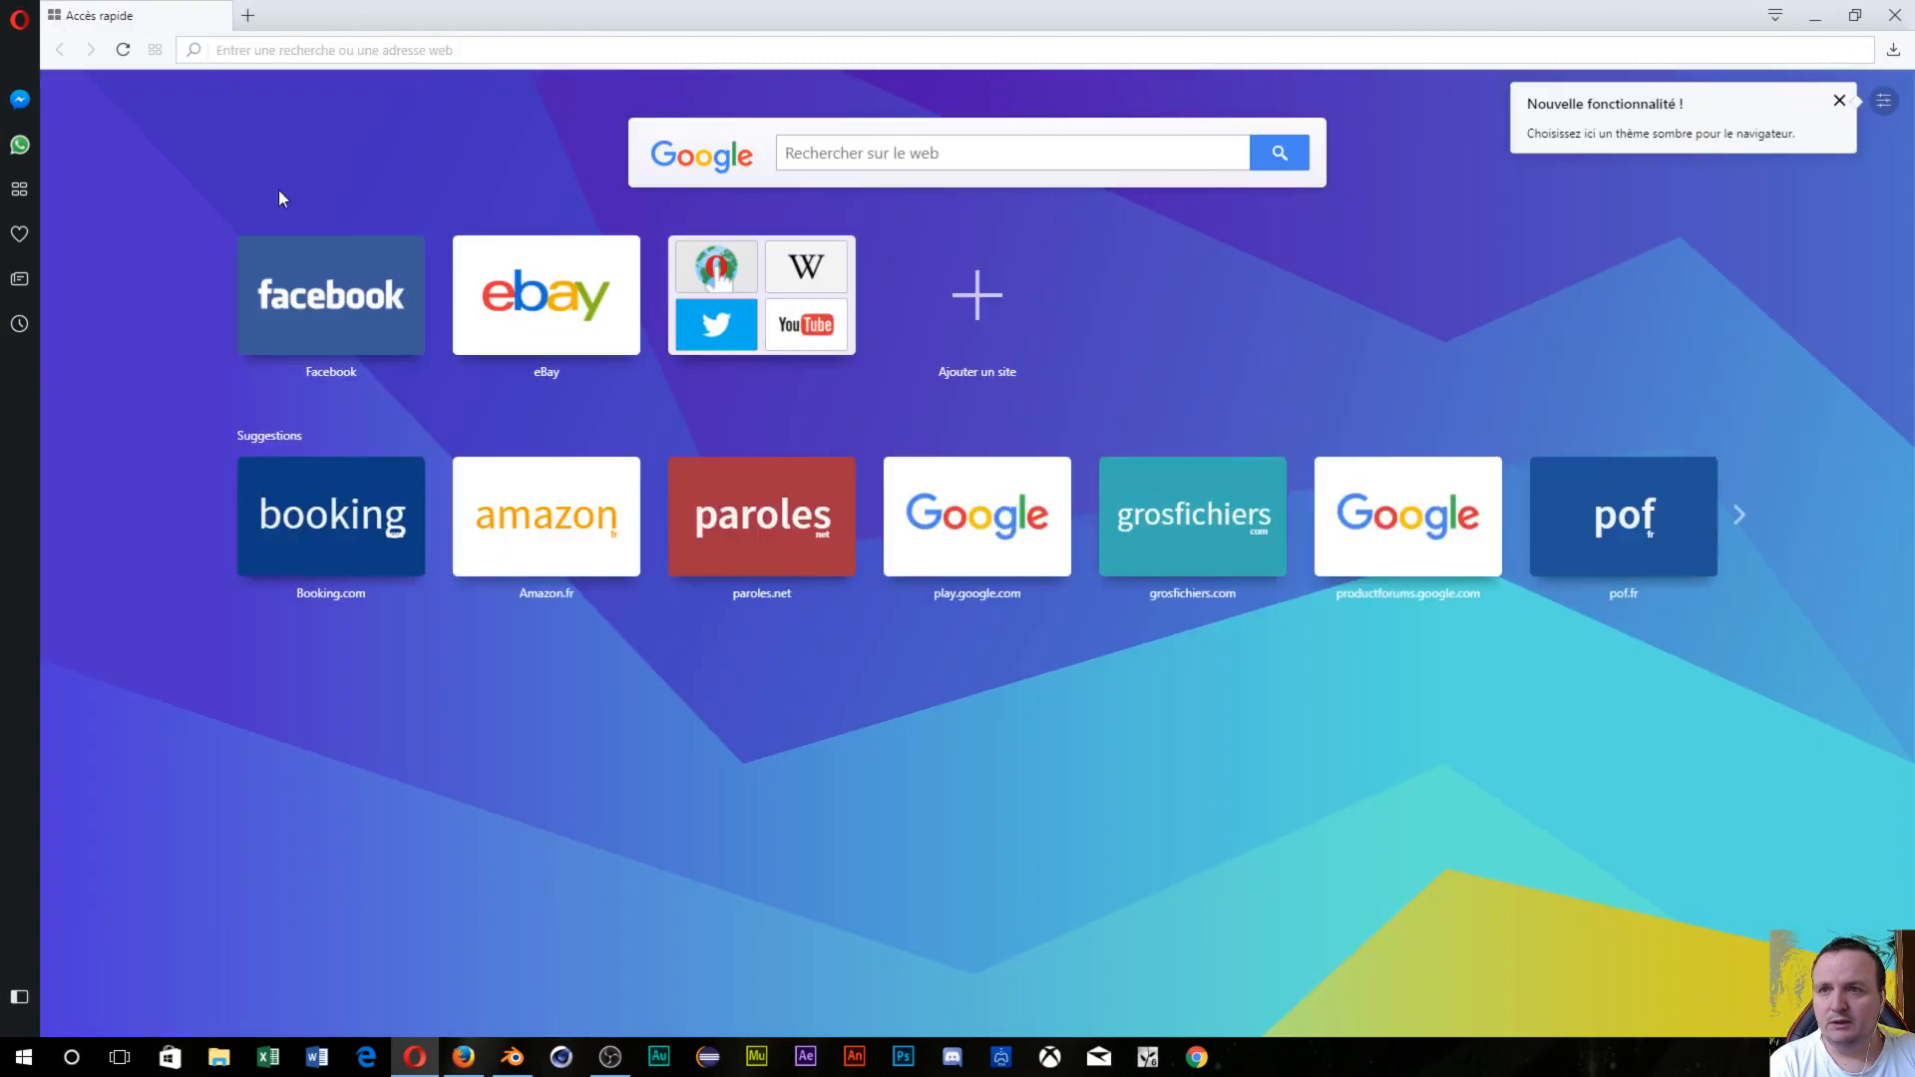
left_click(945, 153)
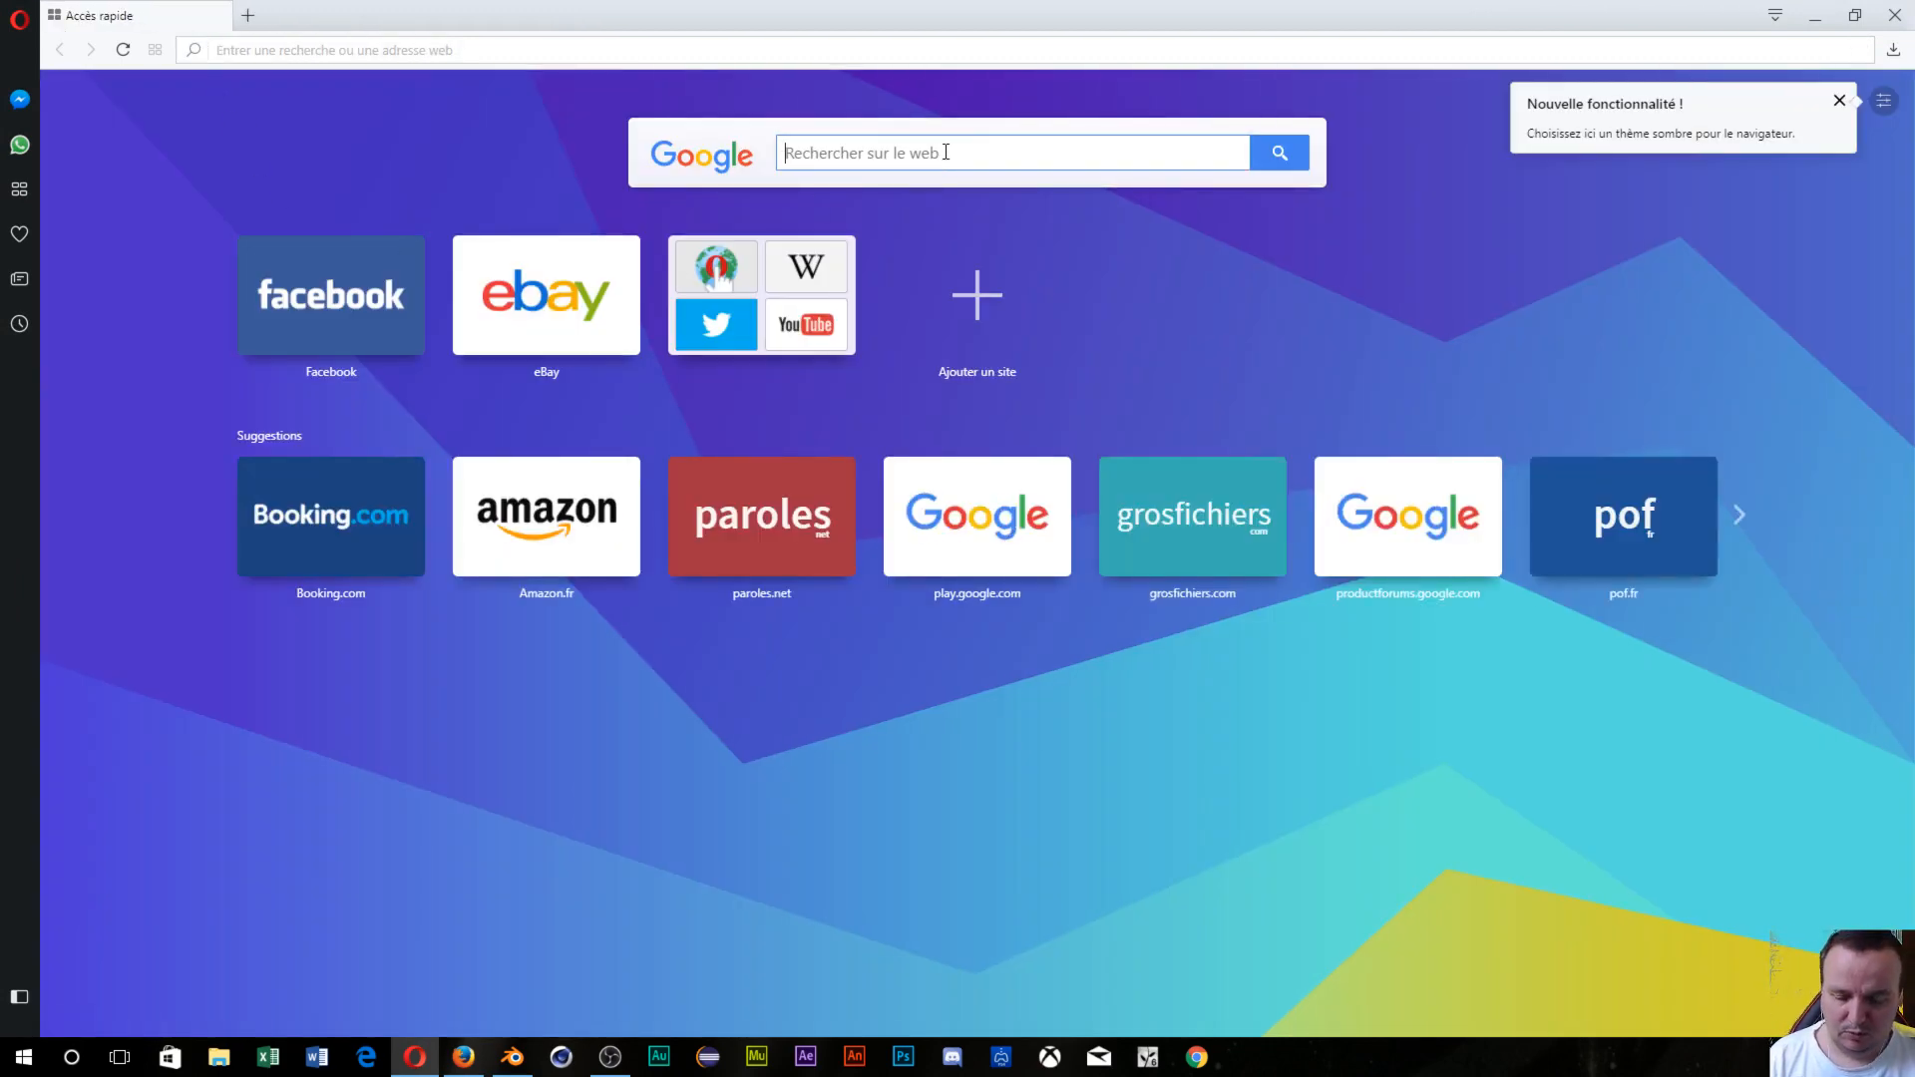
type("t")
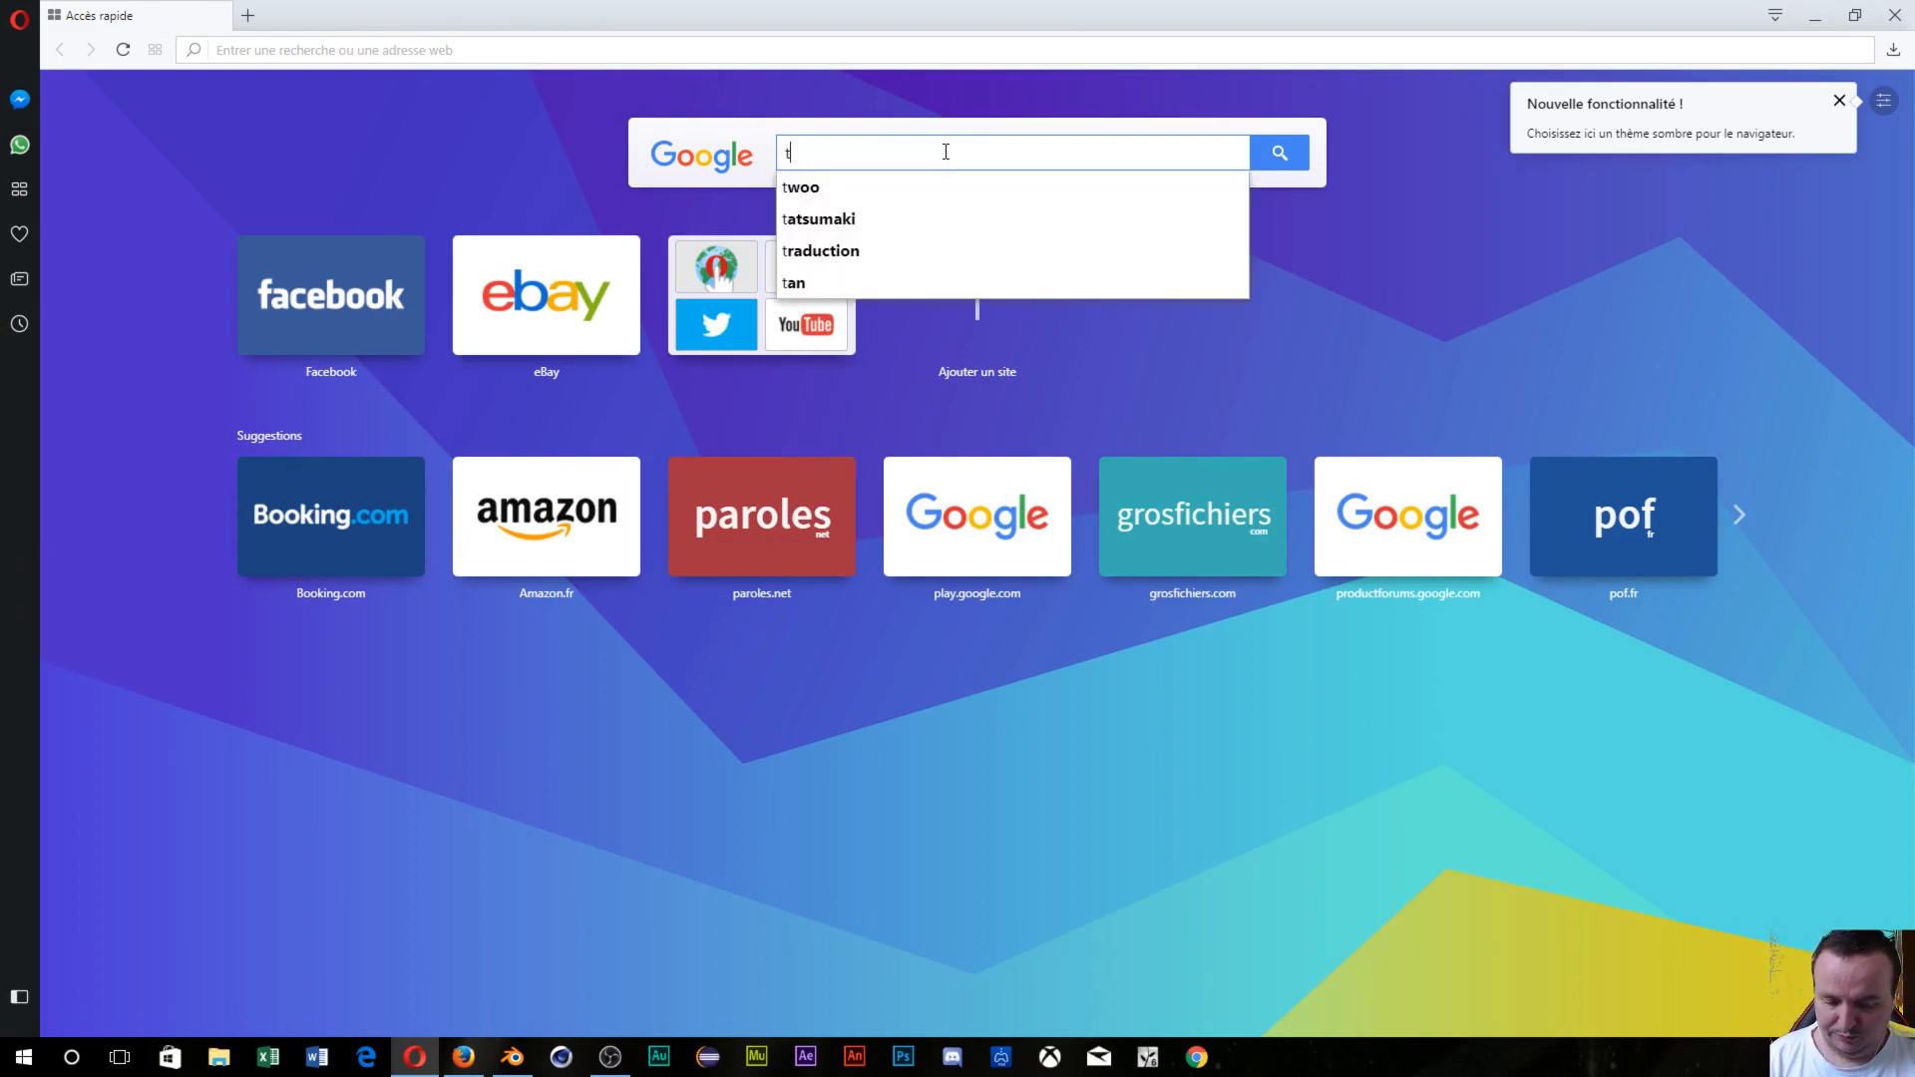
key("BackSpace")
type("c")
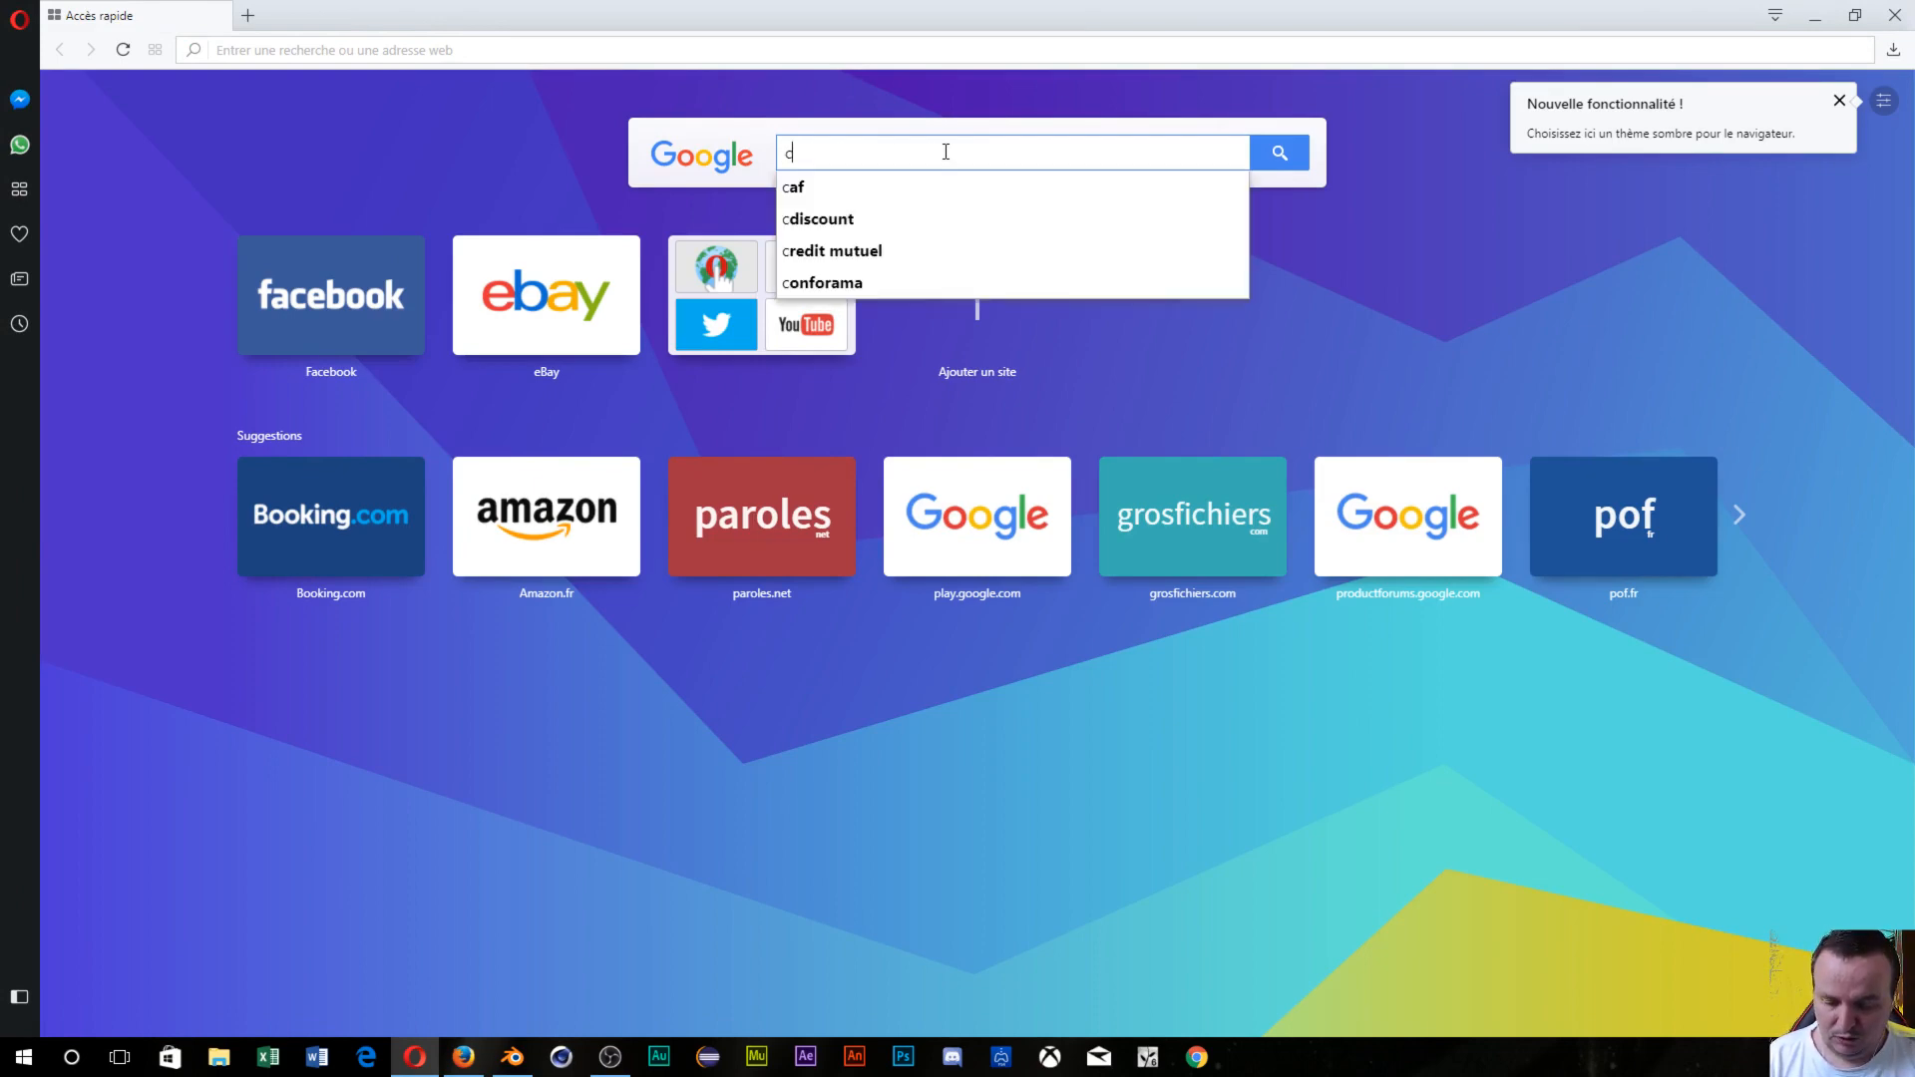
type("g text")
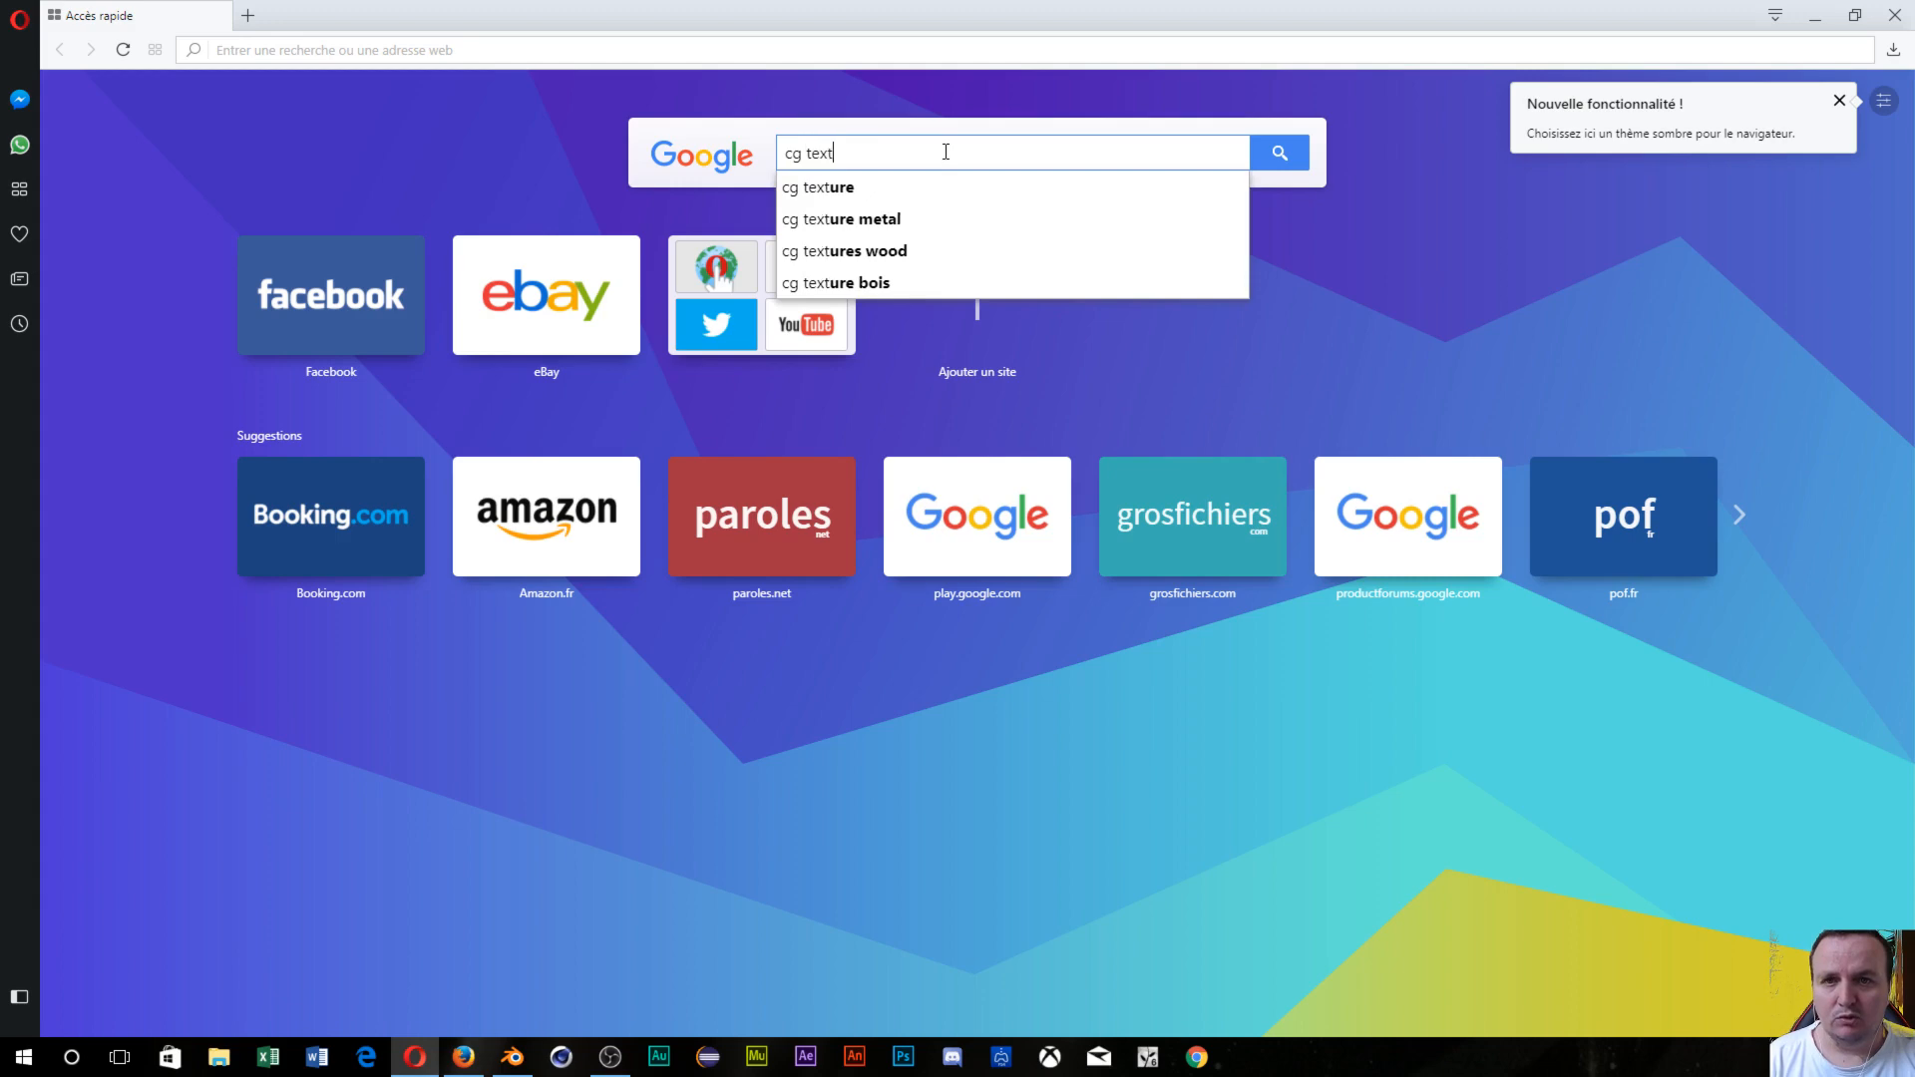
type("ure")
key("Return")
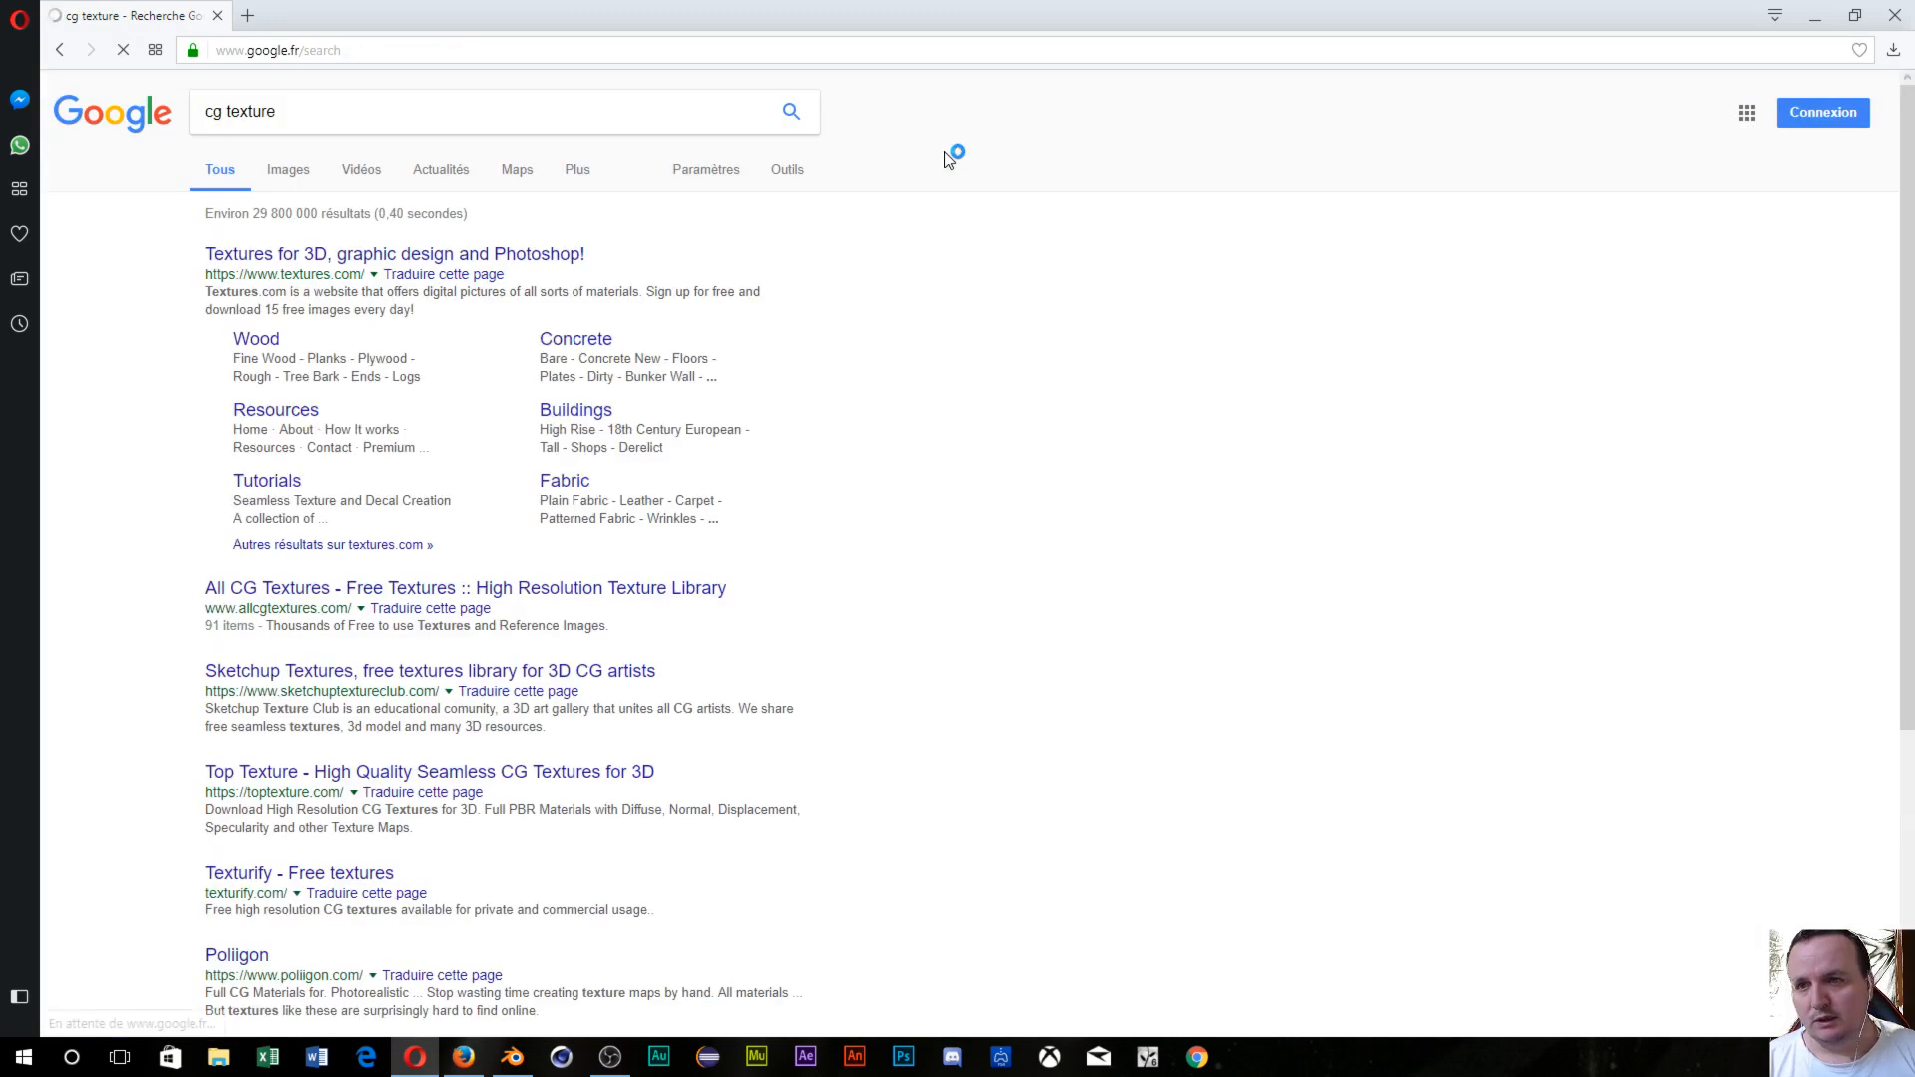
Open the textures.com result and log in with the account e-mail and password.
left_click(290, 337)
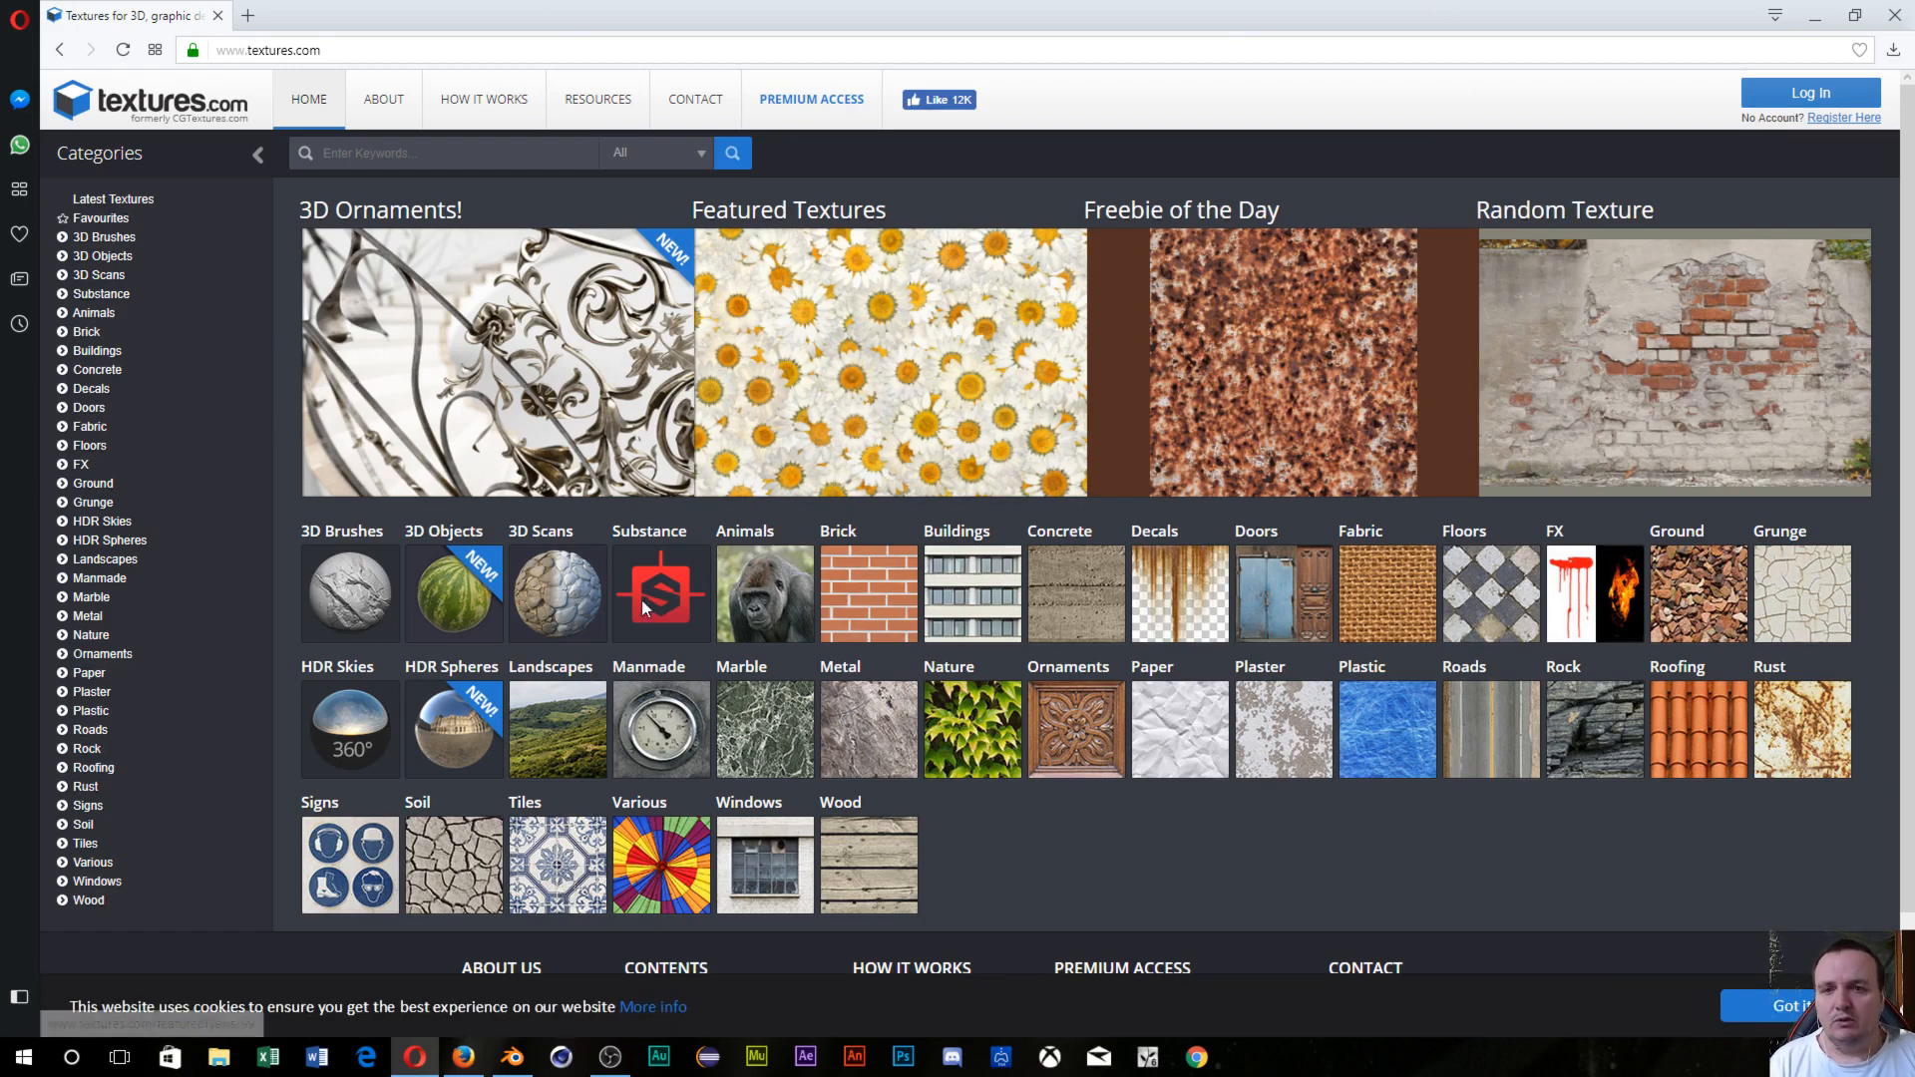
left_click(1807, 92)
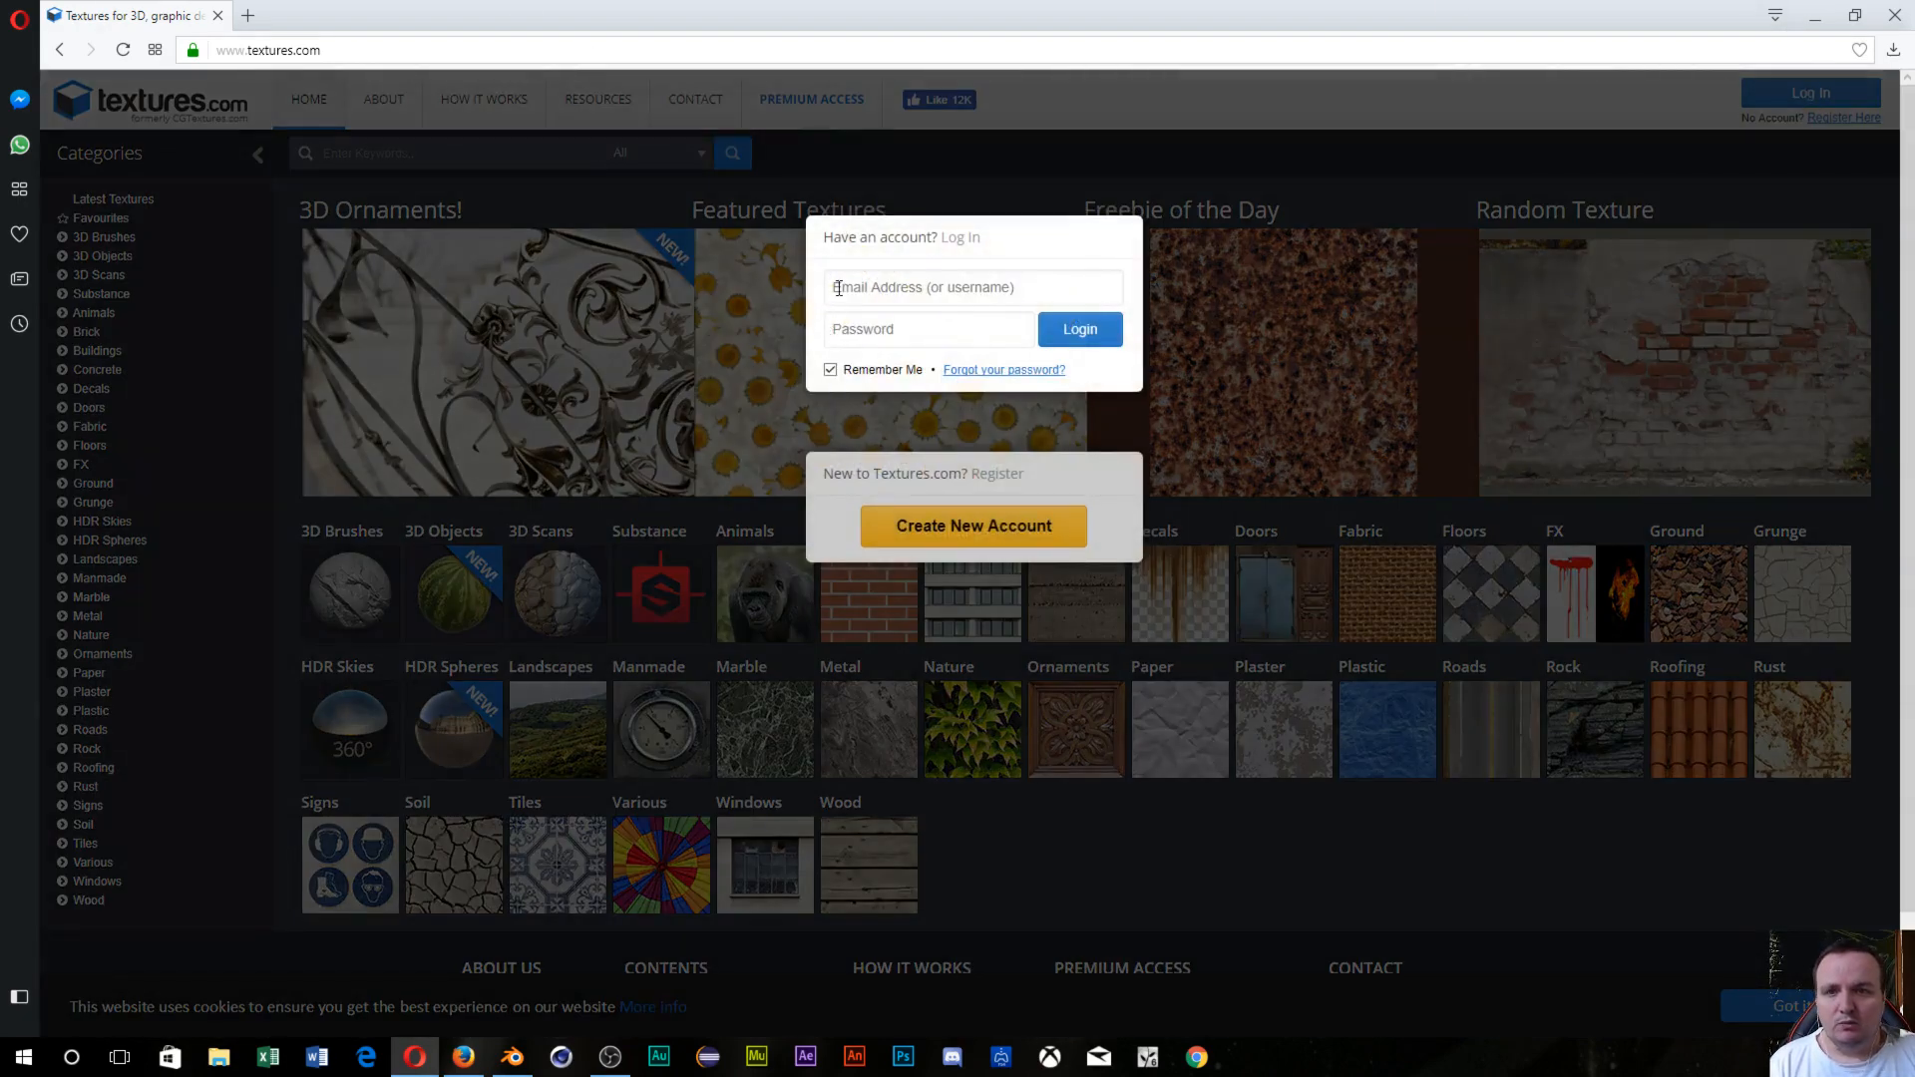
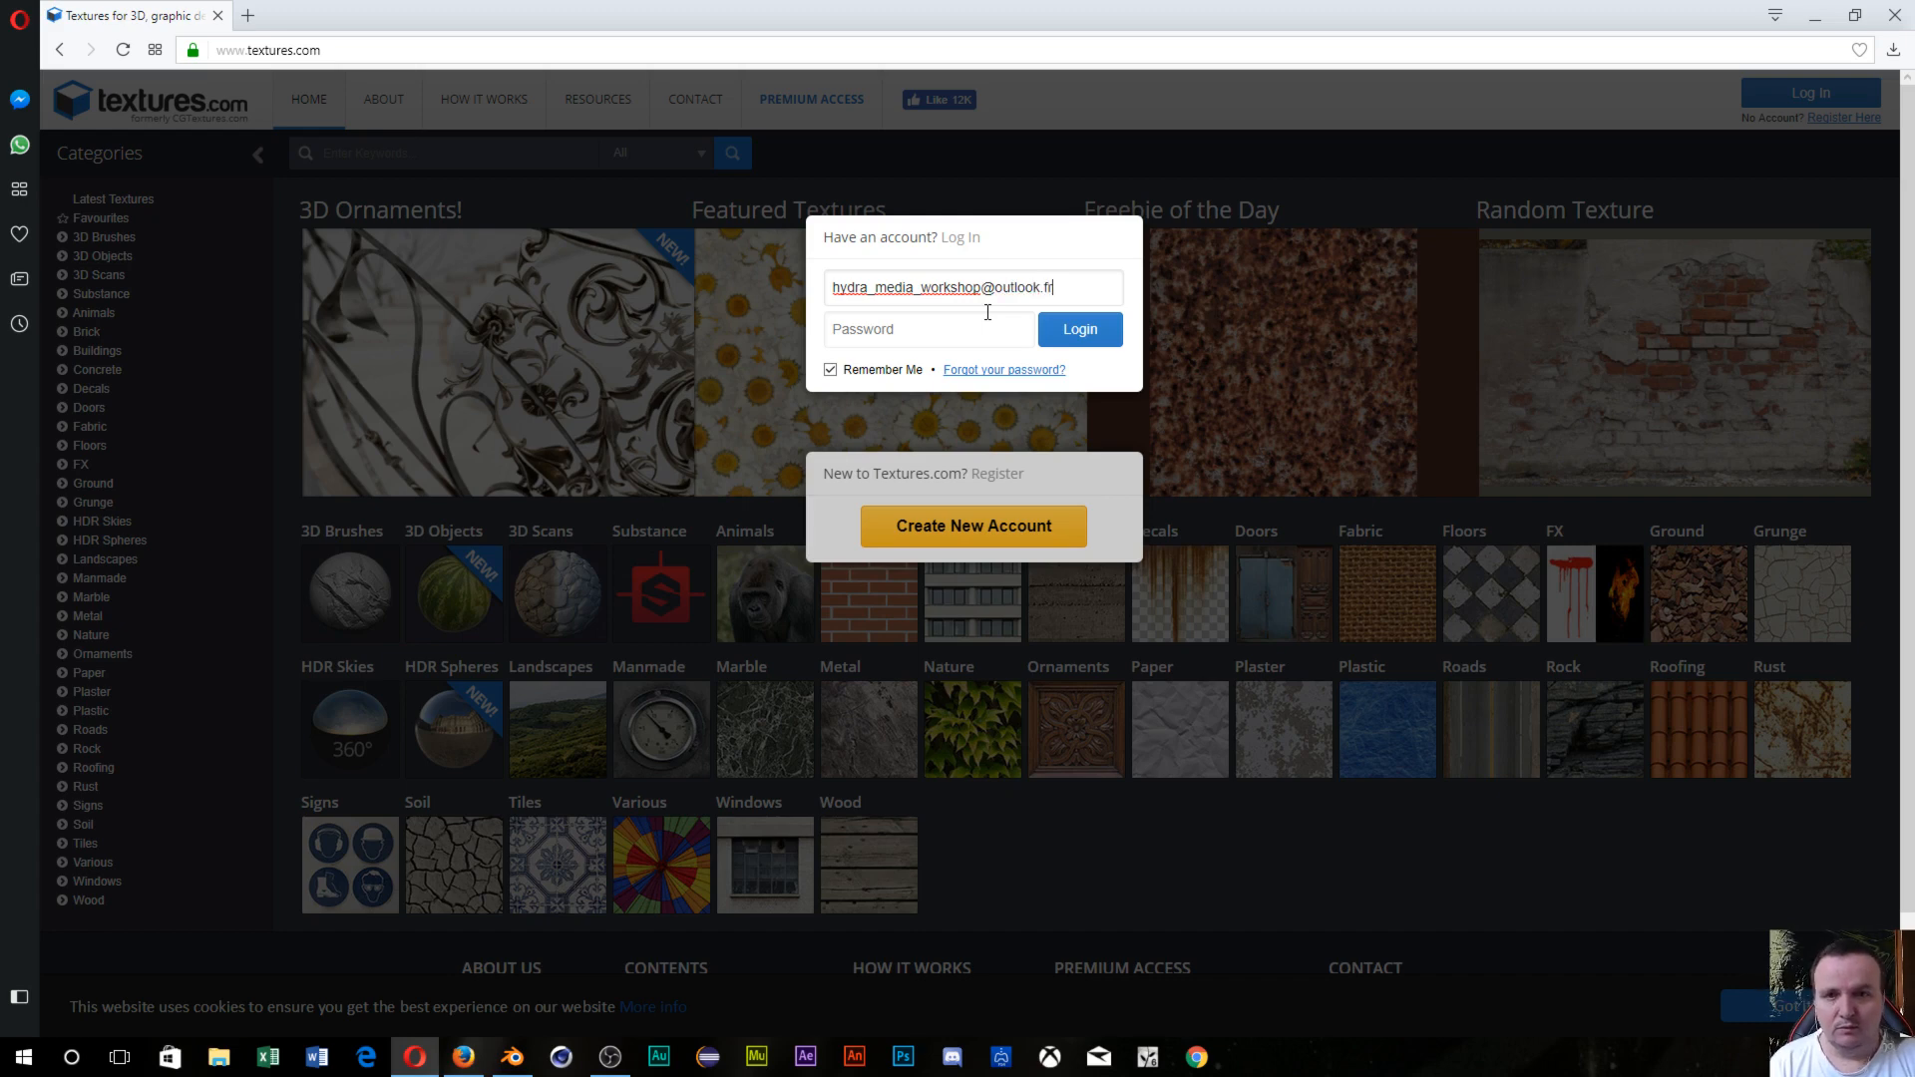
key("Tab")
type("*")
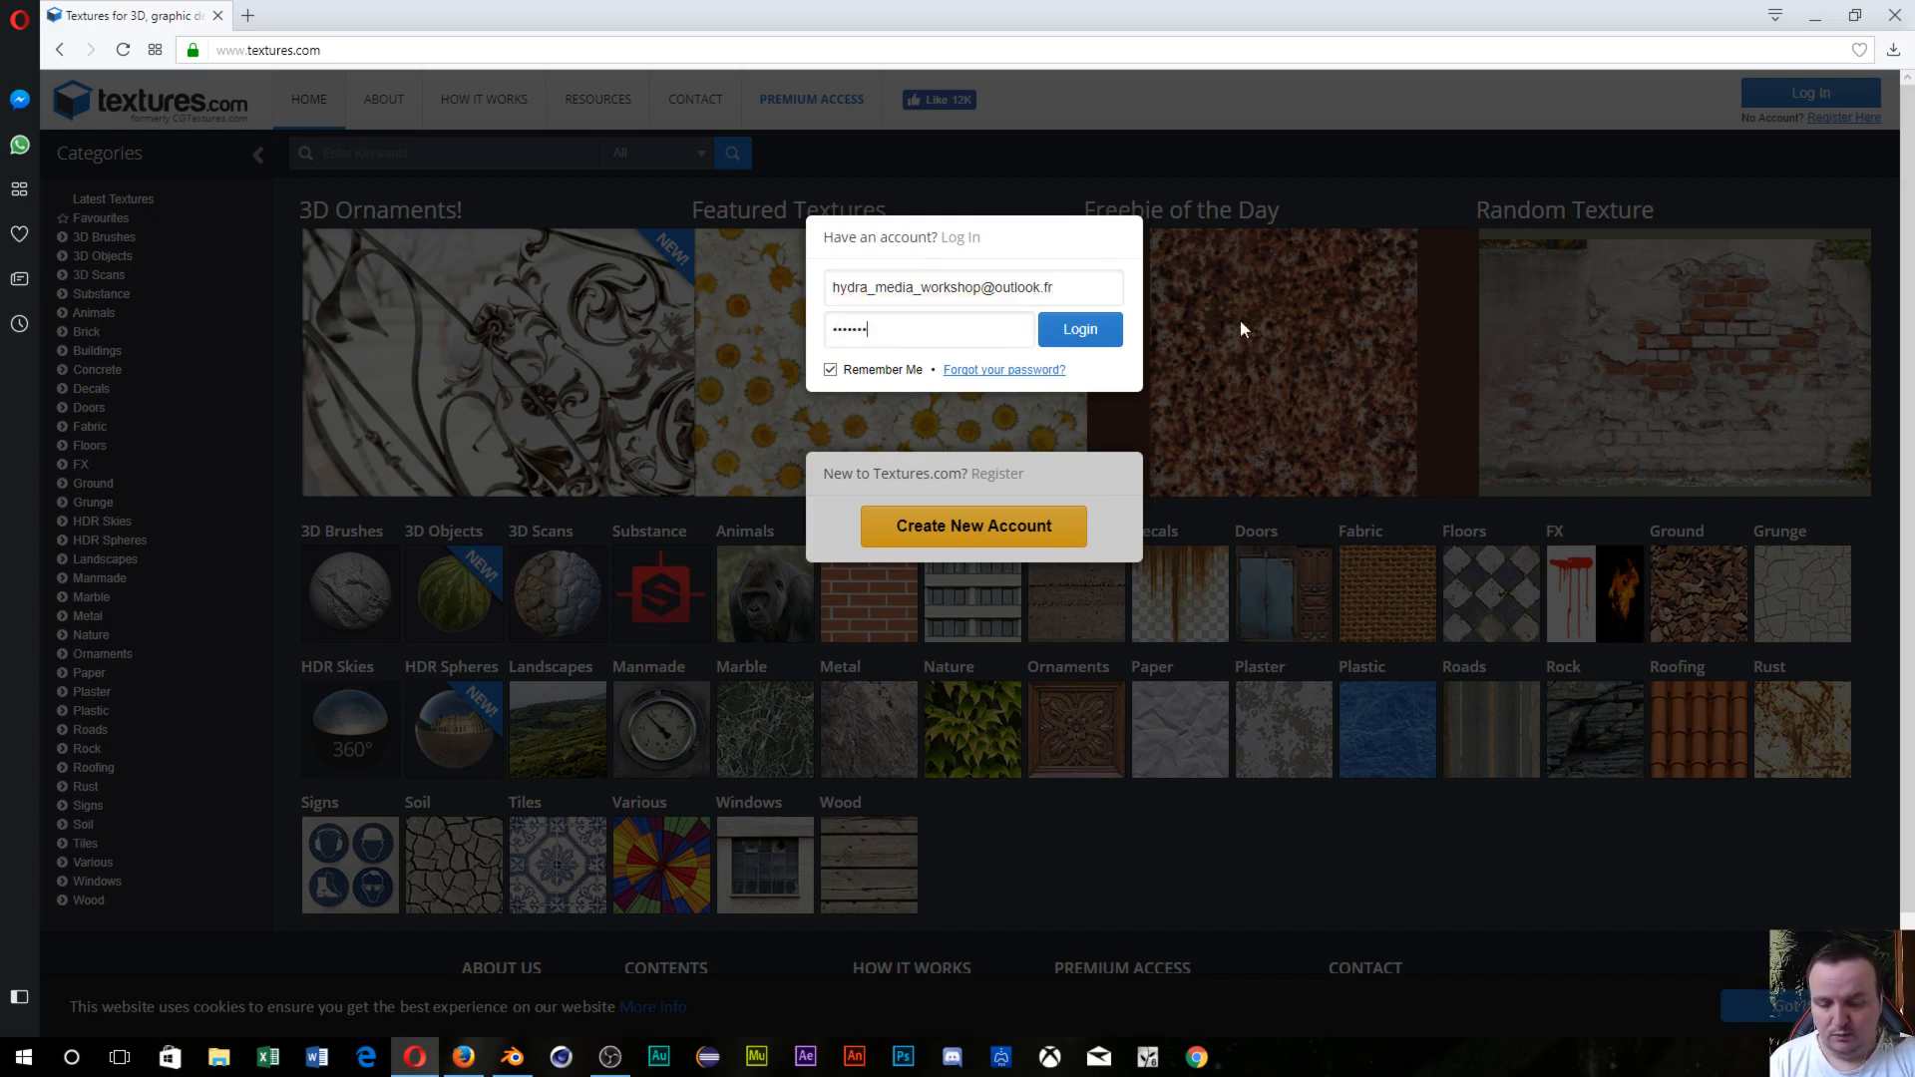
key("Return")
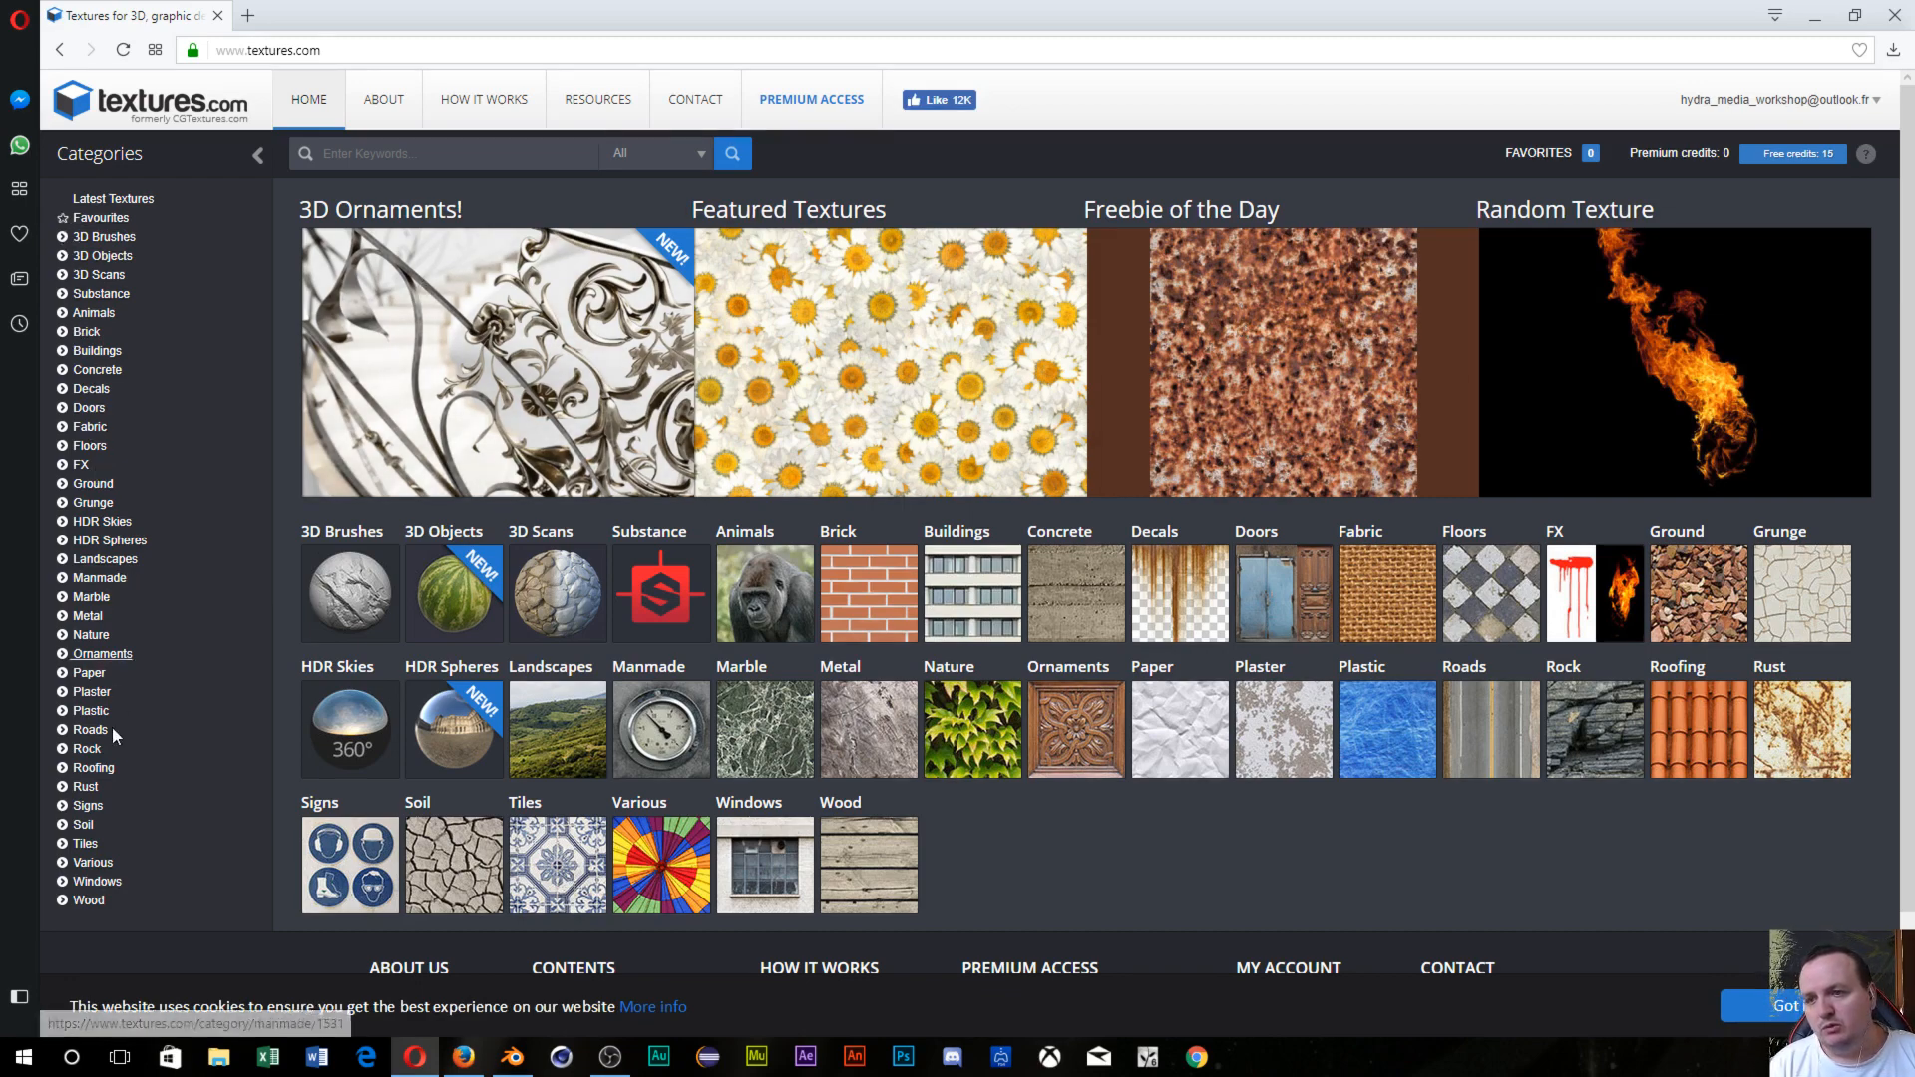
Navigate textures.com through Wood › Planks to the Old Planks collection.
scroll(103, 853, "down", 1)
scroll(103, 849, "up", 1)
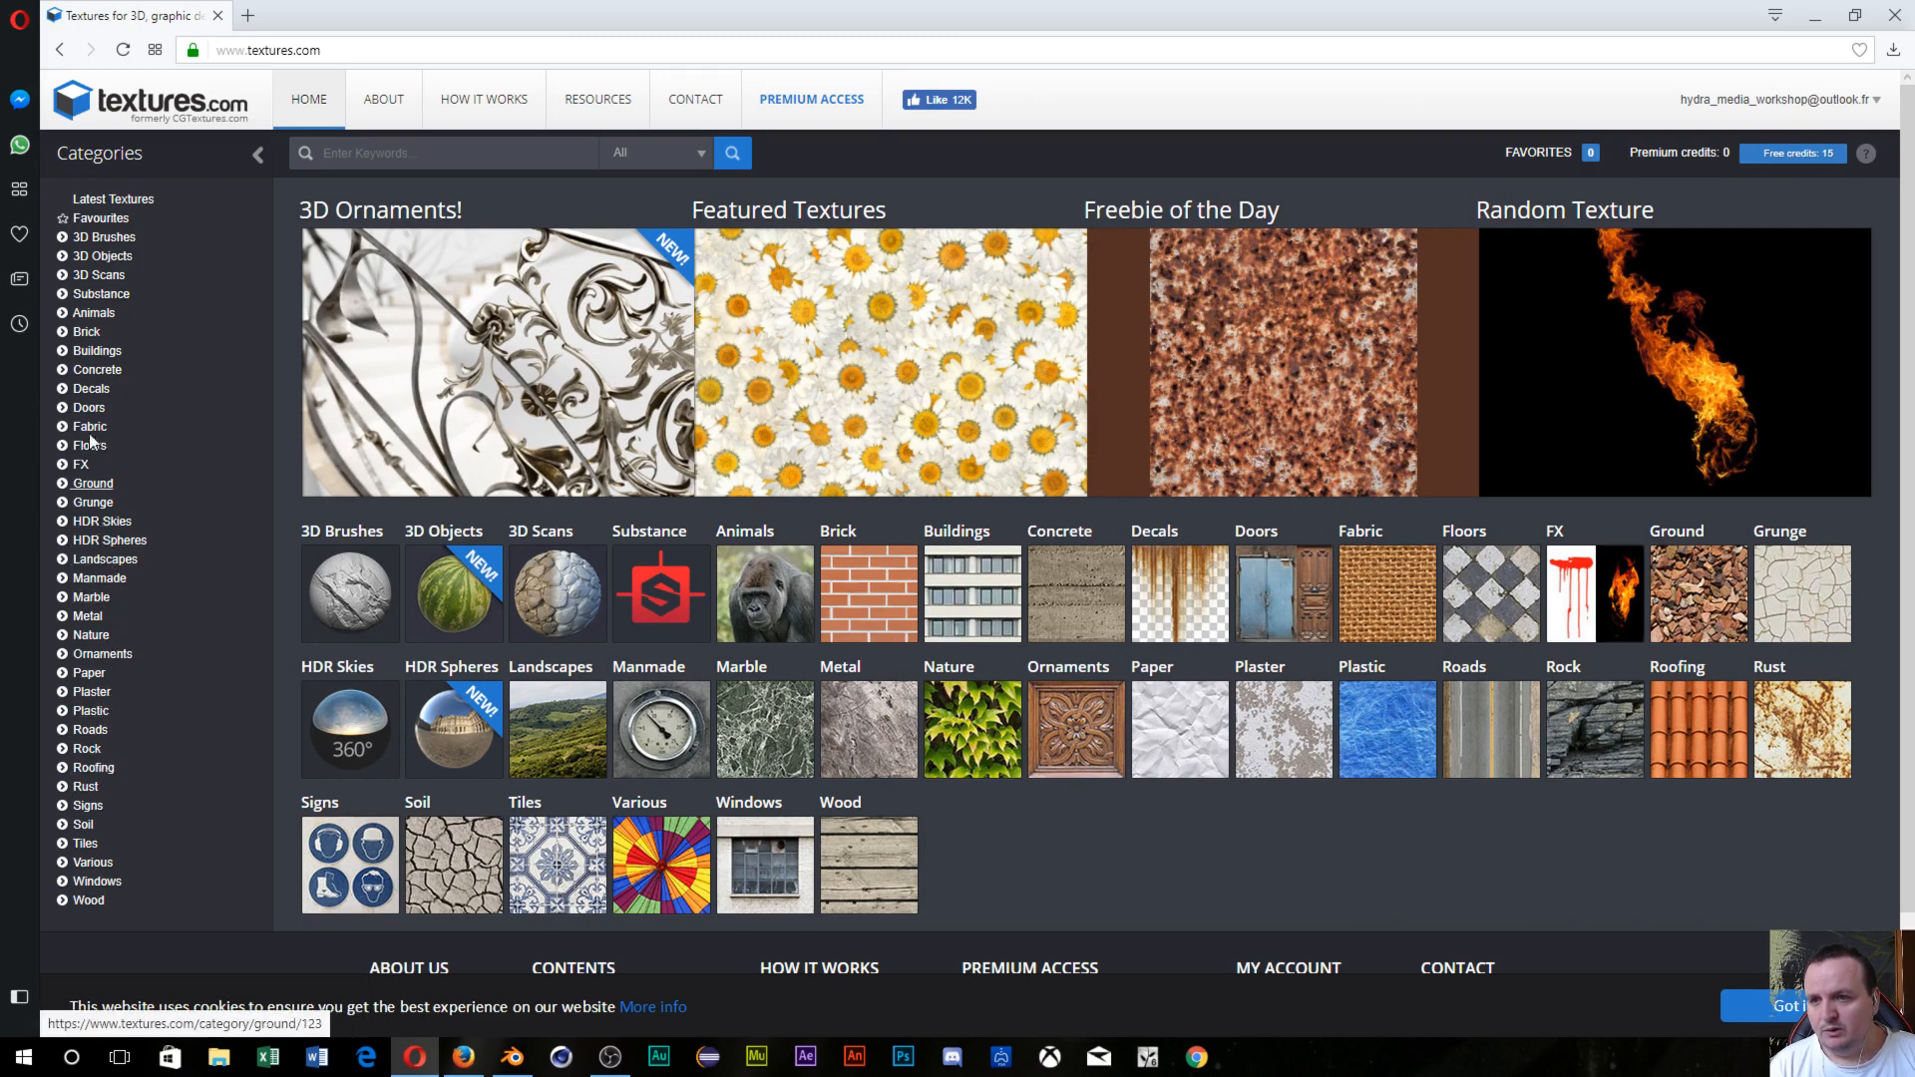
left_click(87, 901)
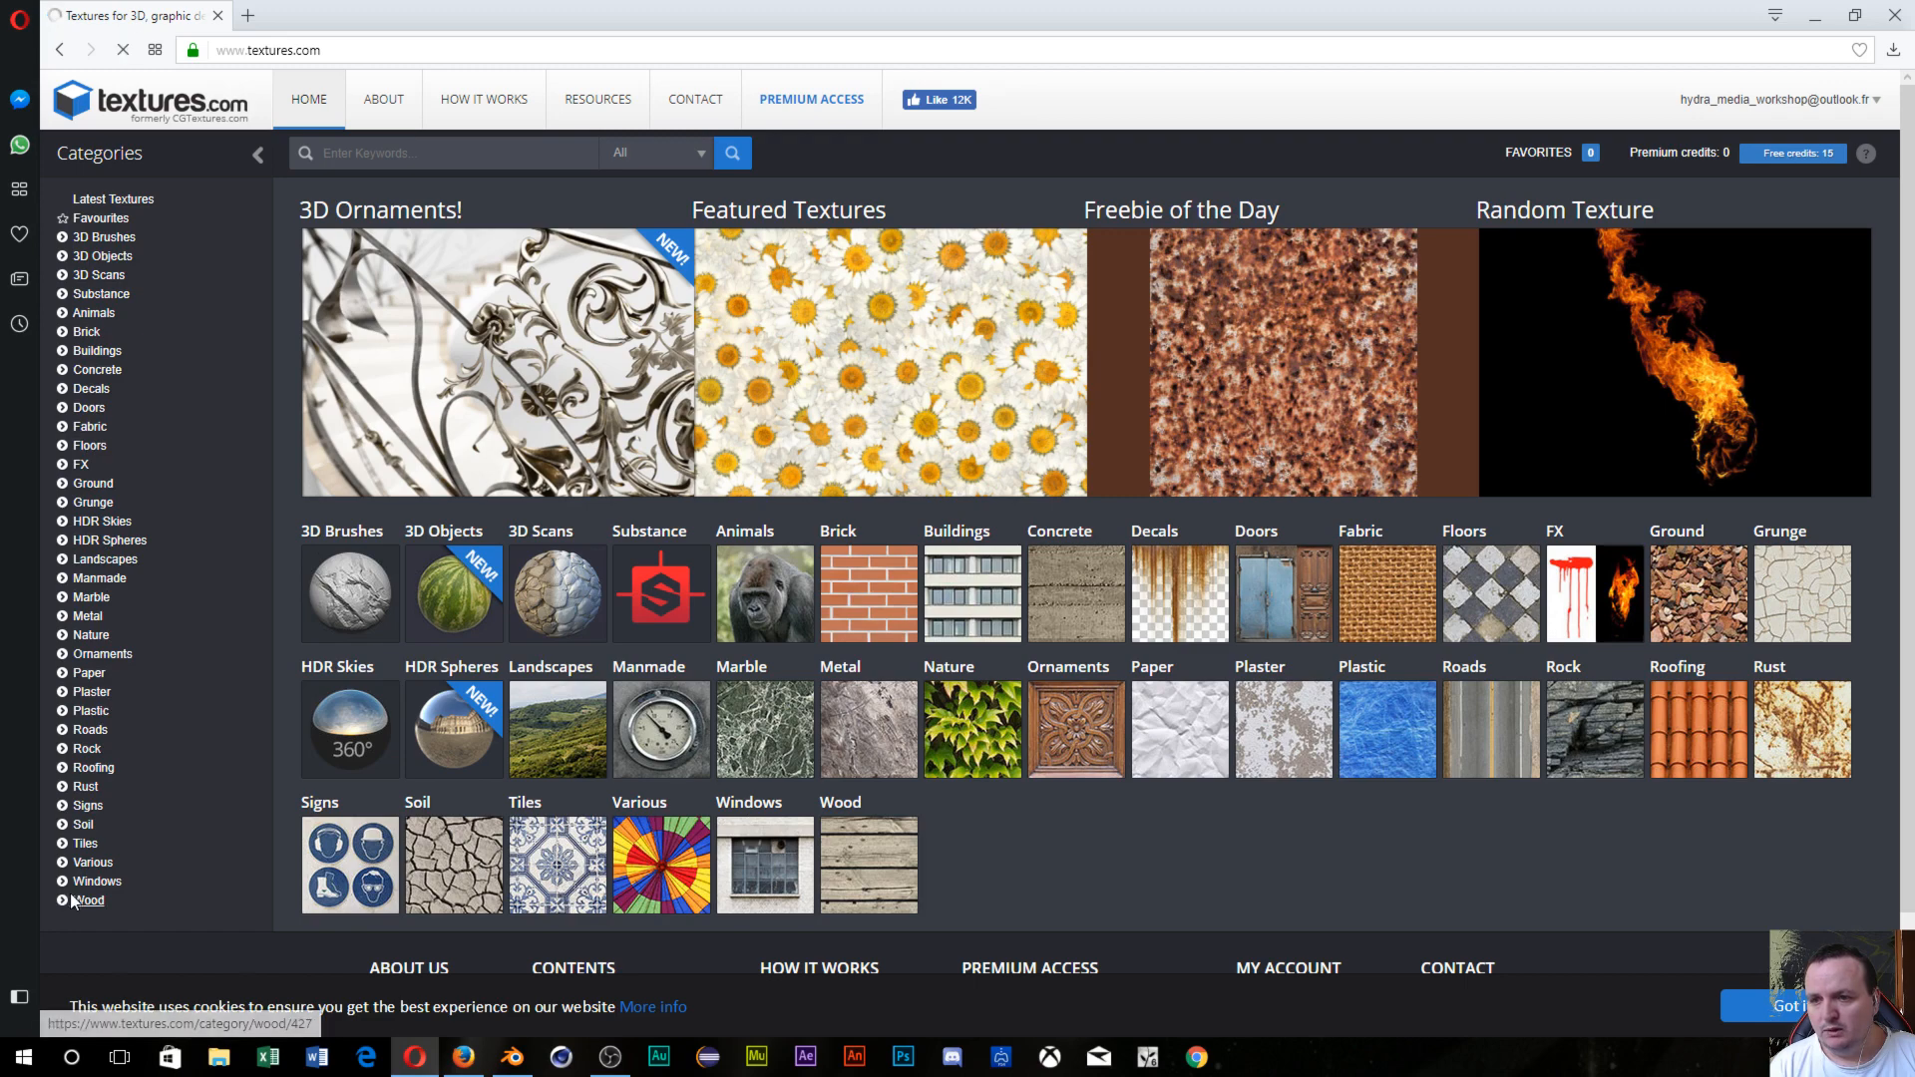
scroll(546, 571, "down", 2)
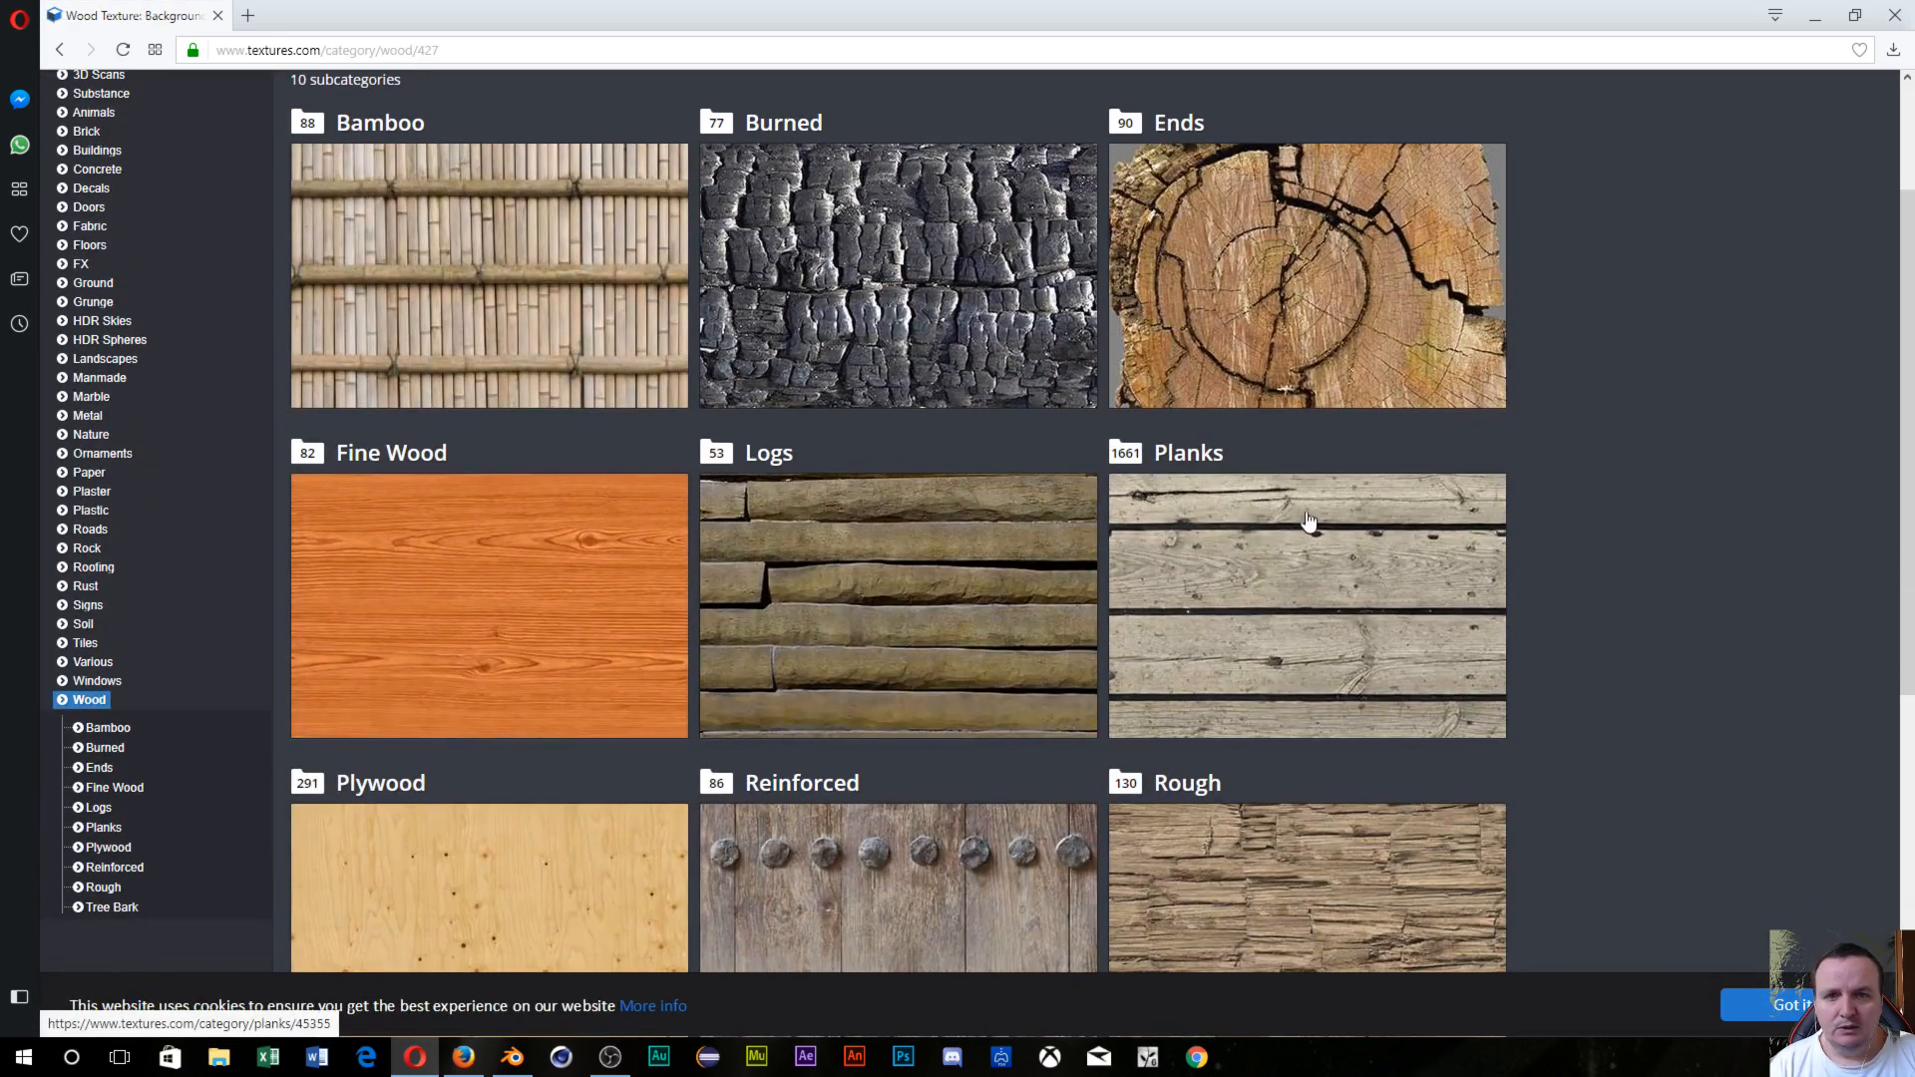
left_click(1305, 529)
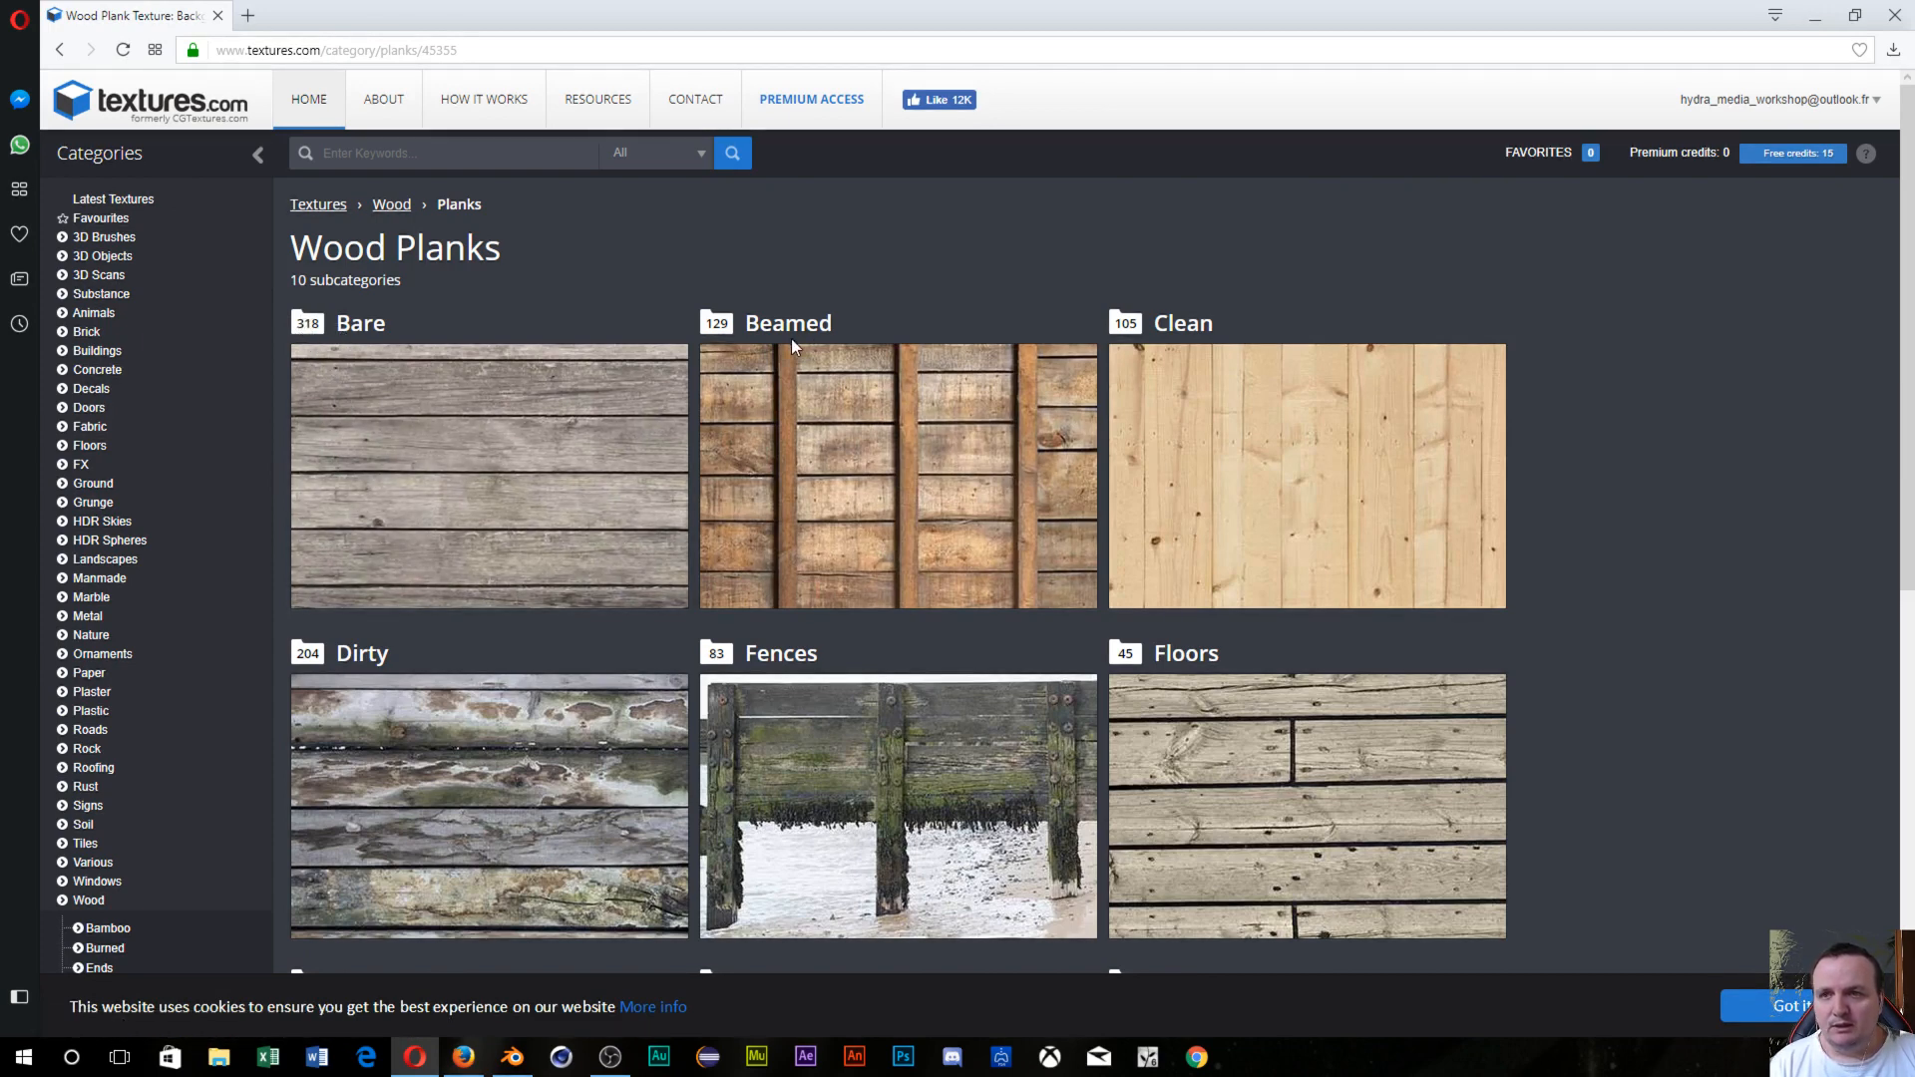
left_click(62, 51)
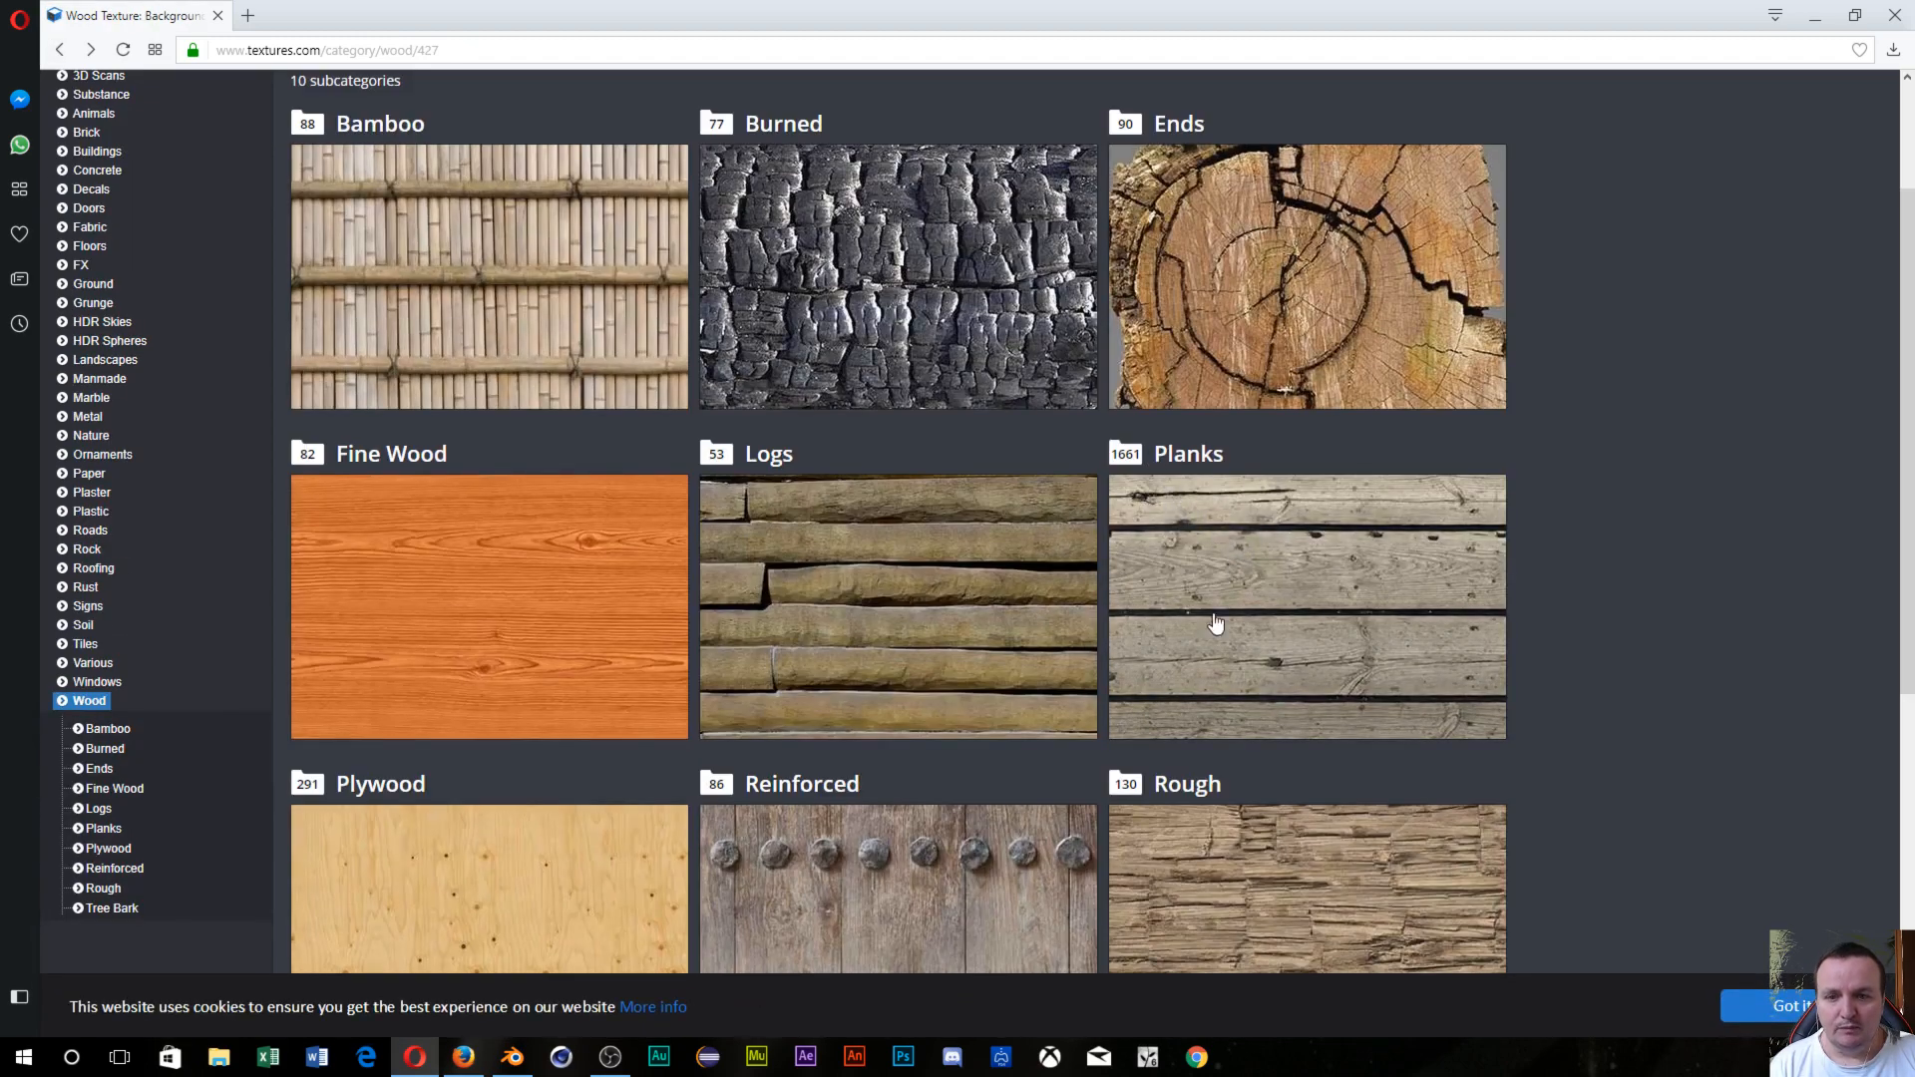
left_click(1346, 533)
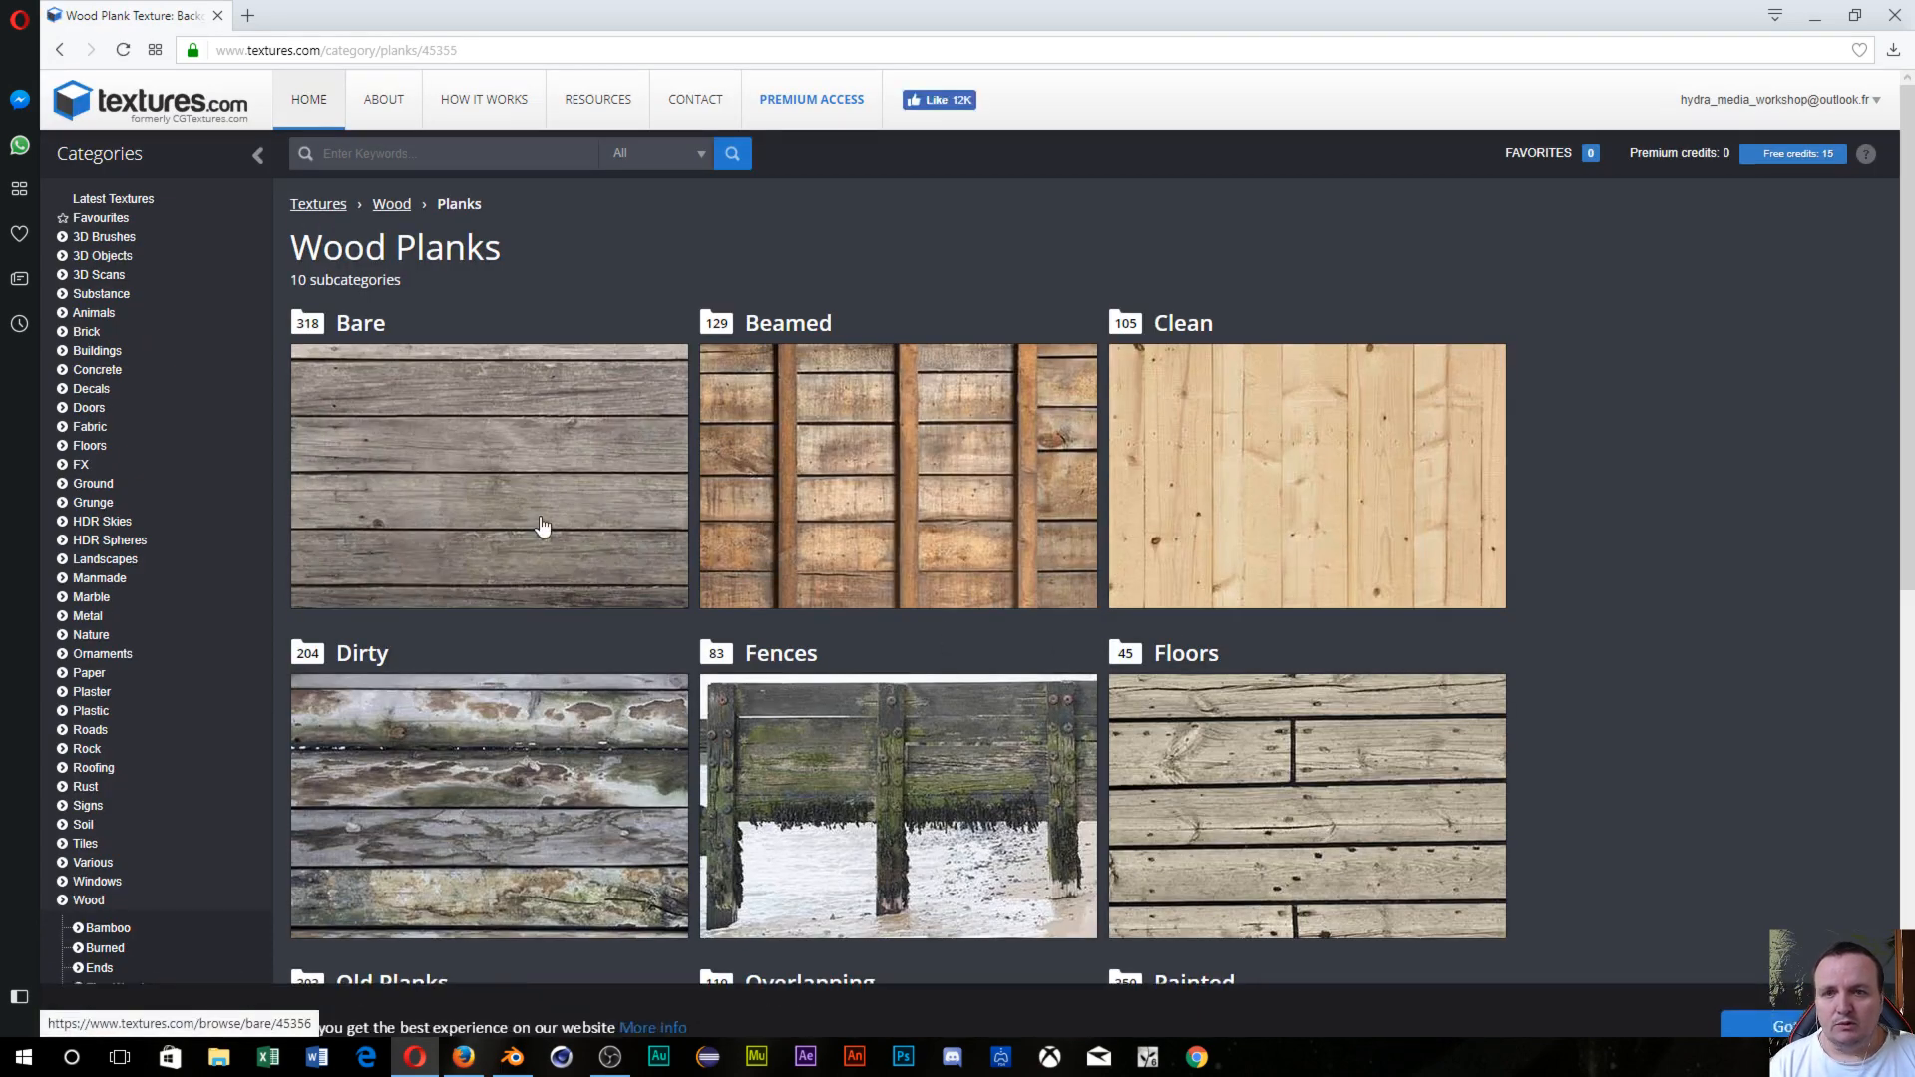
scroll(542, 526, "down", 3)
scroll(542, 526, "down", 1)
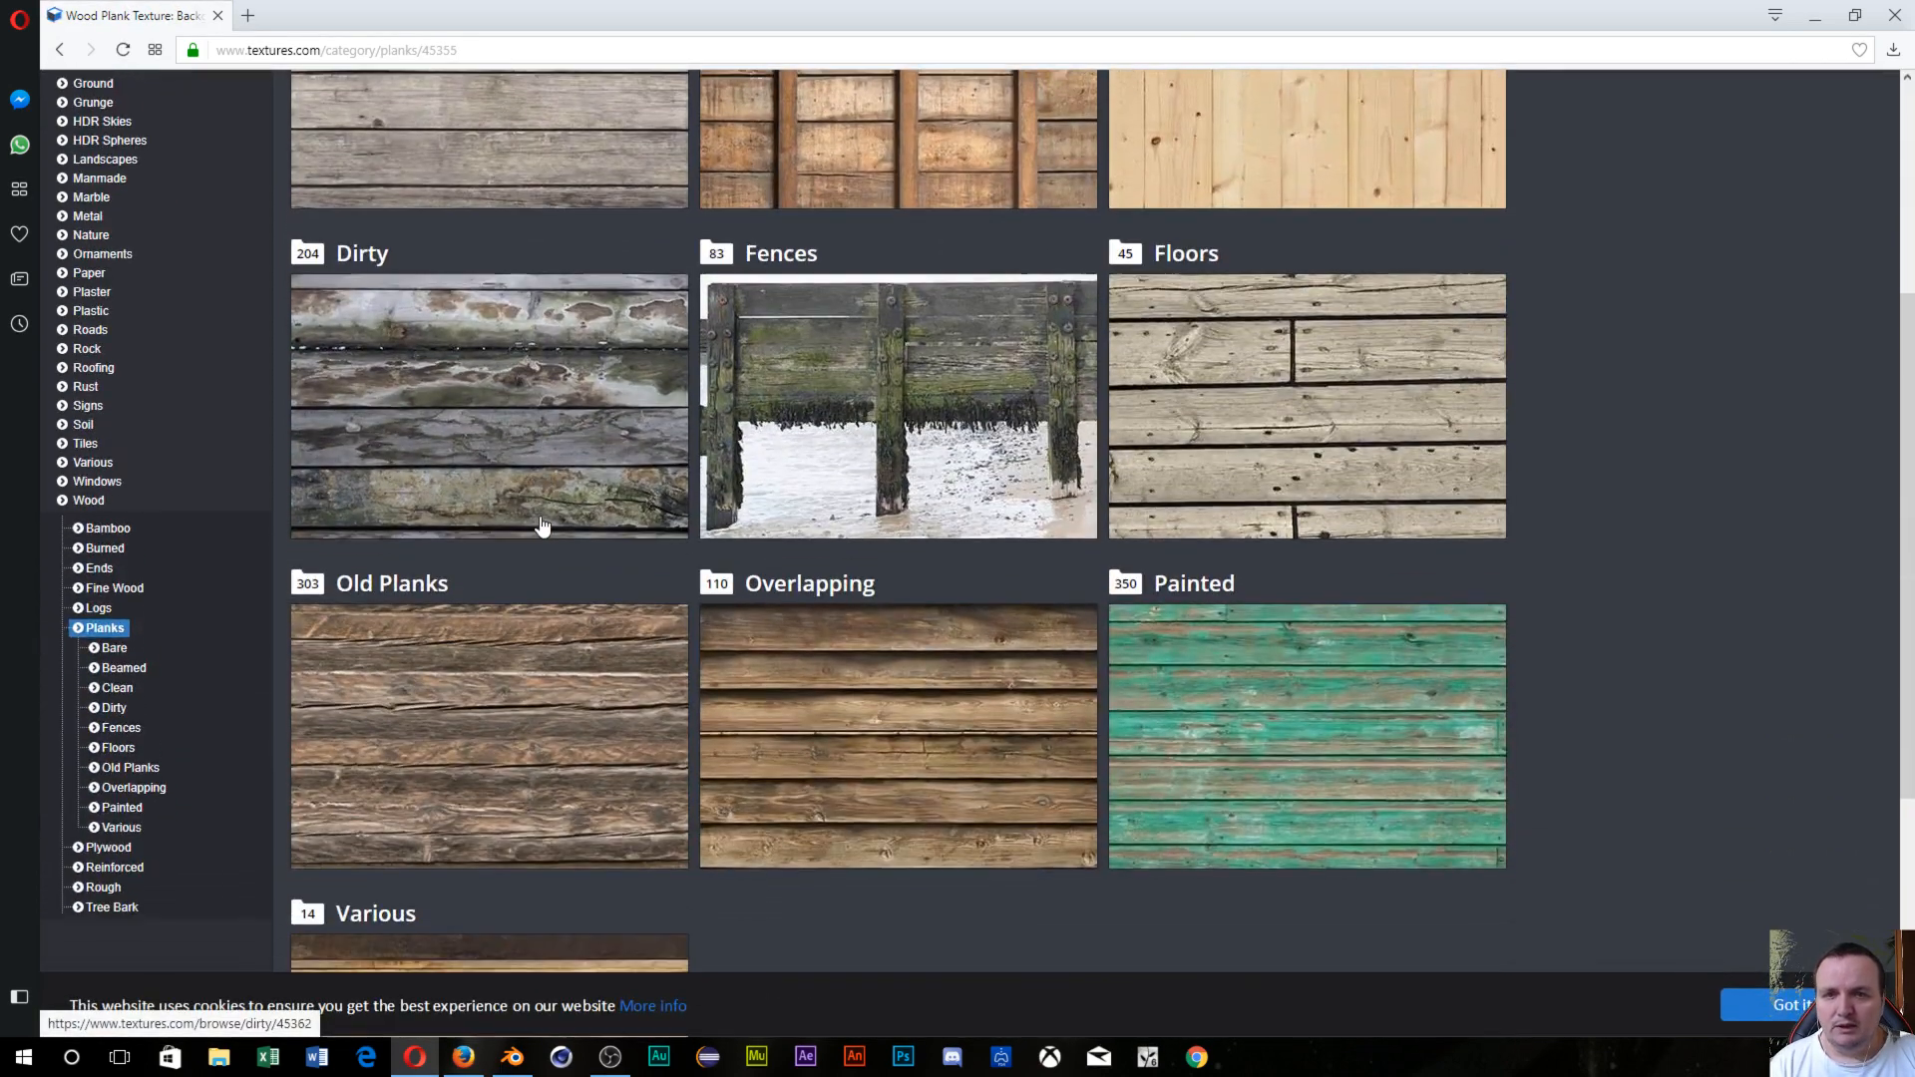
left_click(509, 736)
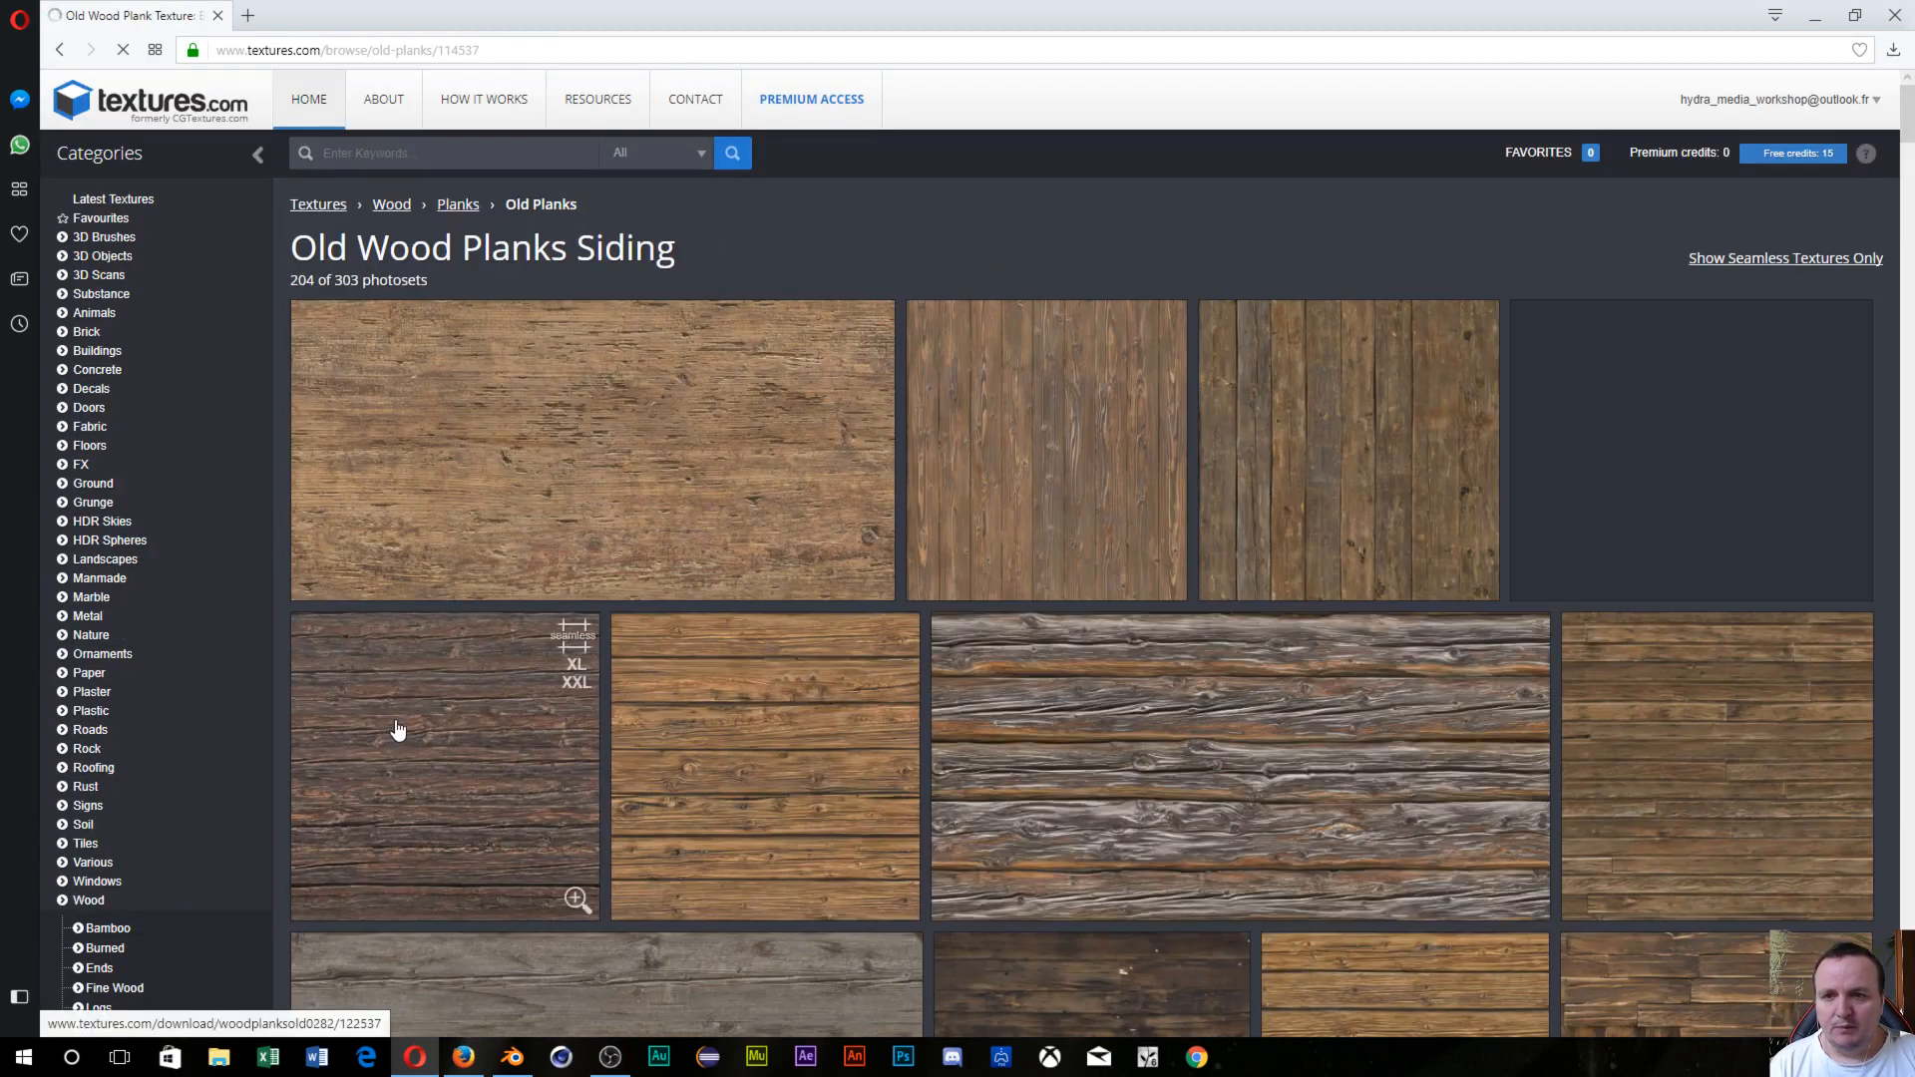
Browse the Old Planks gallery and open the WoodPlanksOld0277 texture page.
scroll(1395, 526, "down", 3)
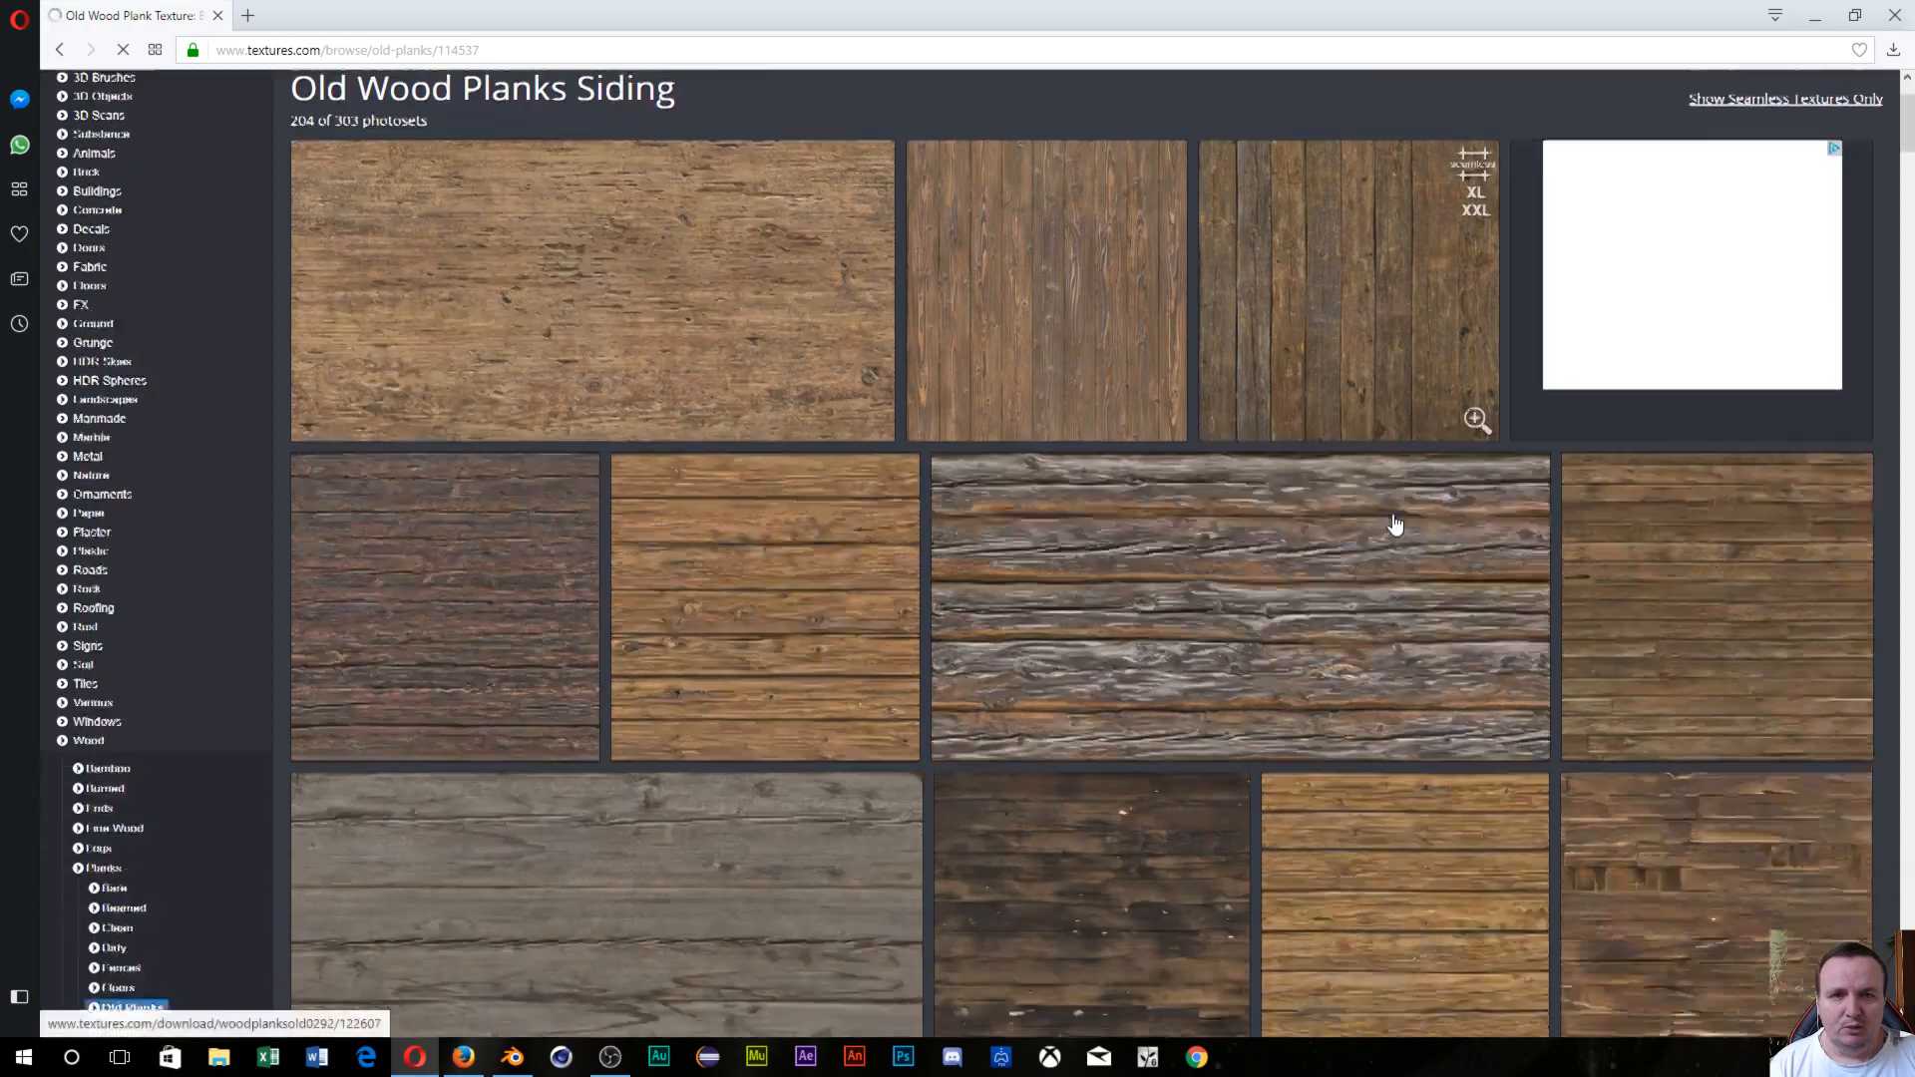
scroll(1386, 509, "up", 2)
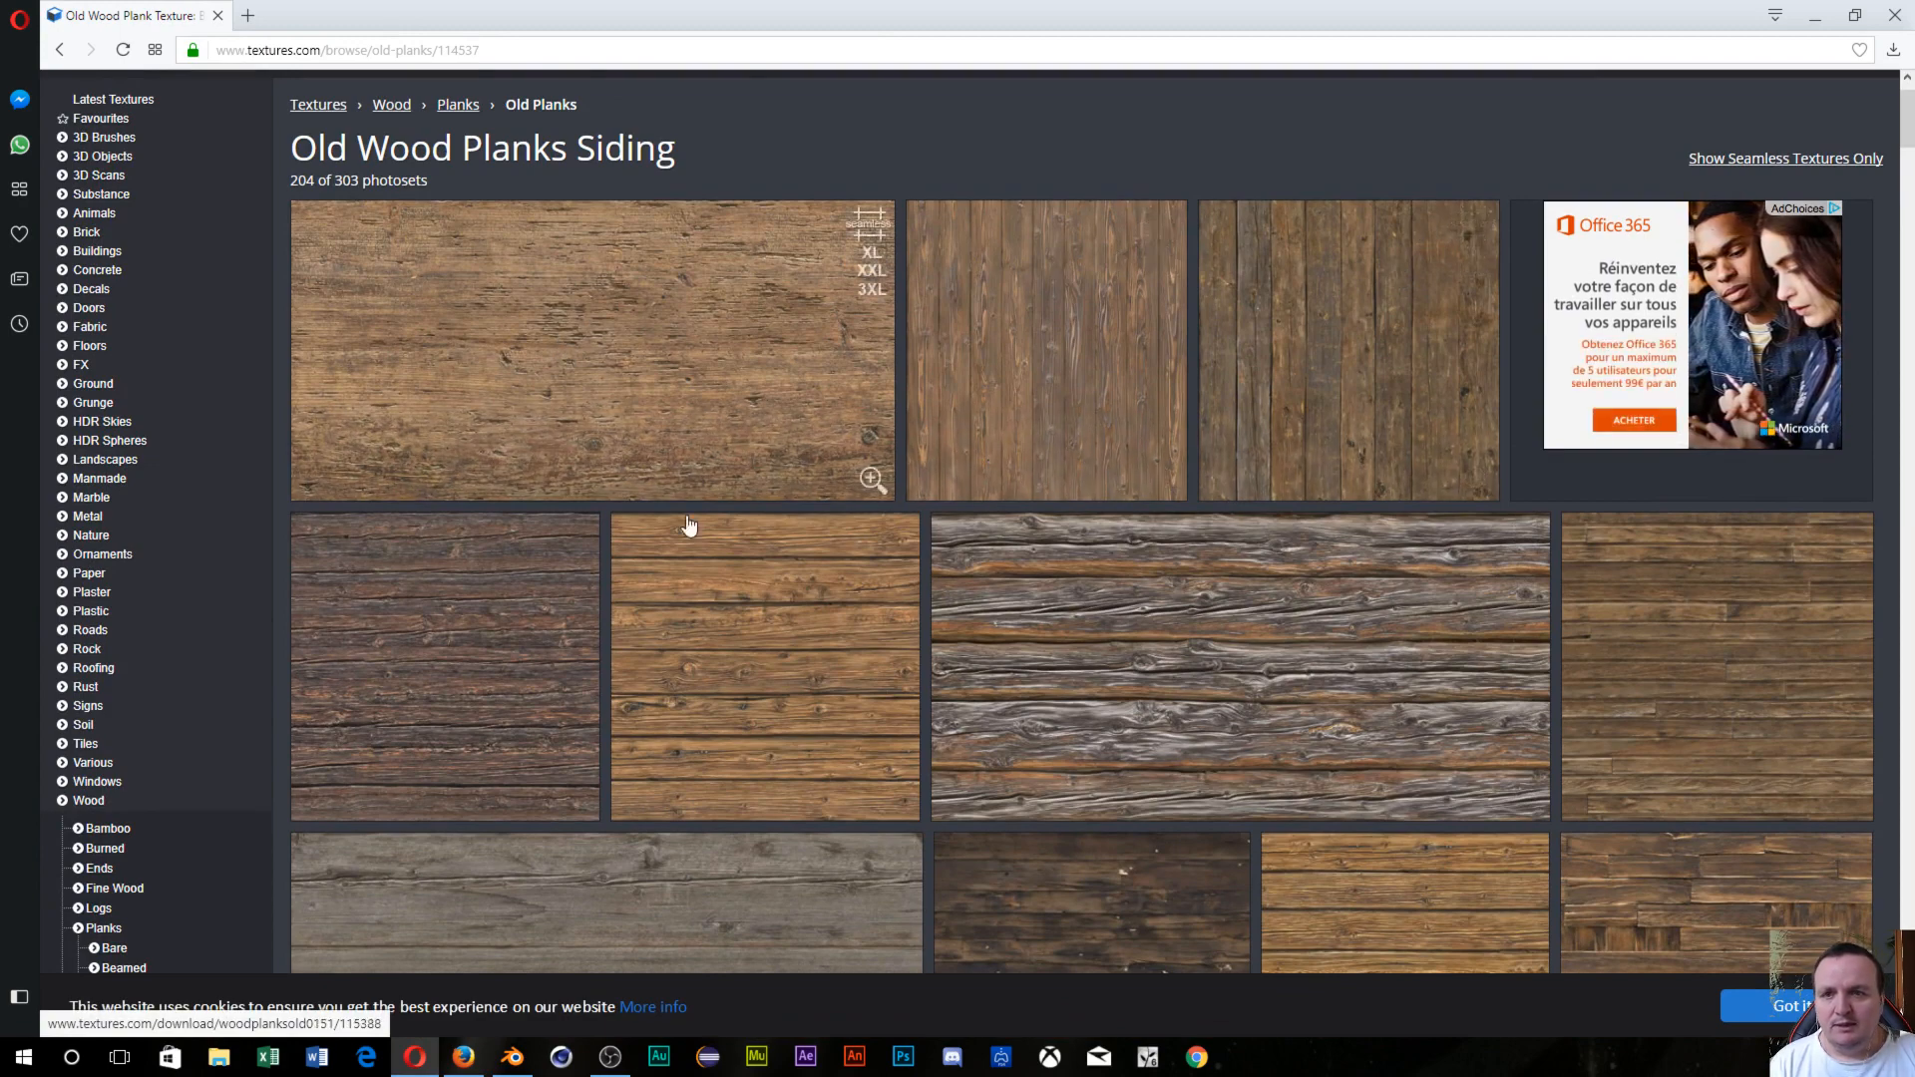
scroll(791, 671, "down", 2)
scroll(791, 676, "down", 2)
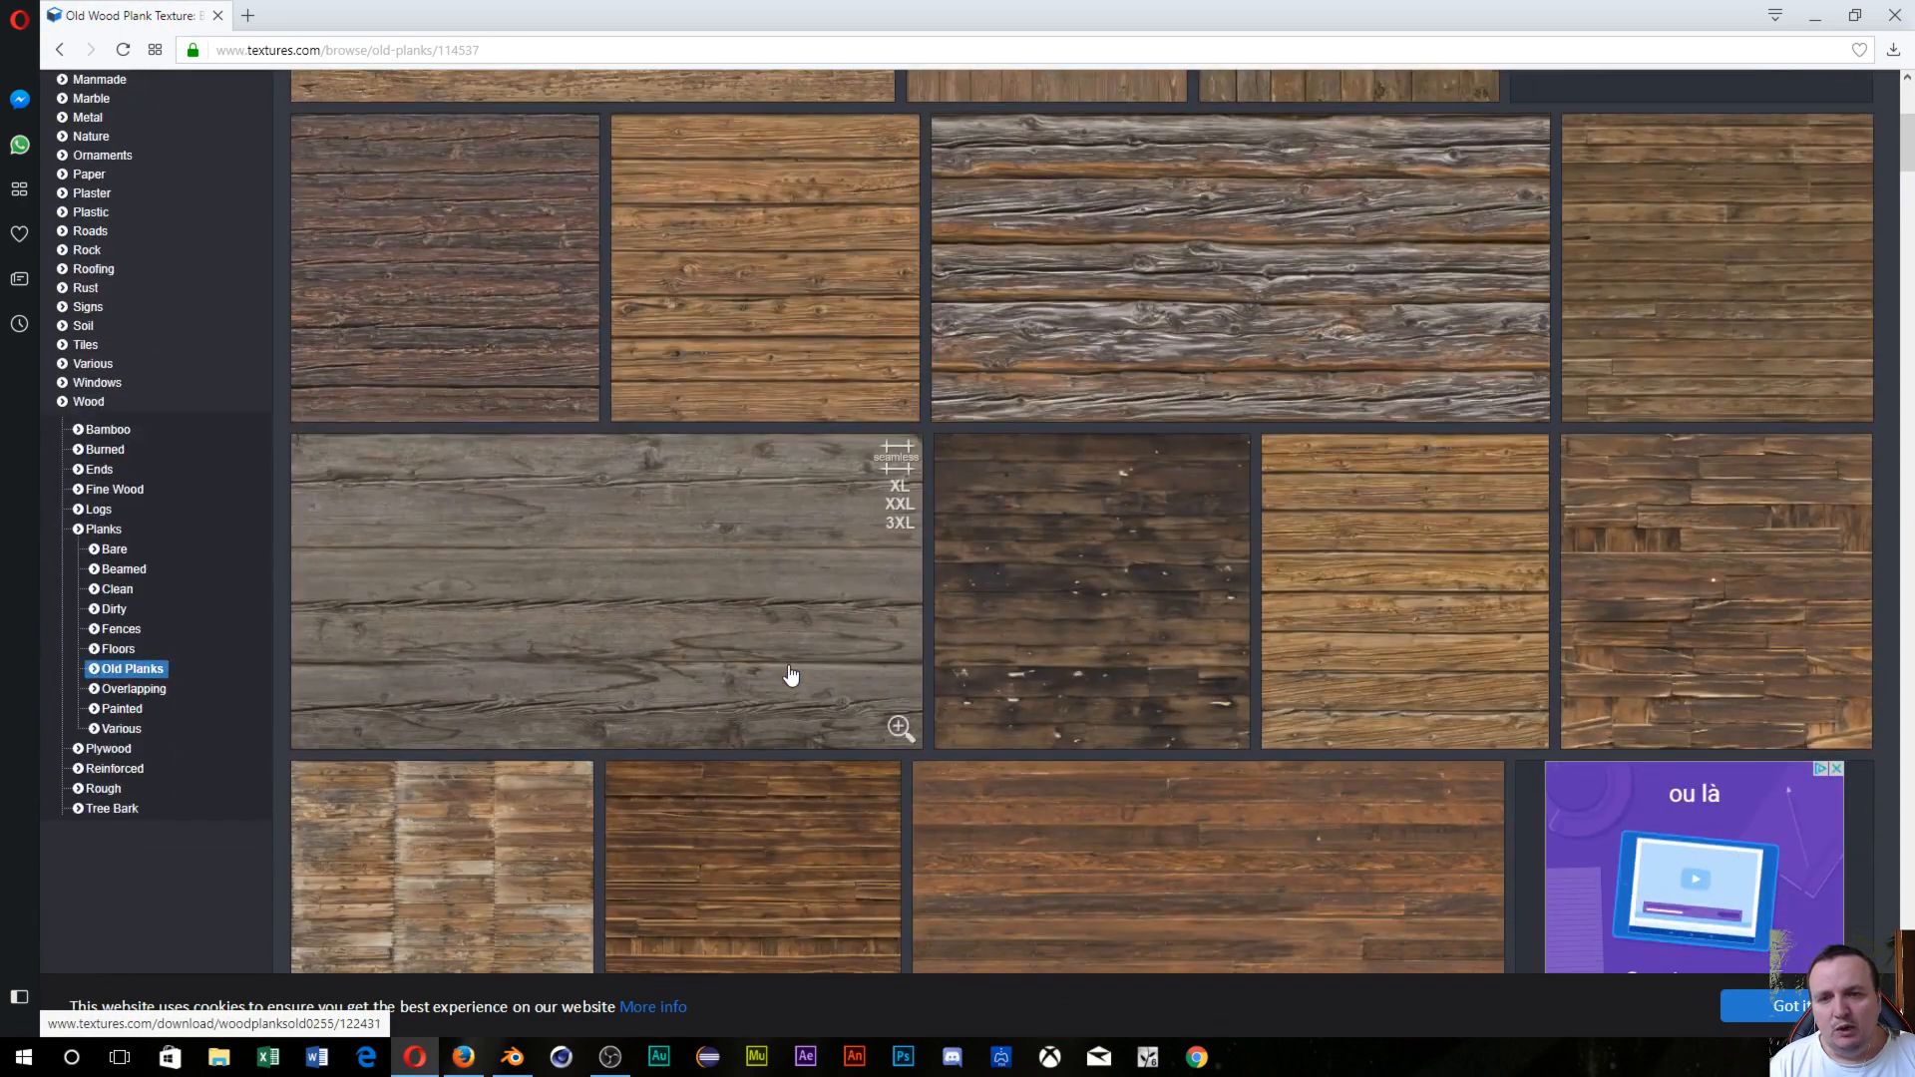
scroll(791, 676, "down", 2)
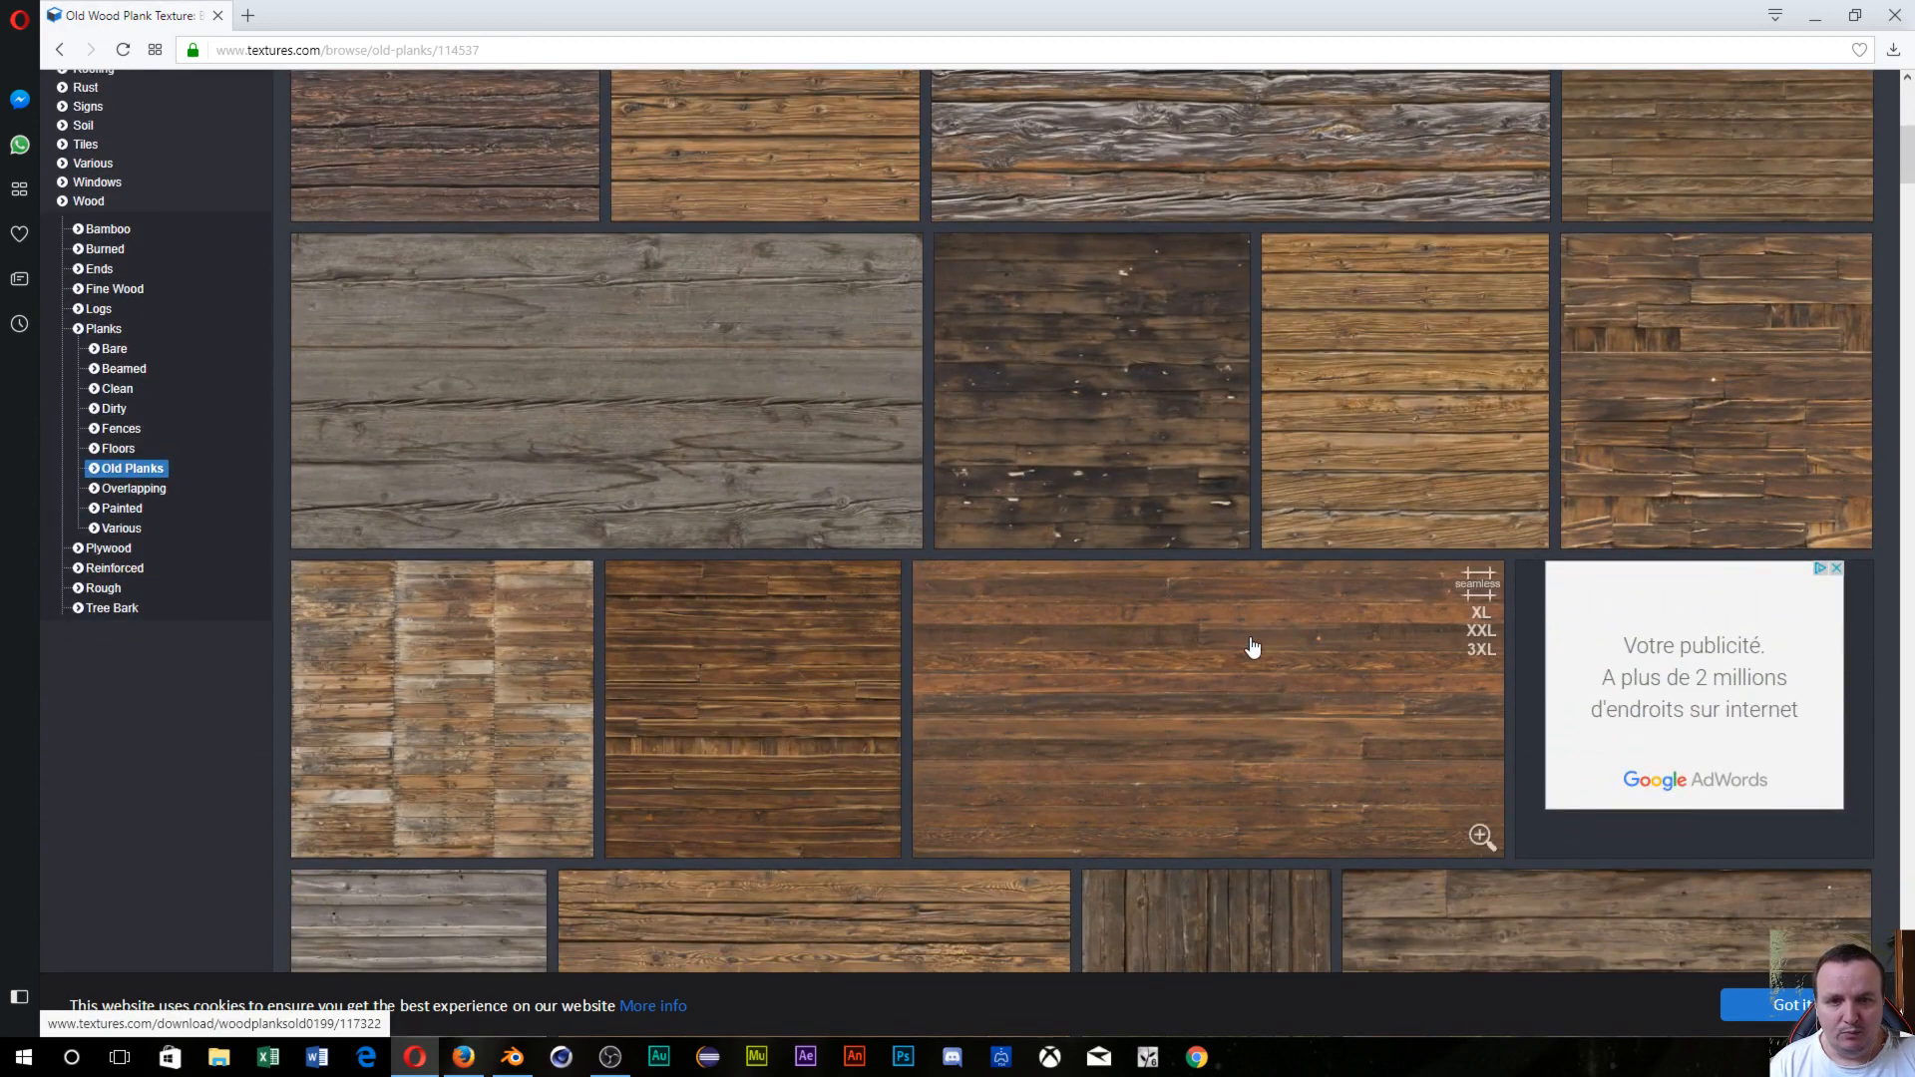
scroll(501, 672, "down", 4)
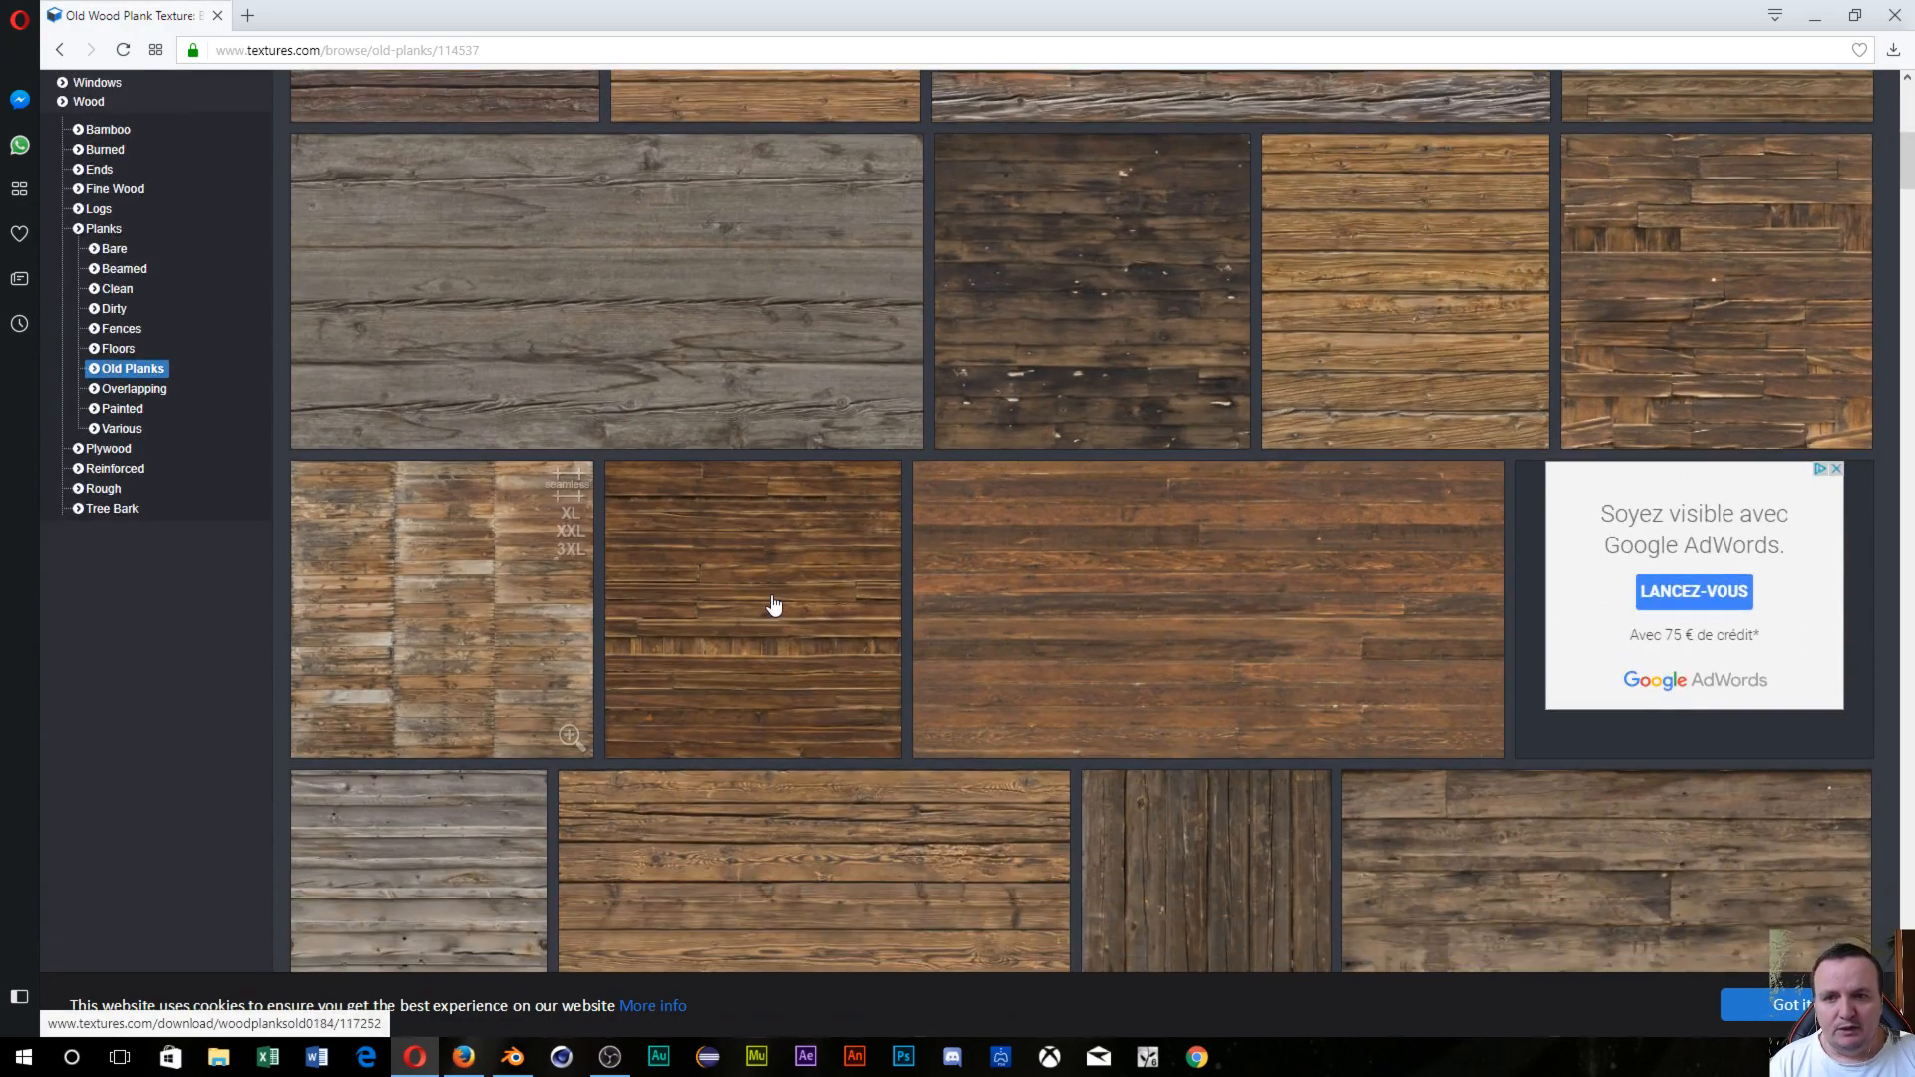
scroll(777, 610, "down", 4)
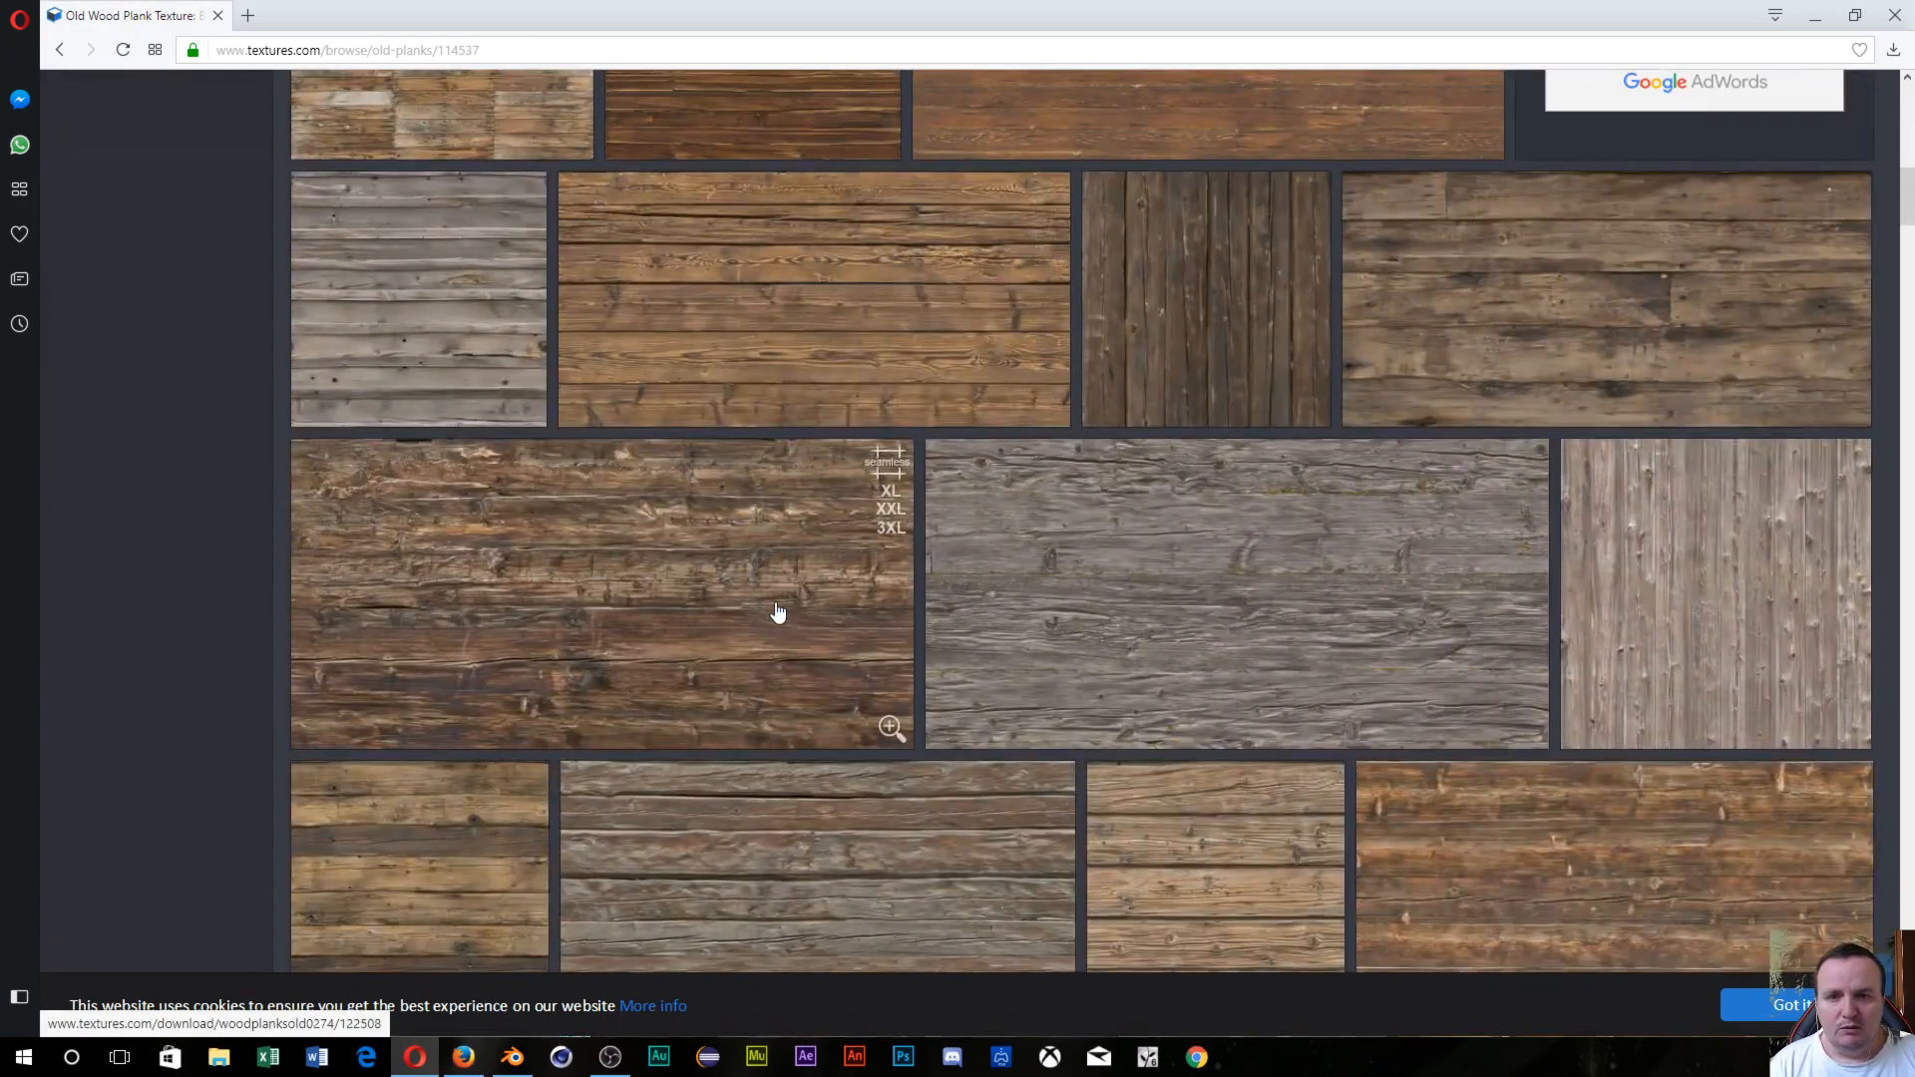
scroll(778, 611, "up", 7)
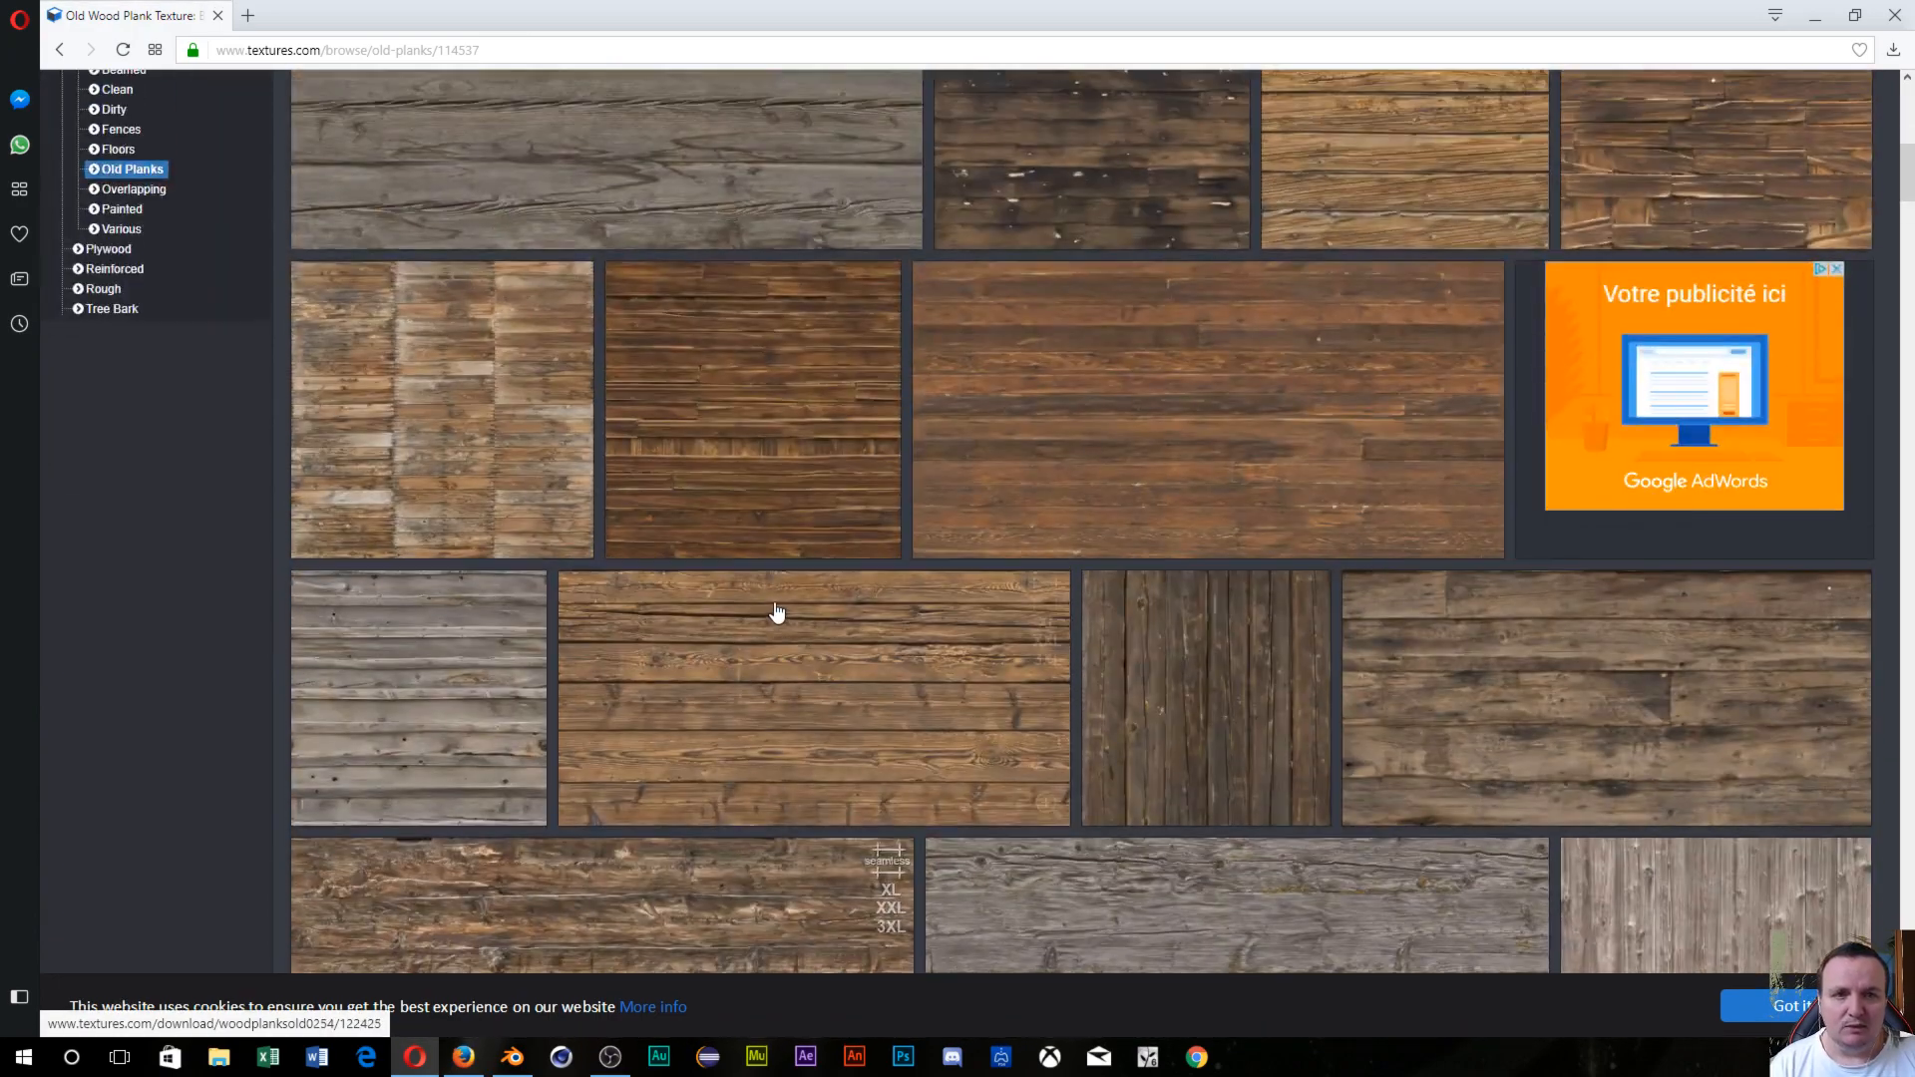
scroll(777, 611, "up", 4)
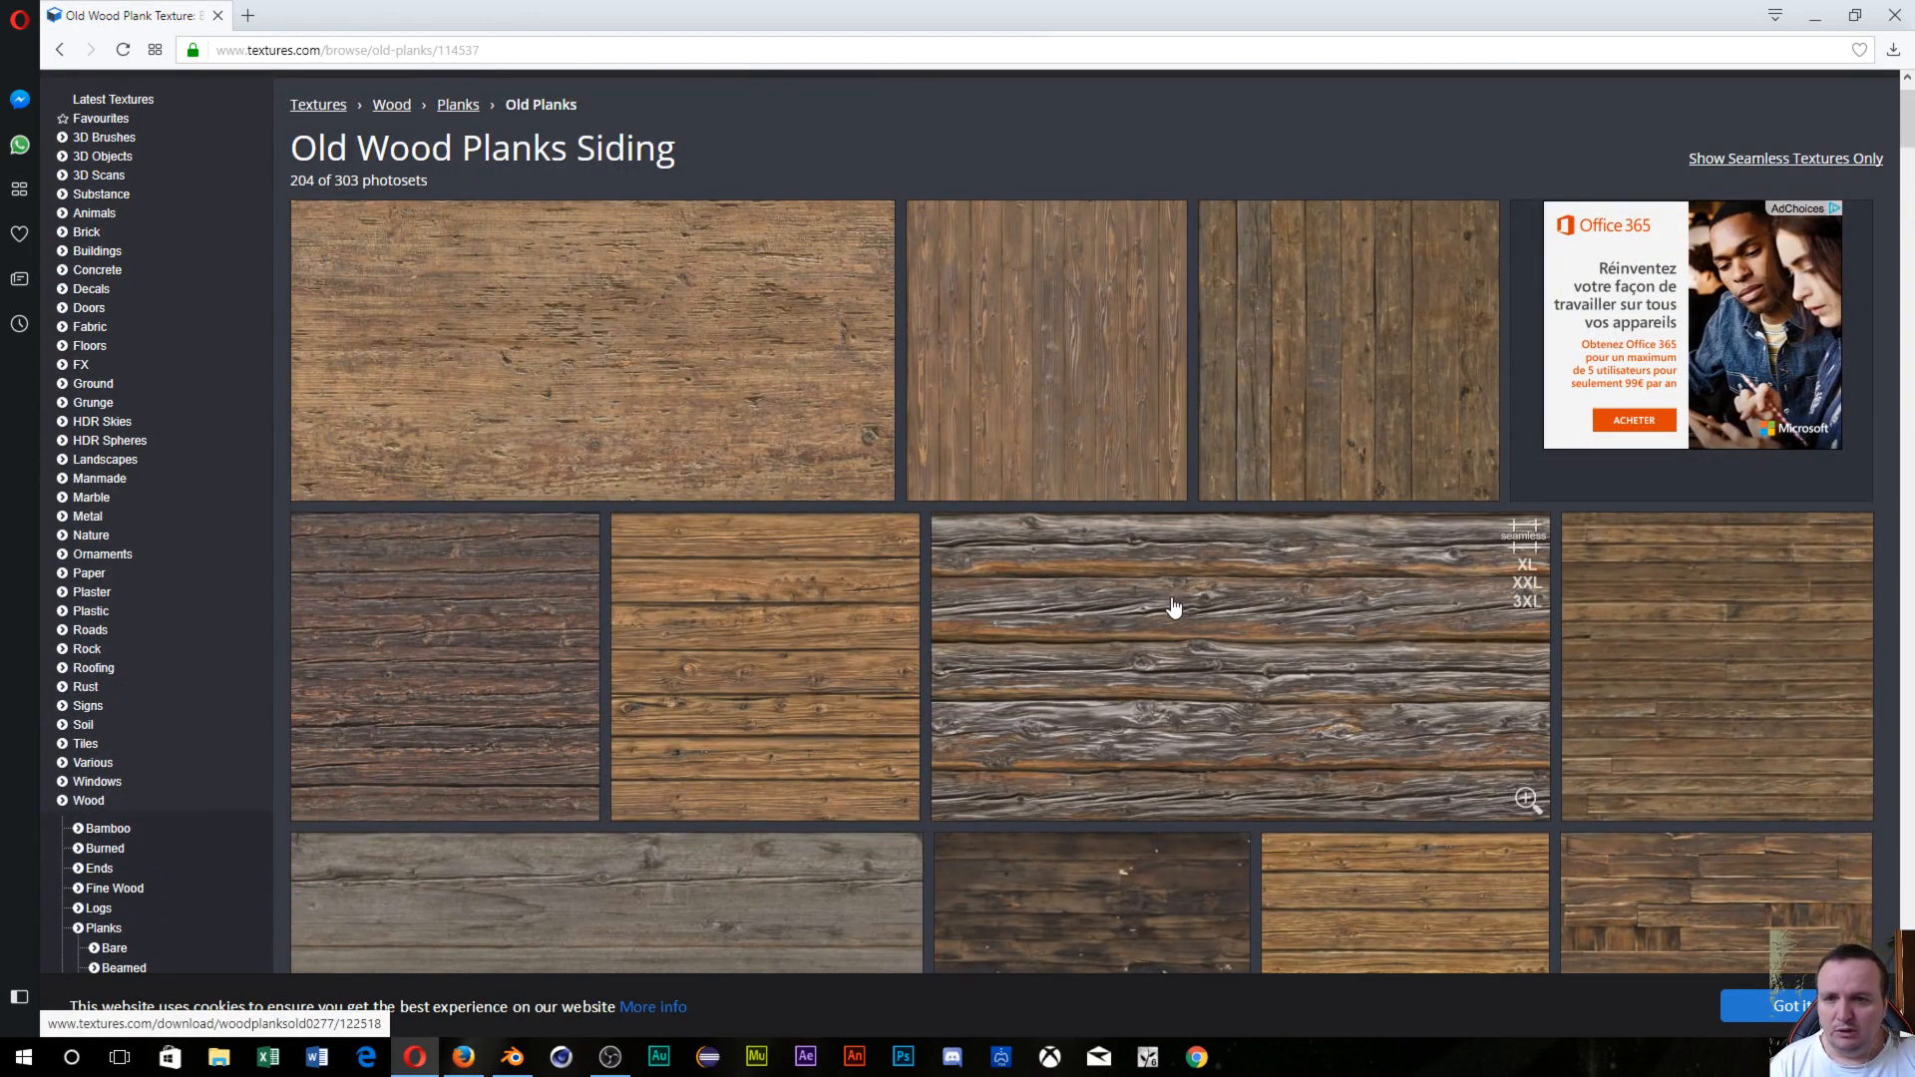
scroll(1171, 609, "down", 4)
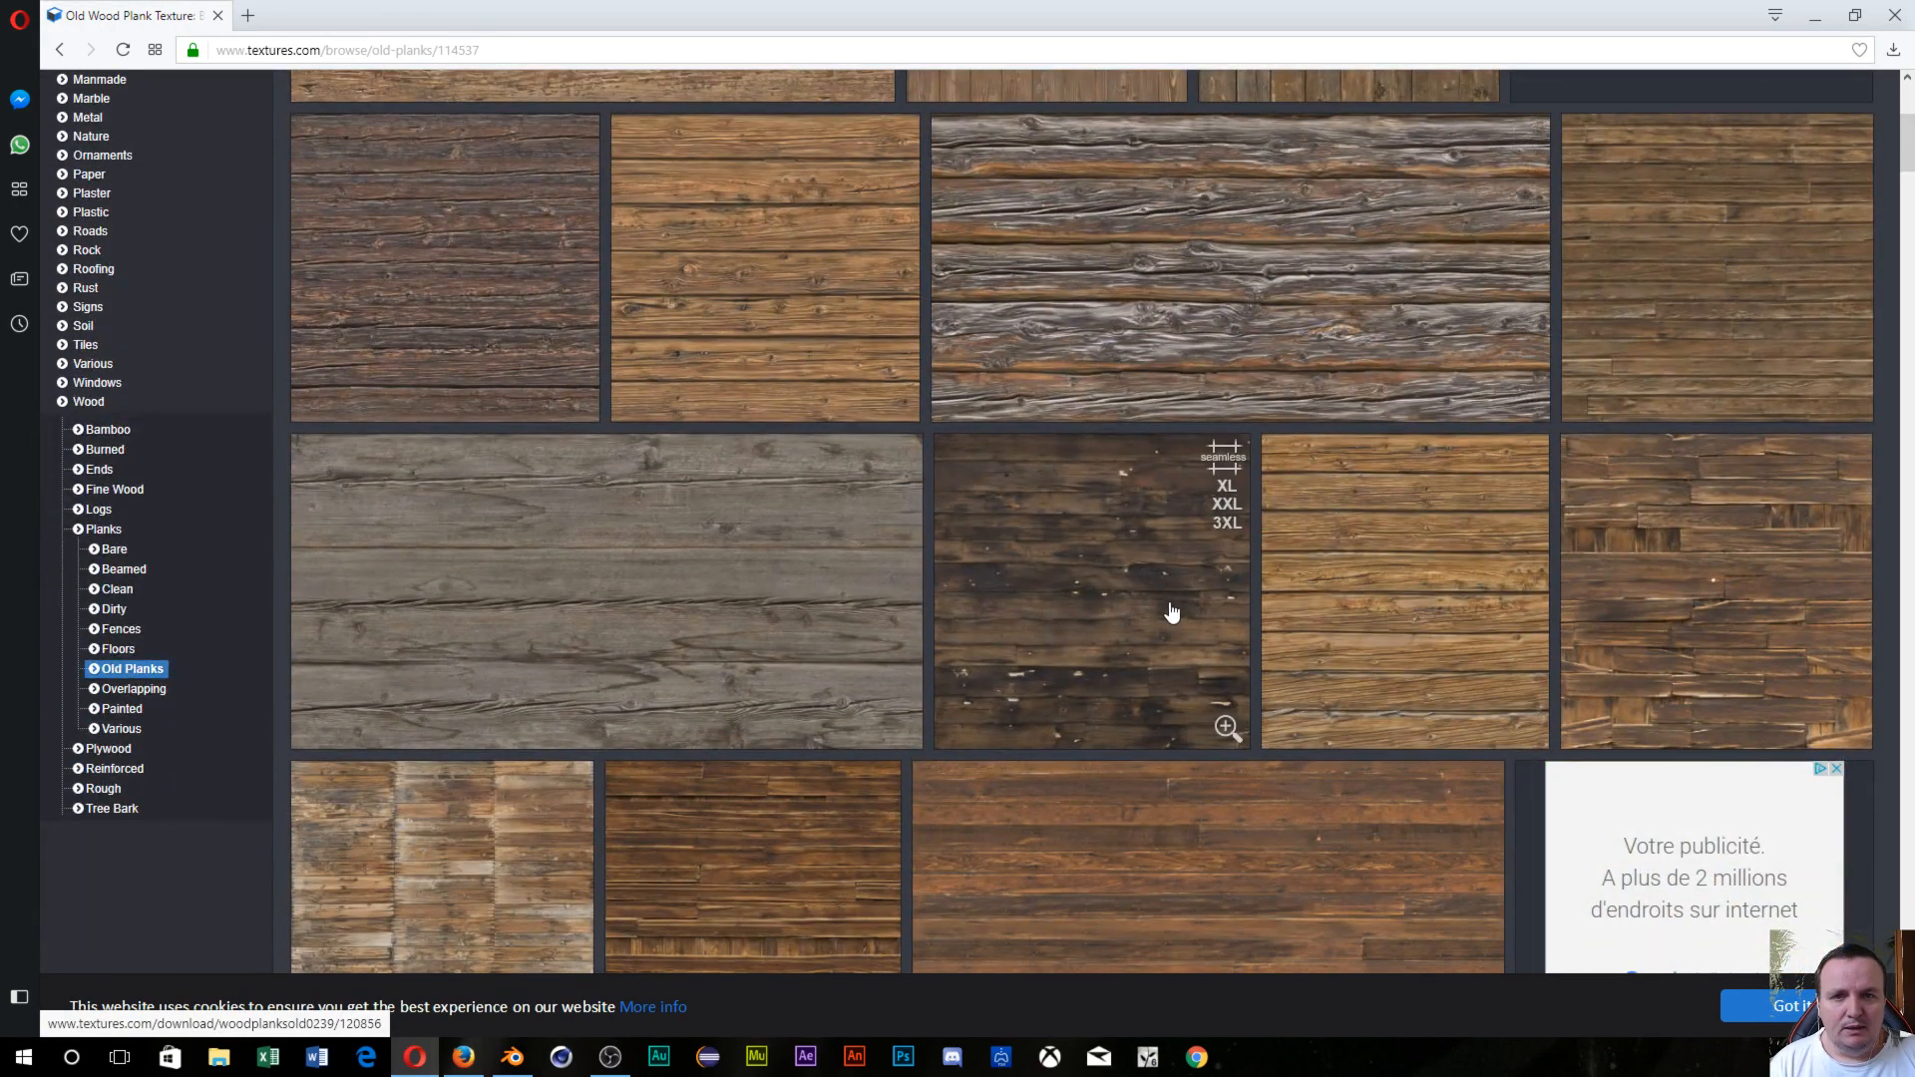
left_click(1305, 205)
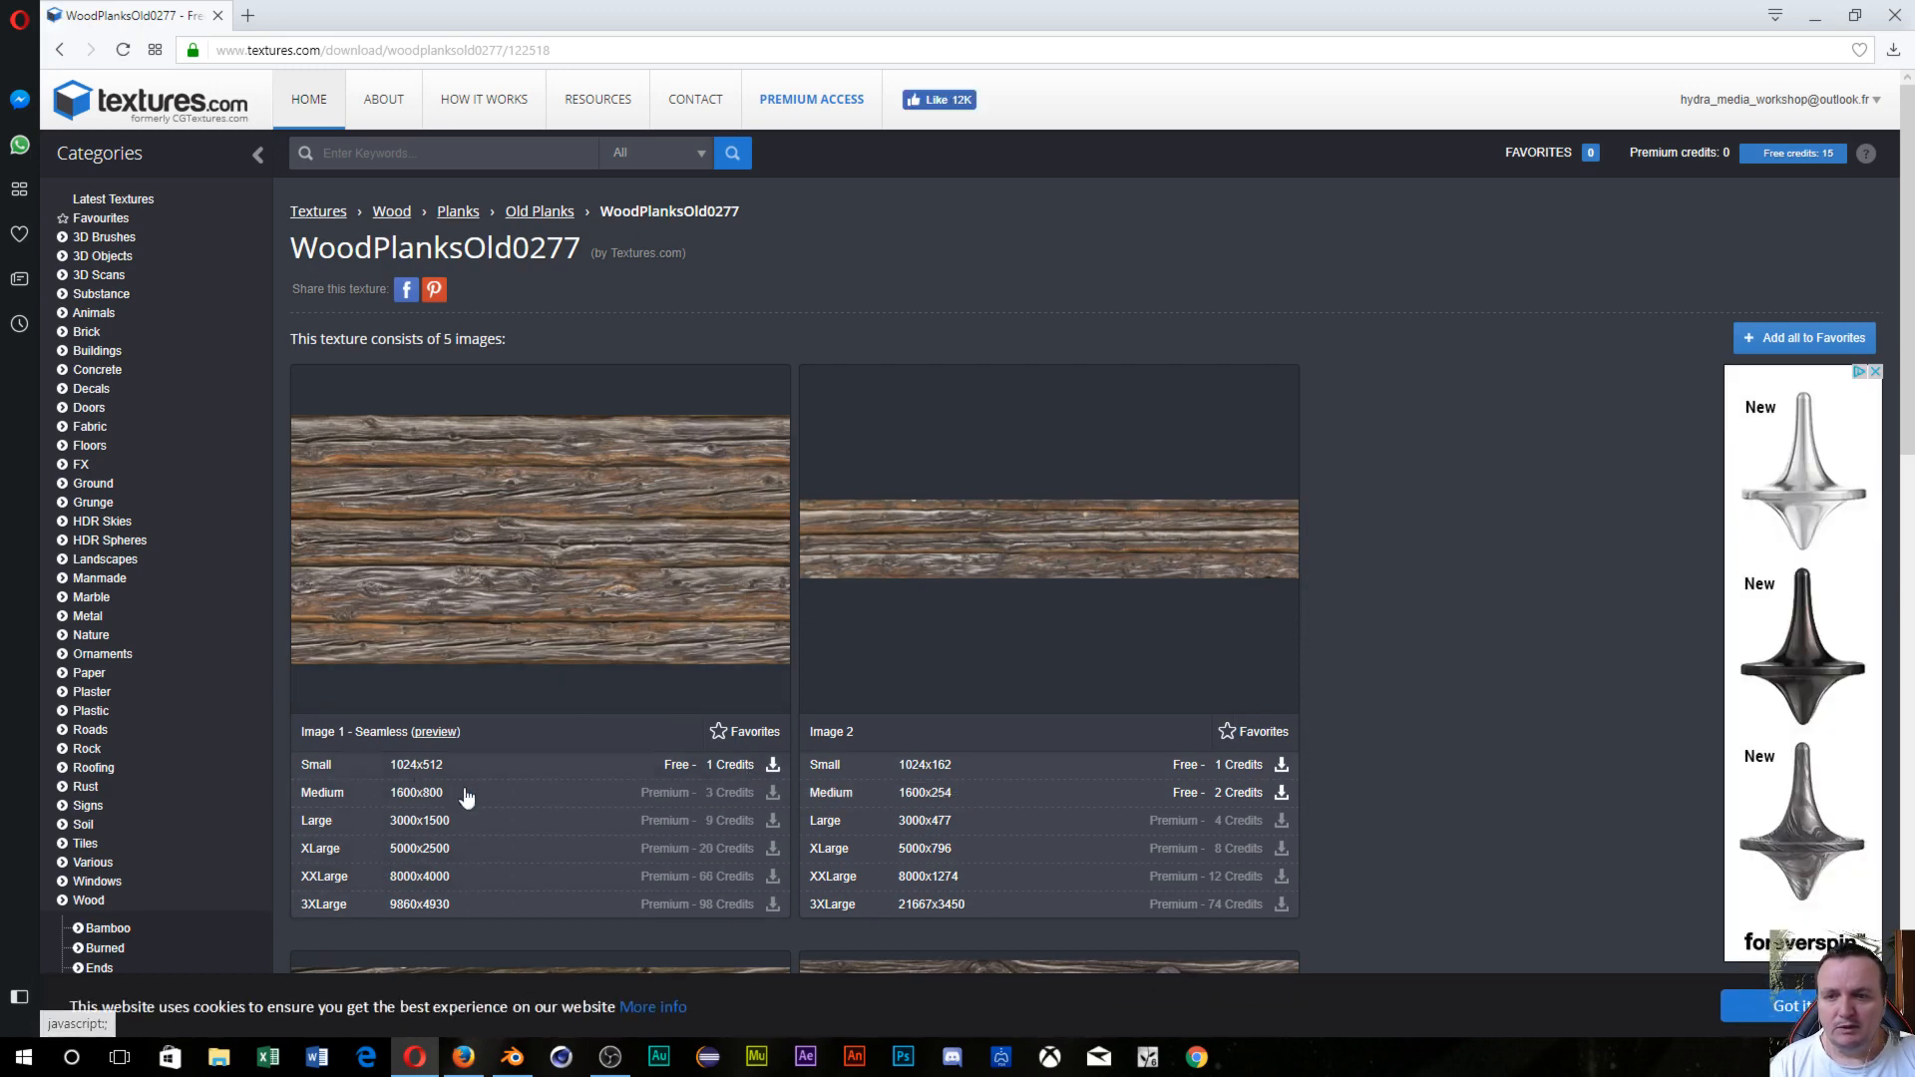
Download the small 1024x512 seamless Image 1 and preview it.
double_click(694, 767)
left_click(774, 765)
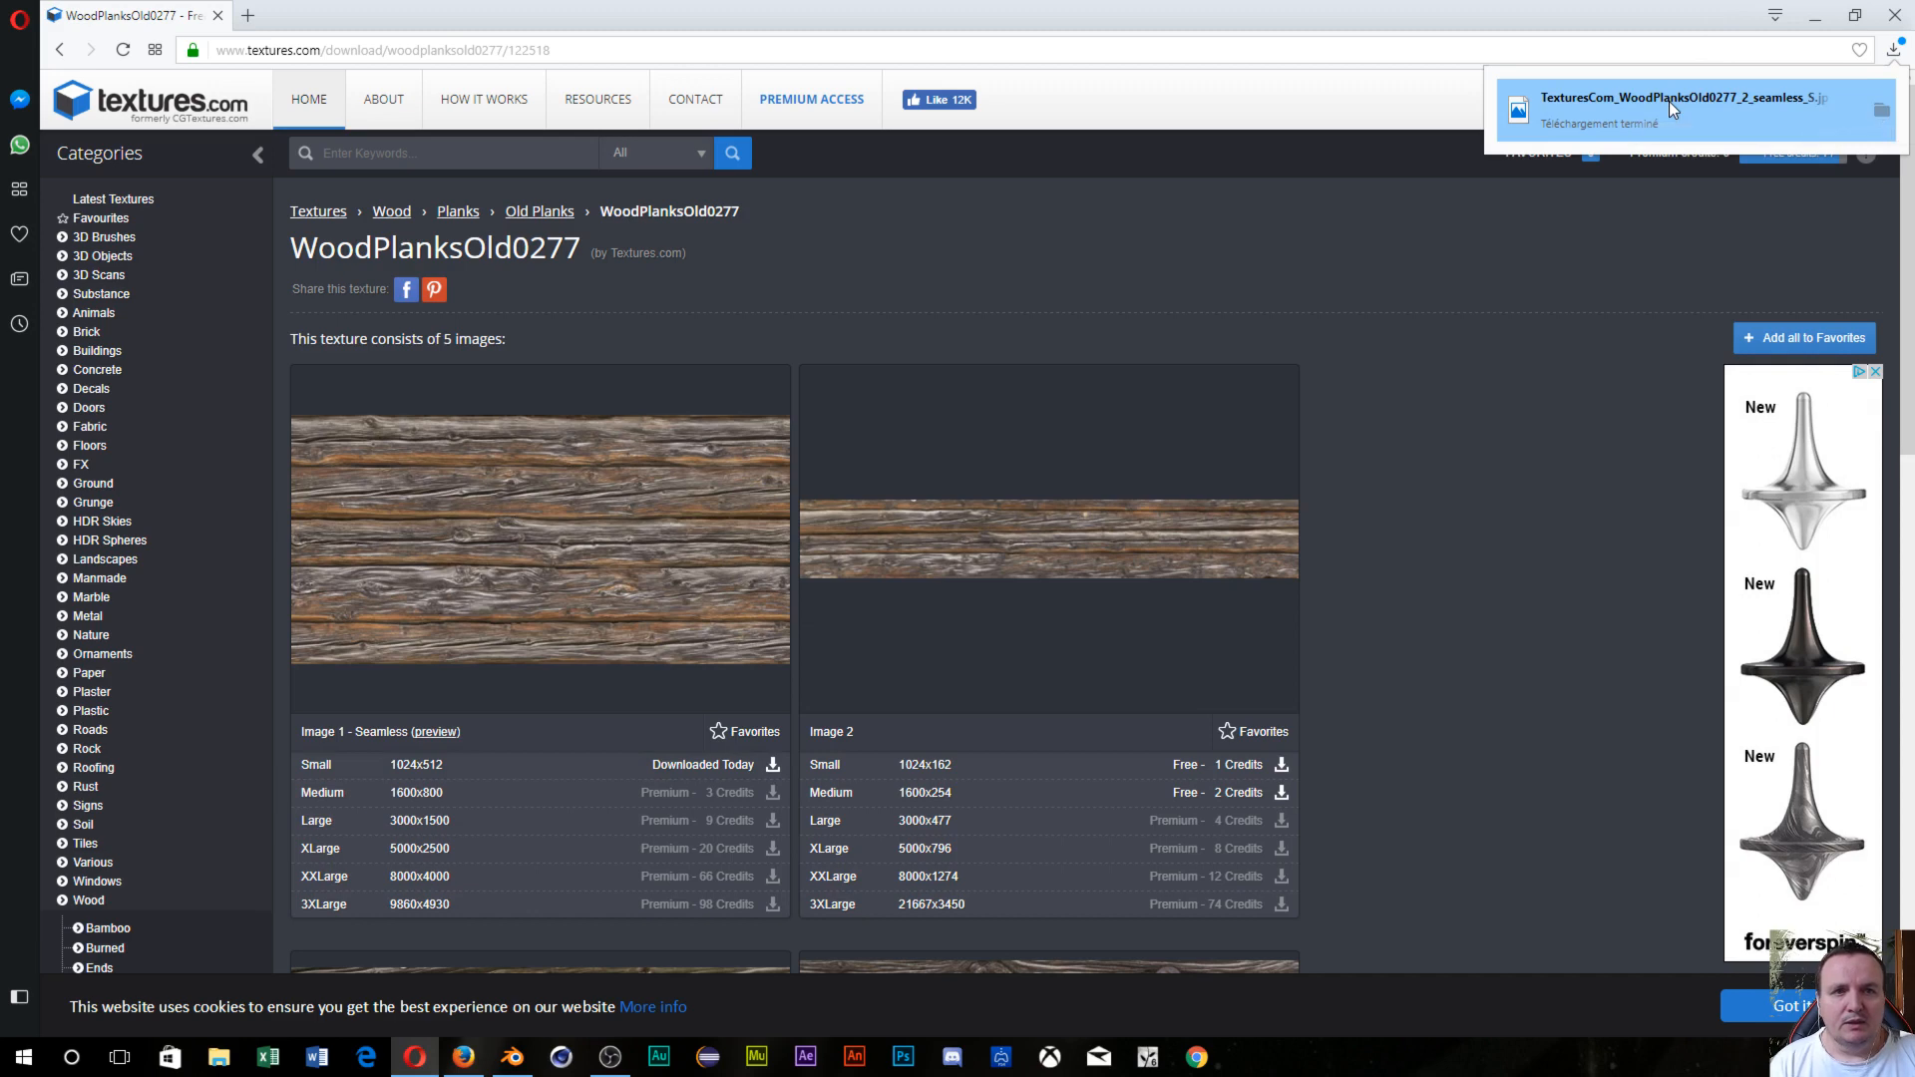
left_click(1668, 100)
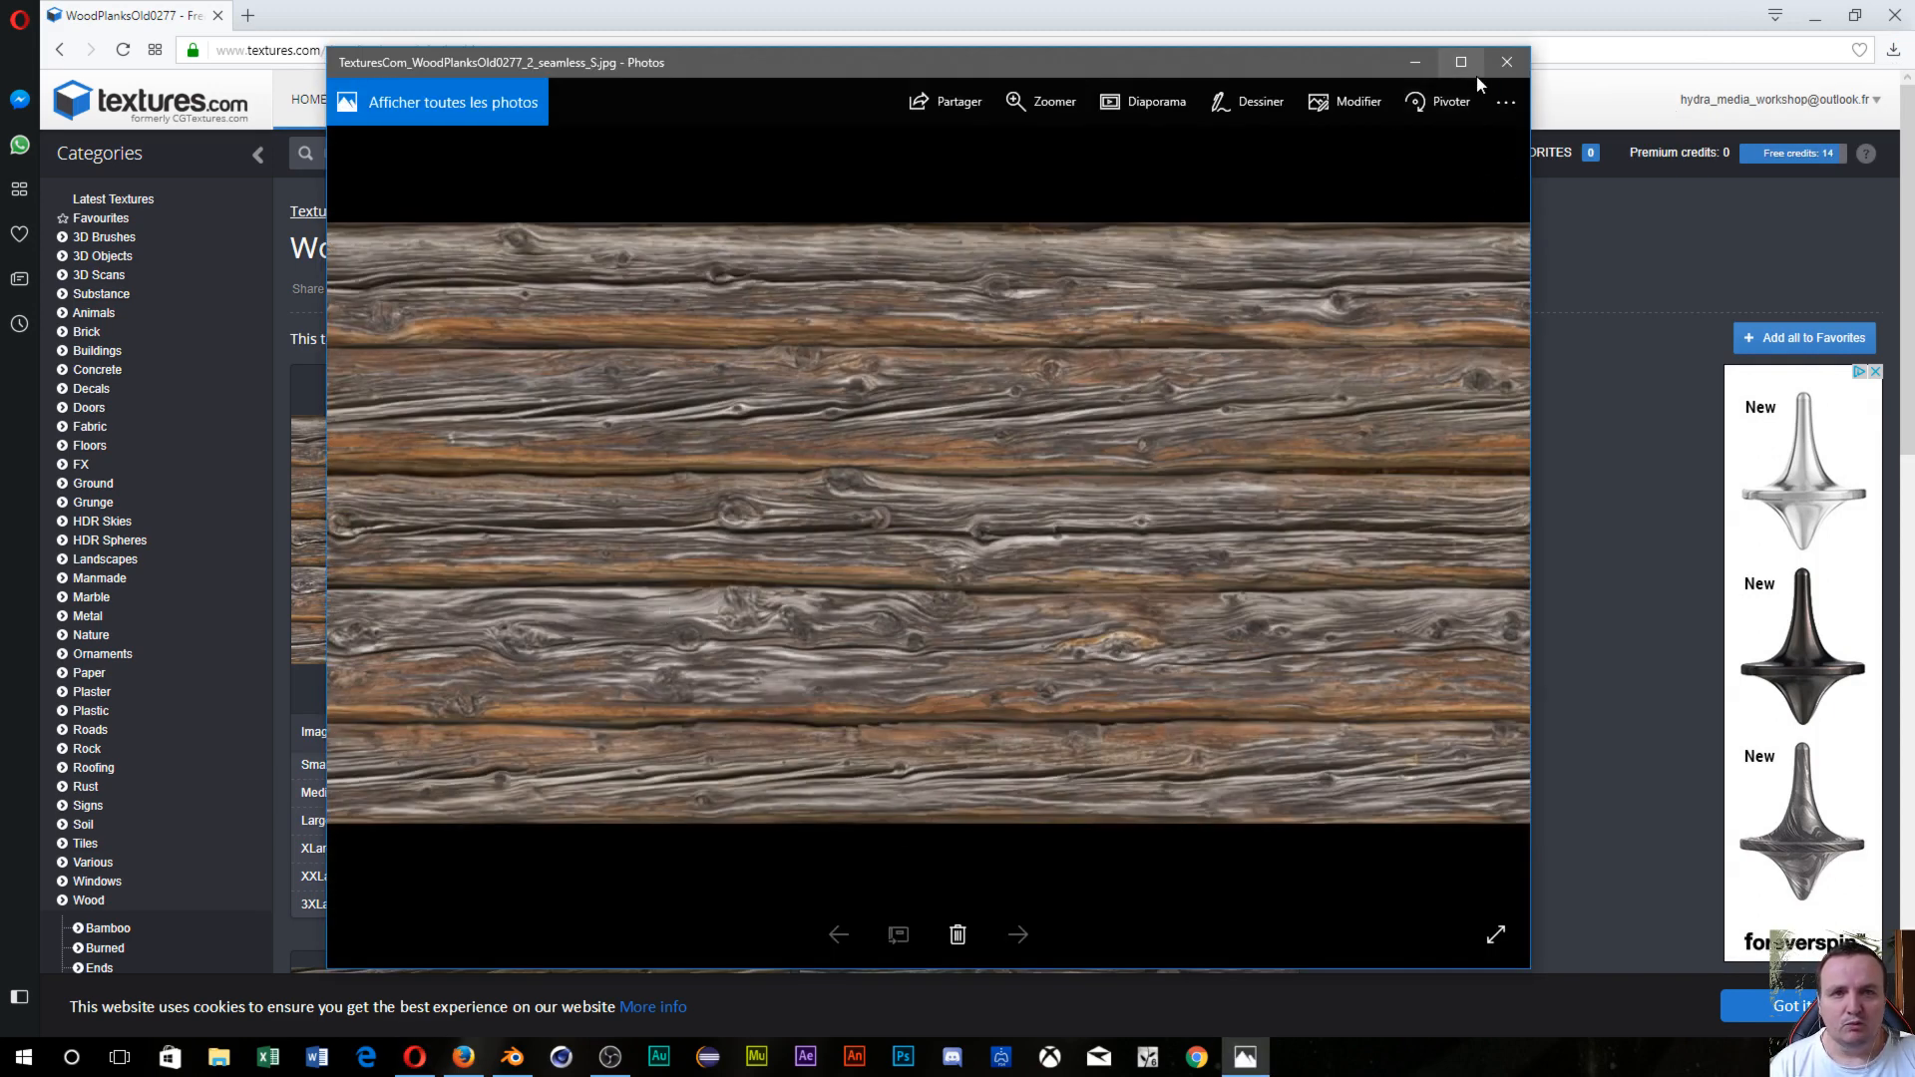
left_click(1506, 63)
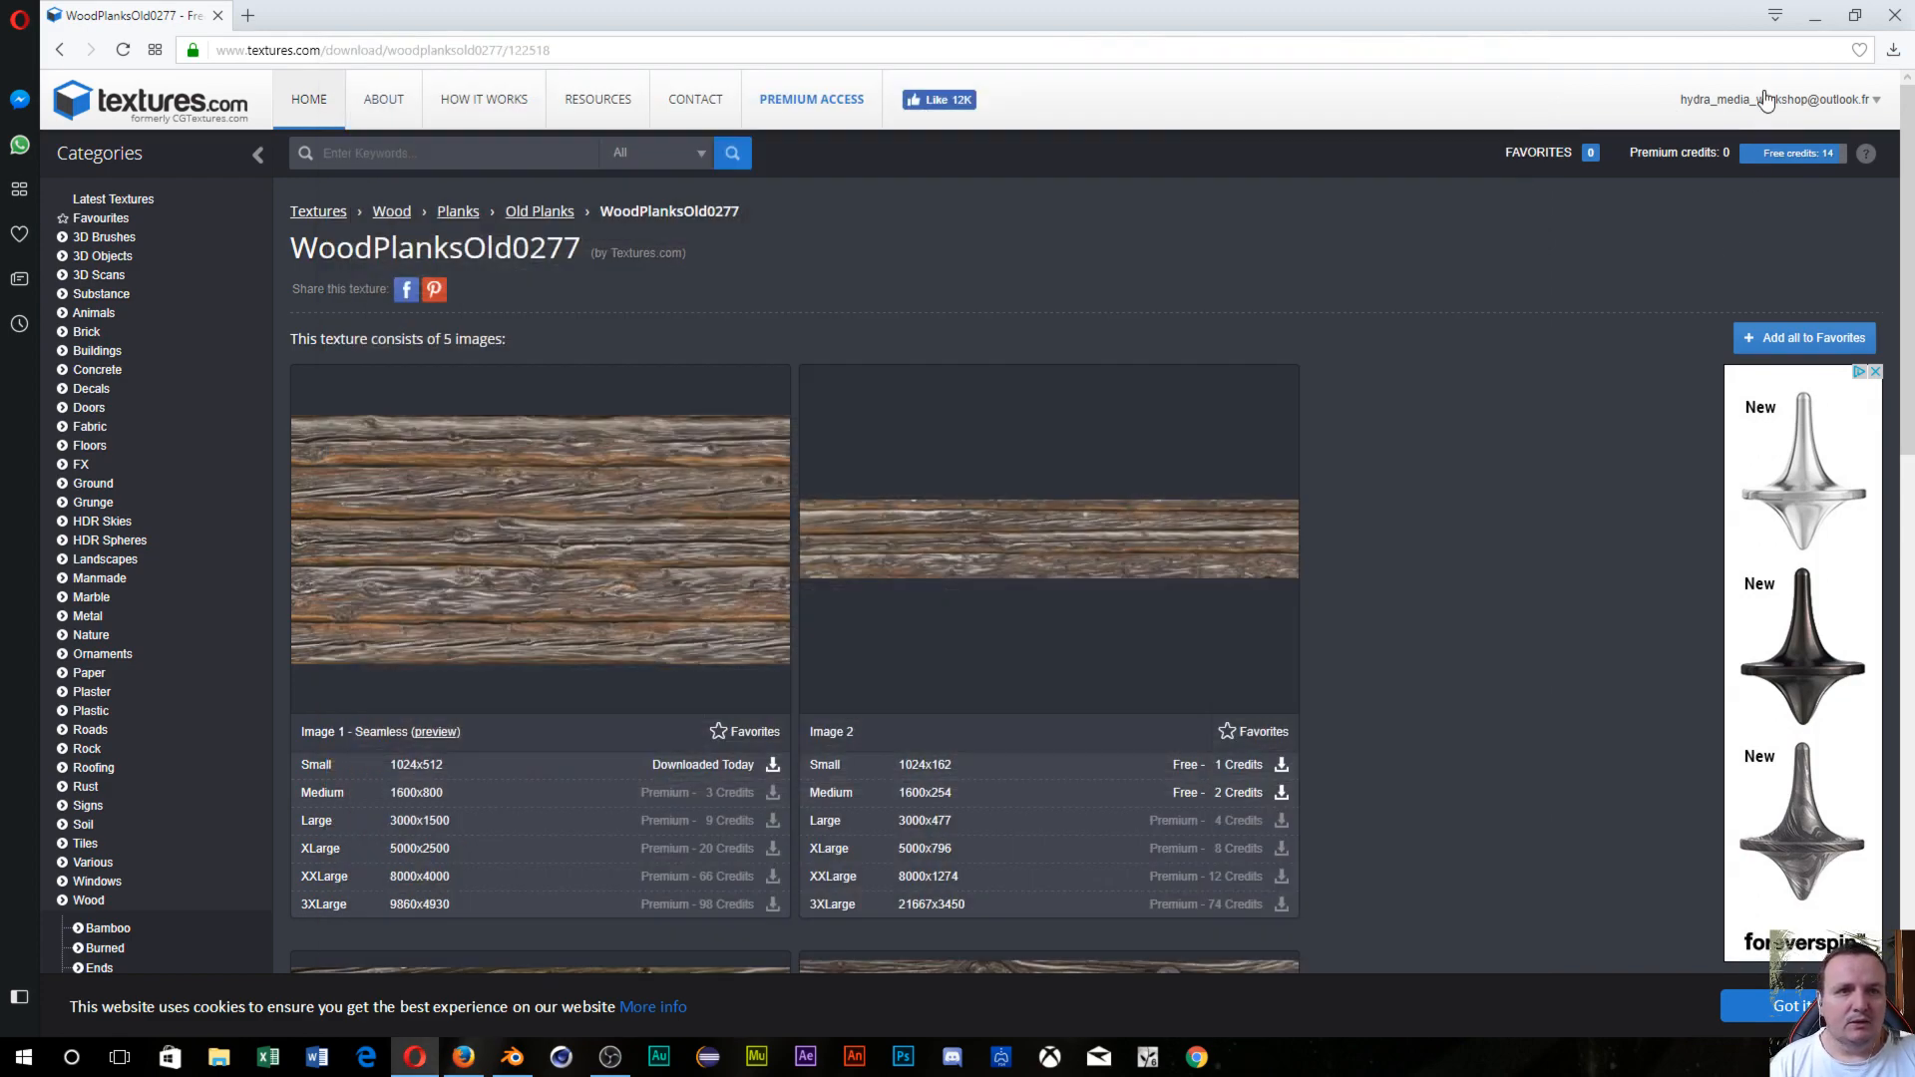
Reopen the plank texture from Opera's downloads, then show it in its folder.
left_click(1893, 52)
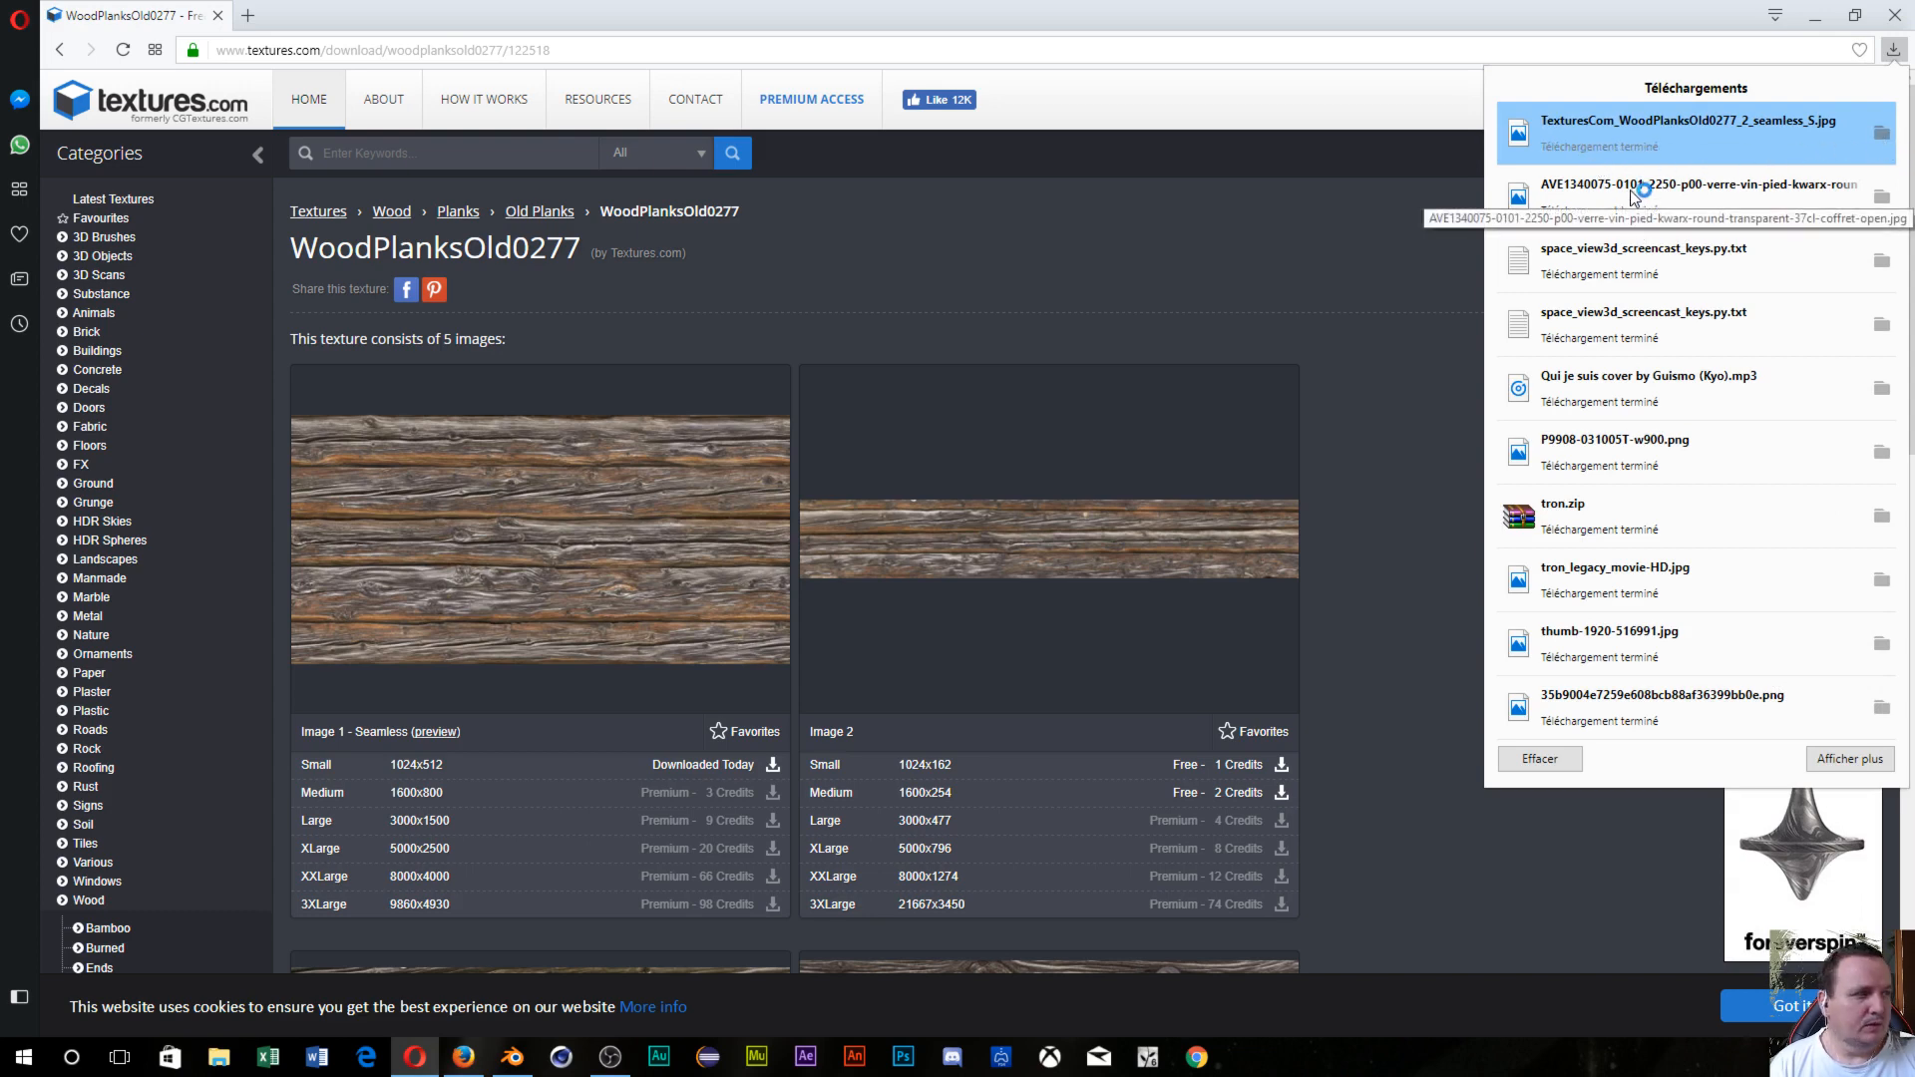
left_click(1596, 143)
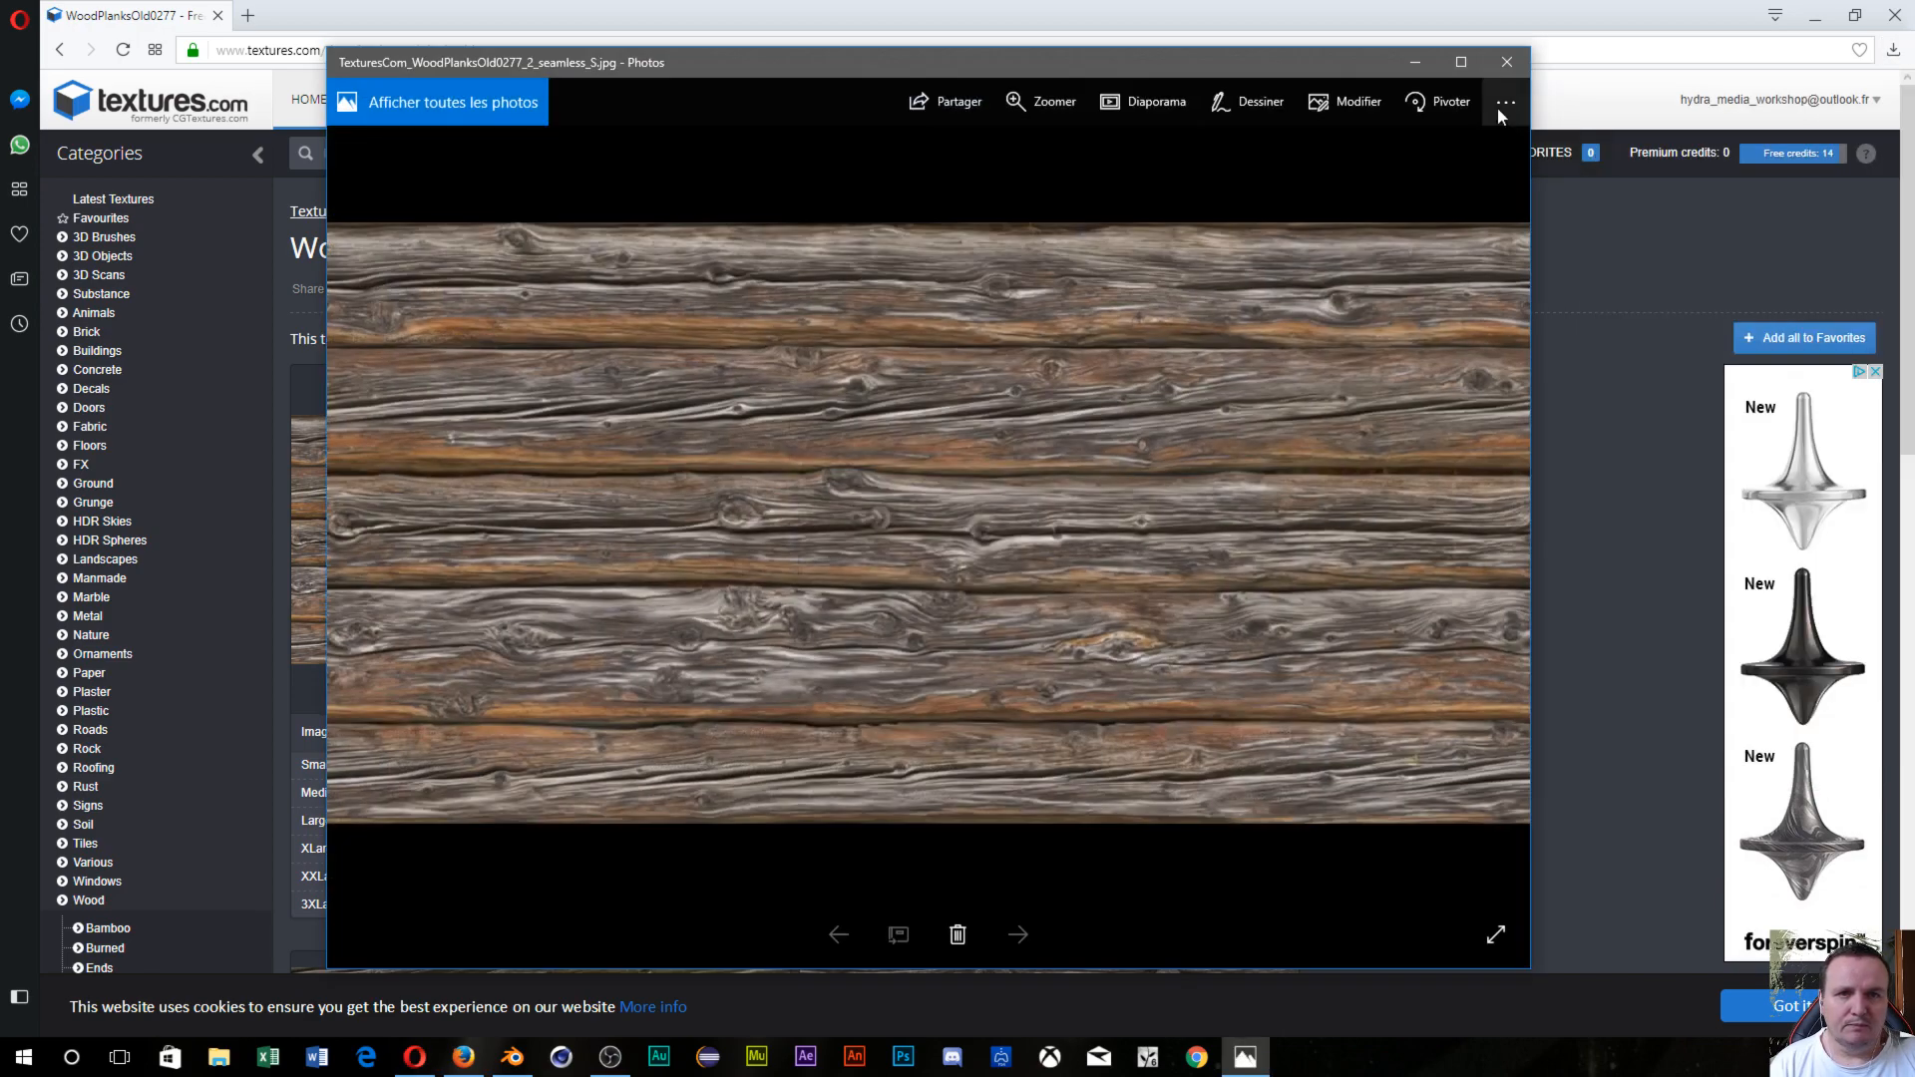
left_click(1506, 62)
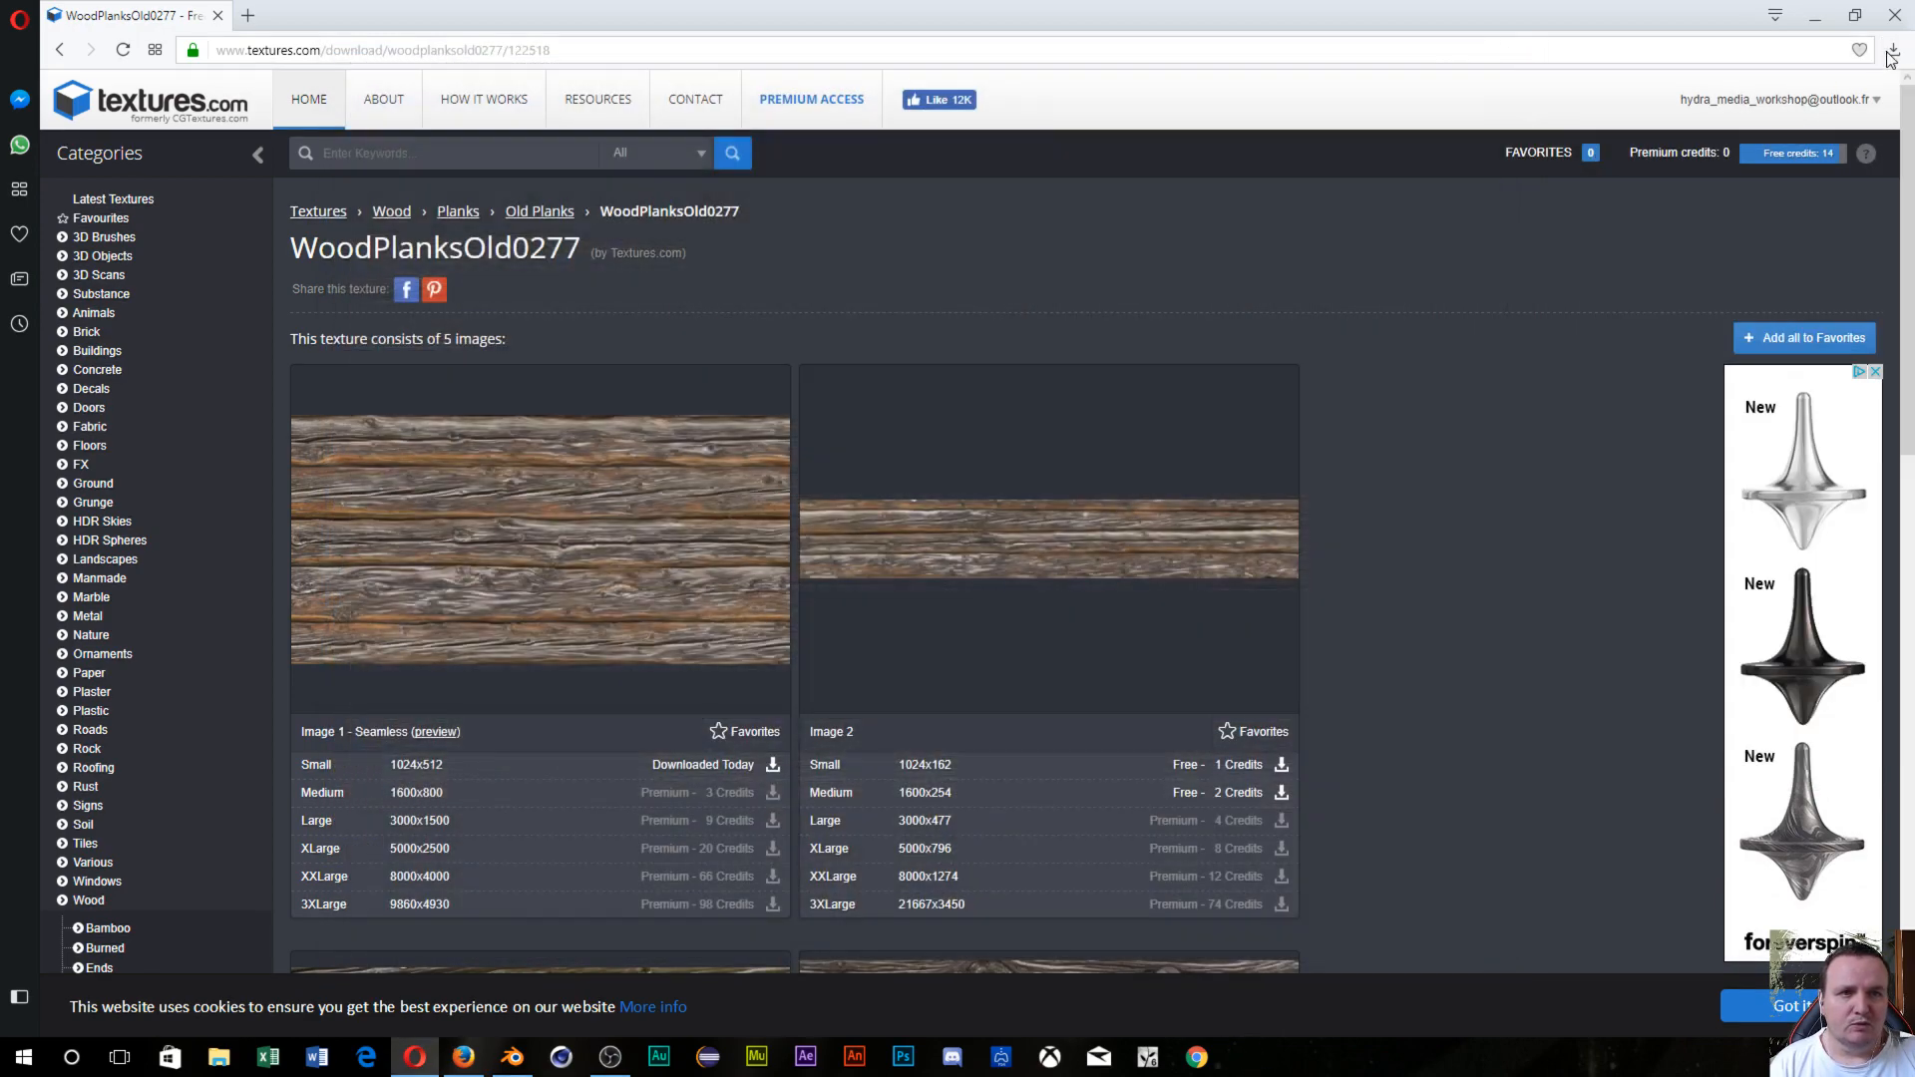
left_click(1893, 52)
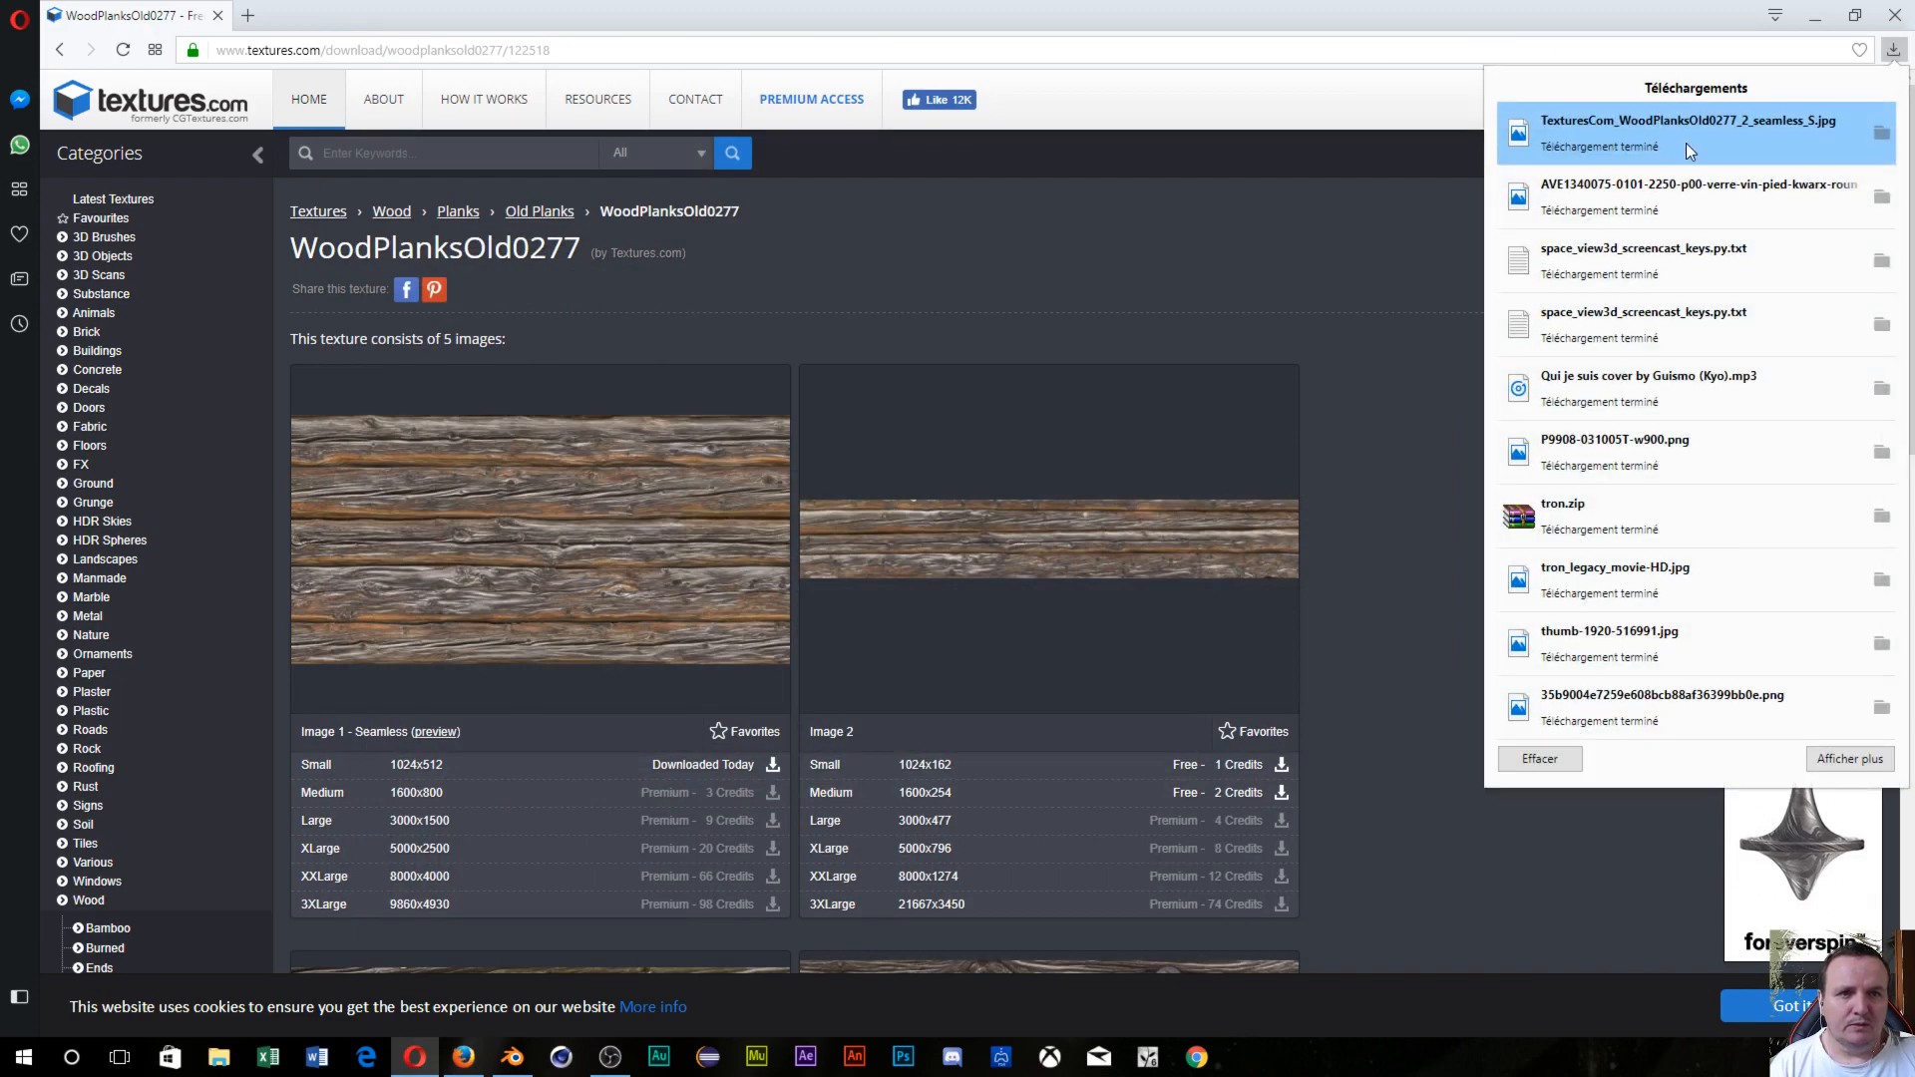
left_click(1880, 136)
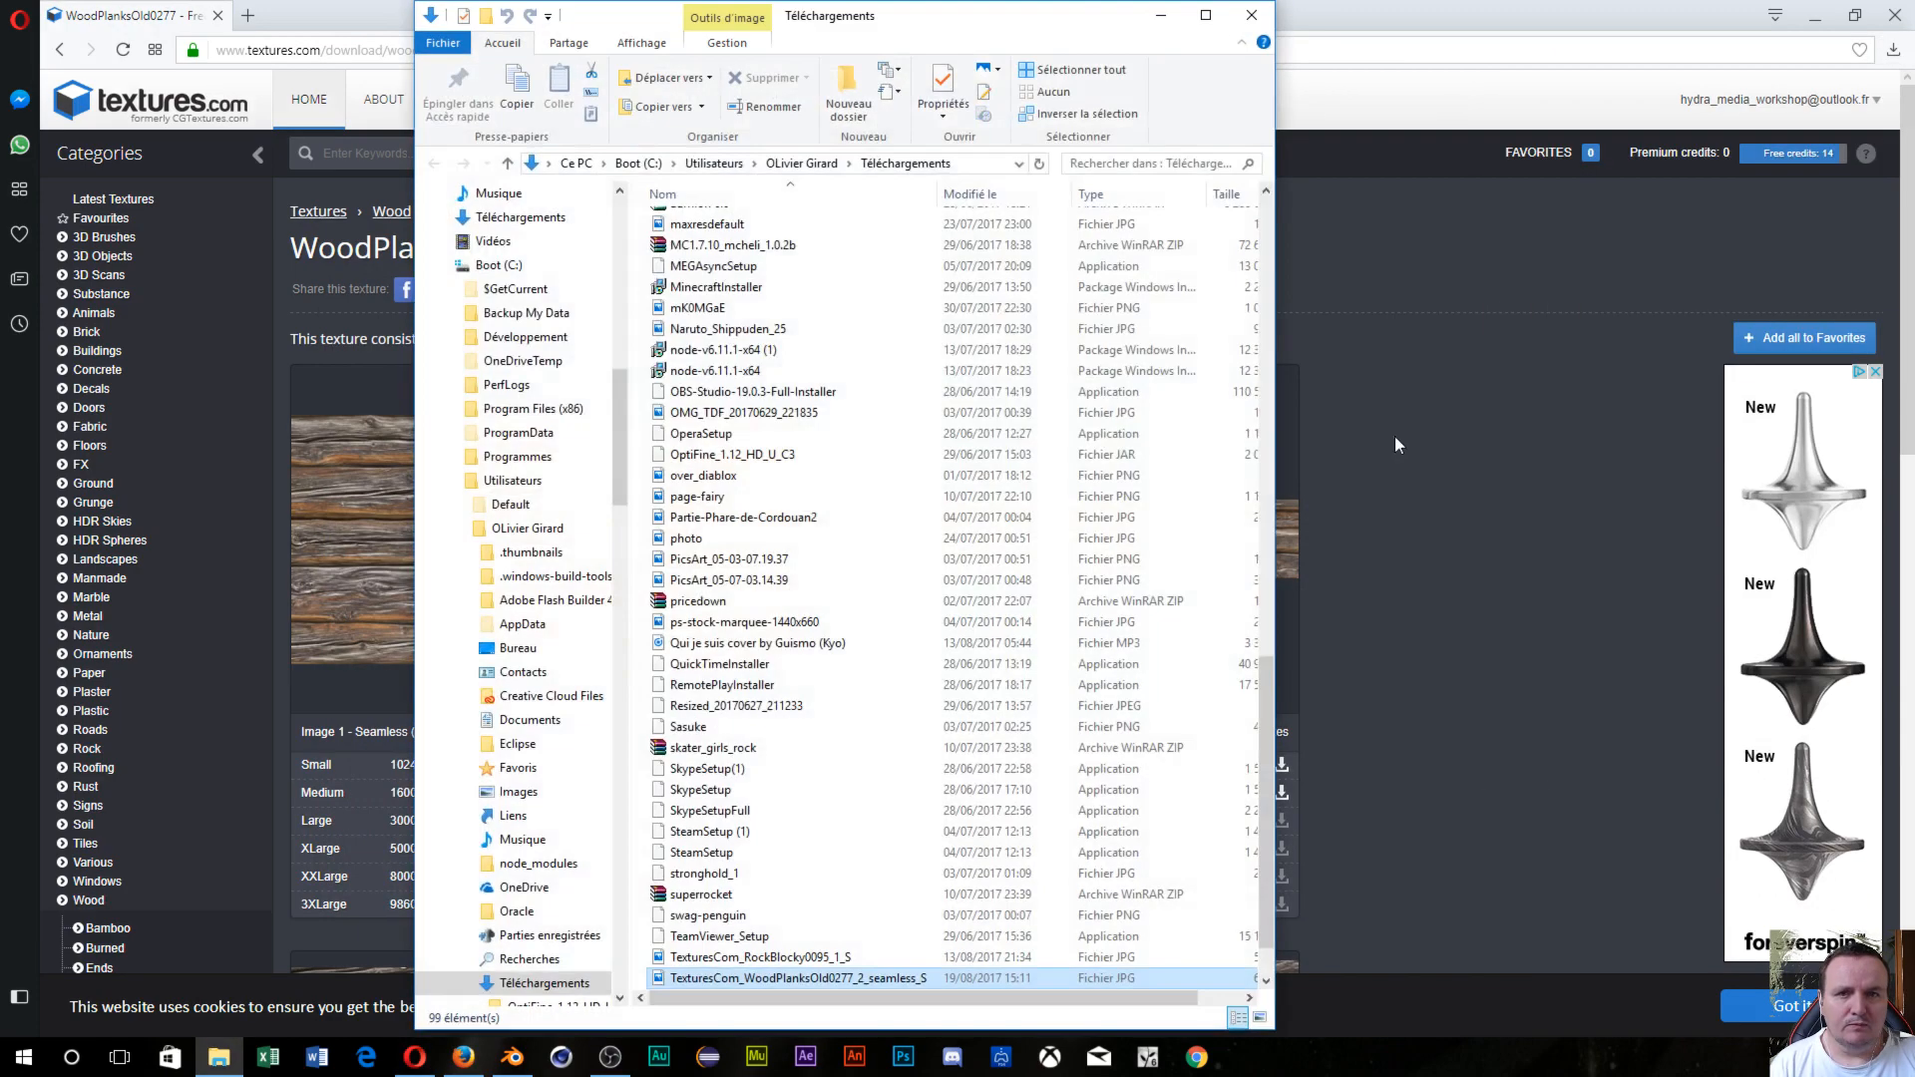
Cut the plank texture and create a 'tuto déplacement' folder in D:\blender.
right_click(727, 979)
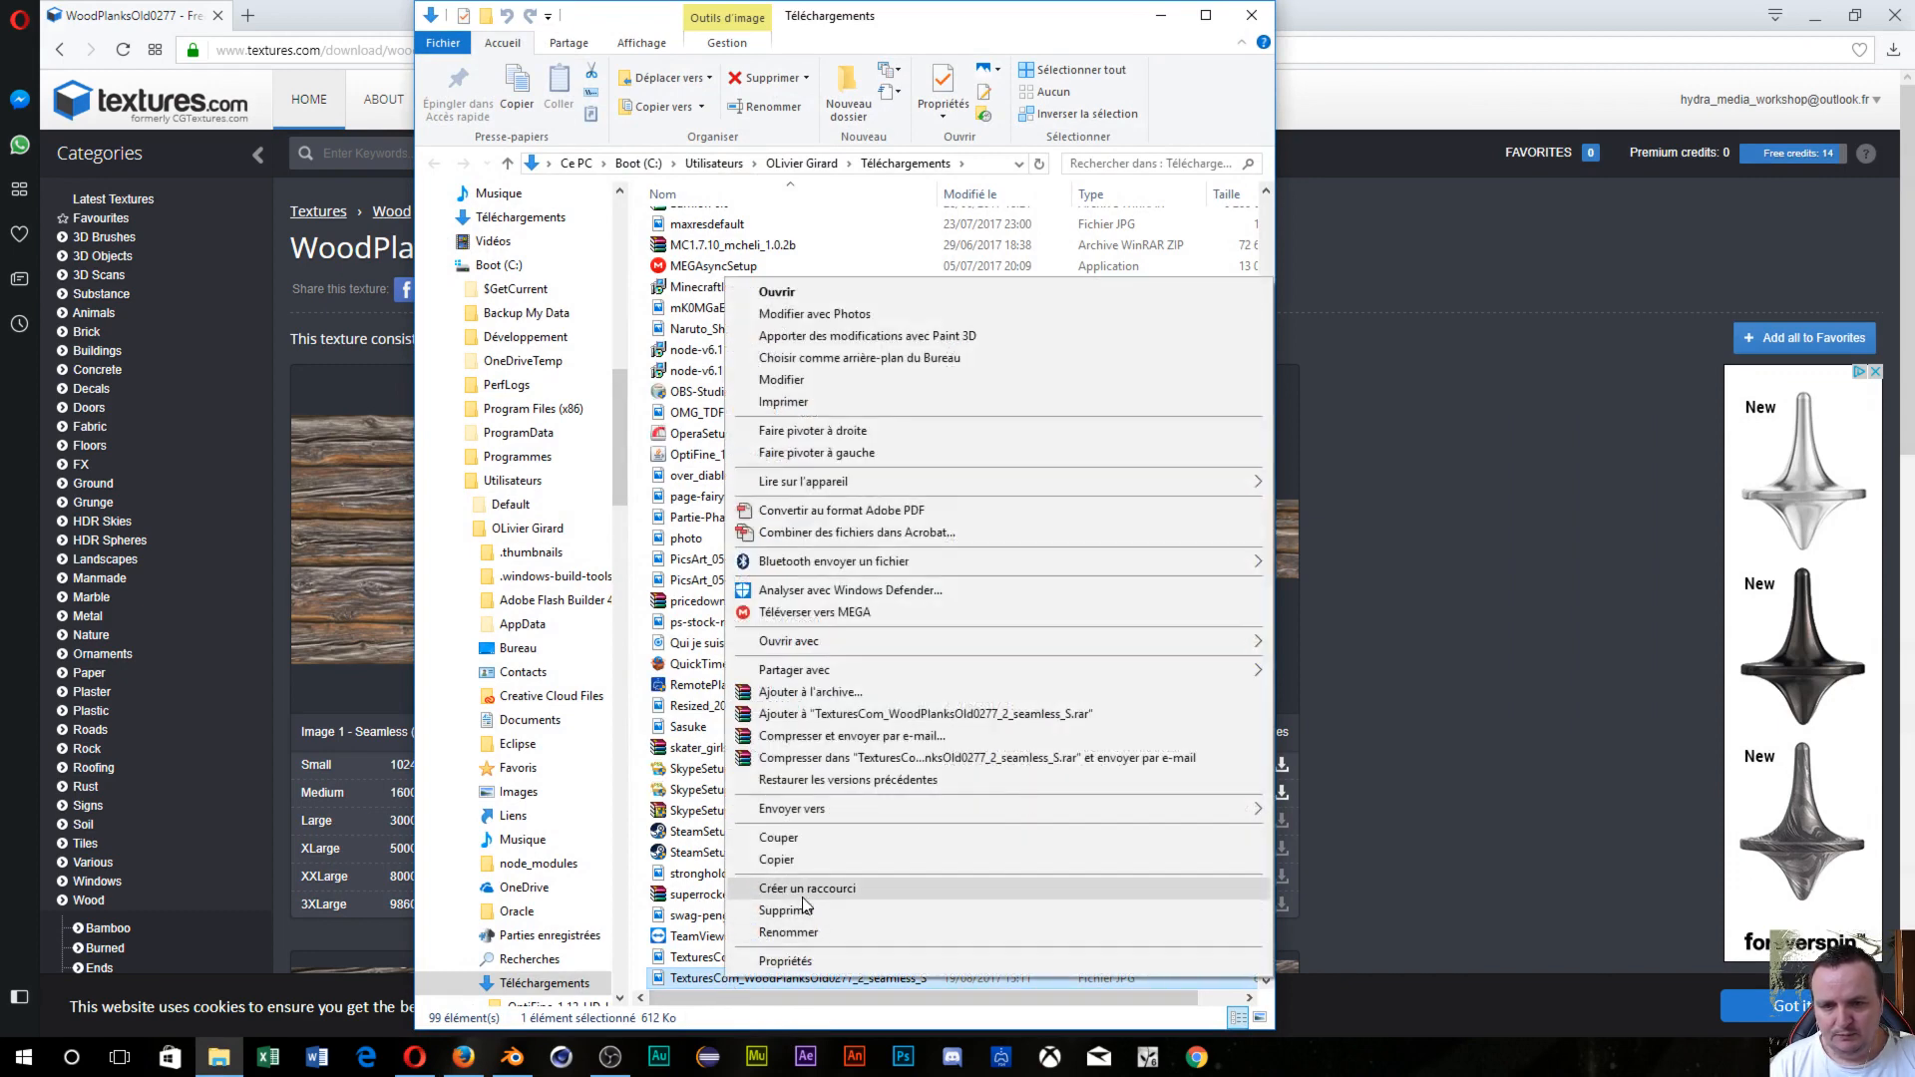
left_click(779, 838)
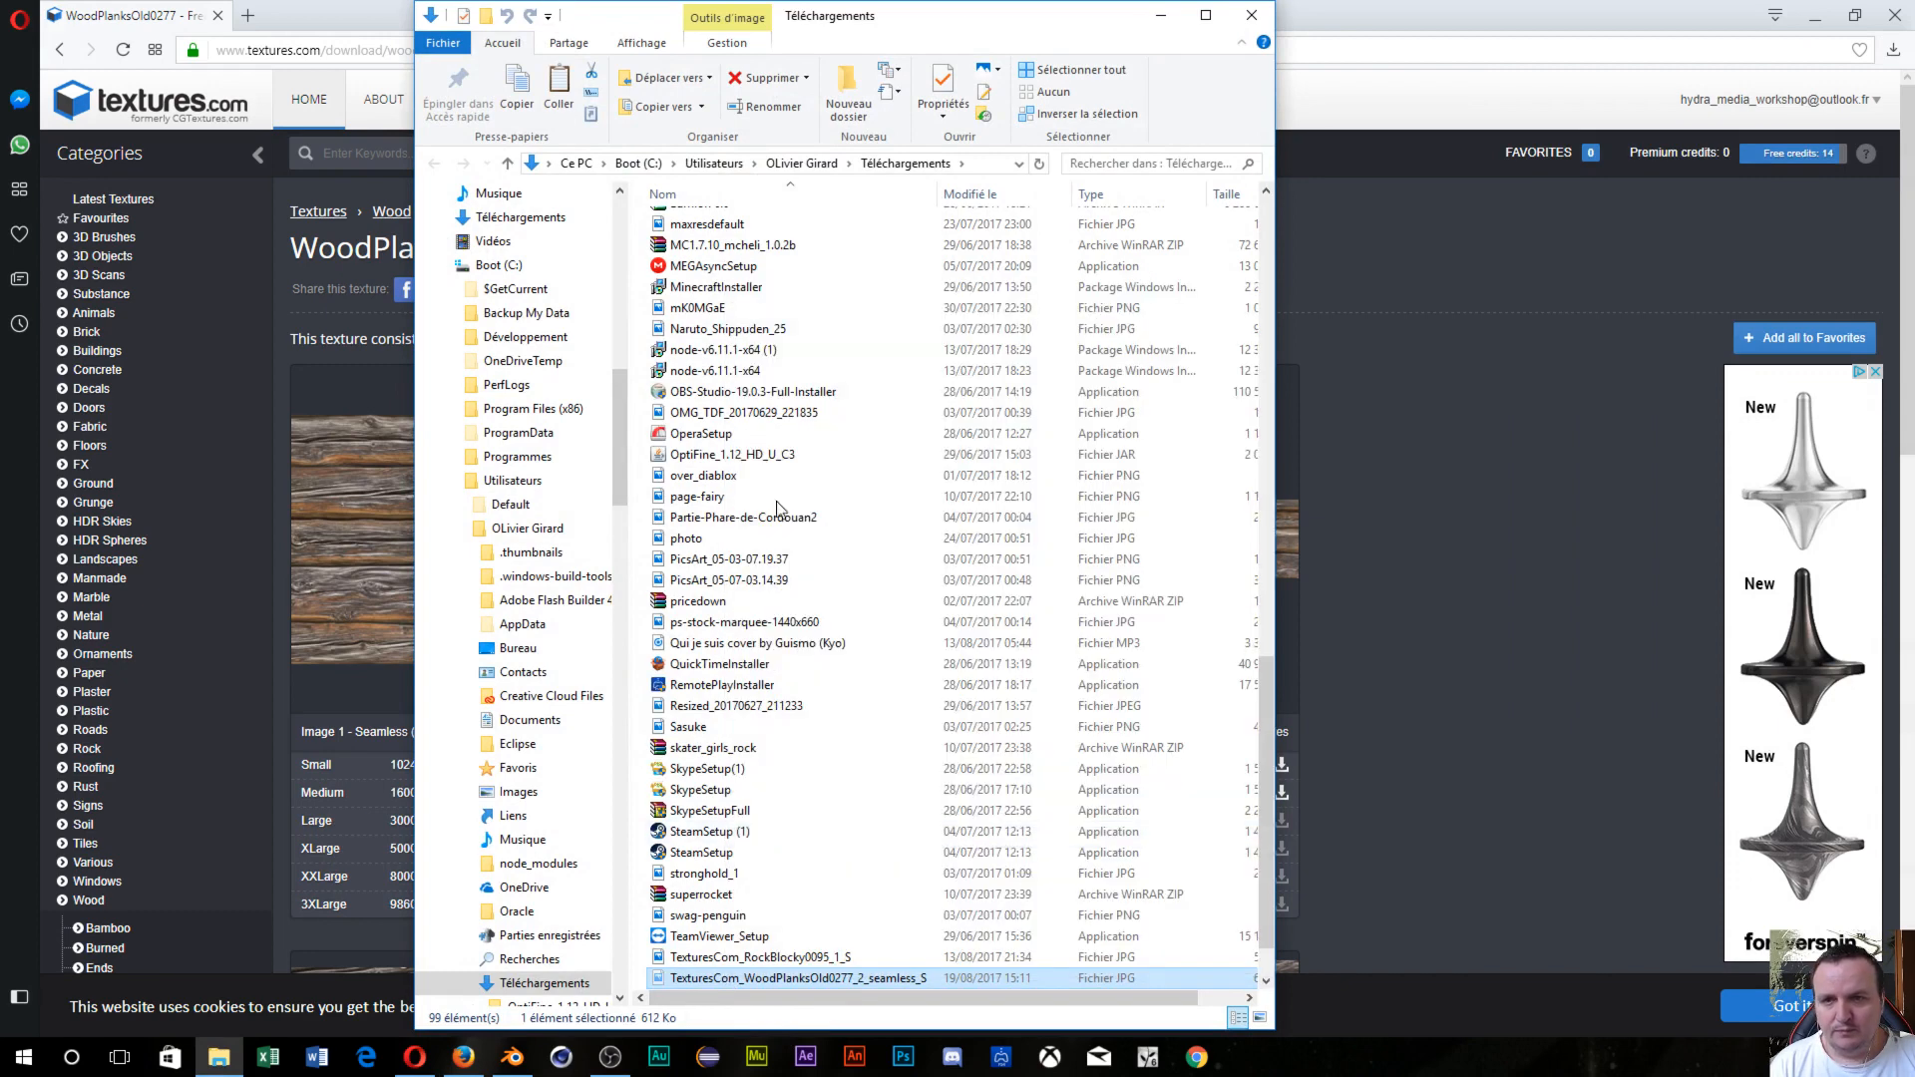
left_click(606, 165)
left_click(674, 355)
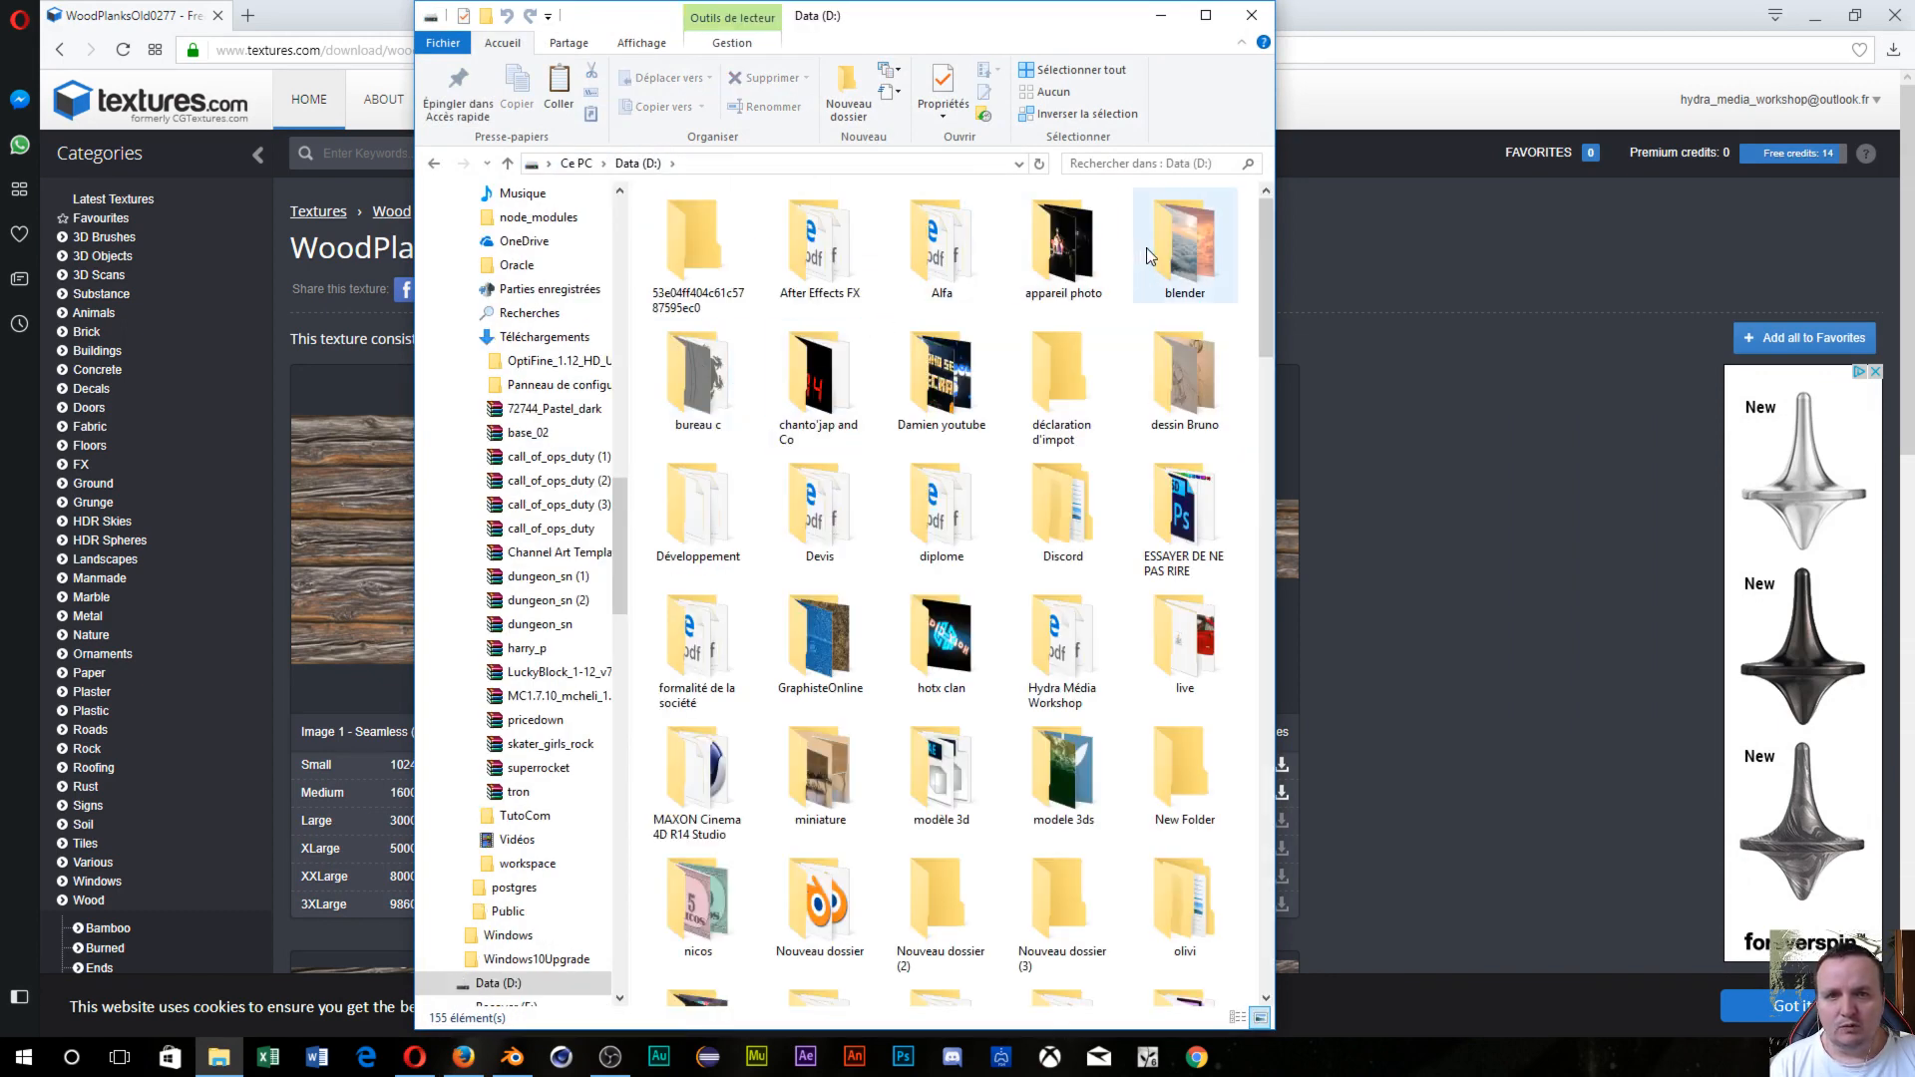
double_click(1149, 257)
right_click(801, 286)
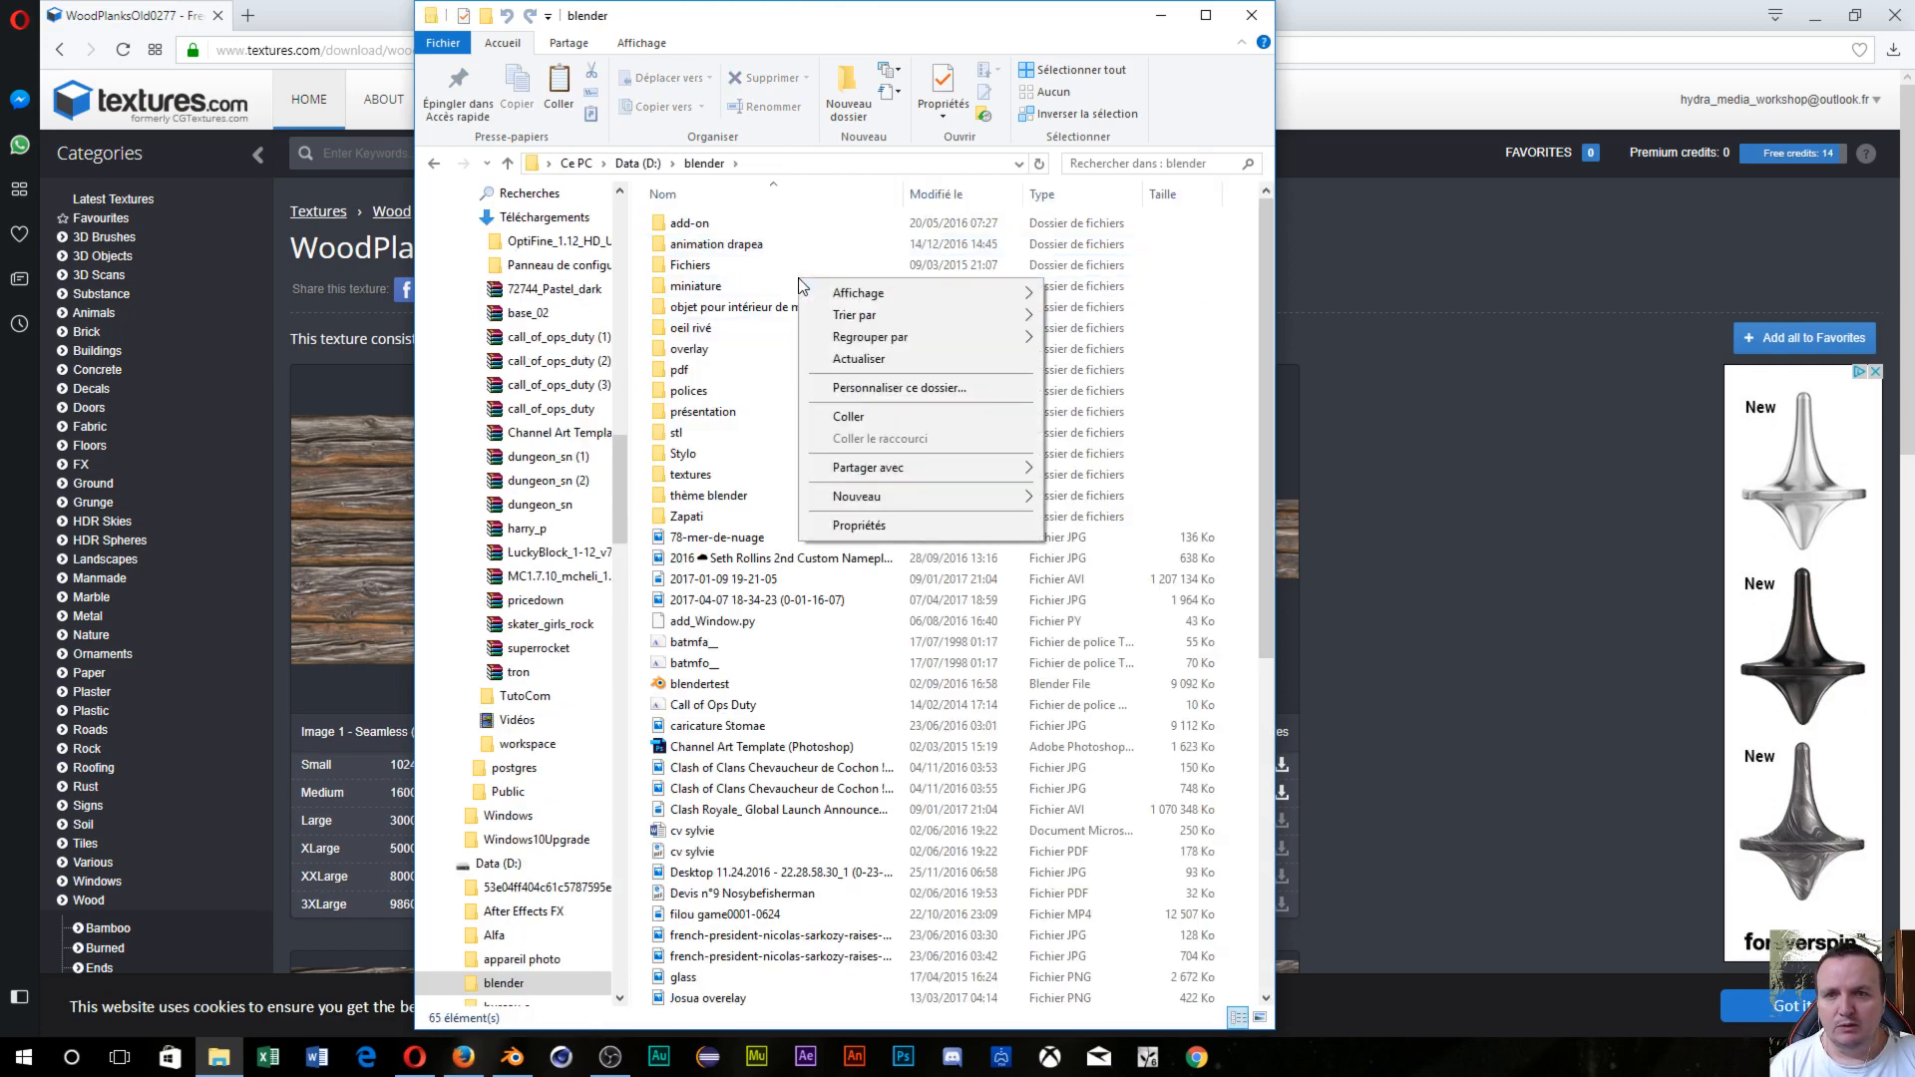
mouse_move(906, 495)
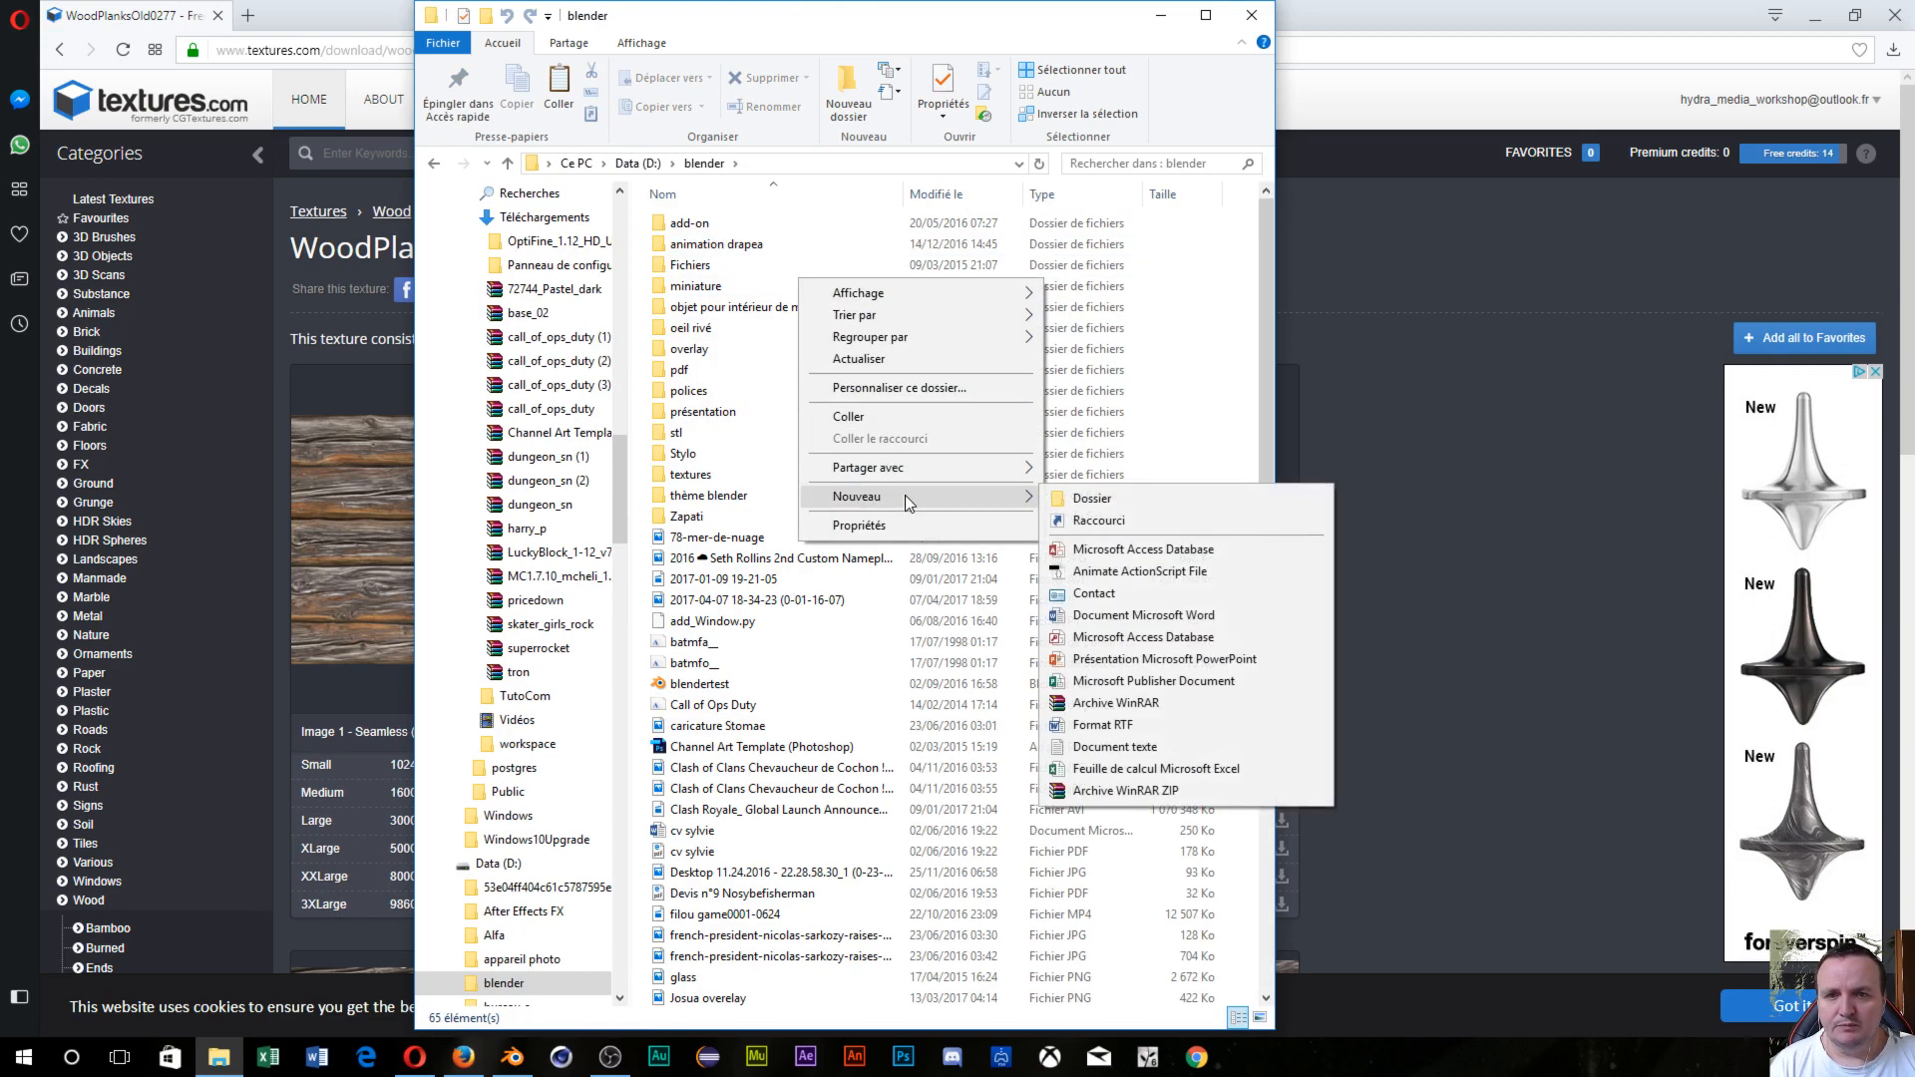
left_click(1090, 498)
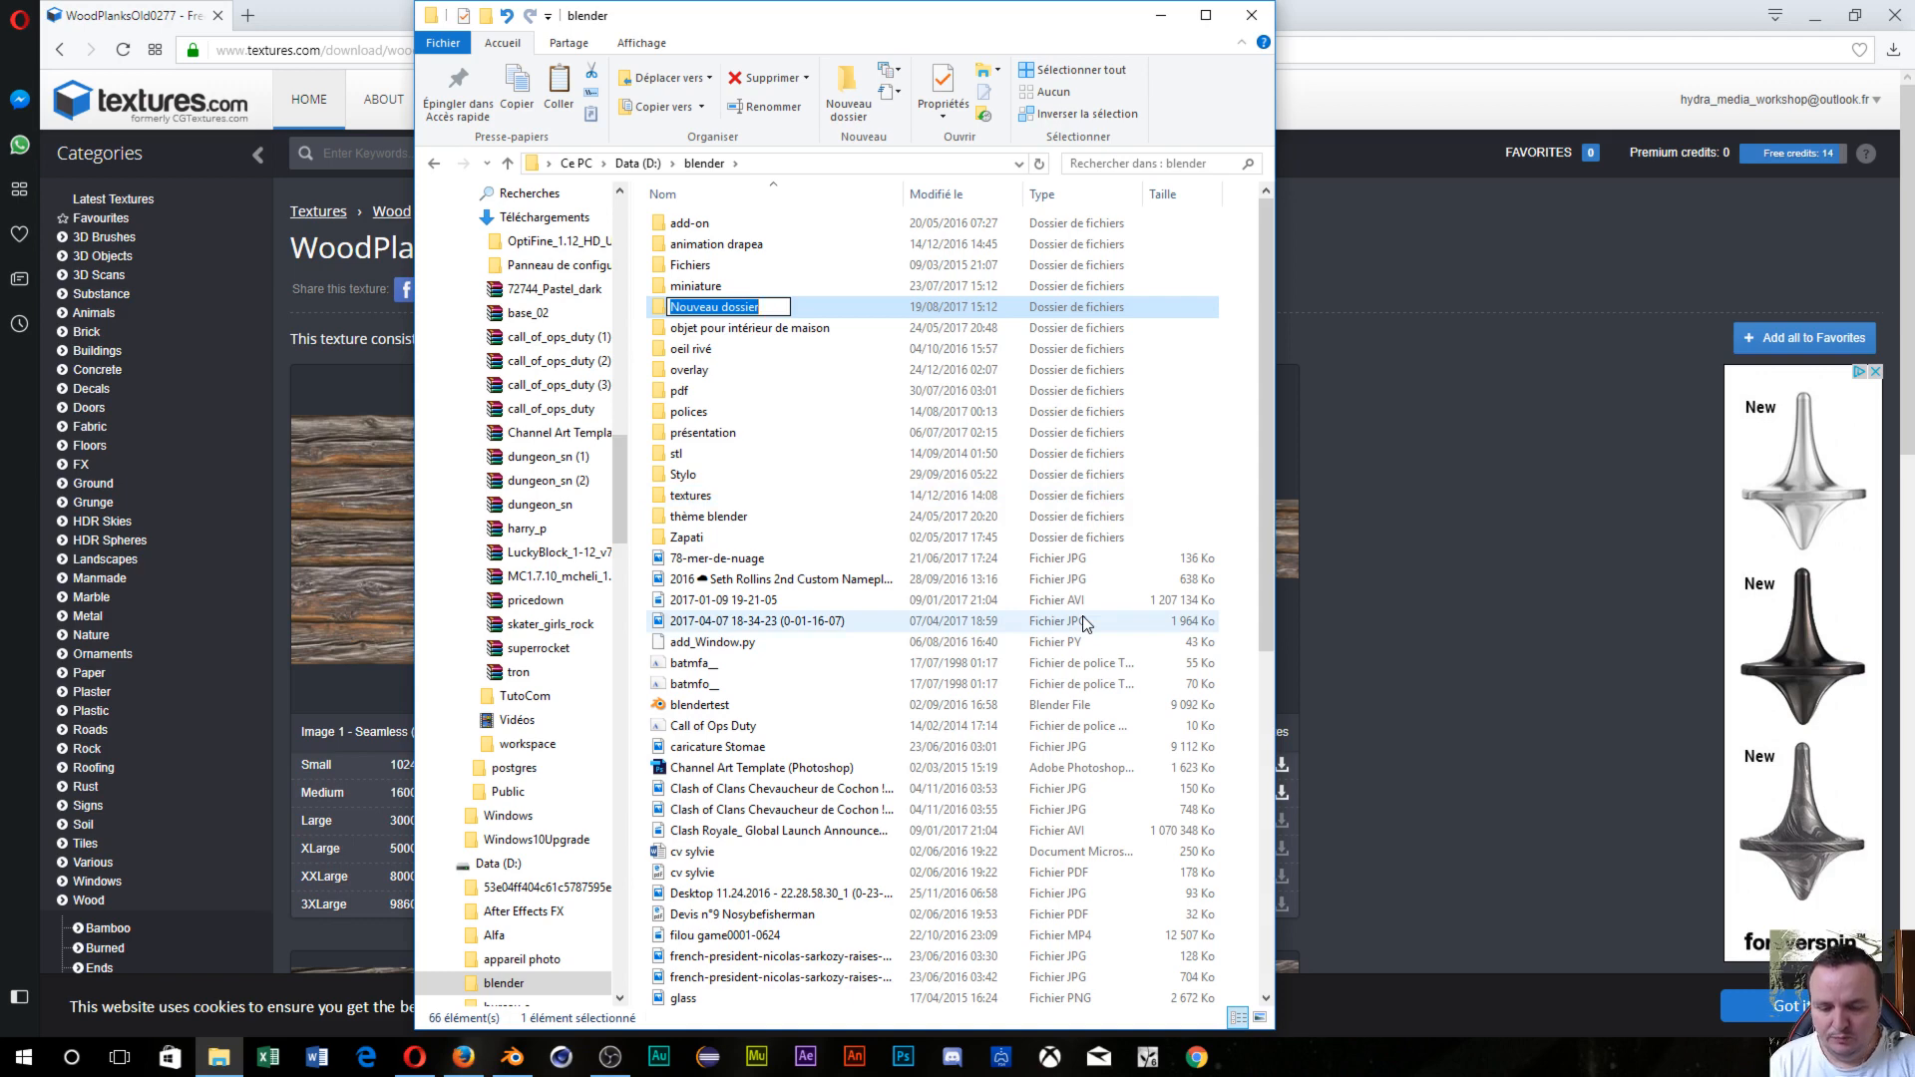
type("tuto d")
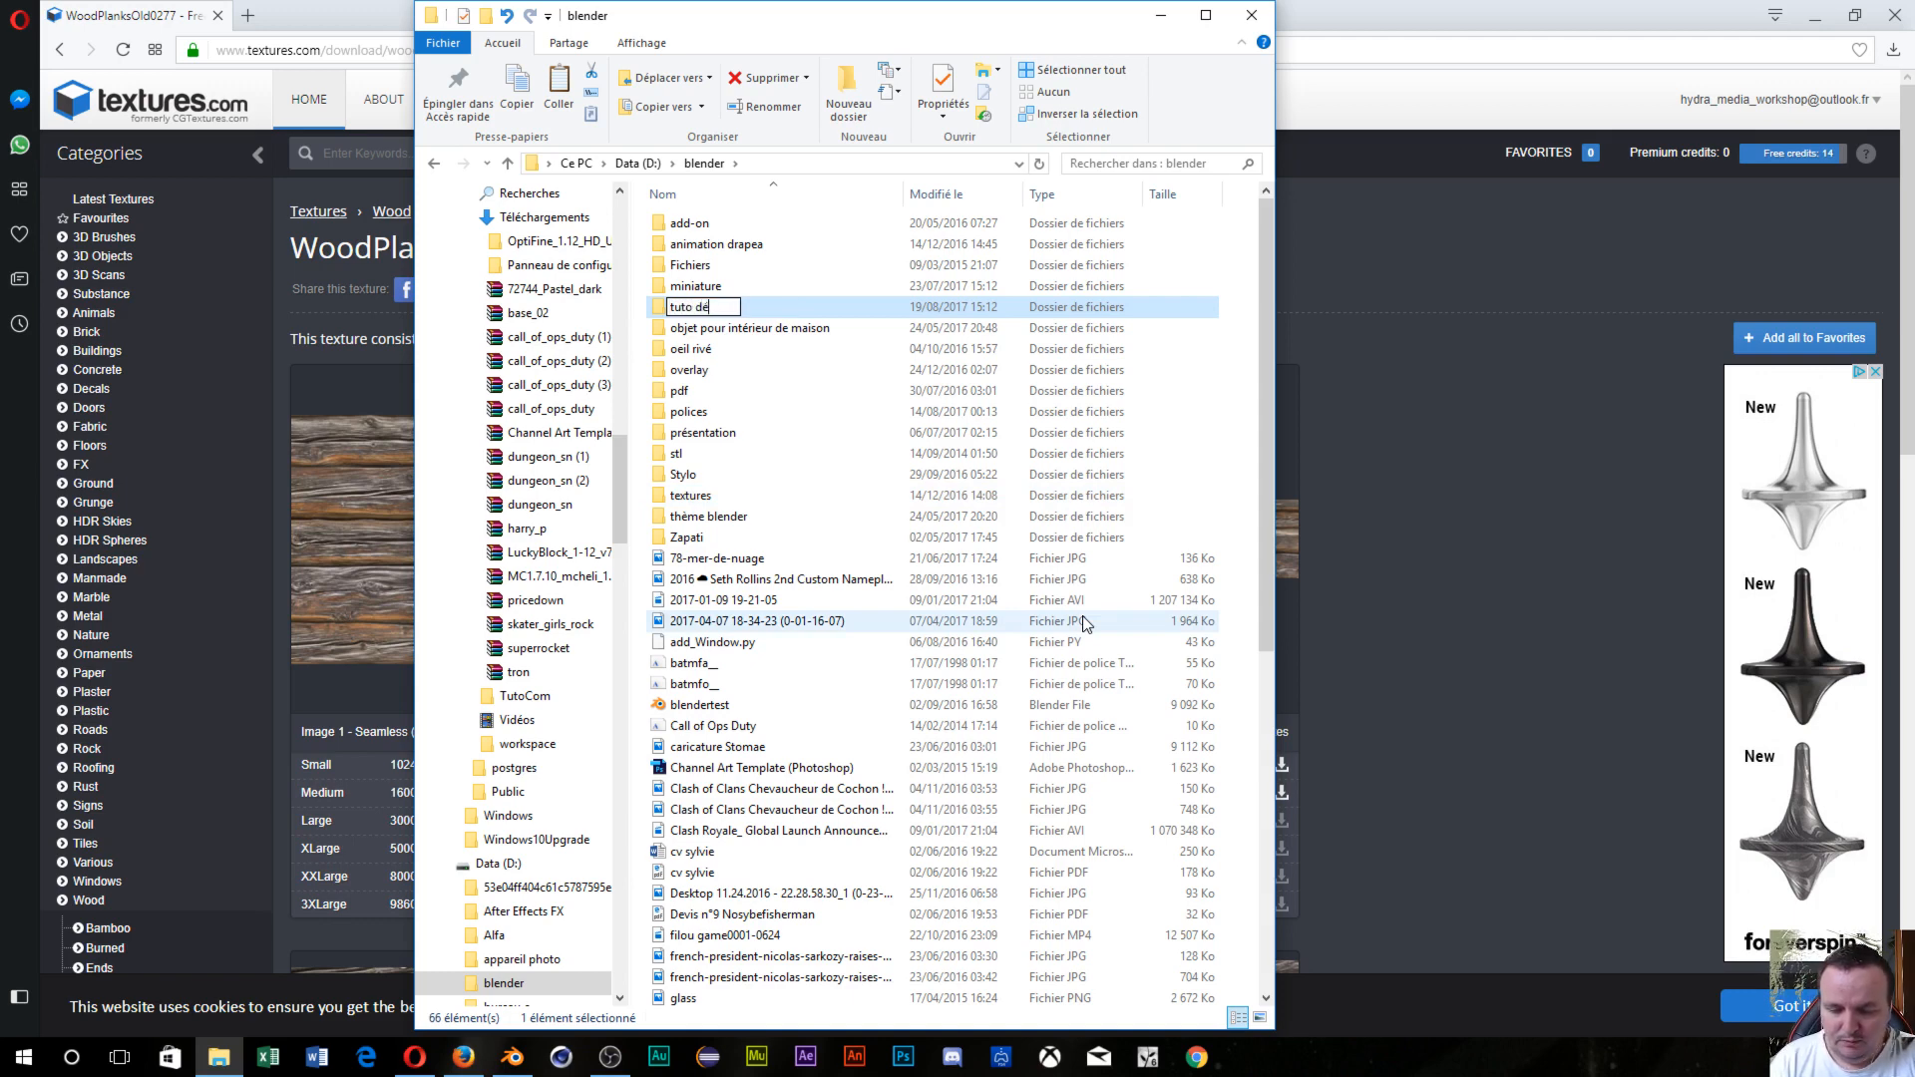
type("éplacement")
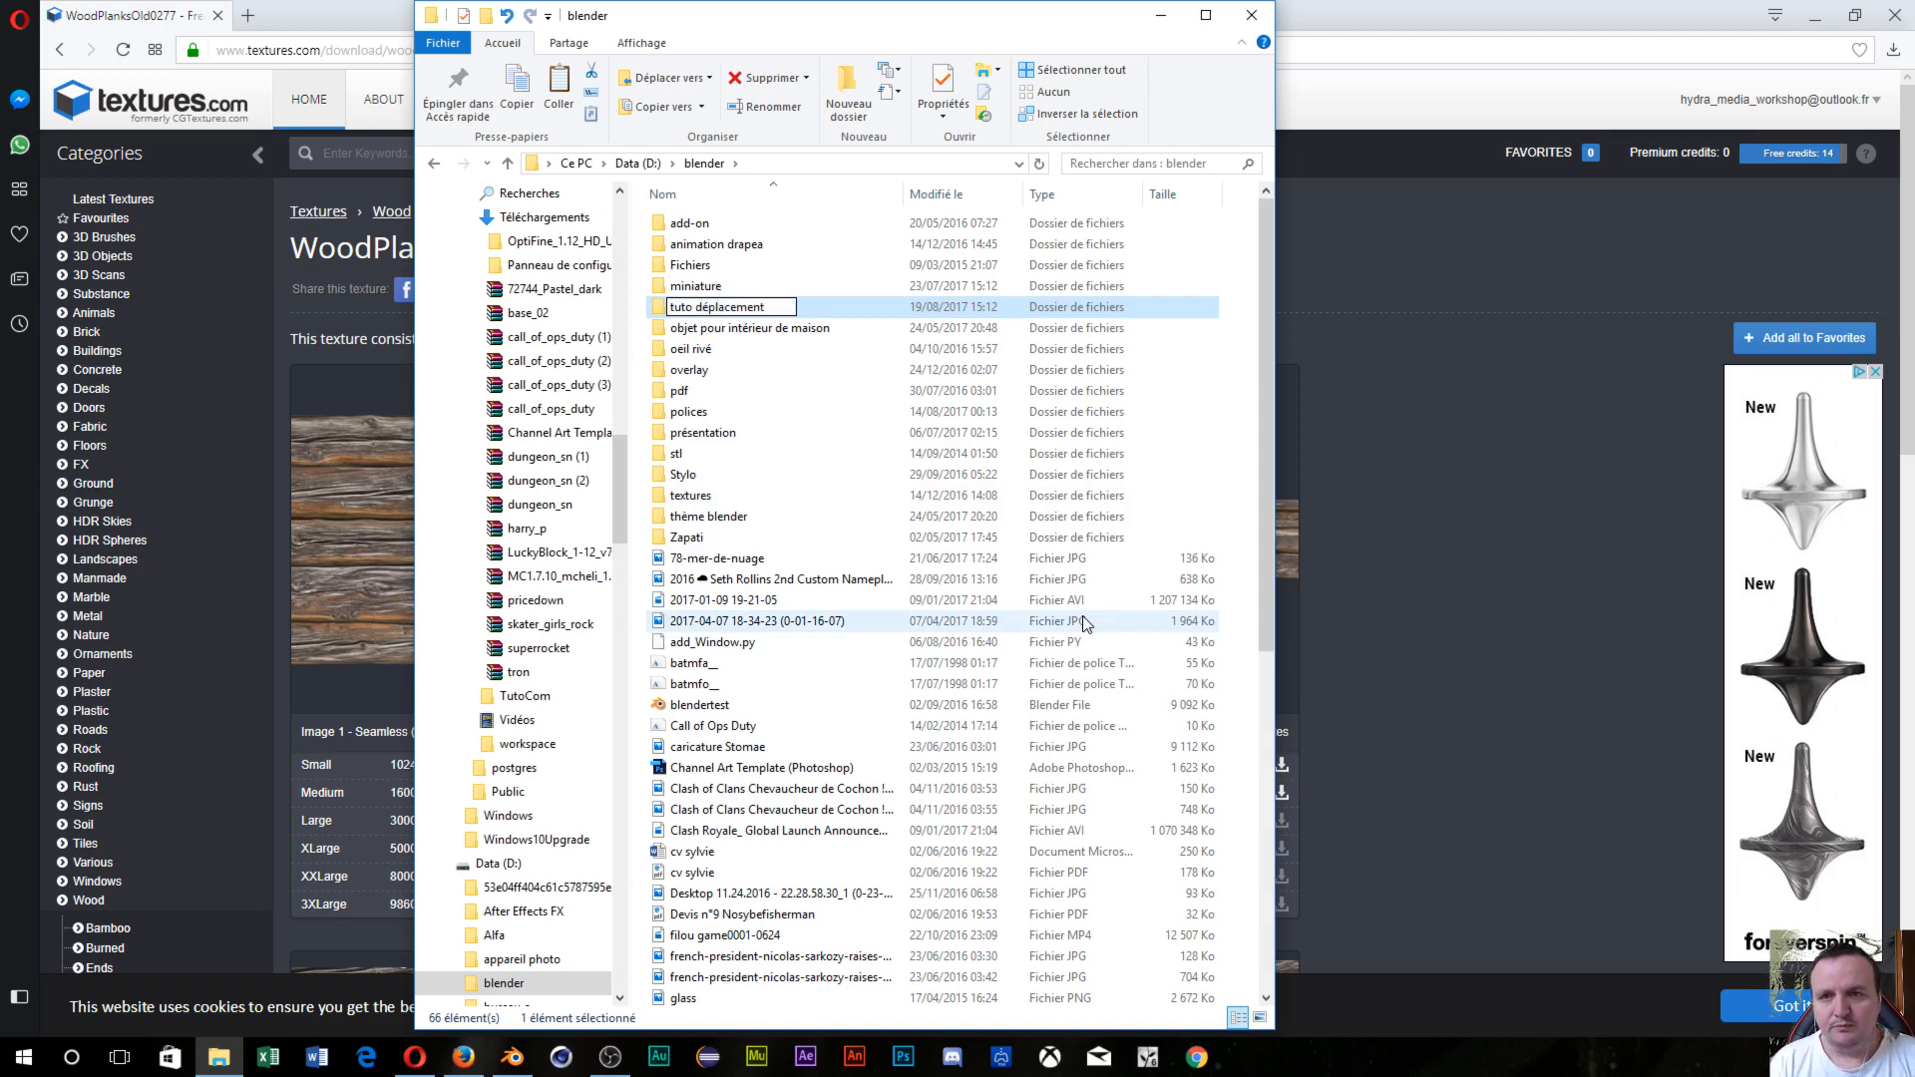
key("Return")
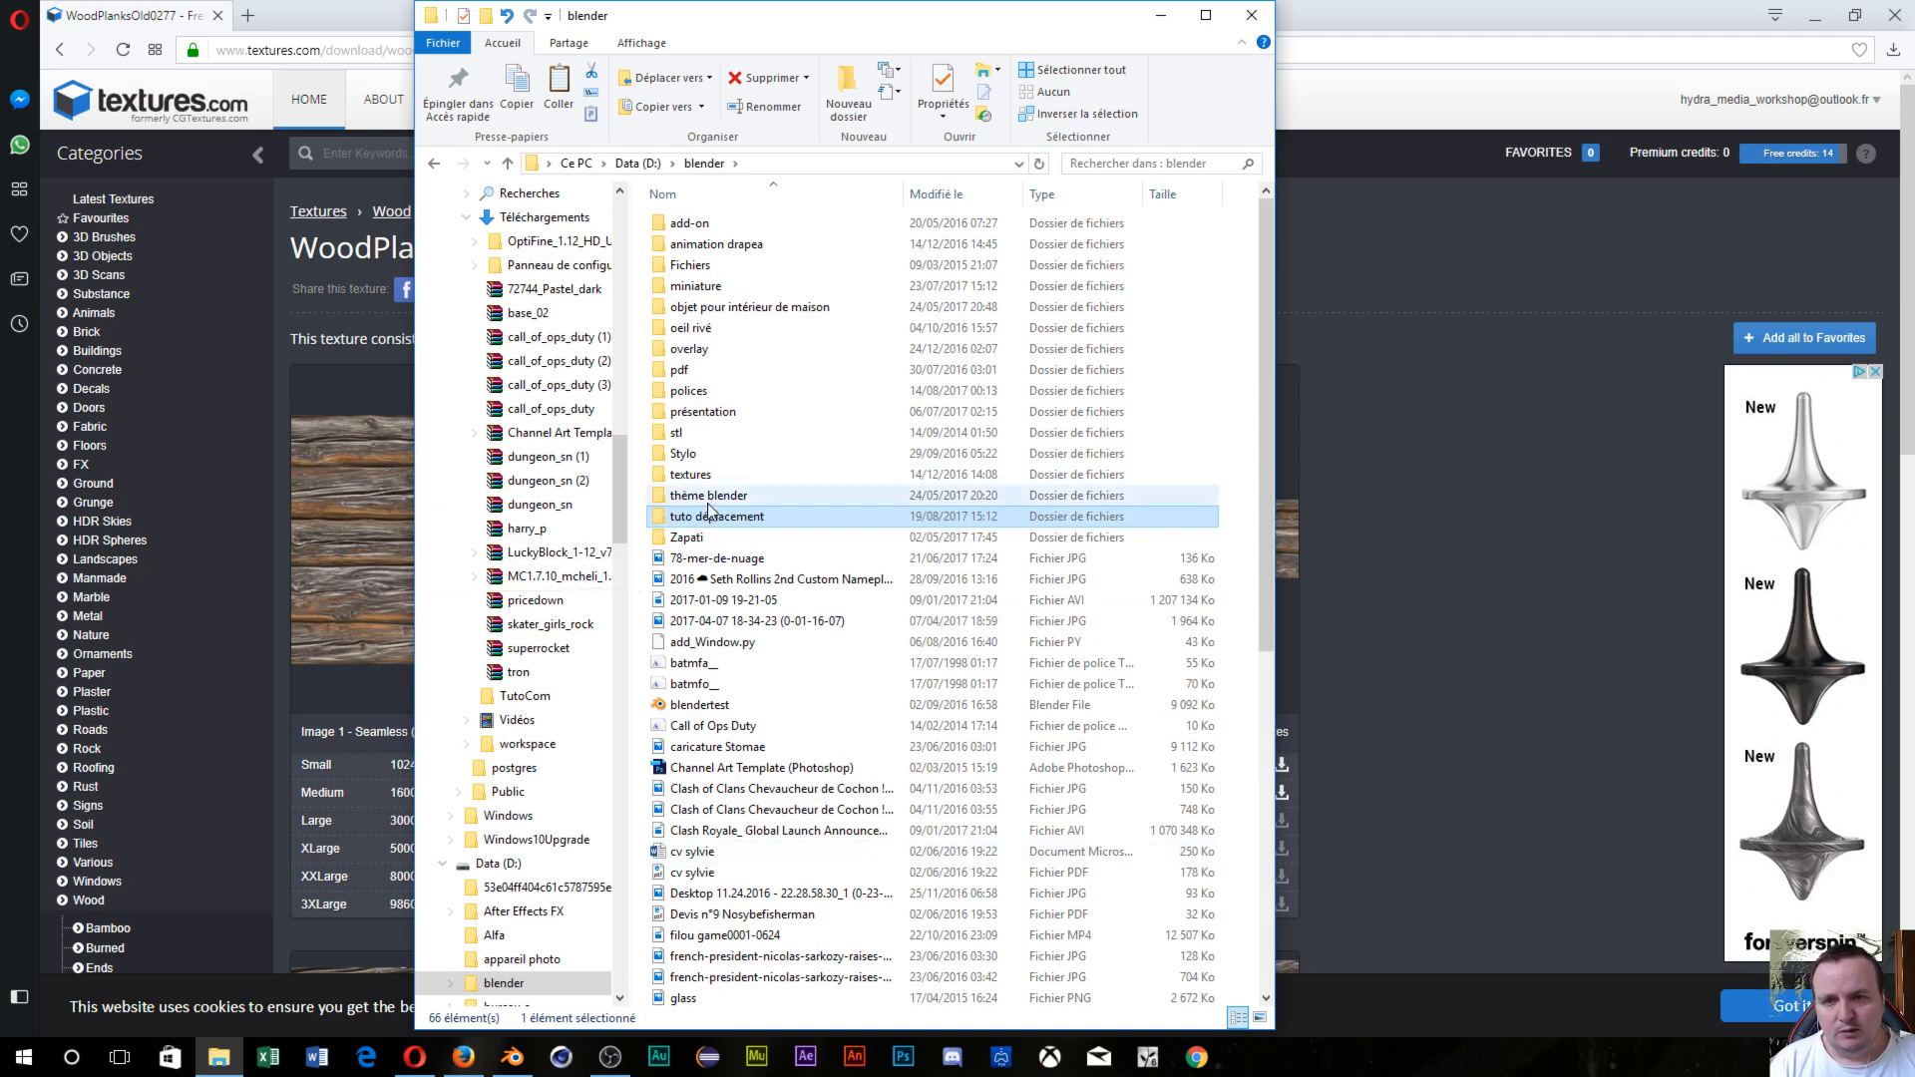
Paste the texture into tuto déplacement and launch Photoshop.
double_click(720, 519)
right_click(729, 435)
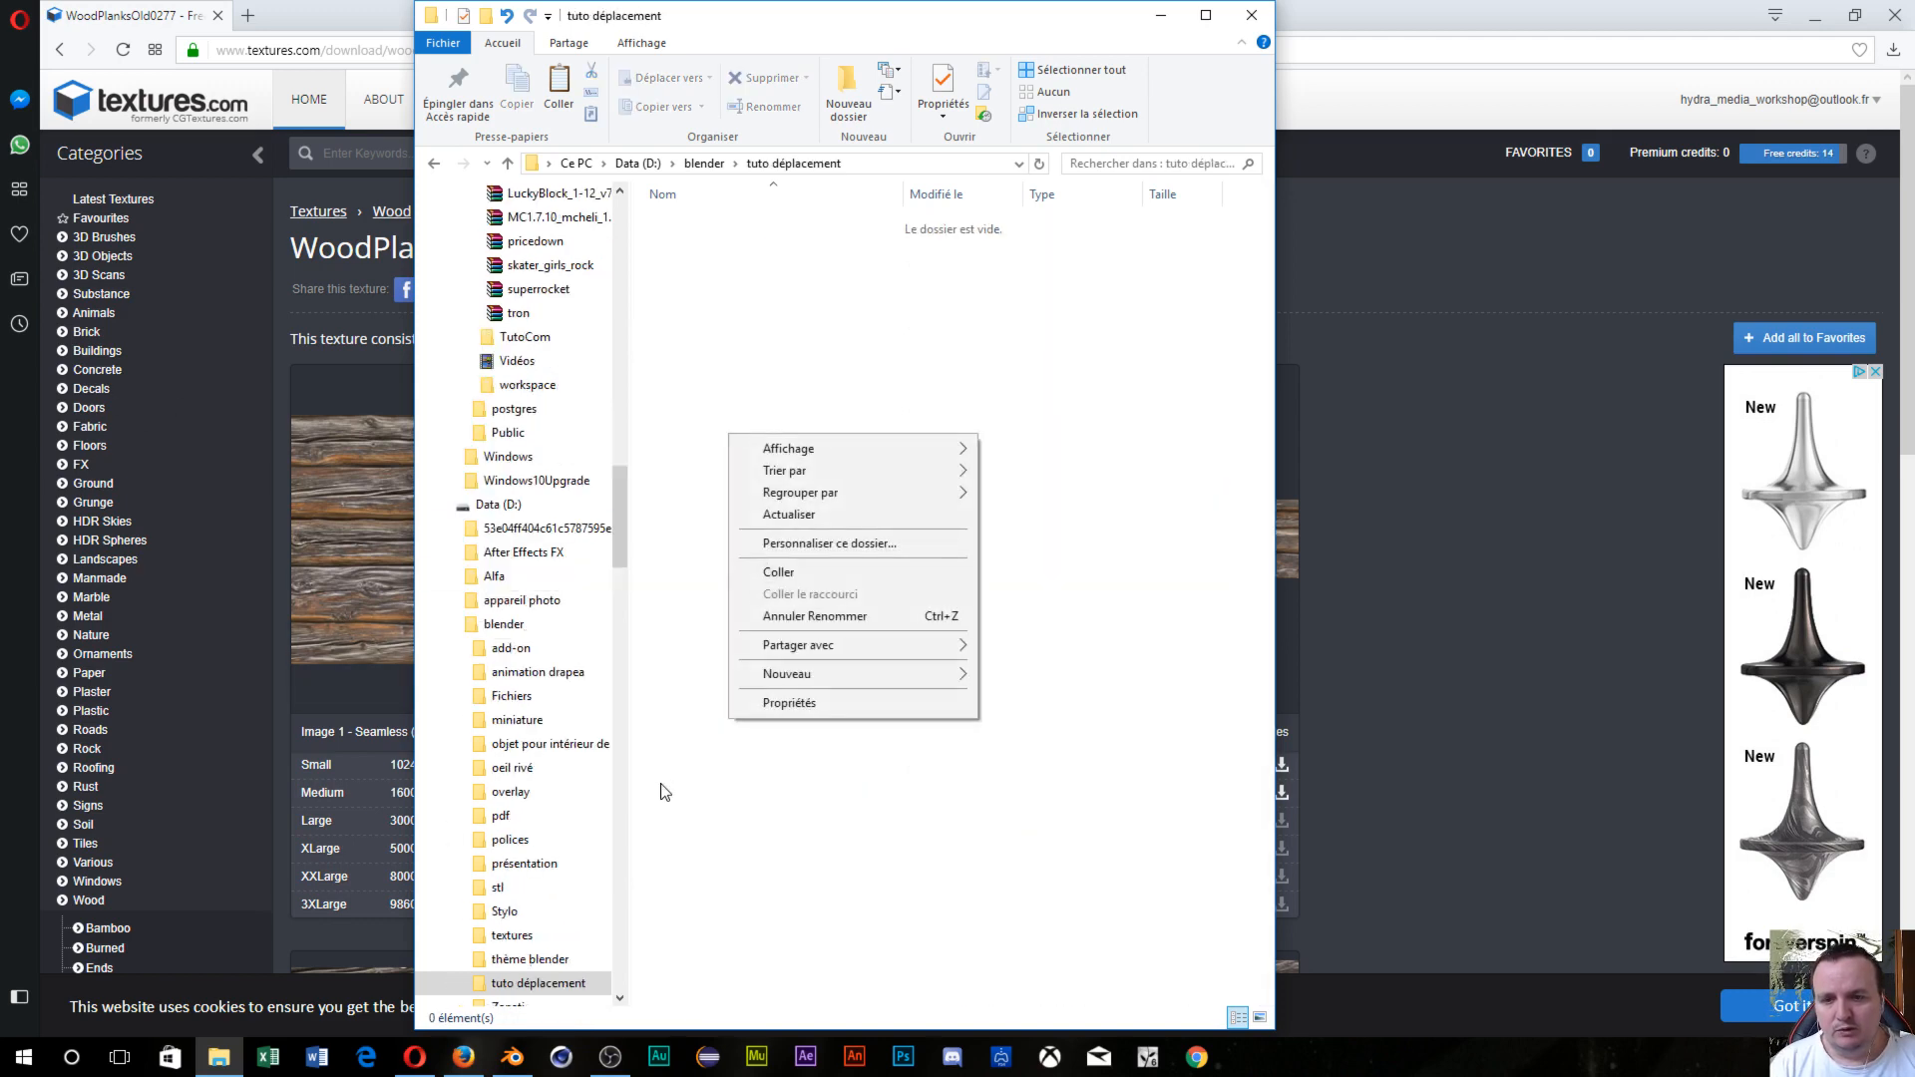
left_click(818, 566)
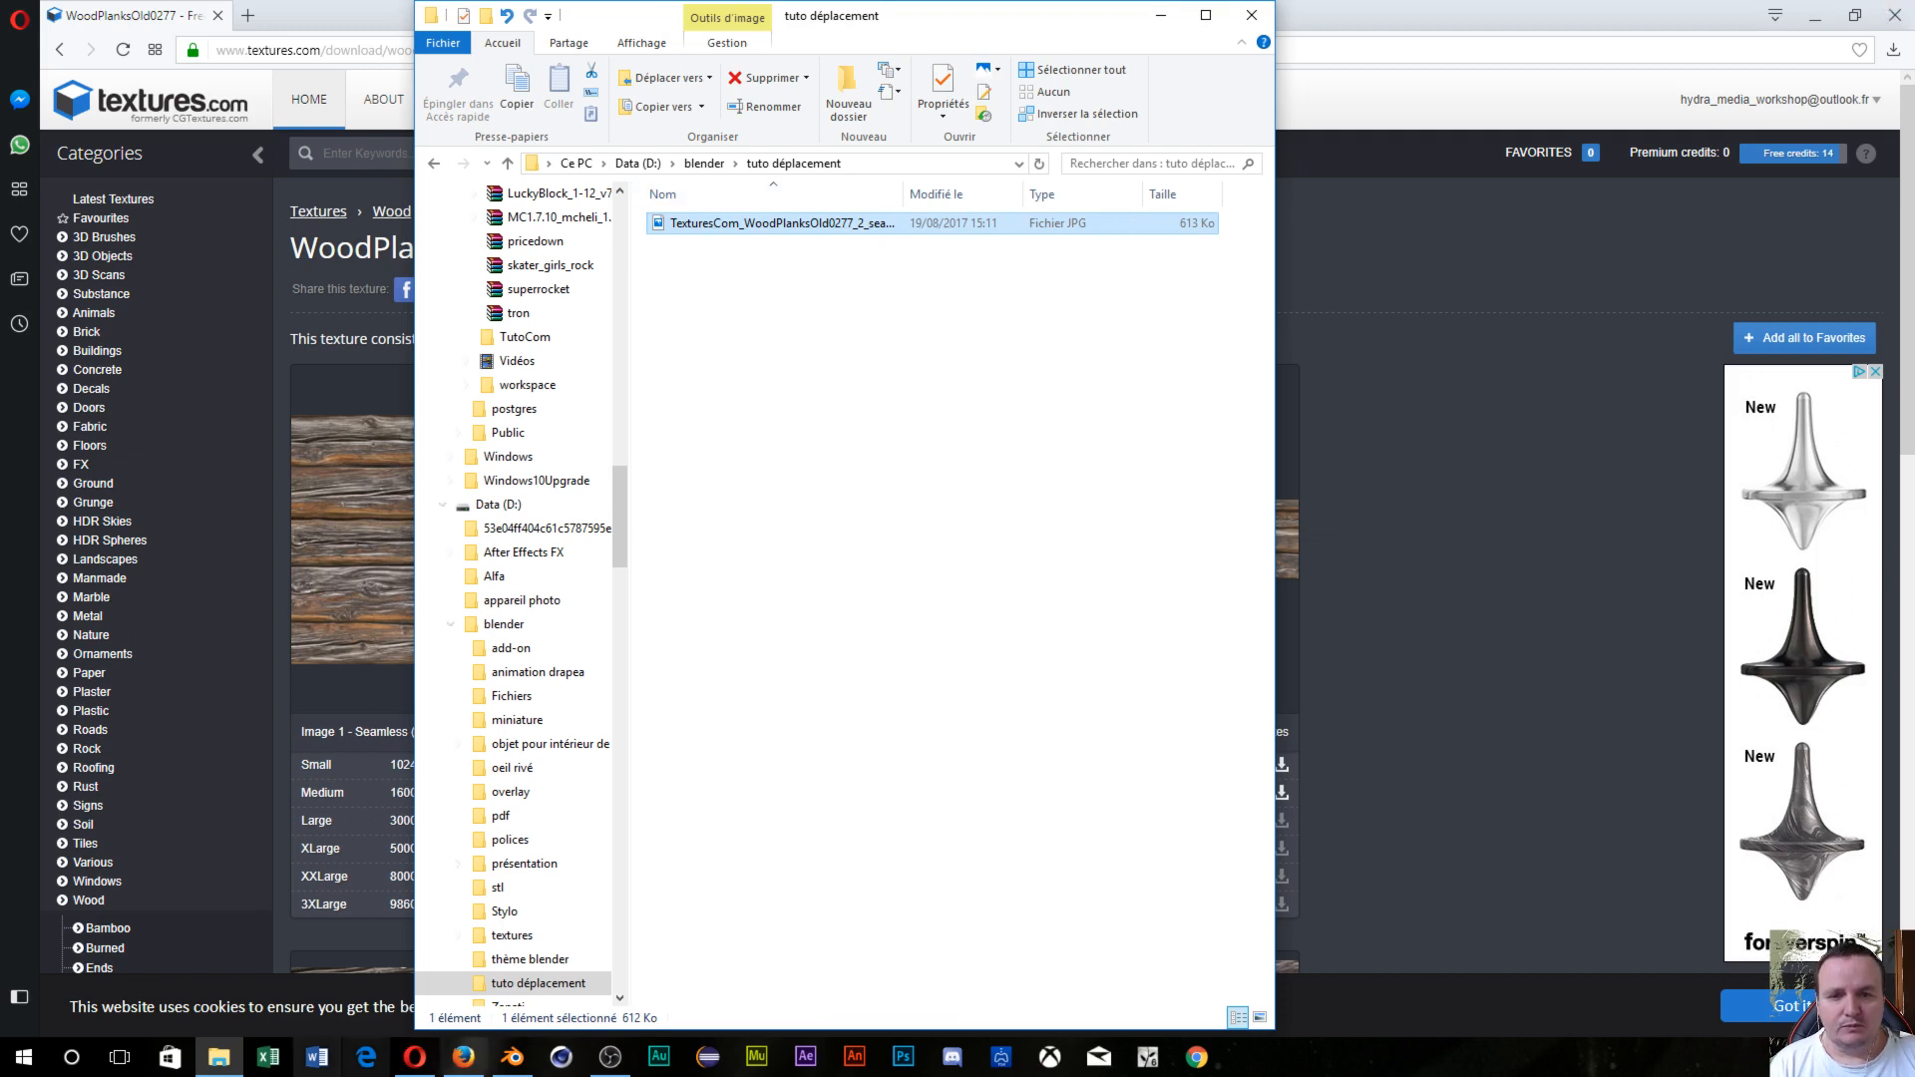
left_click(904, 1059)
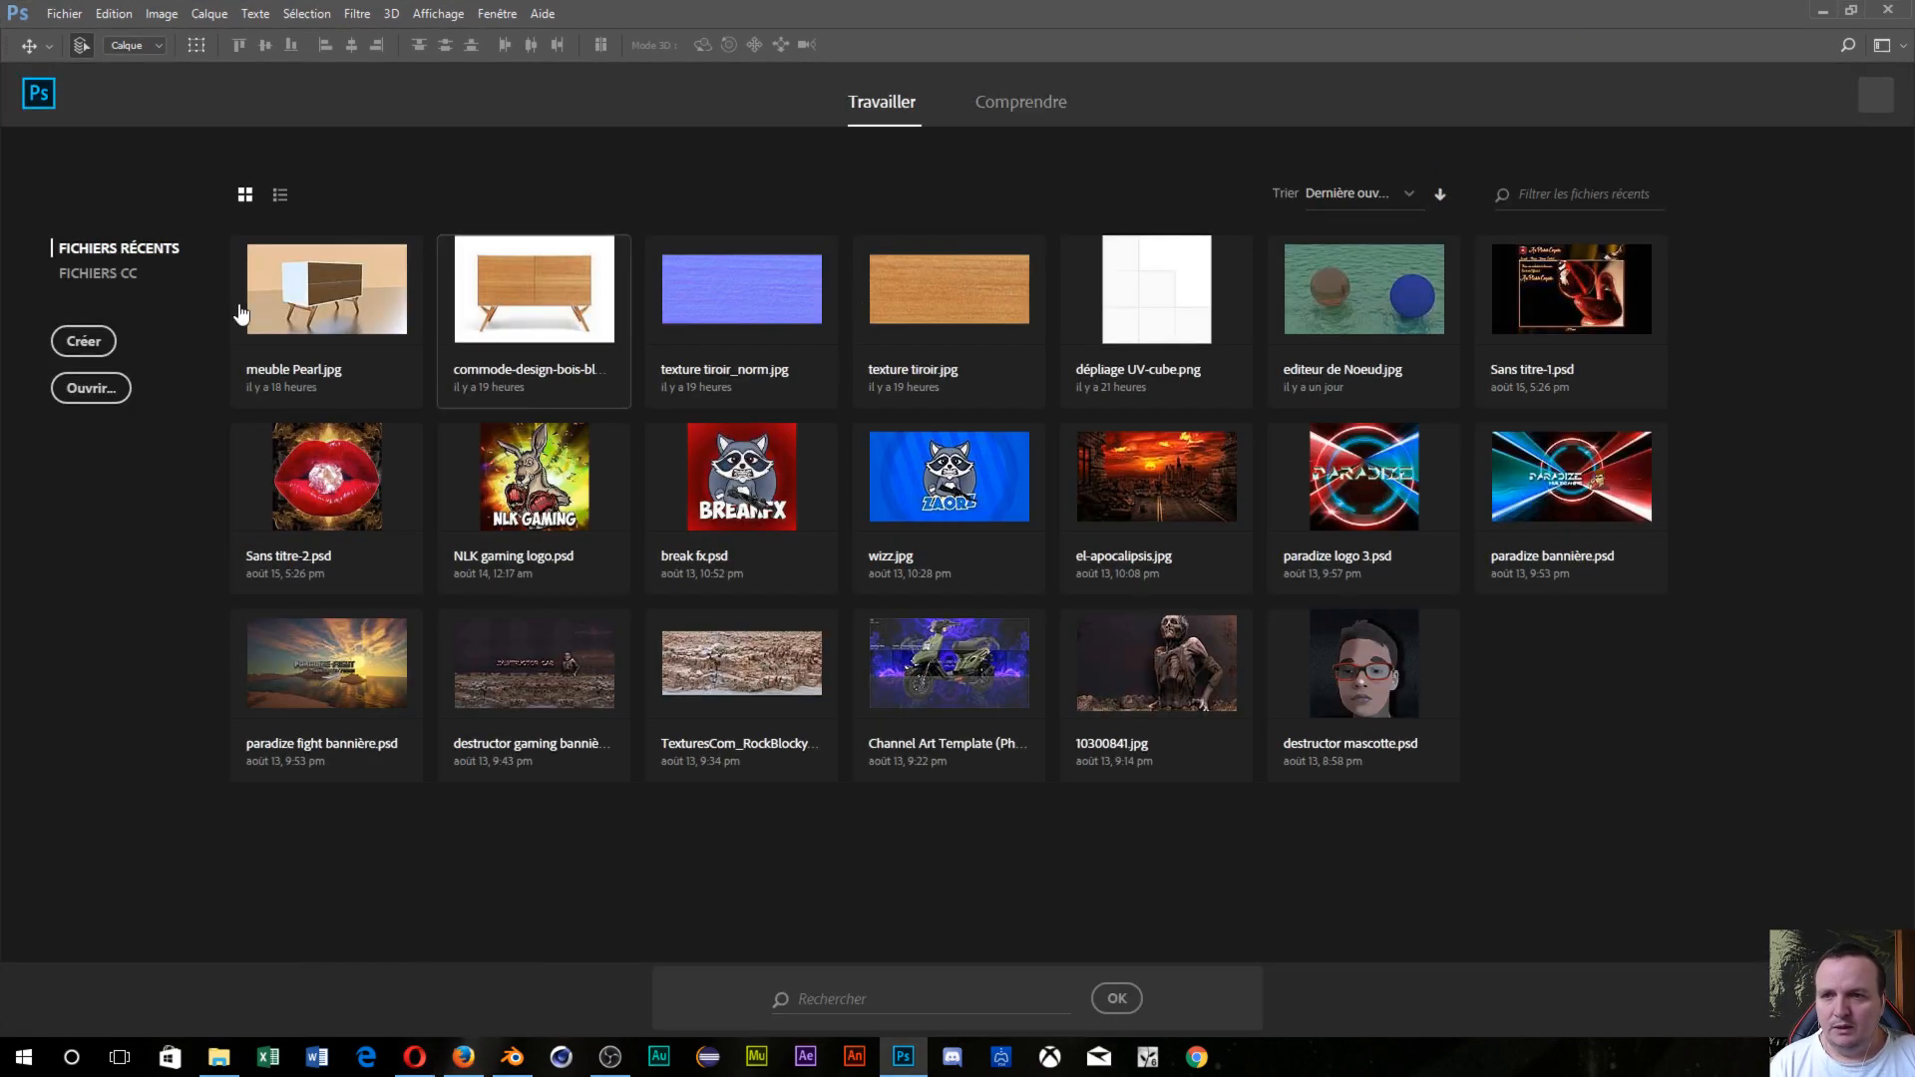
Open TexturesCom_WoodPlanksOld0277_2_seamless_S.jpg from D:\blender\tuto déplacement.
left_click(83, 394)
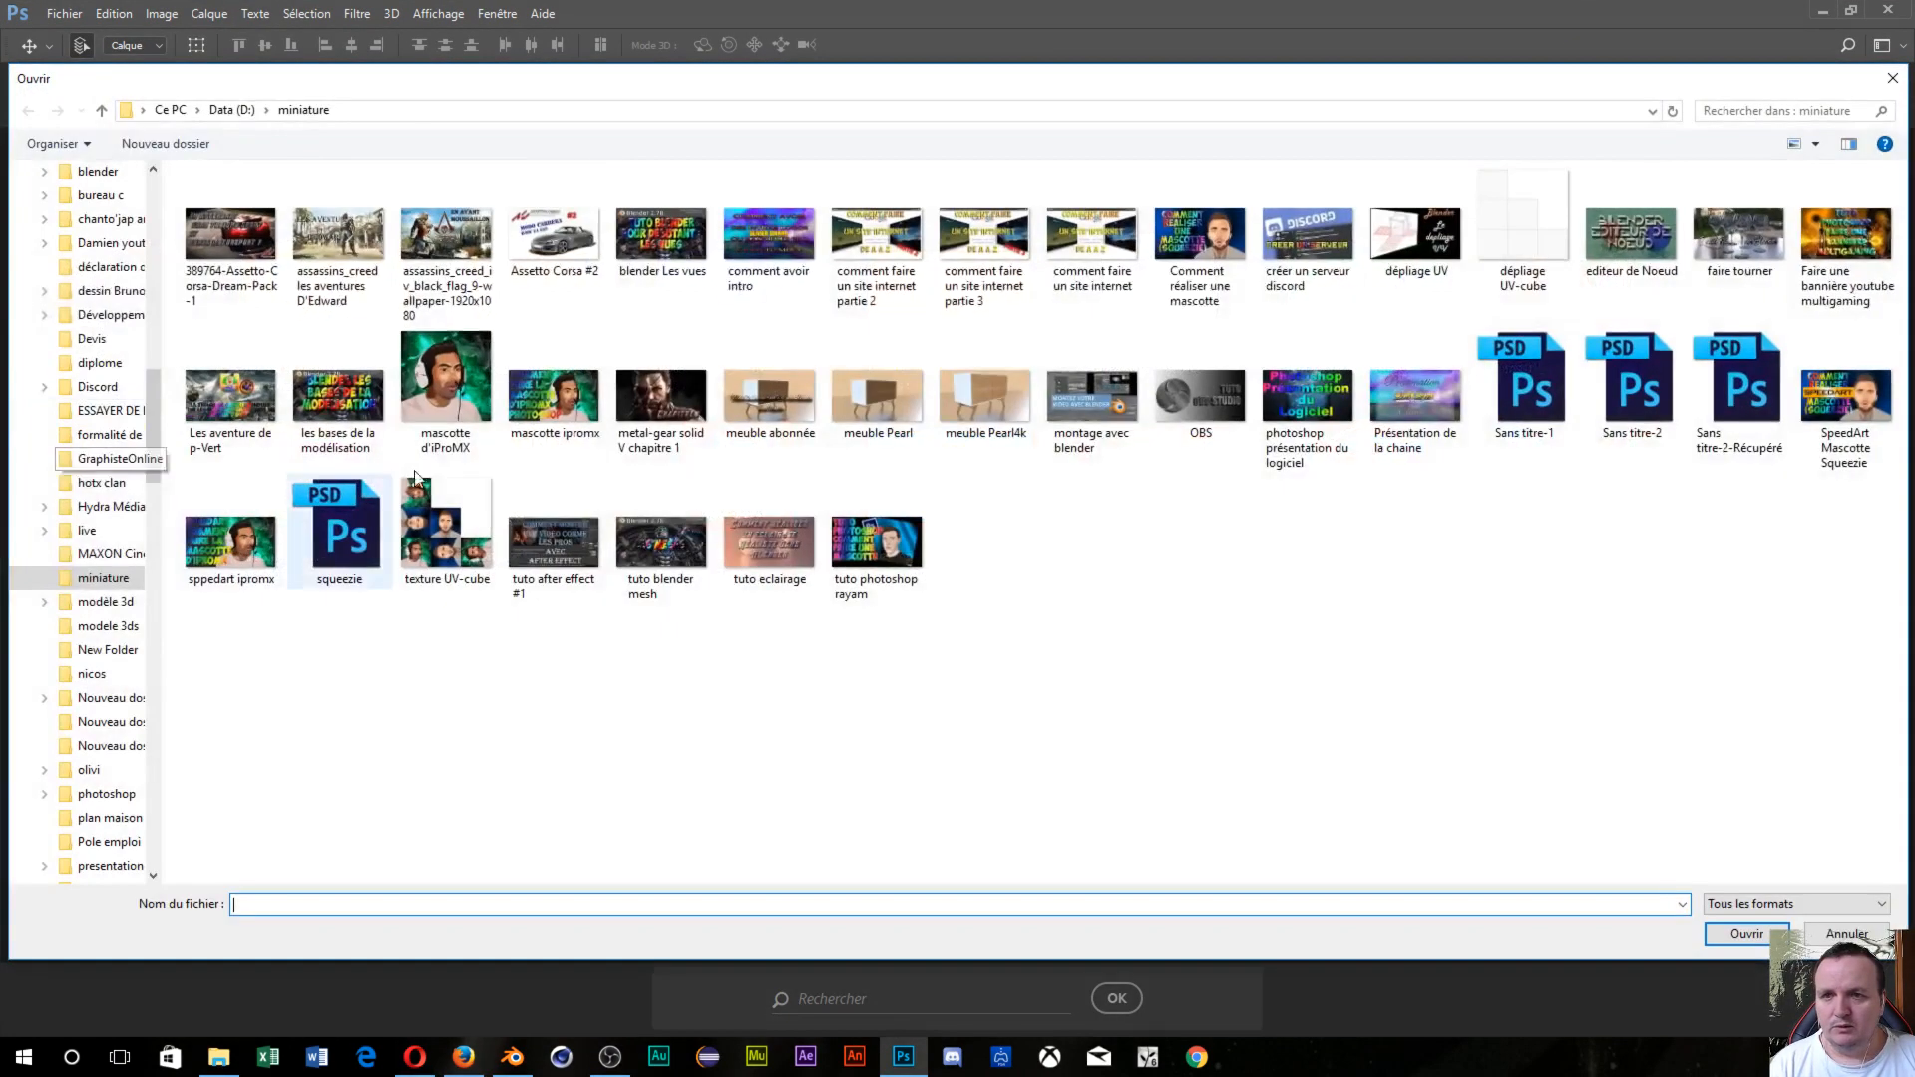
left_click(267, 110)
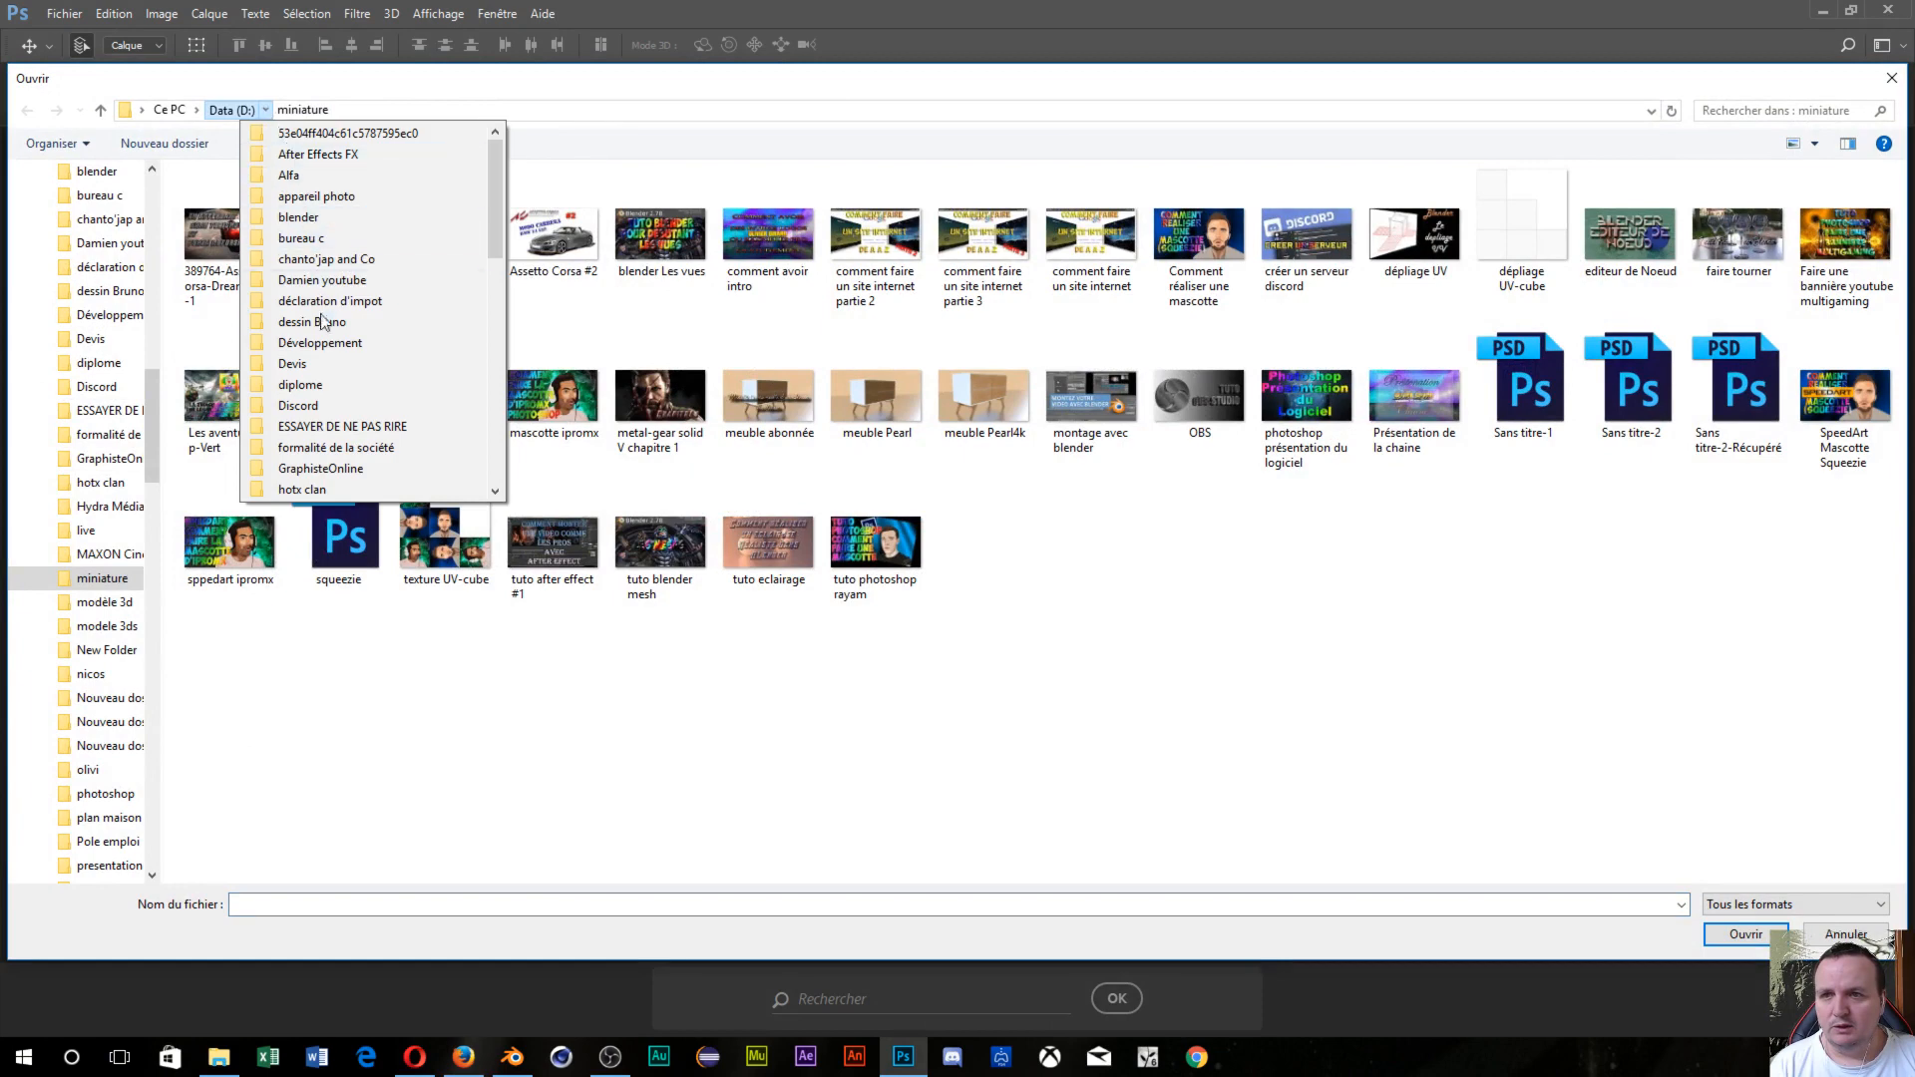
left_click(330, 219)
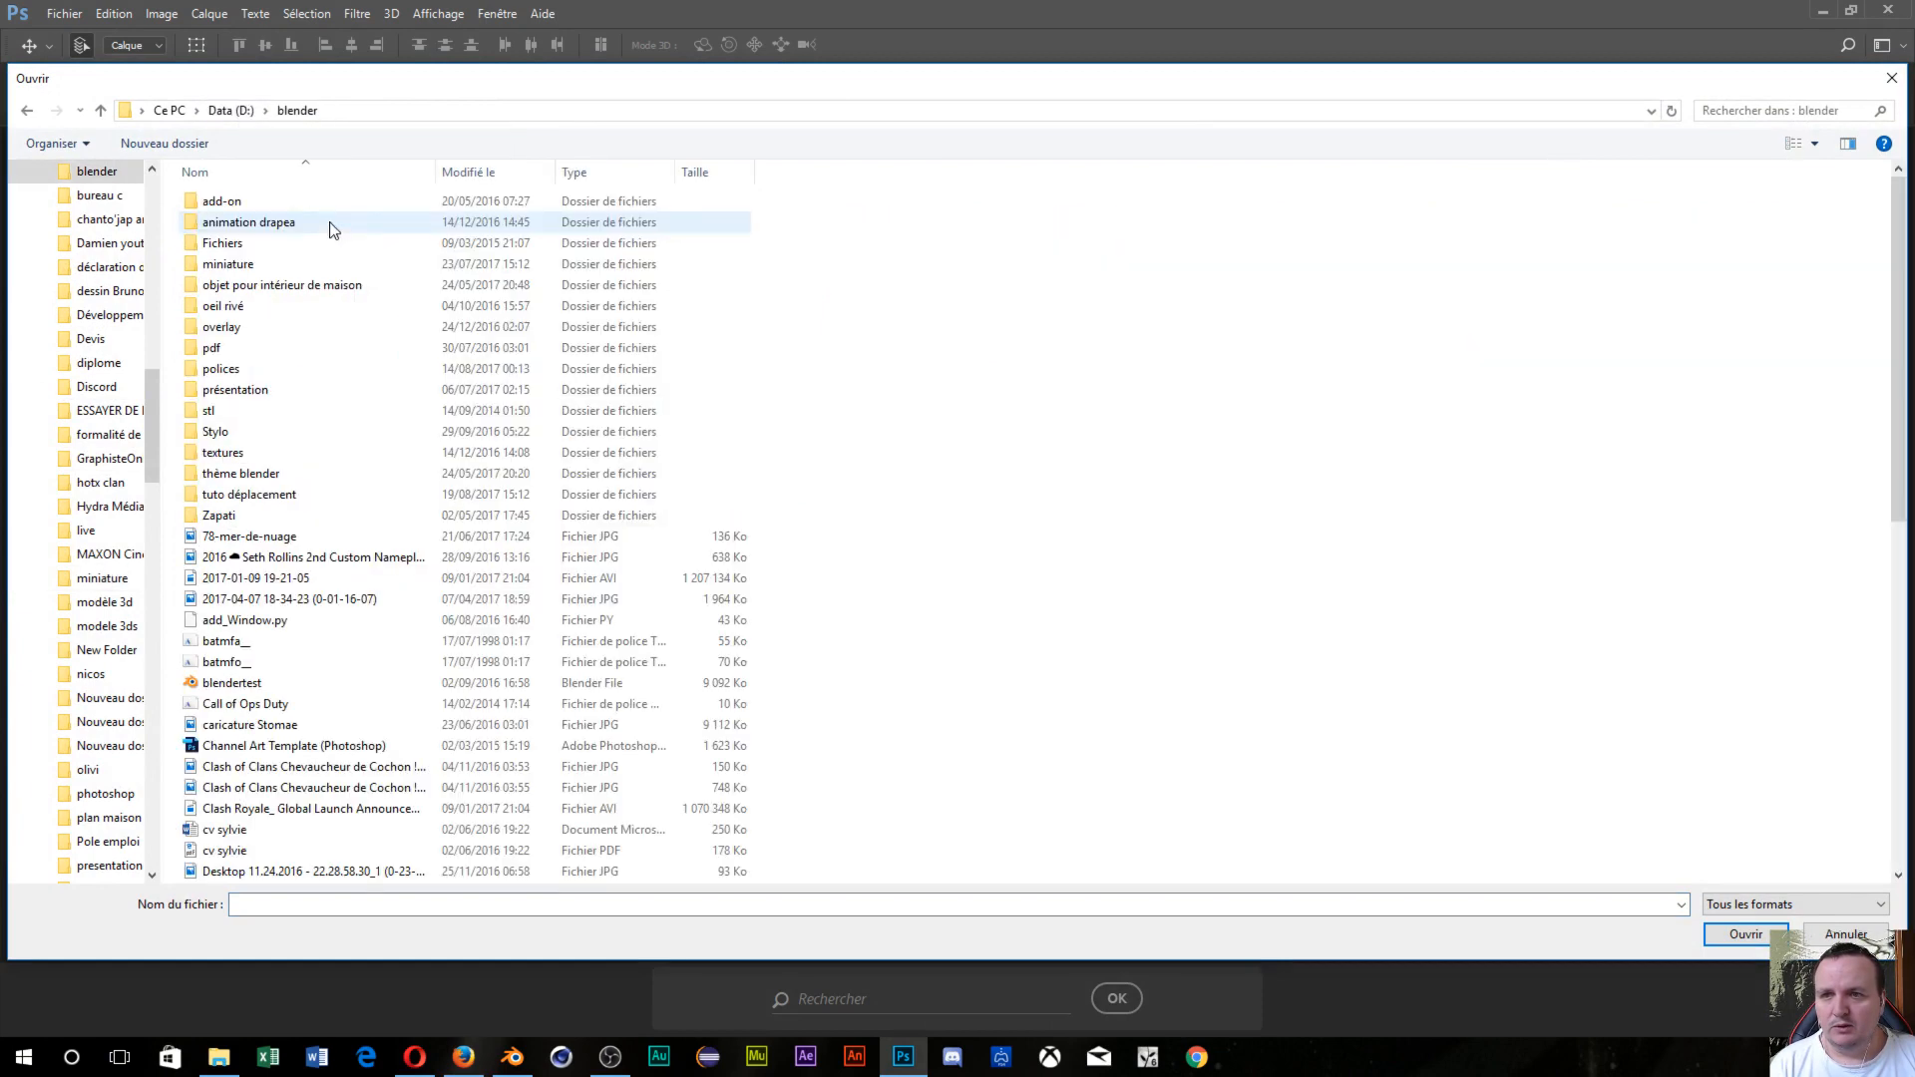
double_click(254, 493)
left_click(243, 217)
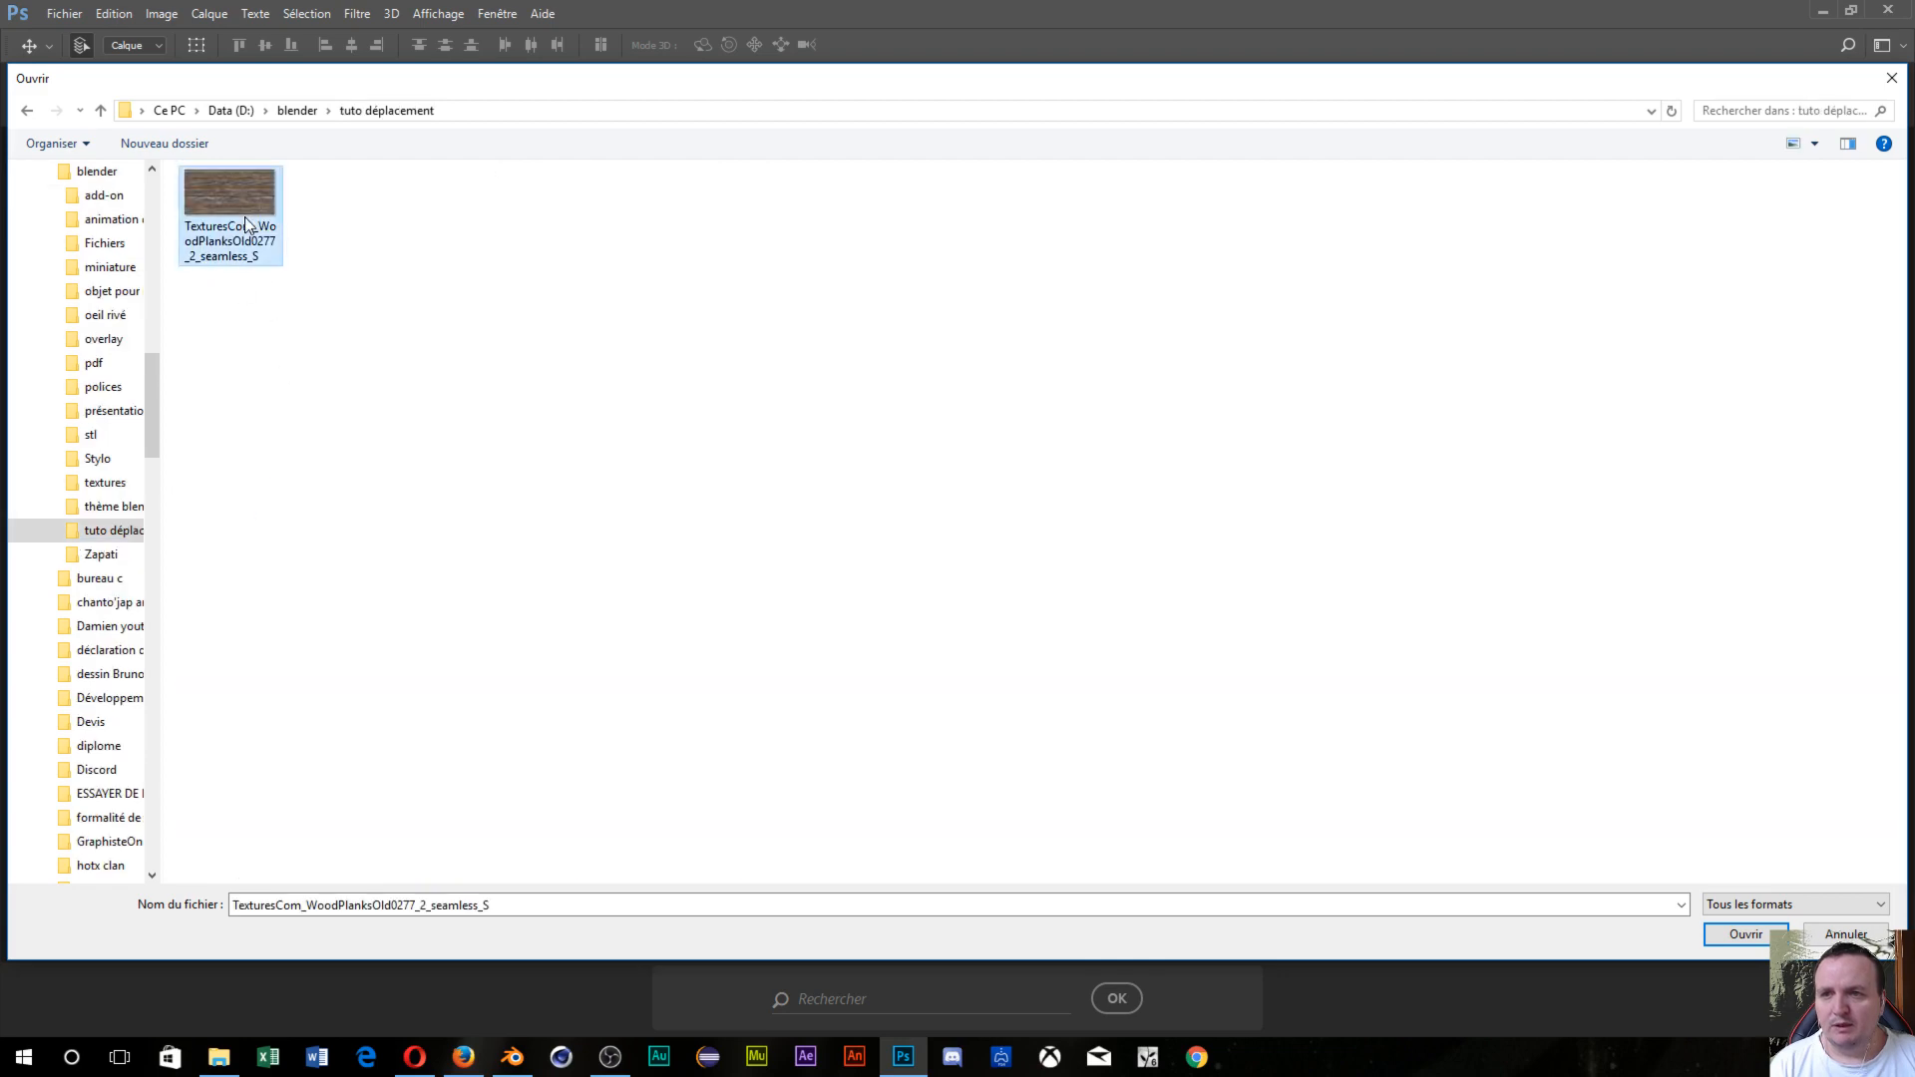
left_click(1745, 943)
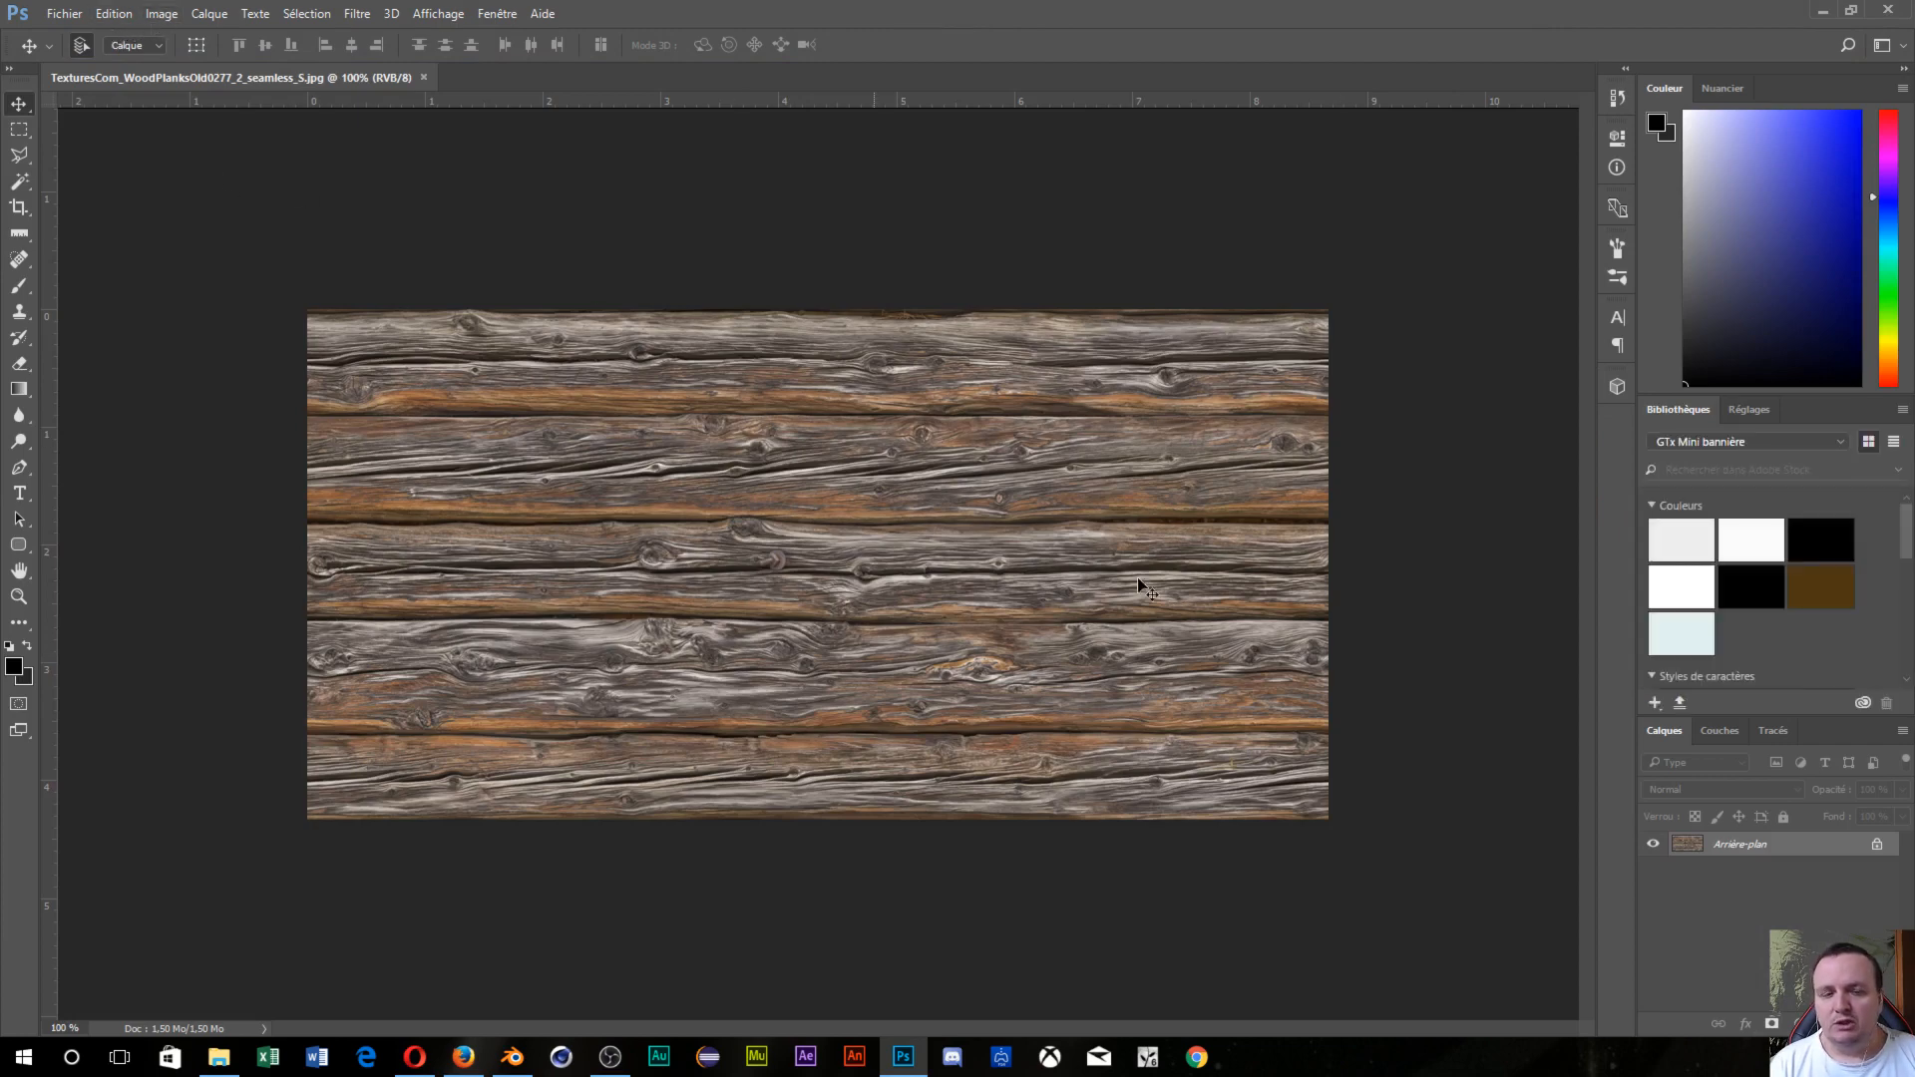
Unlock the background into Calque 0 and apply Hue/Saturation with Saturation -100.
left_click(1879, 845)
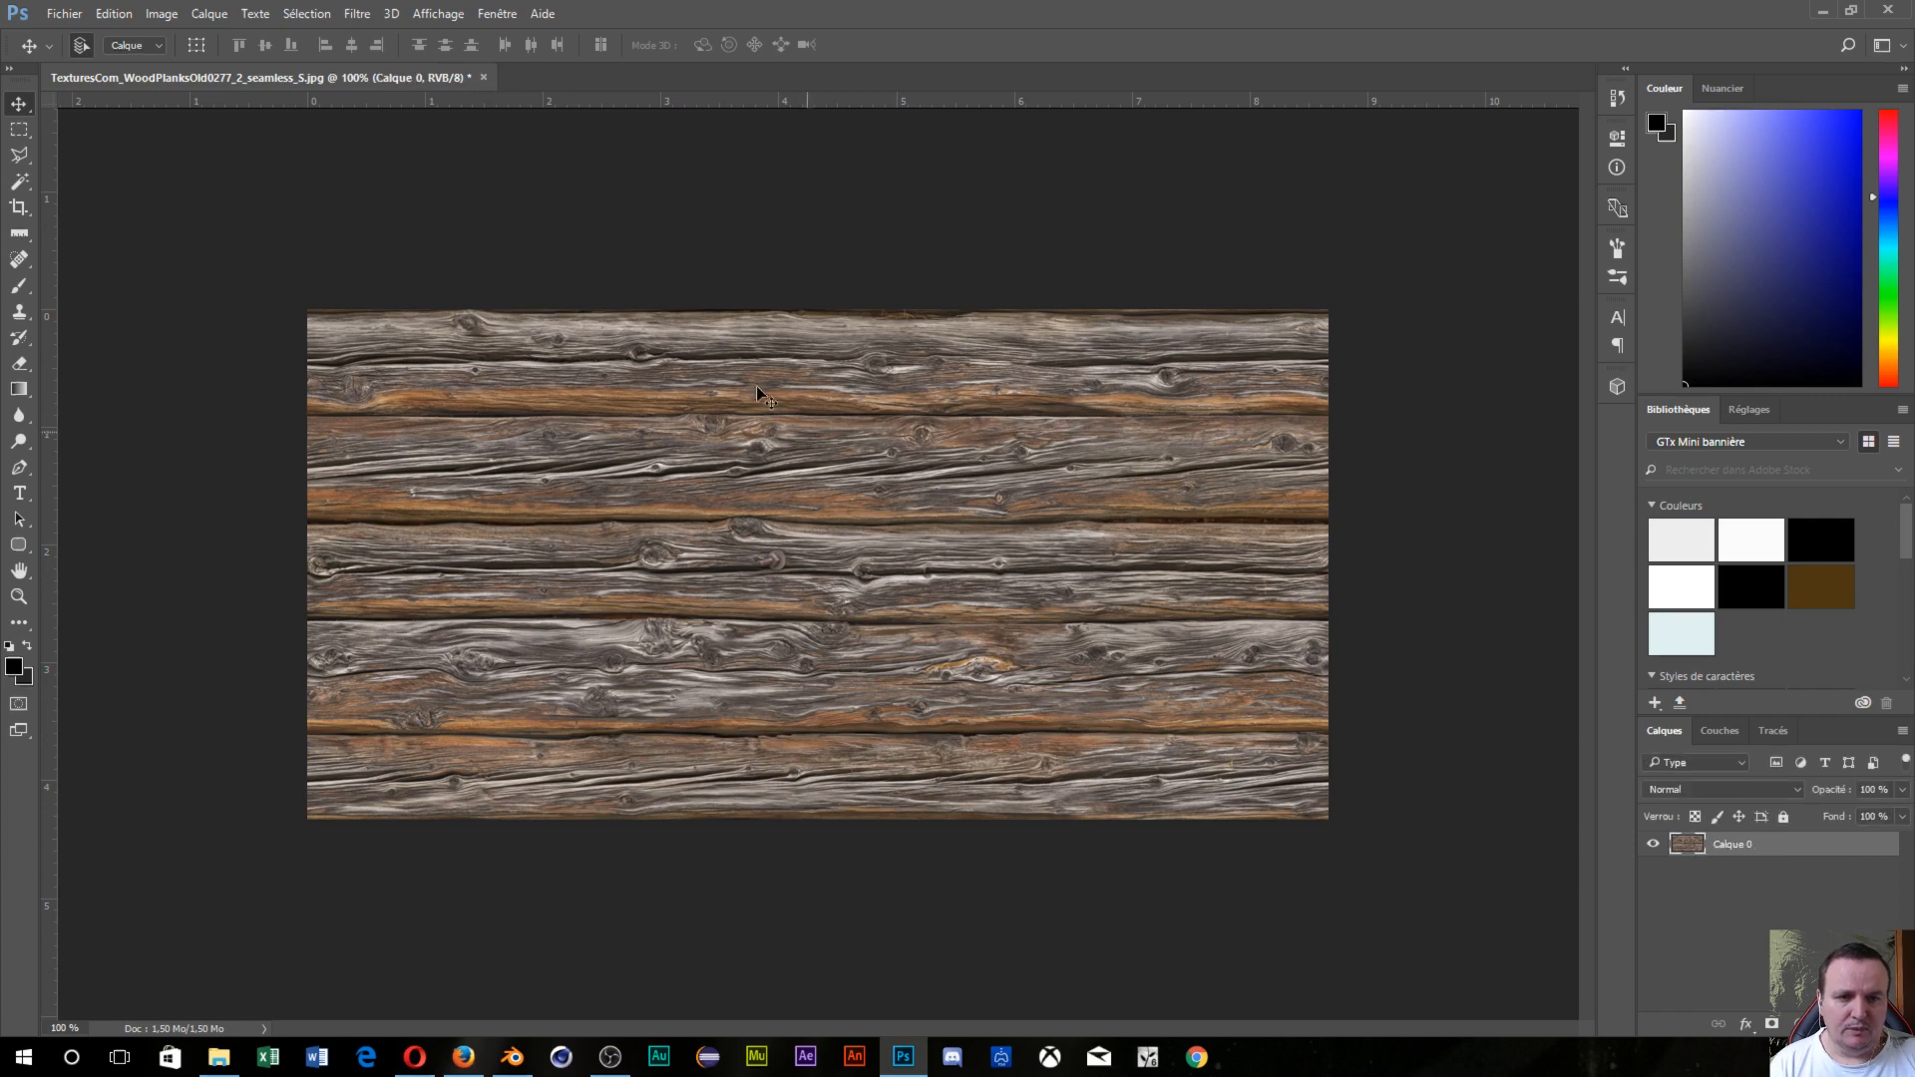
left_click(145, 18)
mouse_move(240, 66)
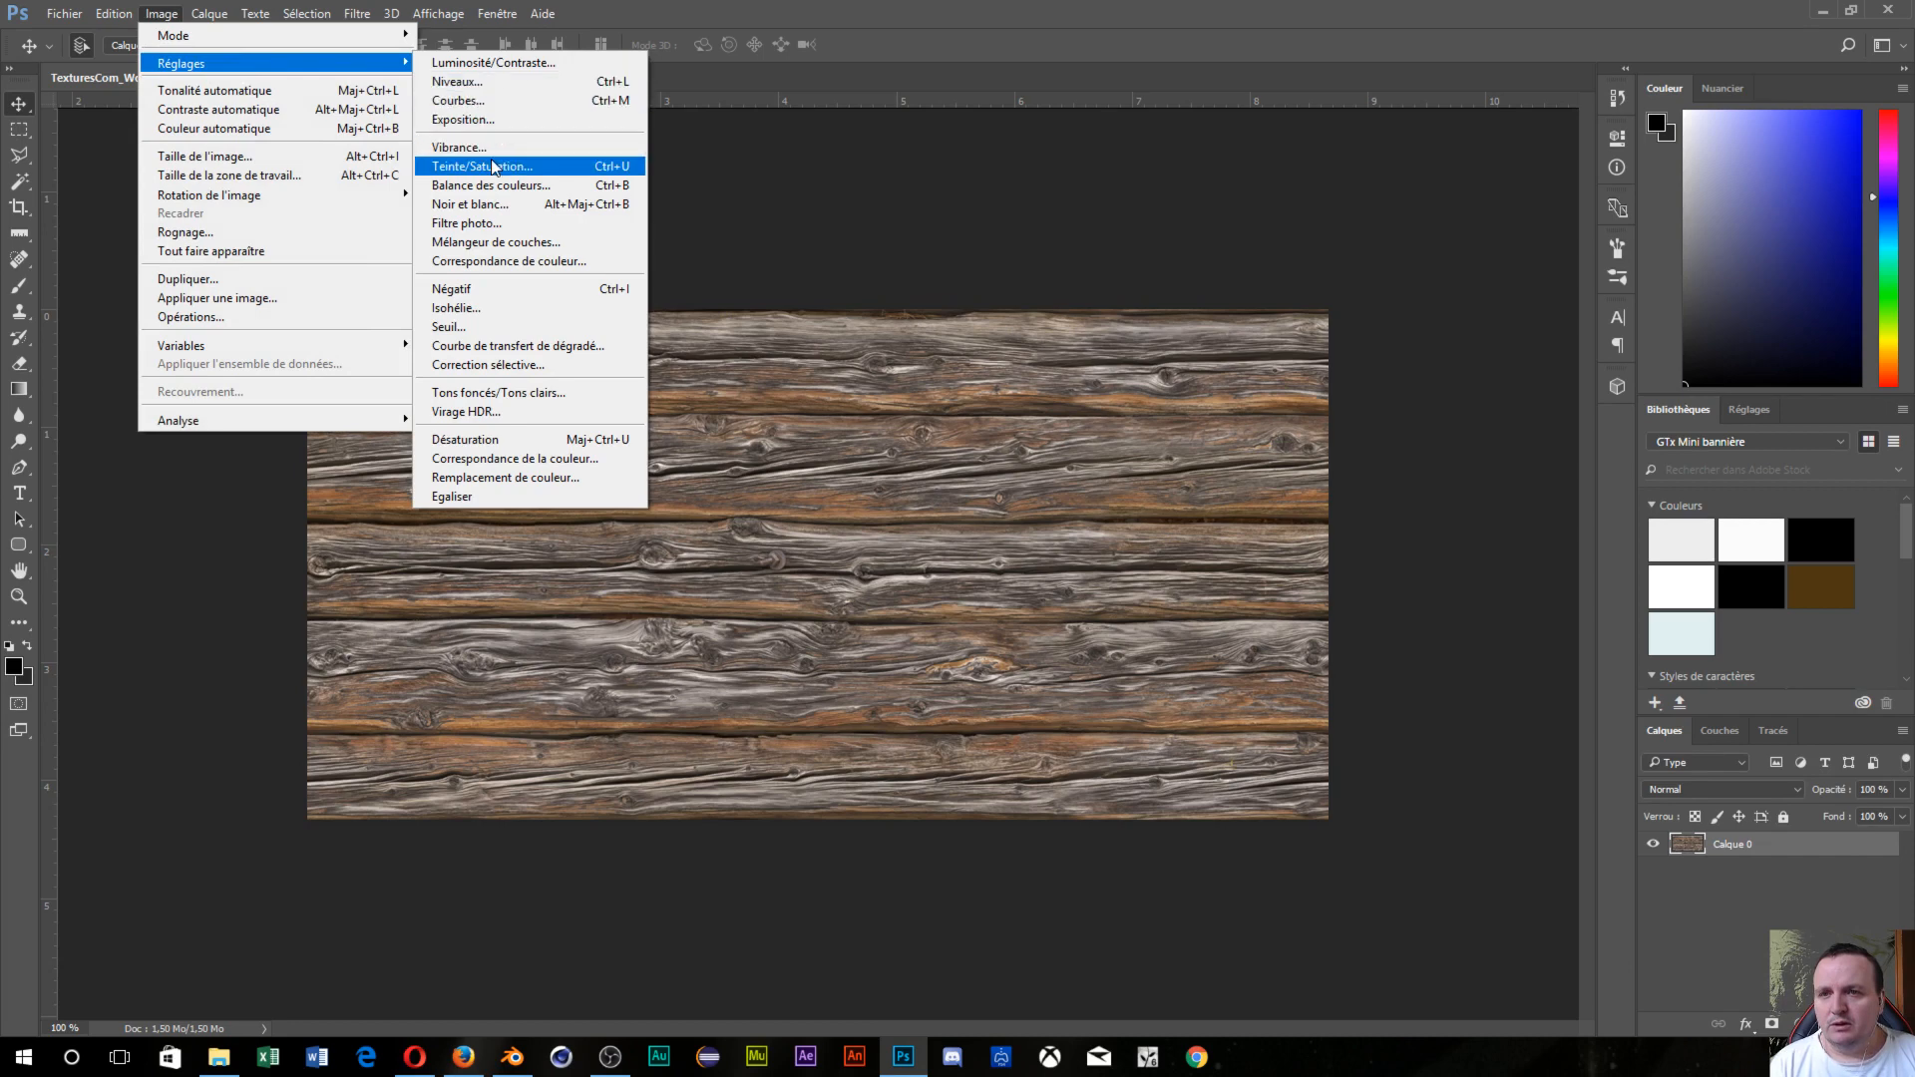
key("Escape")
key("i")
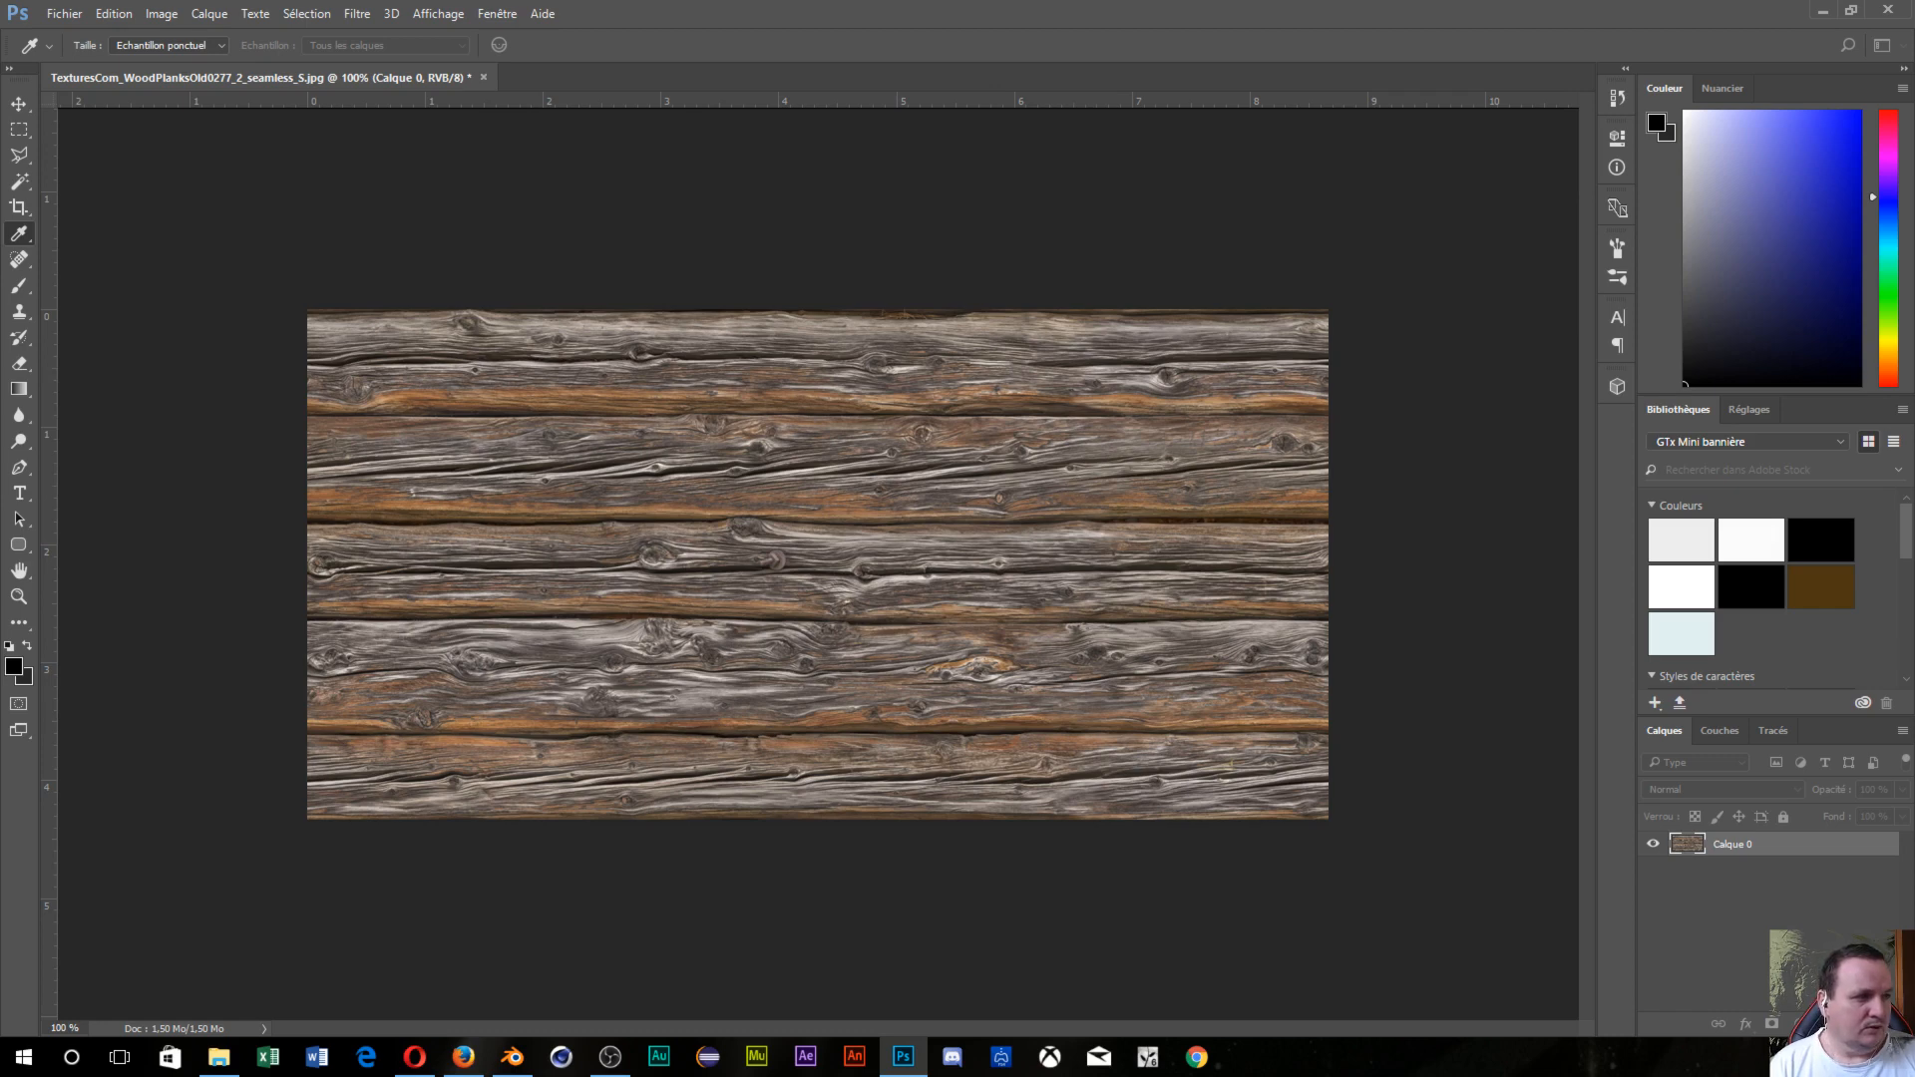
key("ctrl+u")
left_click_drag(1114, 68, 940, 189)
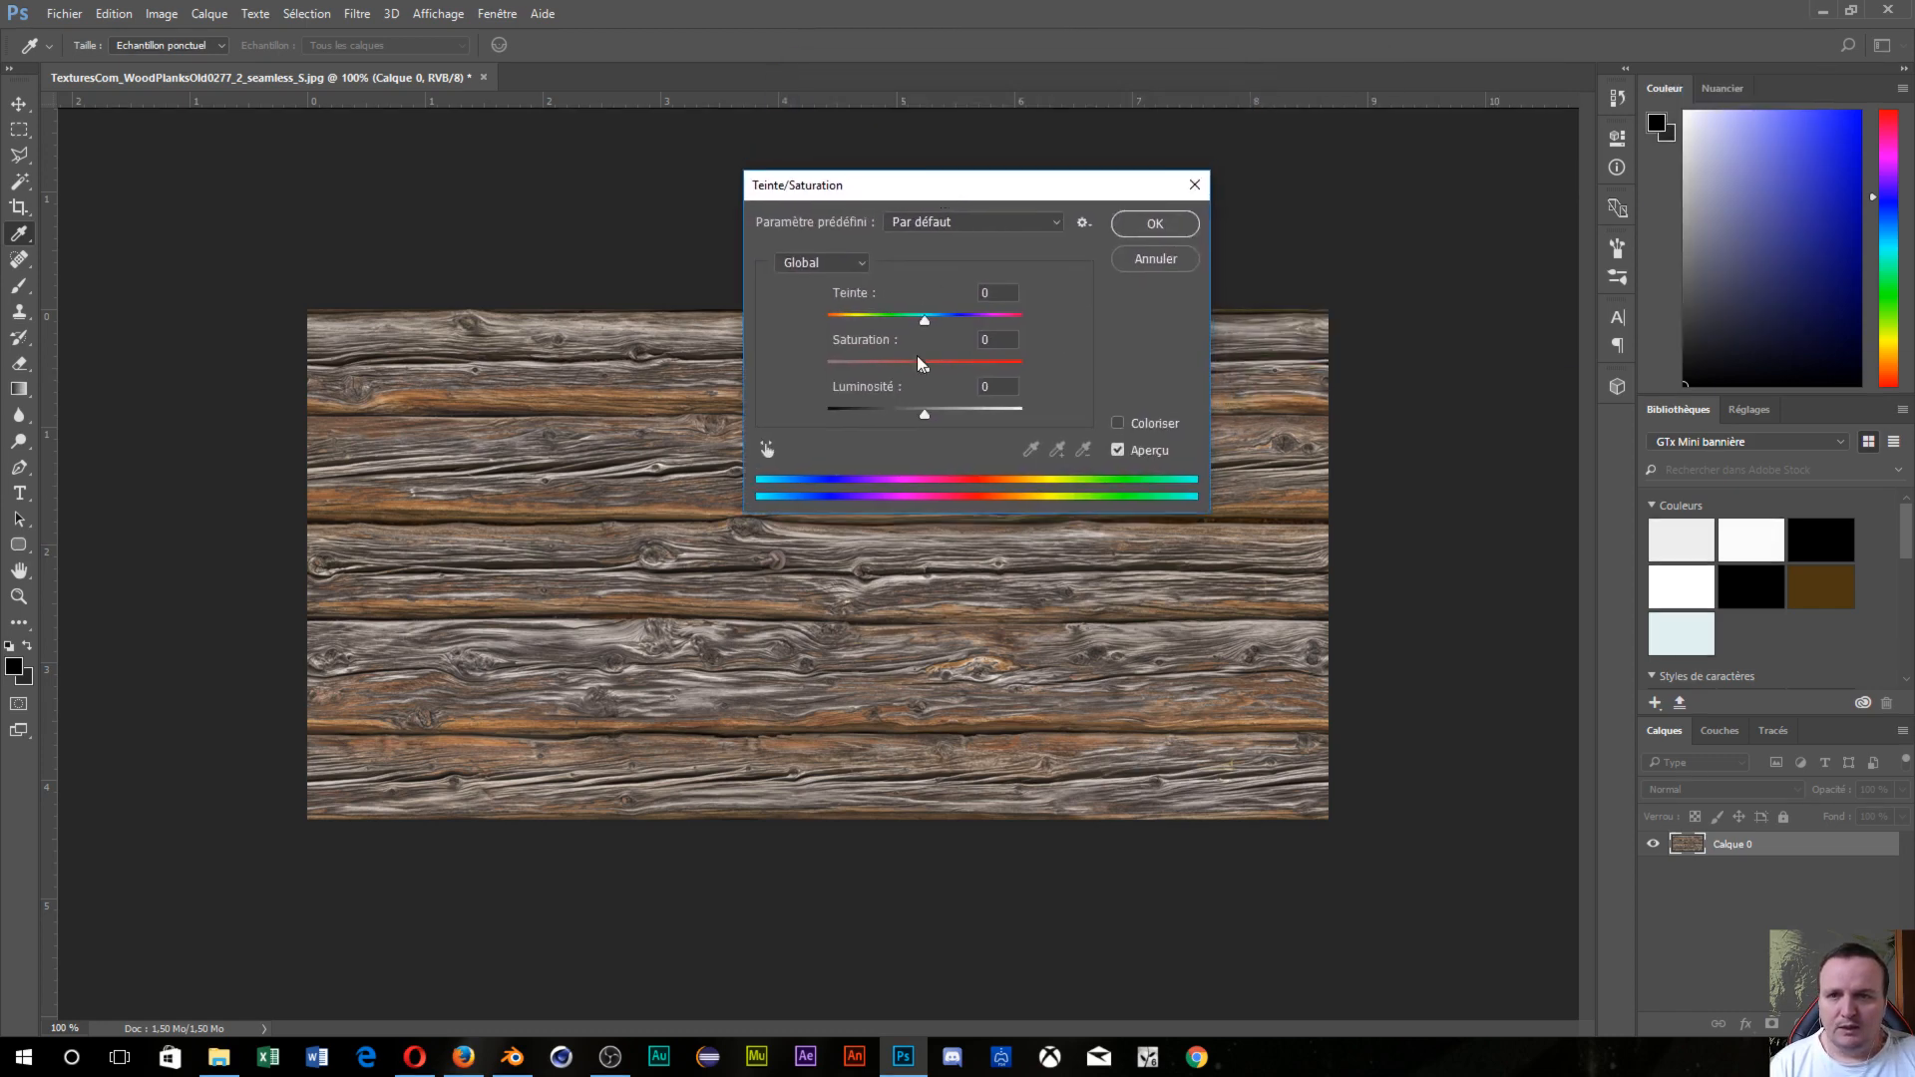
left_click_drag(920, 367, 788, 357)
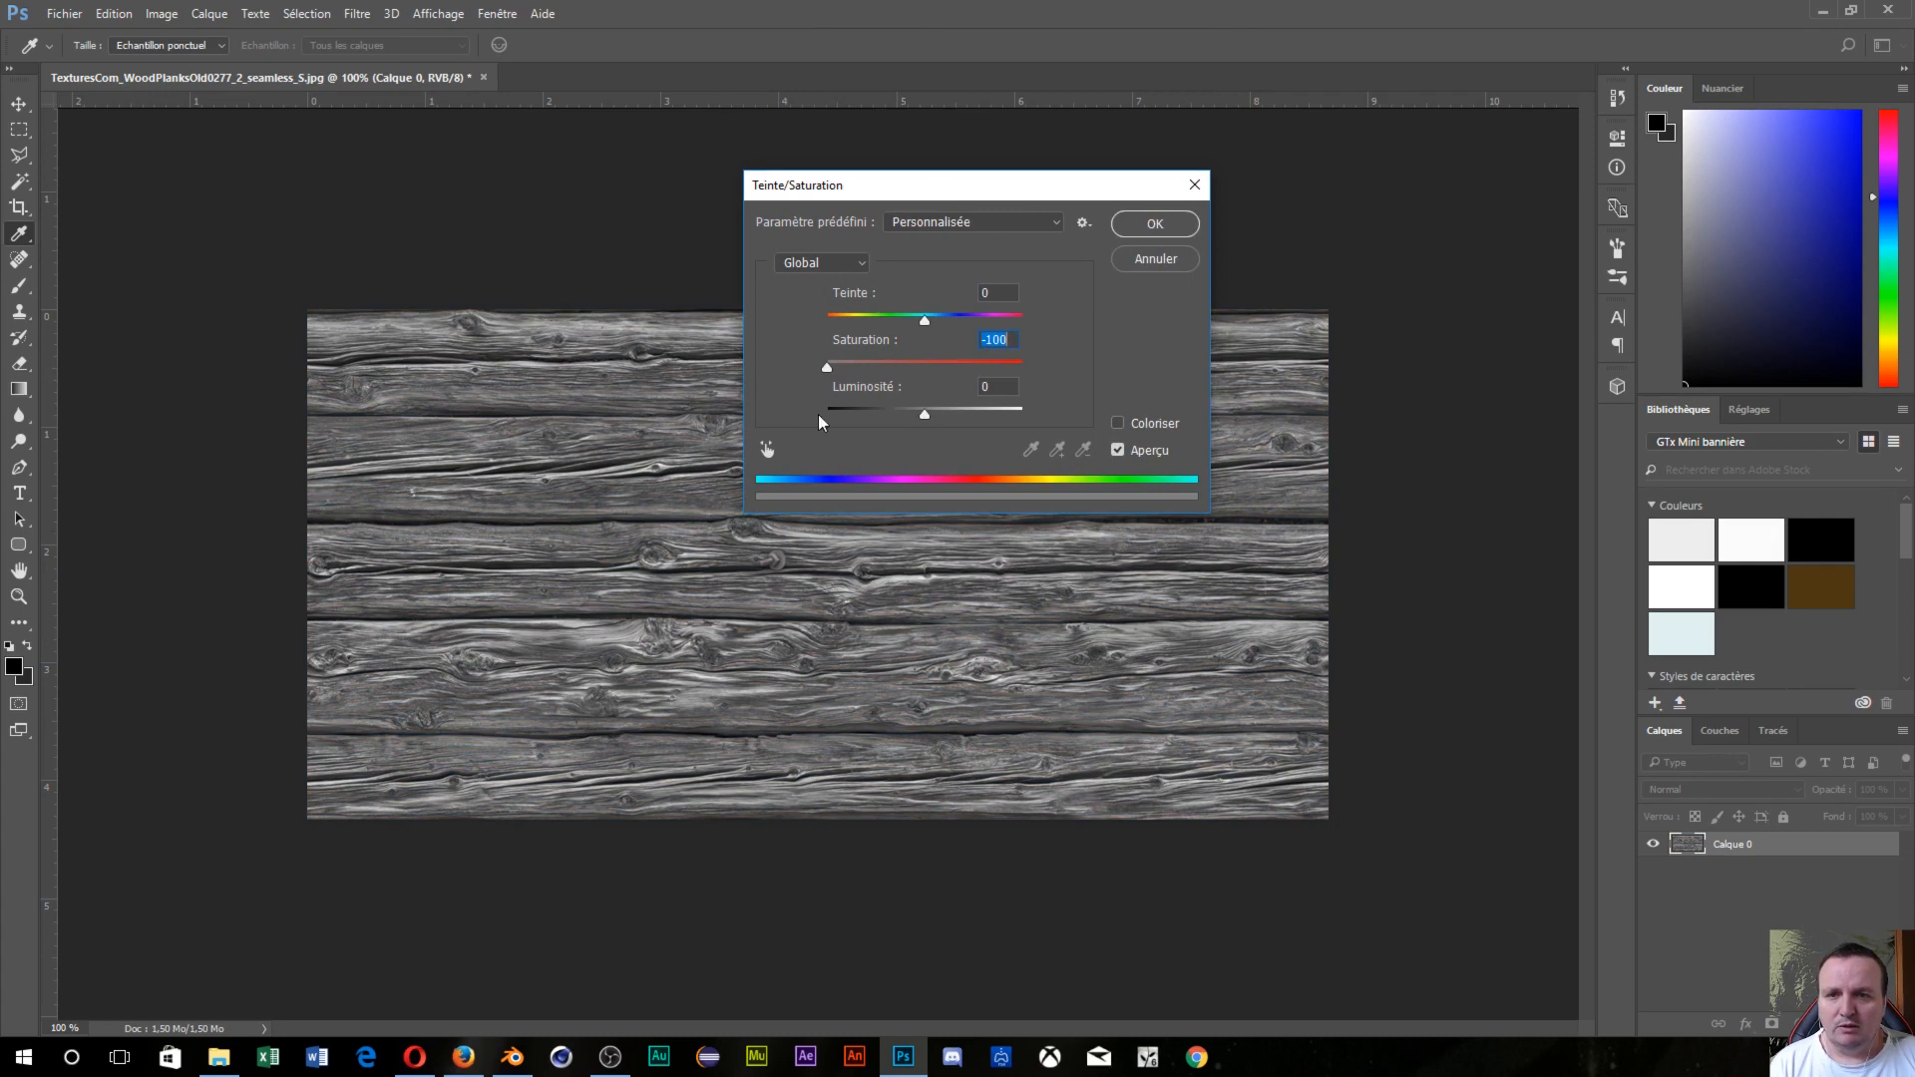
left_click(1144, 222)
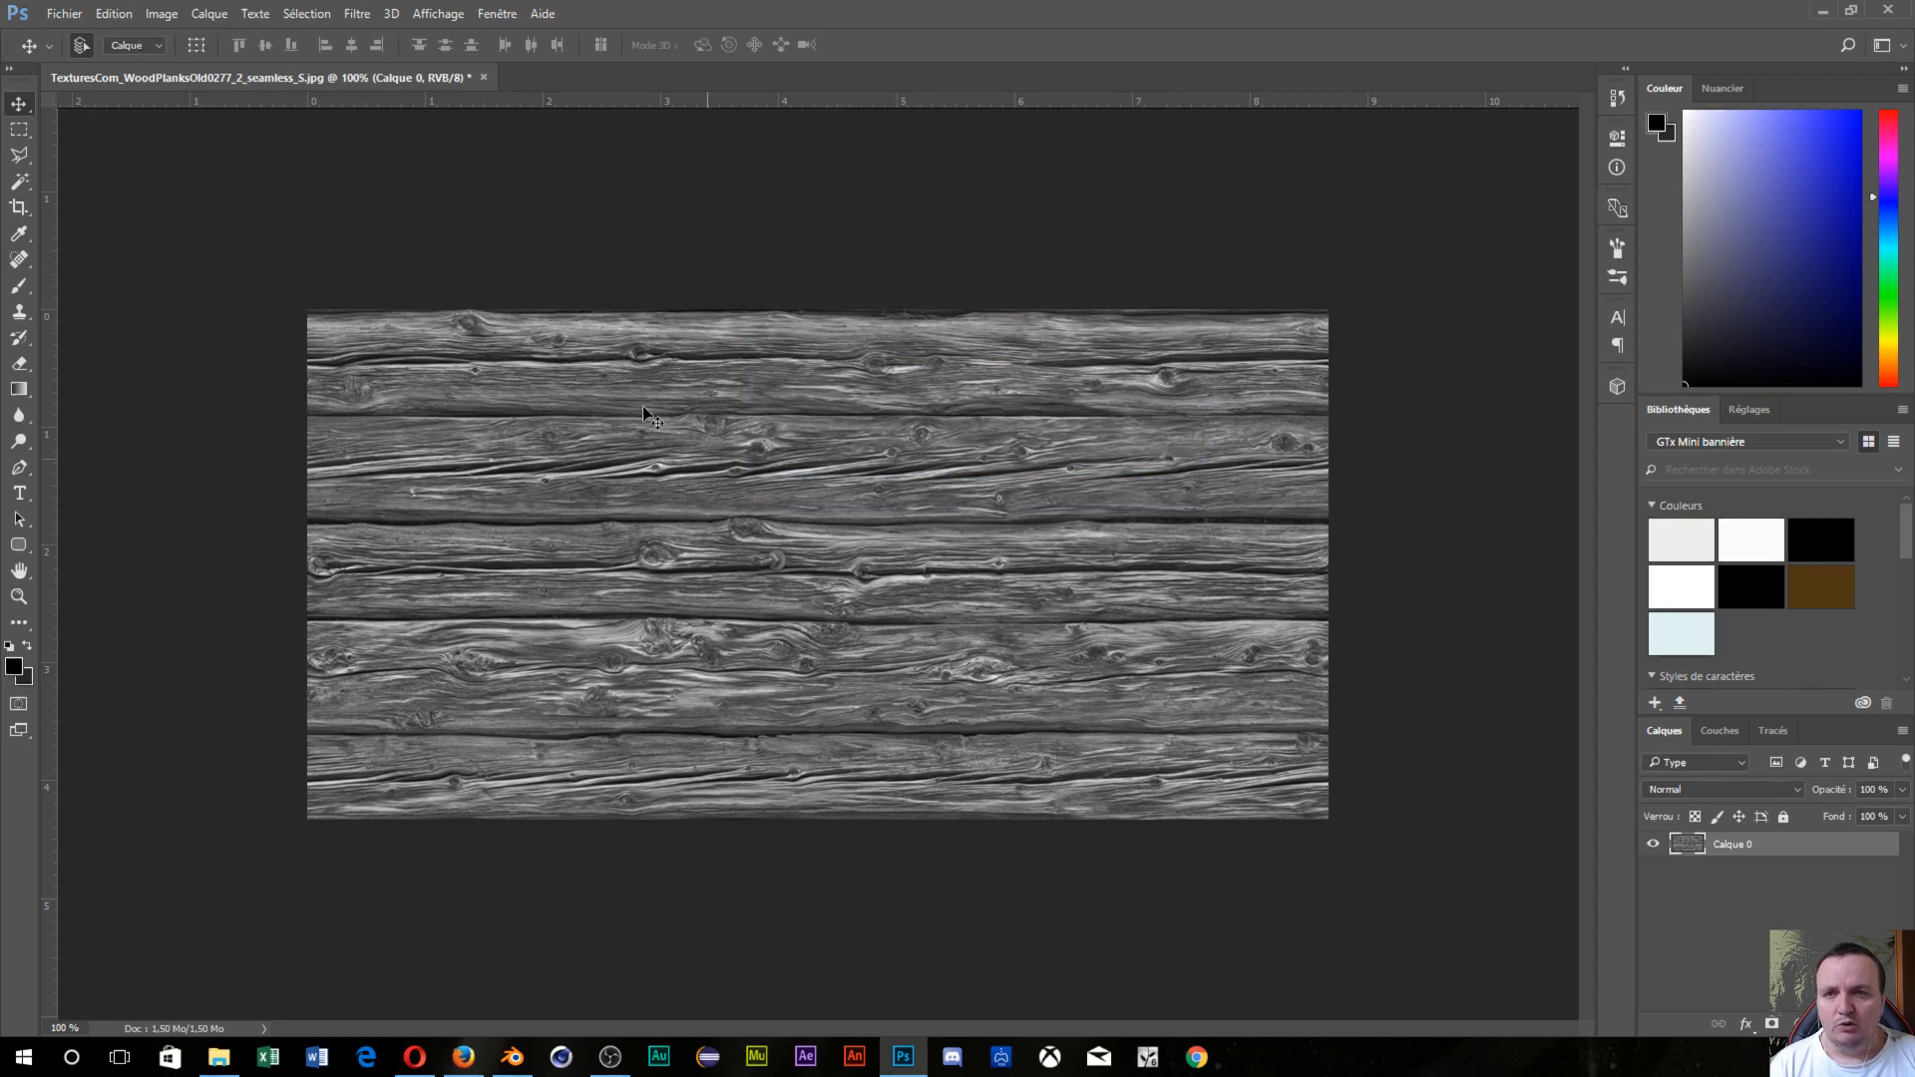
Apply Levels with input values 45, 0,76 and 109 for stark black-and-white planks.
left_click(162, 15)
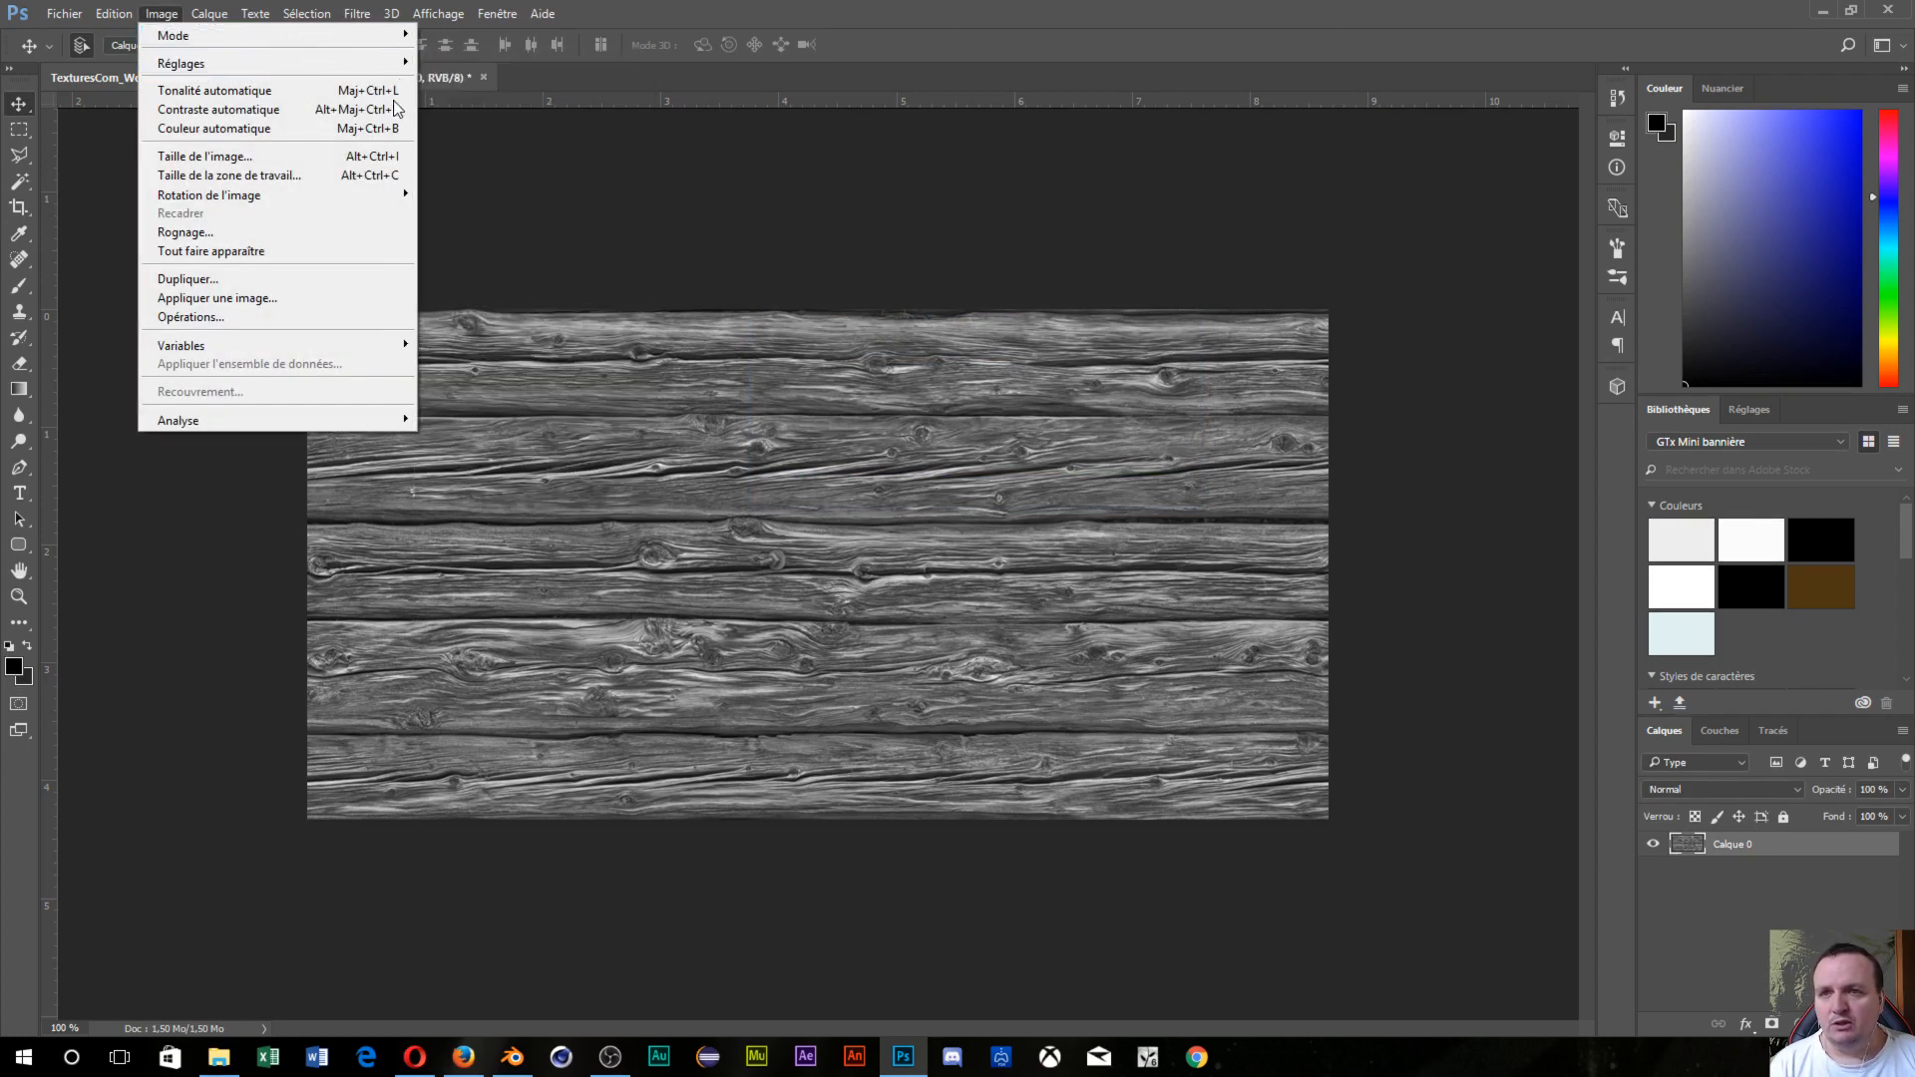
mouse_move(391, 64)
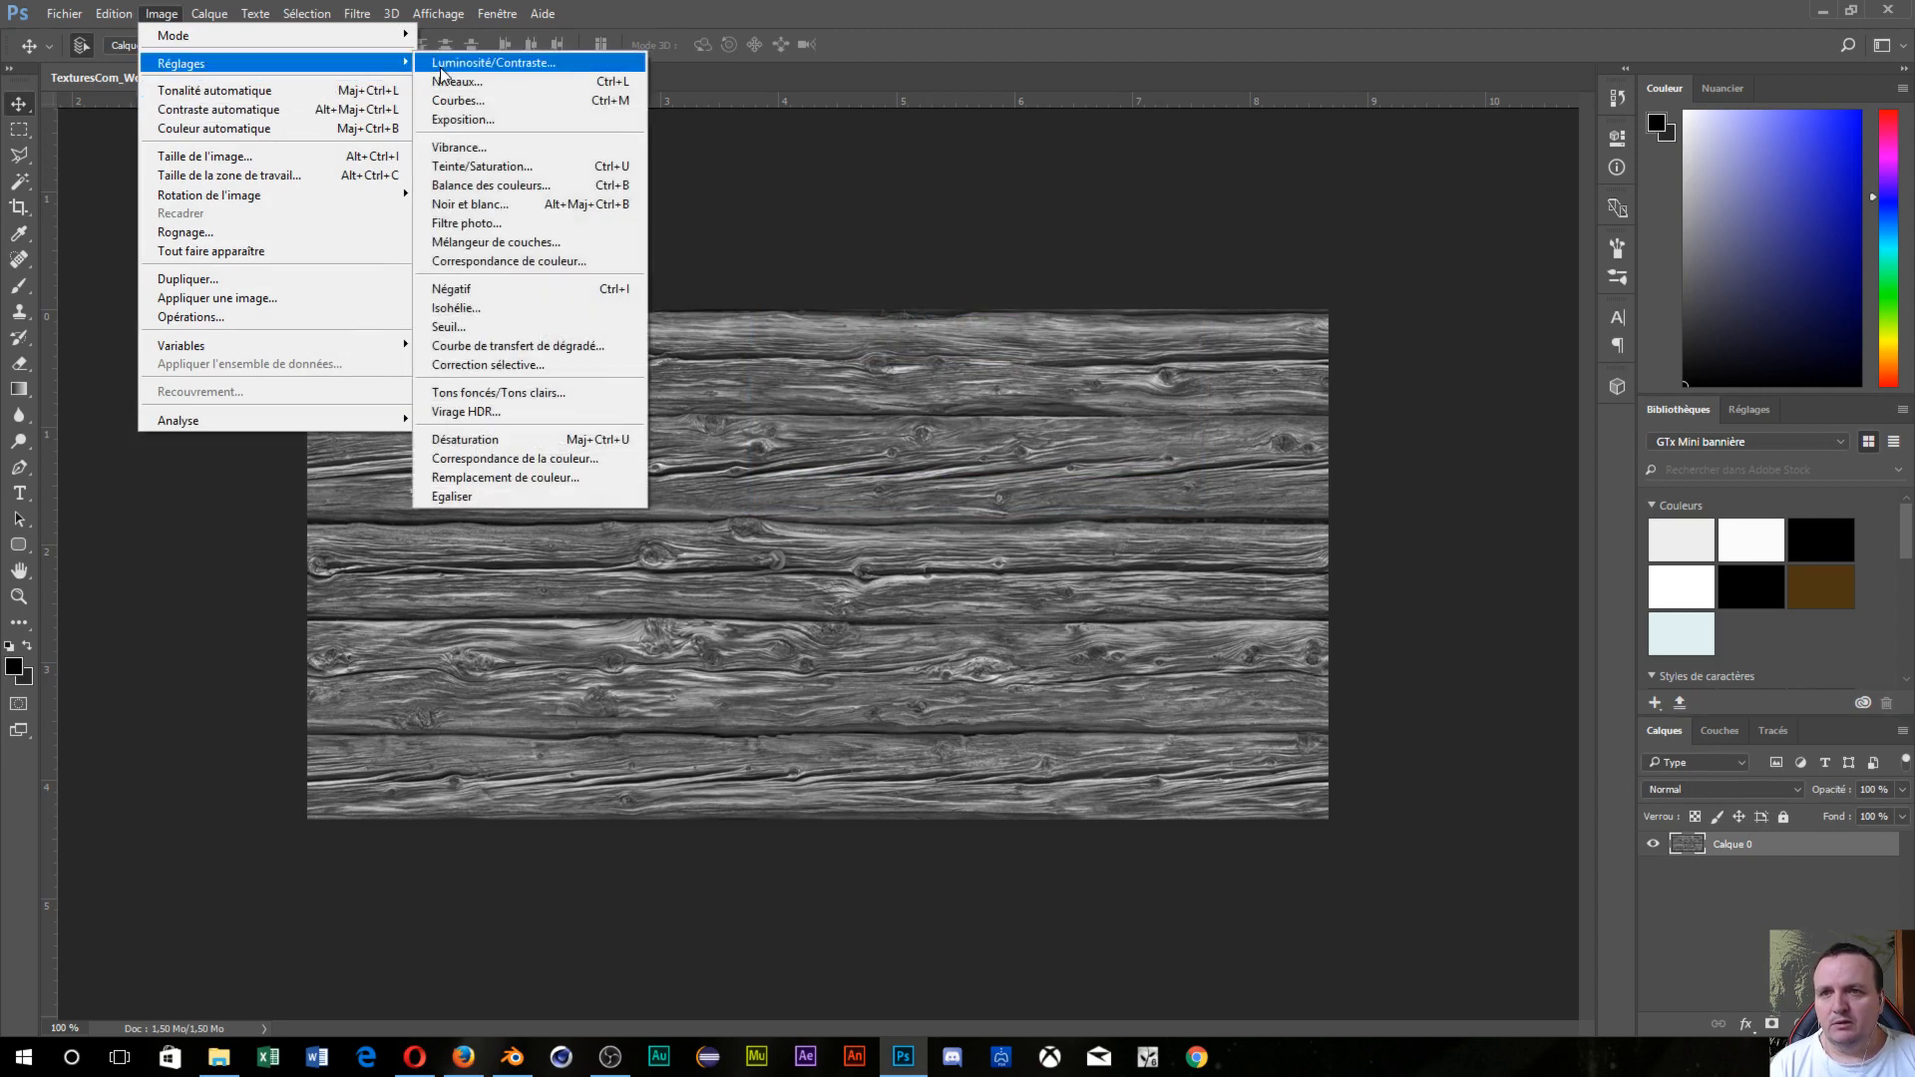
left_click(445, 81)
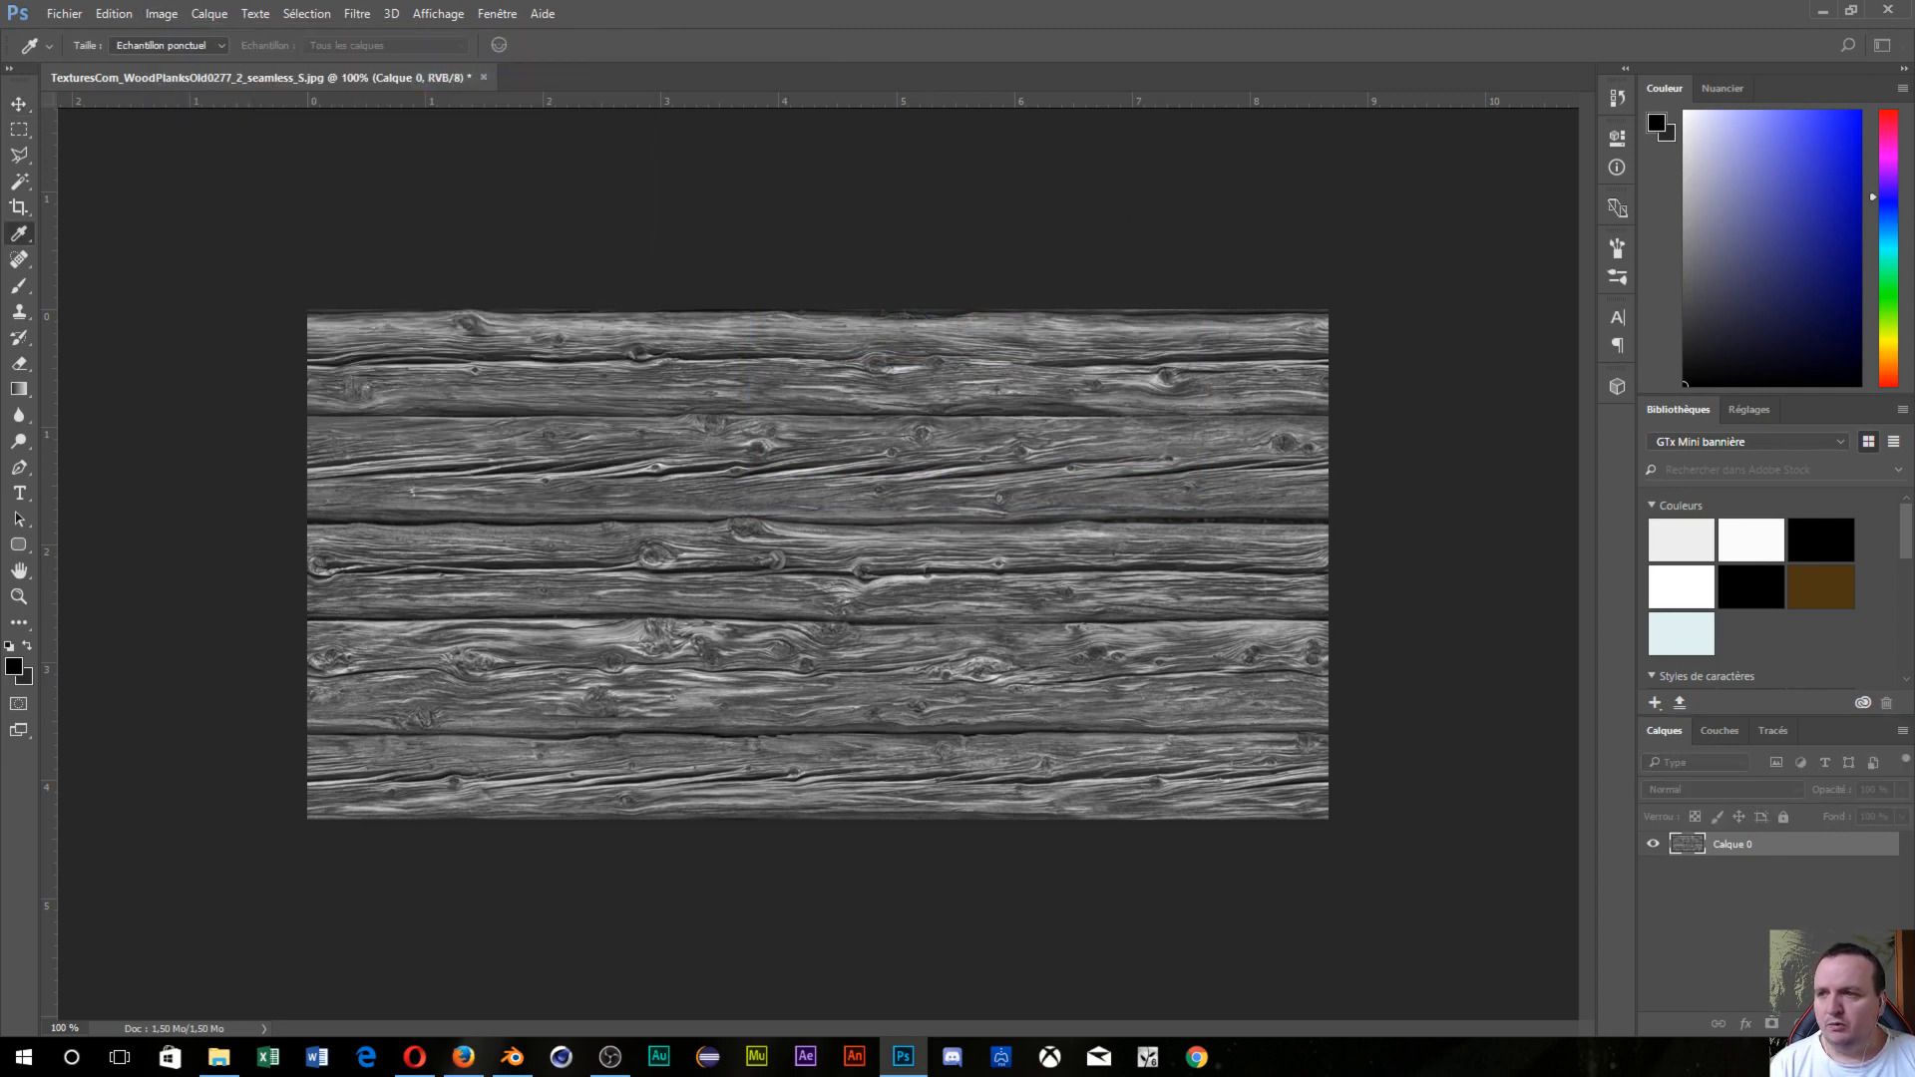
left_click_drag(812, 263, 1240, 255)
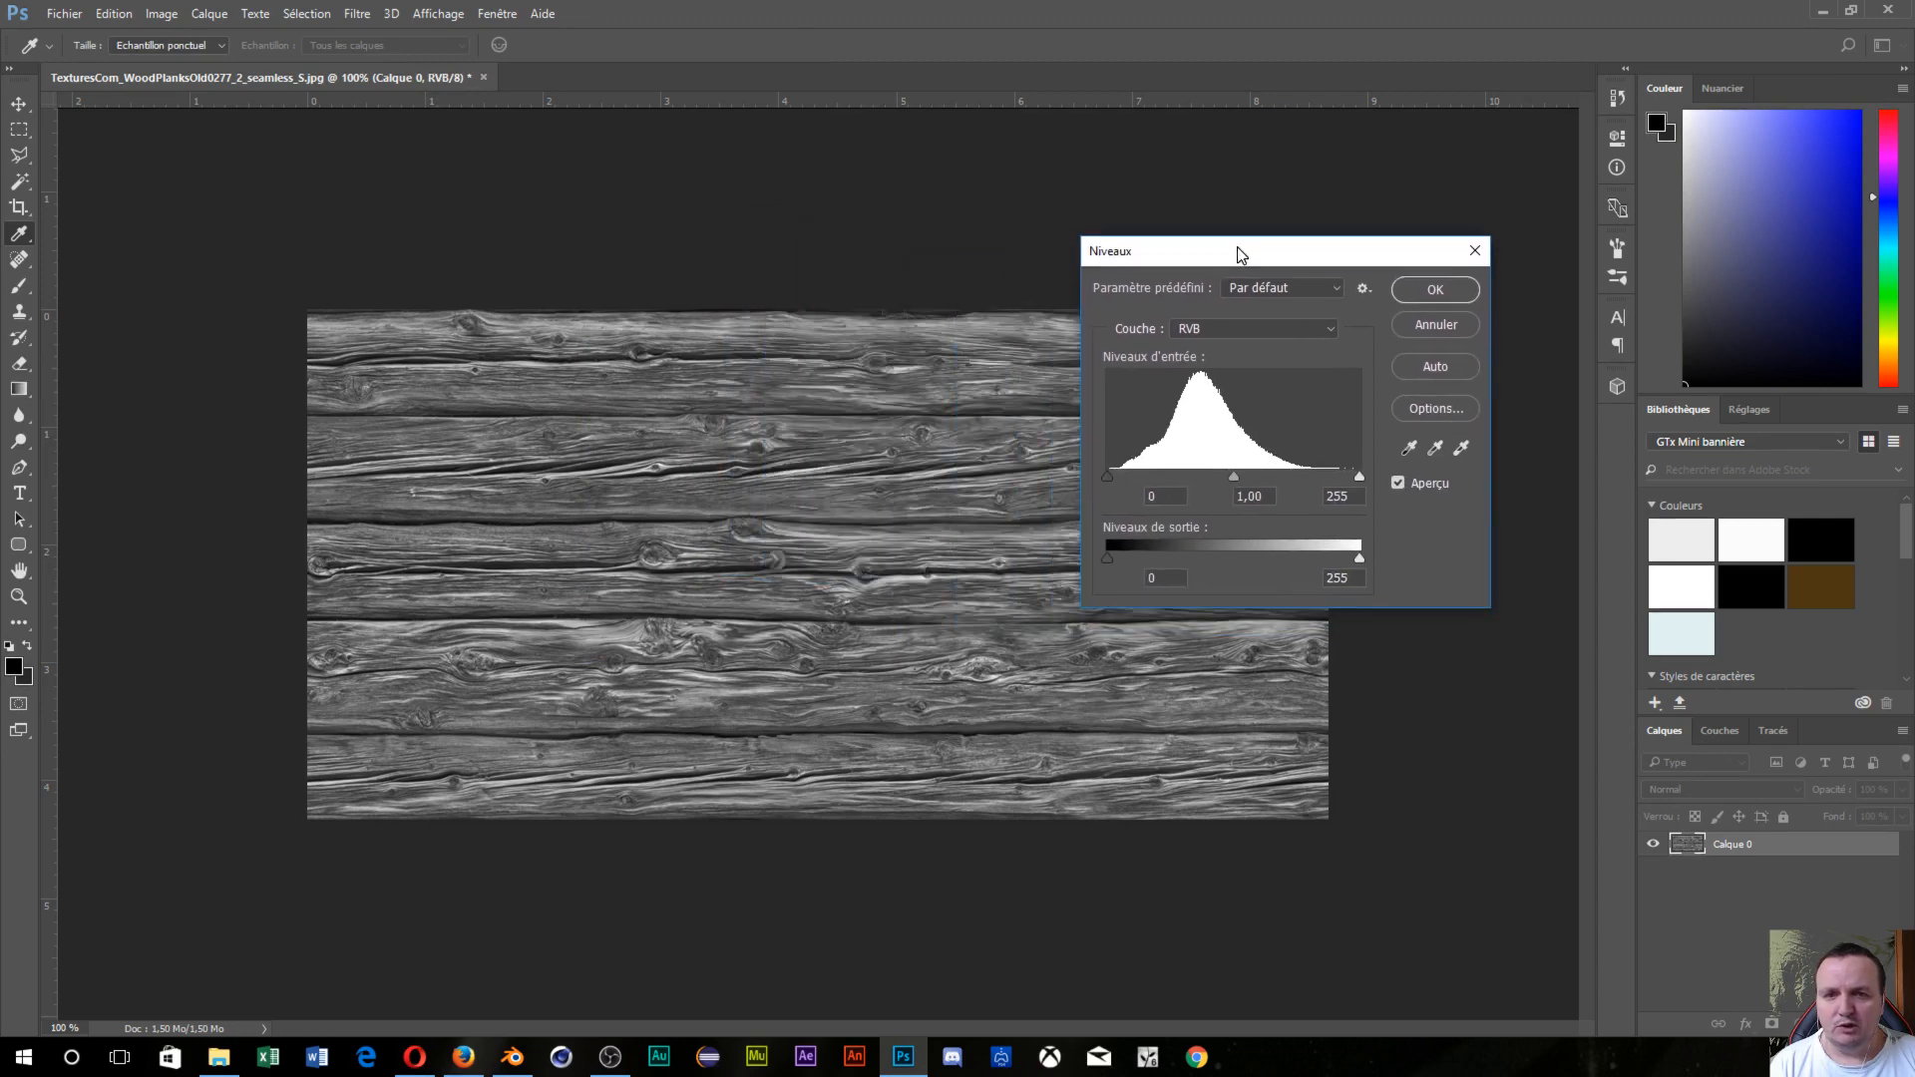
mouse_move(1107, 477)
left_mouse_down()
mouse_move(1297, 476)
mouse_move(1127, 481)
left_mouse_up()
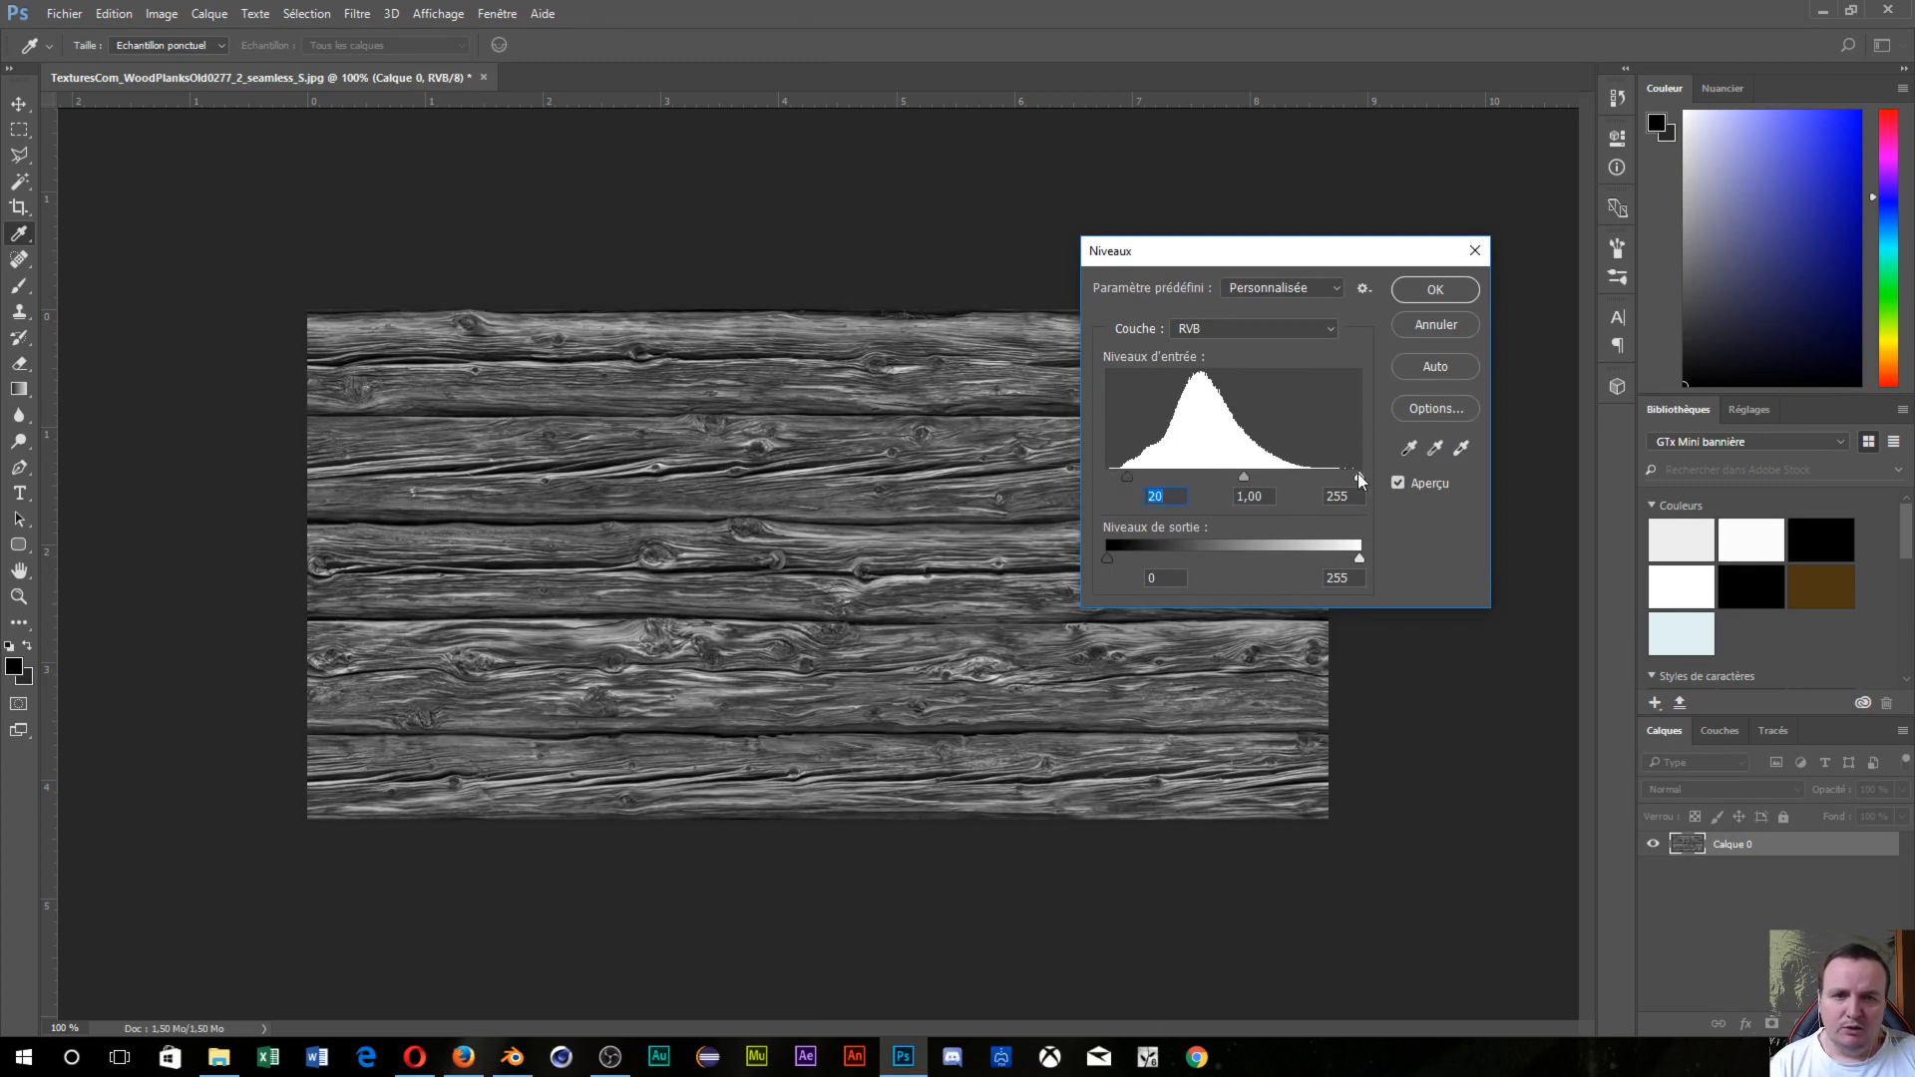
left_click_drag(1357, 473, 1190, 475)
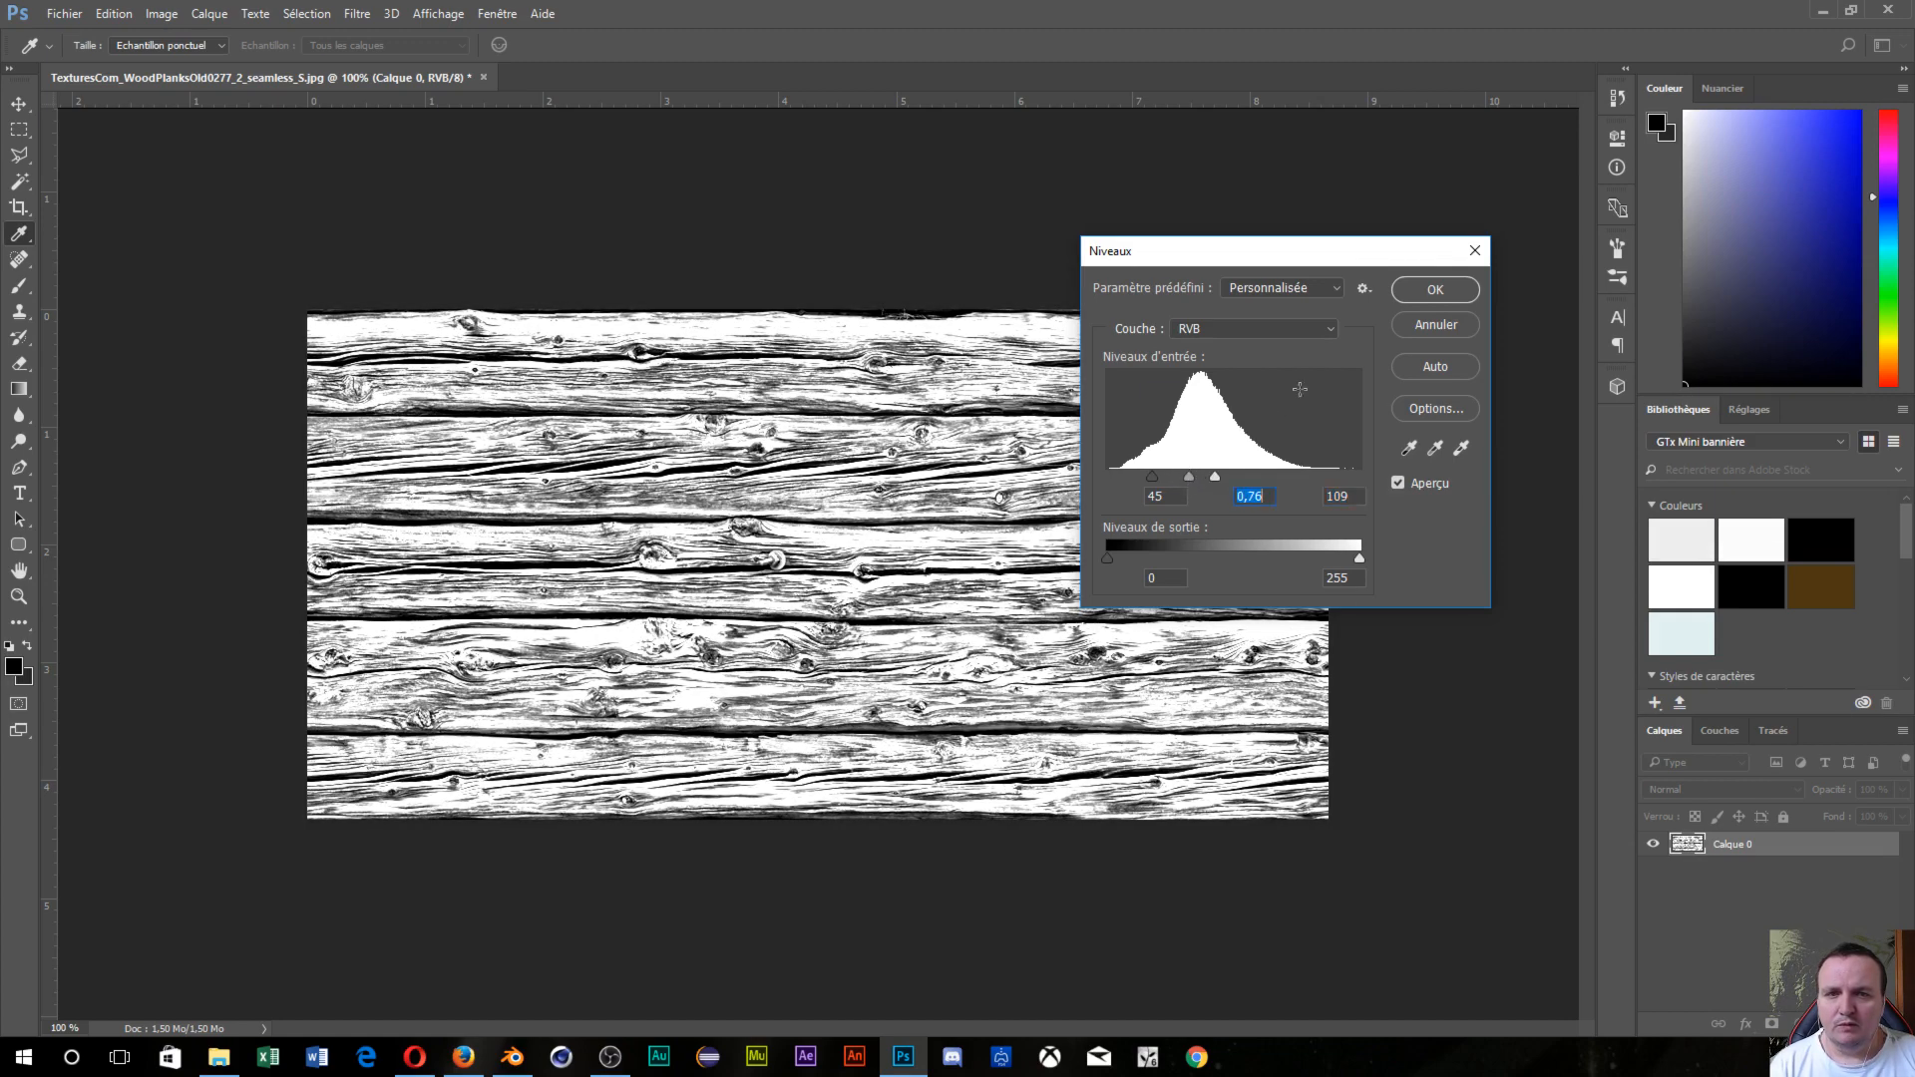
left_click(1415, 290)
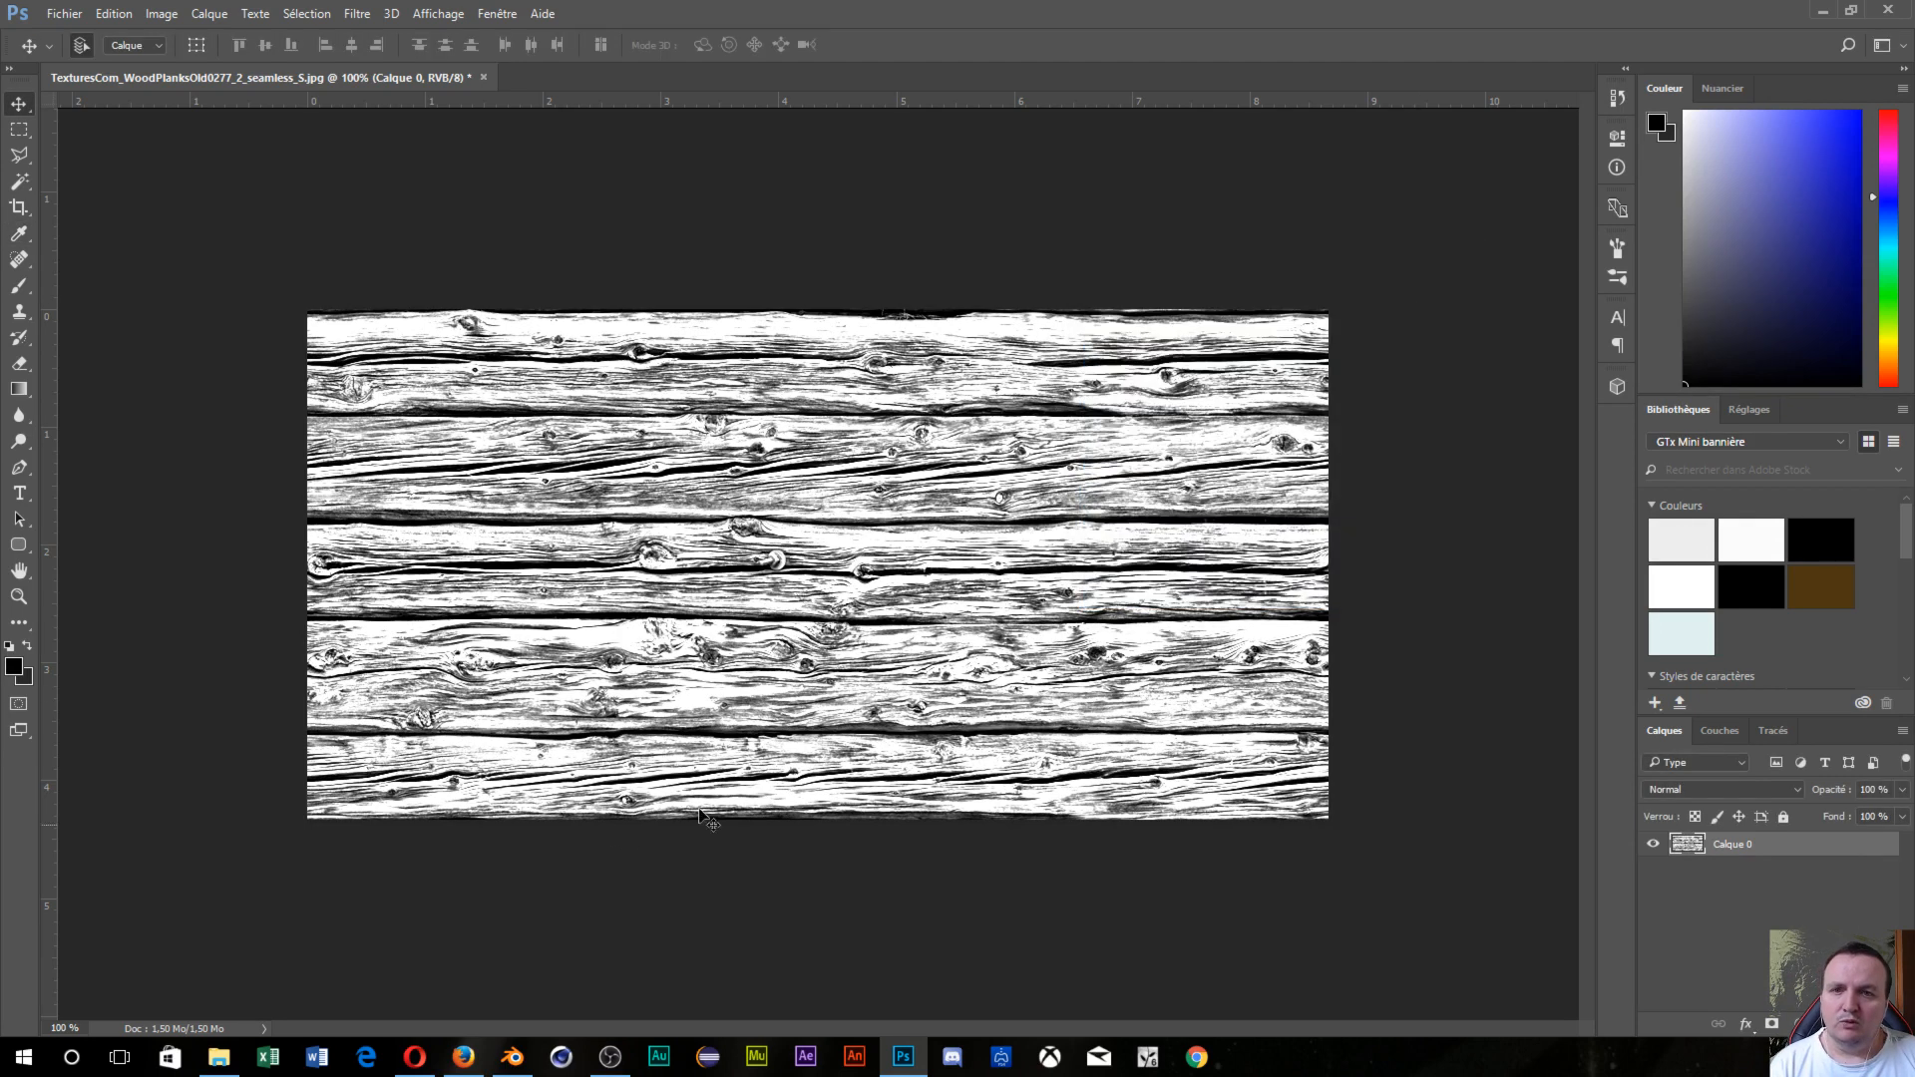
Save the texture as JPEG 'TexturesCom_WoodPlanksOld0277_2_seamless_S_deplacement' in tuto déplacement at maximum quality.
left_click(64, 13)
left_click(97, 231)
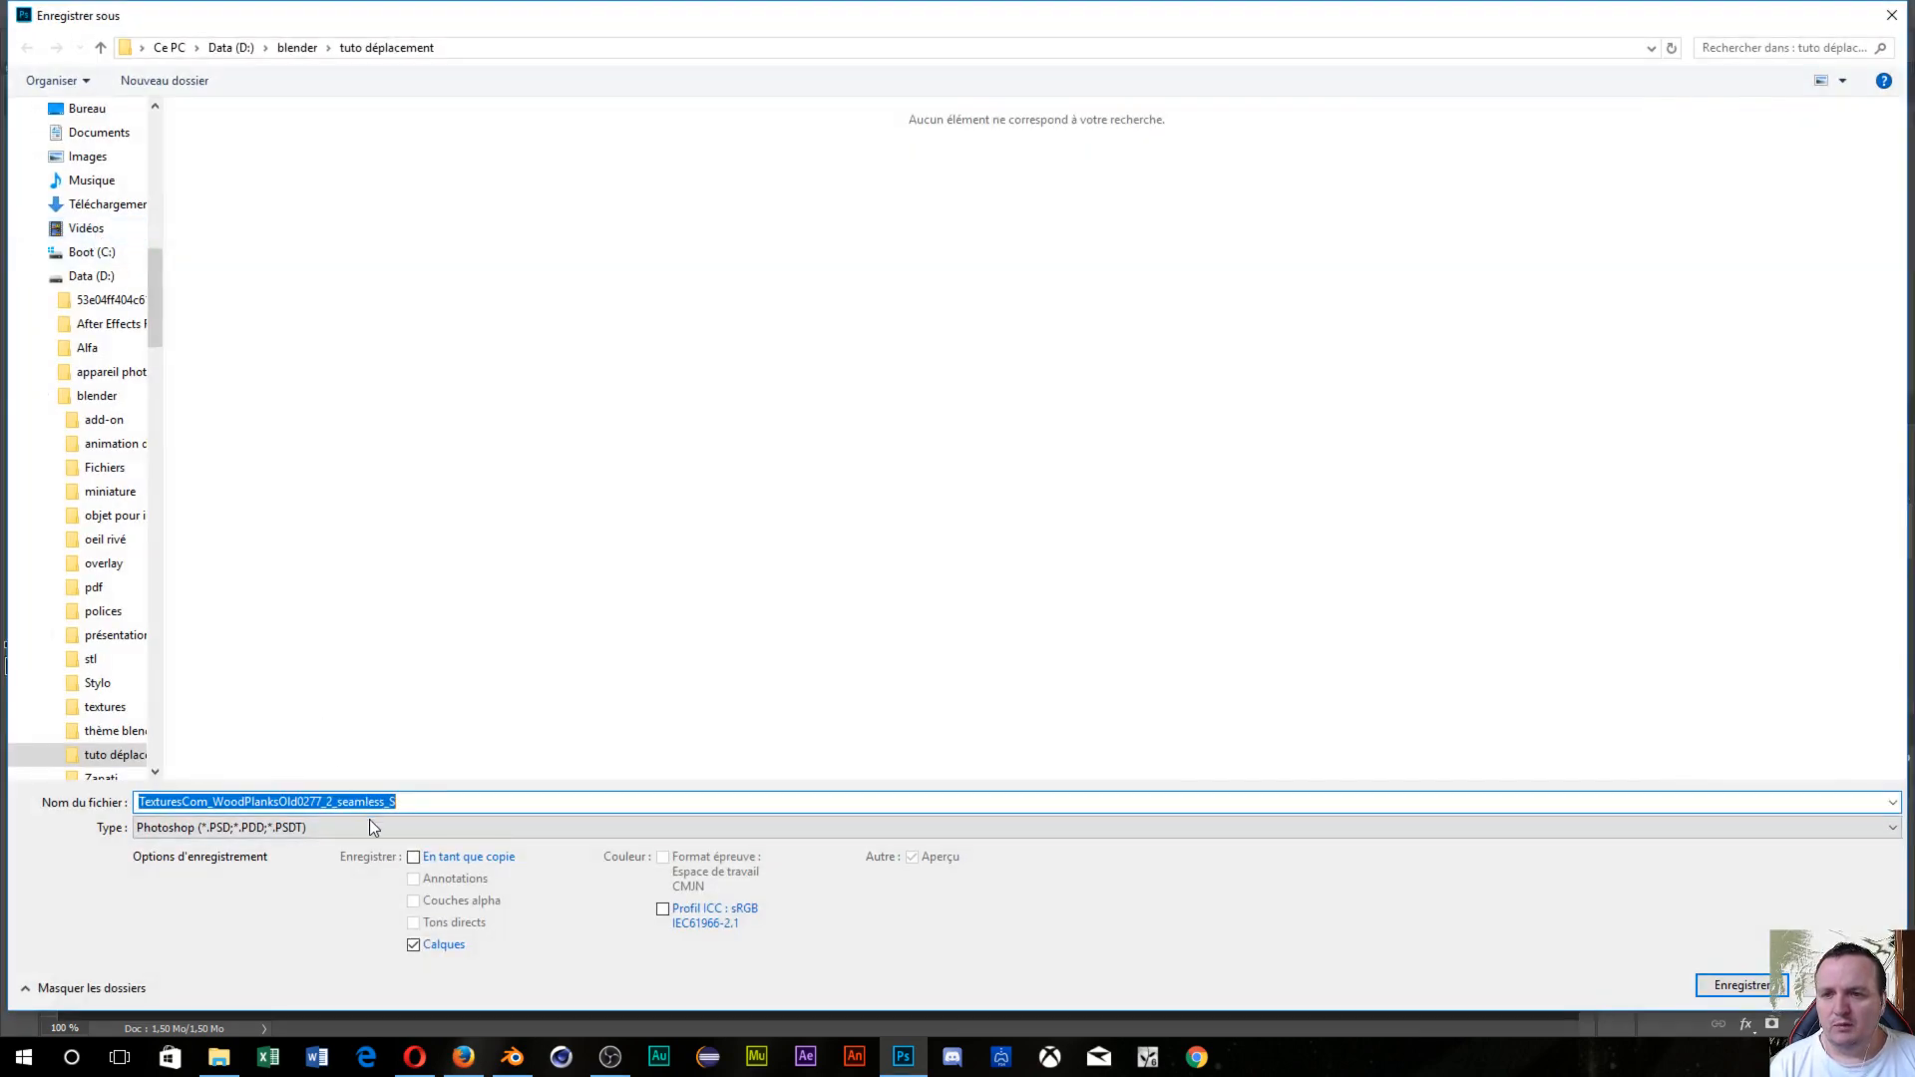
left_click(369, 826)
left_click(304, 646)
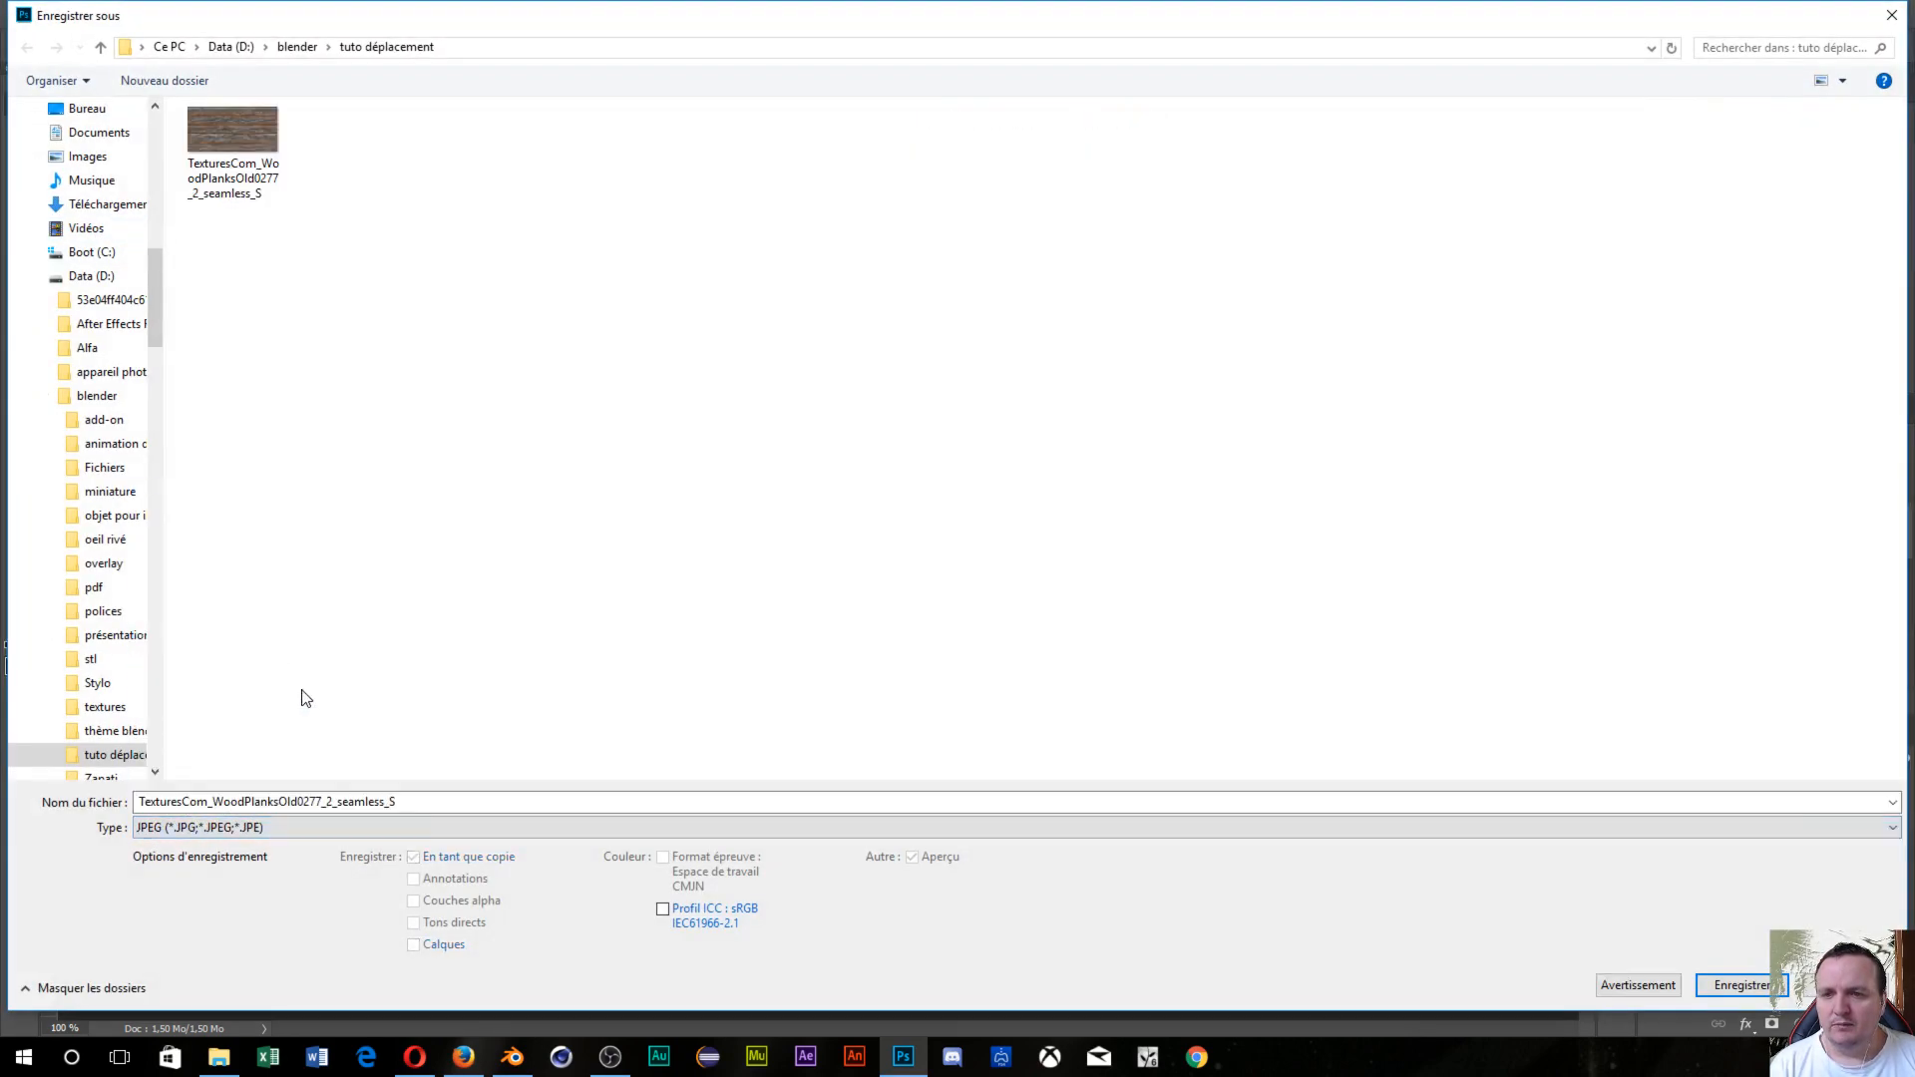
left_click(409, 798)
left_click(426, 798)
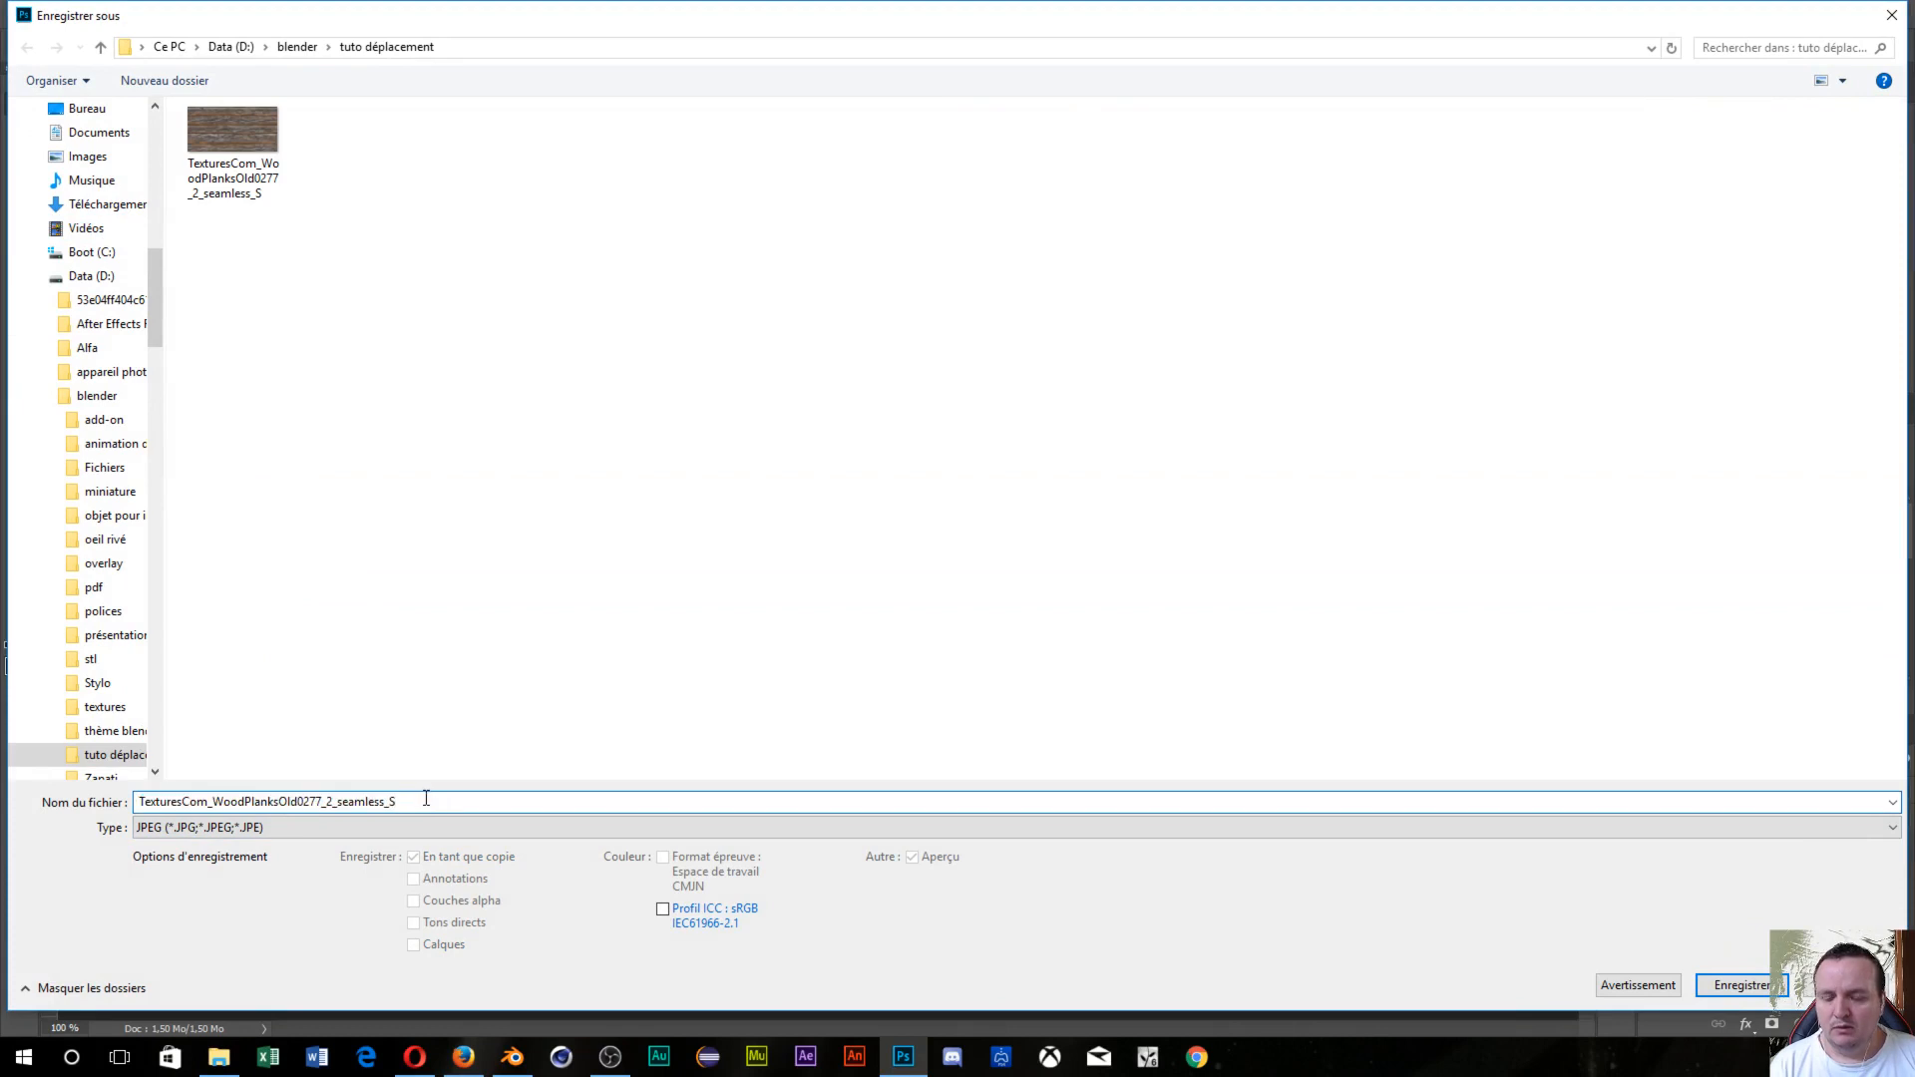
type("_")
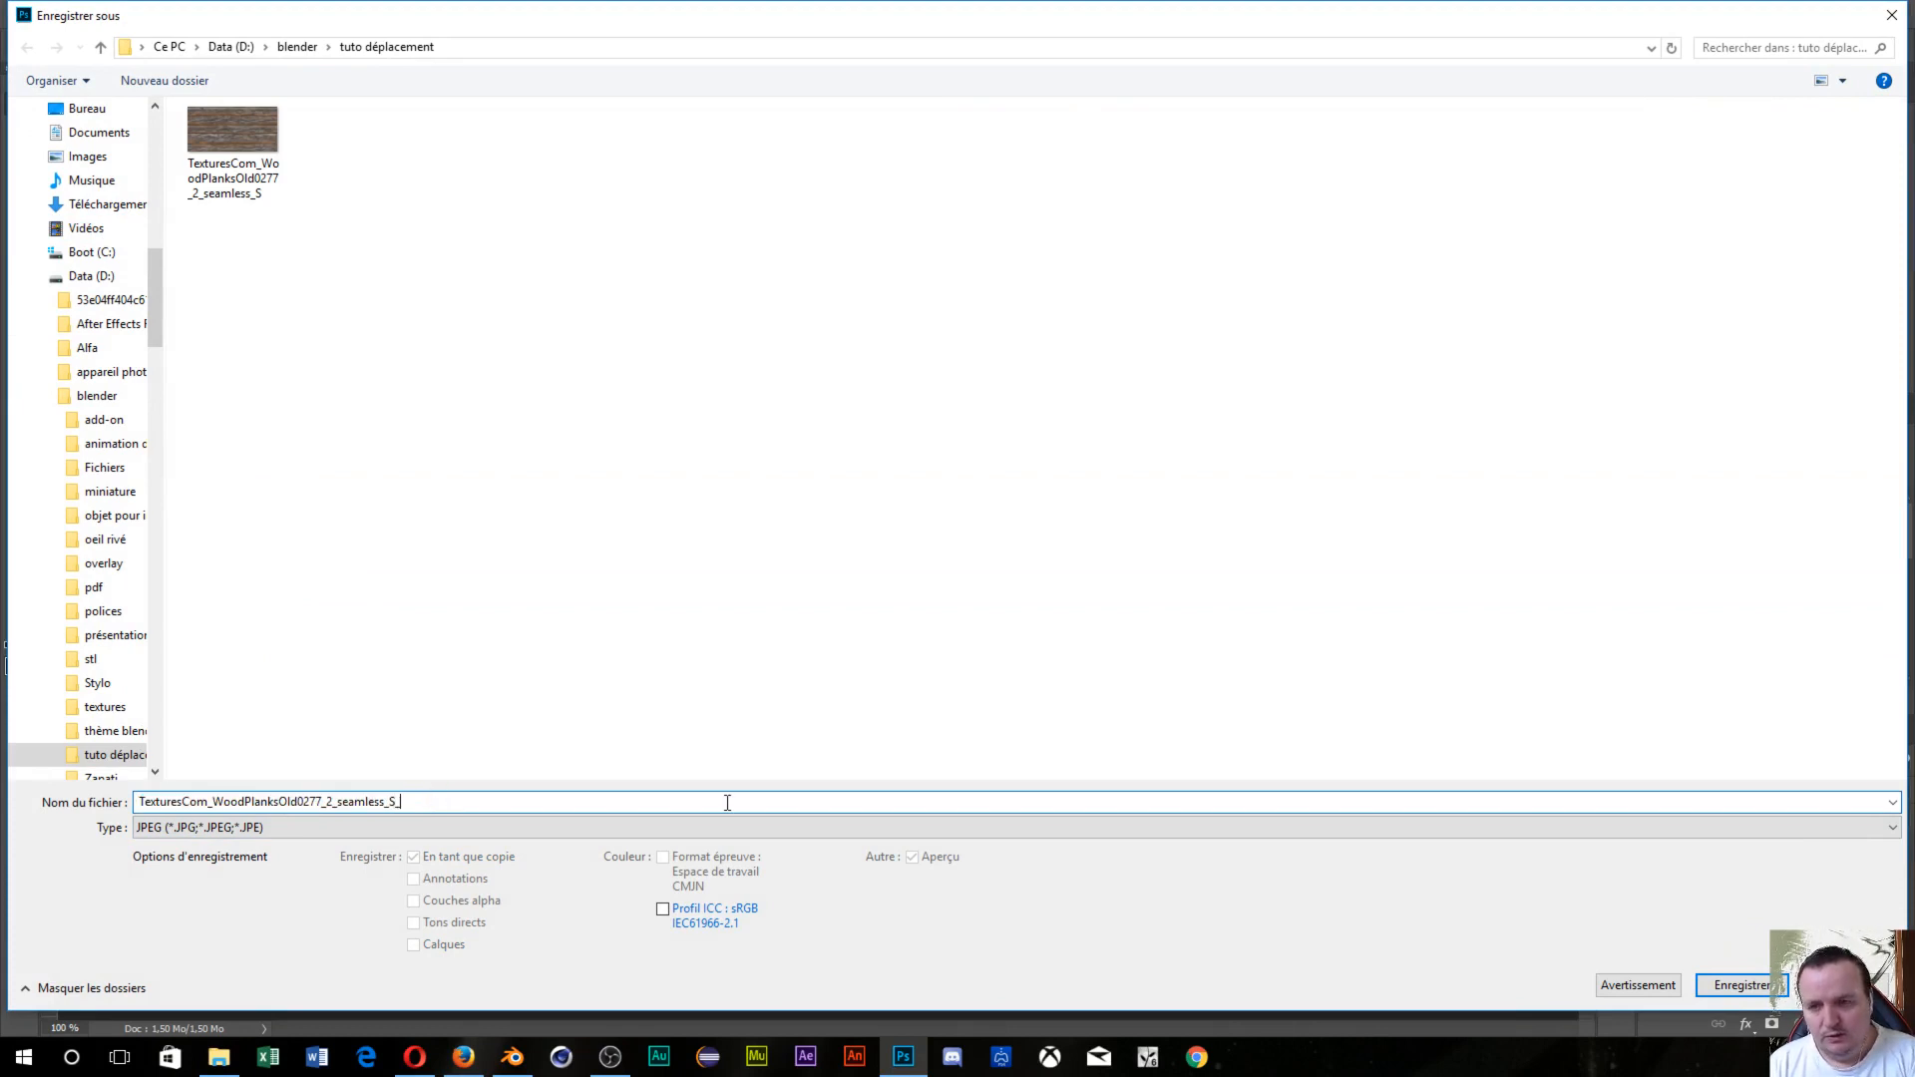
type("de")
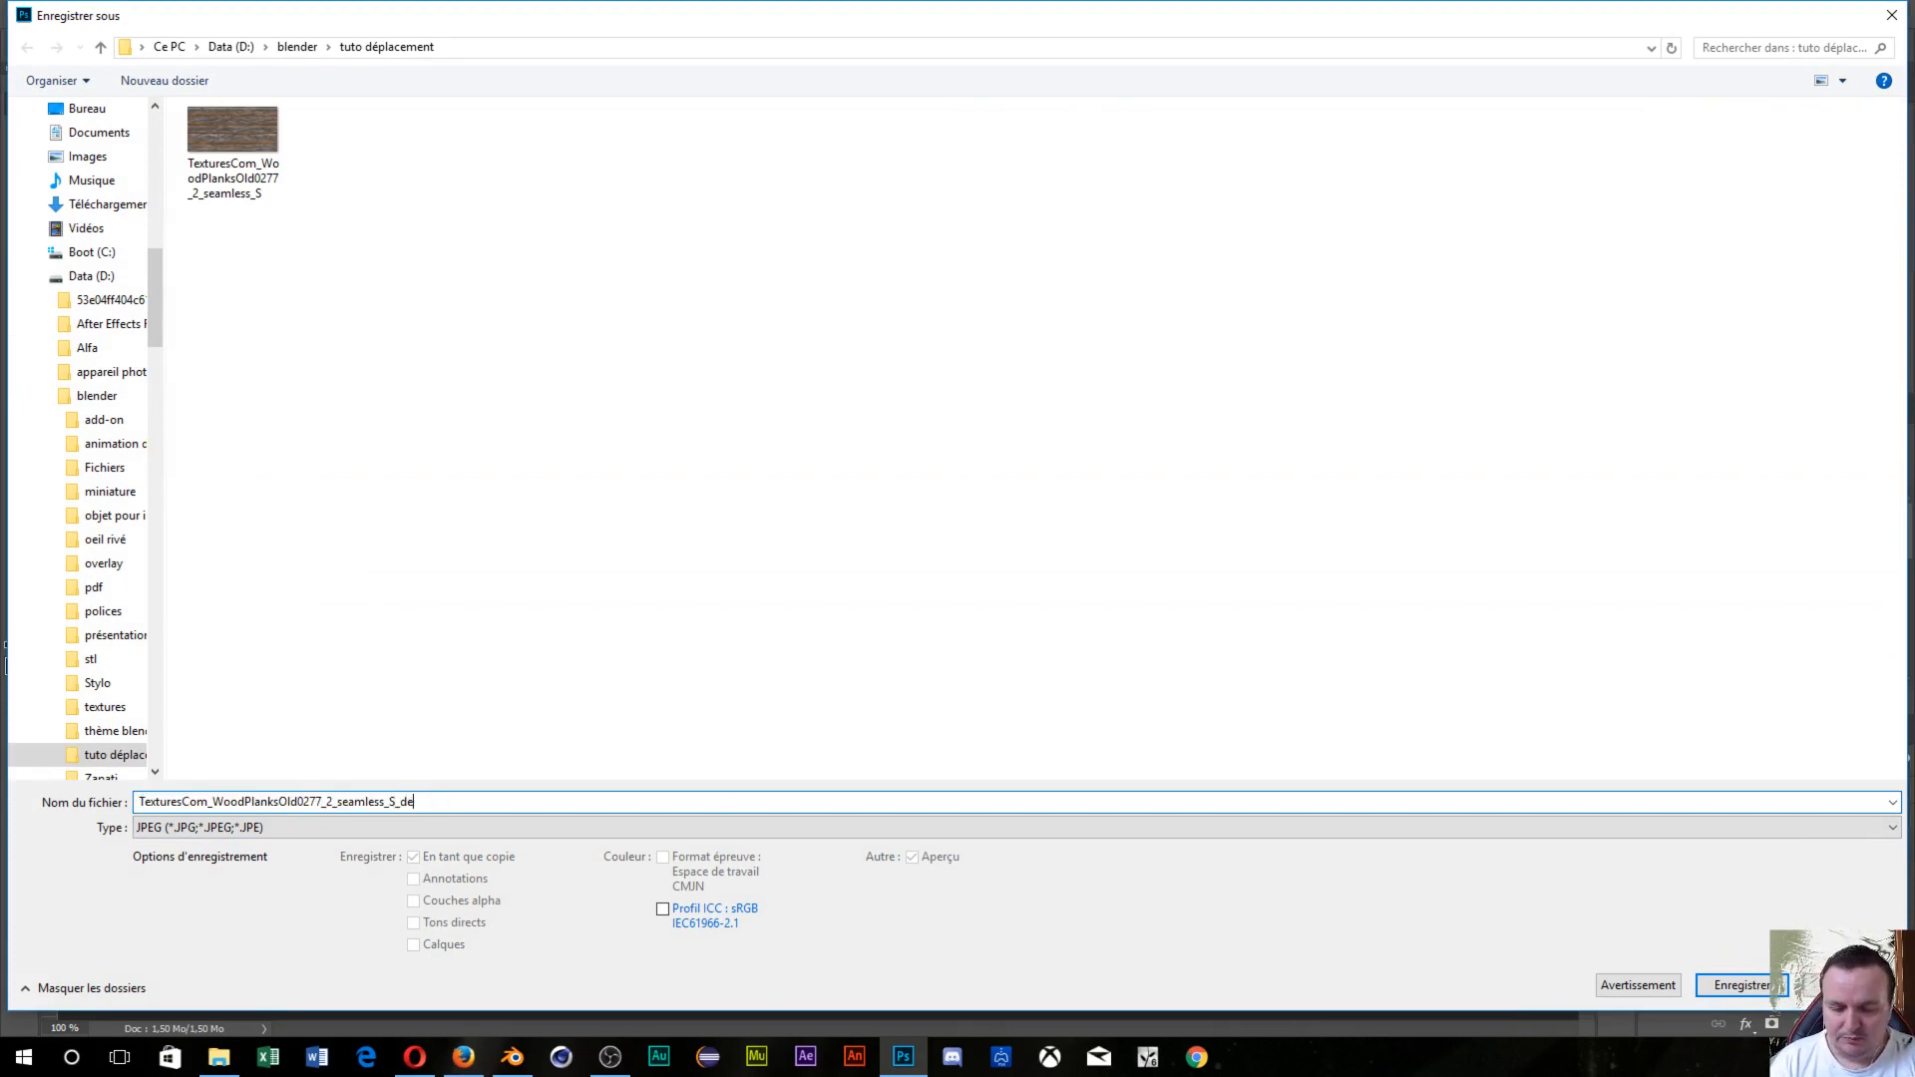
type("placeme")
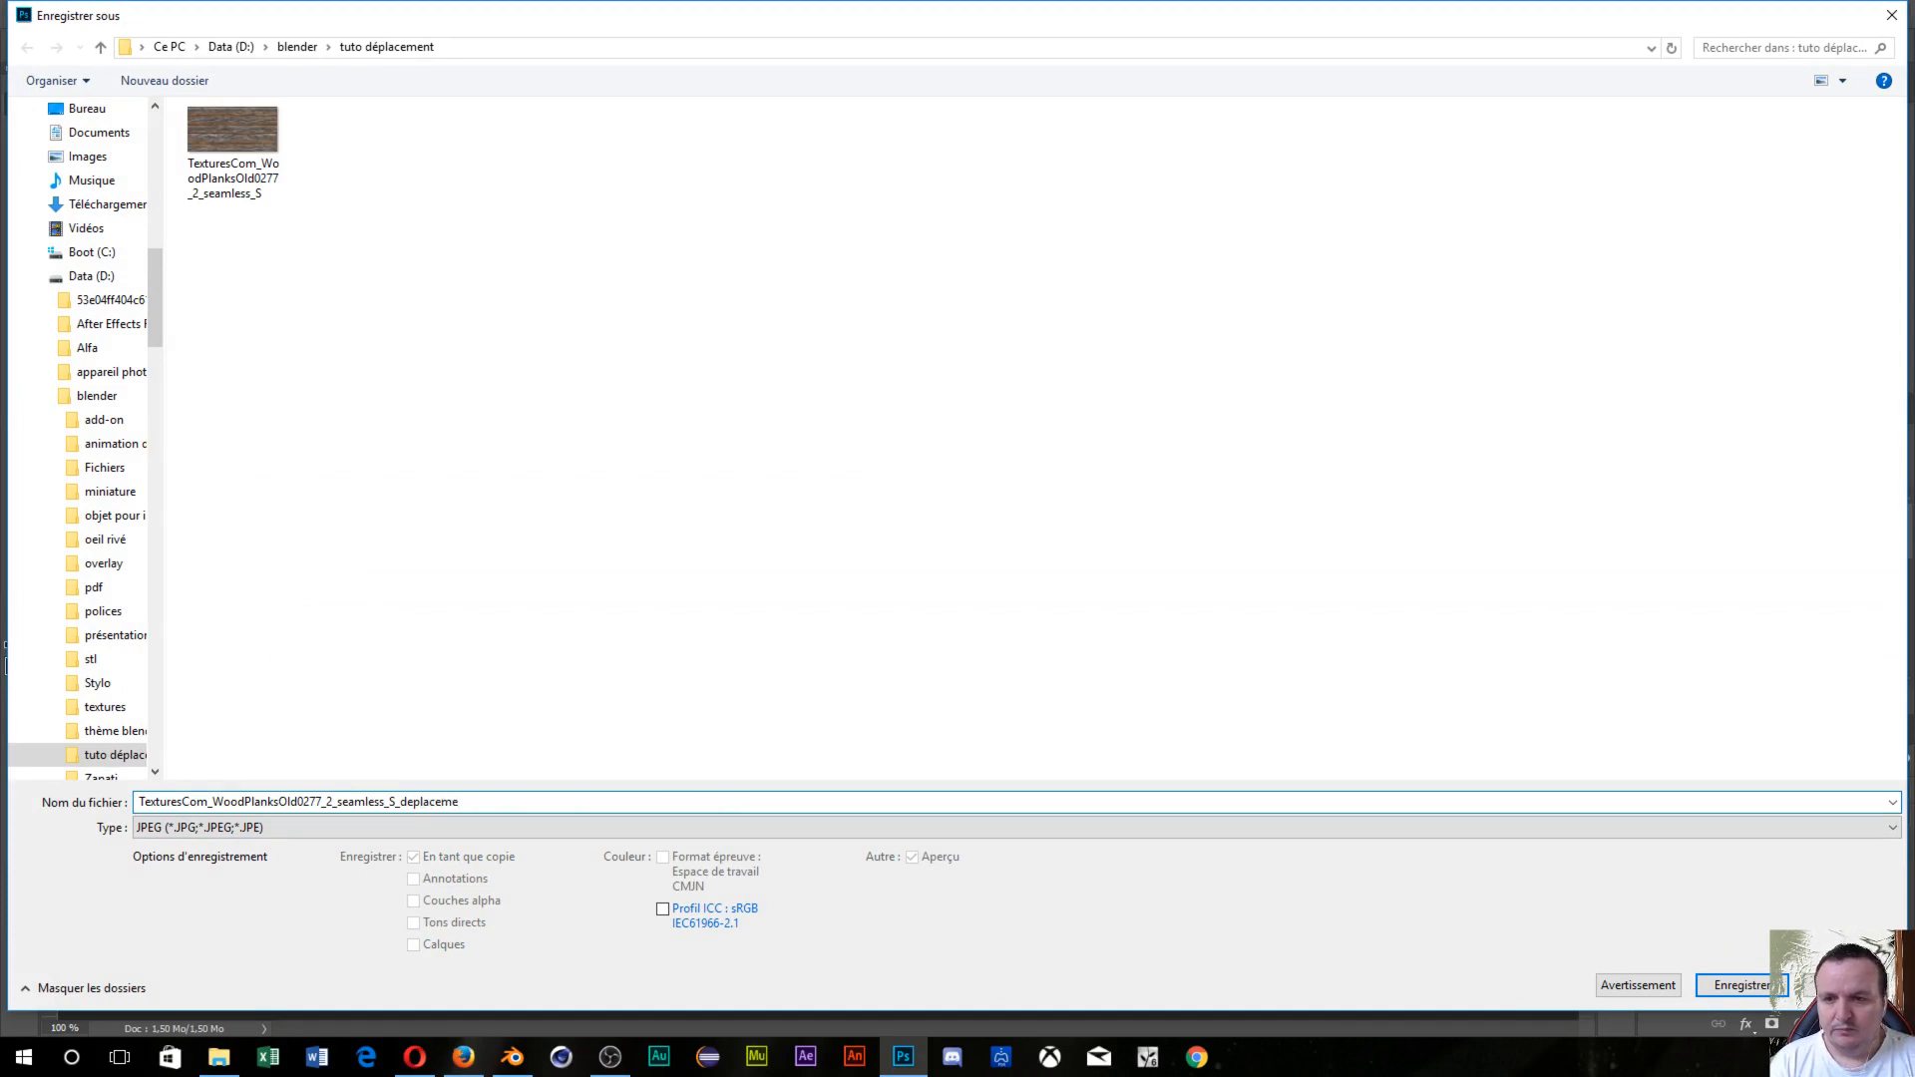
type("nt")
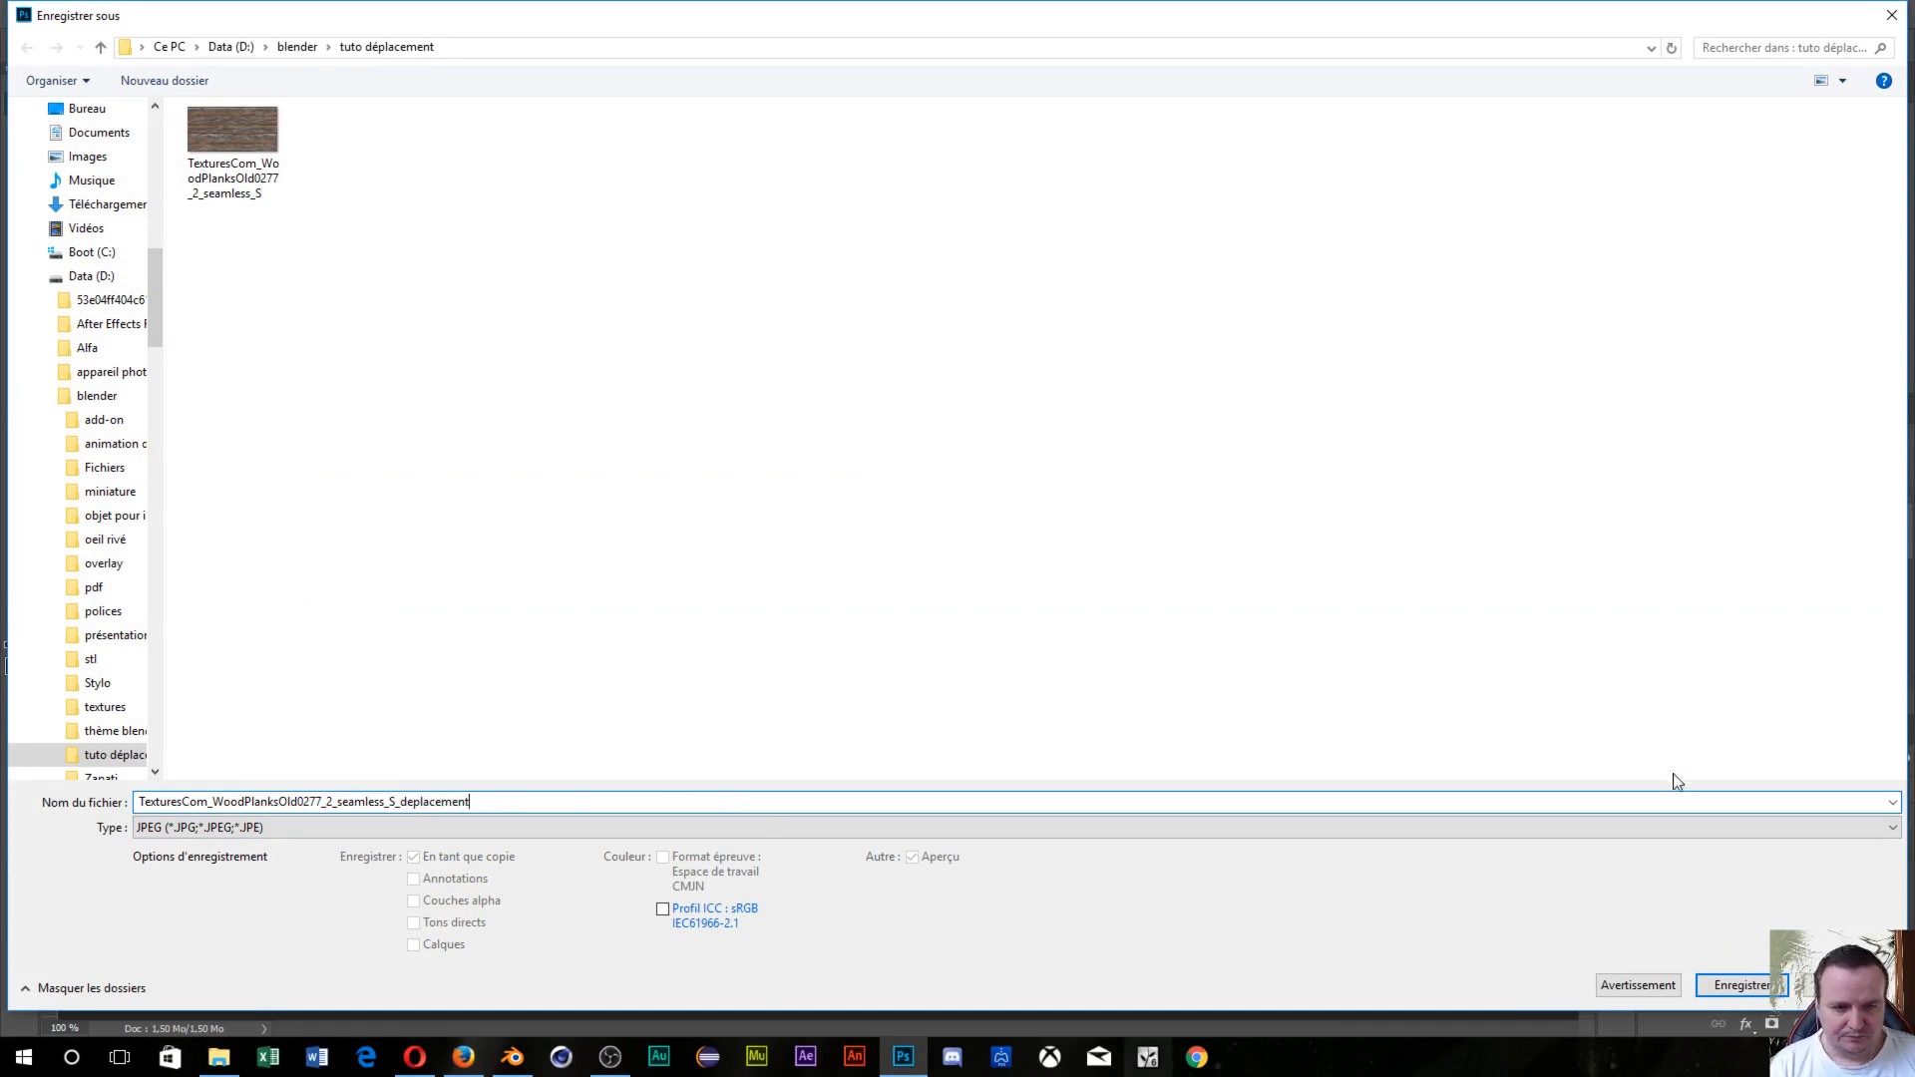
left_click(1751, 985)
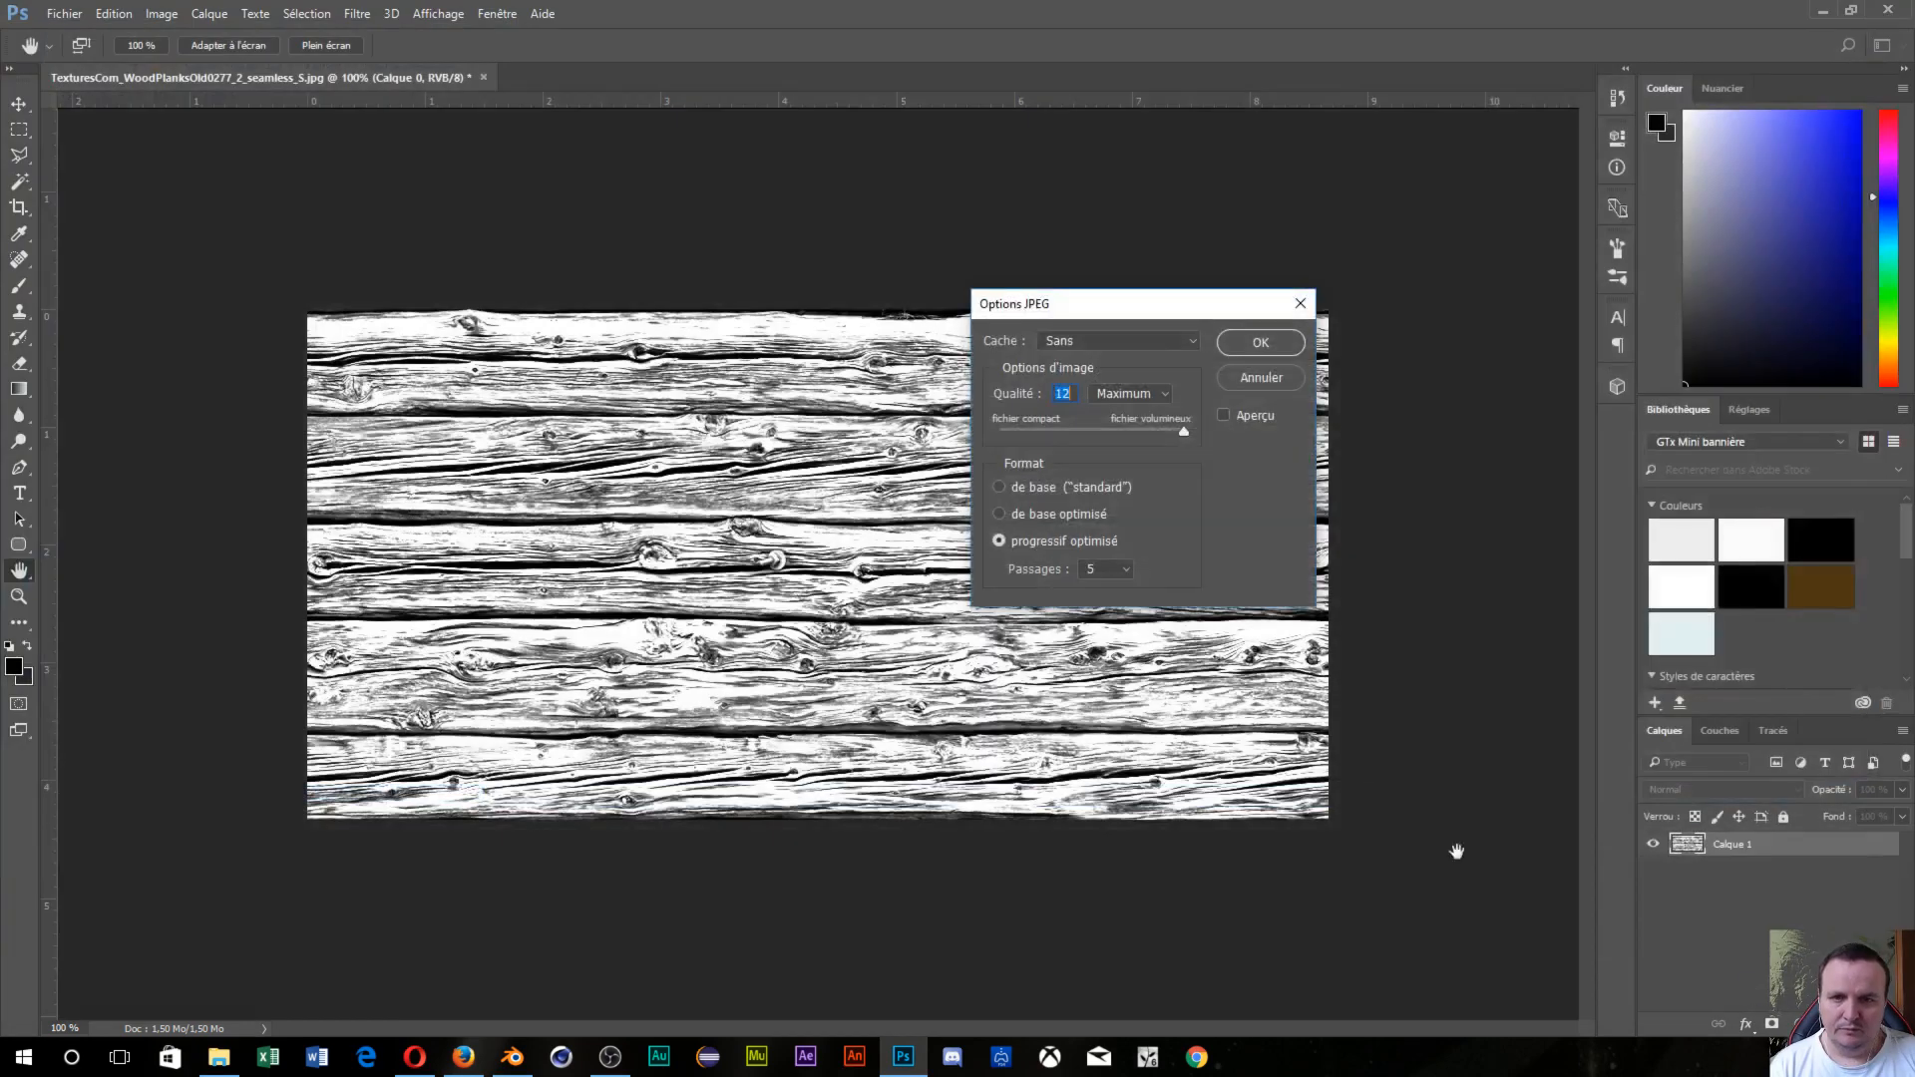
left_click(1260, 343)
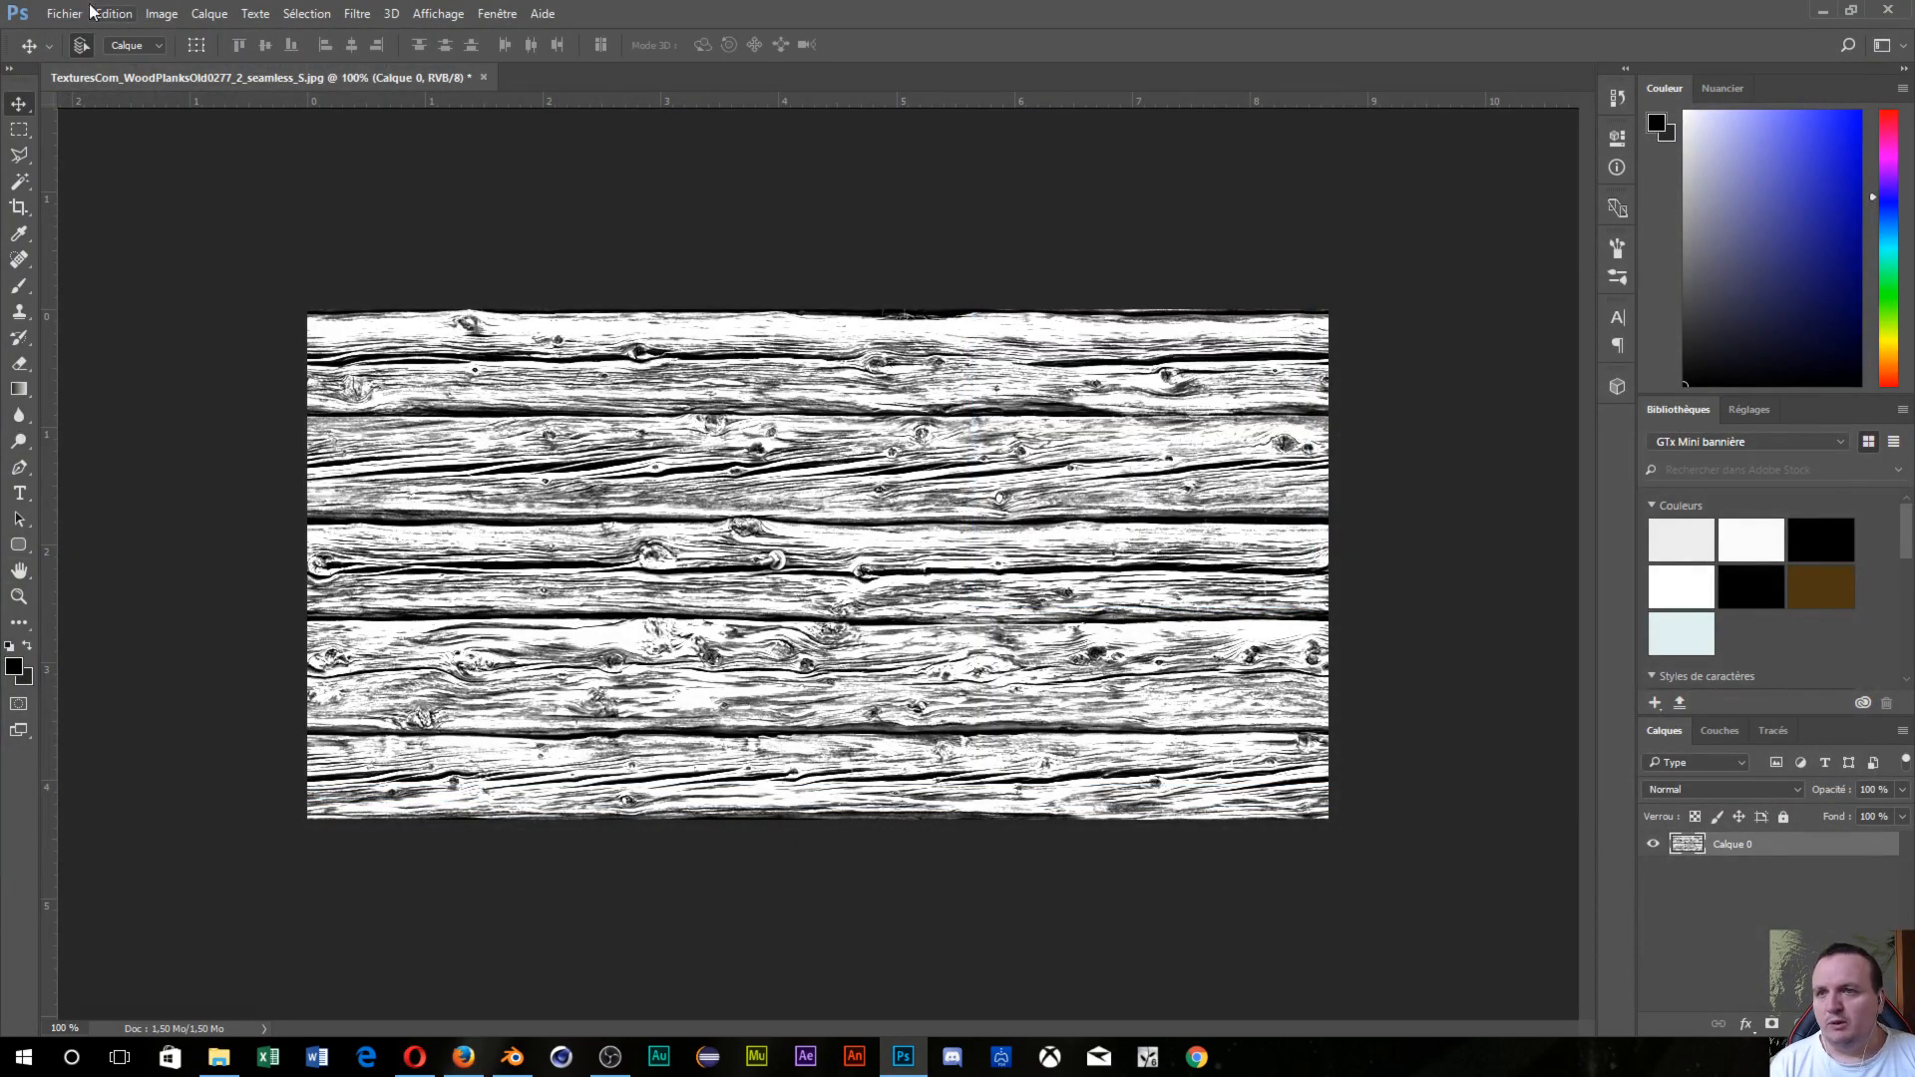
Confirm in Image Size that the texture measures 1024 × 512 pixels, then return to Blender.
left_click(158, 14)
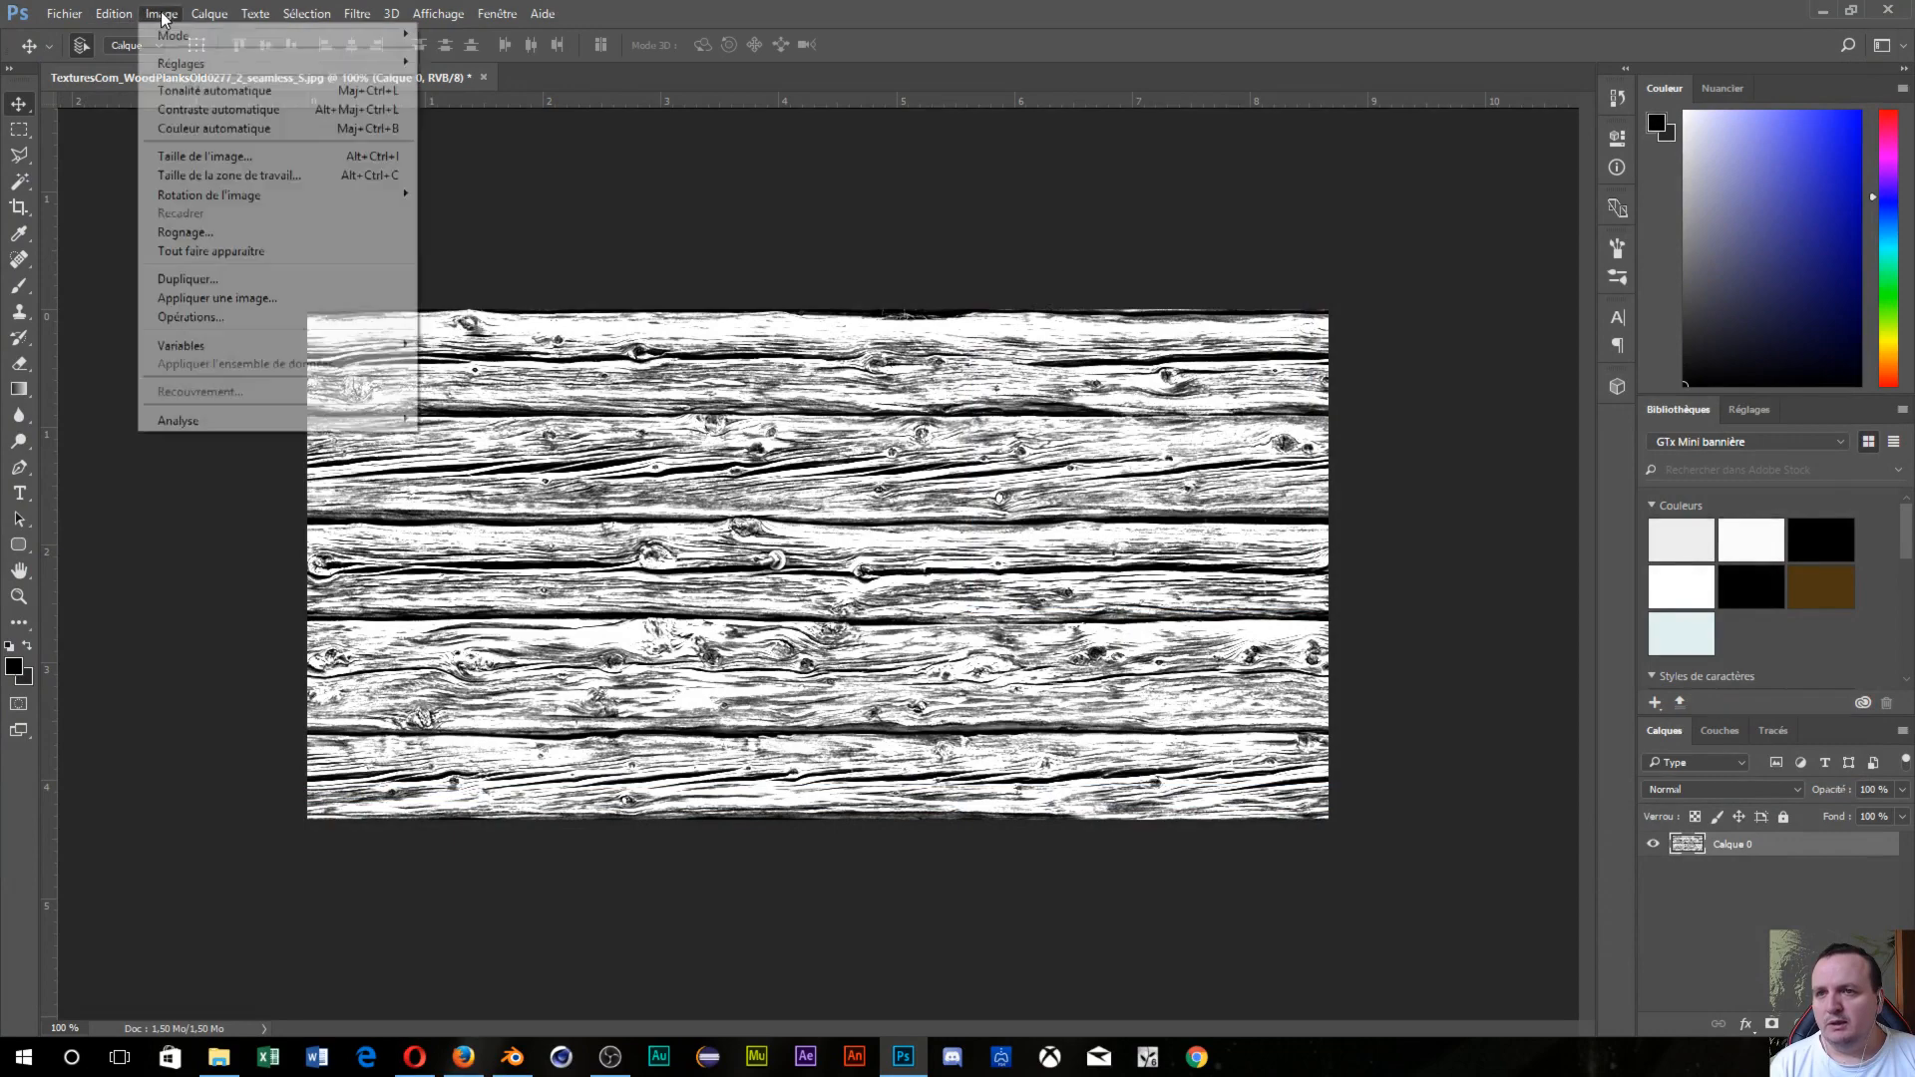
left_click(231, 160)
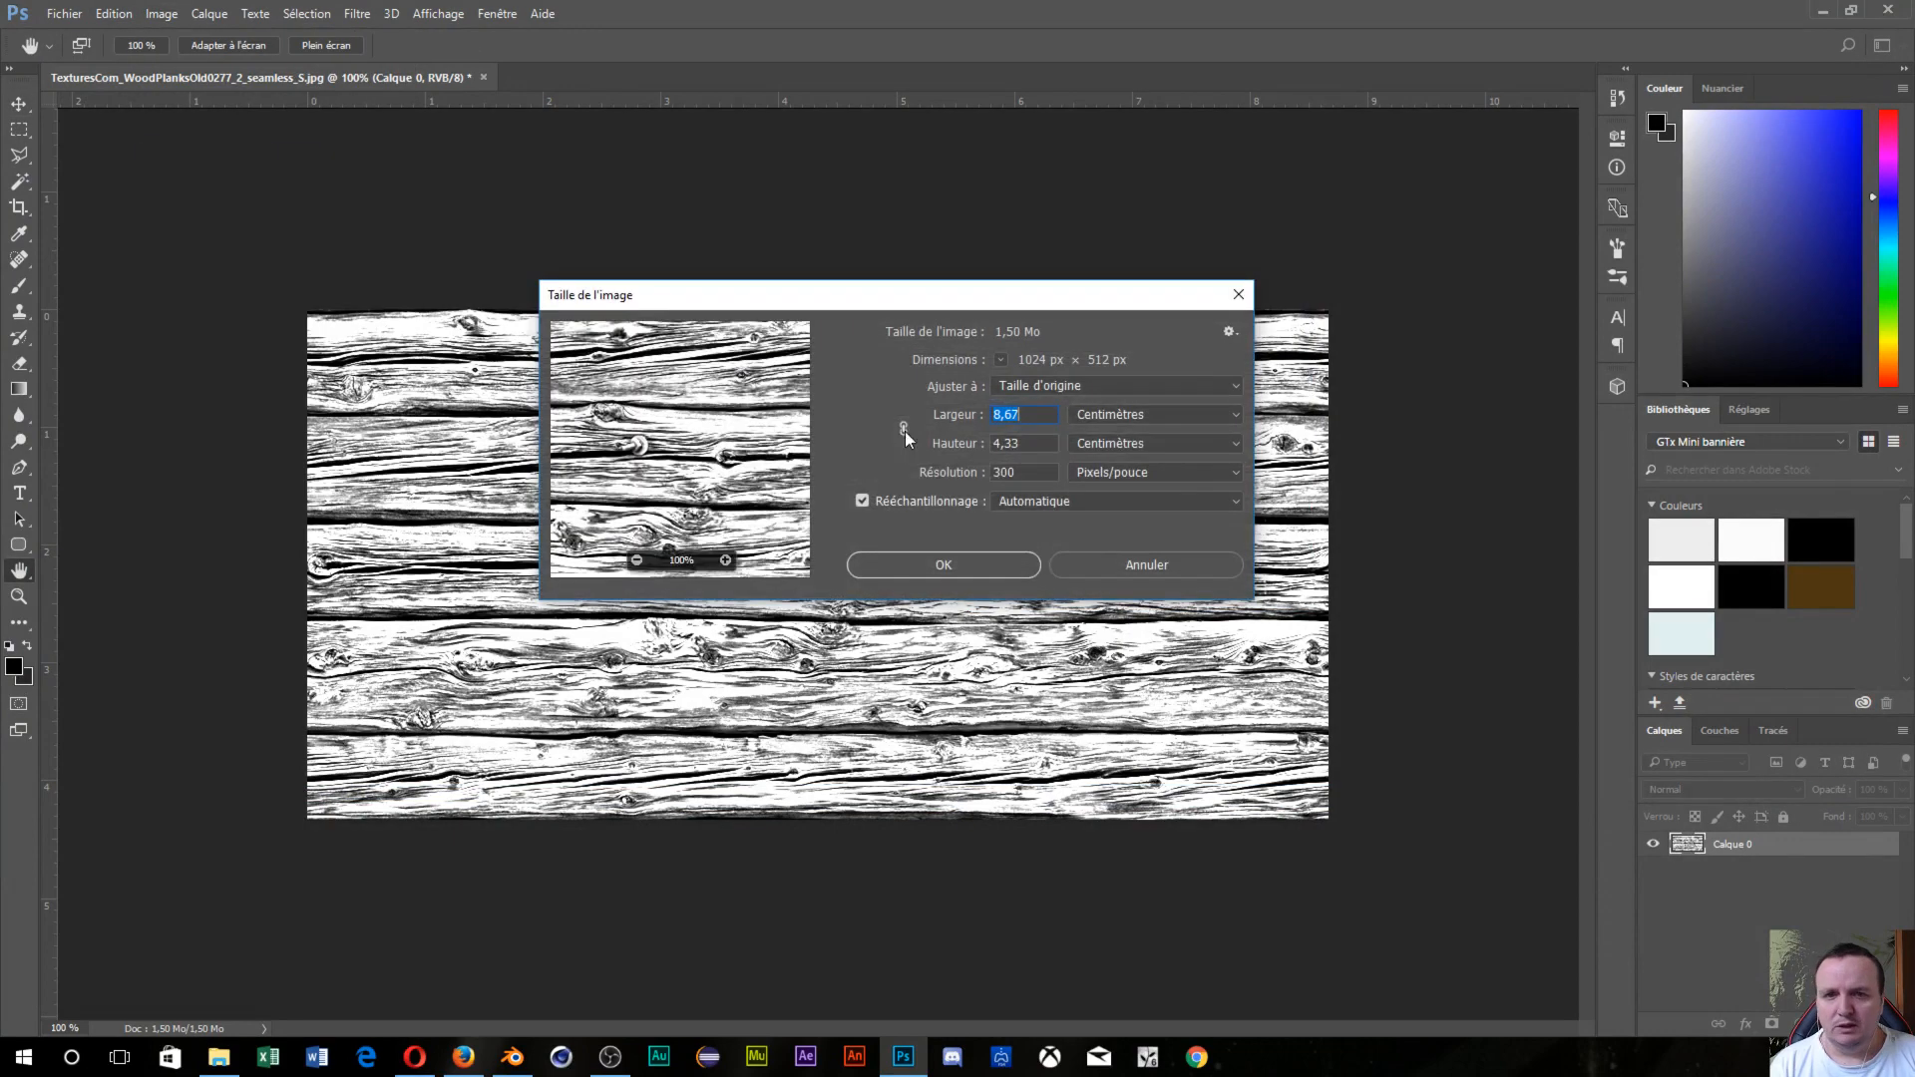
left_click(1129, 421)
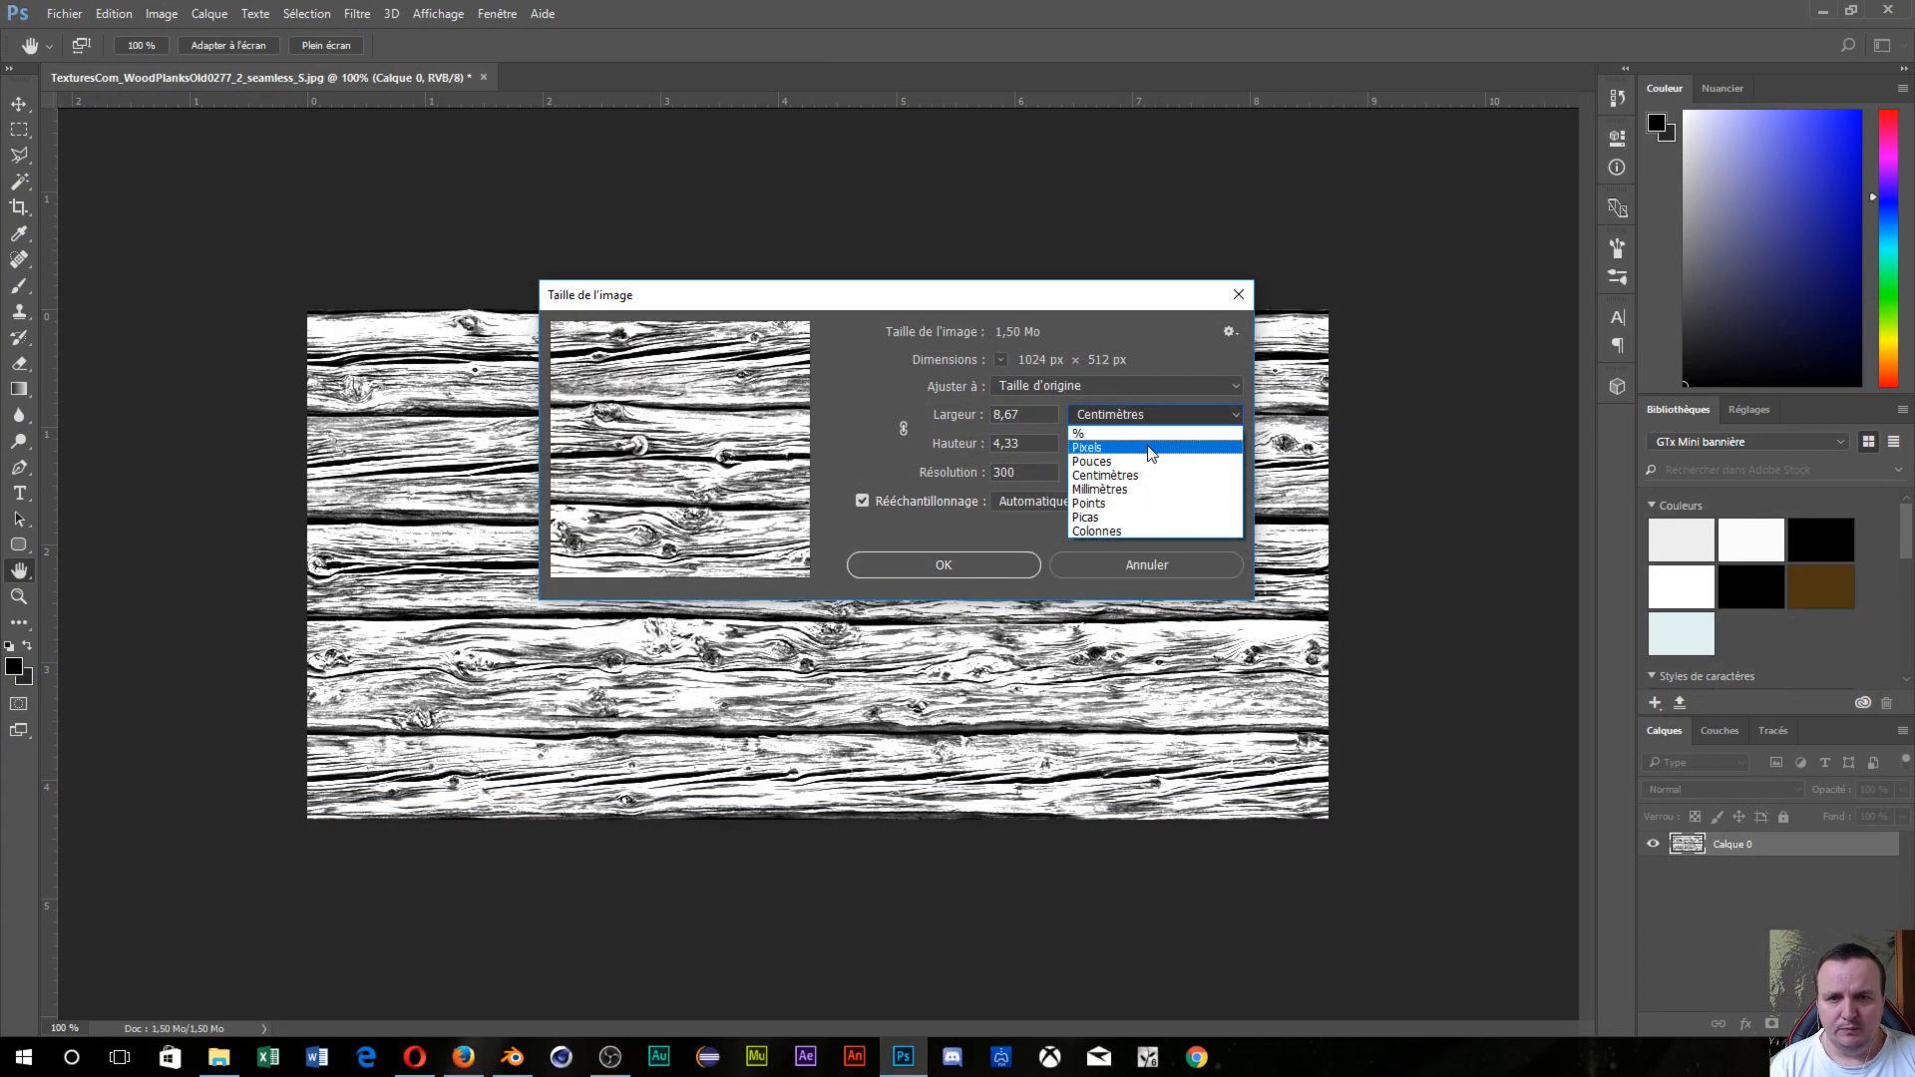
left_click(1147, 444)
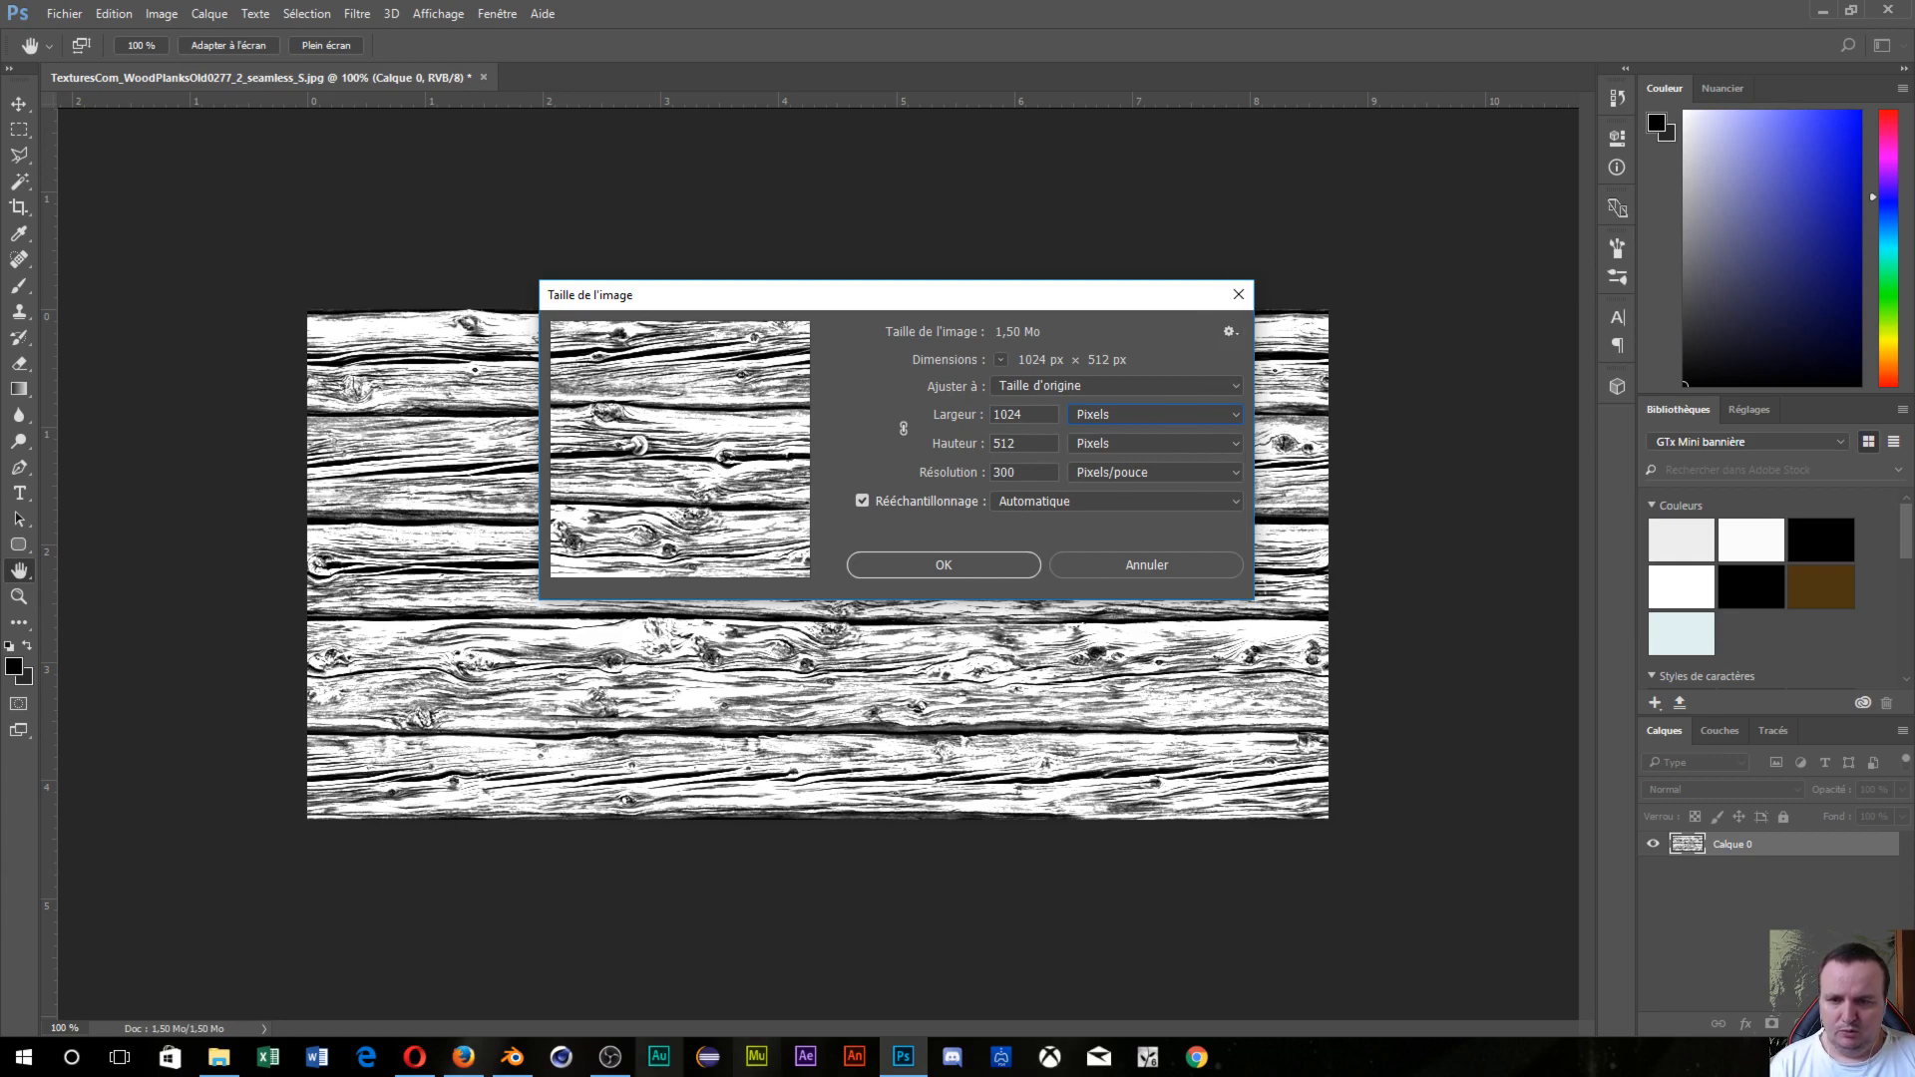
left_click(509, 1064)
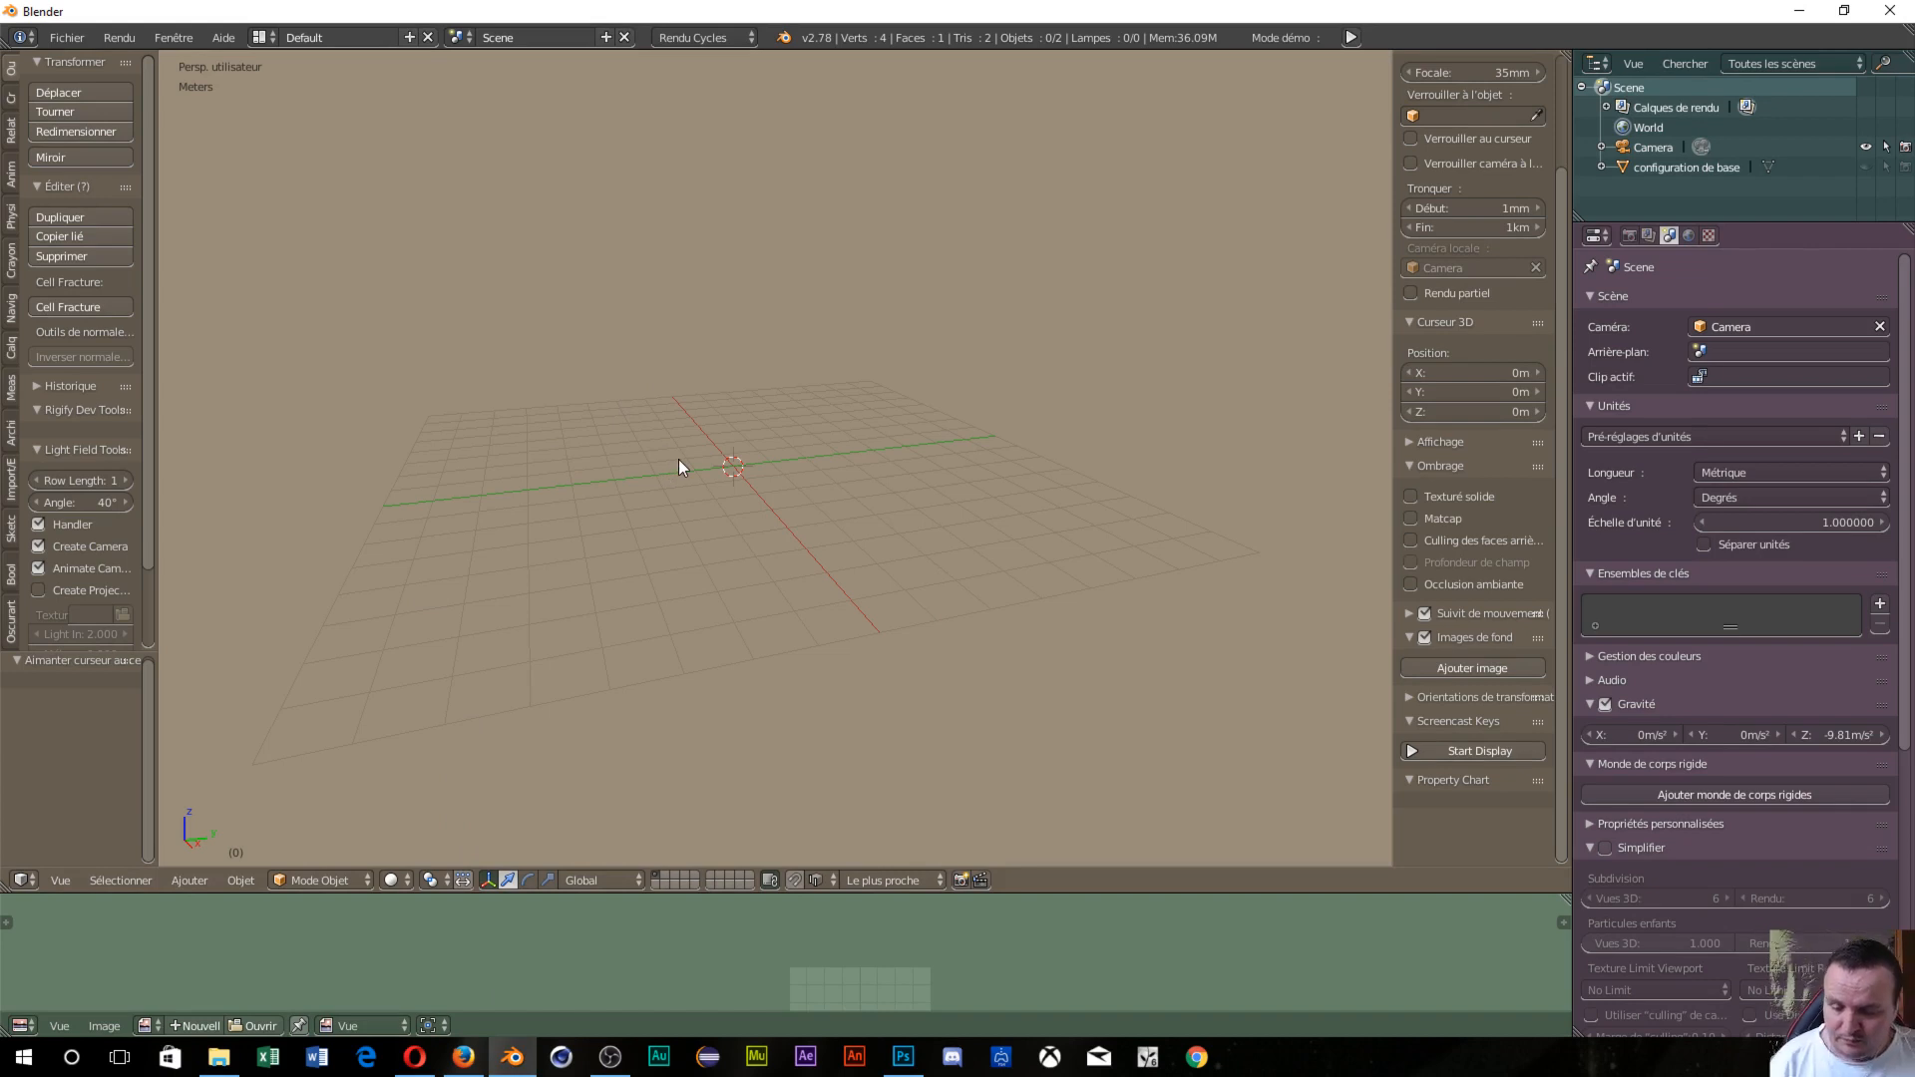
Add a plane at the scene origin and show performed actions on screen.
key("shift+a")
mouse_move(678, 460)
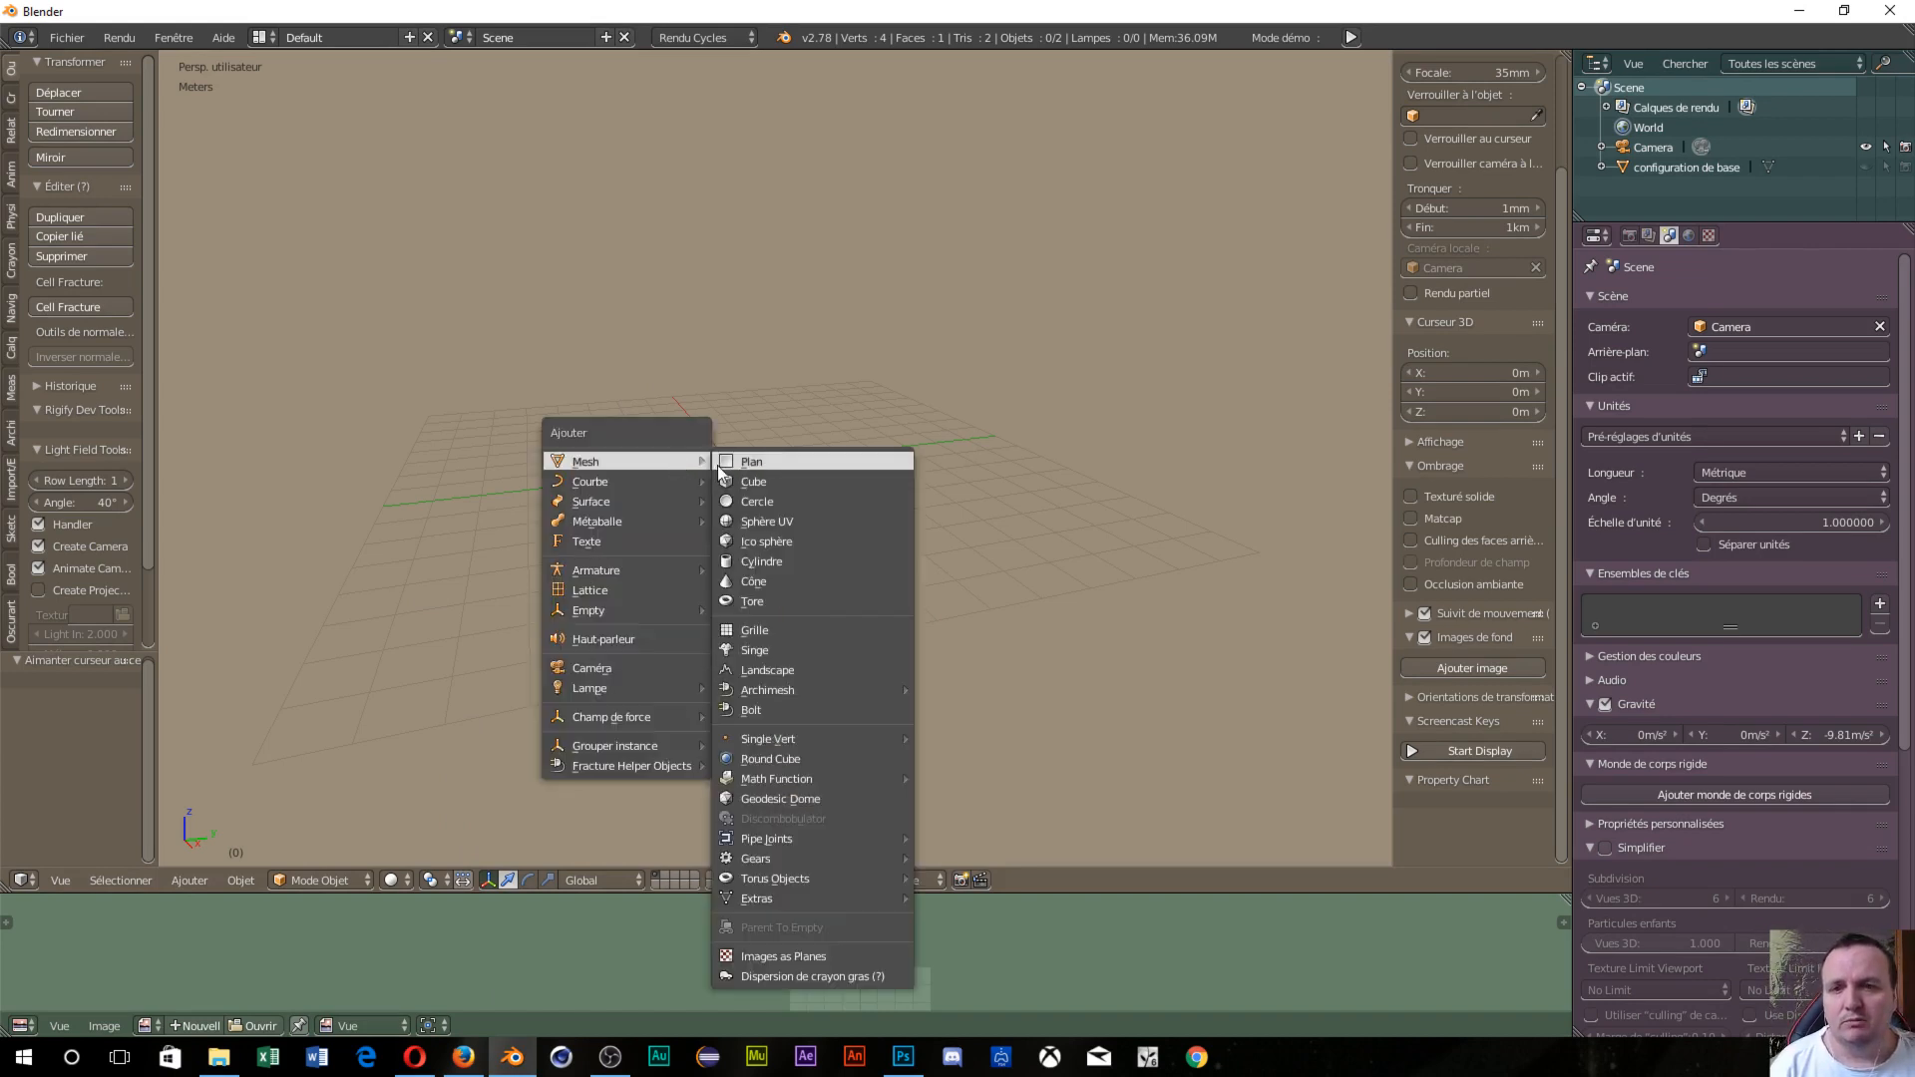
left_click(743, 463)
scroll(1527, 758, "down", 4)
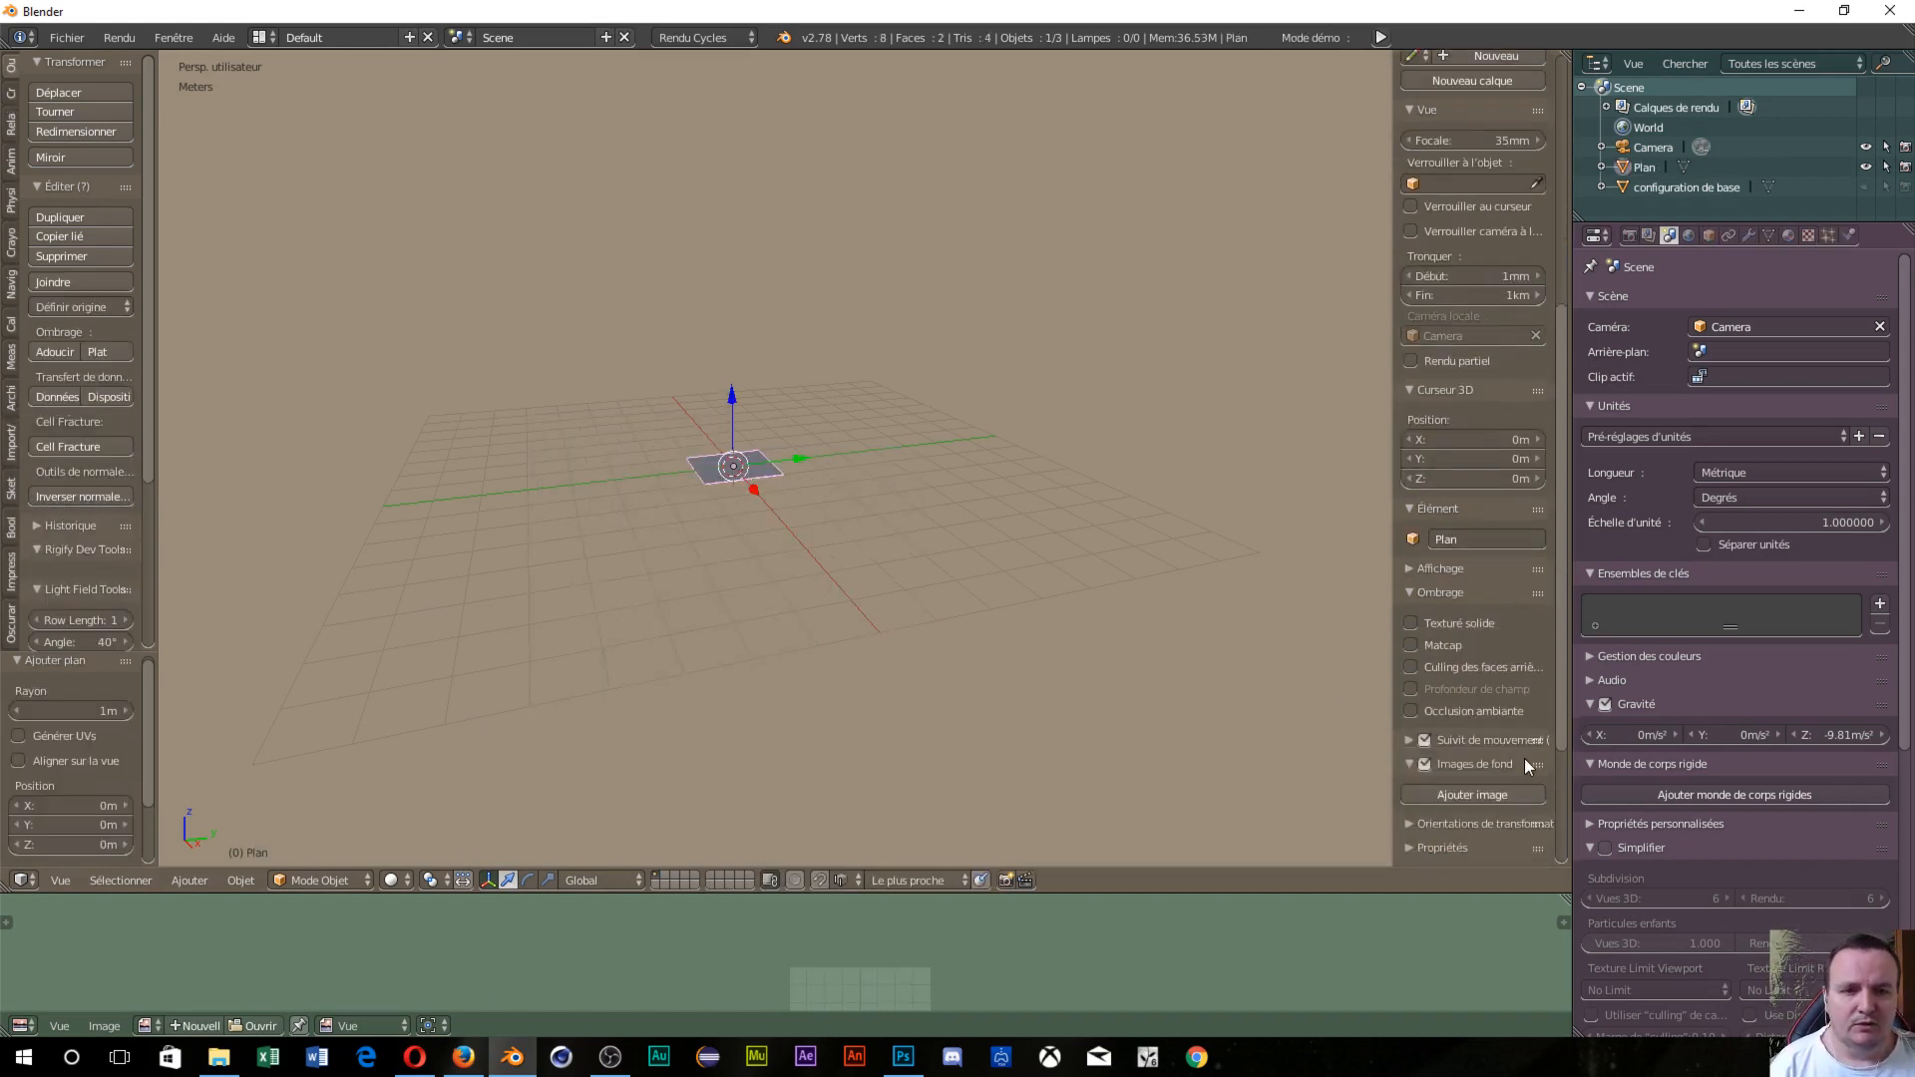
left_click(1437, 702)
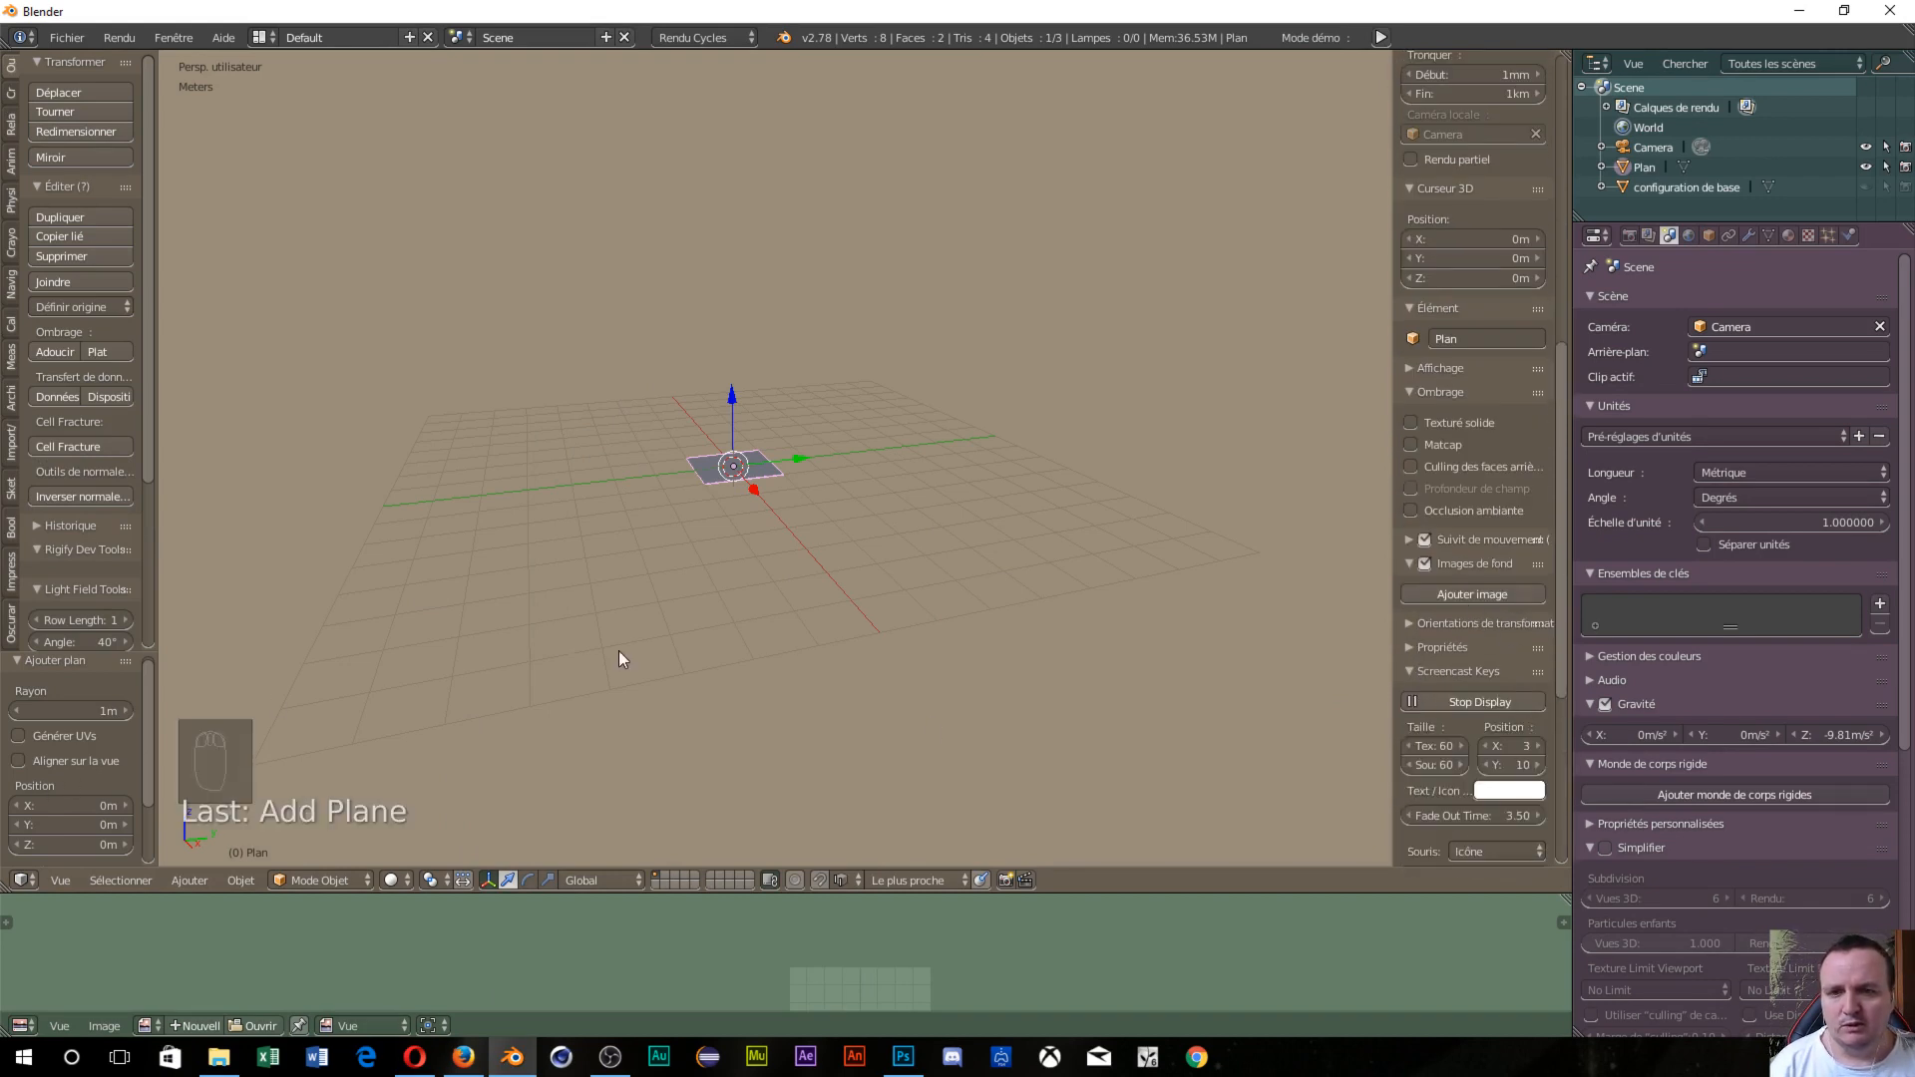
Set the plane's X dimension to 4 m and enlarge the lower image editor area.
scroll(618, 651, "up", 2)
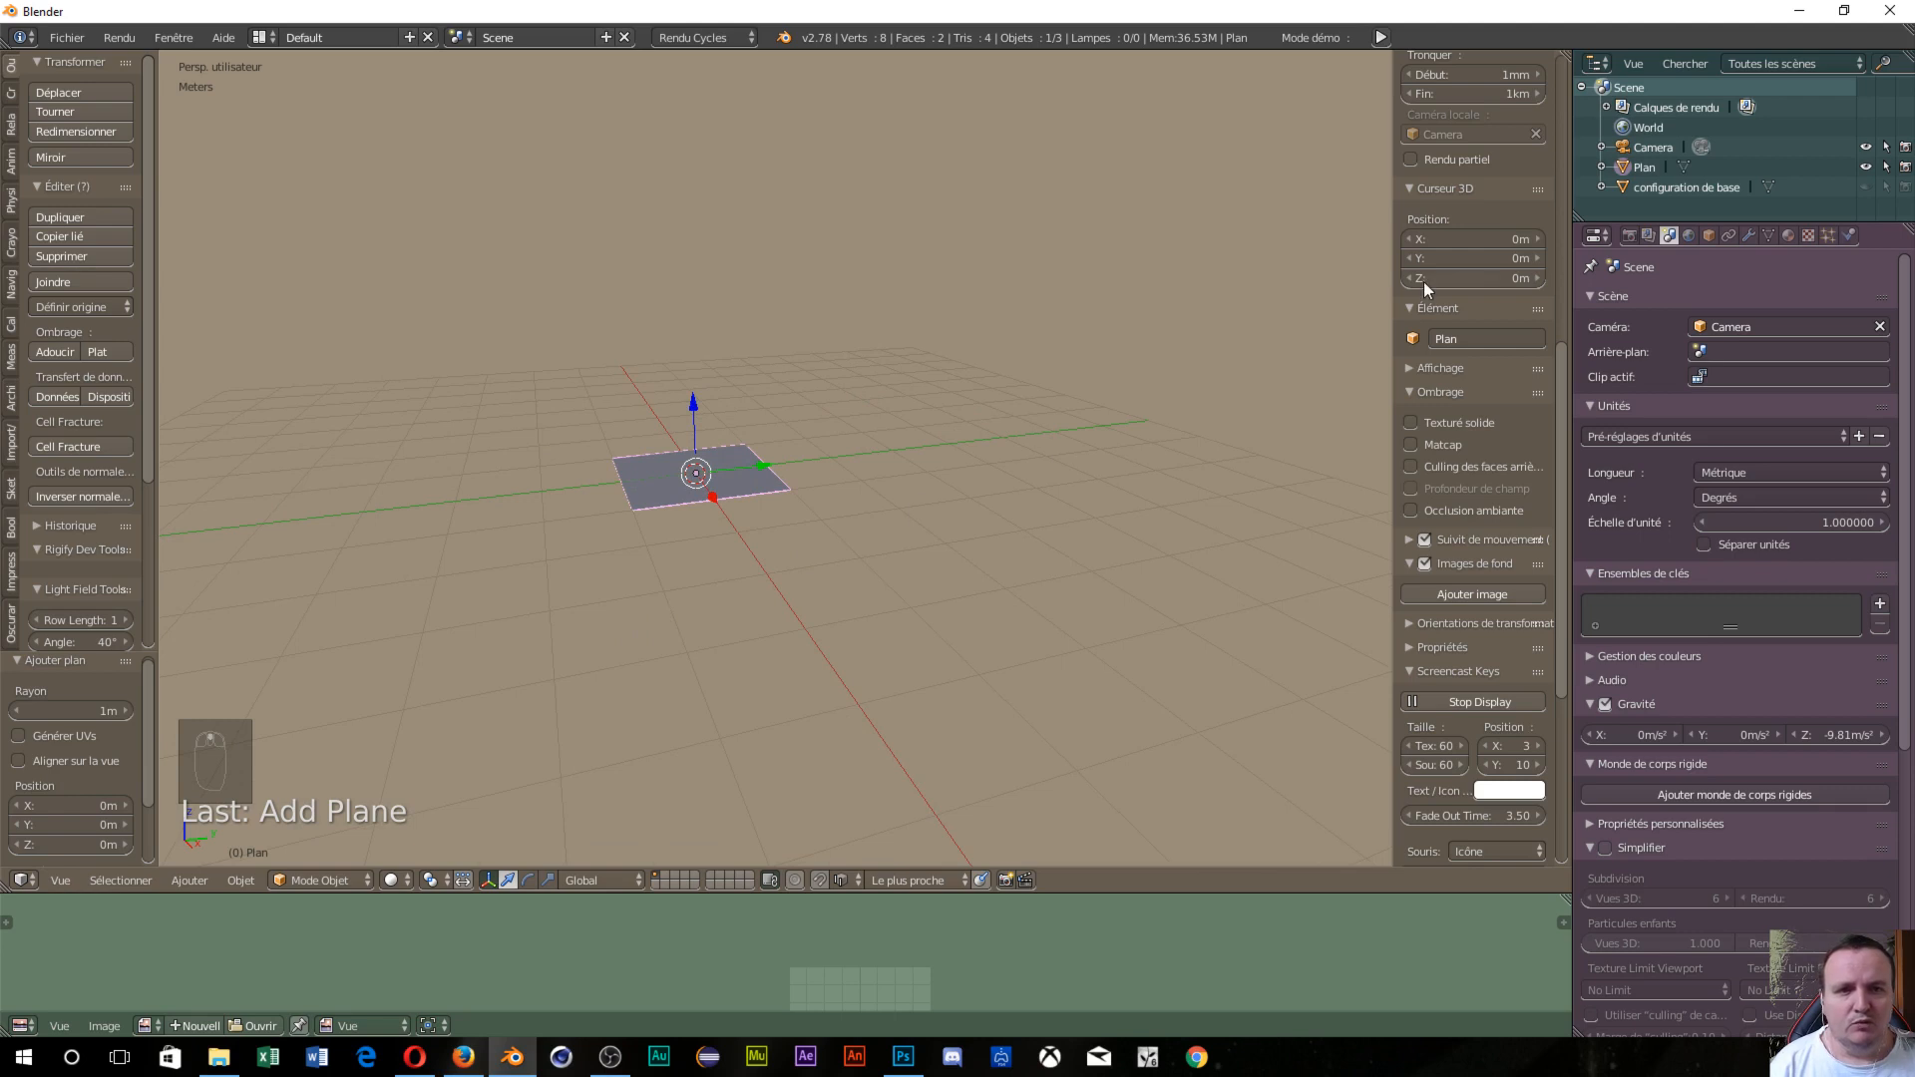
scroll(1491, 265, "up", 4)
scroll(1487, 251, "up", 8)
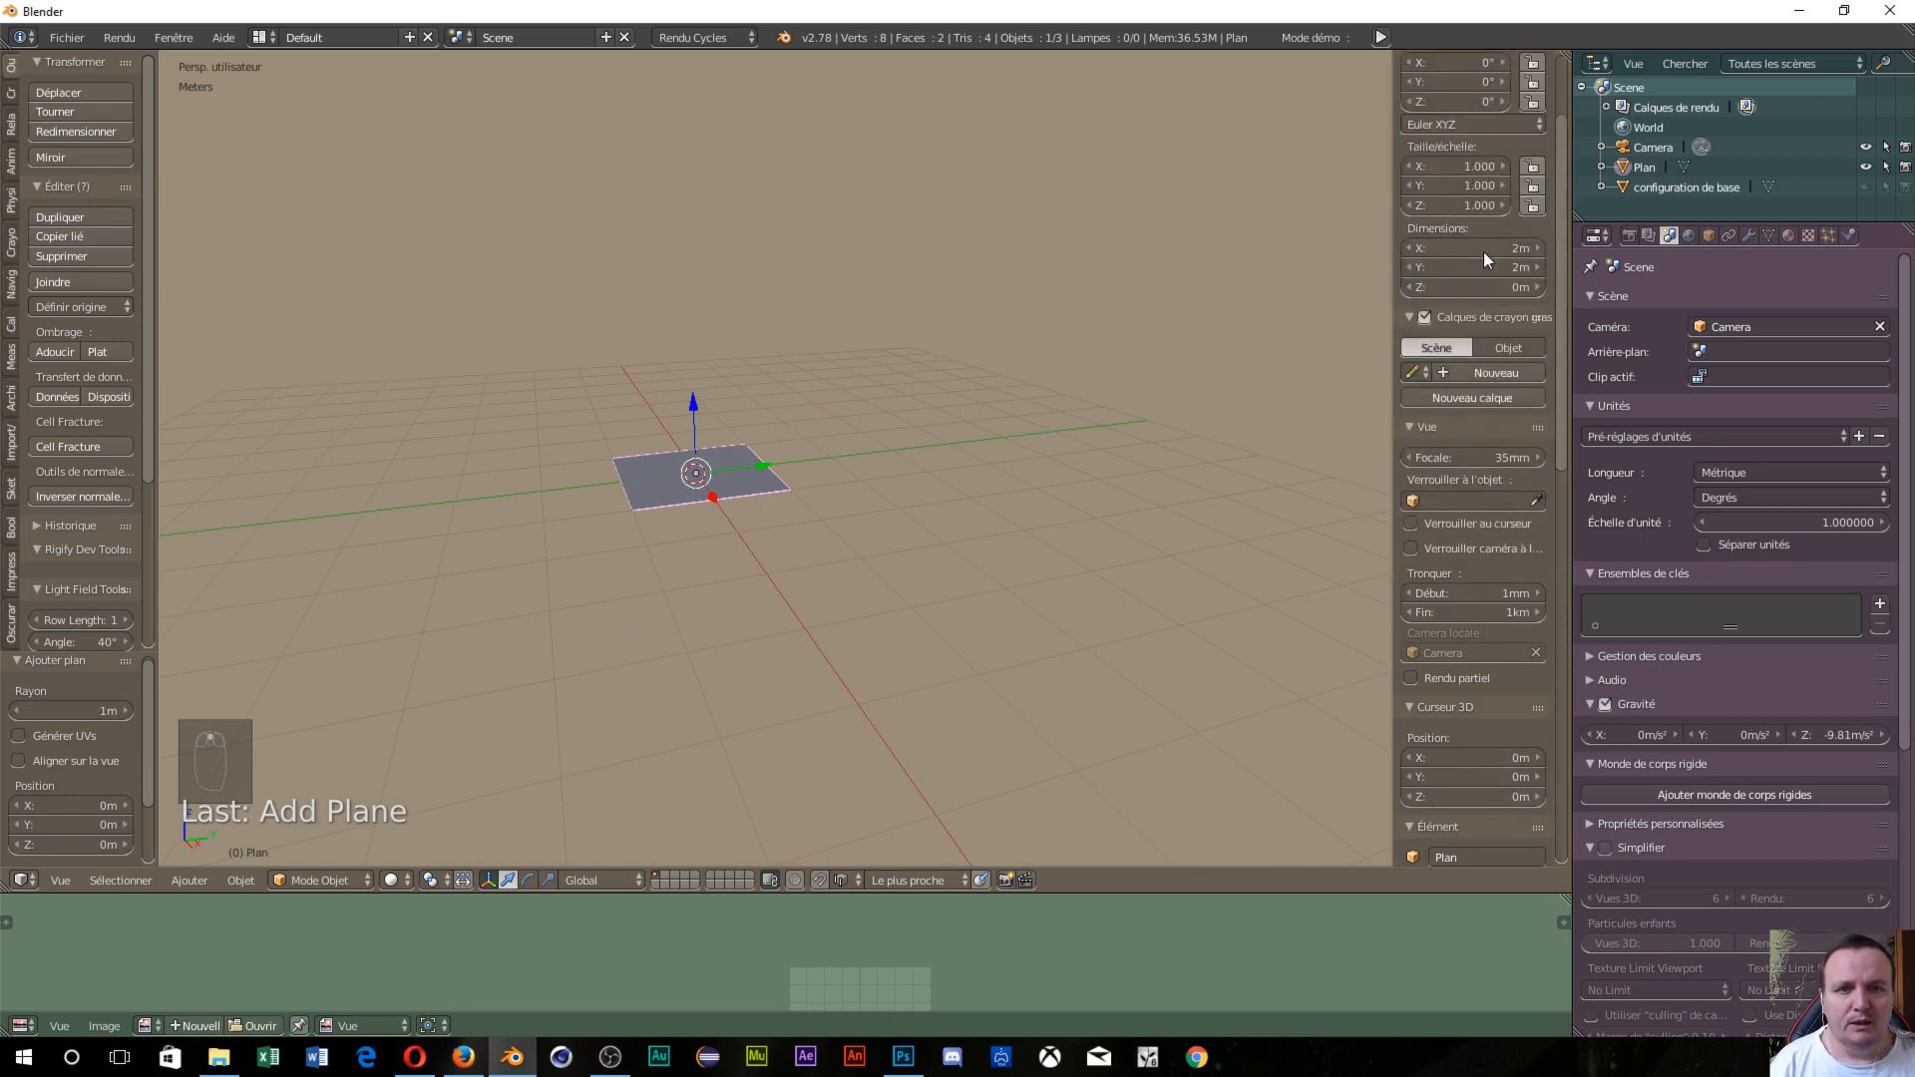
left_click(1482, 252)
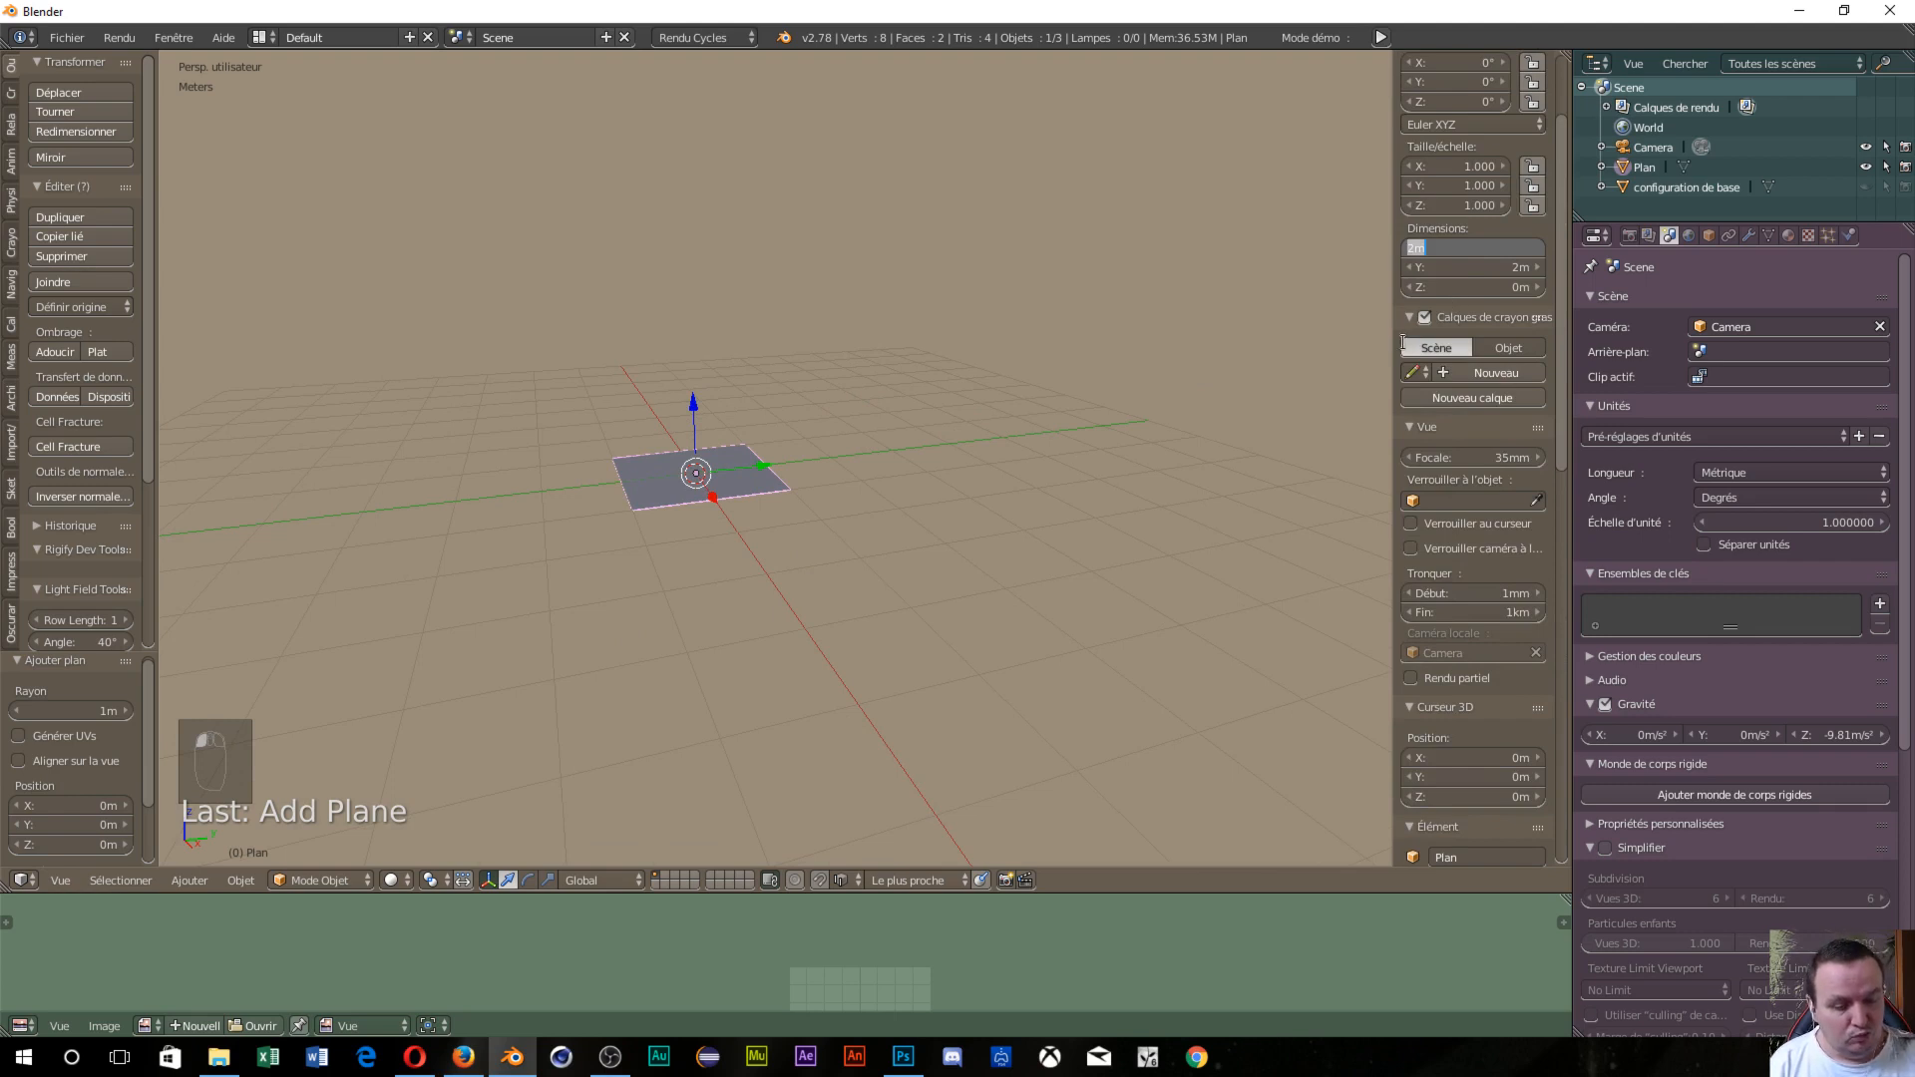
type("4")
key("Return")
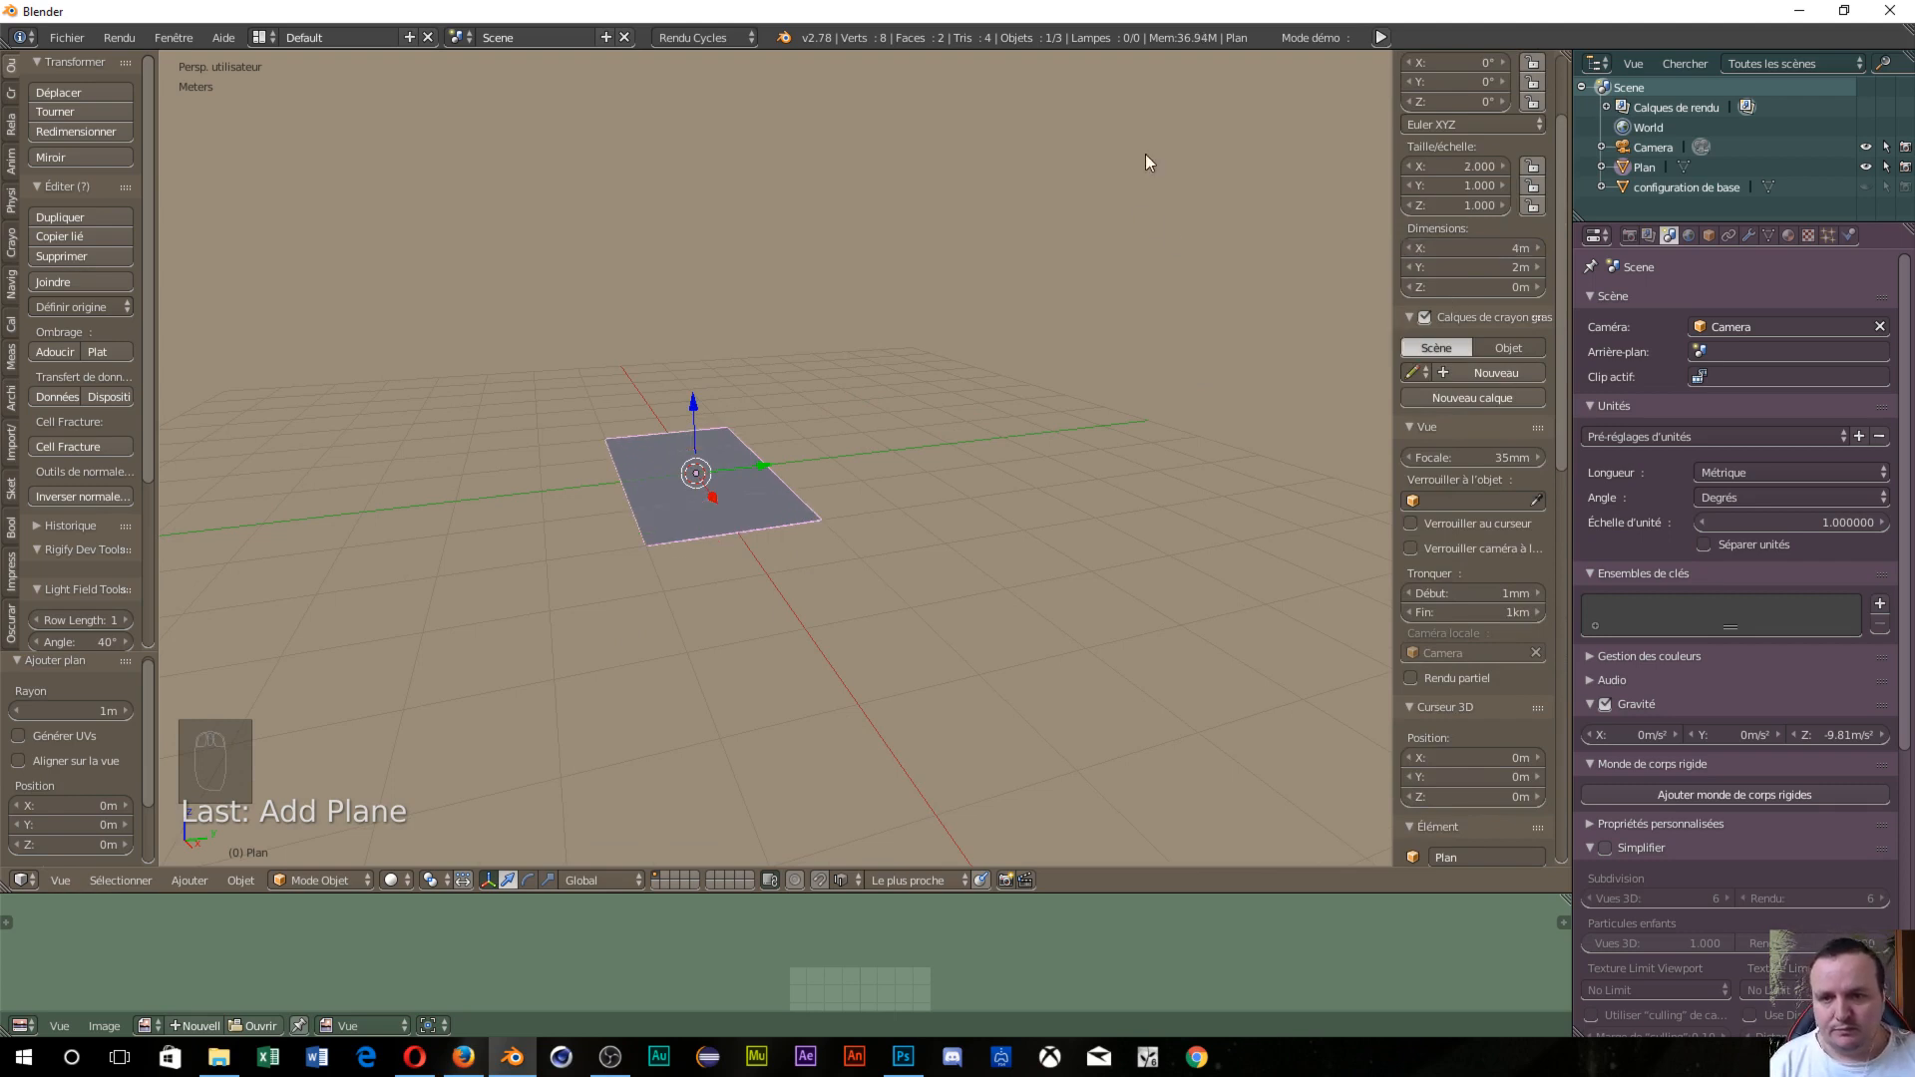
middle_click_drag(632, 628, 823, 787)
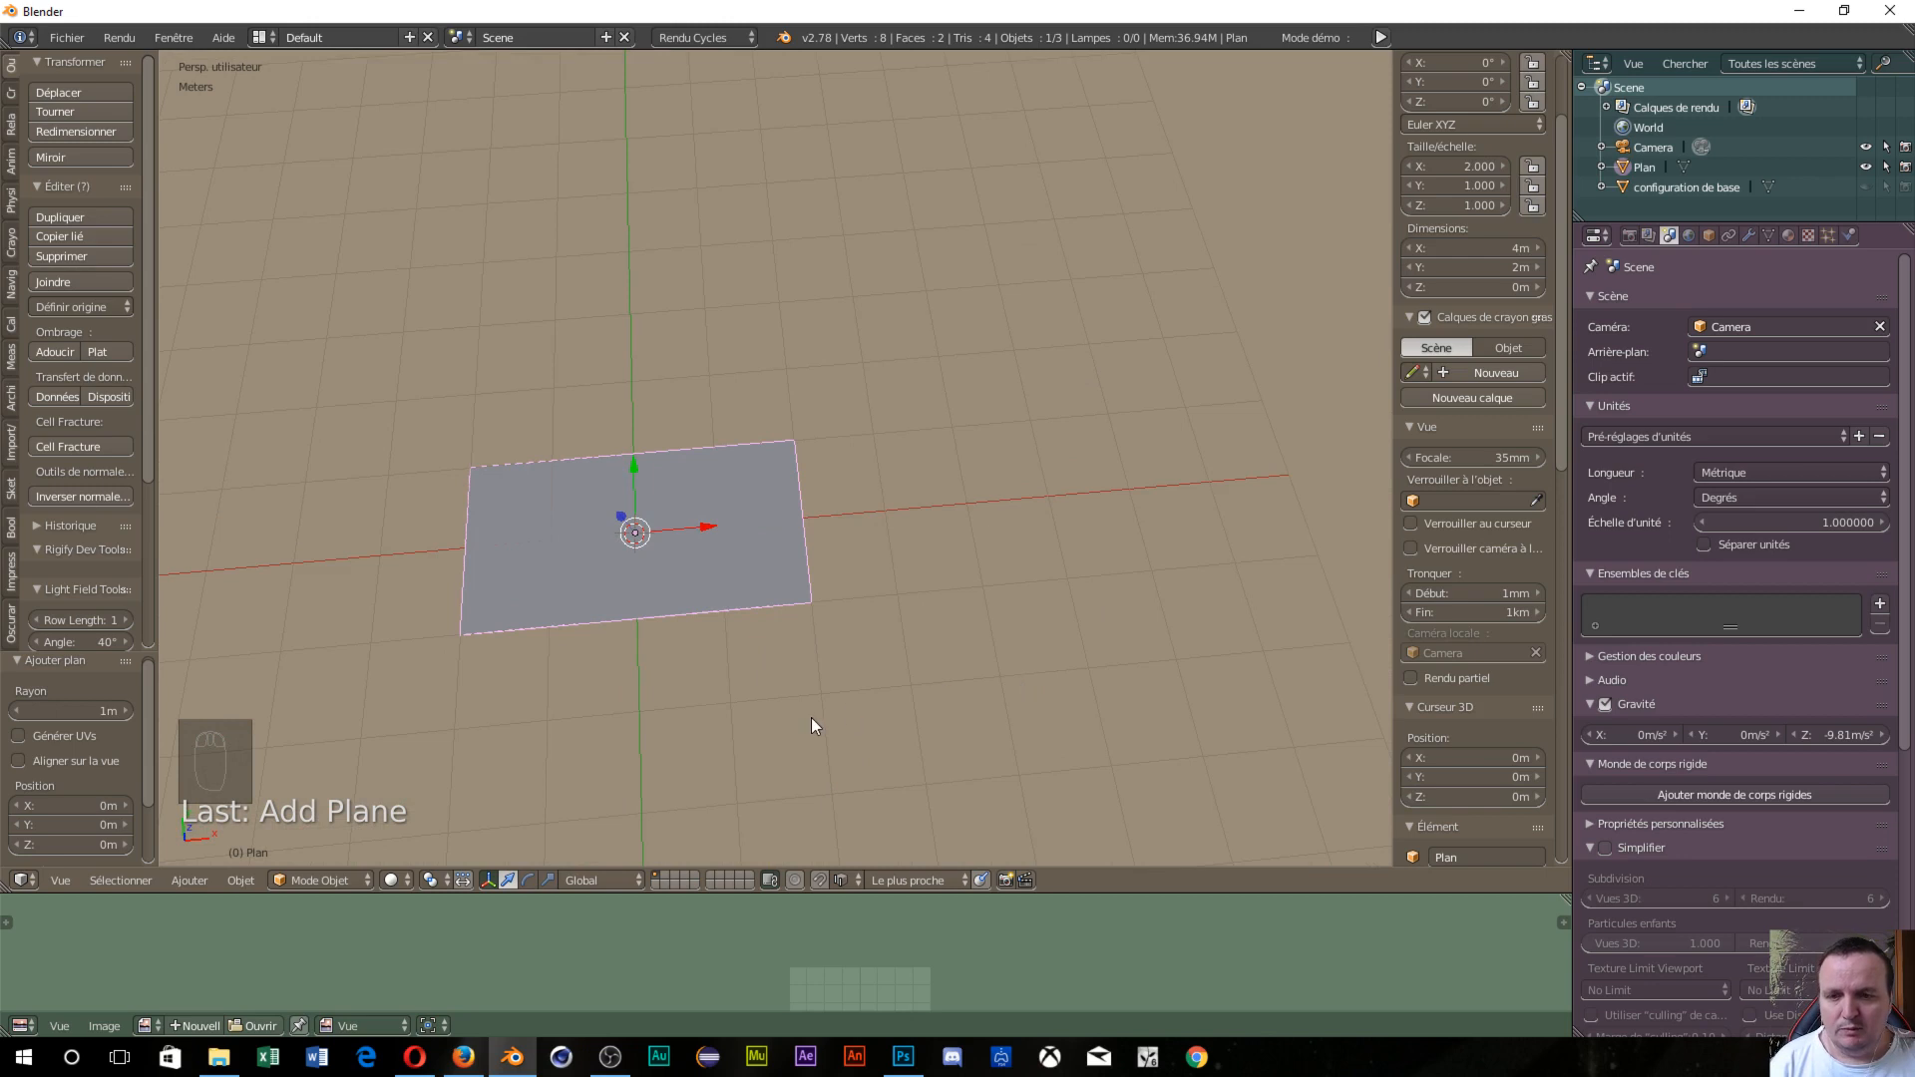
middle_click_drag(813, 725, 731, 937)
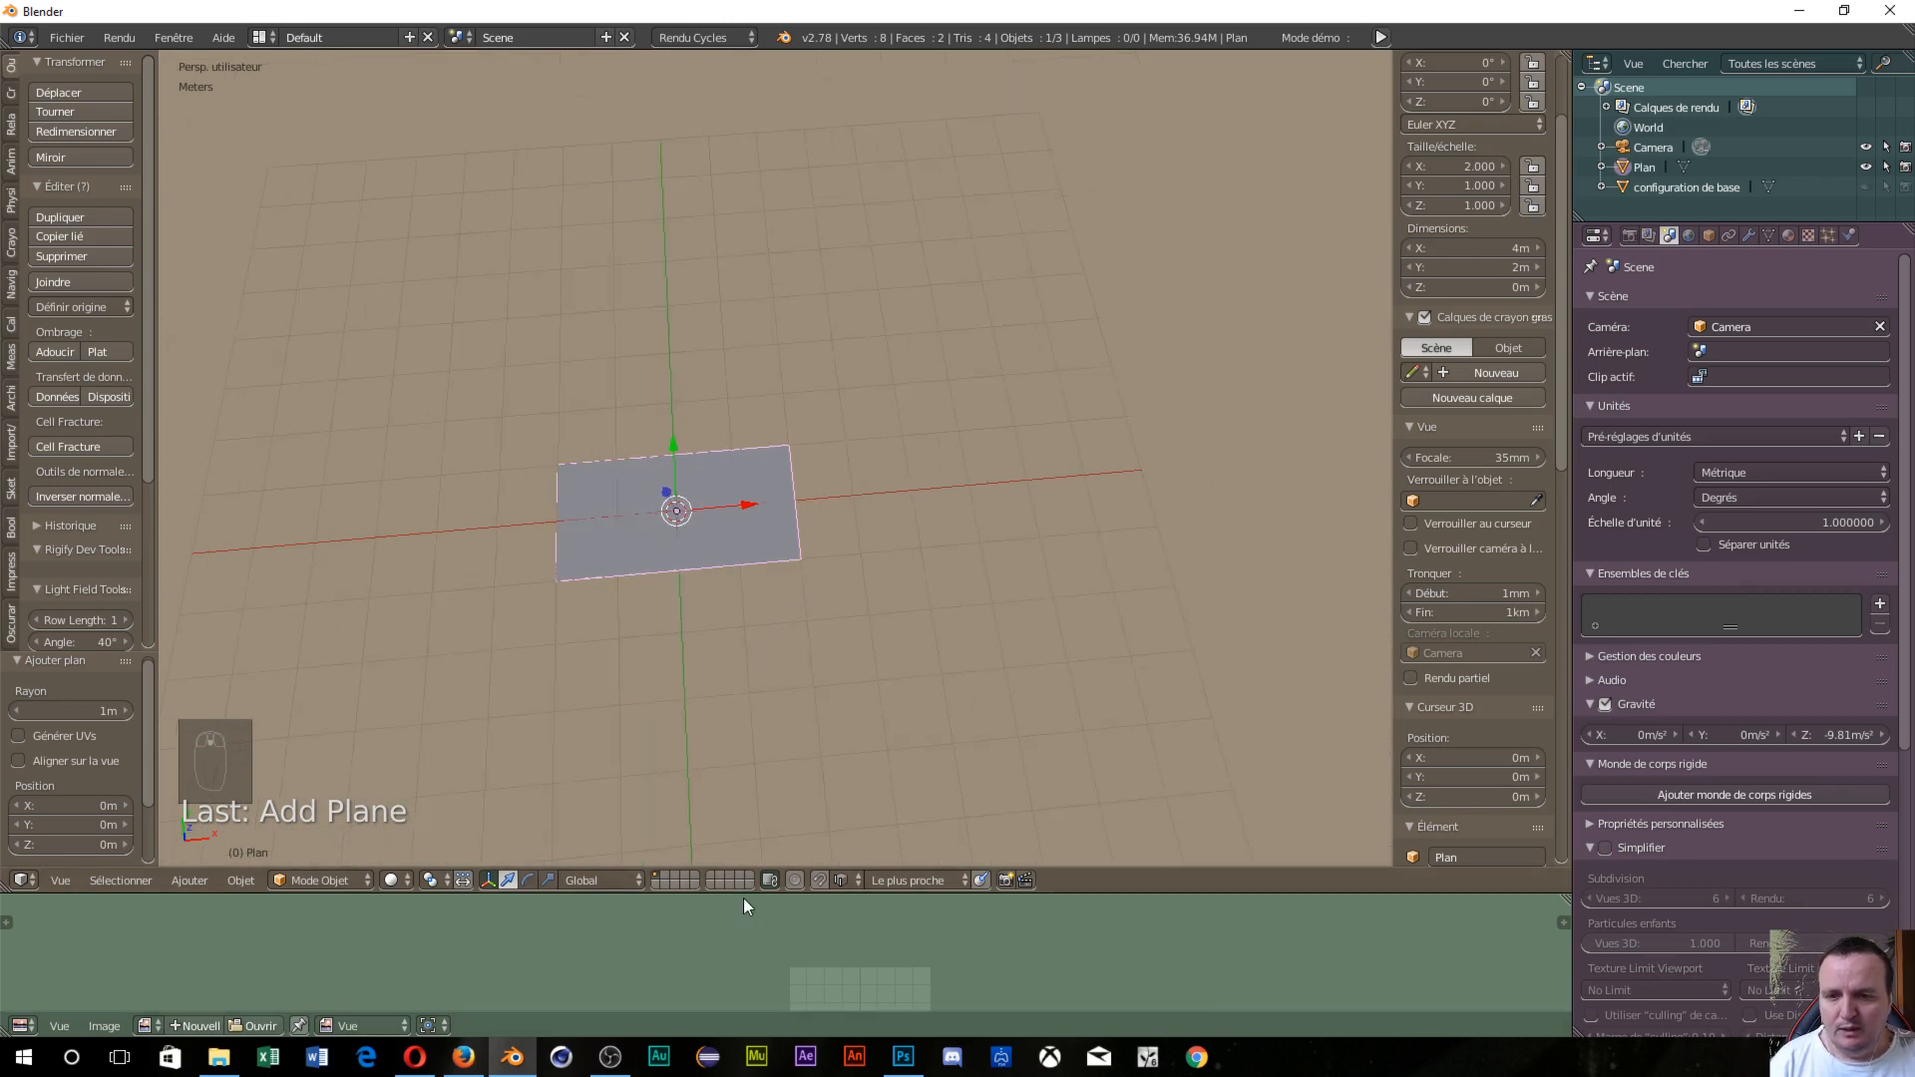
left_click_drag(744, 893, 793, 730)
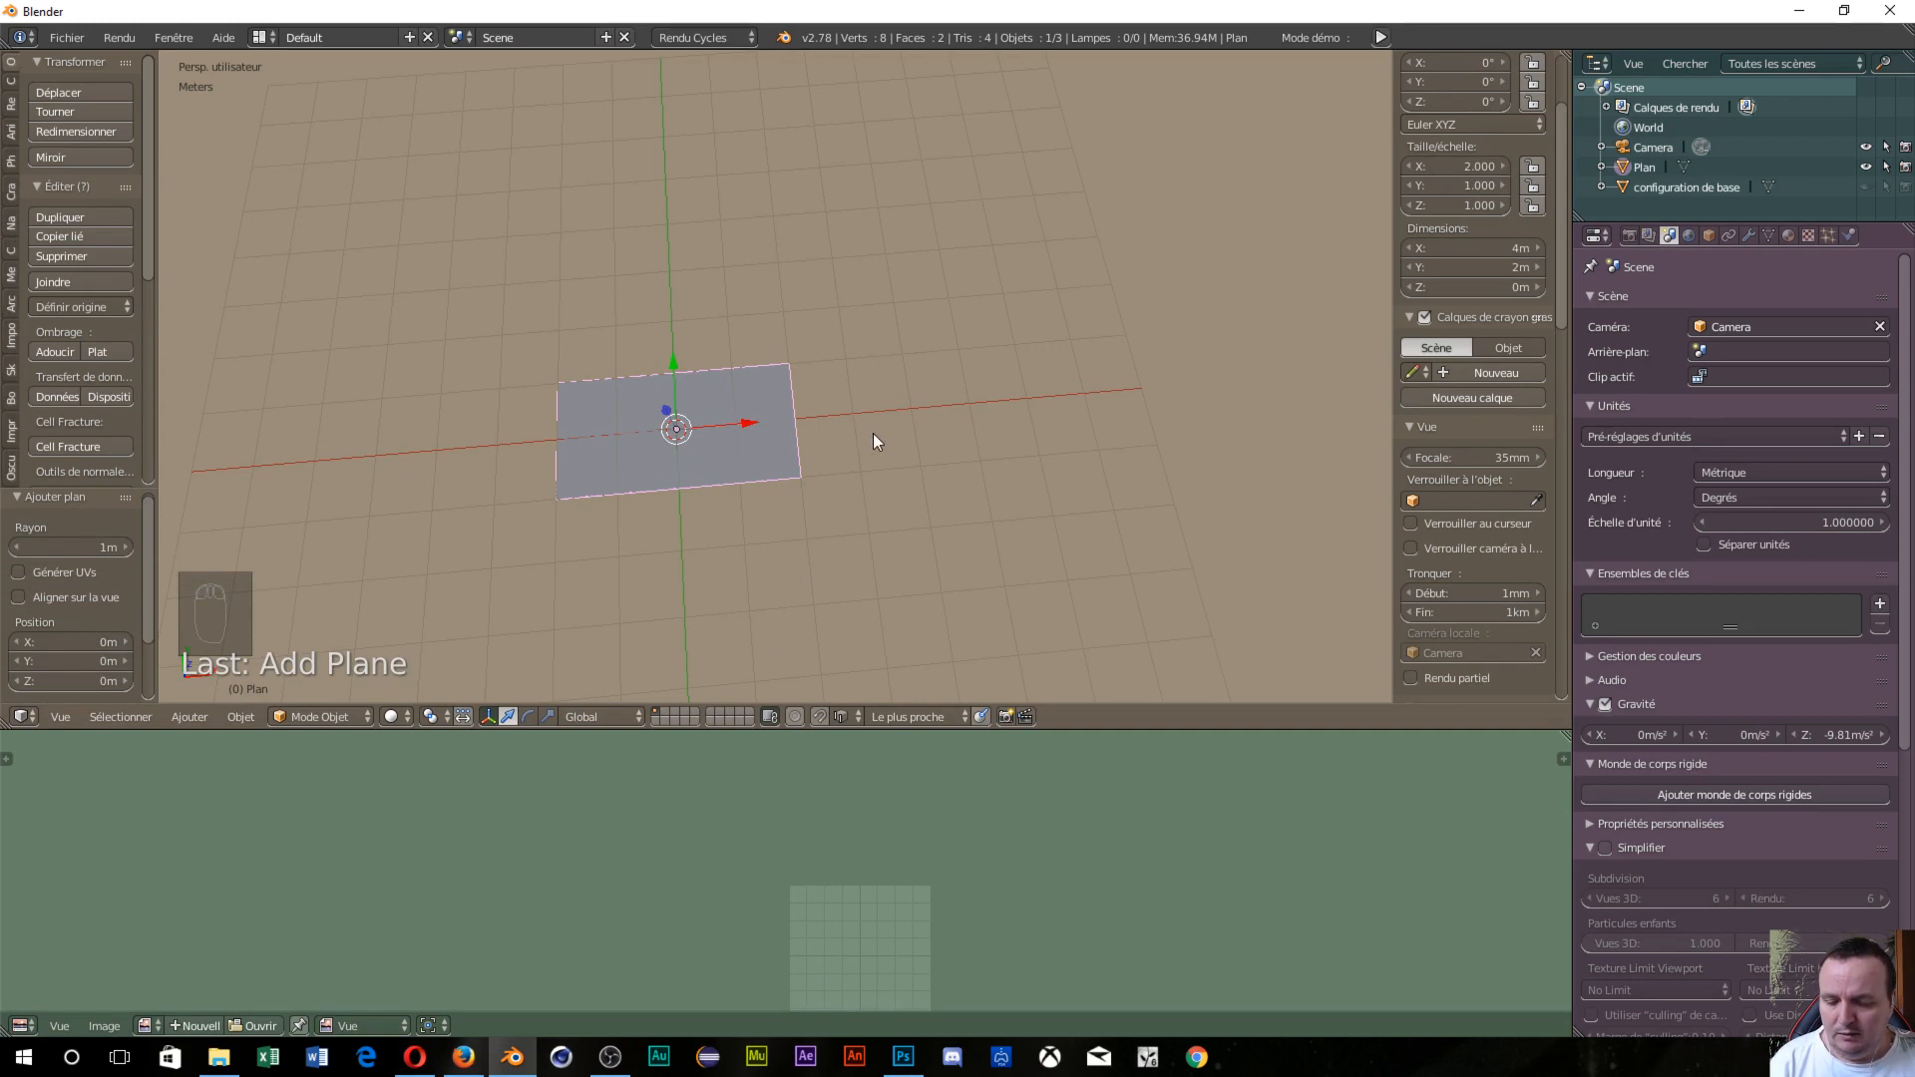
Select the whole plane in Edit Mode and unwrap it with Déplier.
key("Tab")
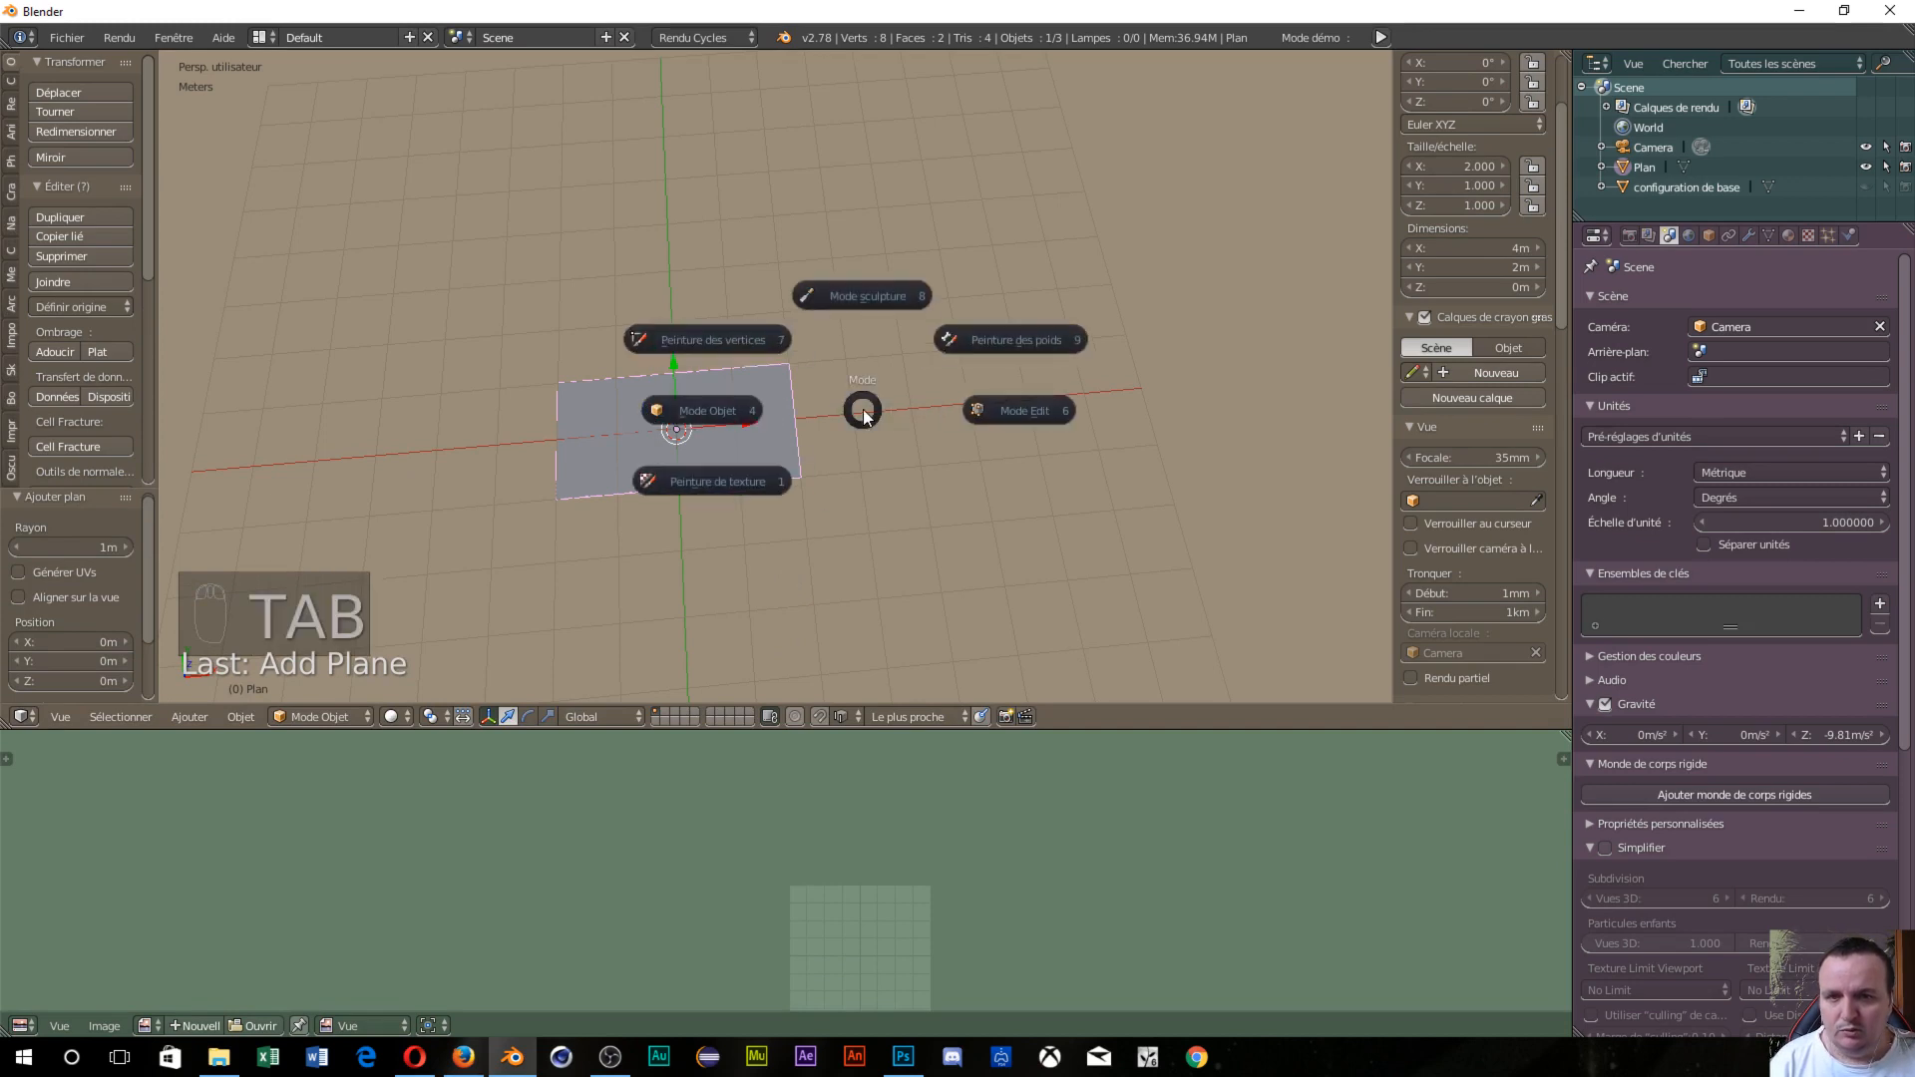
left_click(995, 417)
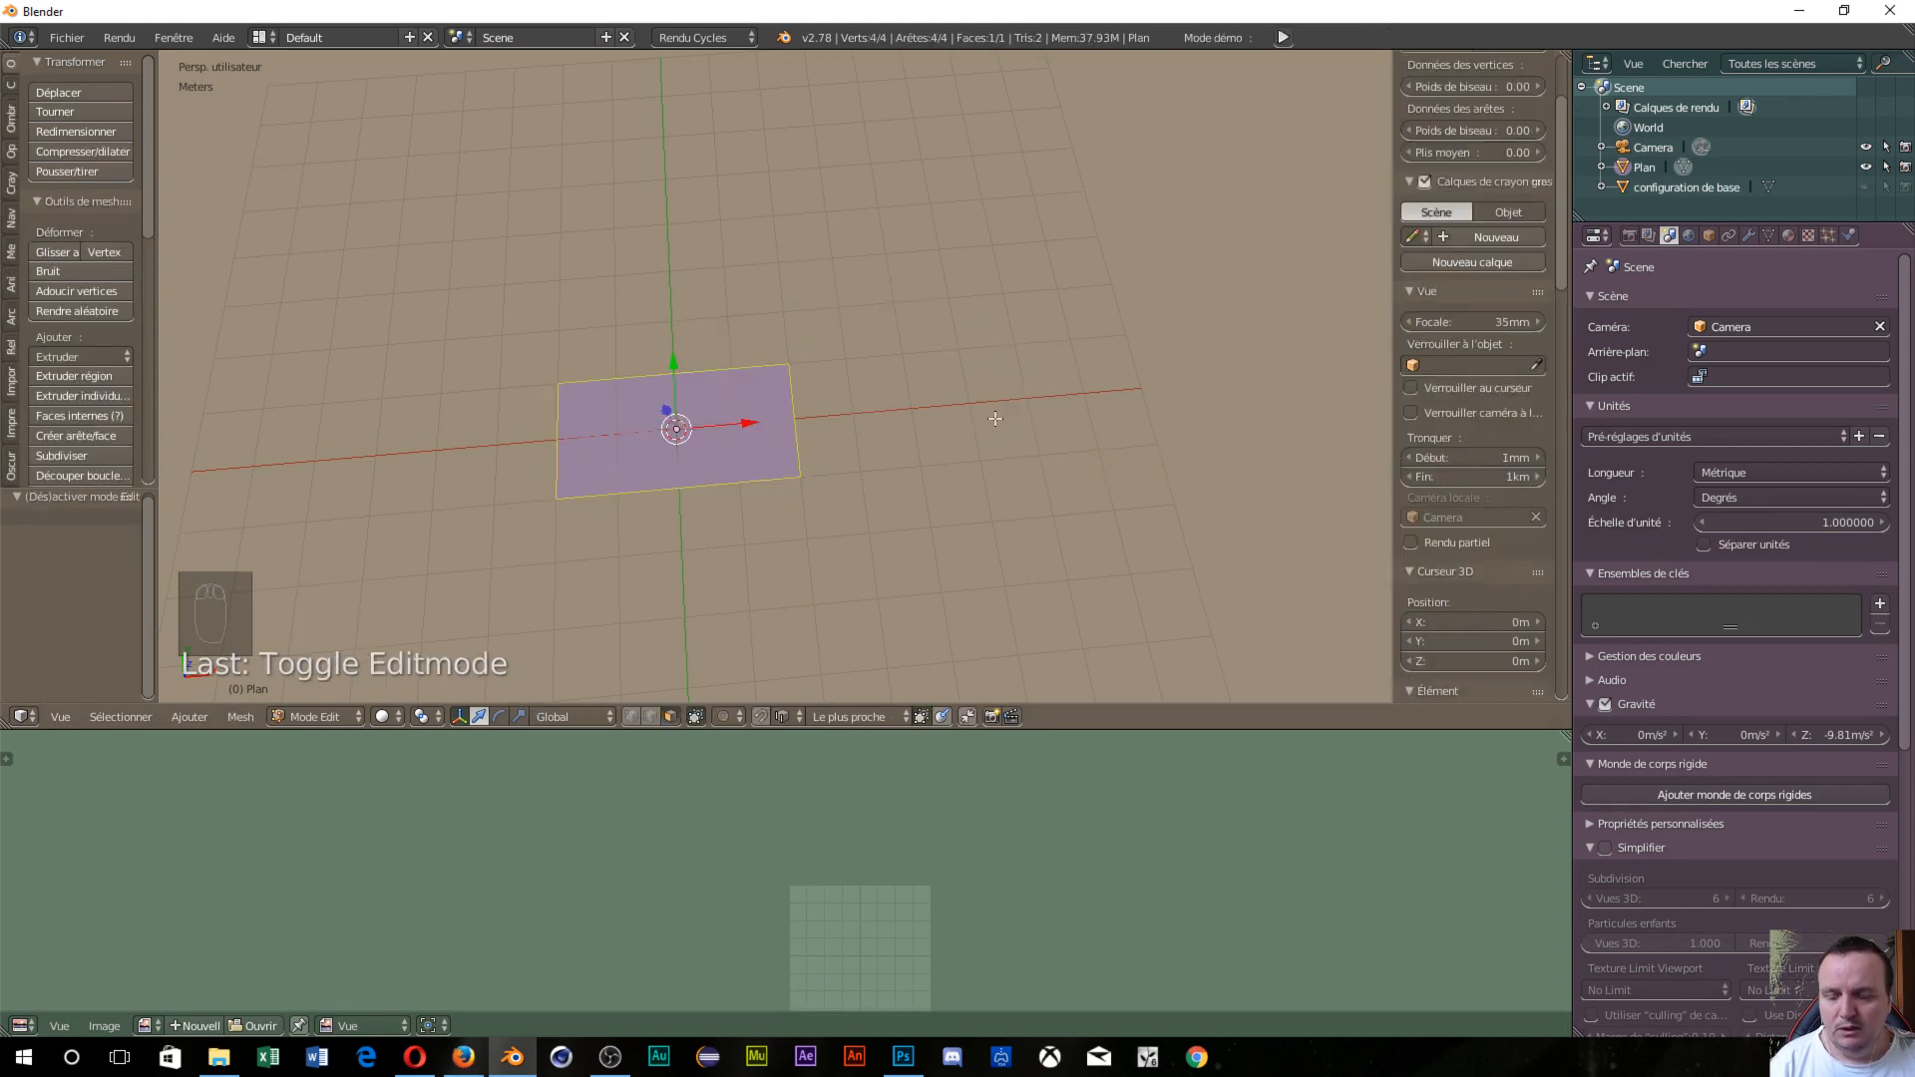
key("a")
key("a")
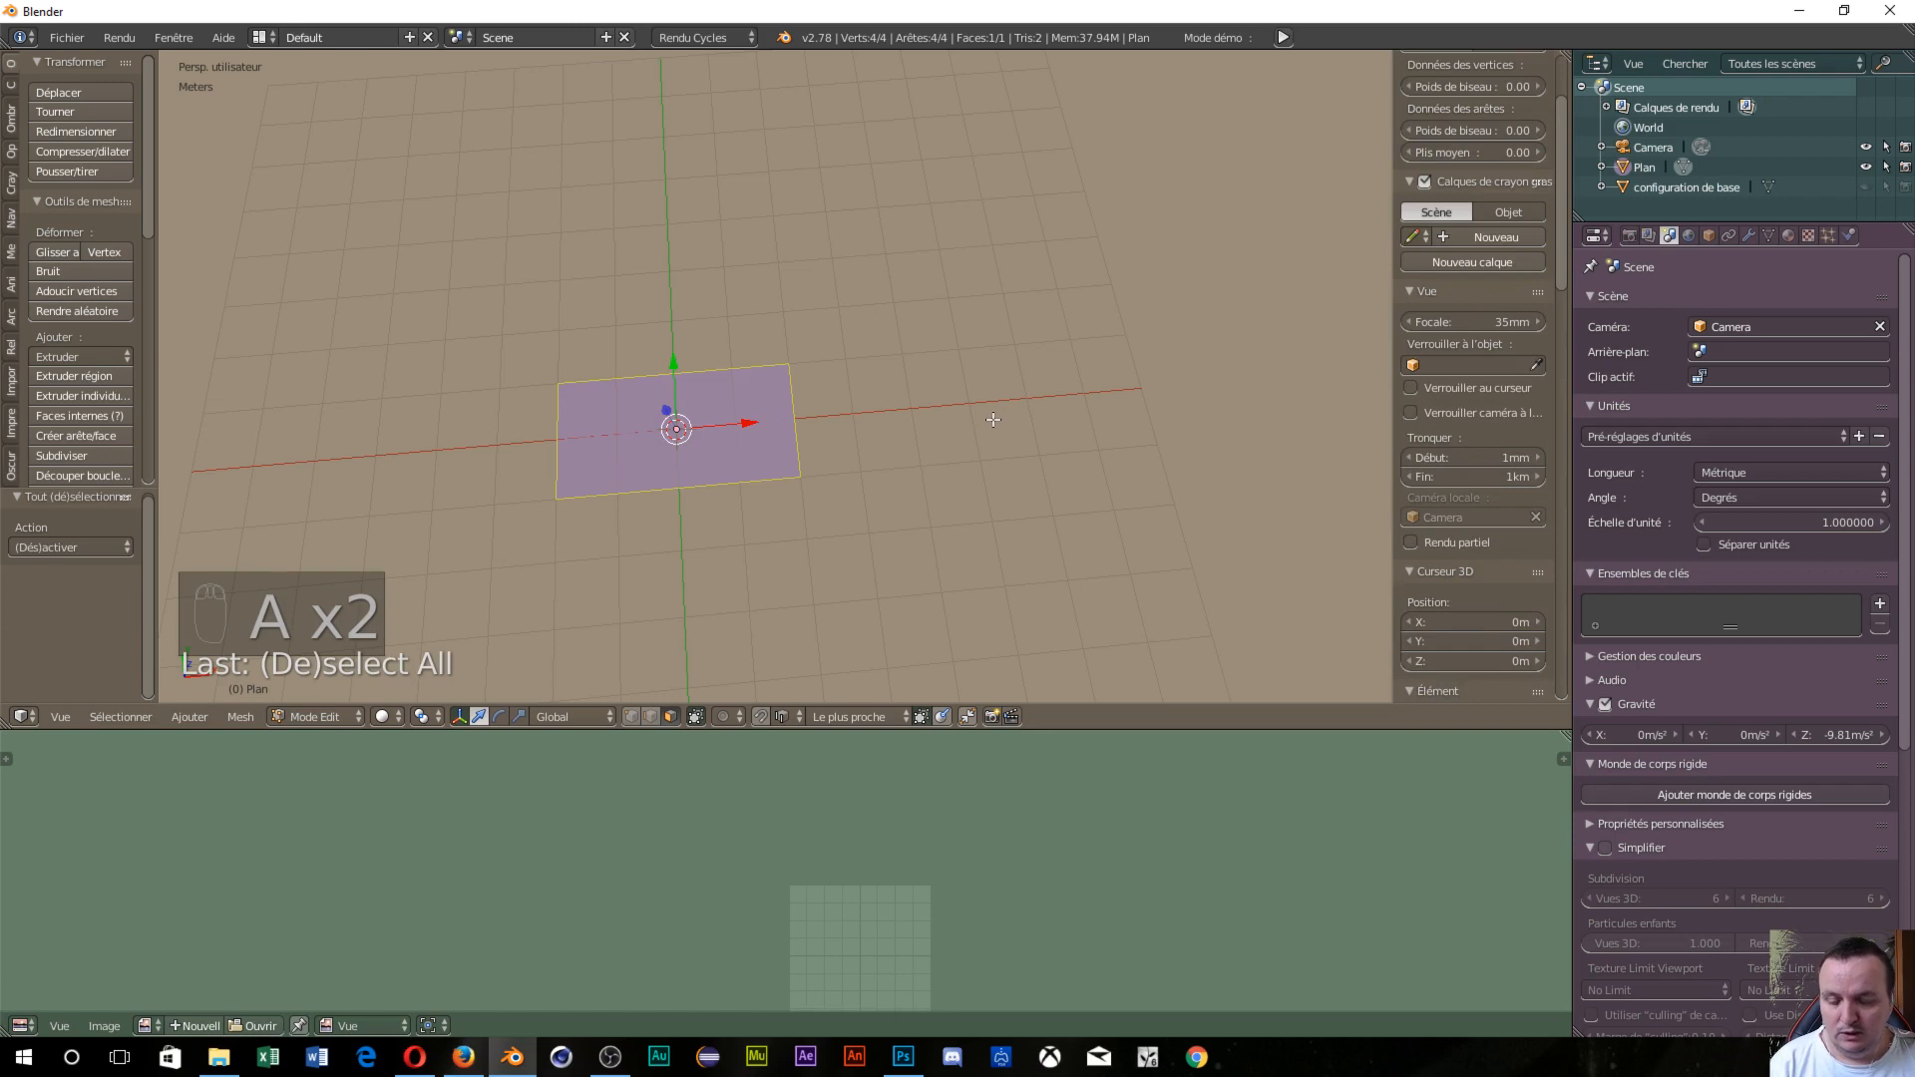
key("u")
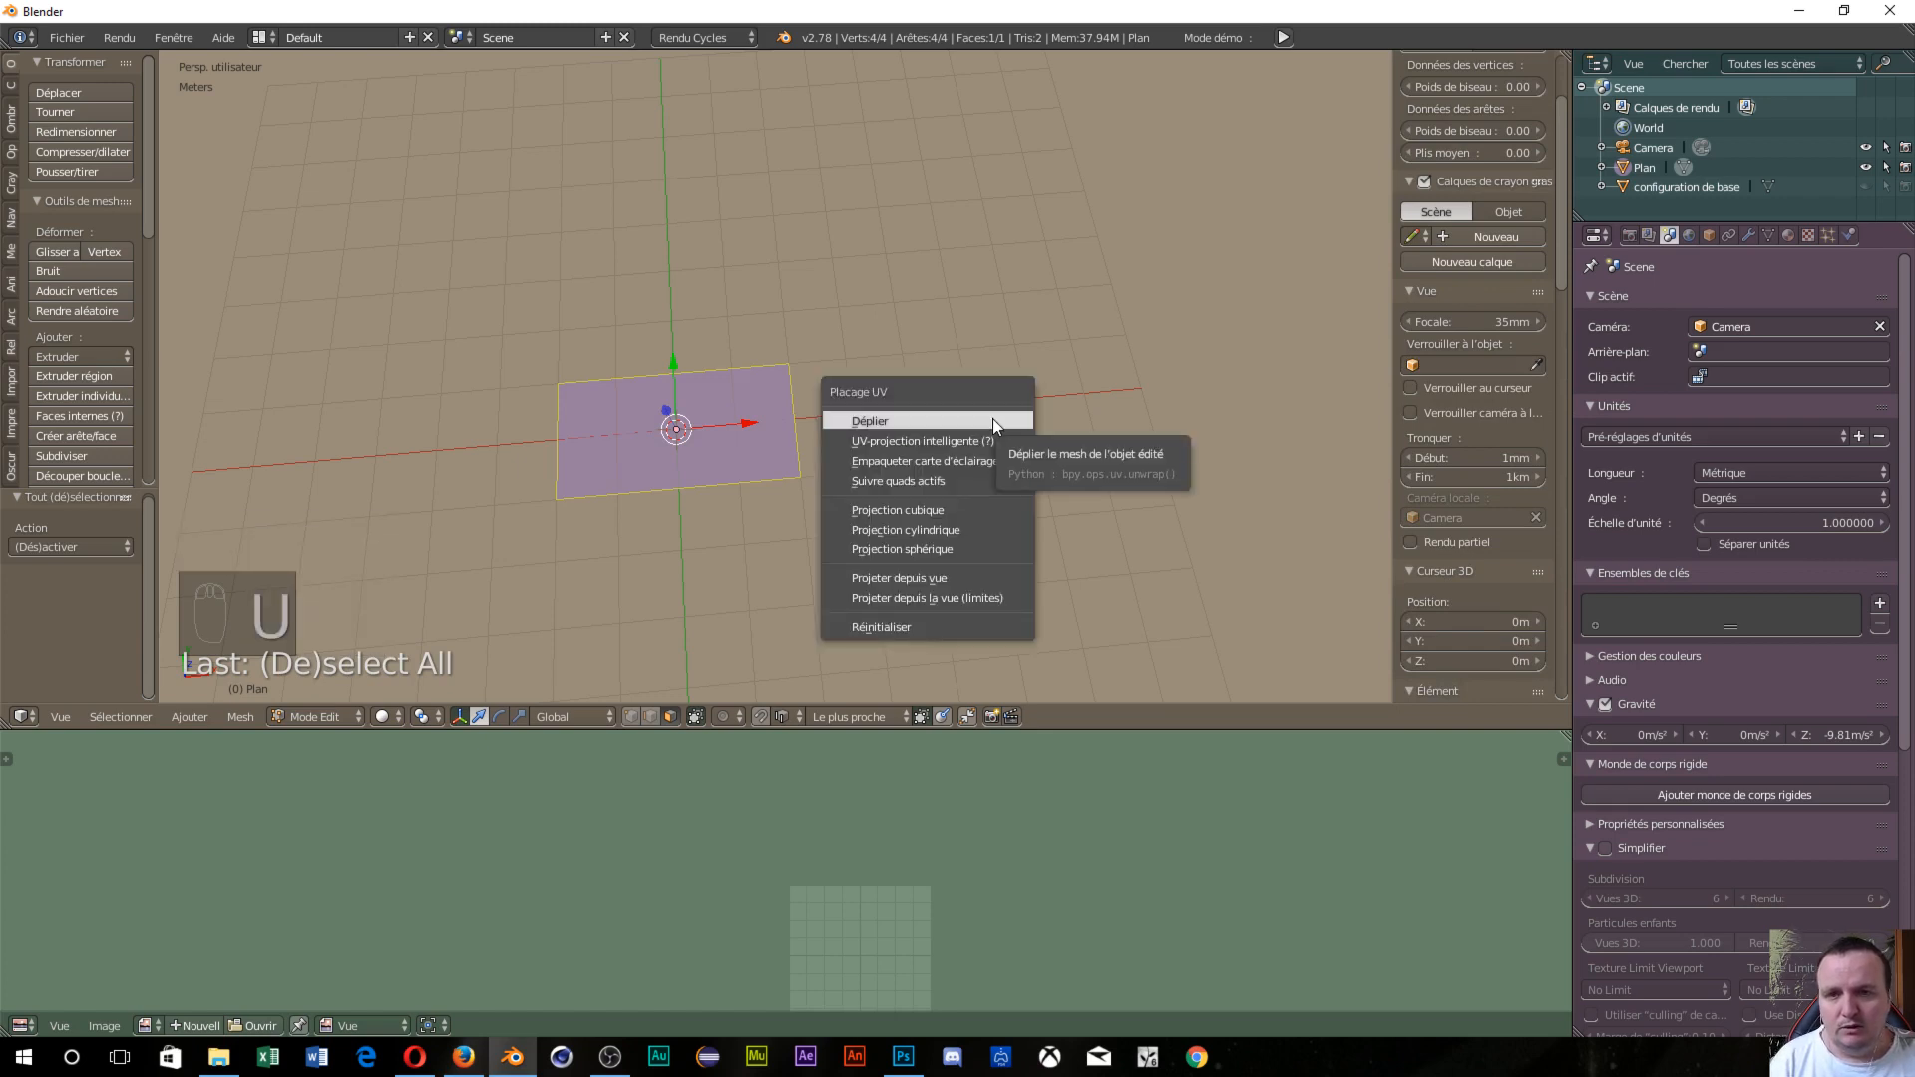
left_click(994, 420)
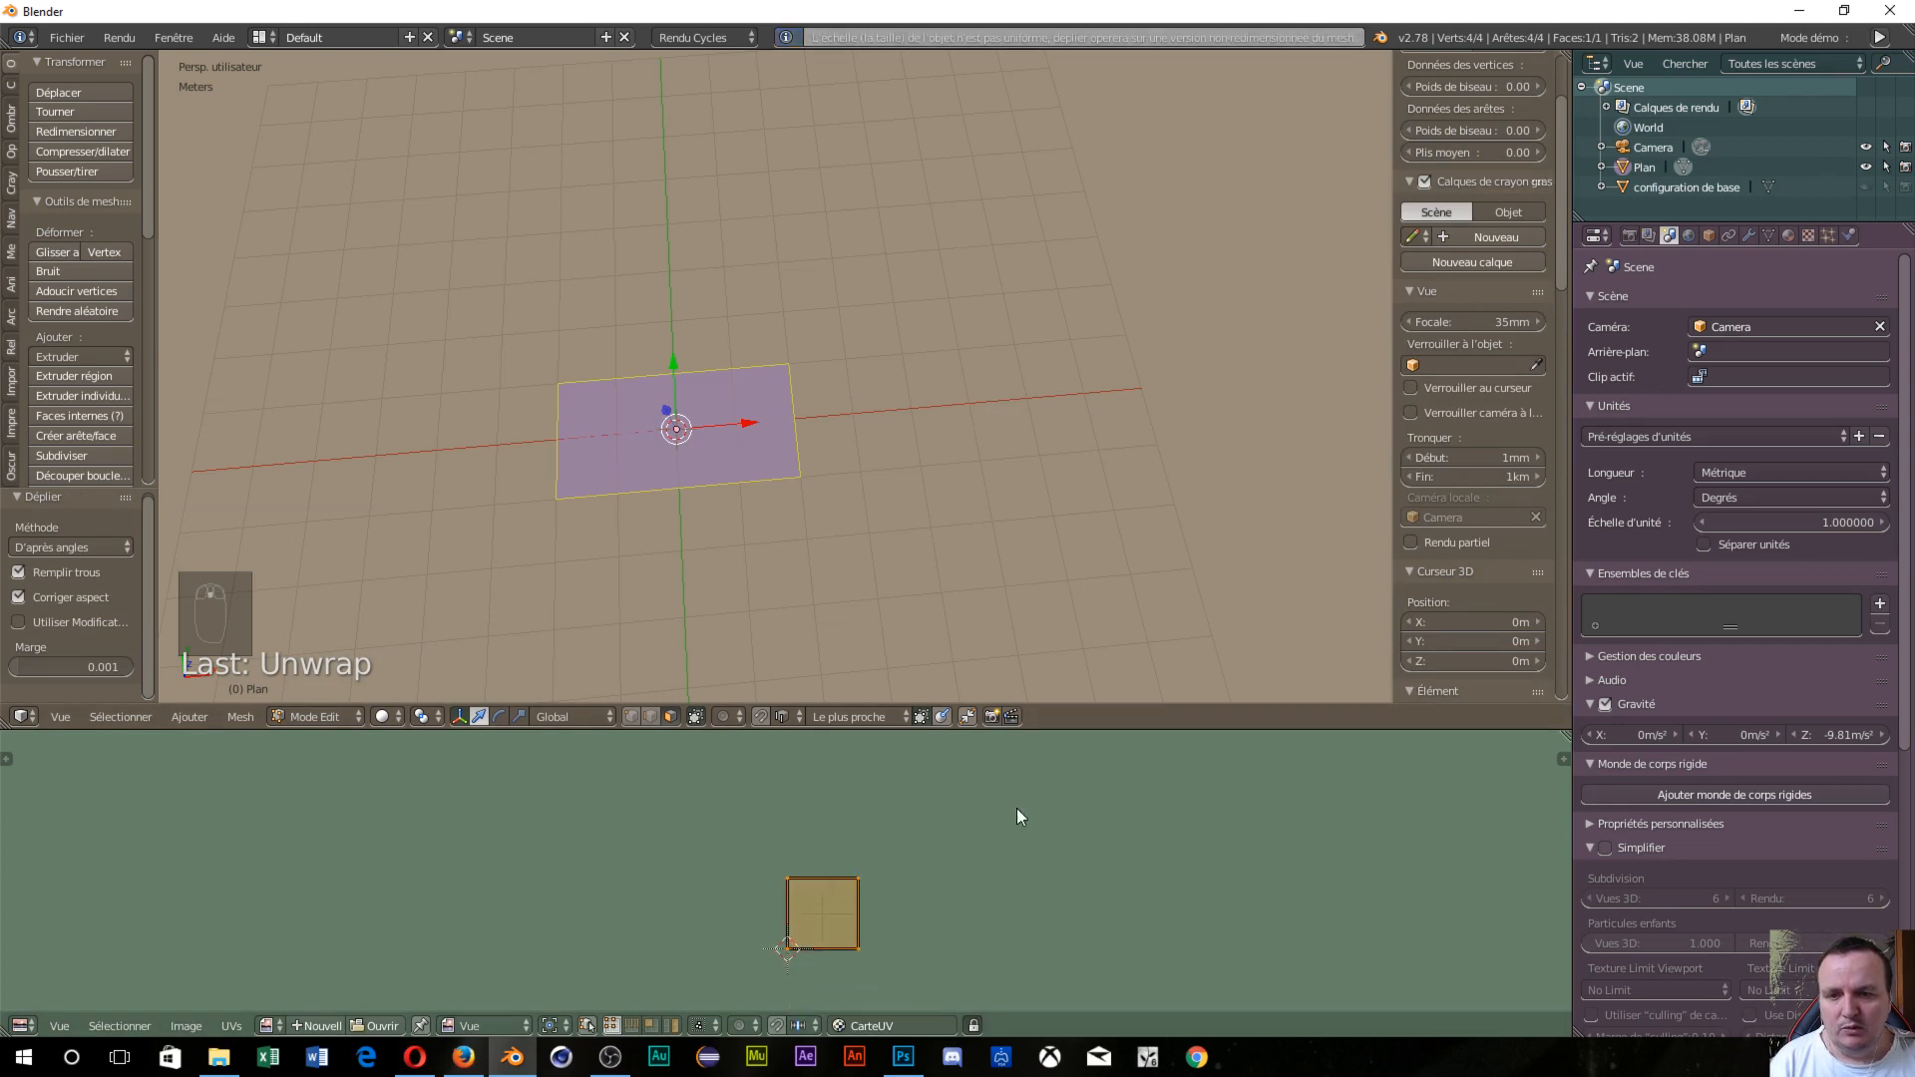
scroll(858, 894, "up", 2)
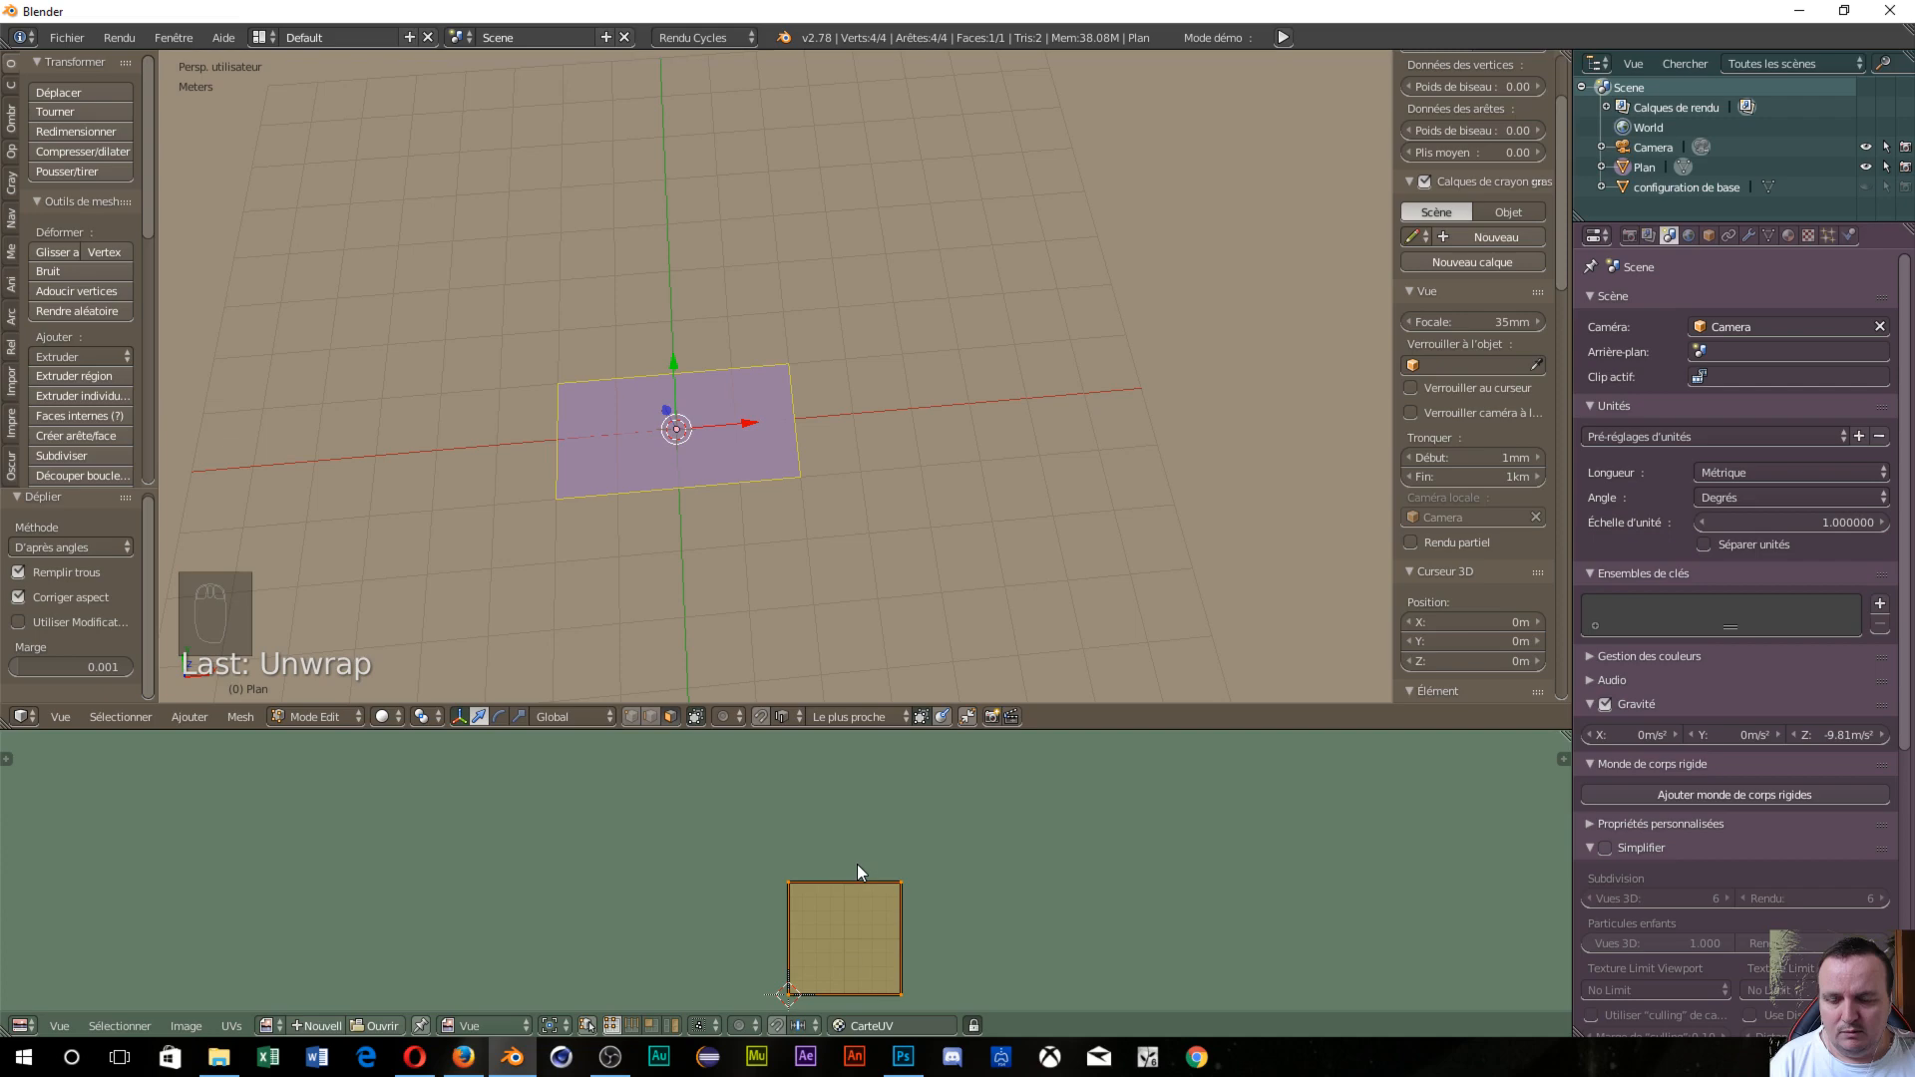
Open TexturesCom_WoodPlanksOld0277_2_seamless_S.jpg from D:\blender\tuto déplacement in the image editor.
left_click(377, 1027)
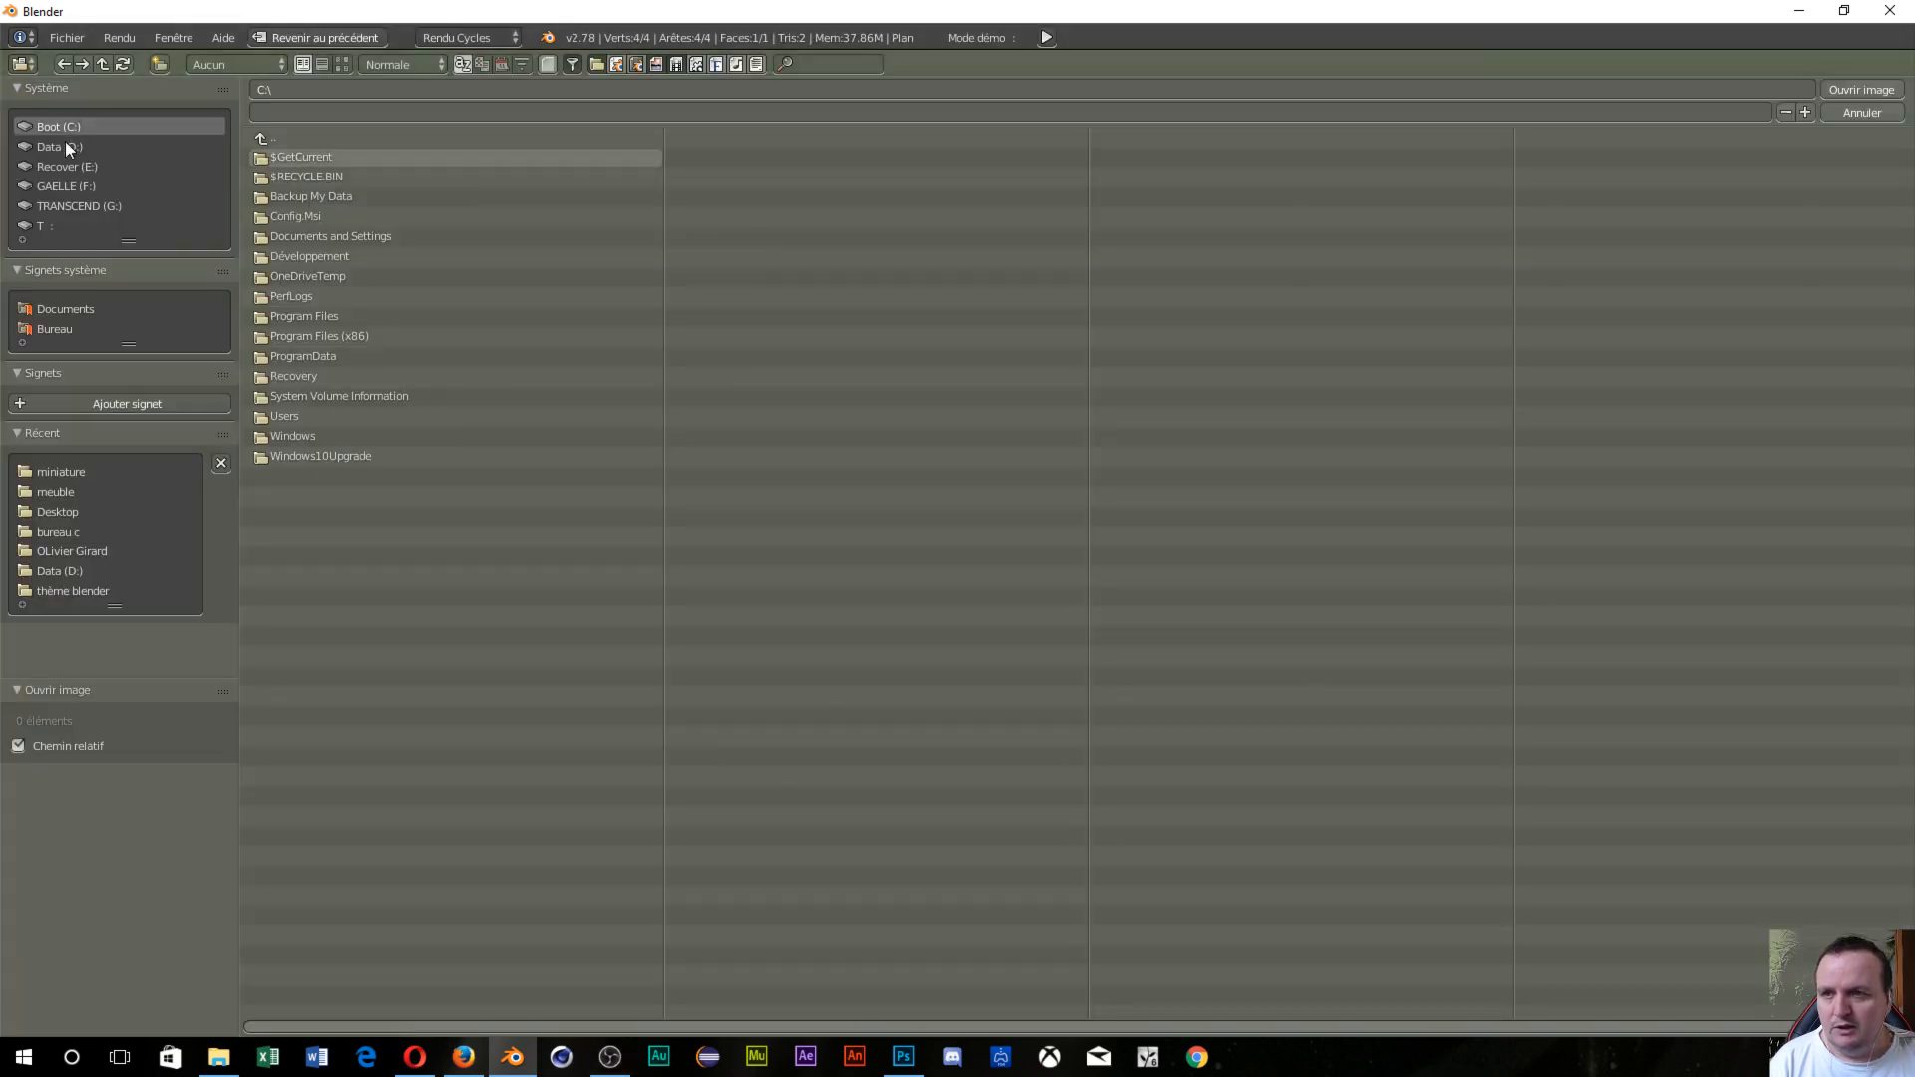
left_click(67, 146)
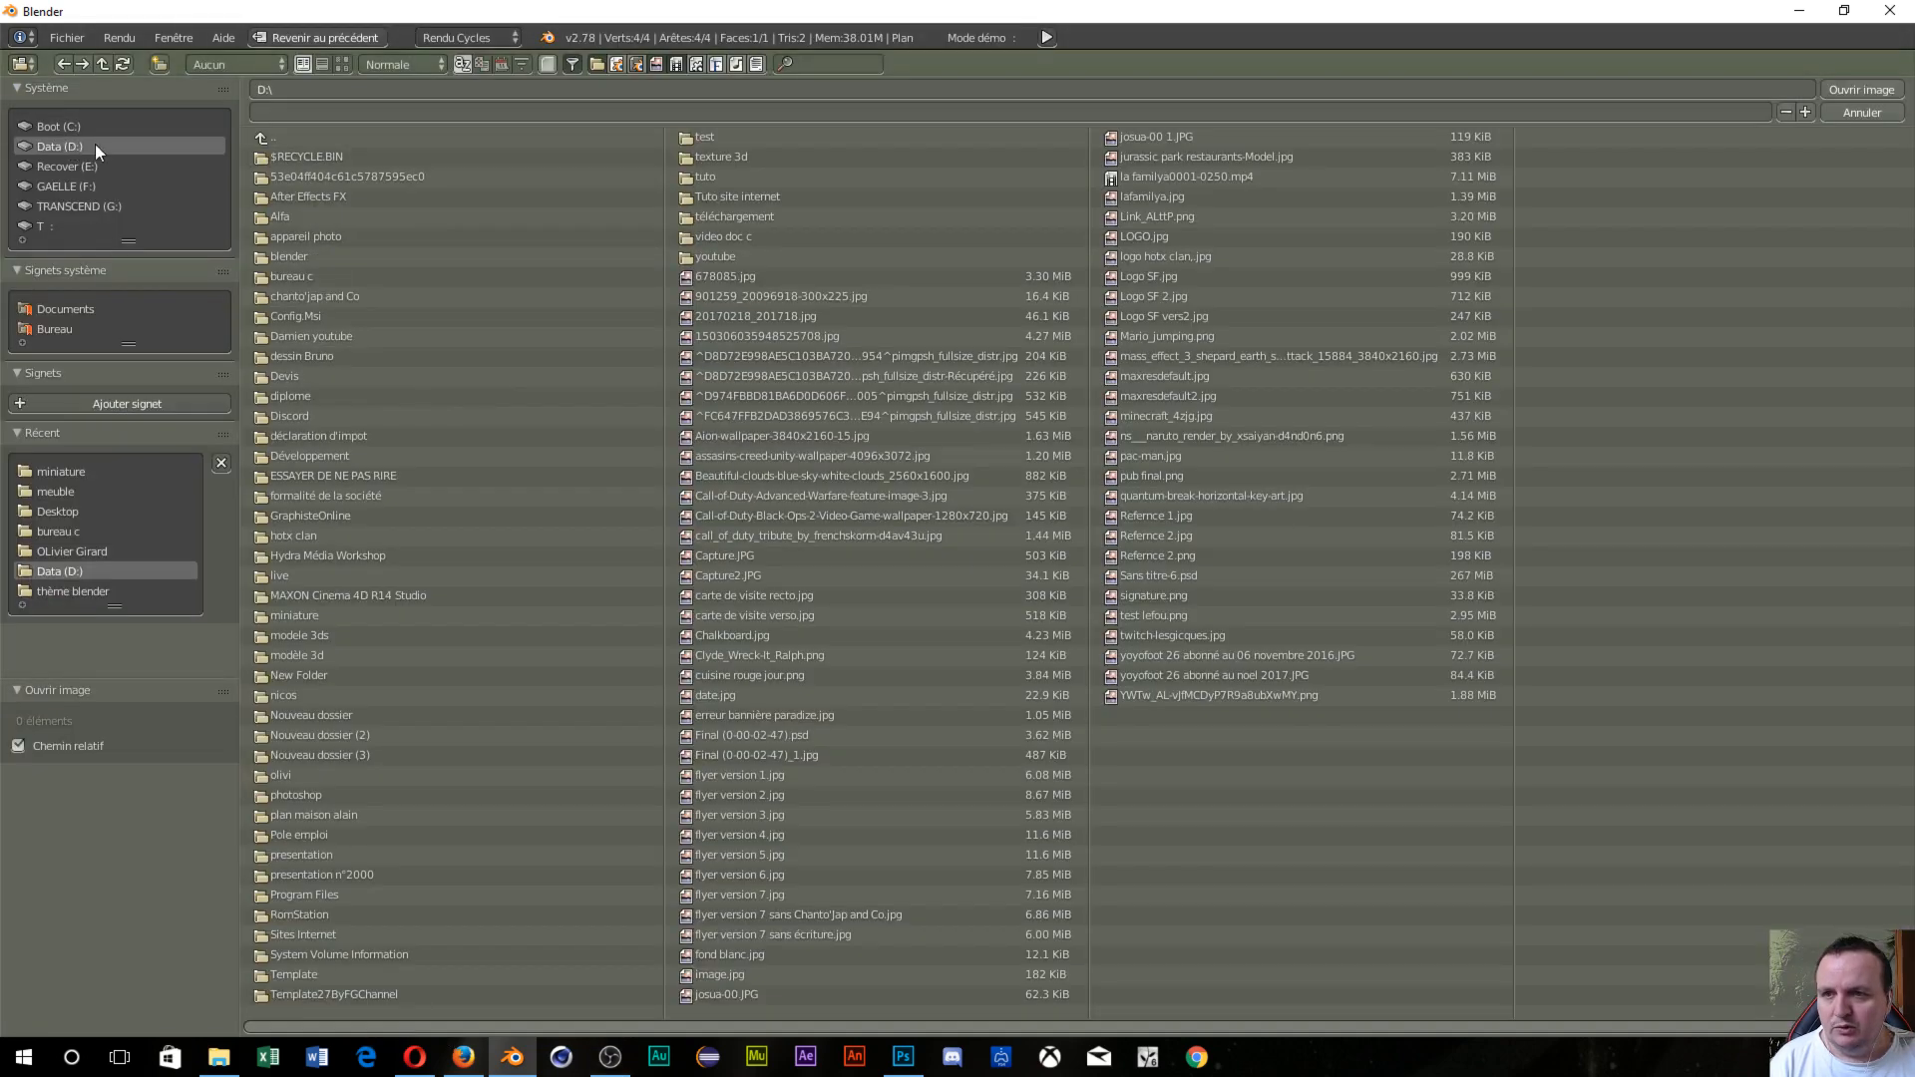
left_click(314, 257)
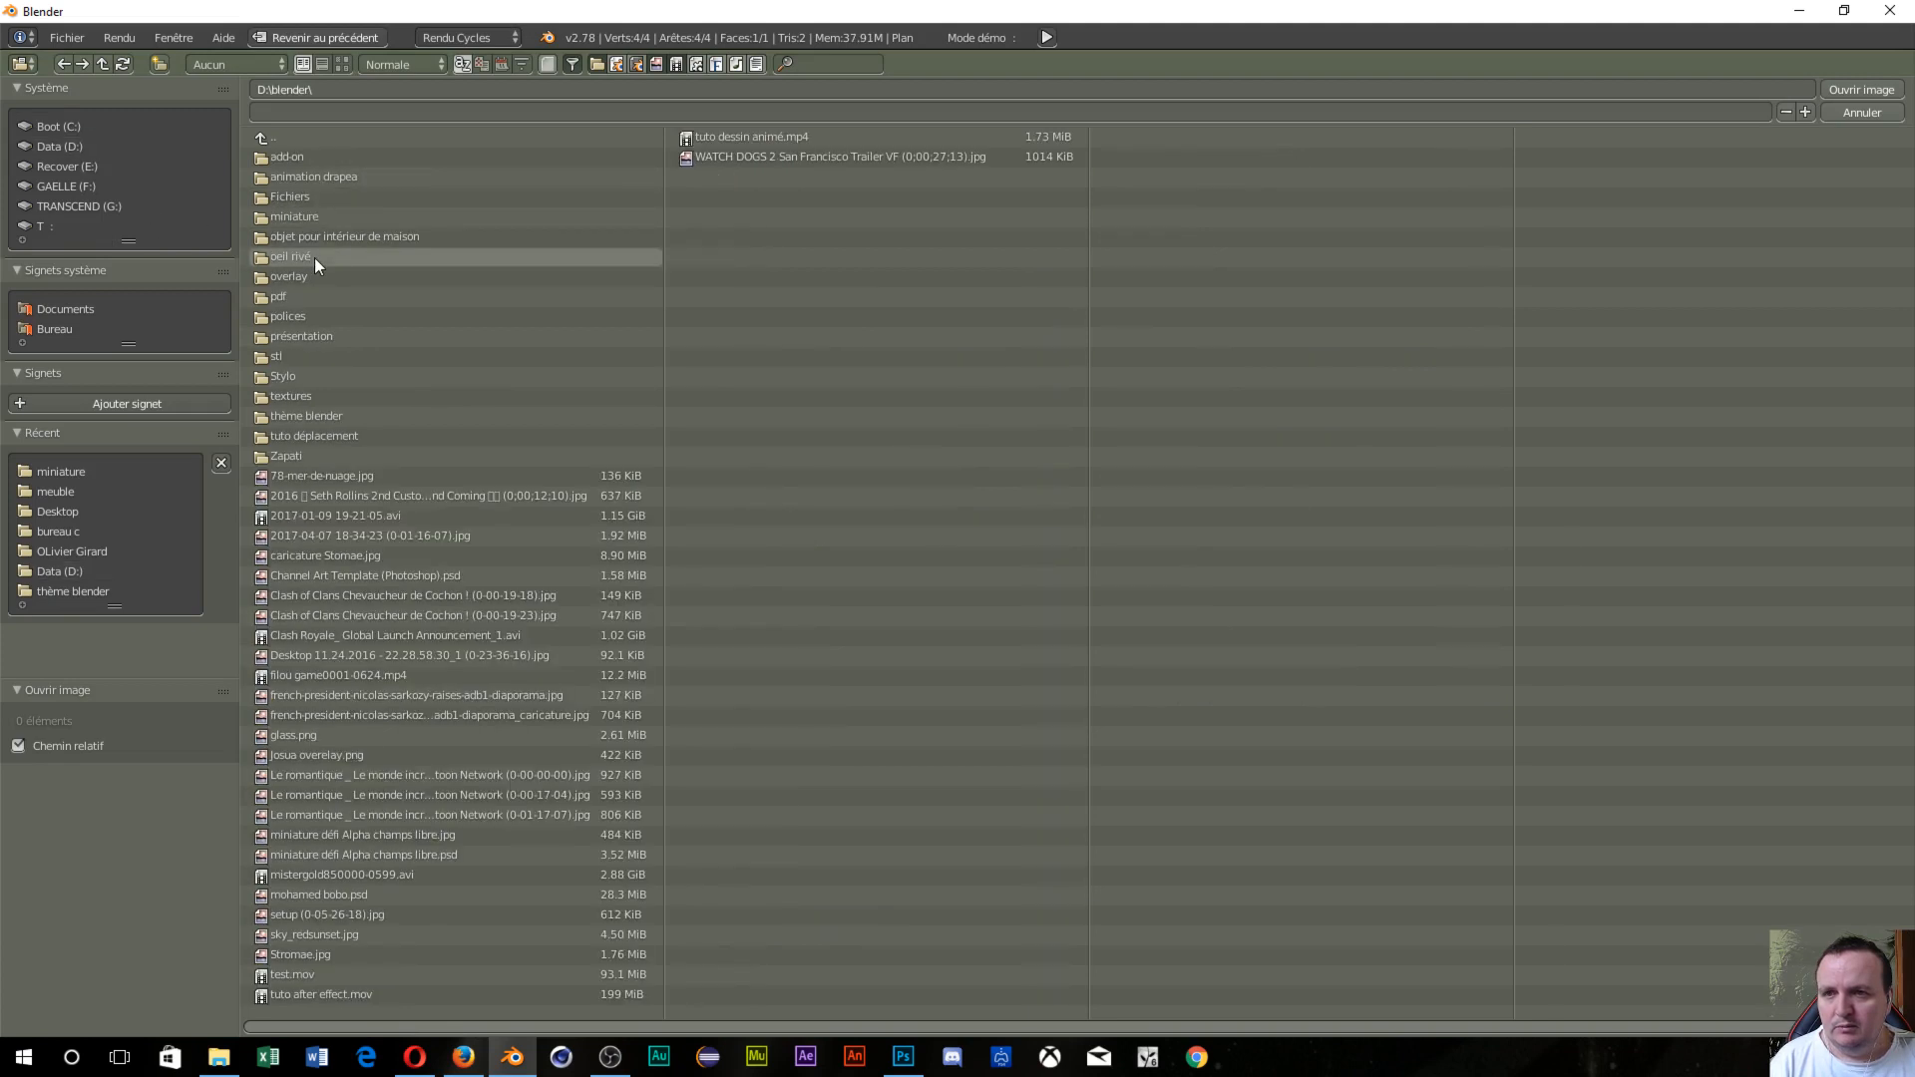
left_click(331, 436)
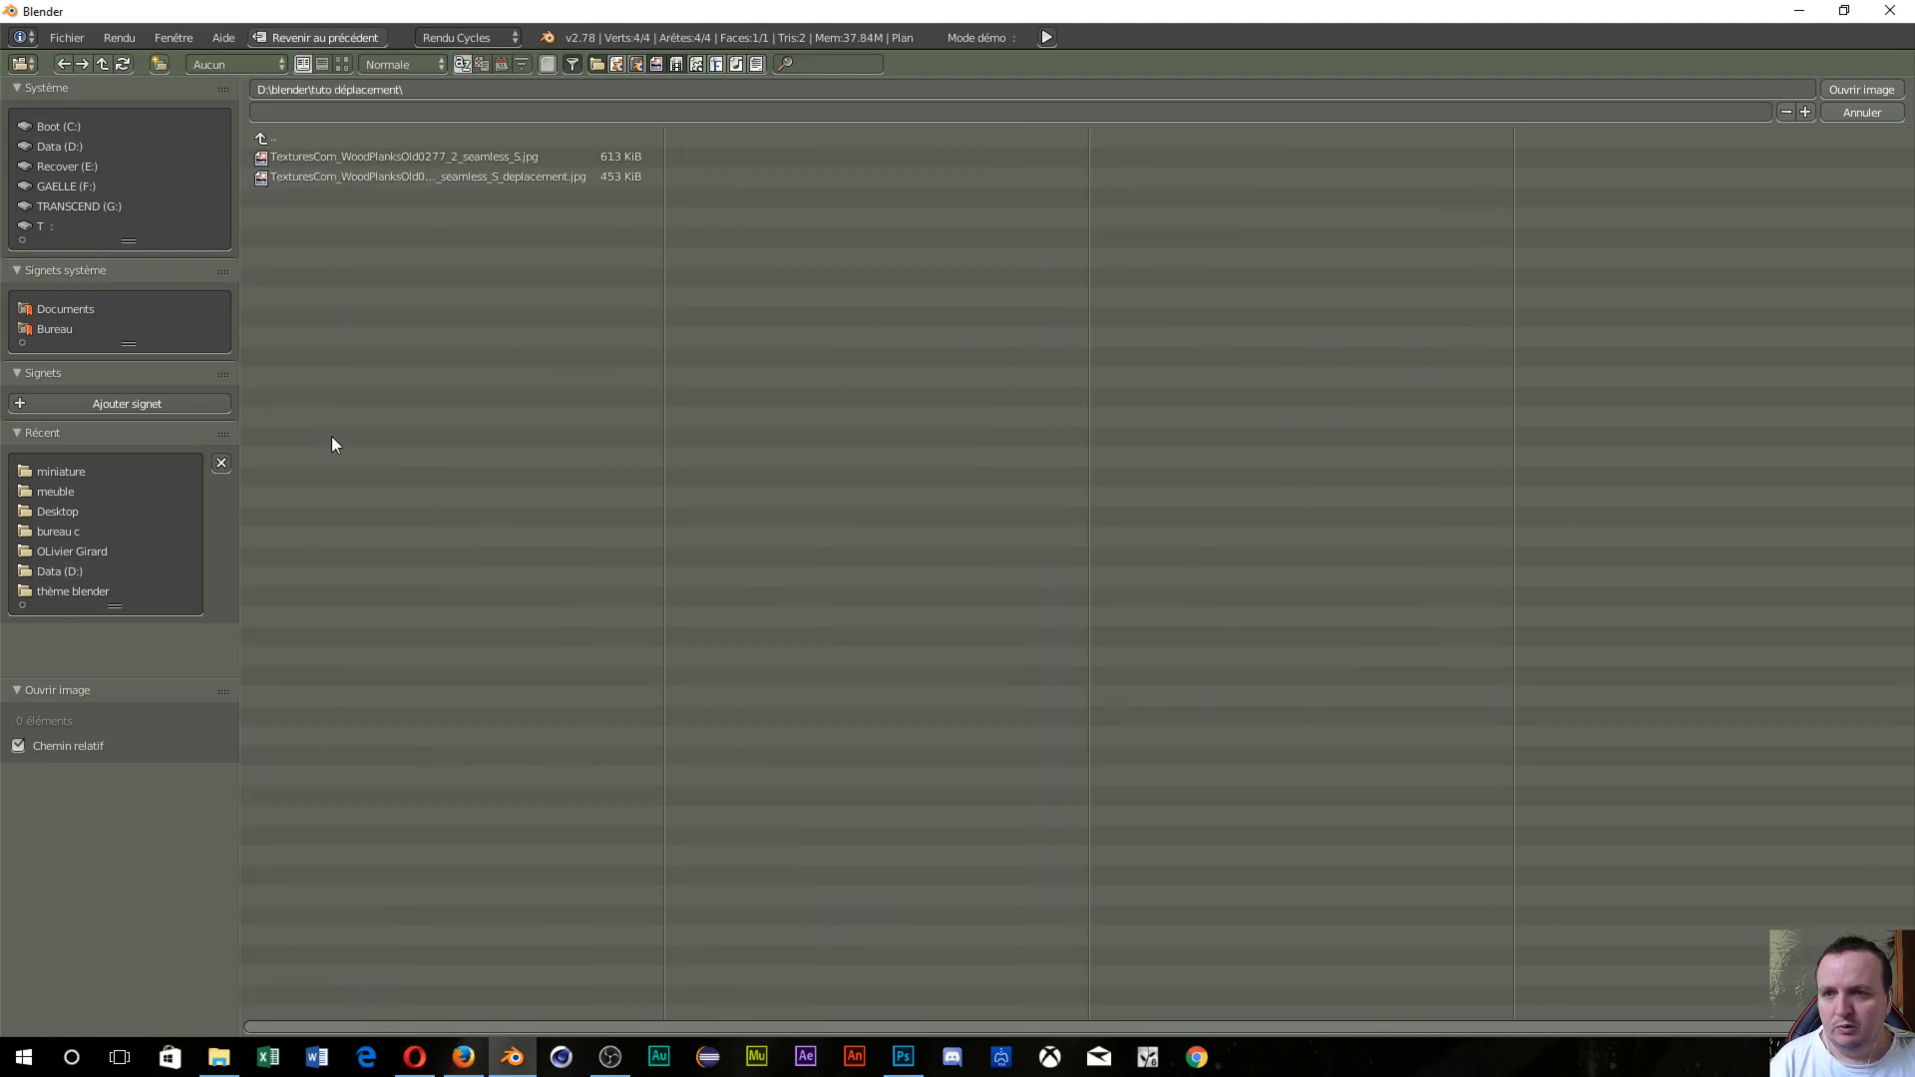
left_click(341, 63)
left_click(440, 174)
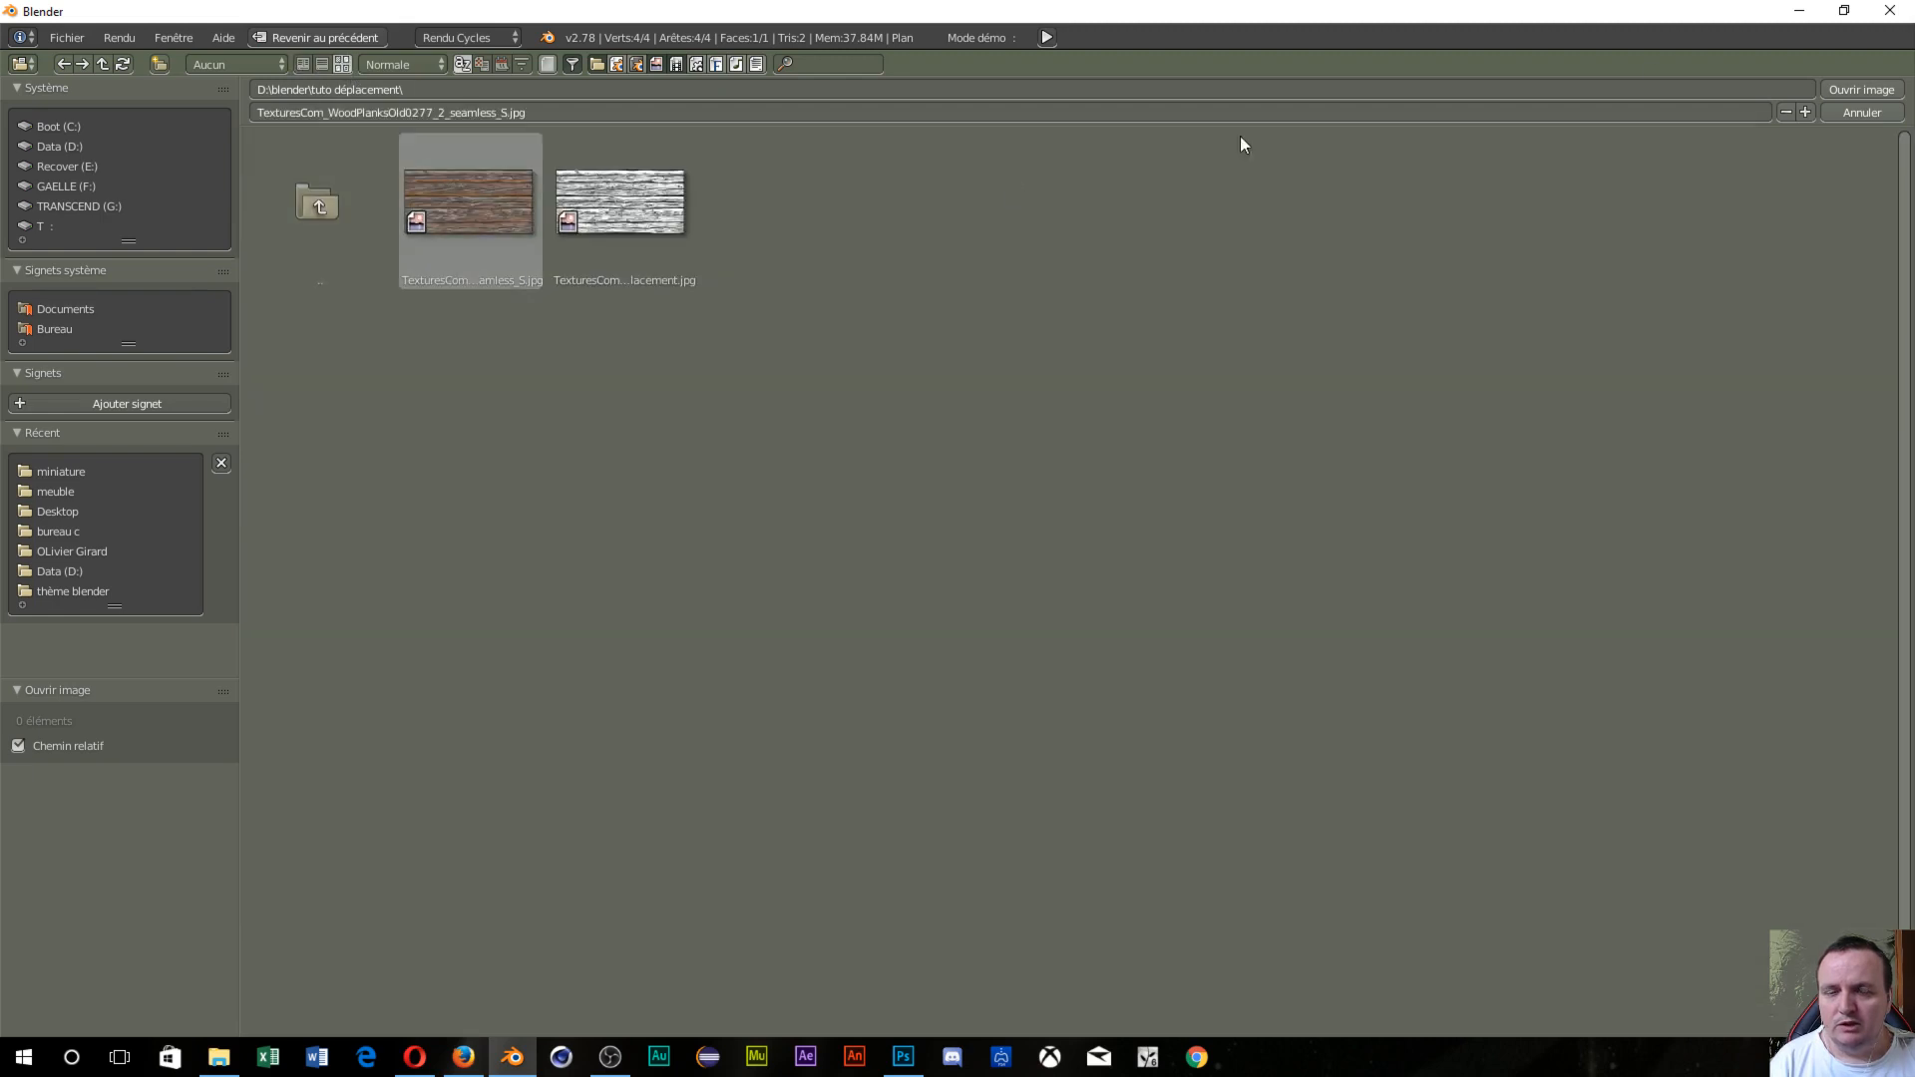
left_click(1855, 88)
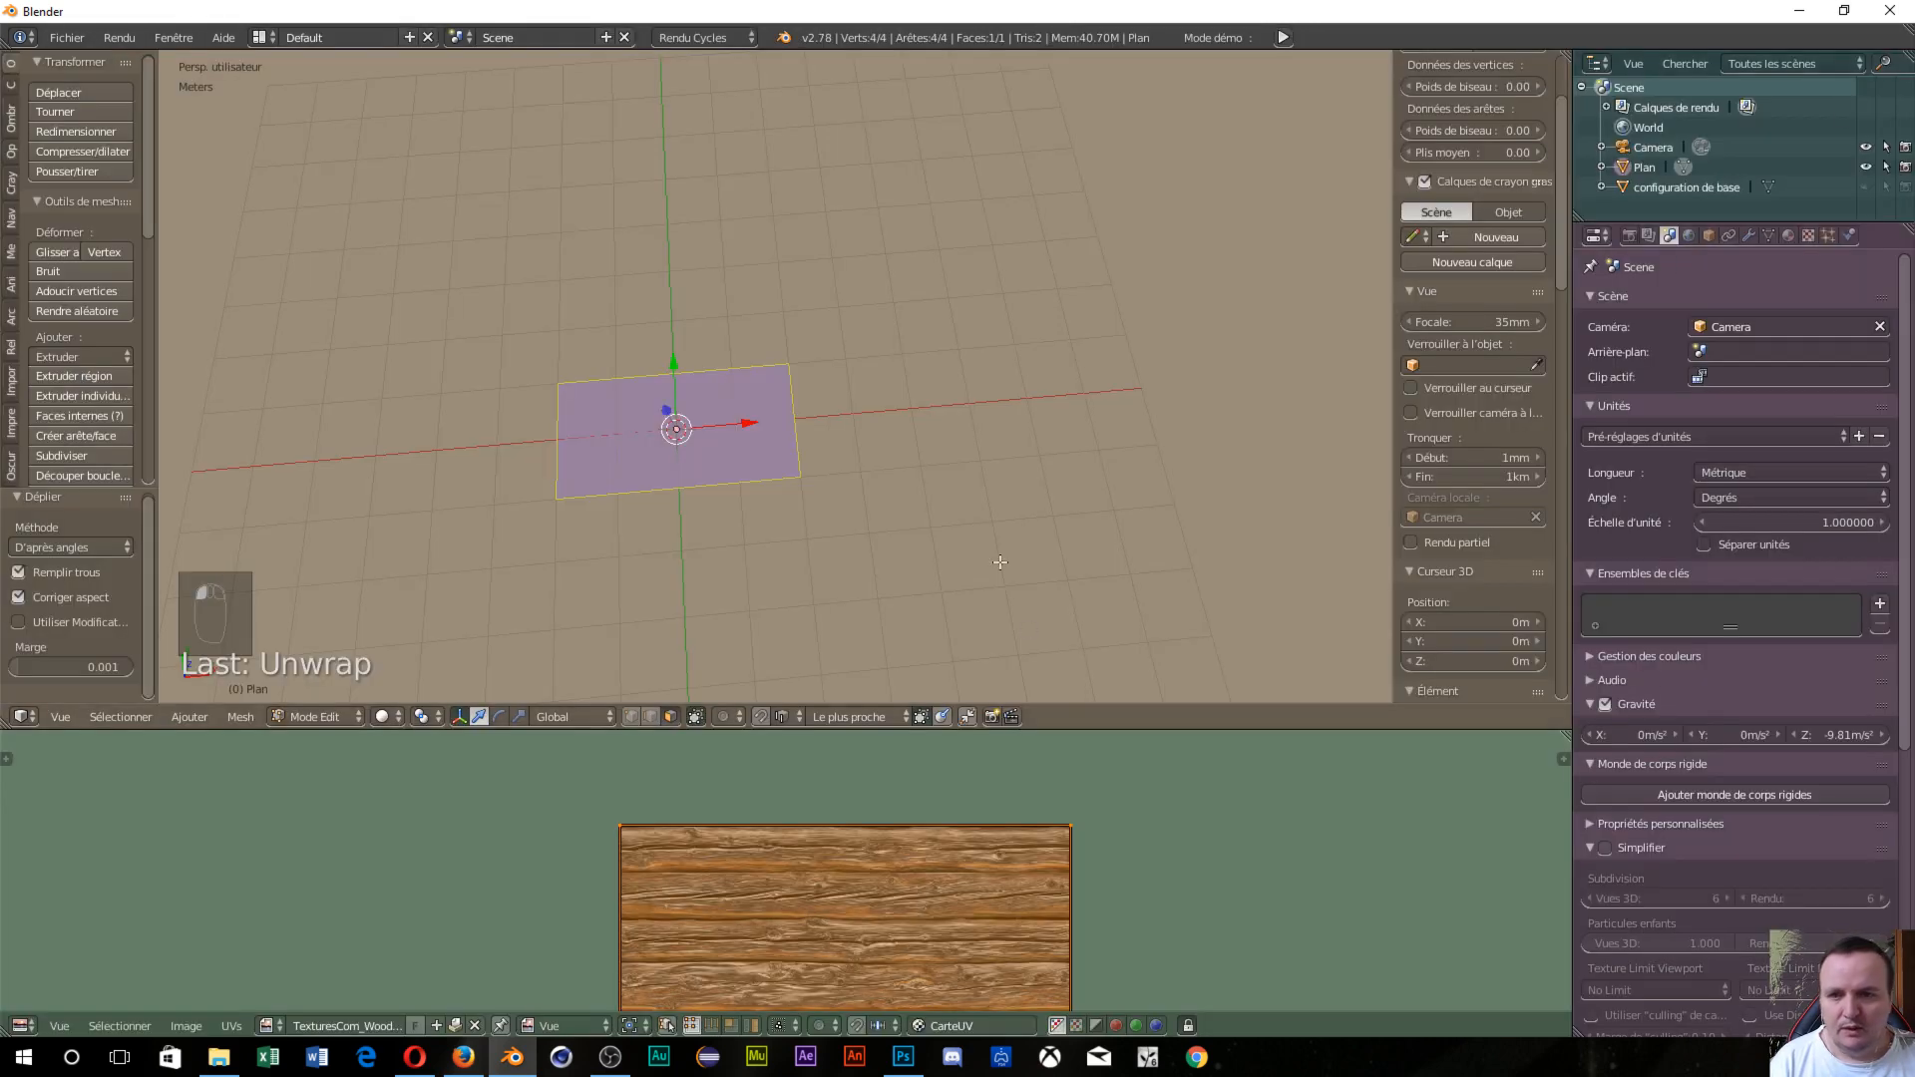
scroll(999, 562, "down", 2)
scroll(1002, 818, "down", 2)
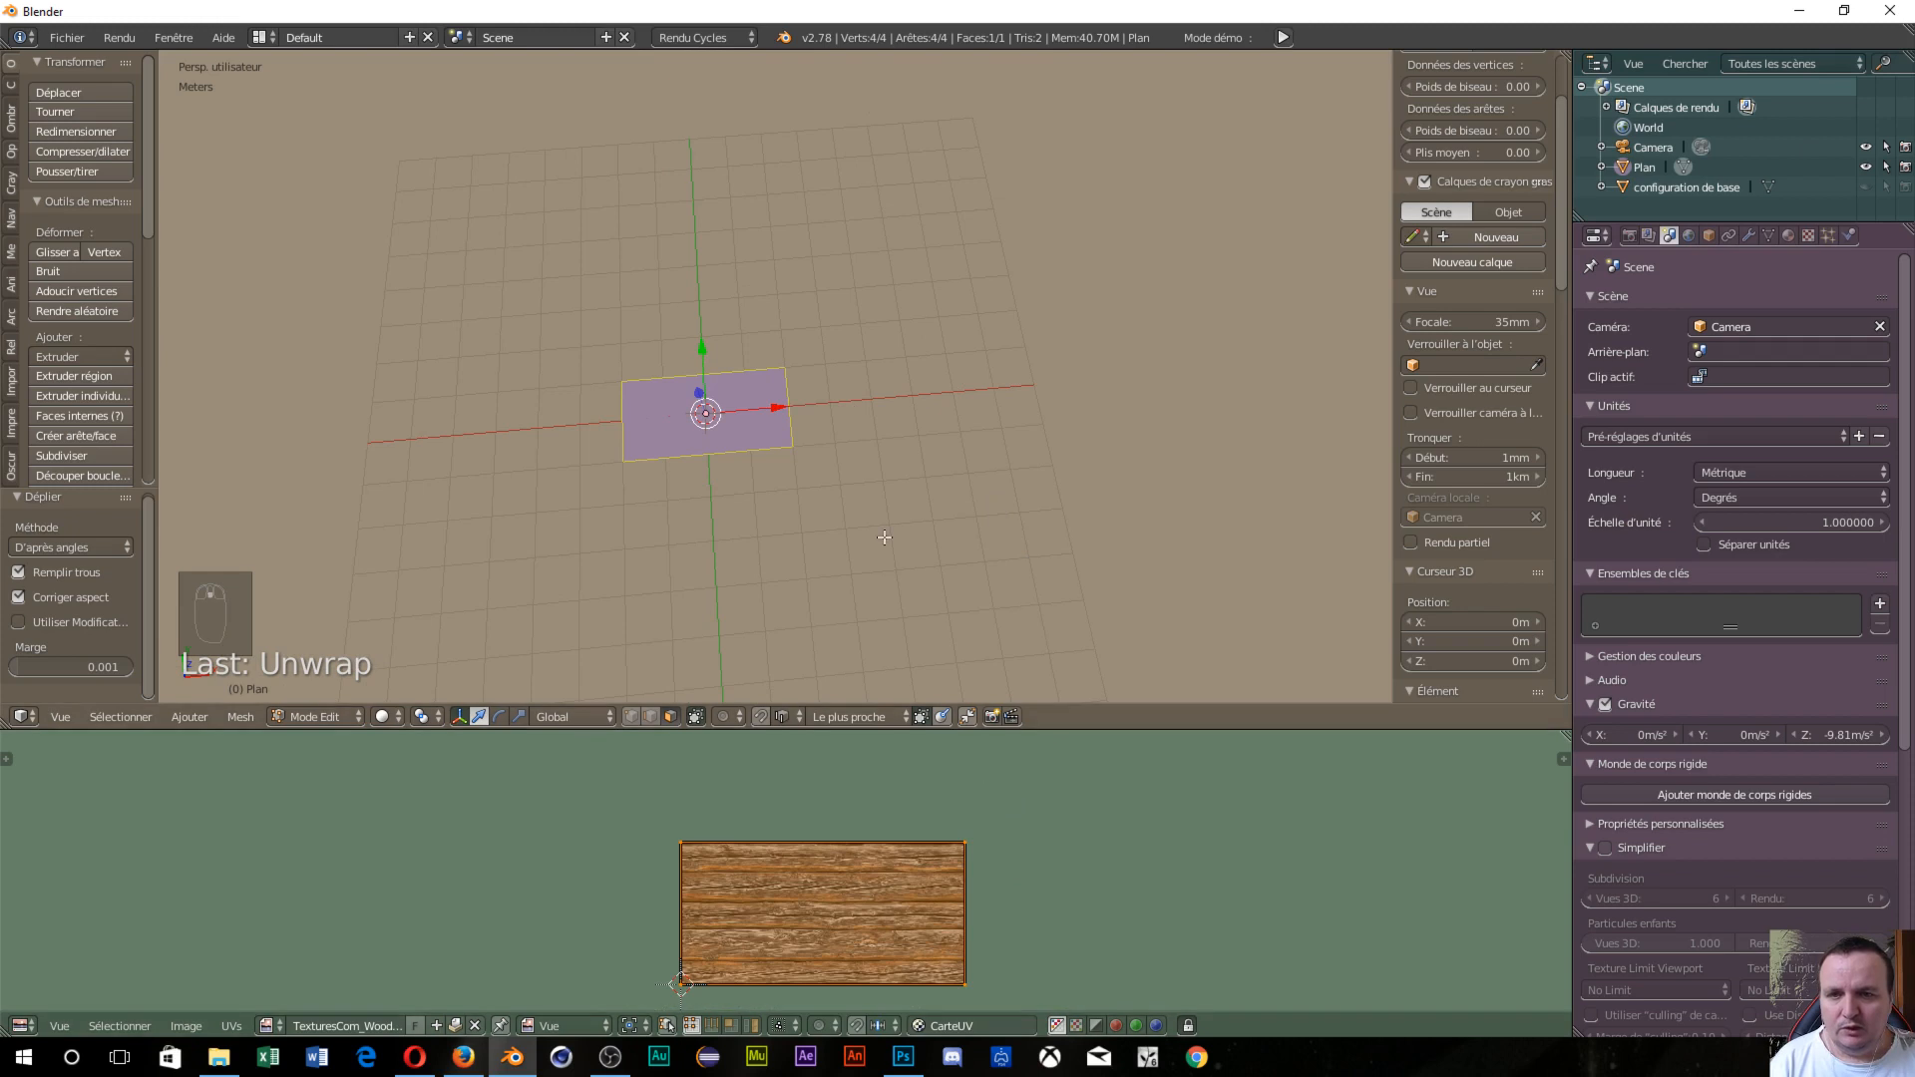
Turn the lower area into the Node Editor and create a new material for the plane.
left_click(22, 1026)
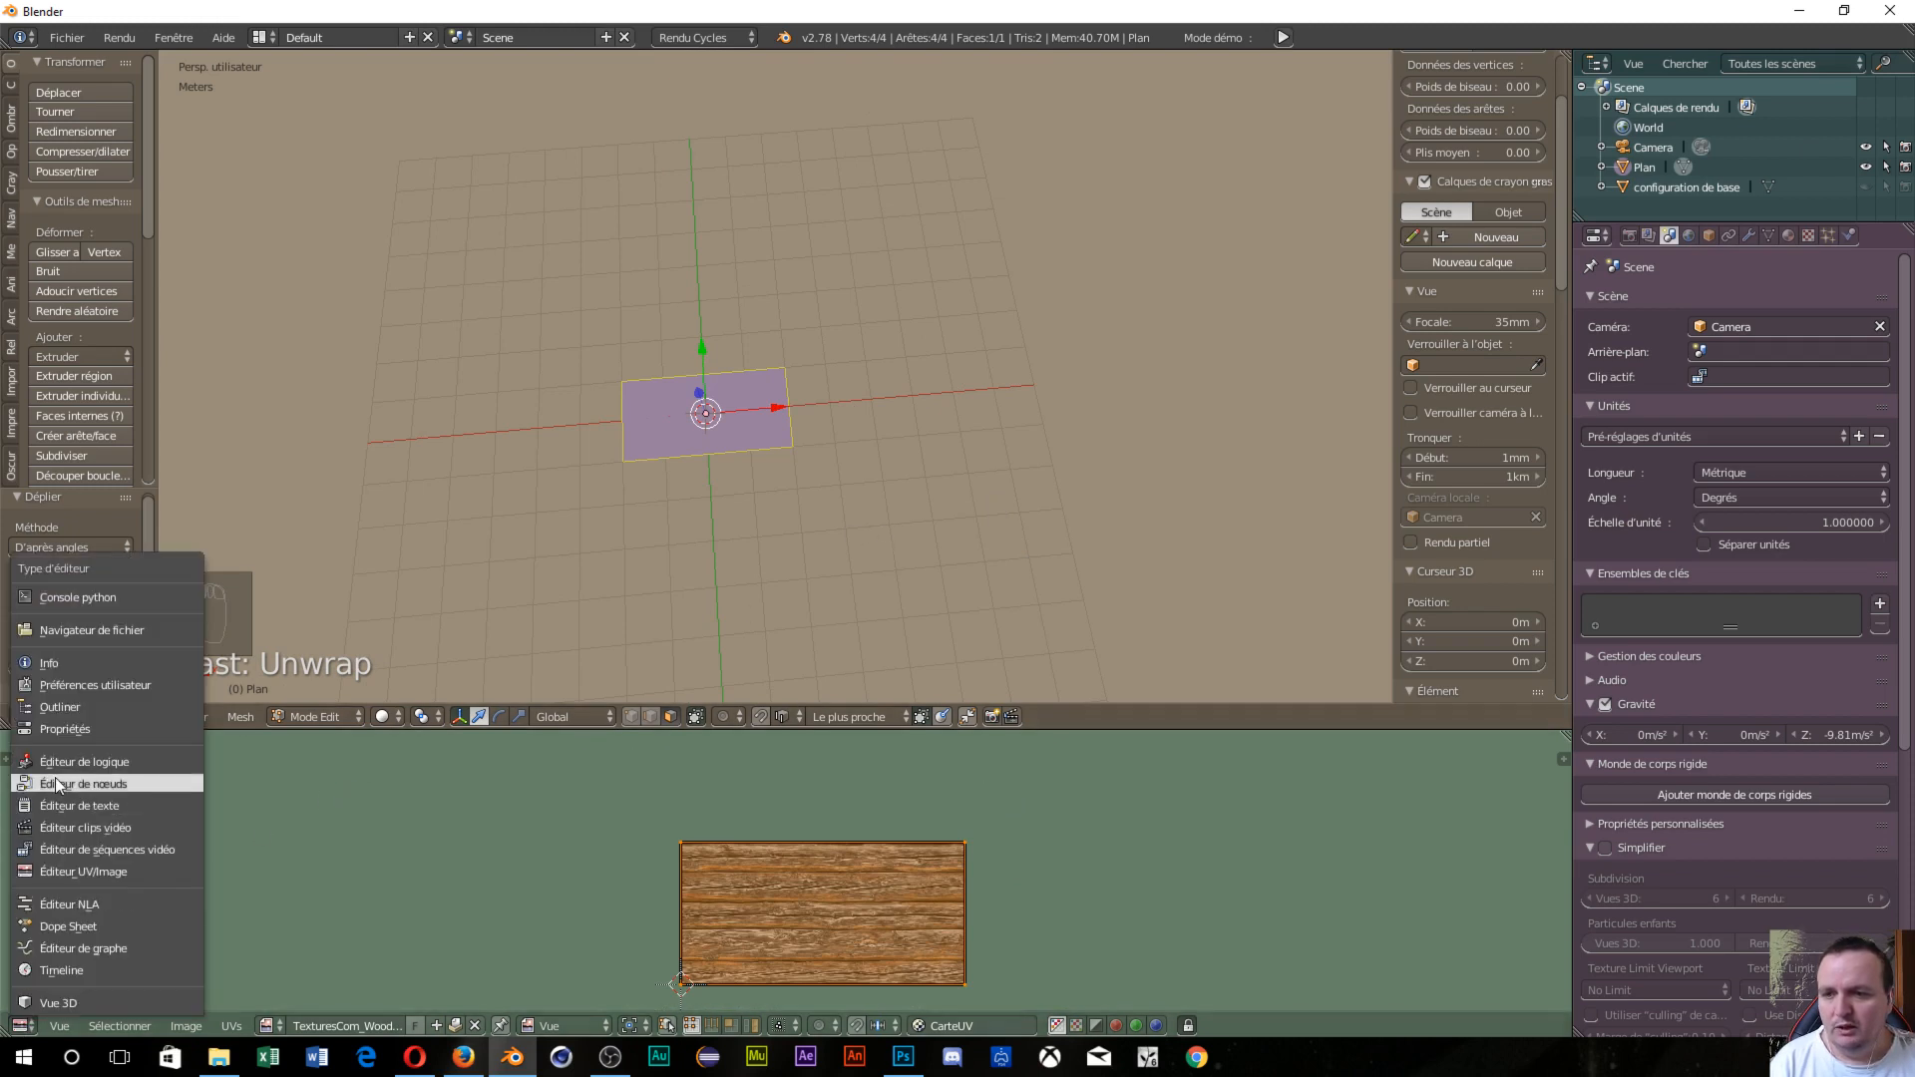
left_click(56, 780)
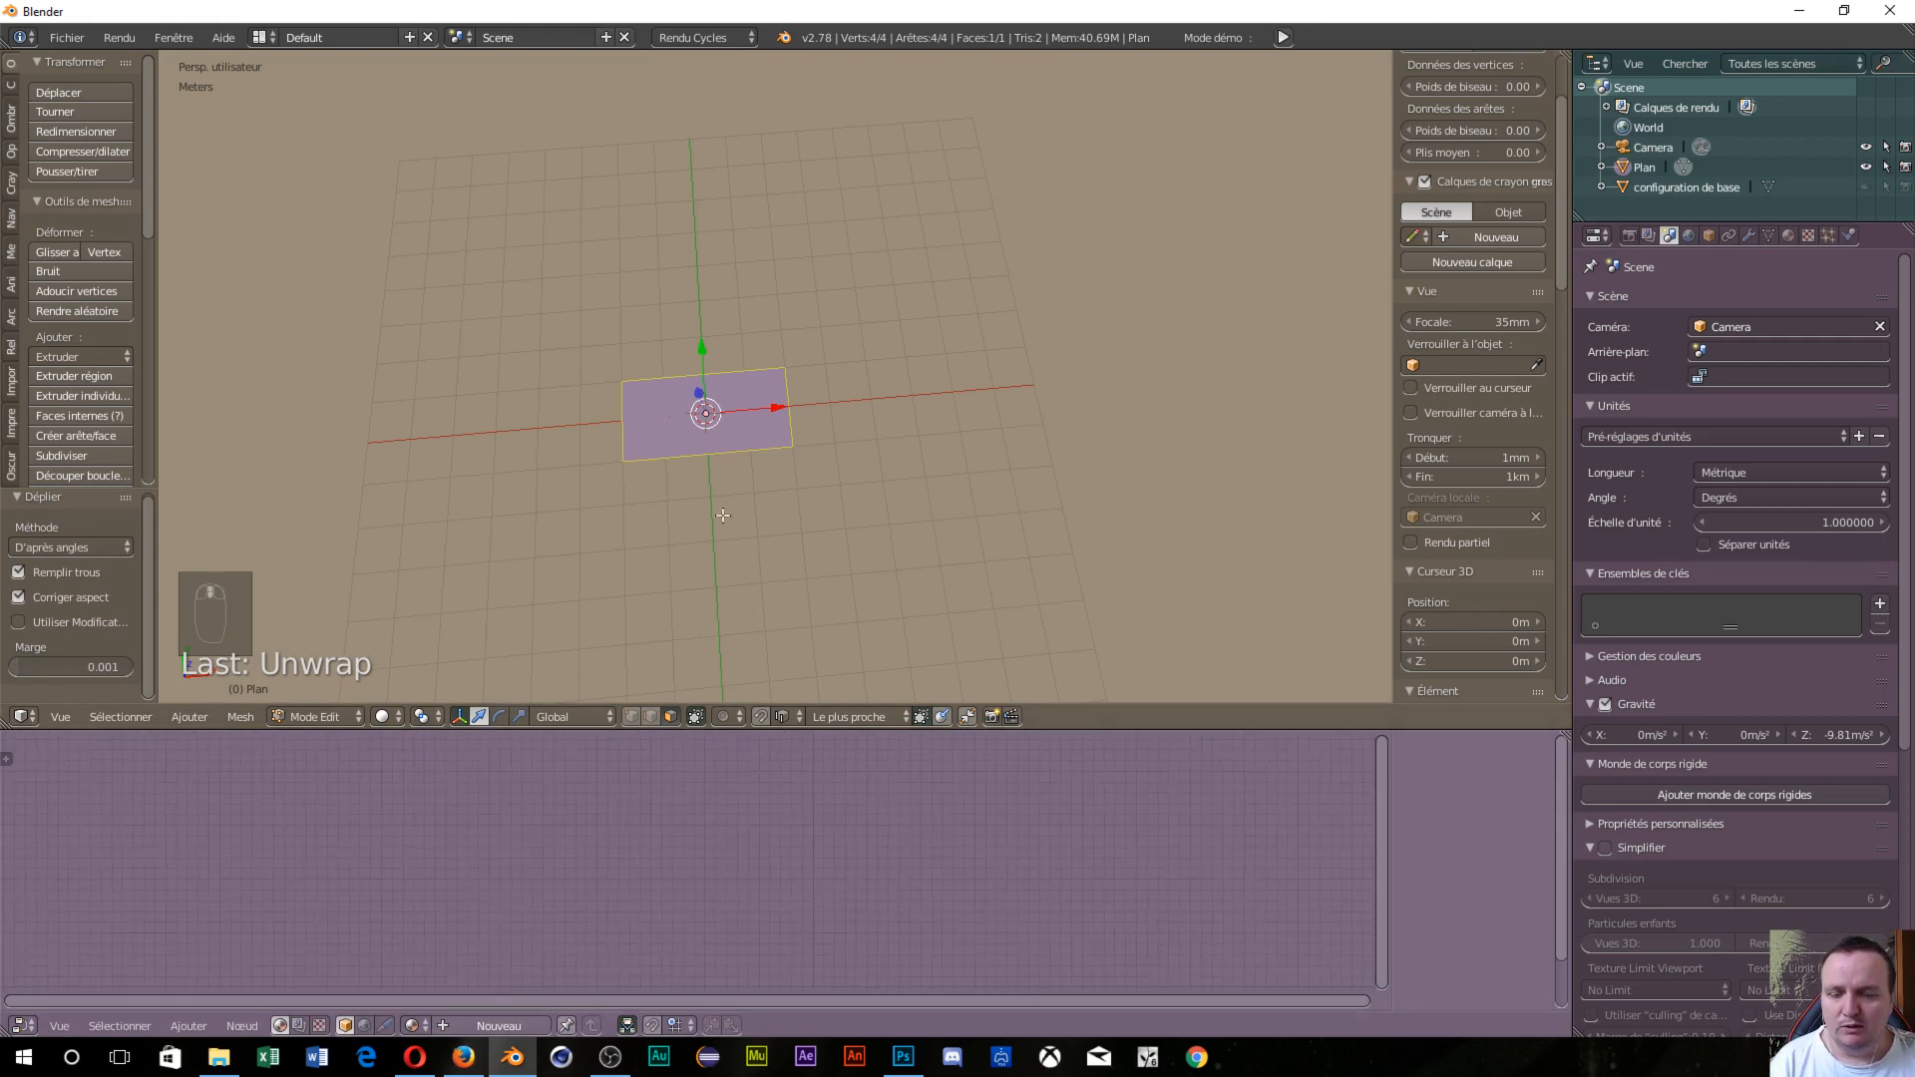
left_click(445, 1028)
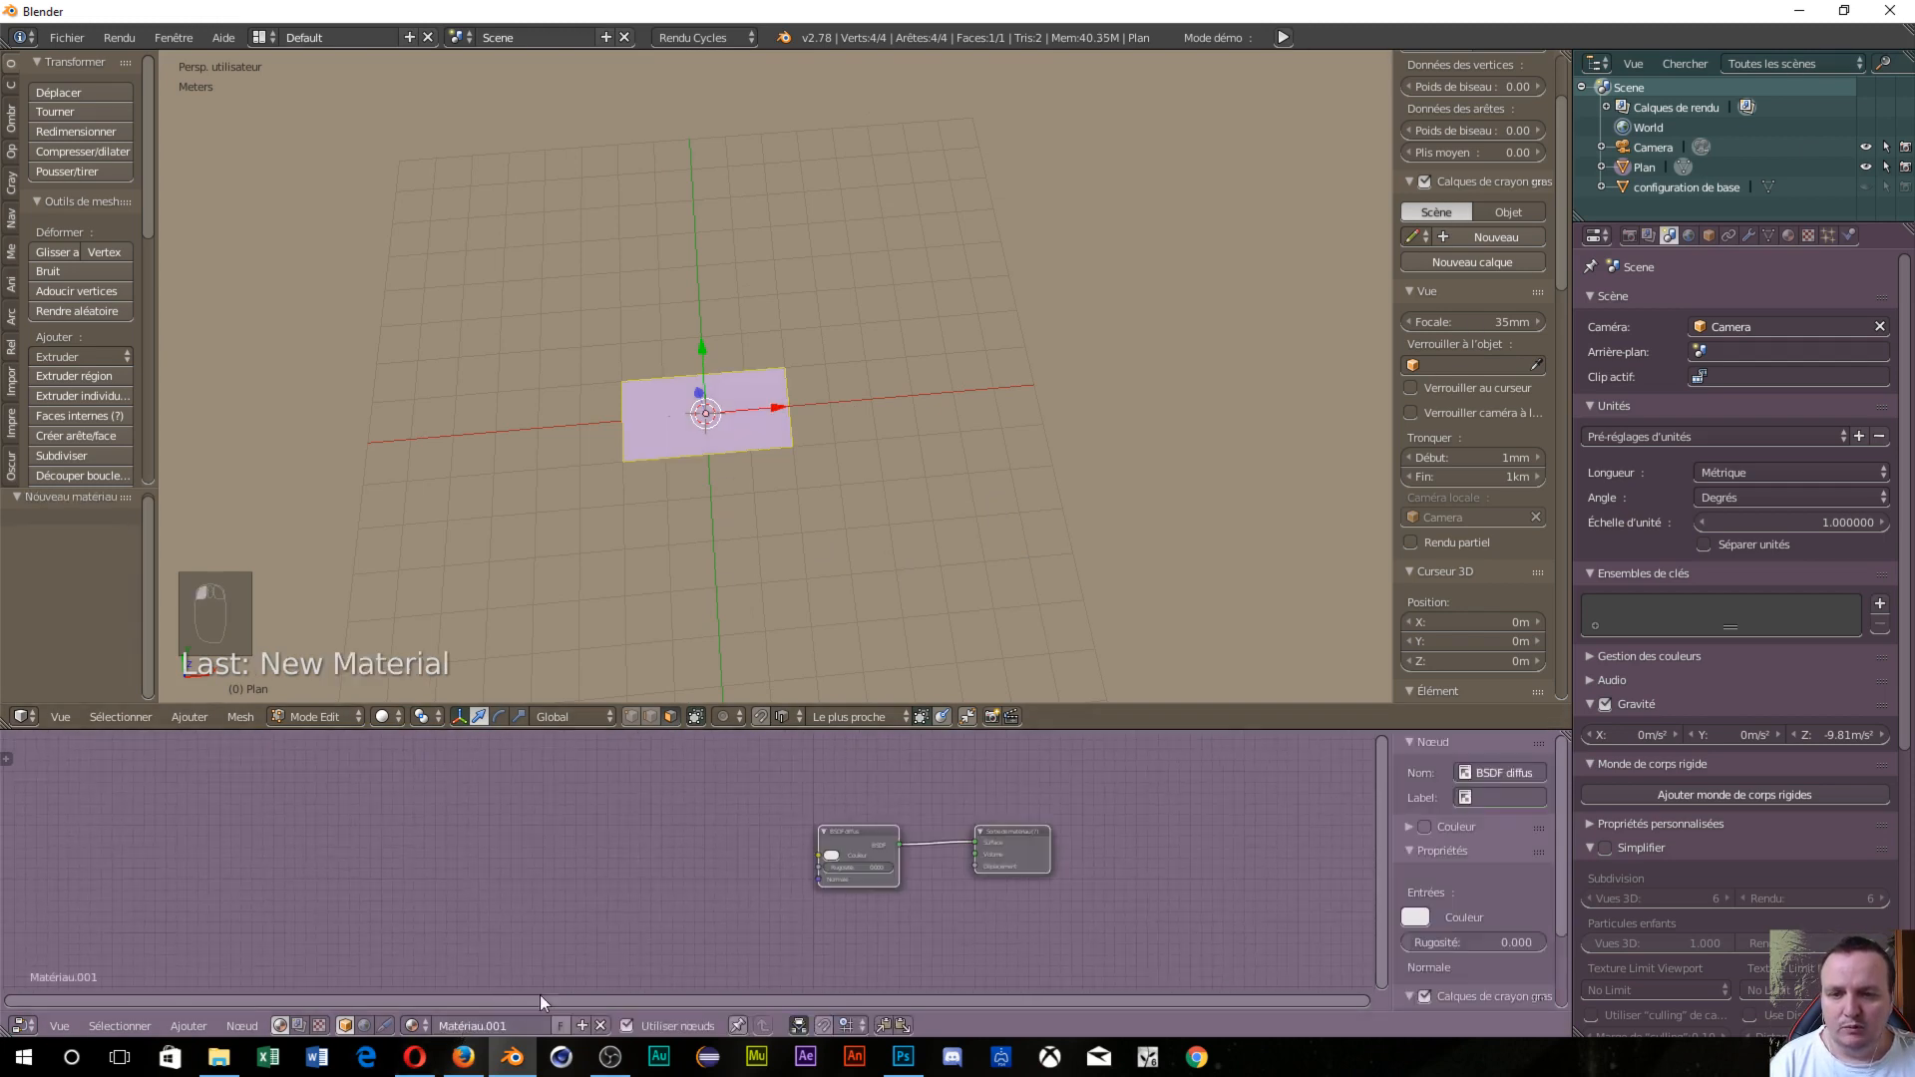
mouse_move(870, 836)
left_mouse_down()
mouse_move(856, 816)
mouse_move(842, 842)
left_mouse_up()
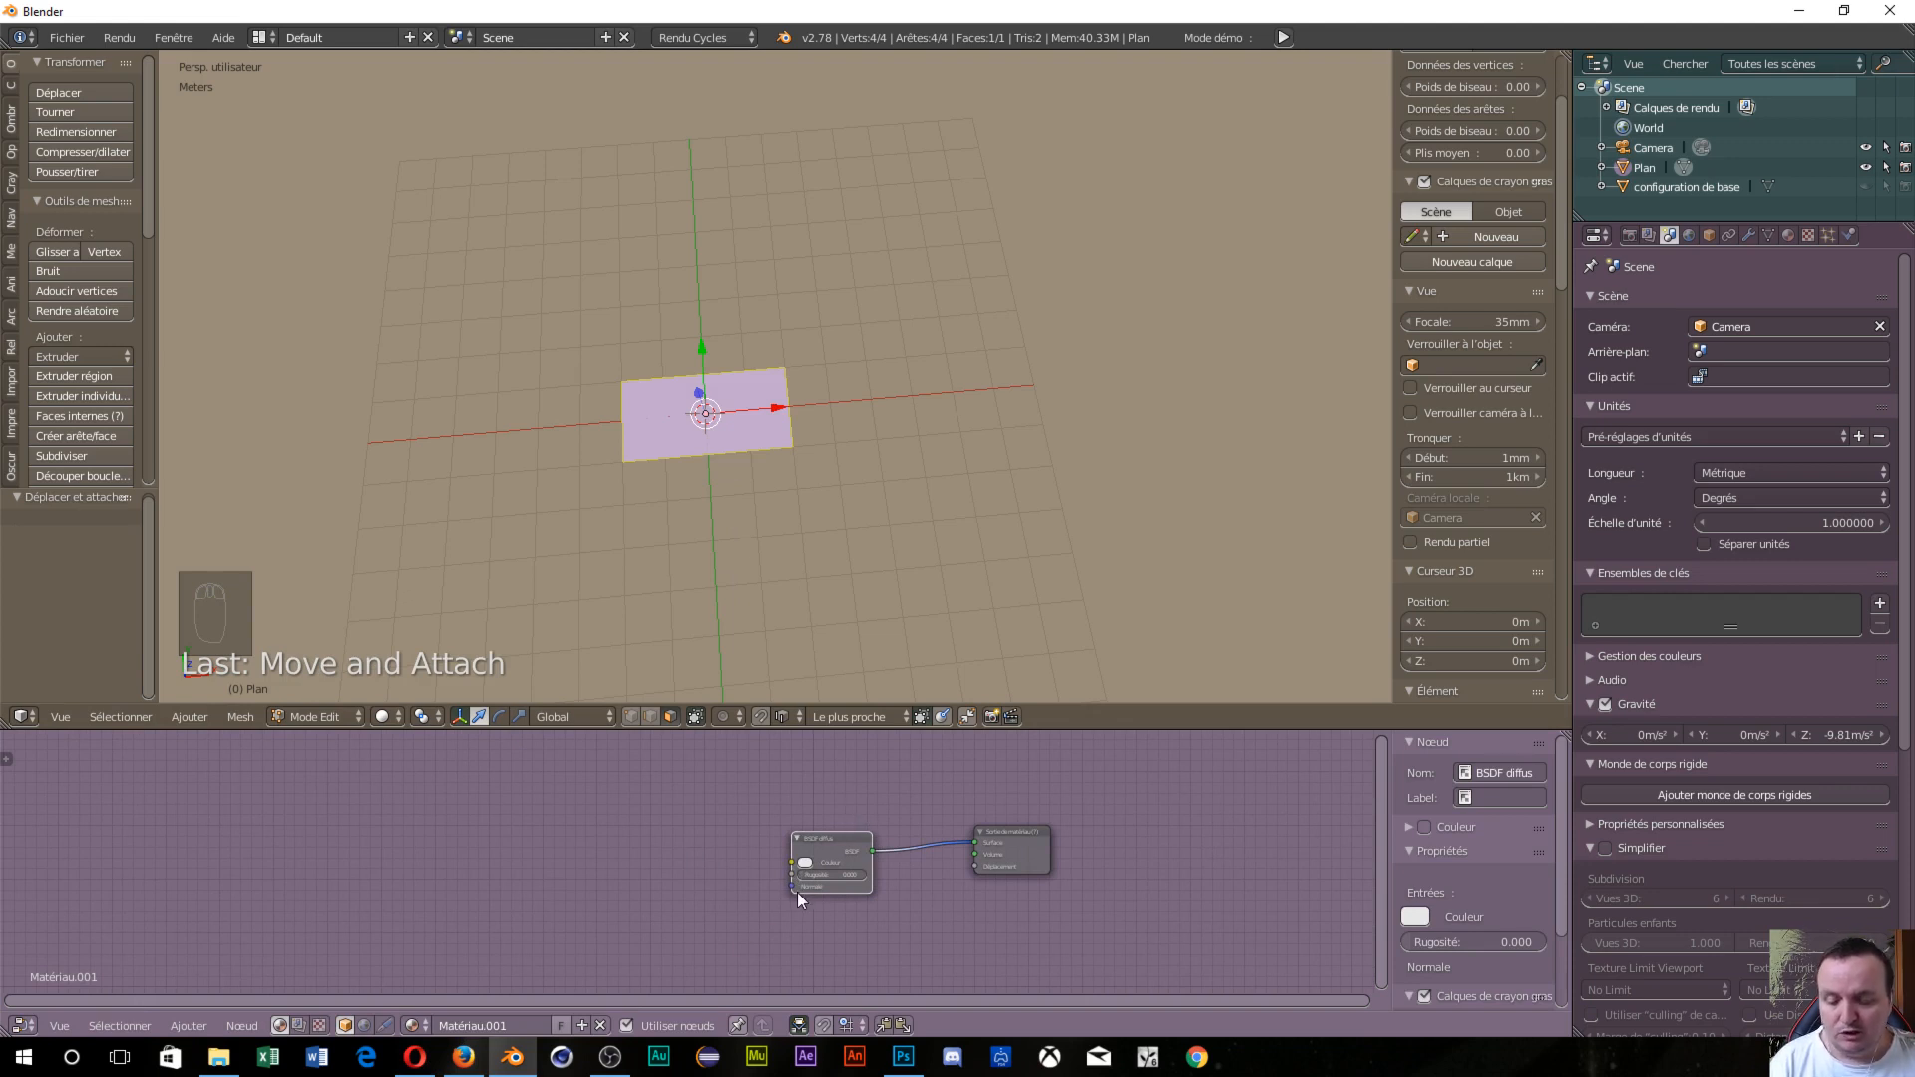
Add an Image Texture node feeding the Diffuse BSDF colour and browse for its image.
key("shift+a")
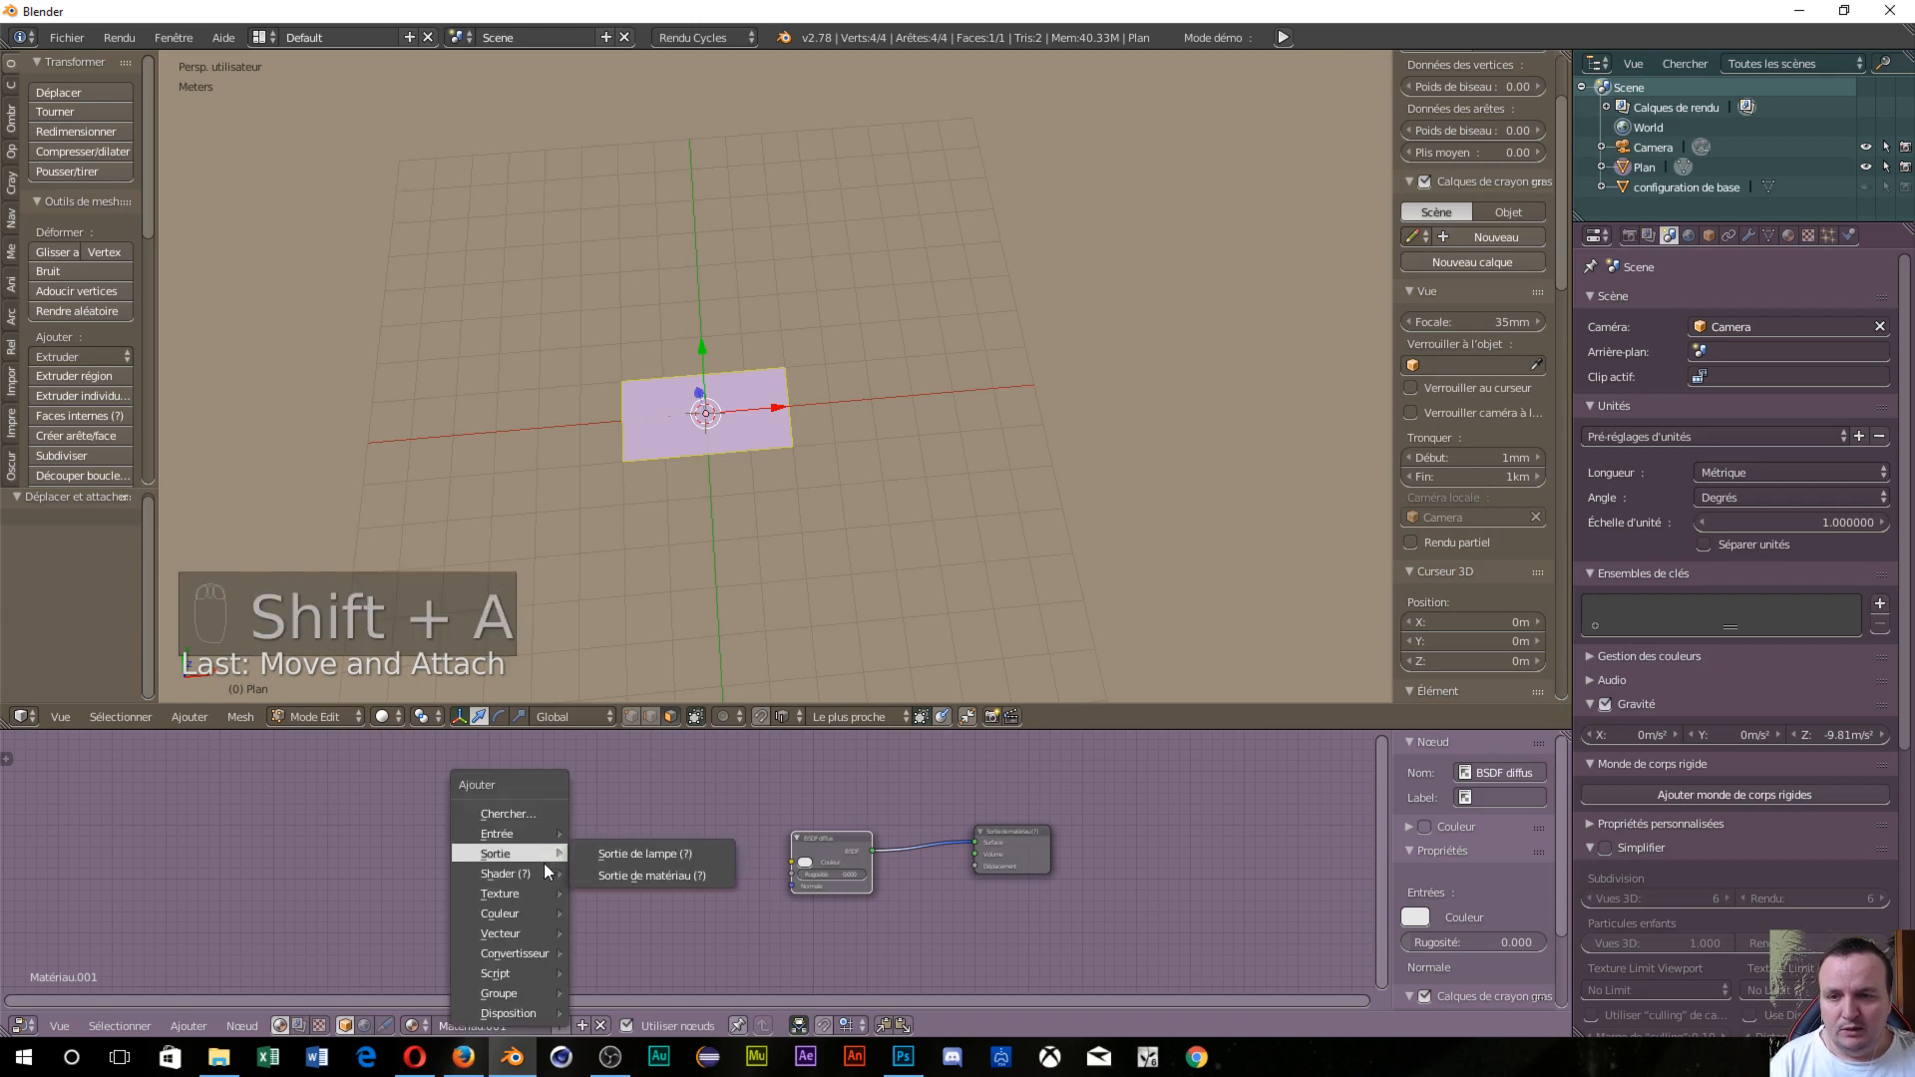
mouse_move(538, 894)
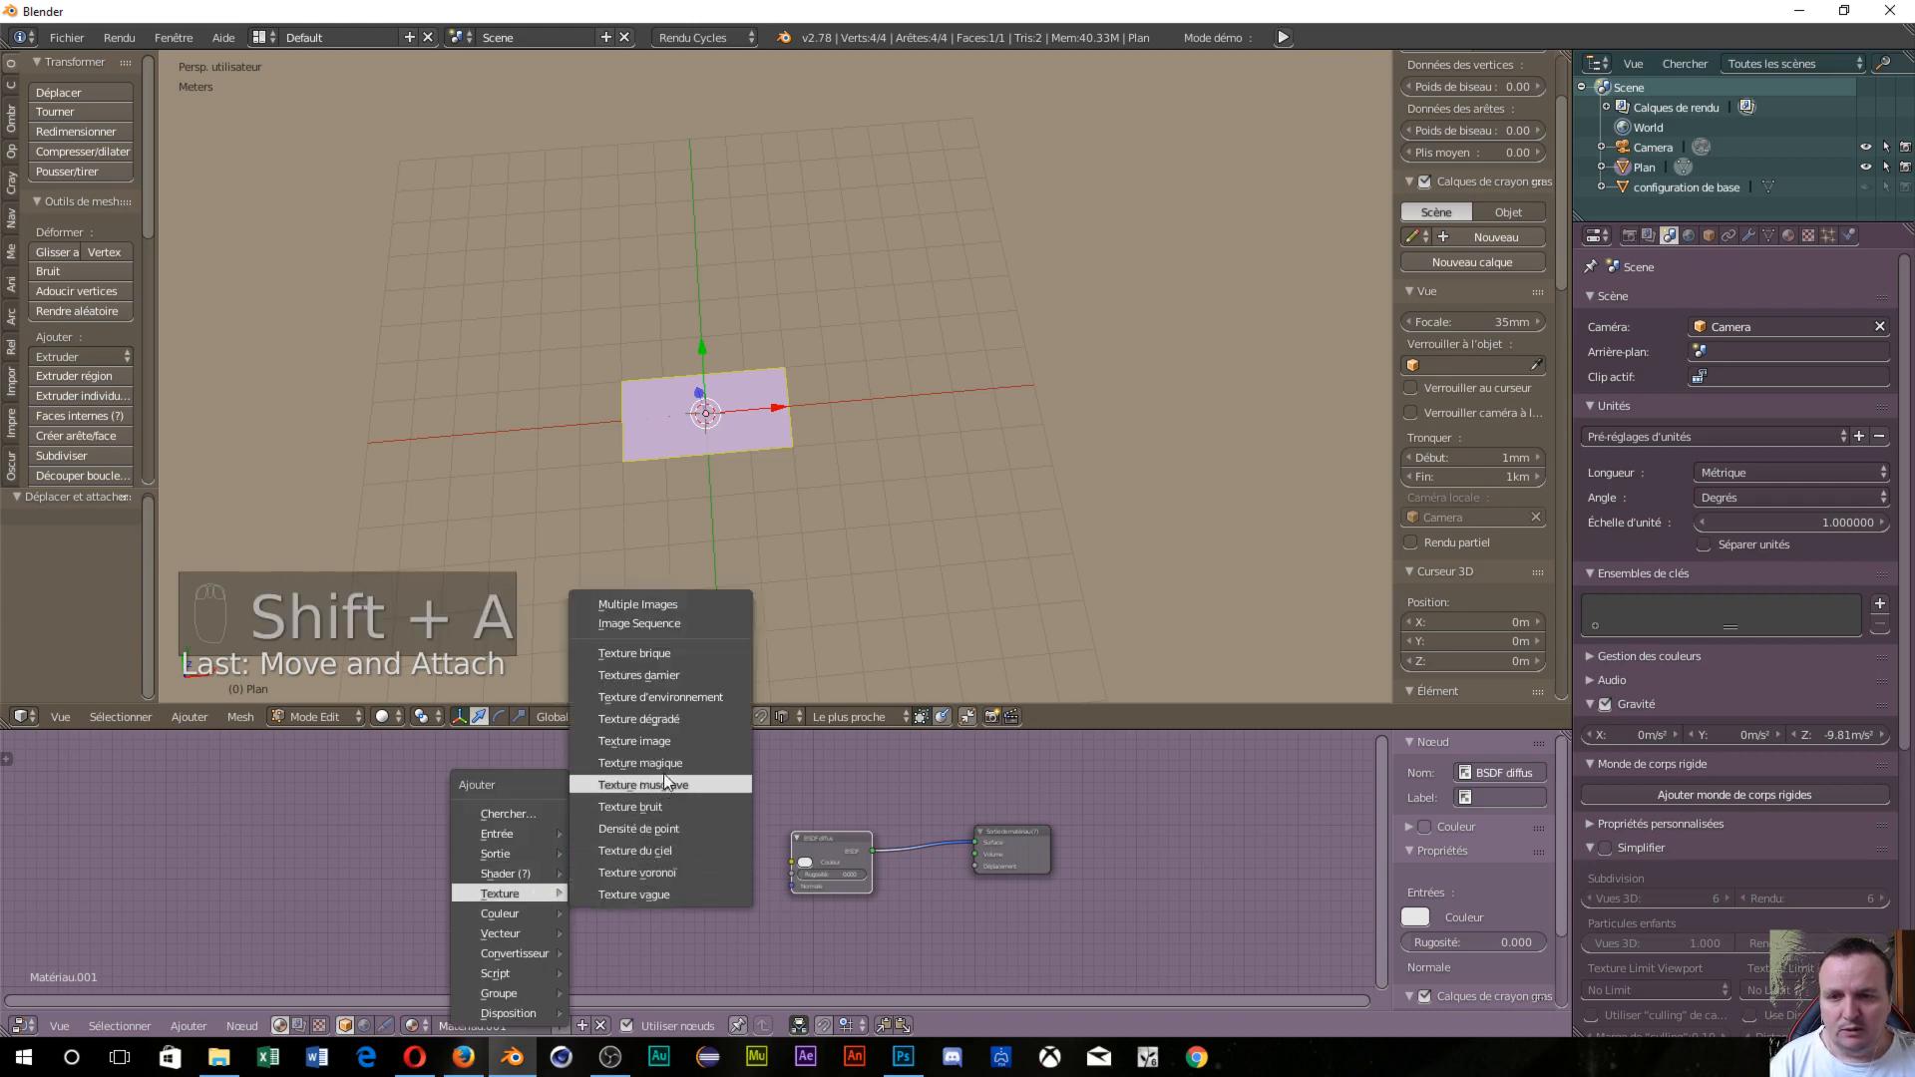
left_click(667, 744)
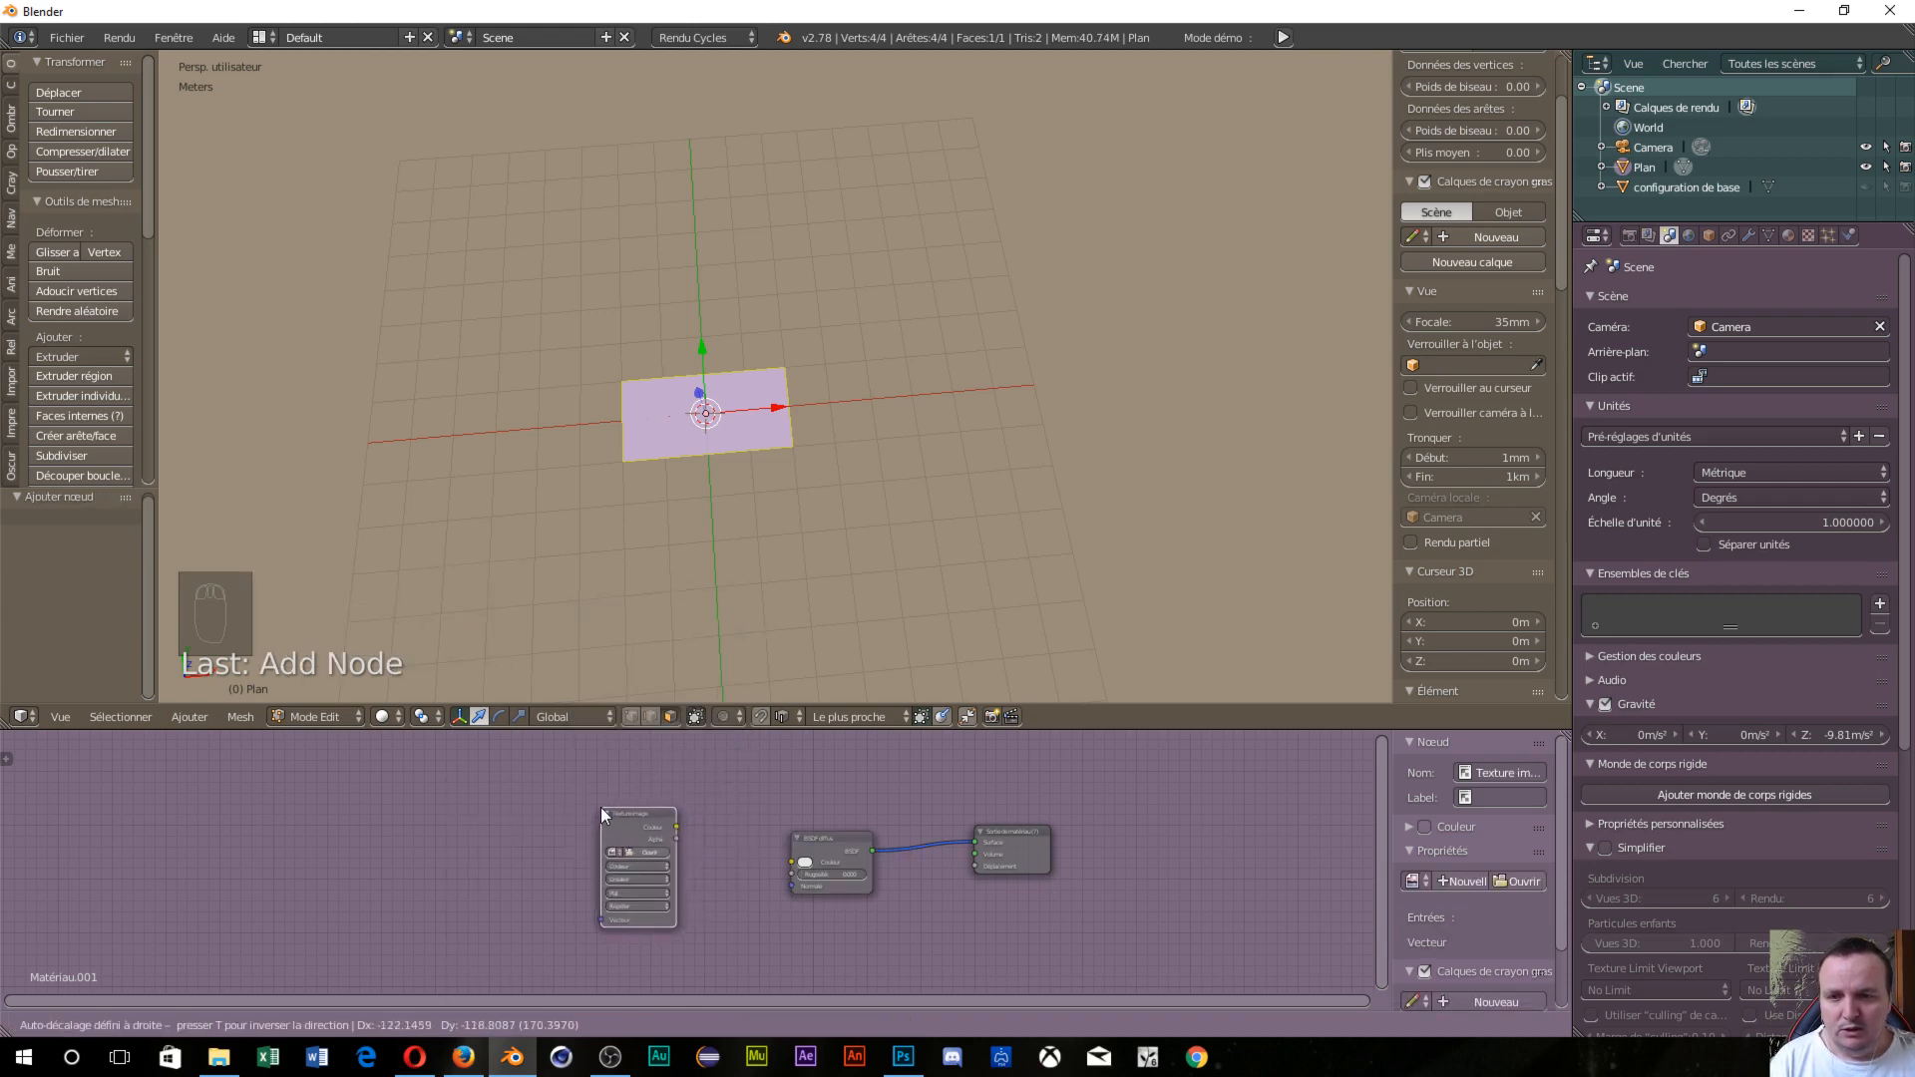
left_click(600, 807)
left_click_drag(676, 828, 788, 860)
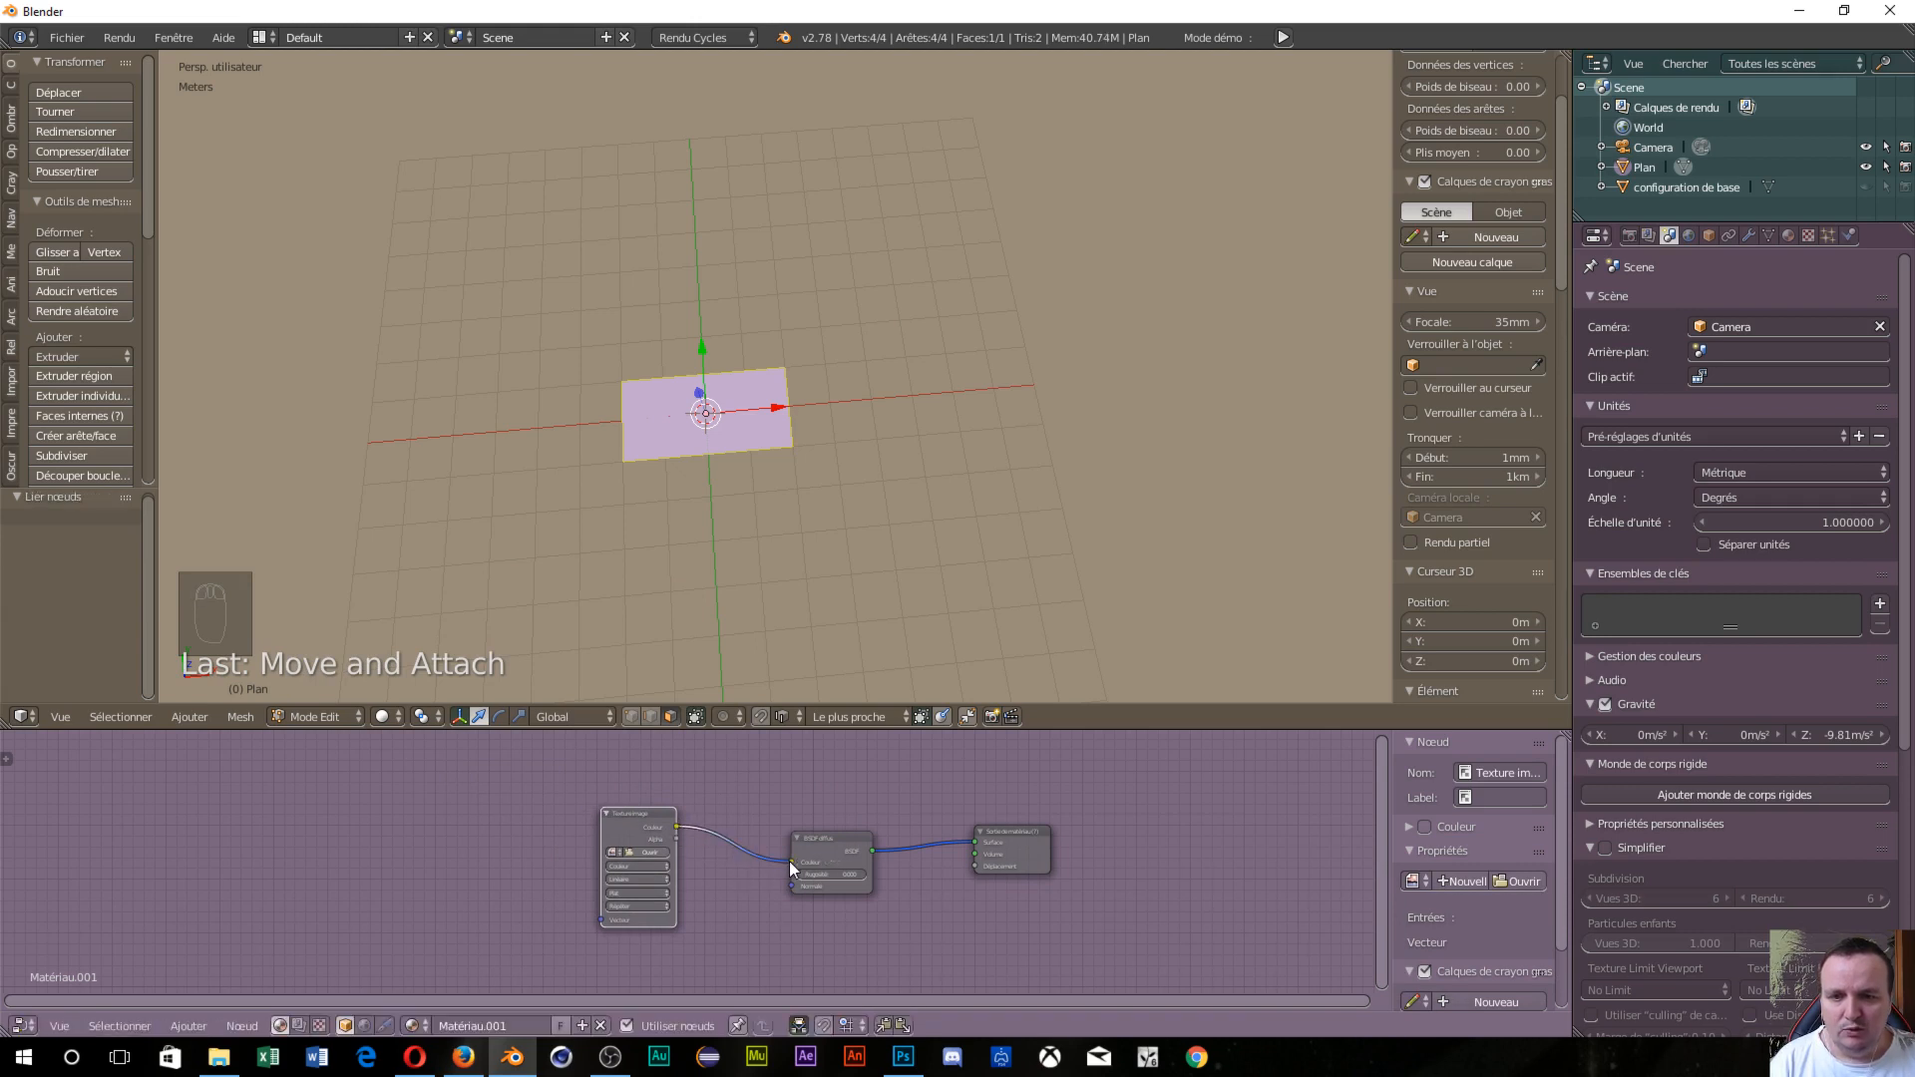
left_click(638, 853)
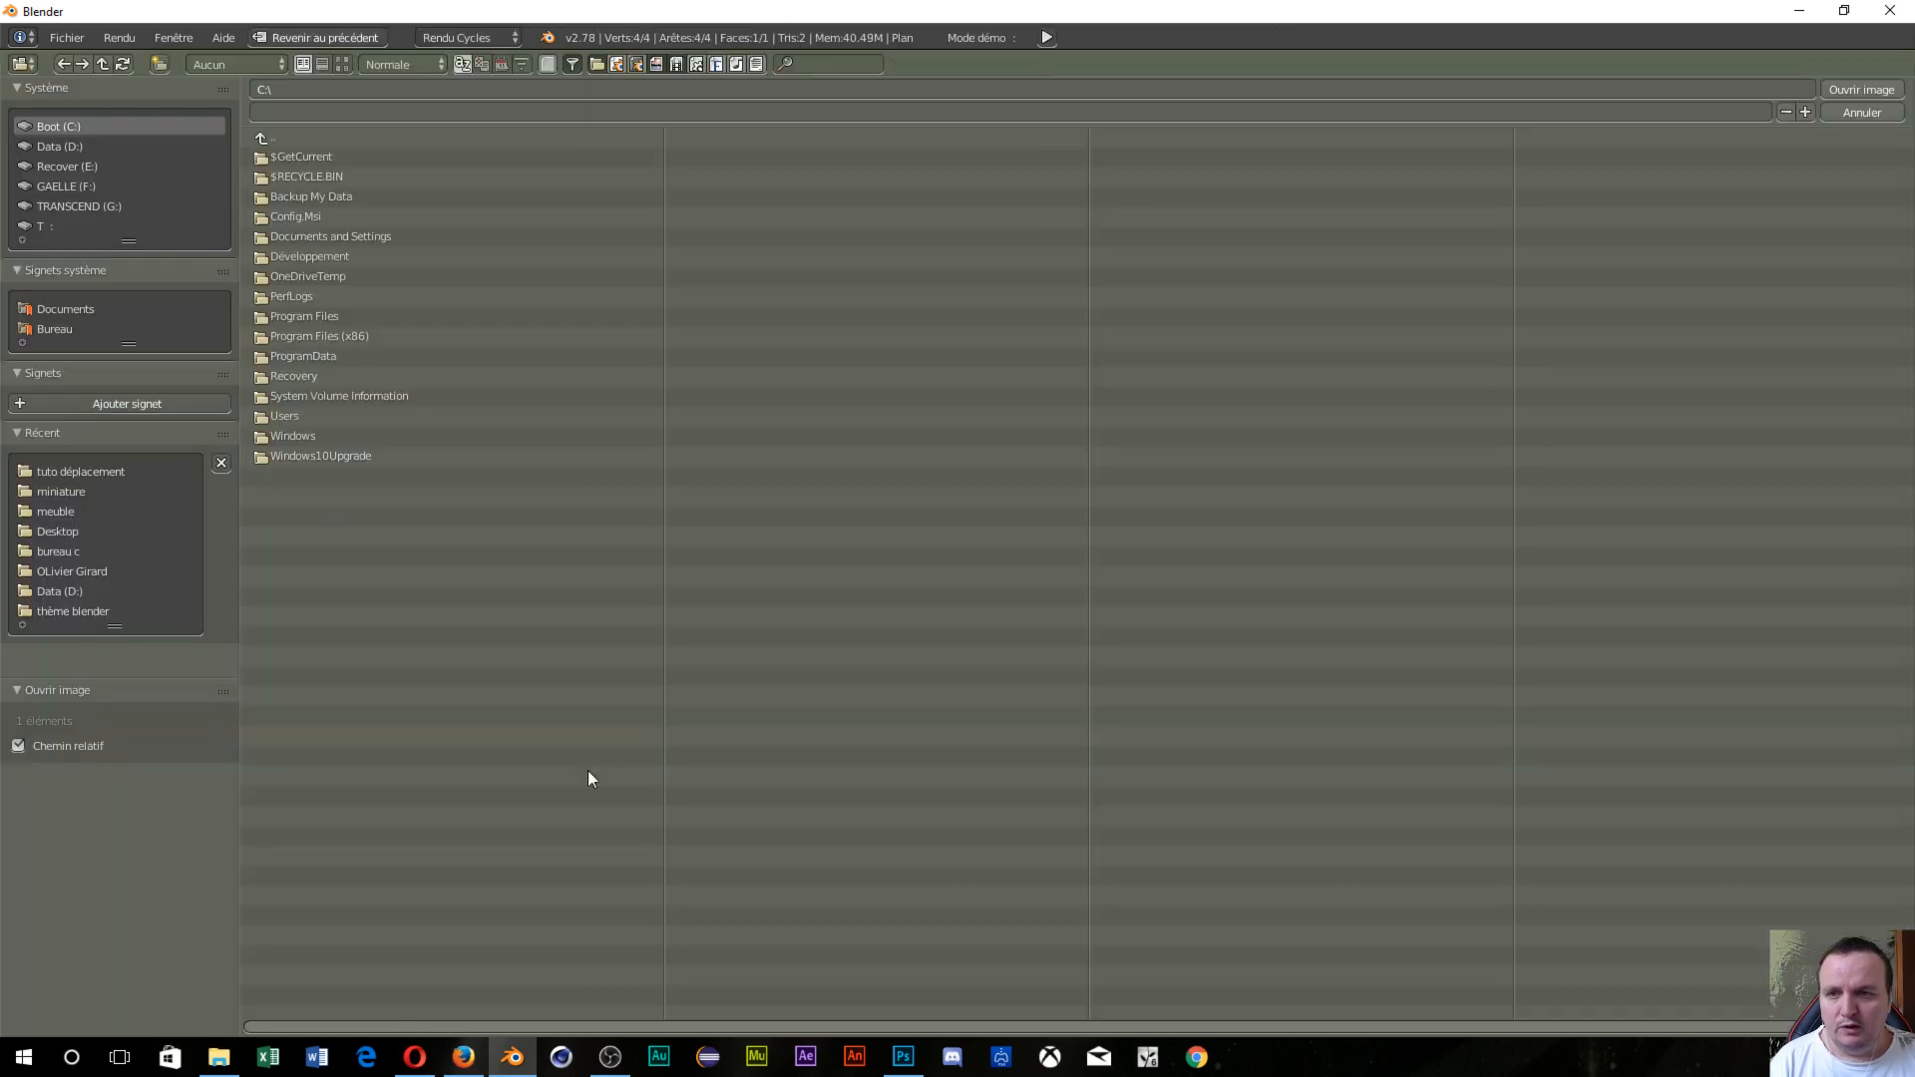
Load the wood-plank JPEG from tuto déplacement into the Image Texture node.
left_click(75, 475)
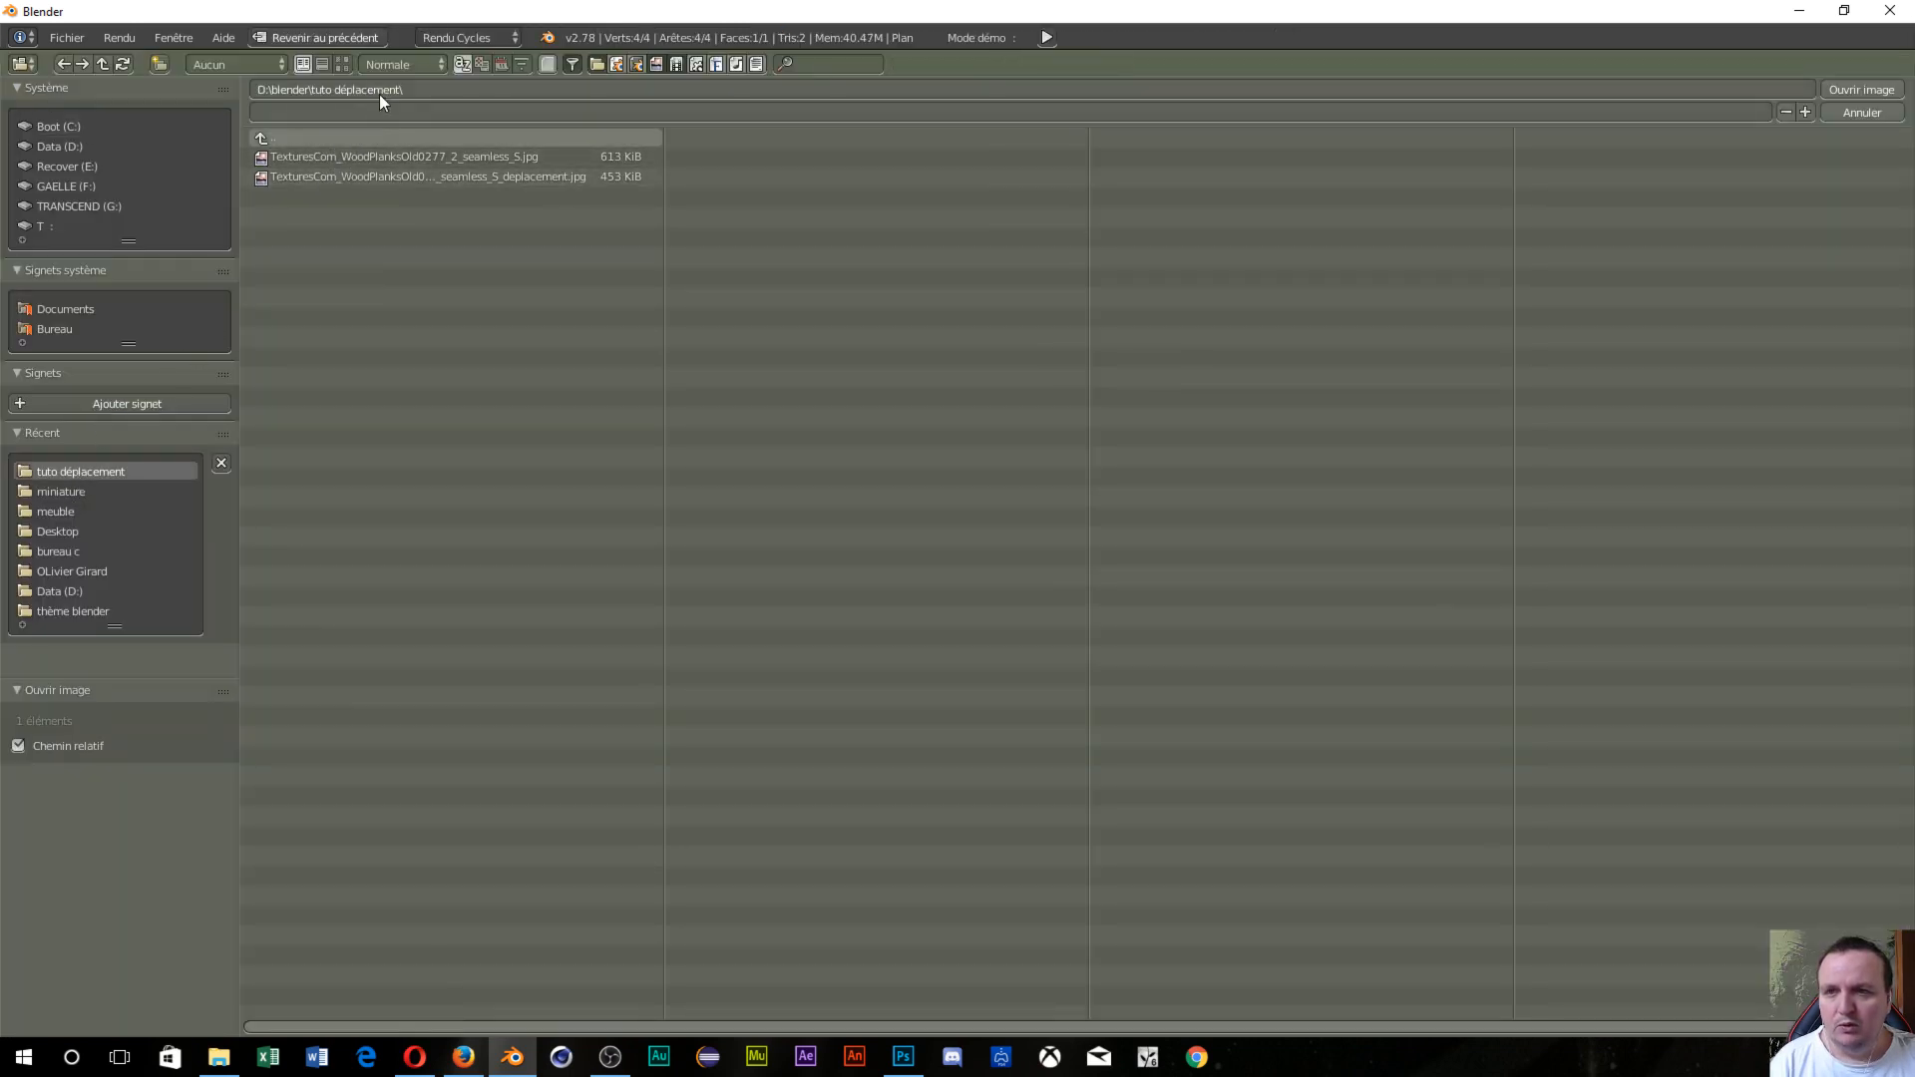
left_click(343, 65)
left_click(427, 220)
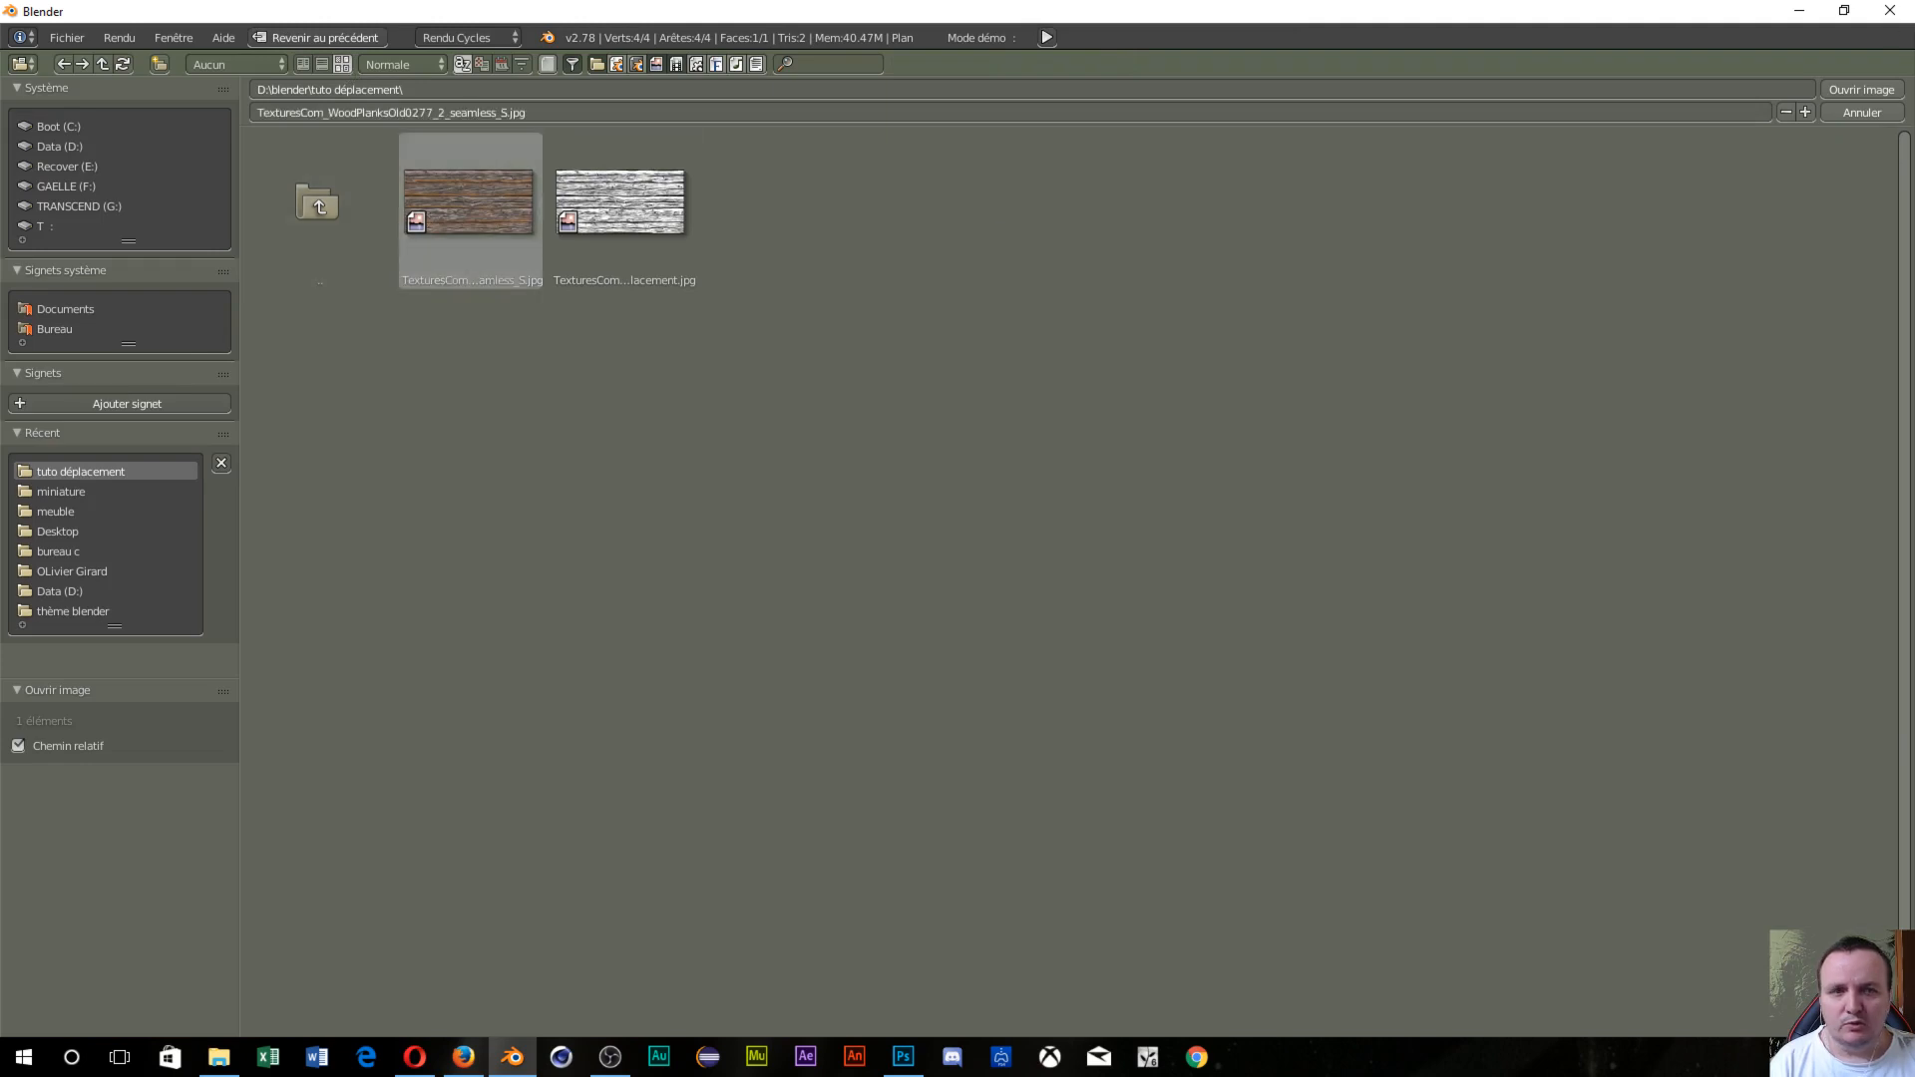
left_click(1847, 90)
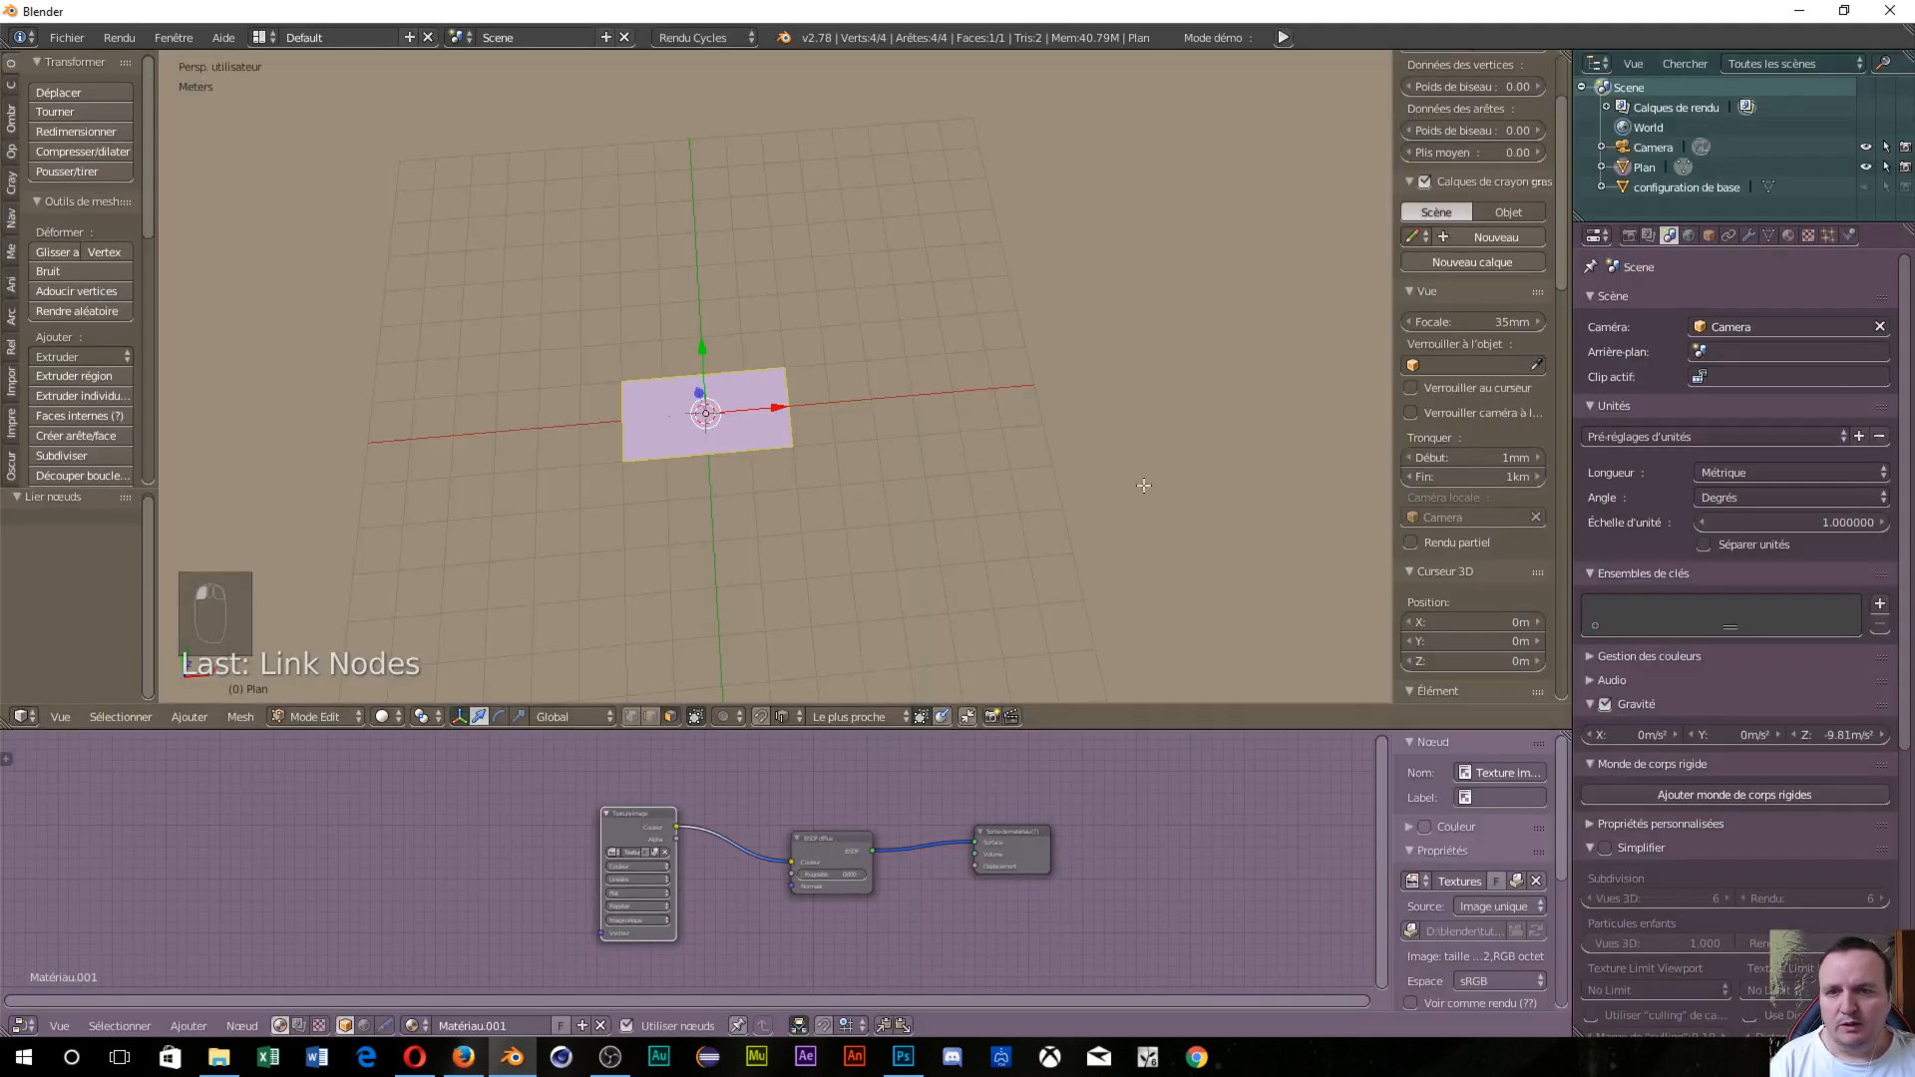
Set viewport shading to Texture to see the planks on the plane.
left_click(403, 717)
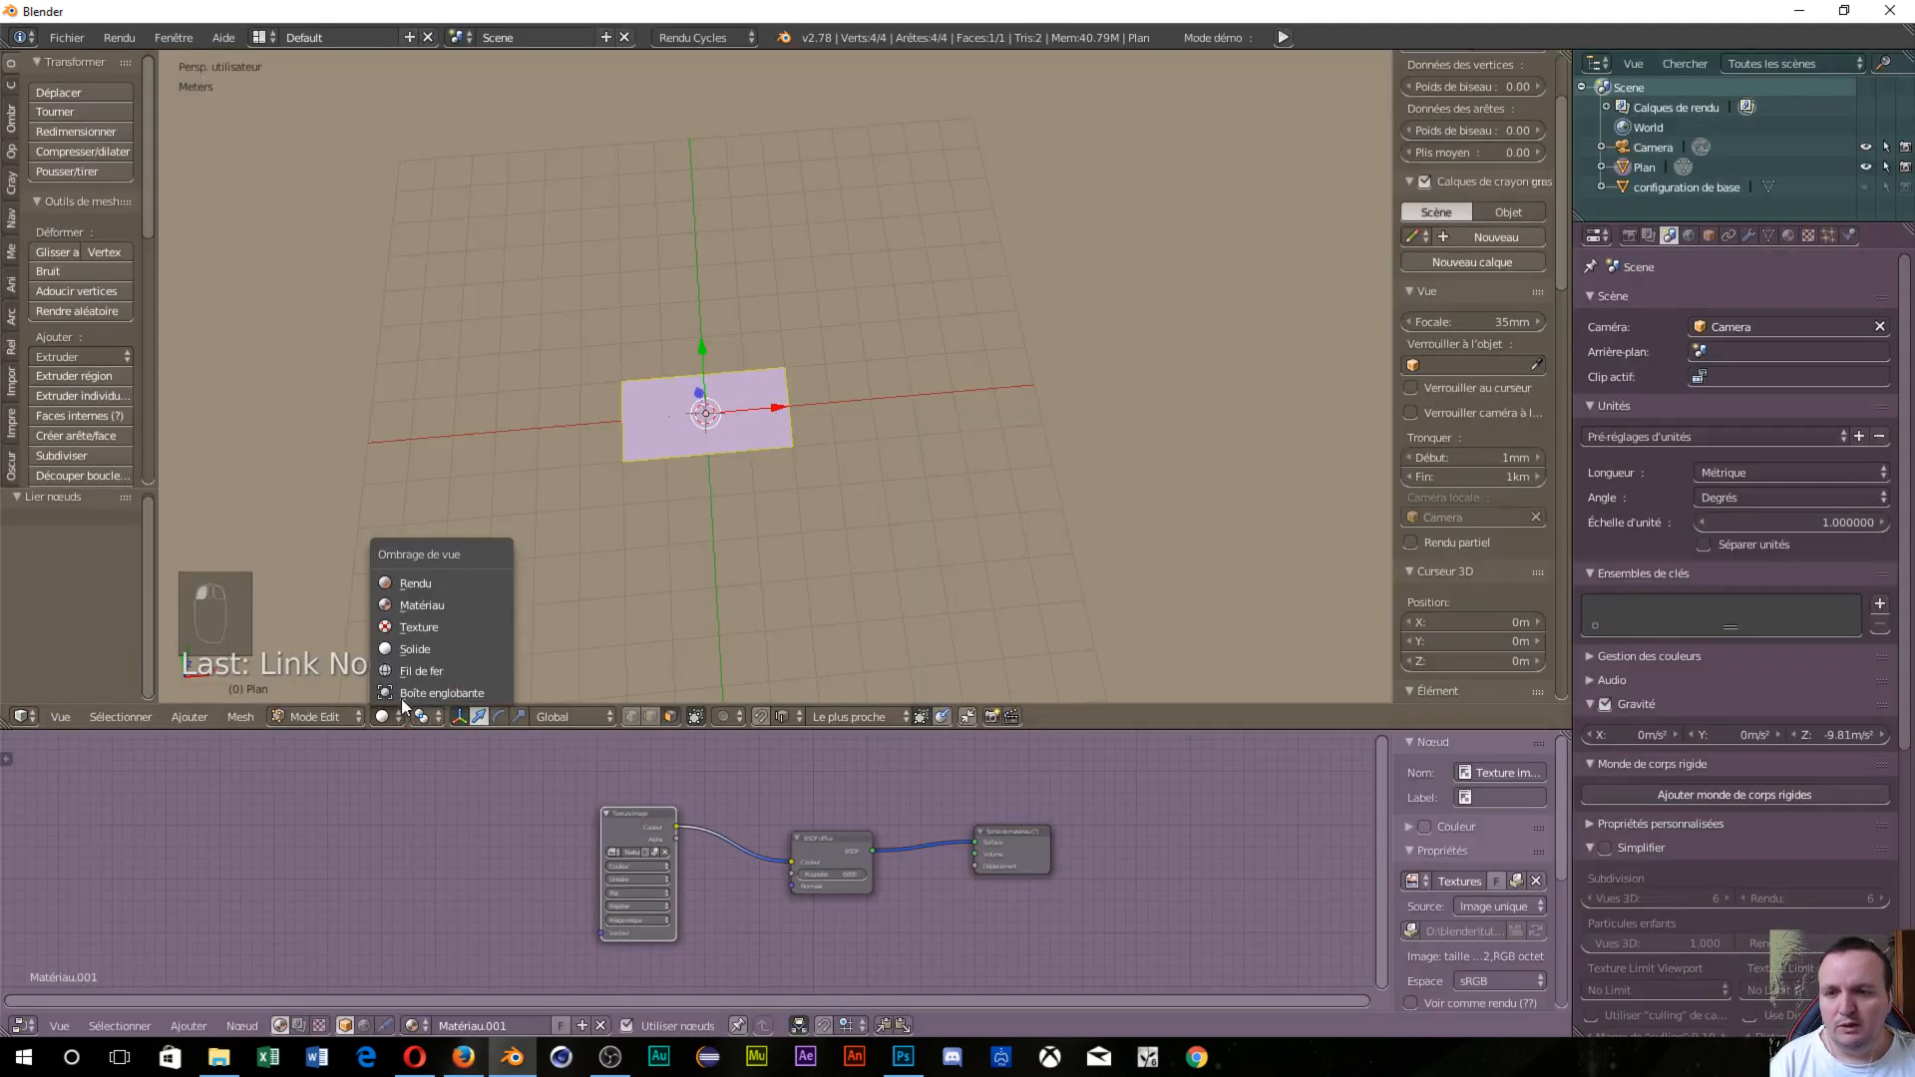
left_click(419, 627)
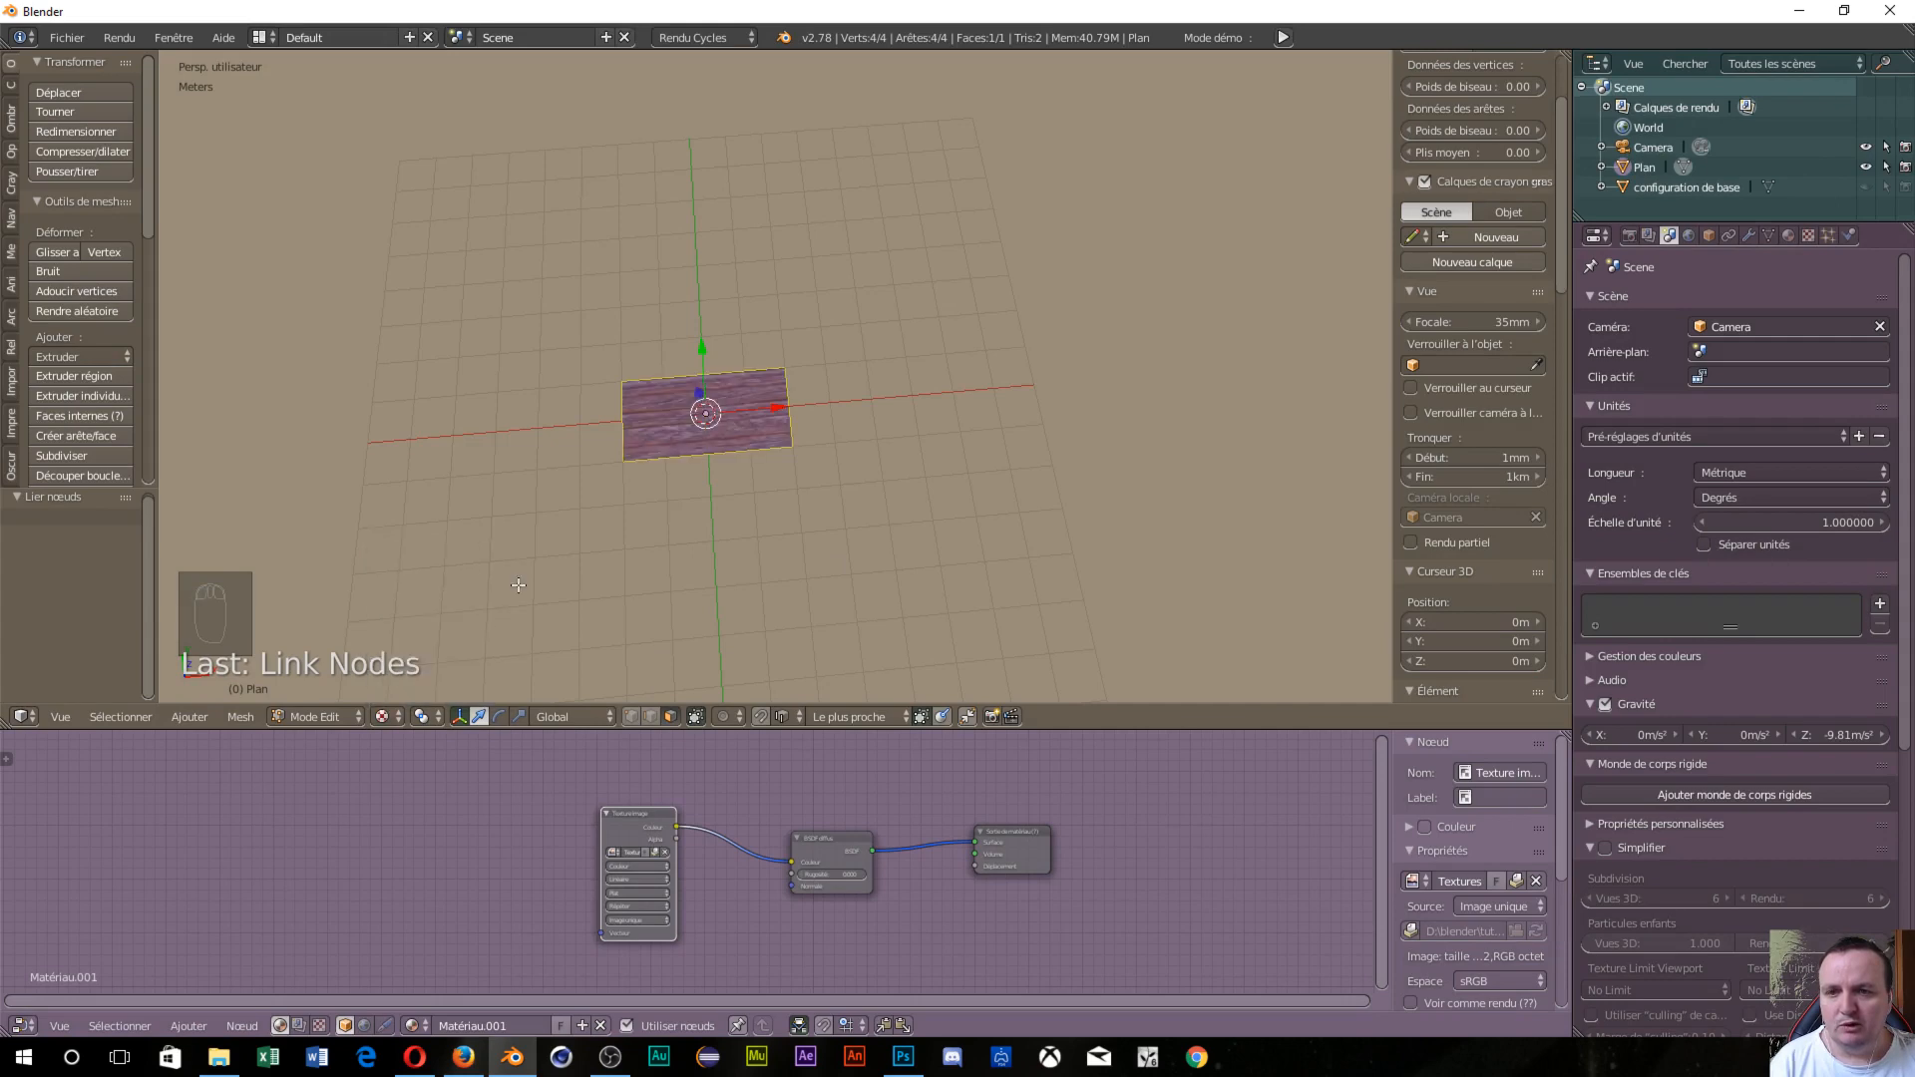
scroll(664, 518, "up", 3)
middle_click_drag(665, 518, 658, 568)
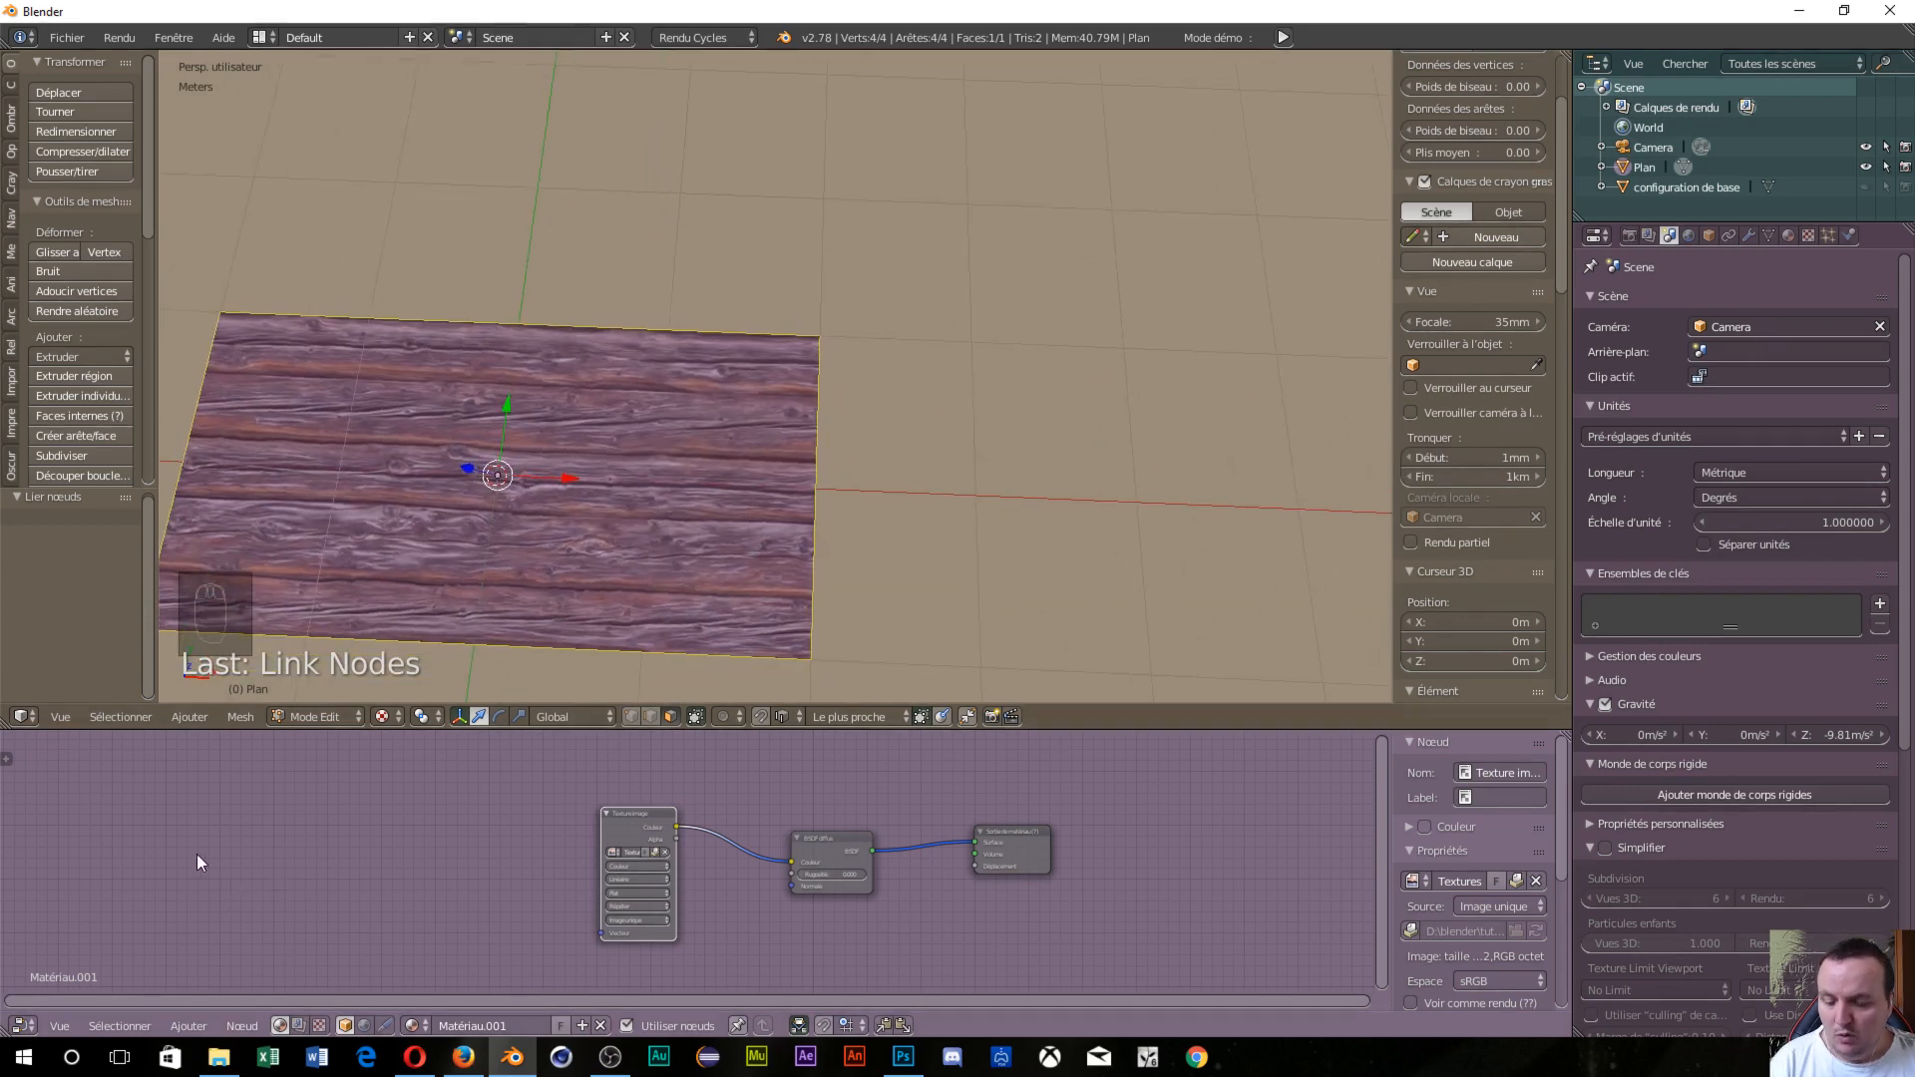
Wire Texture Coordinate UV through a Mapping node into the Image Texture's vector input.
key("shift+a")
mouse_move(167, 854)
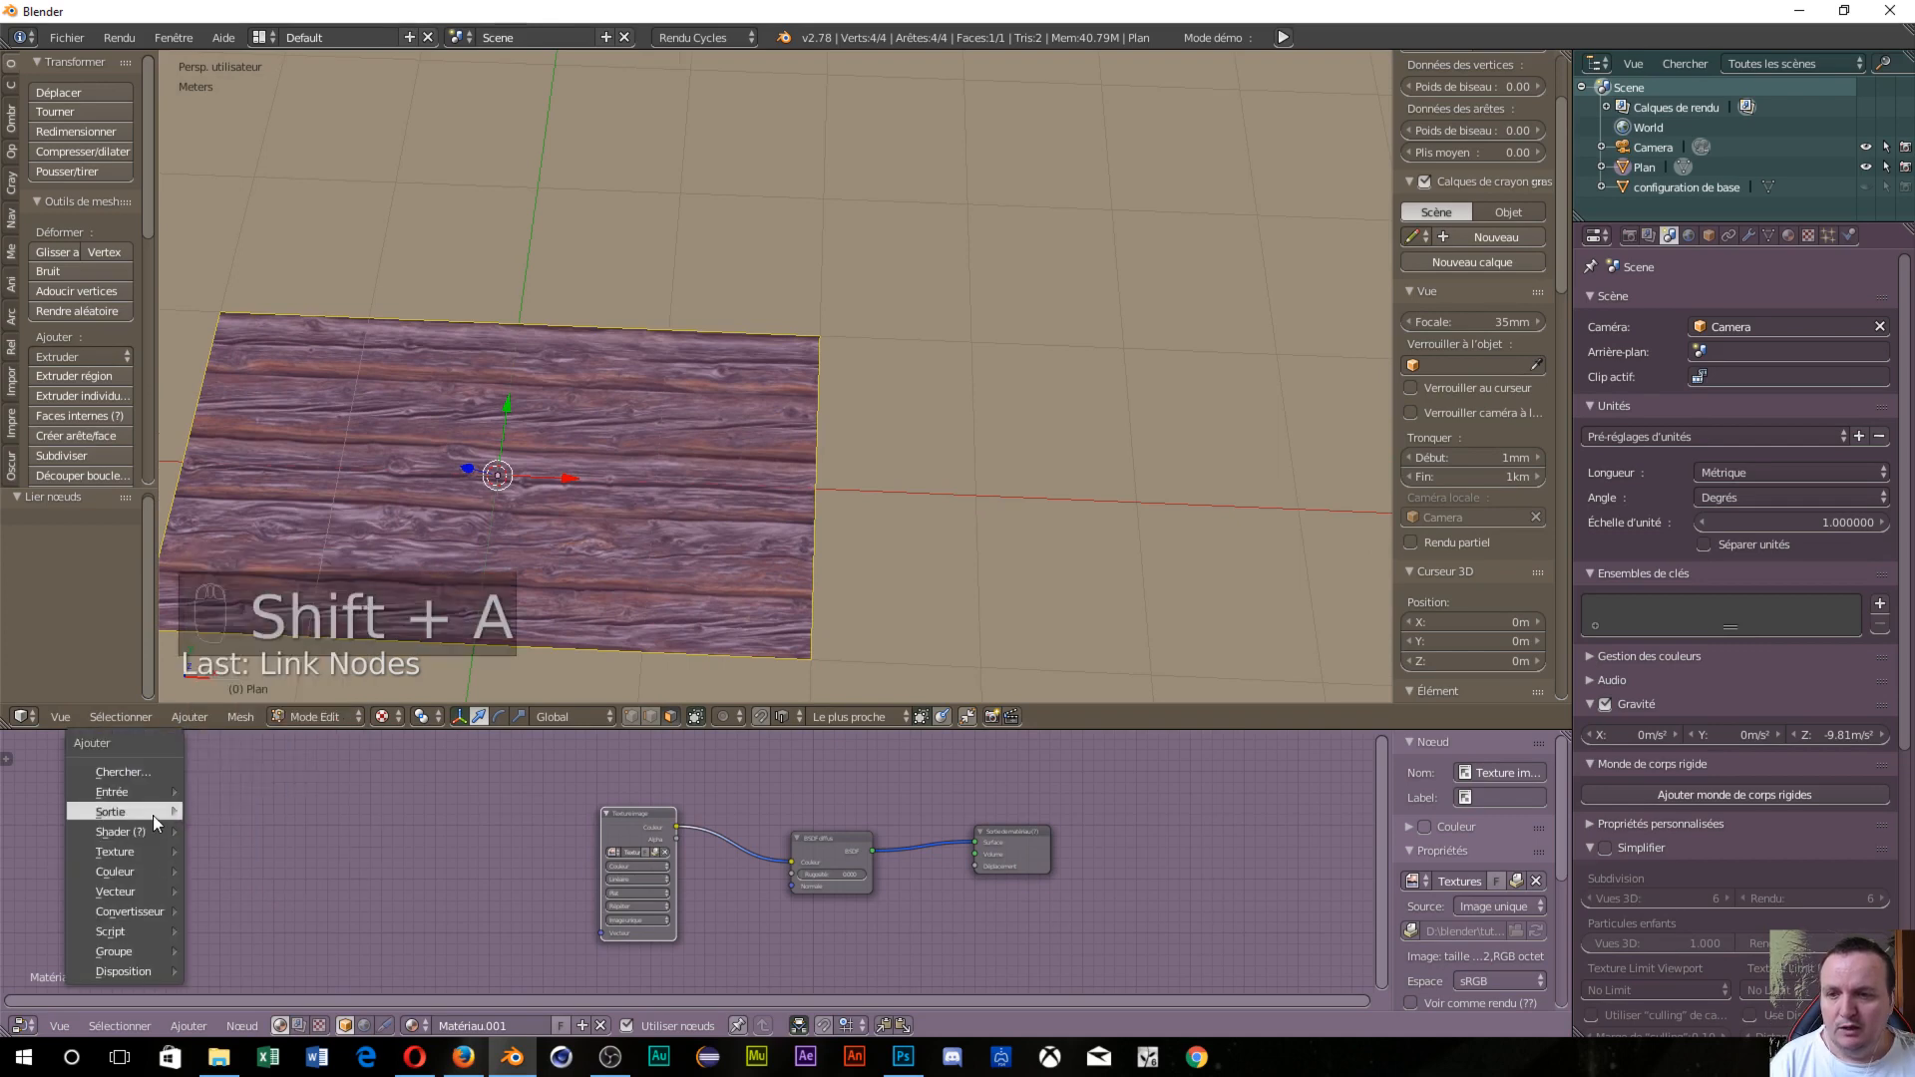
mouse_move(168, 792)
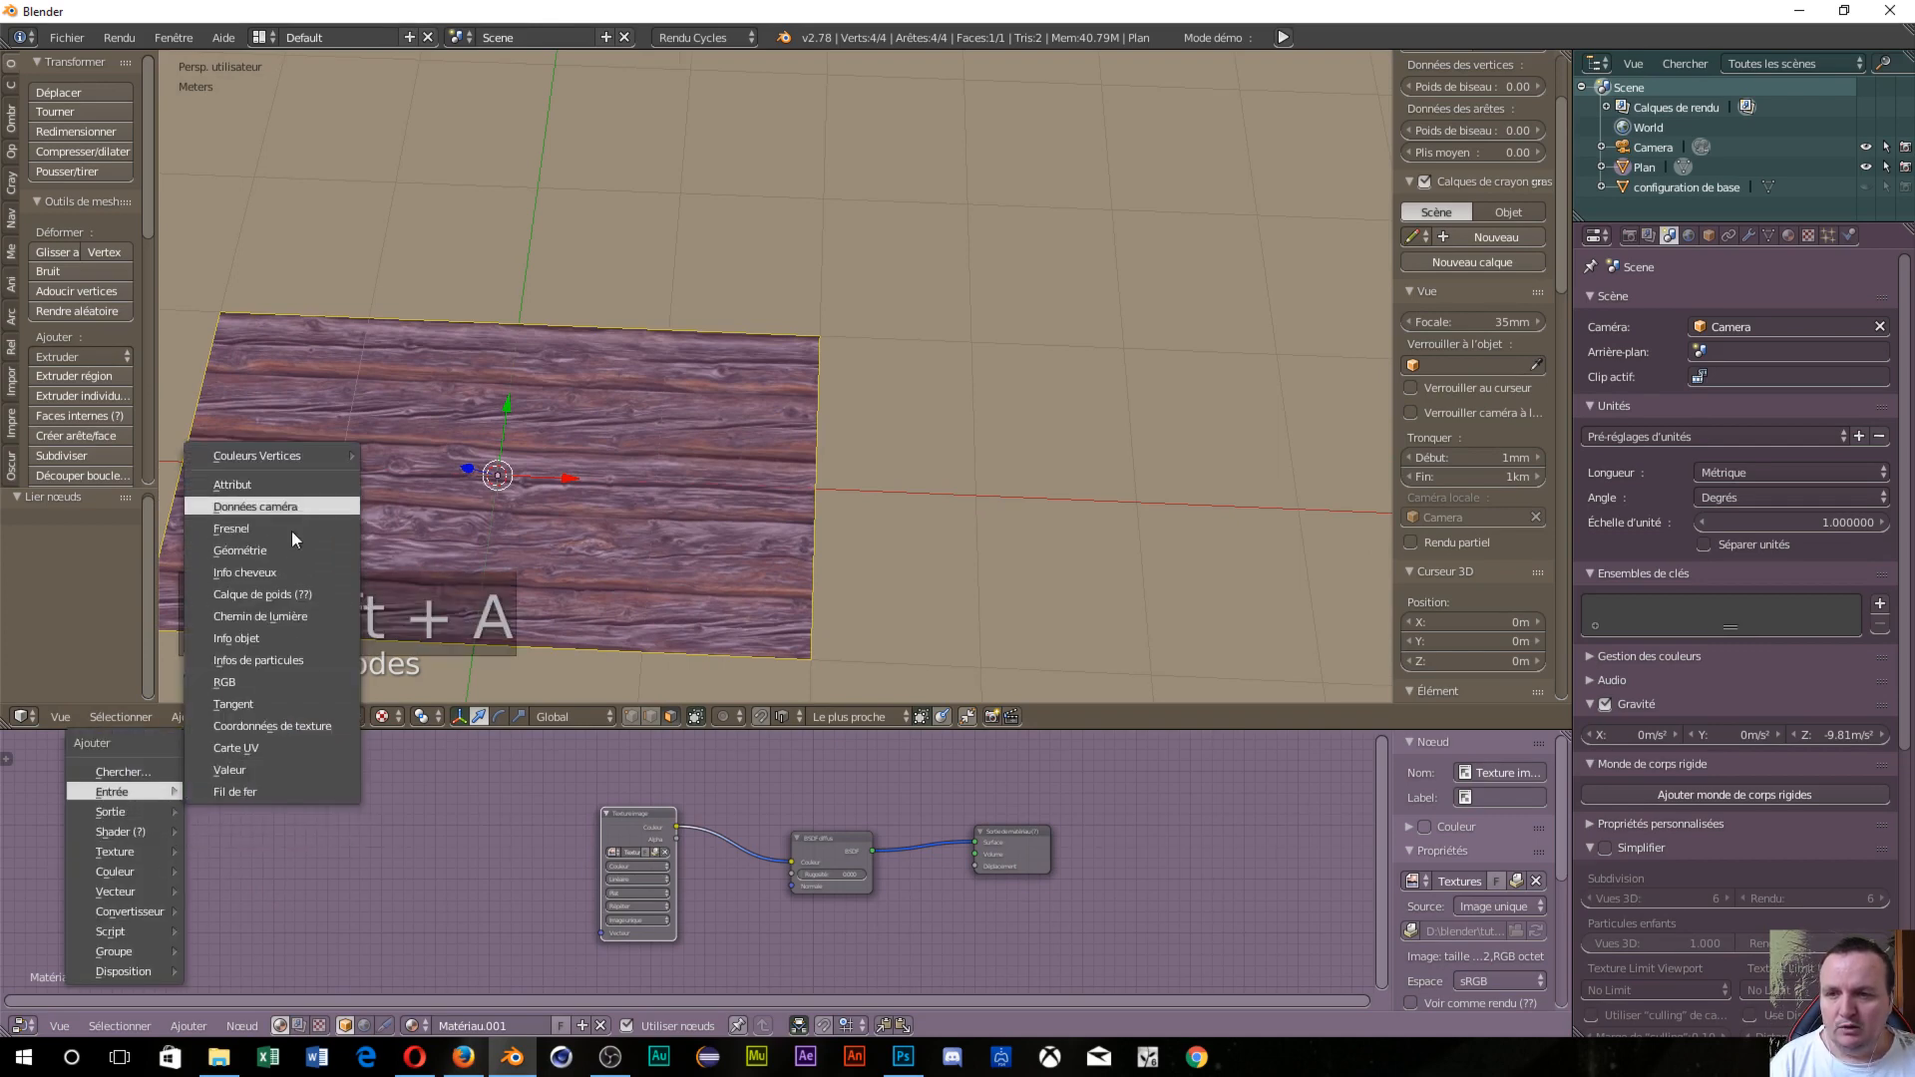
left_click(266, 727)
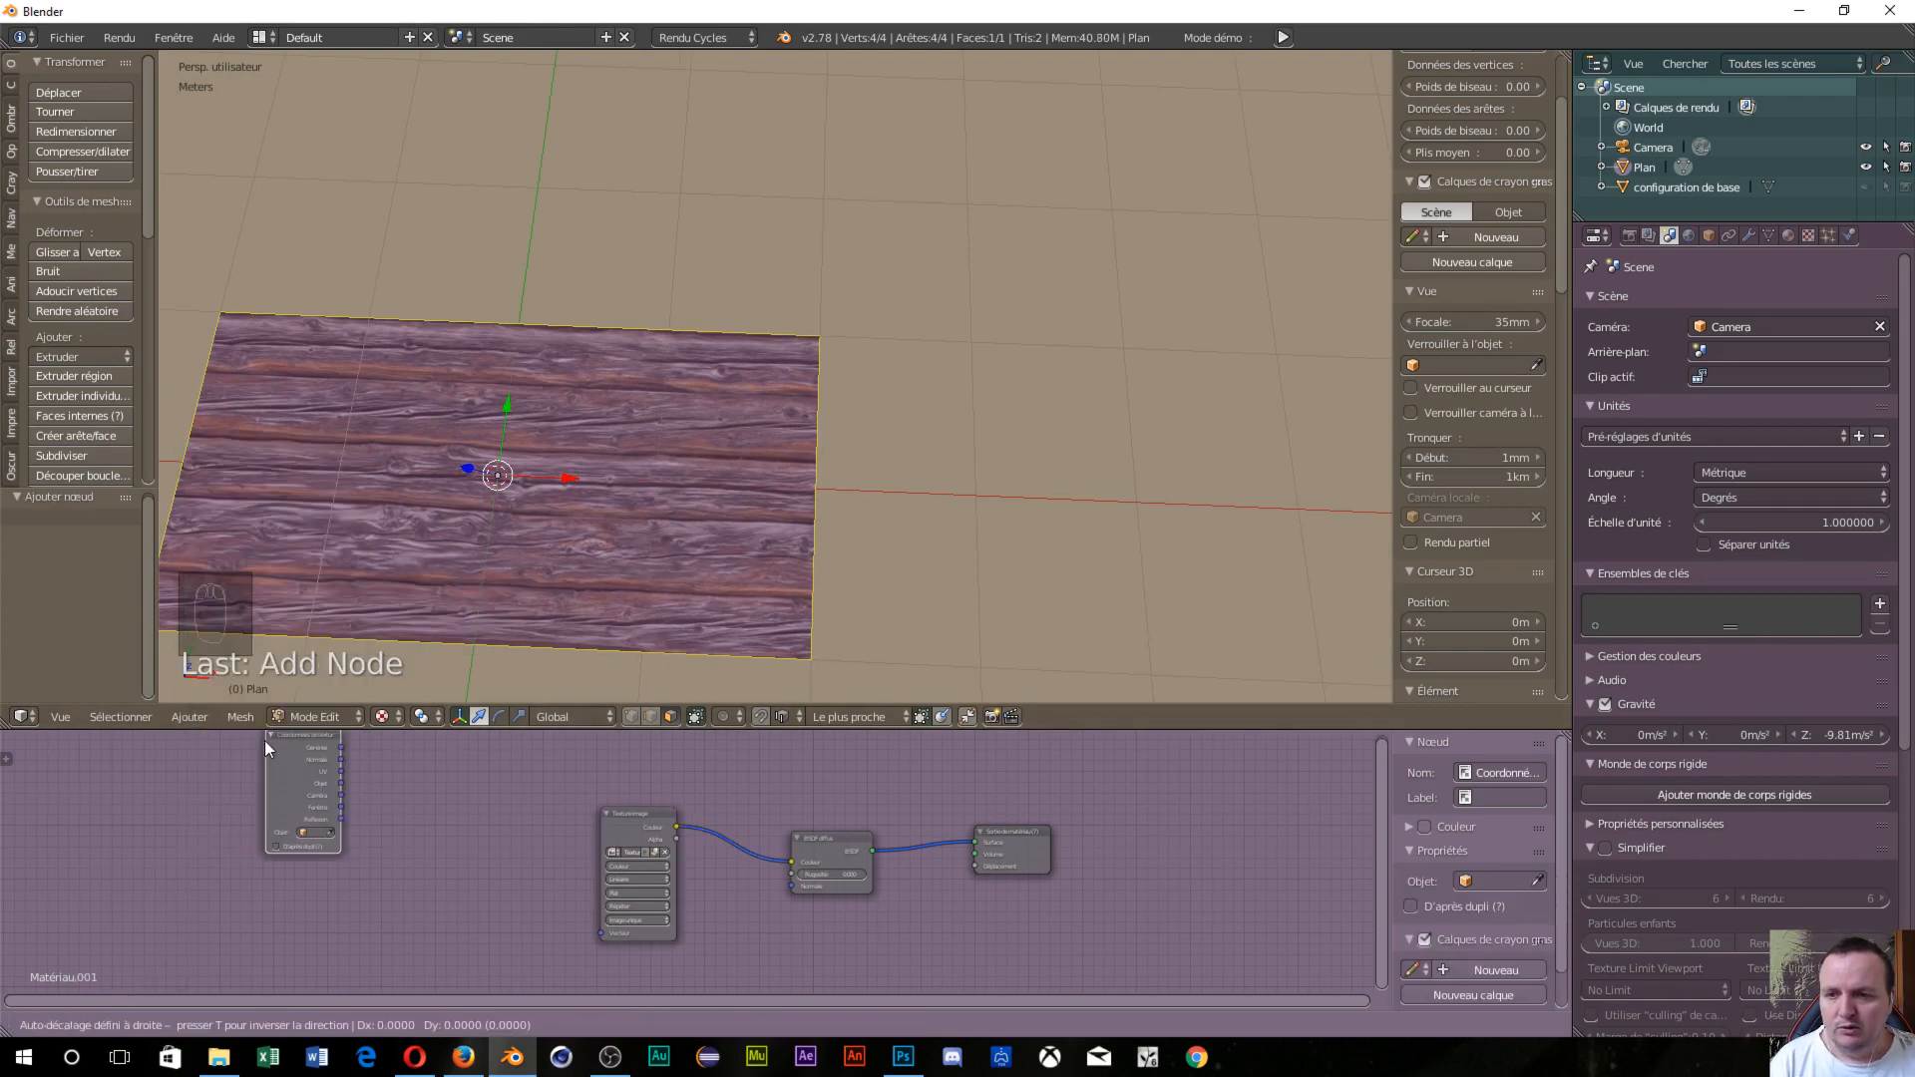
left_click(181, 804)
key("shift+a")
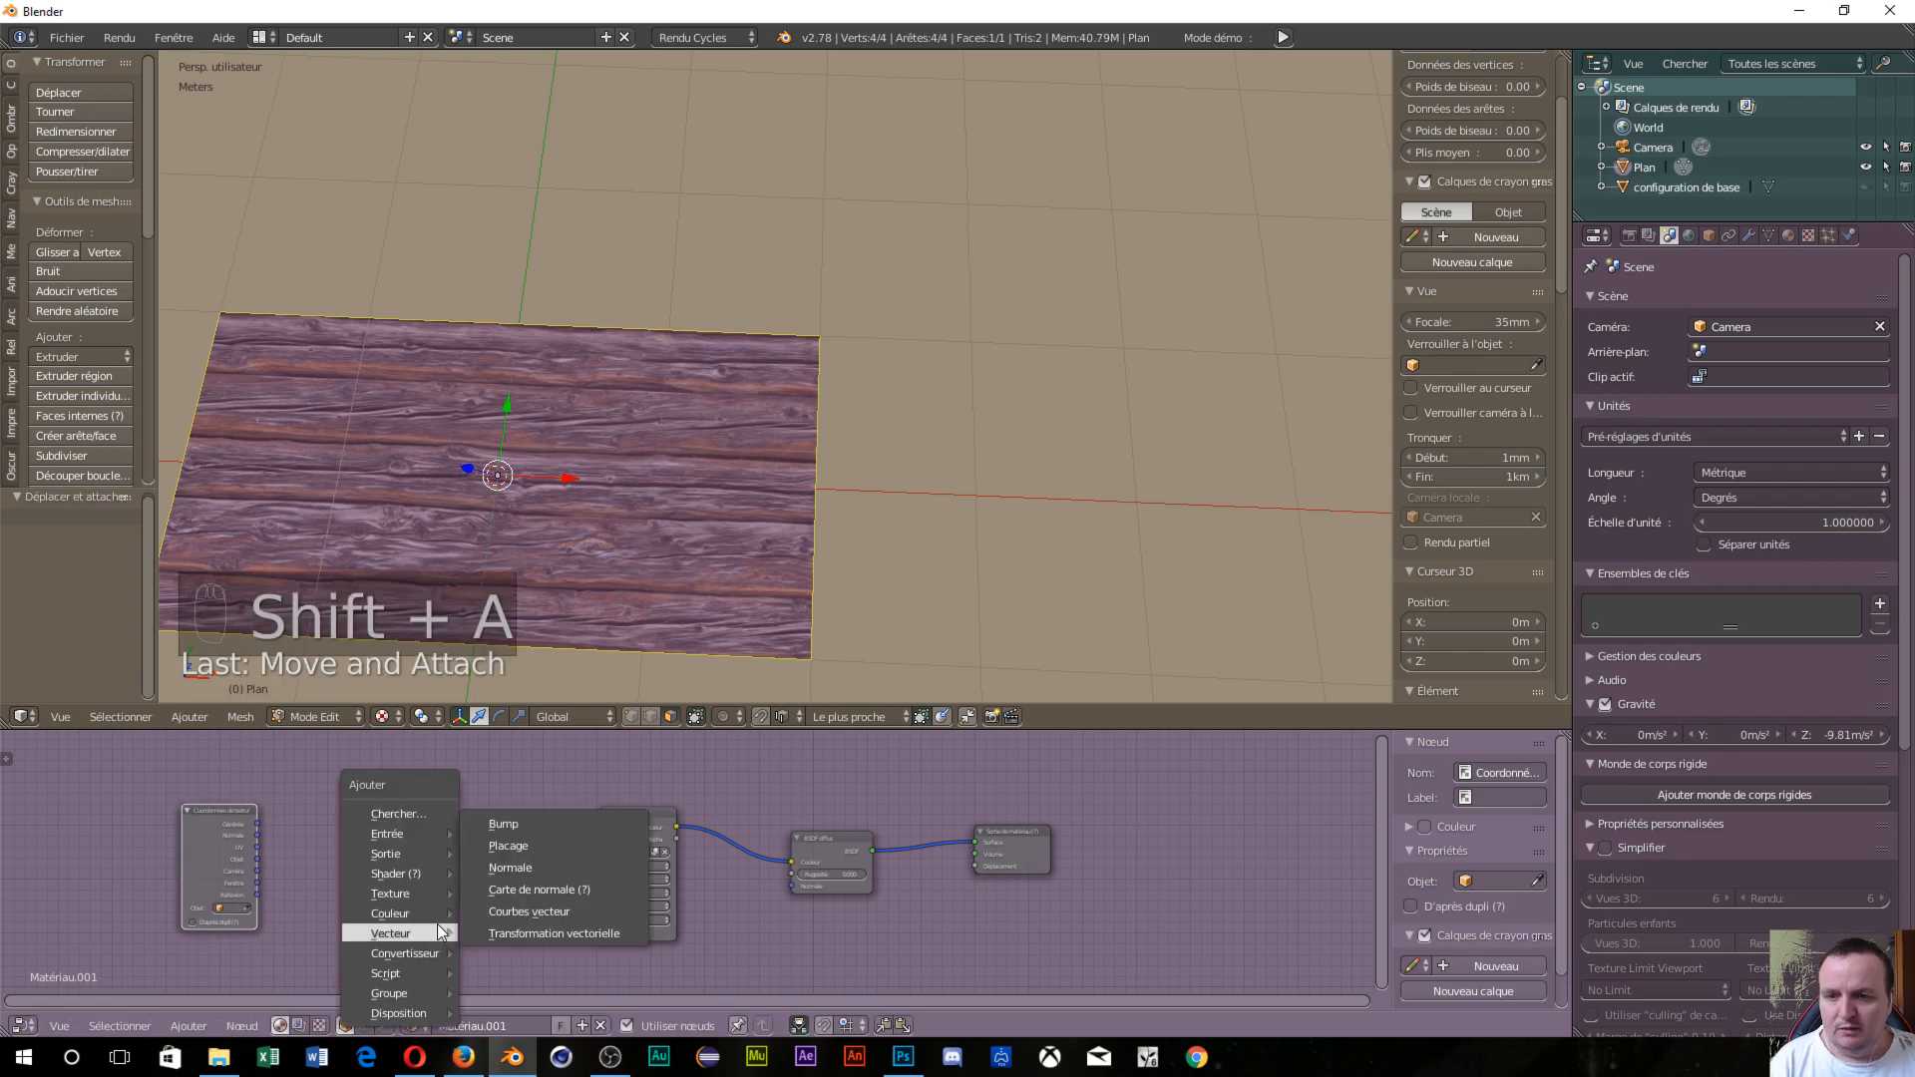
left_click(500, 843)
left_click(310, 801)
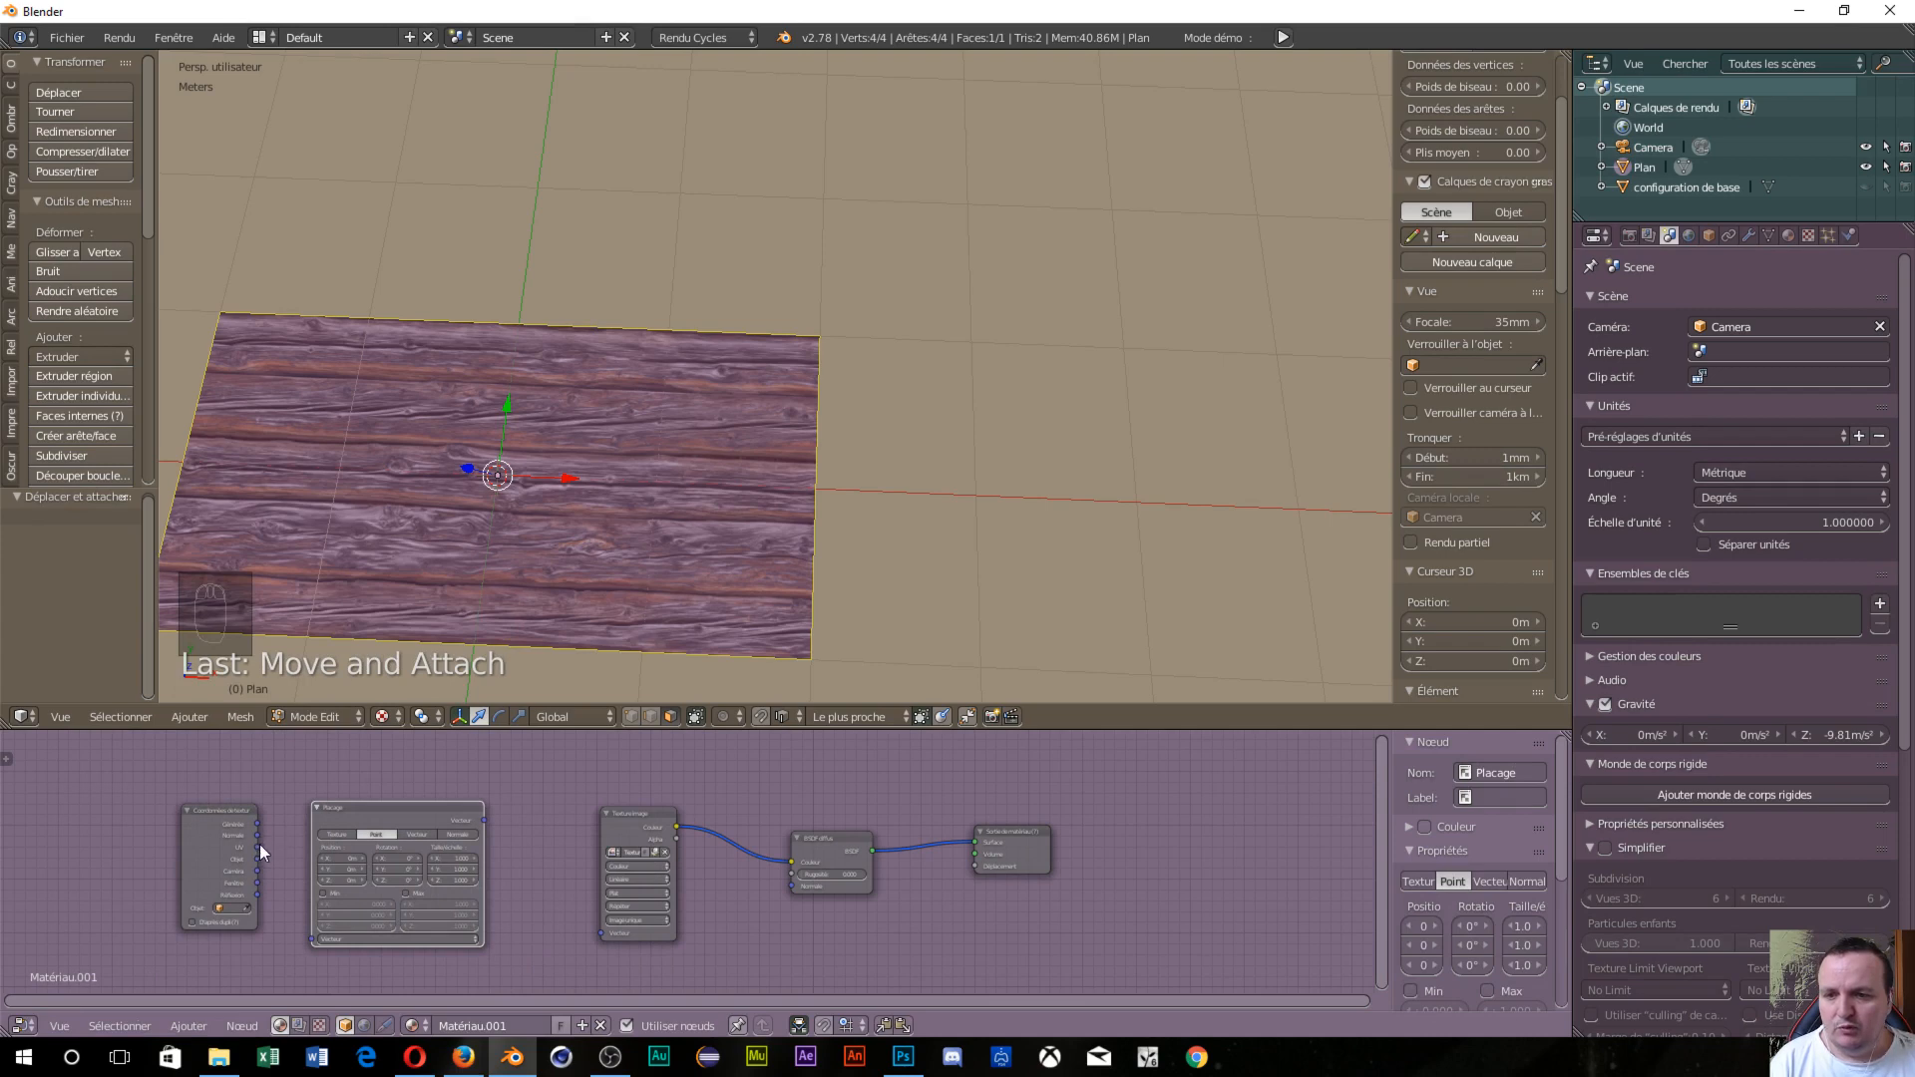
left_click_drag(258, 847, 311, 939)
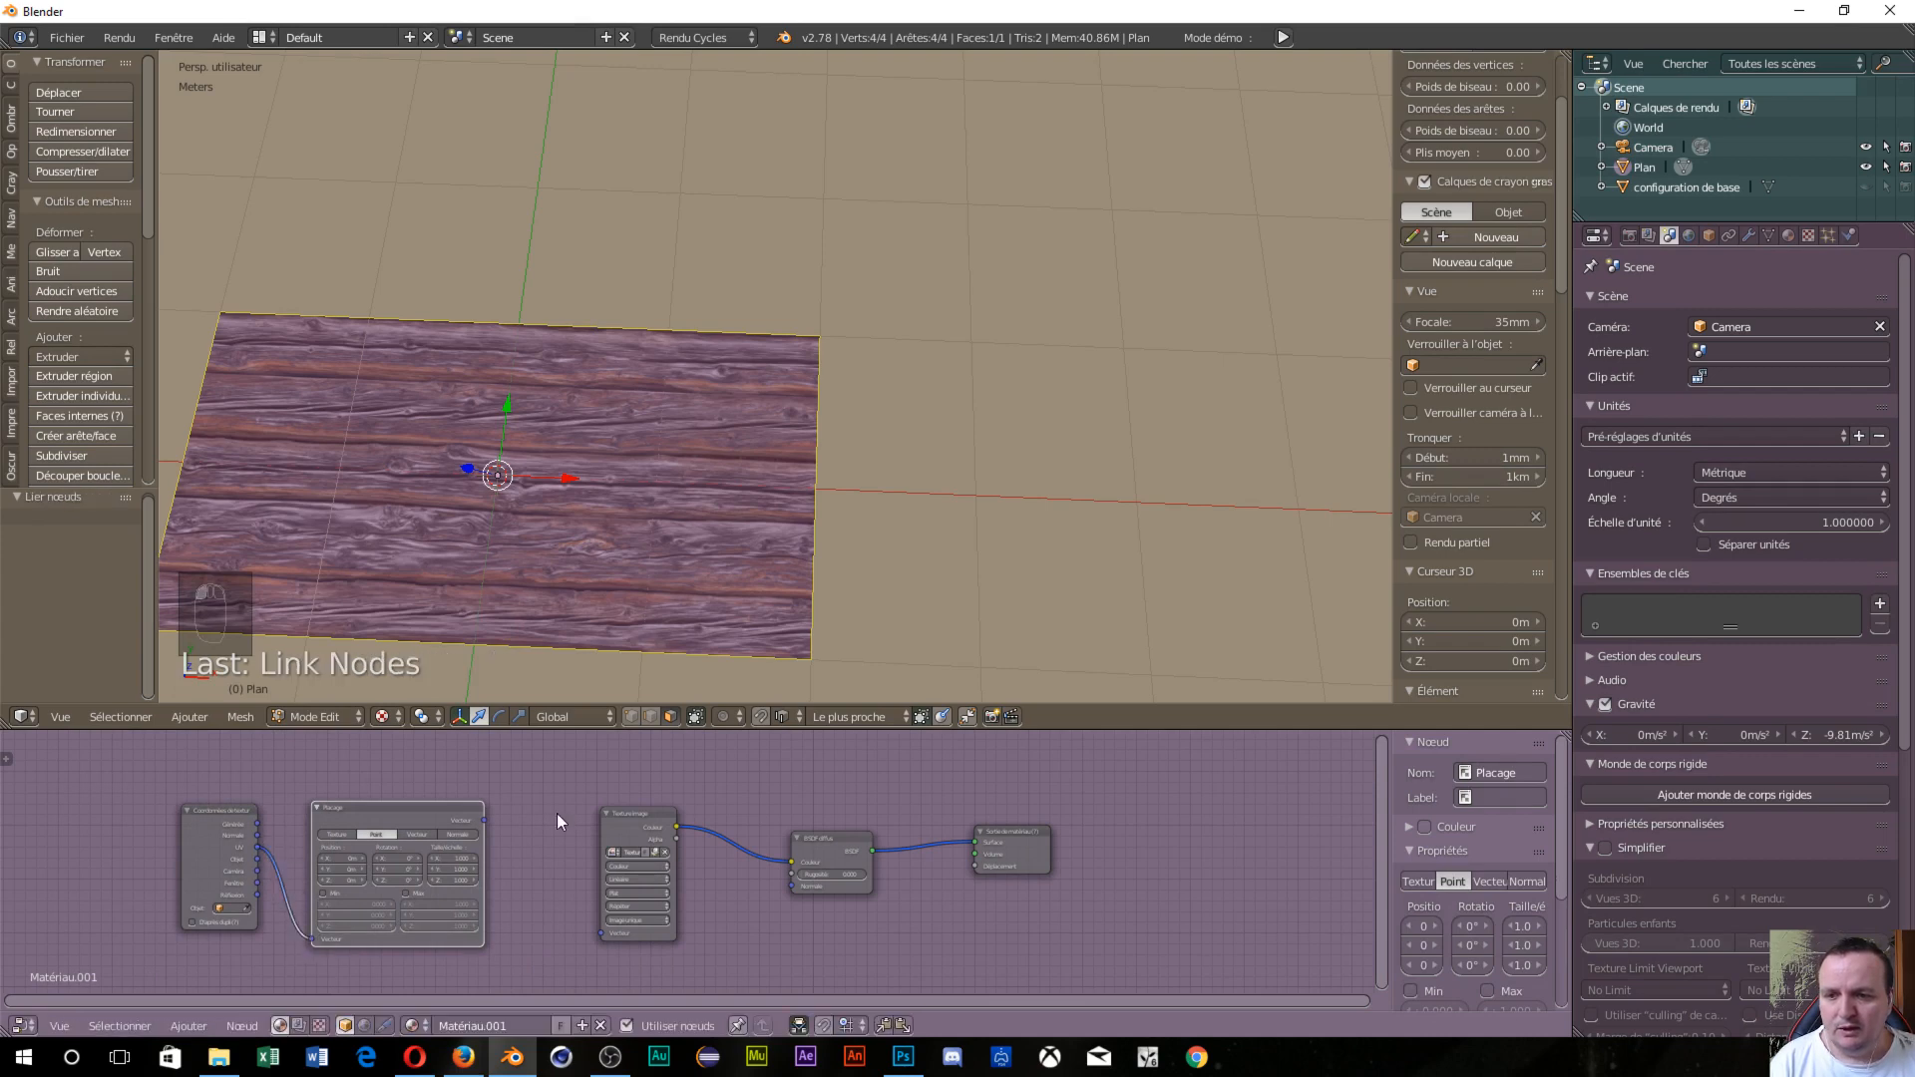
left_click_drag(483, 818, 600, 933)
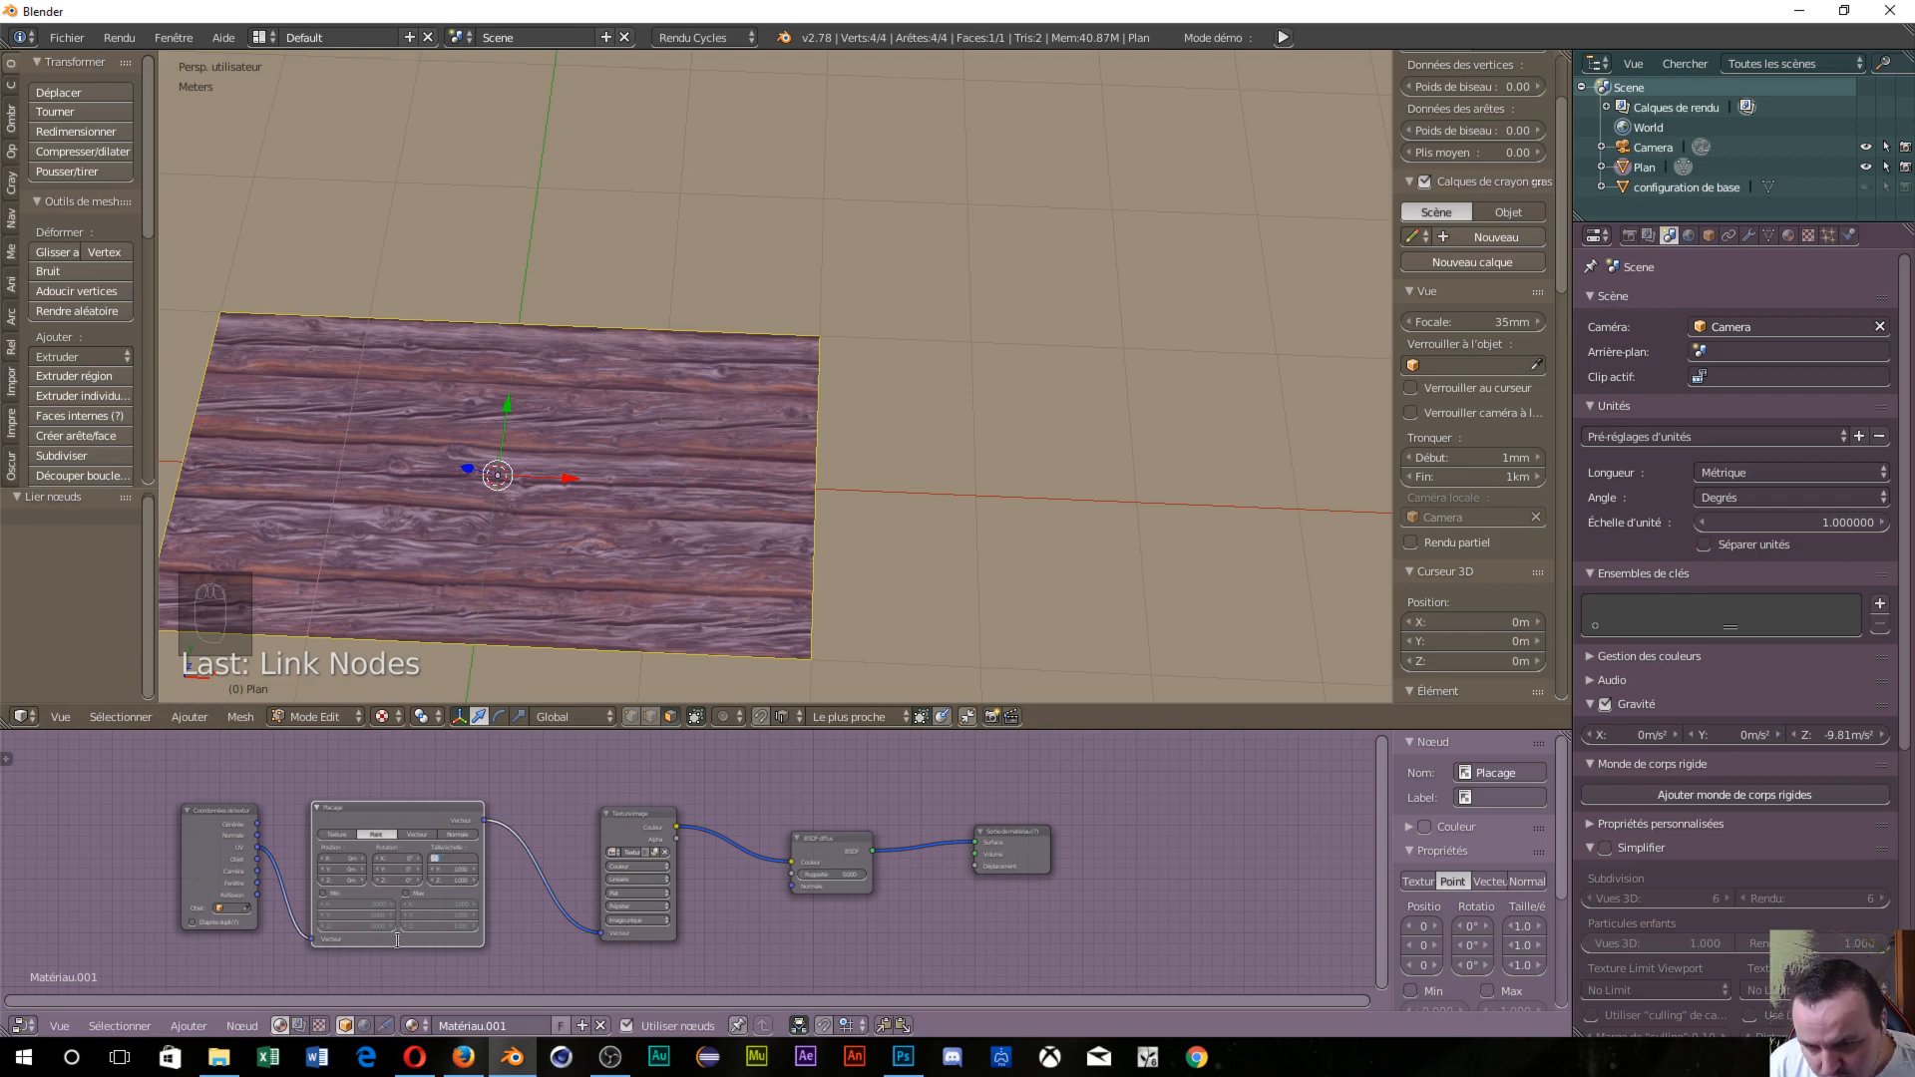
Set the Mapping node's scale to 3, 3, 3.
type("3")
key("Tab")
type("3")
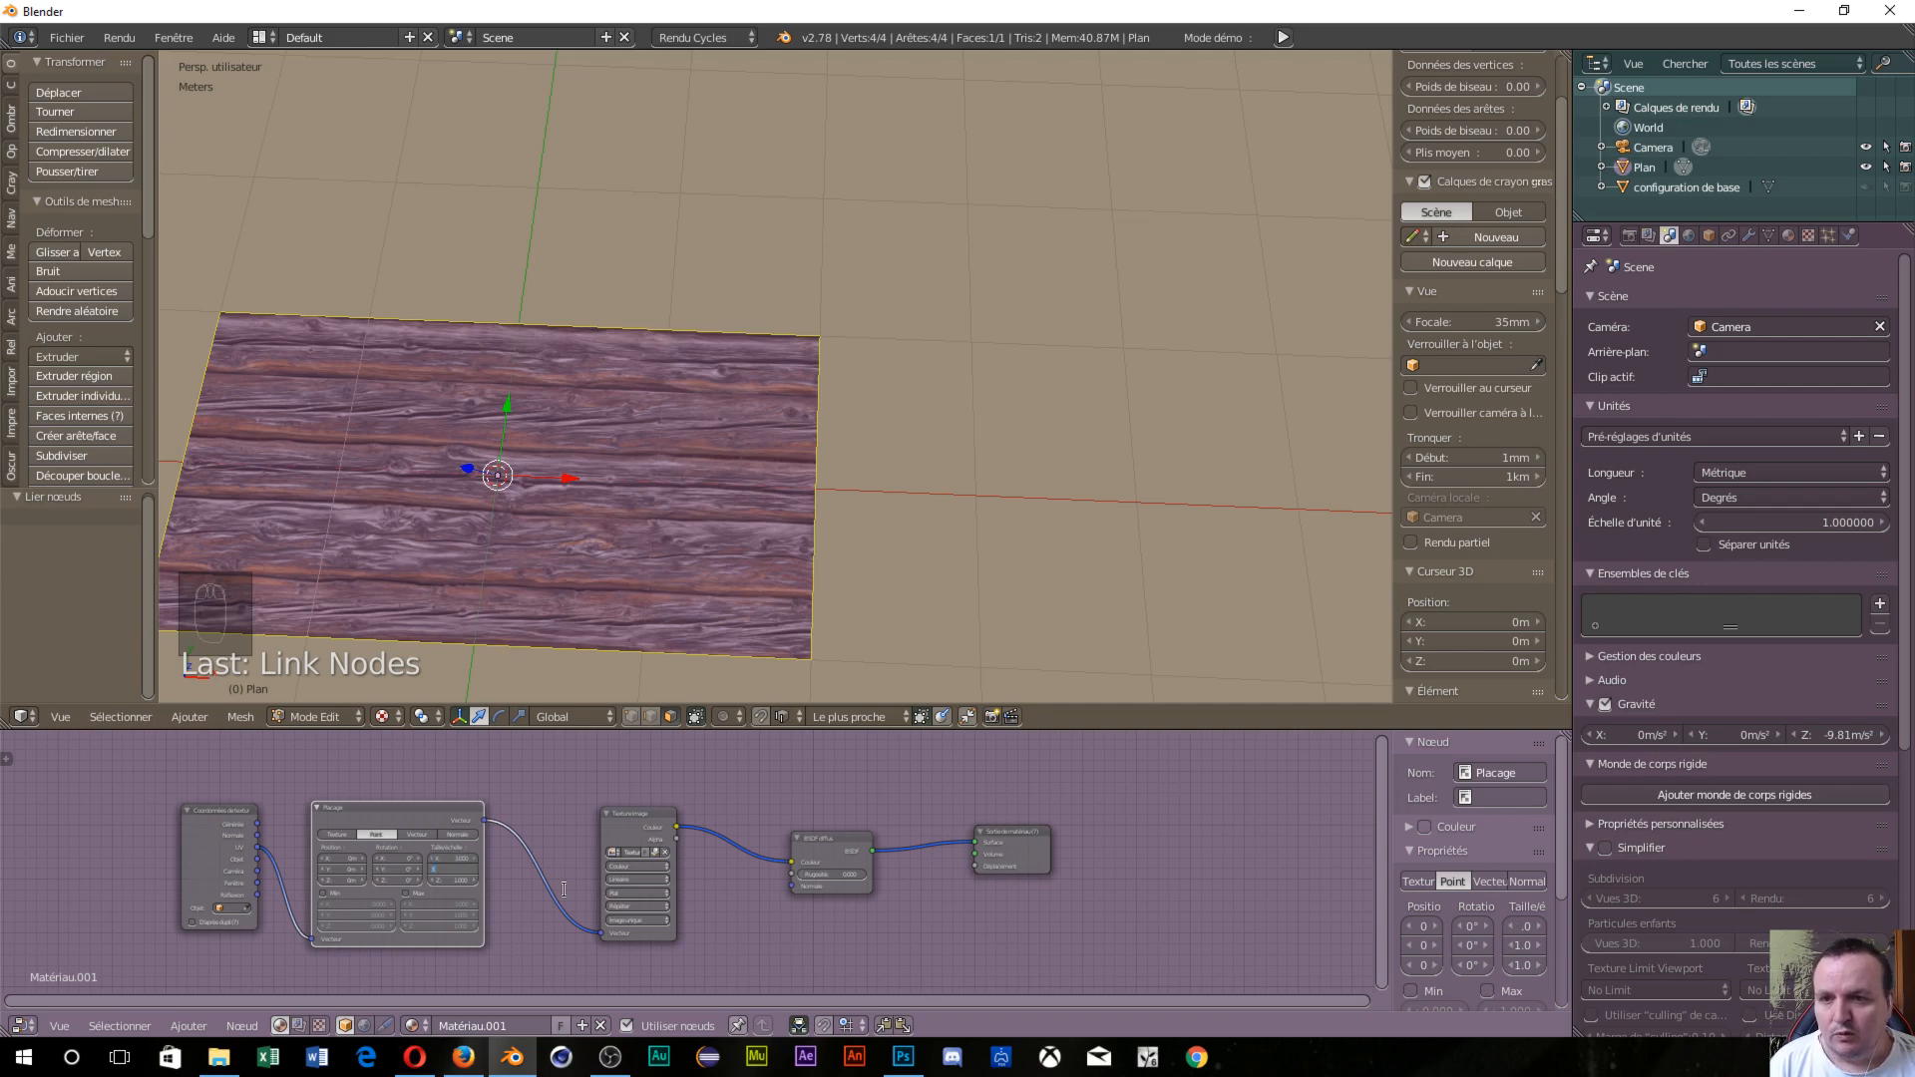
key("Tab")
type("3")
key("Return")
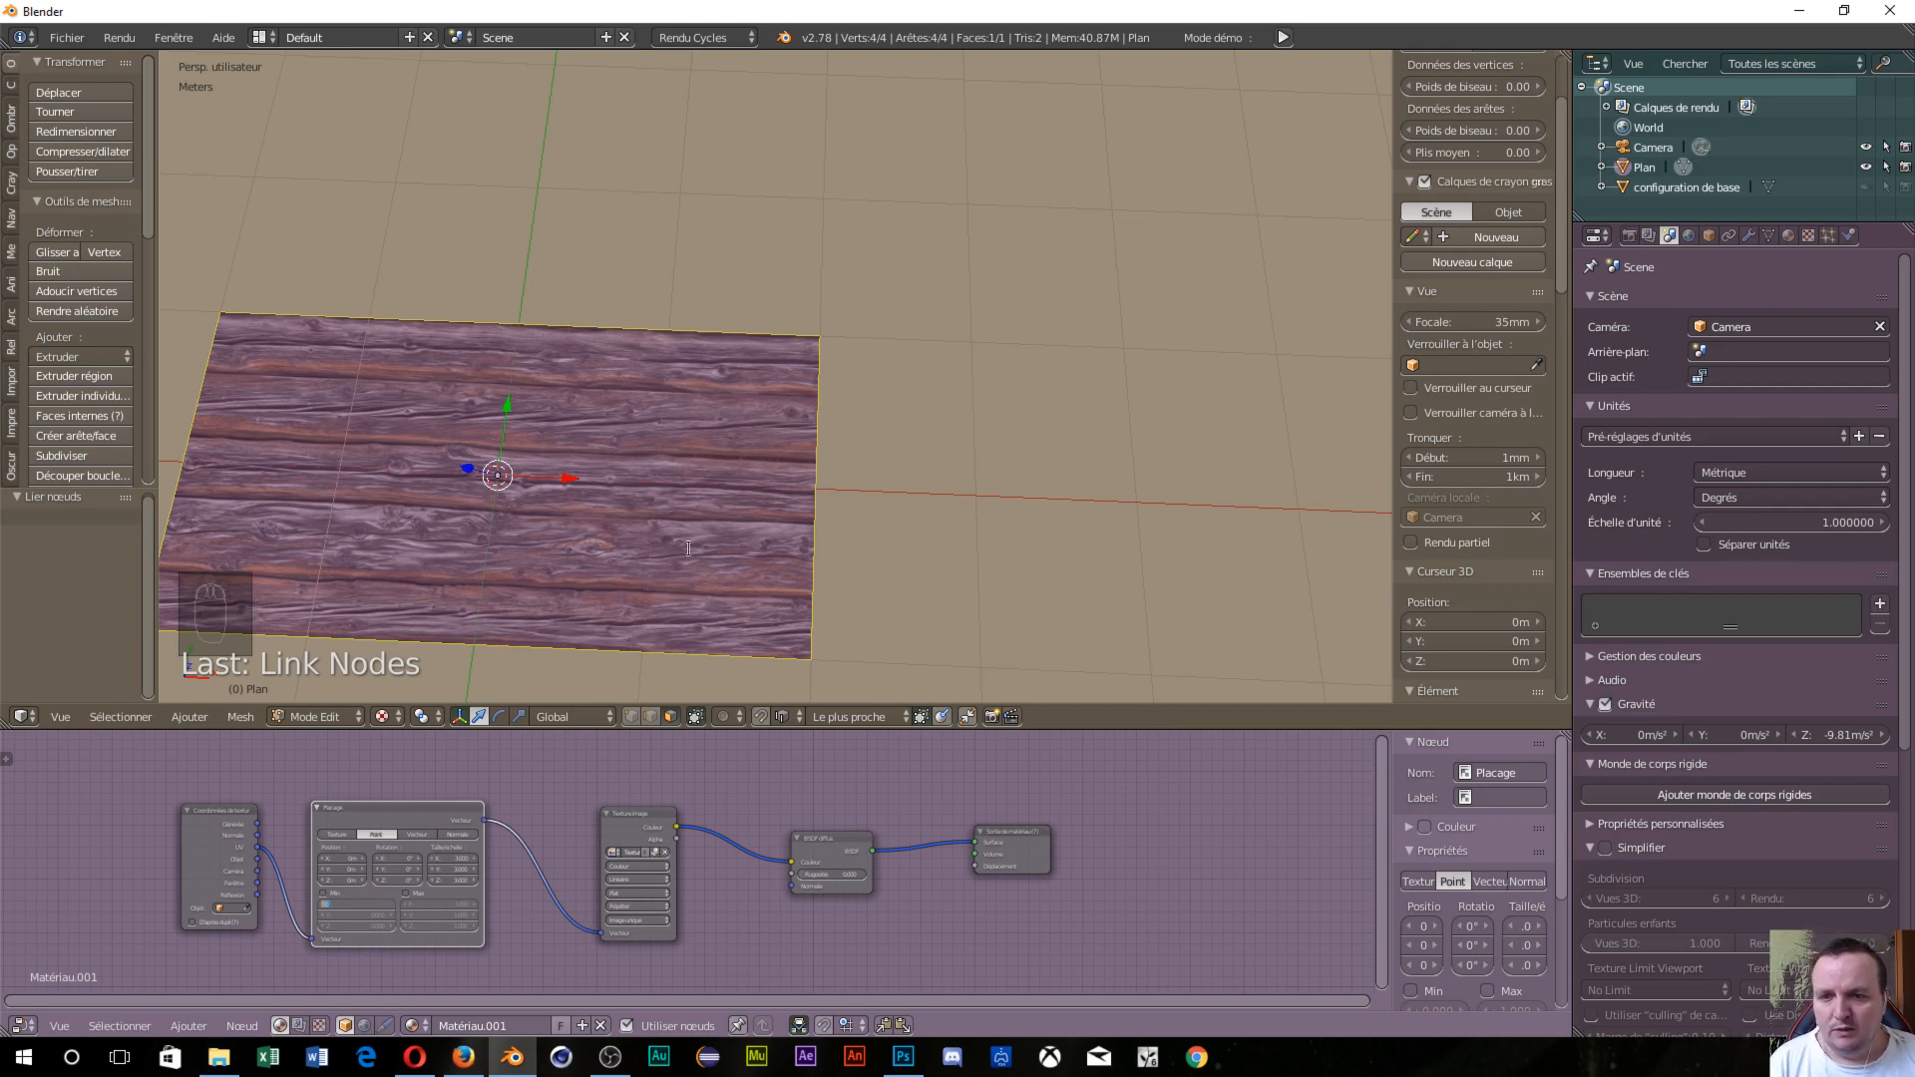
Preview the wood plane in rendered shading within its park environment.
left_click(608, 548)
key("shift+z")
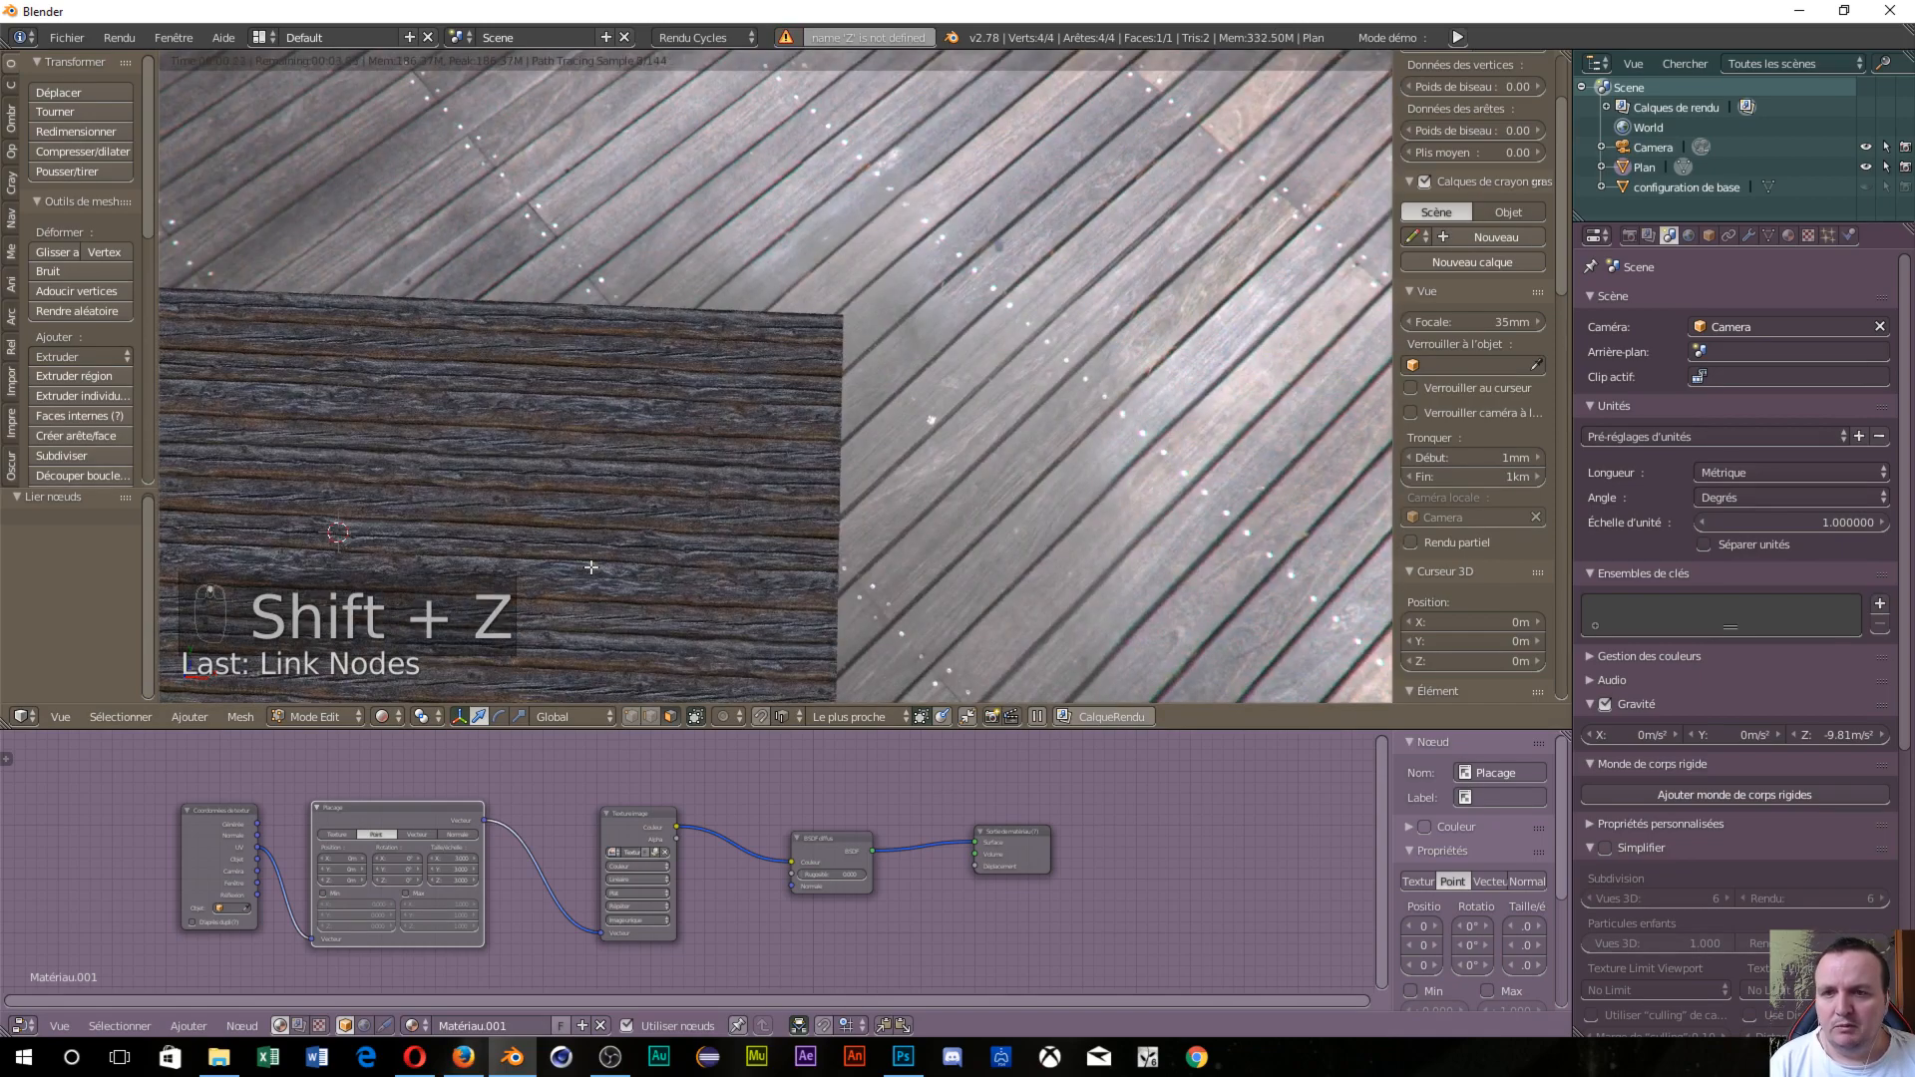
scroll(593, 569, "up", 3)
scroll(593, 577, "down", 3)
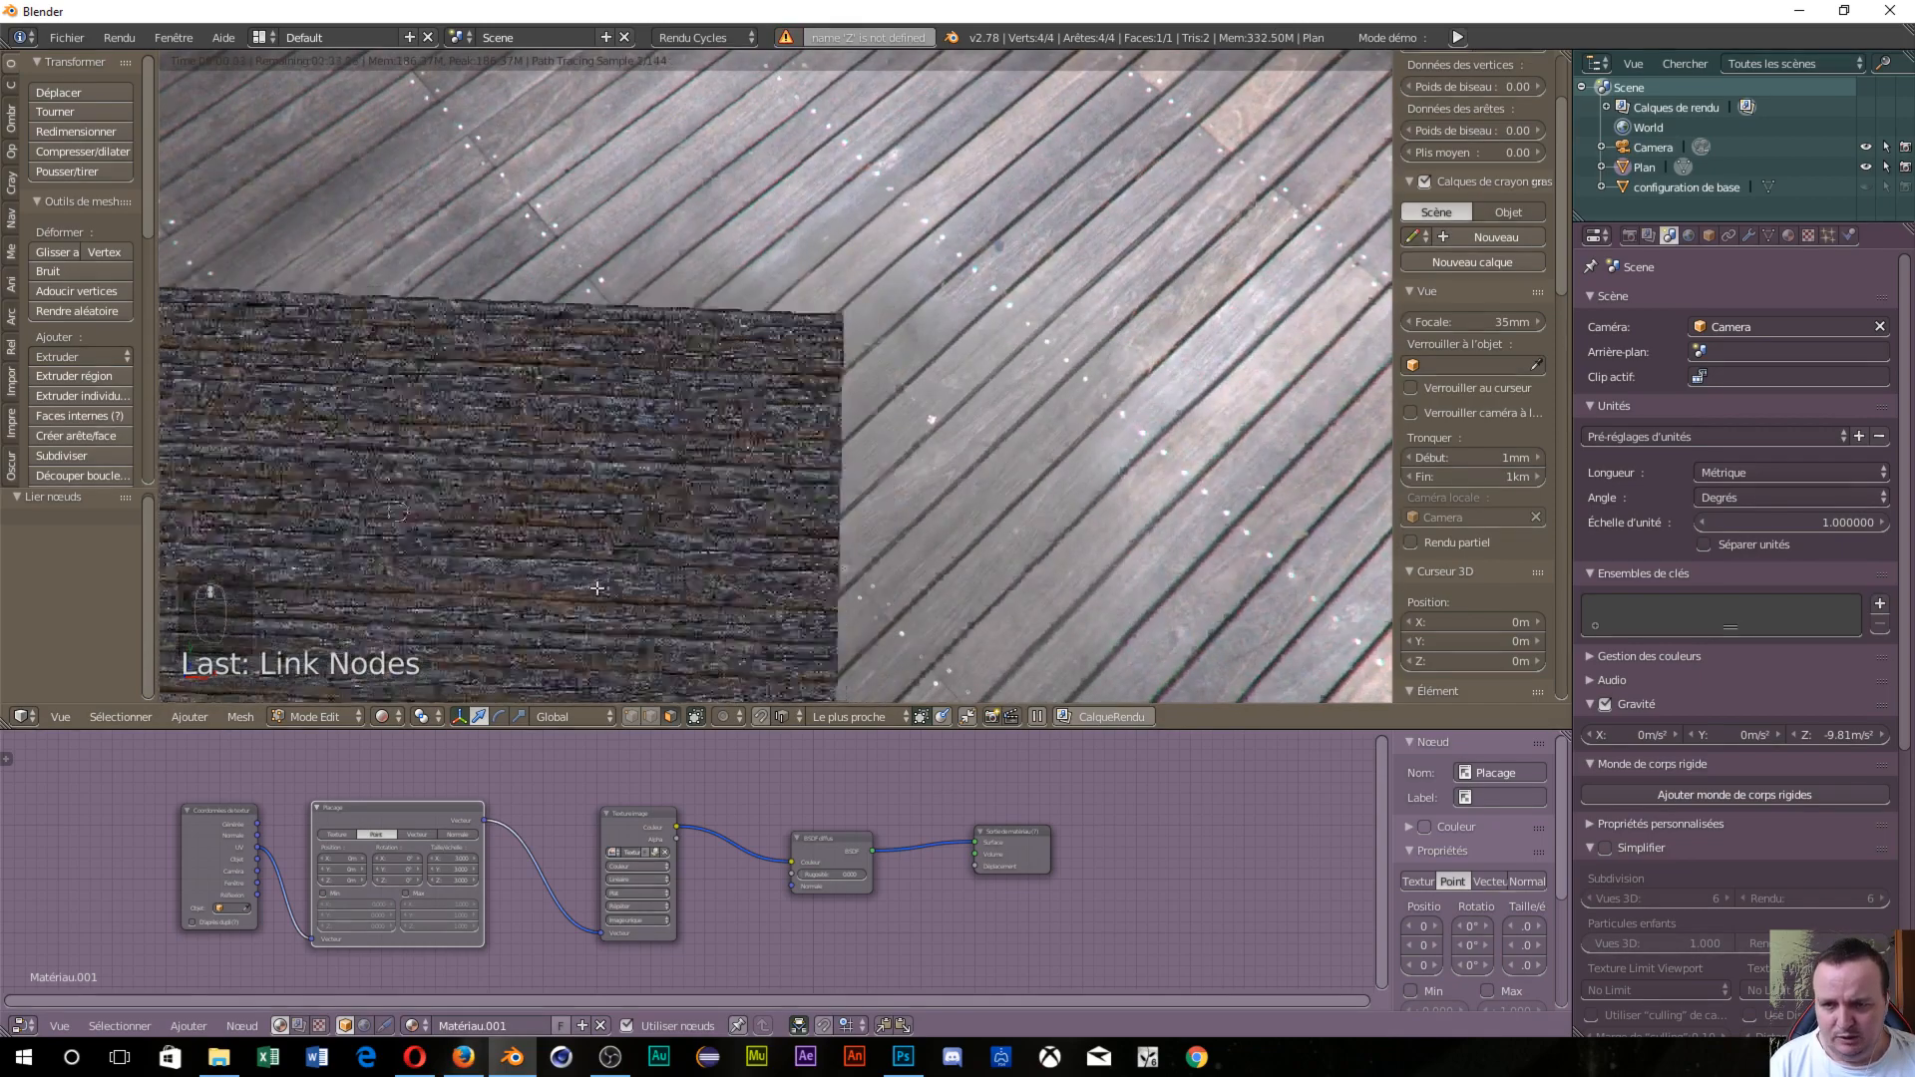
scroll(597, 589, "up", 2)
middle_click_drag(597, 589, 653, 538)
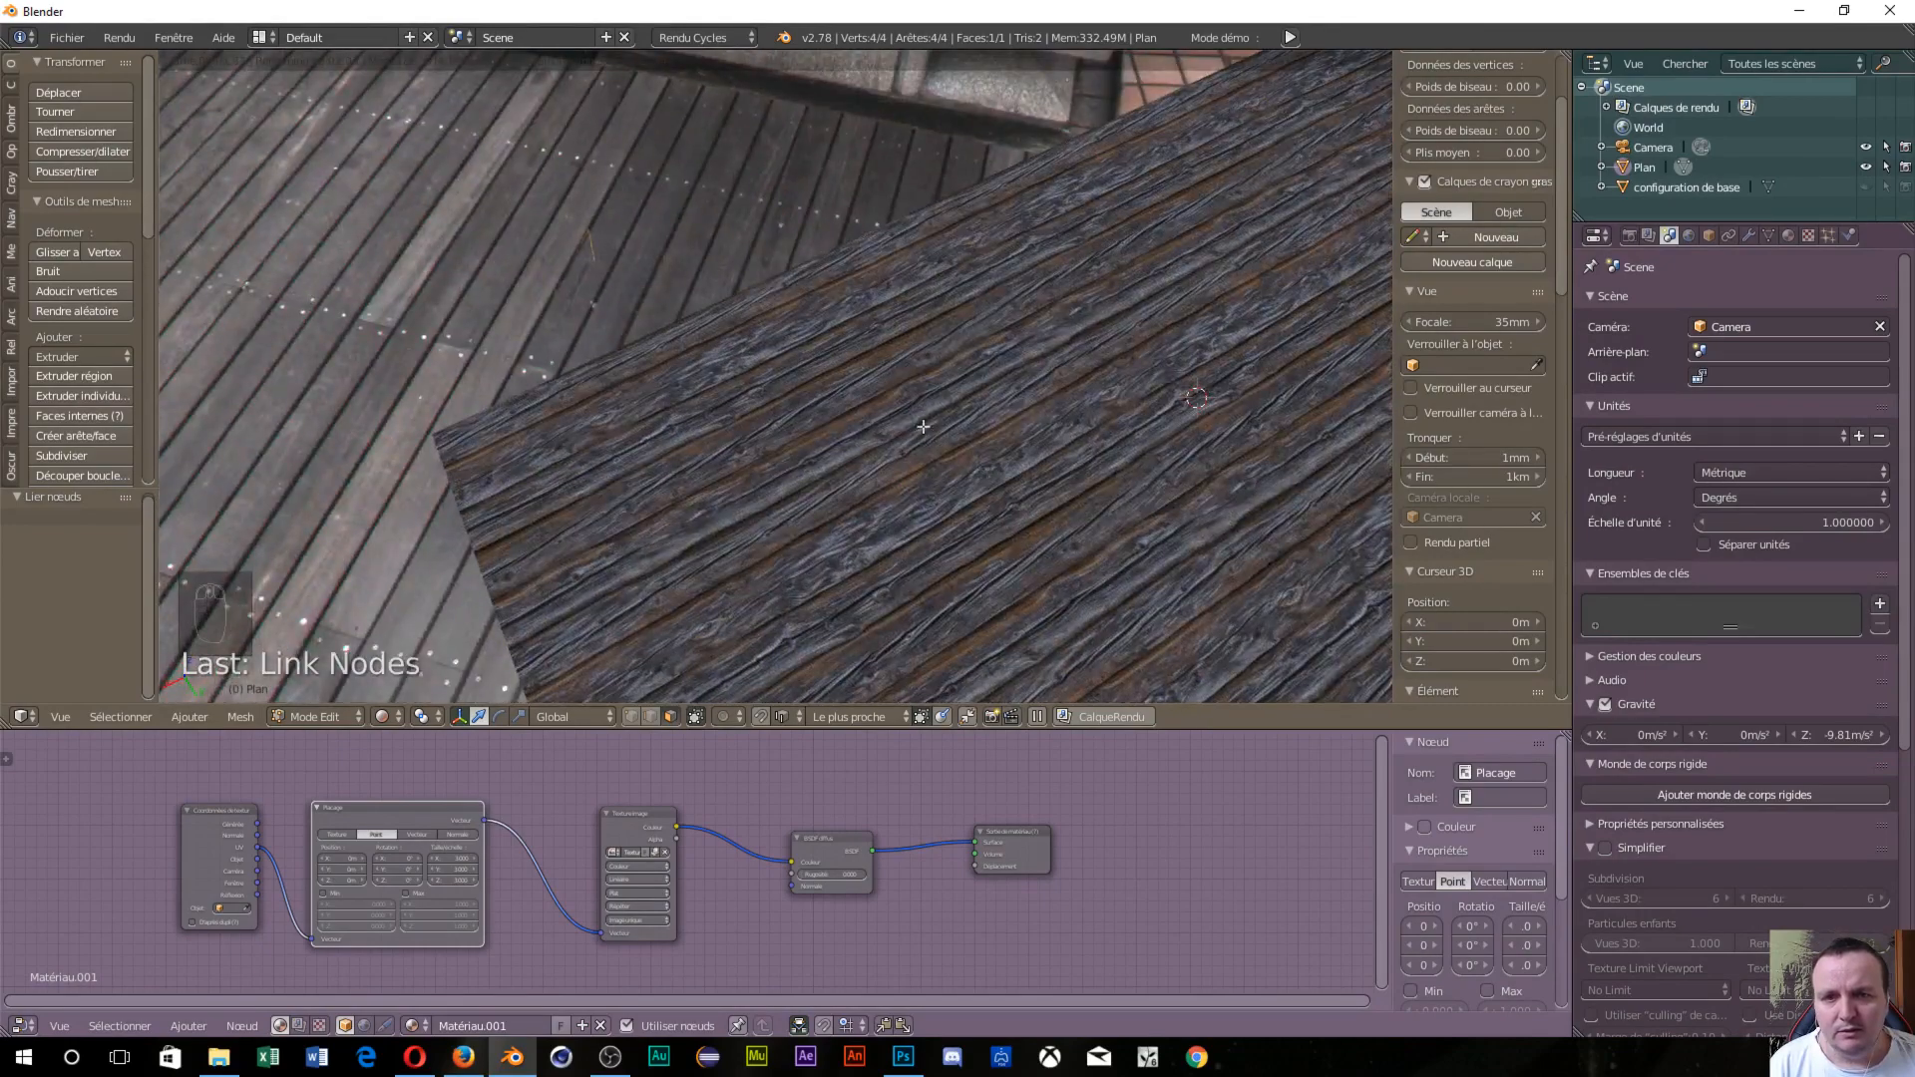
middle_click_drag(1315, 253, 1041, 419)
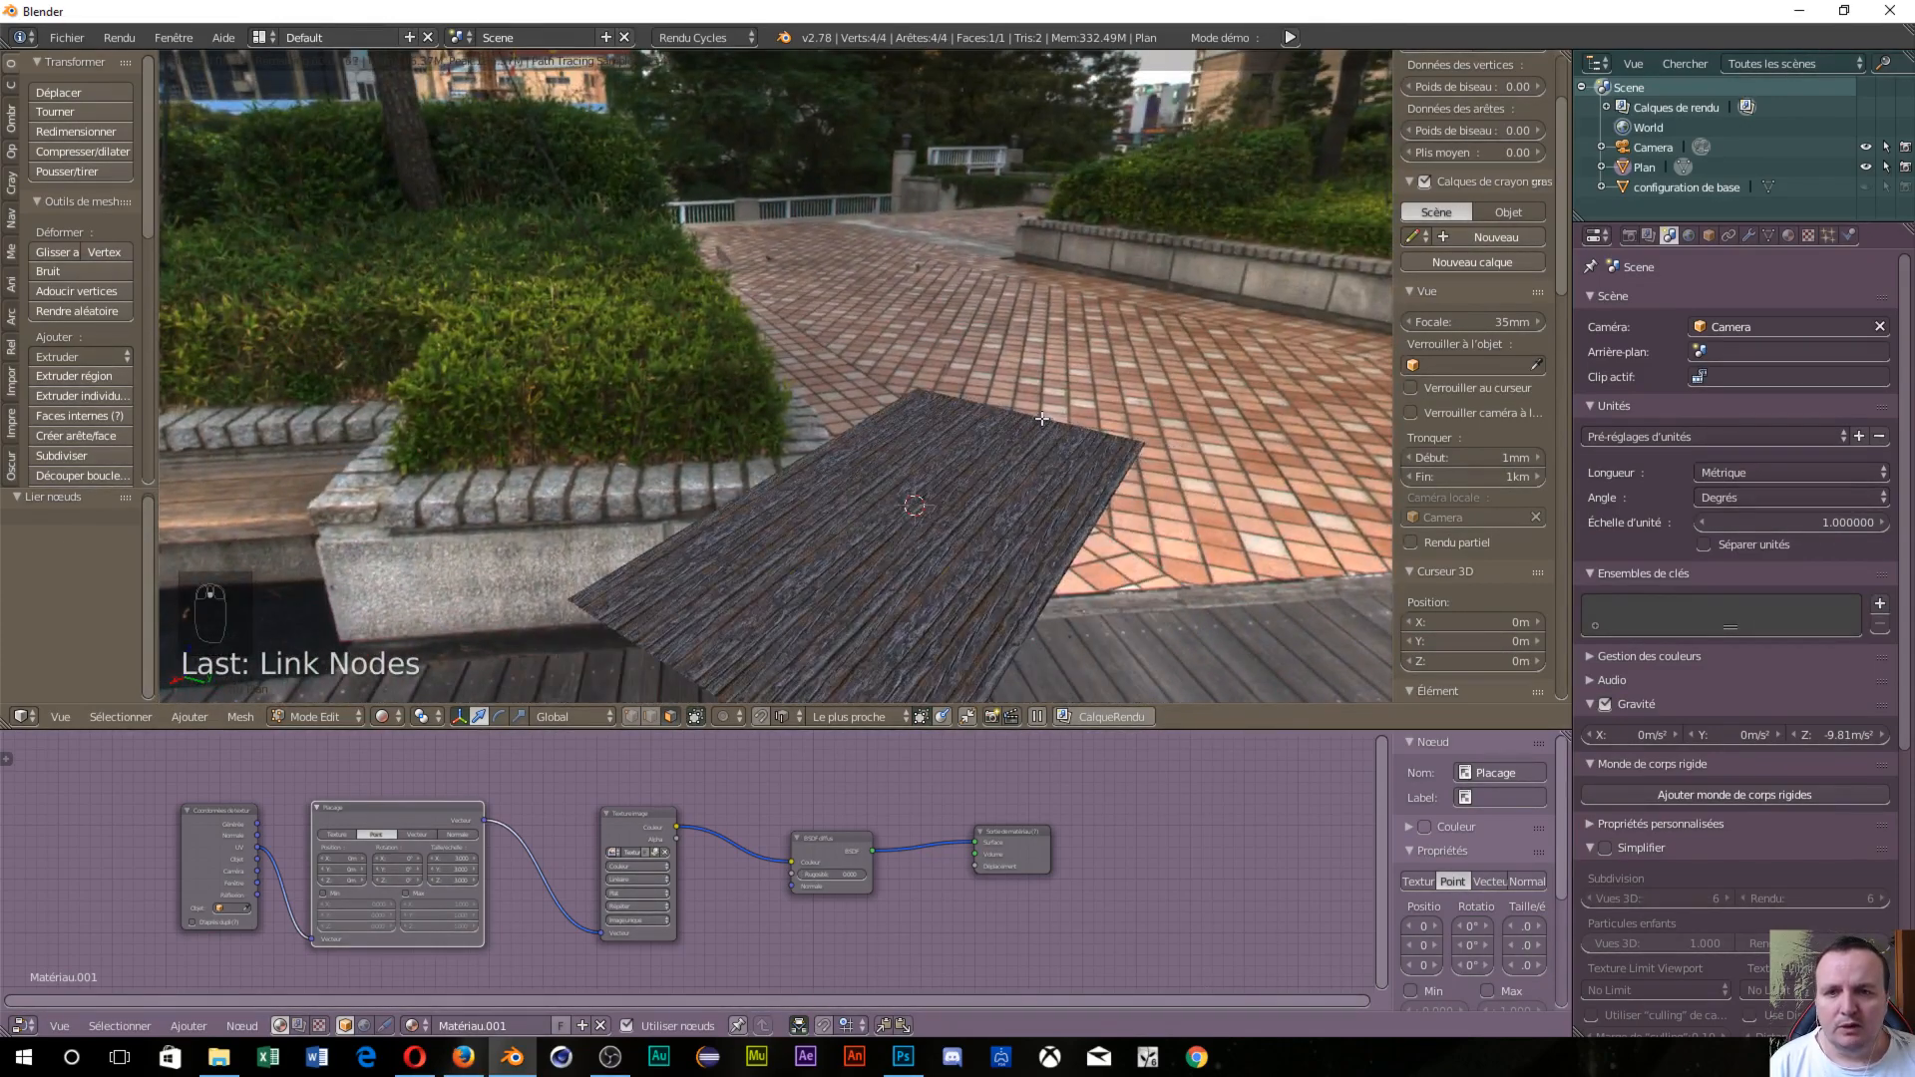
Reset the Mapping scale to 1 on X, Y and Z.
left_click(439, 859)
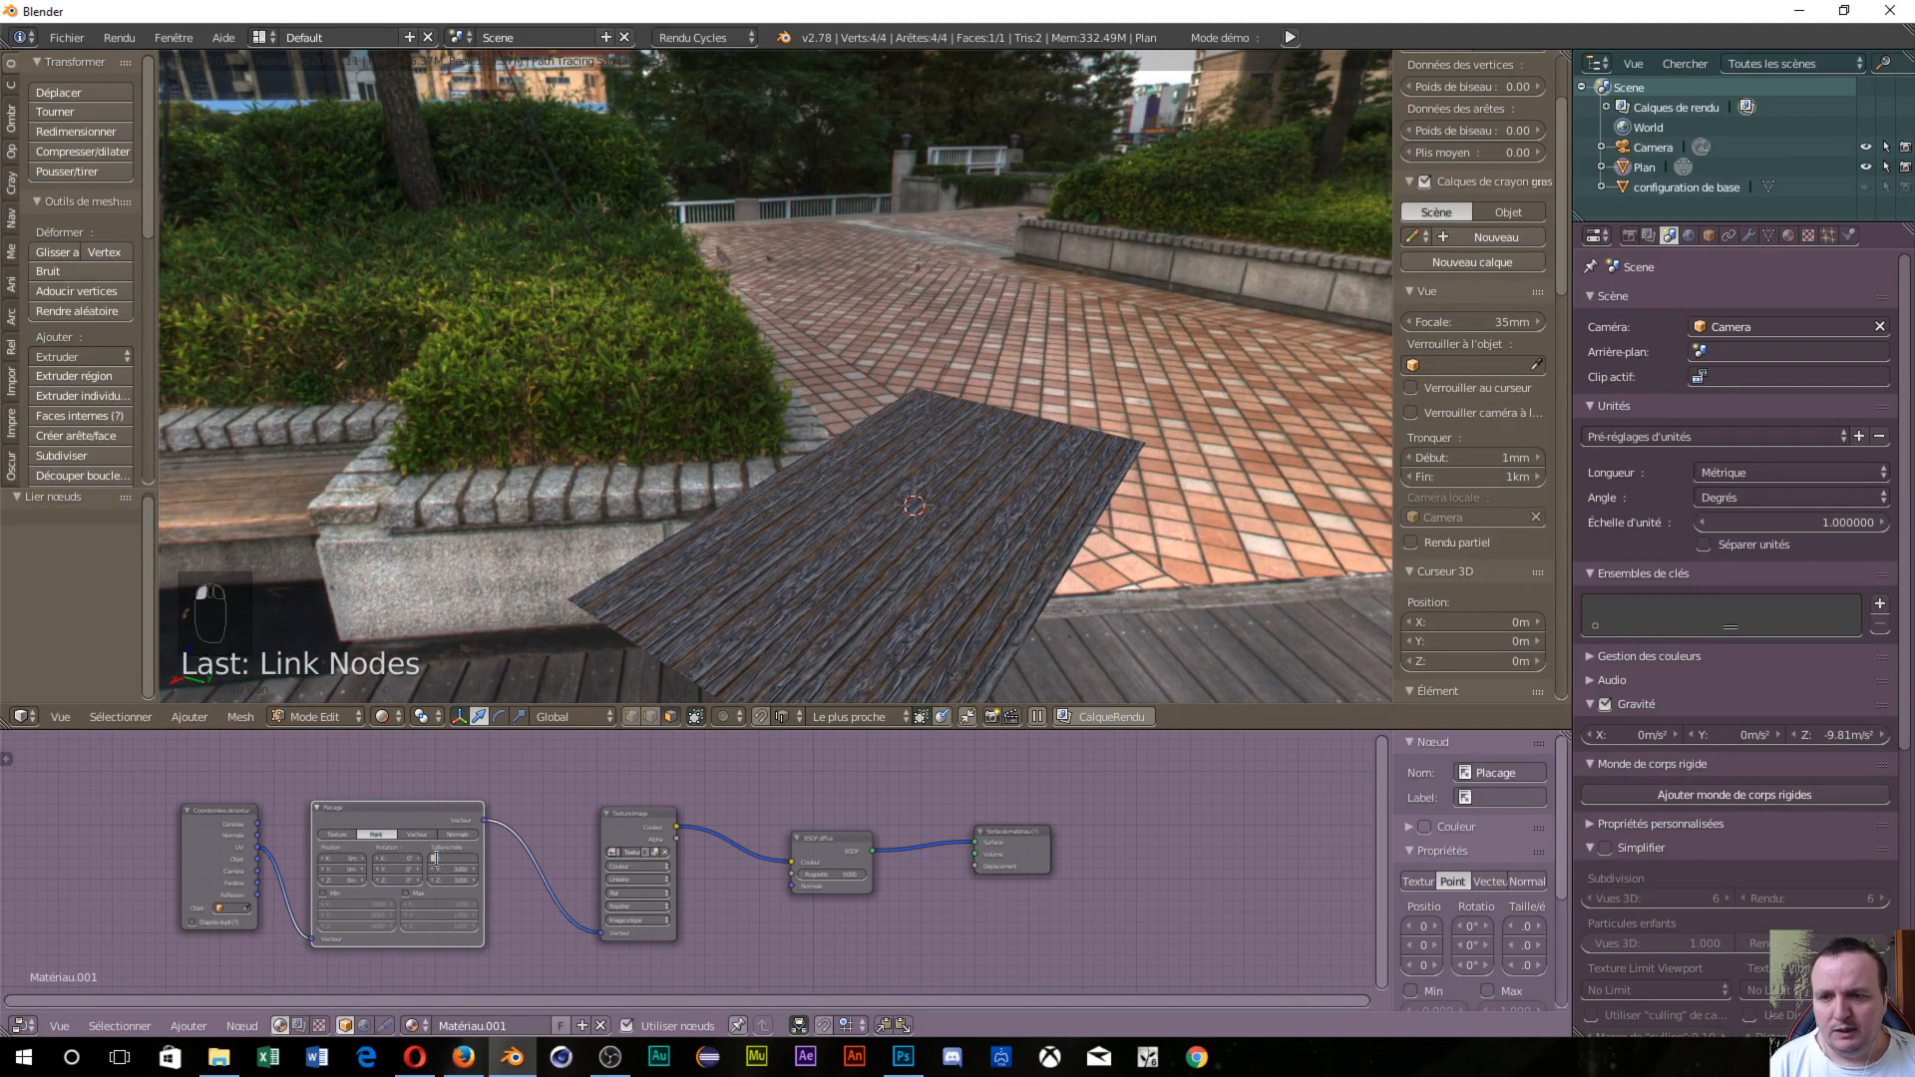
type("1")
key("Tab")
type("1")
key("Tab")
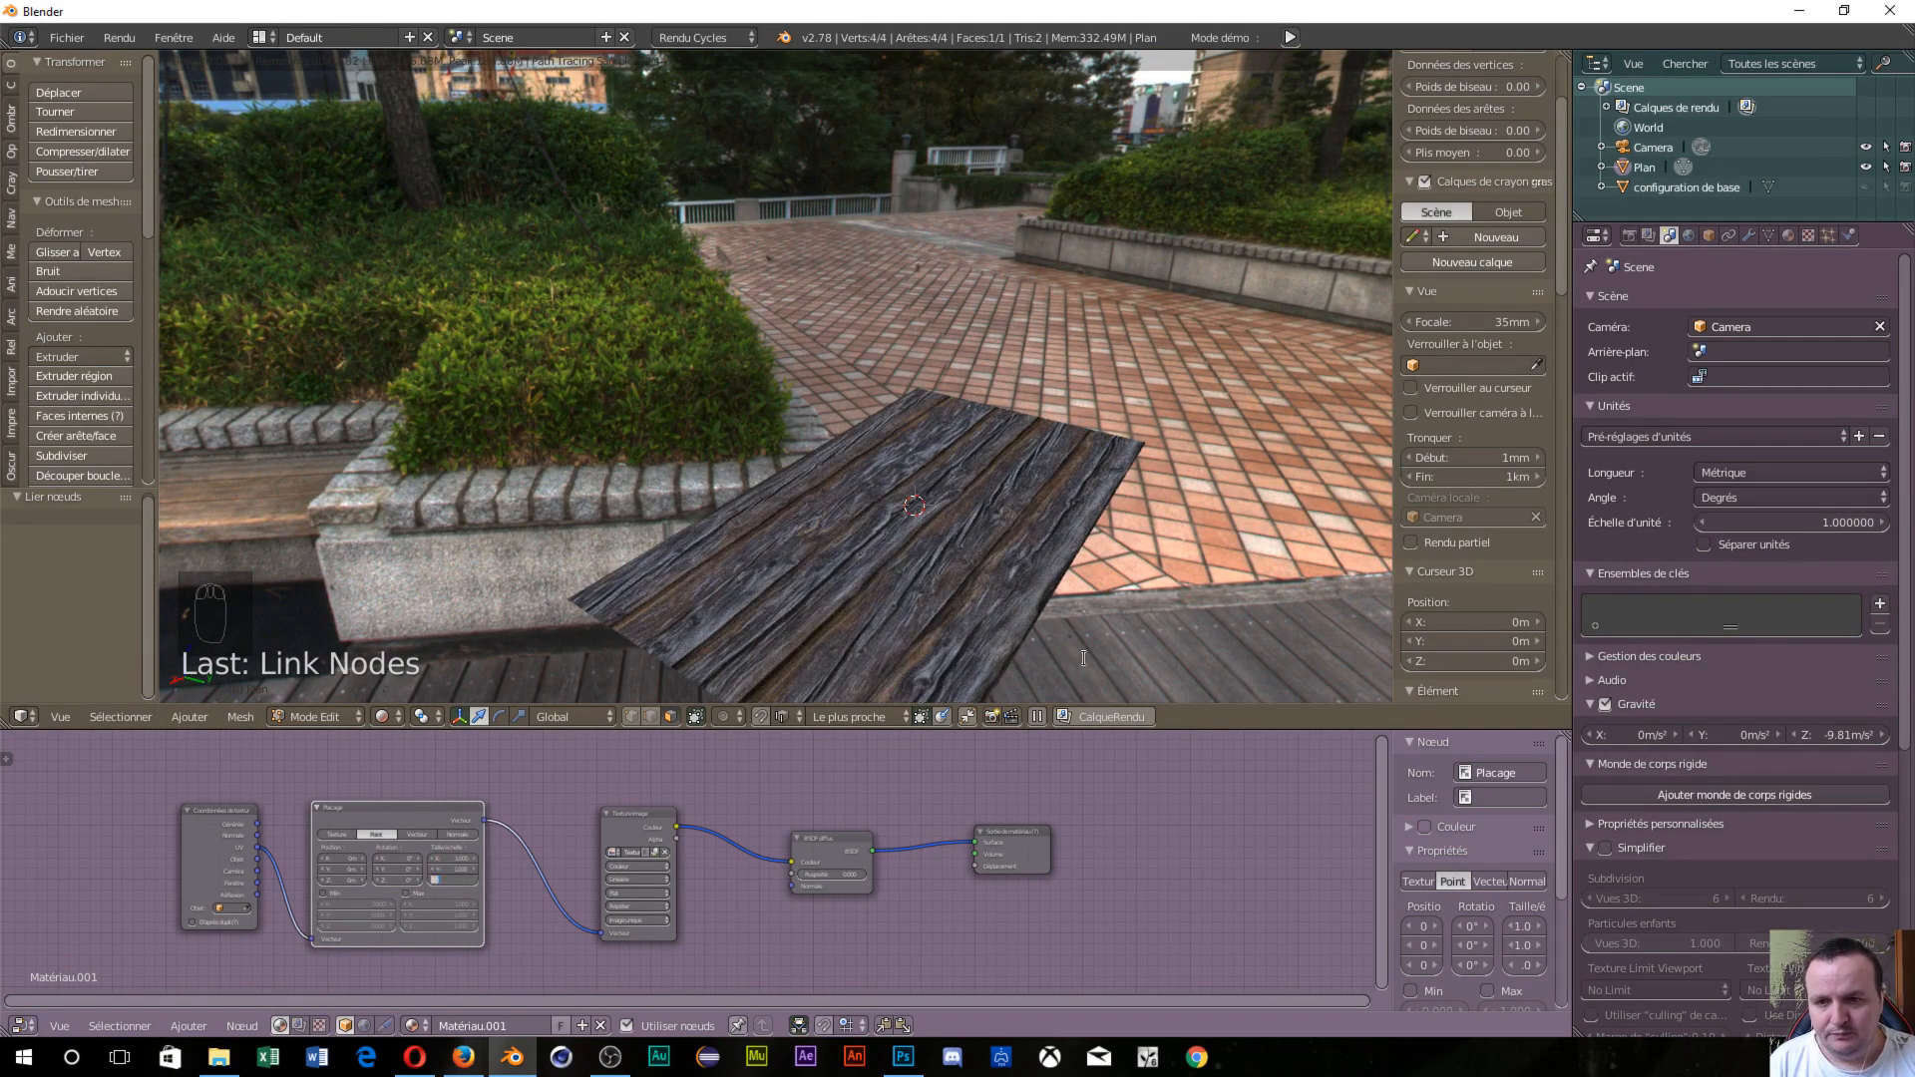
key("Return")
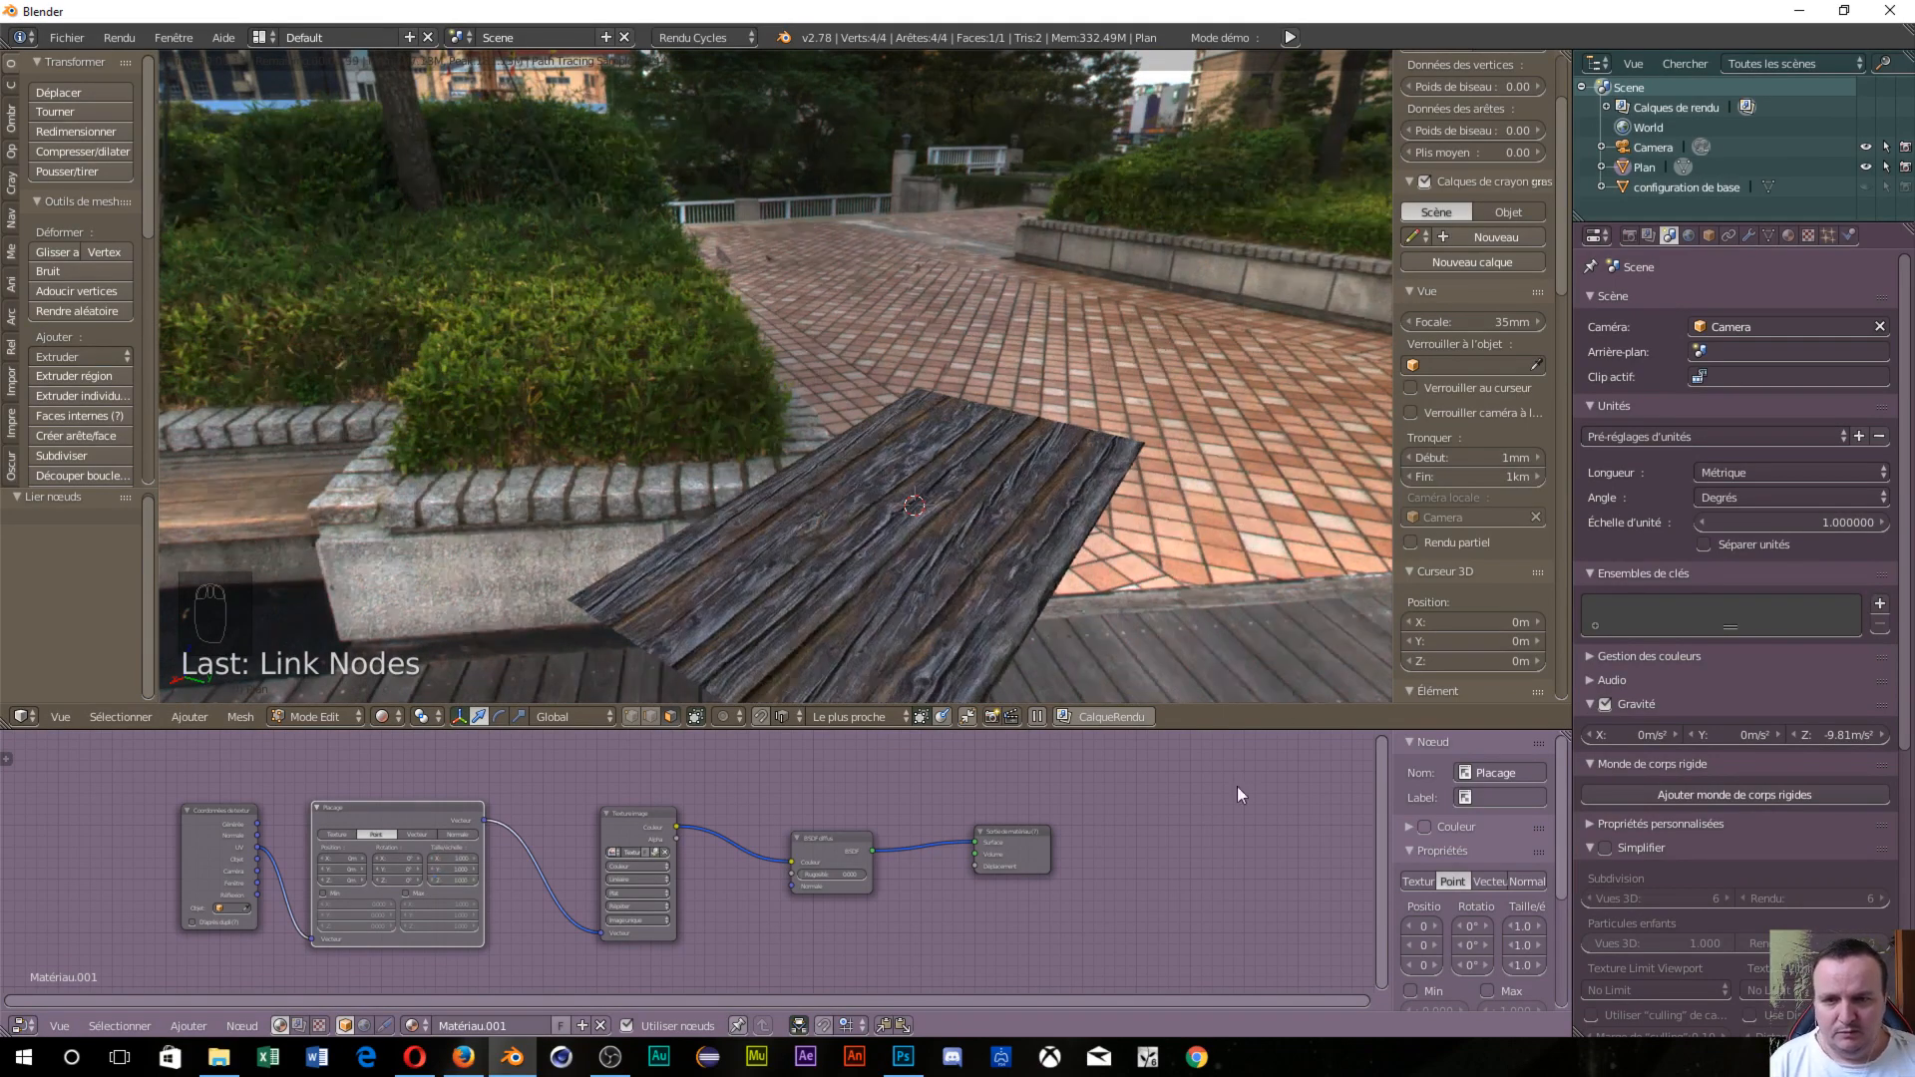
scroll(818, 575, "up", 5)
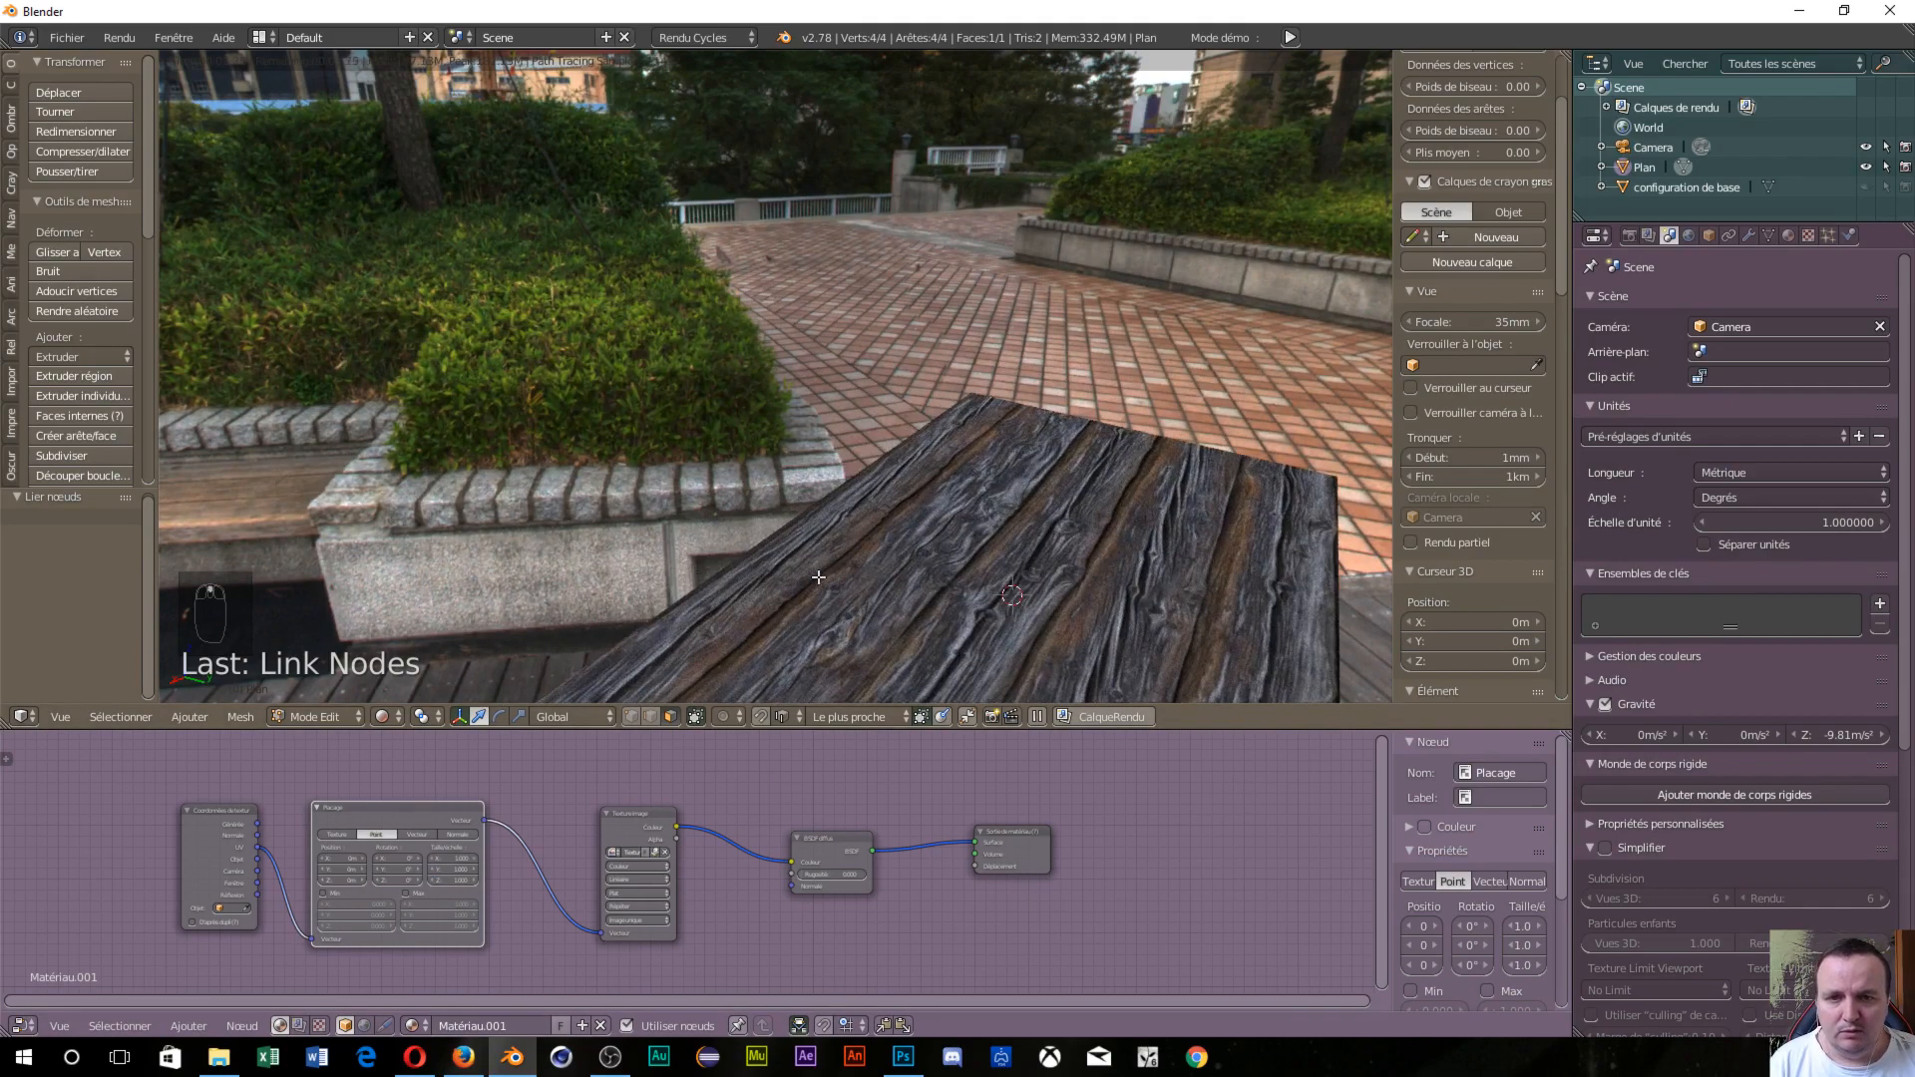
scroll(820, 582, "down", 6)
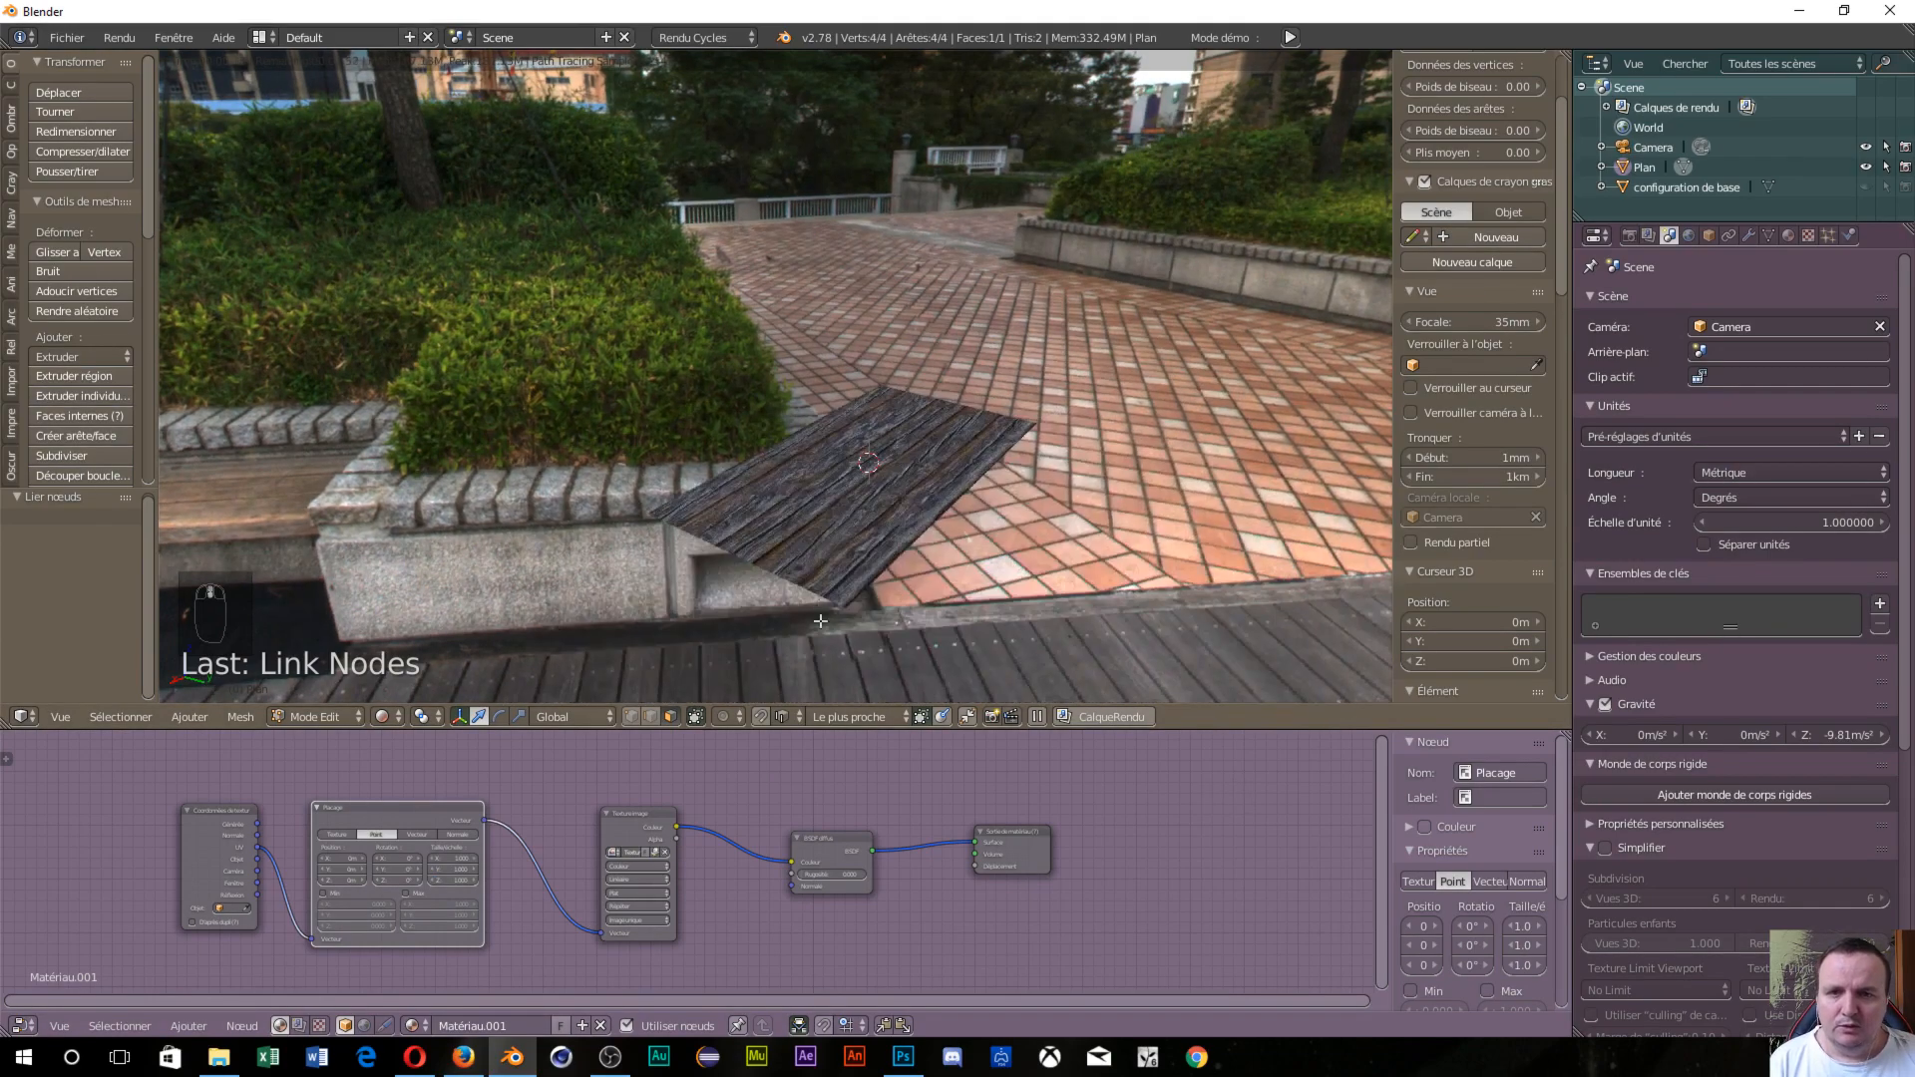
middle_click_drag(820, 582, 1056, 620)
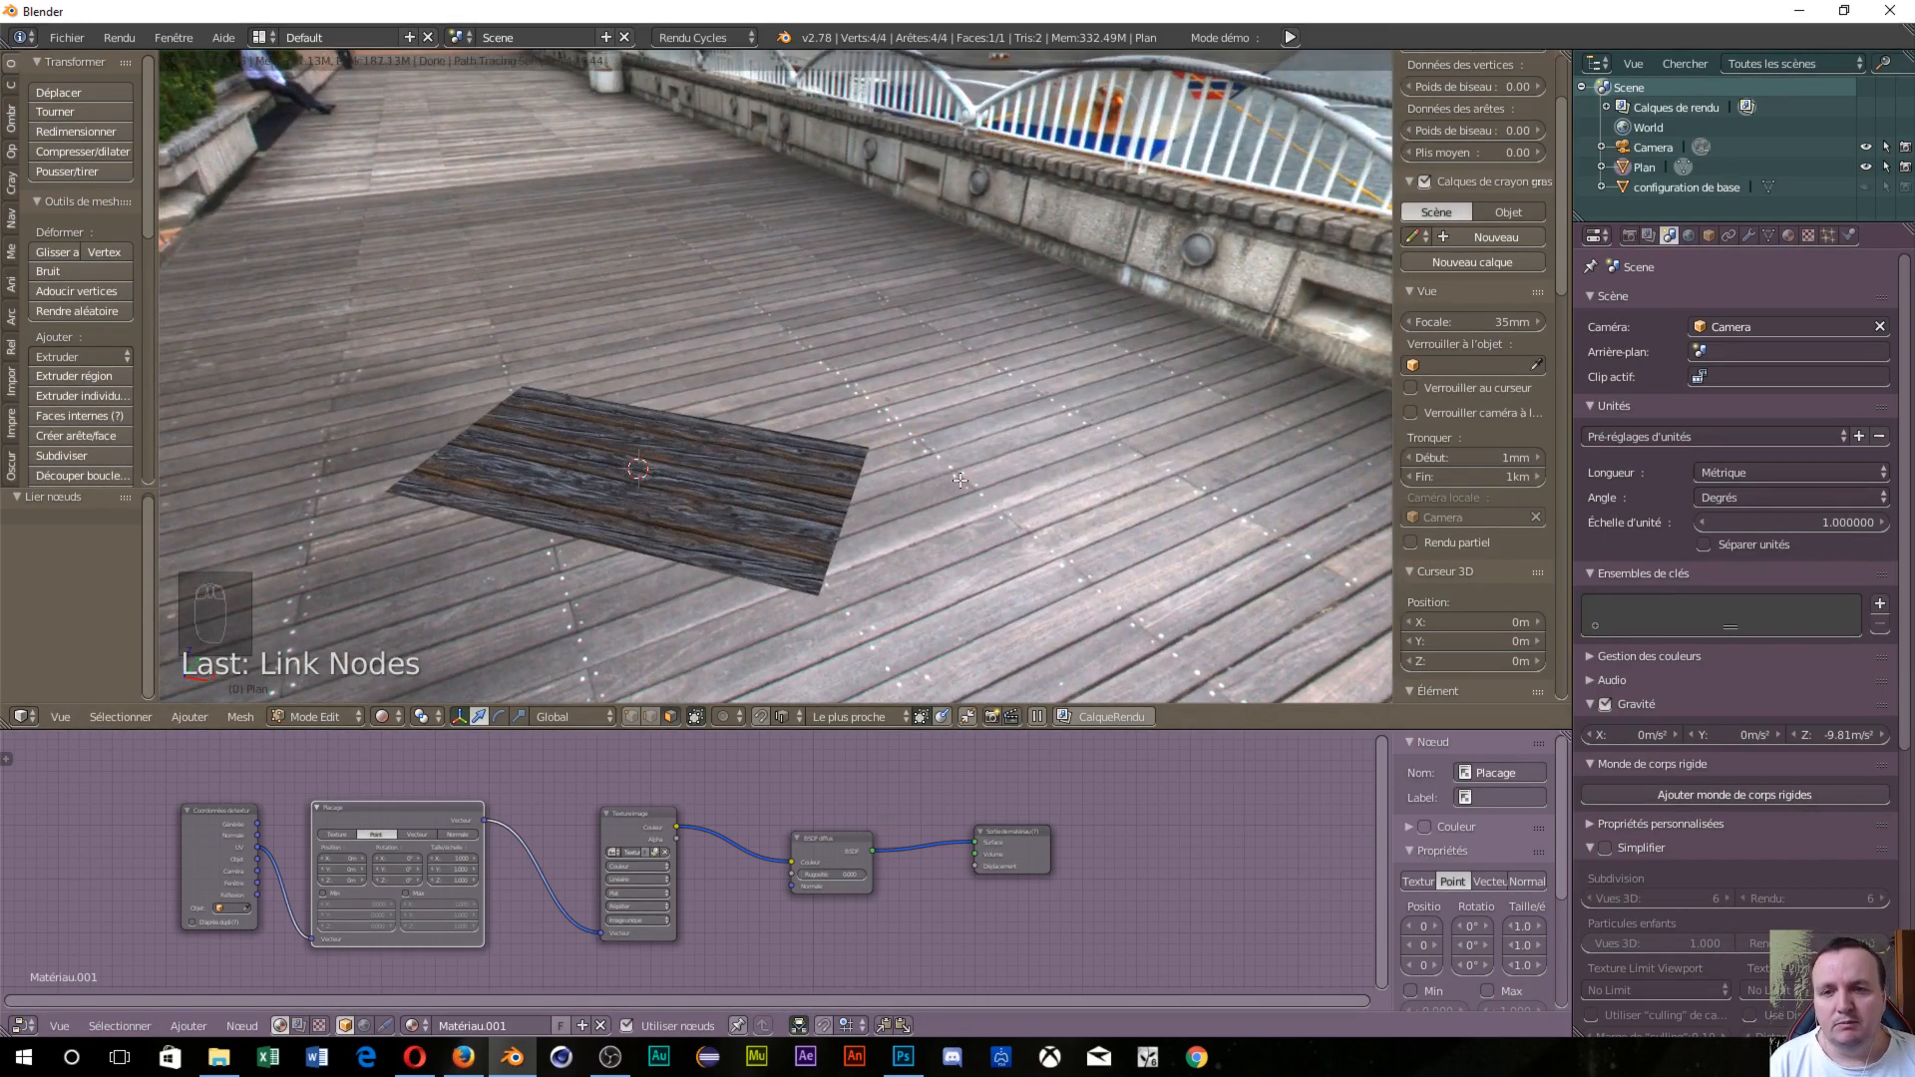
Switch the plane to Object Mode with Solid viewport shading and orbit around it.
left_click(346, 712)
left_click(339, 716)
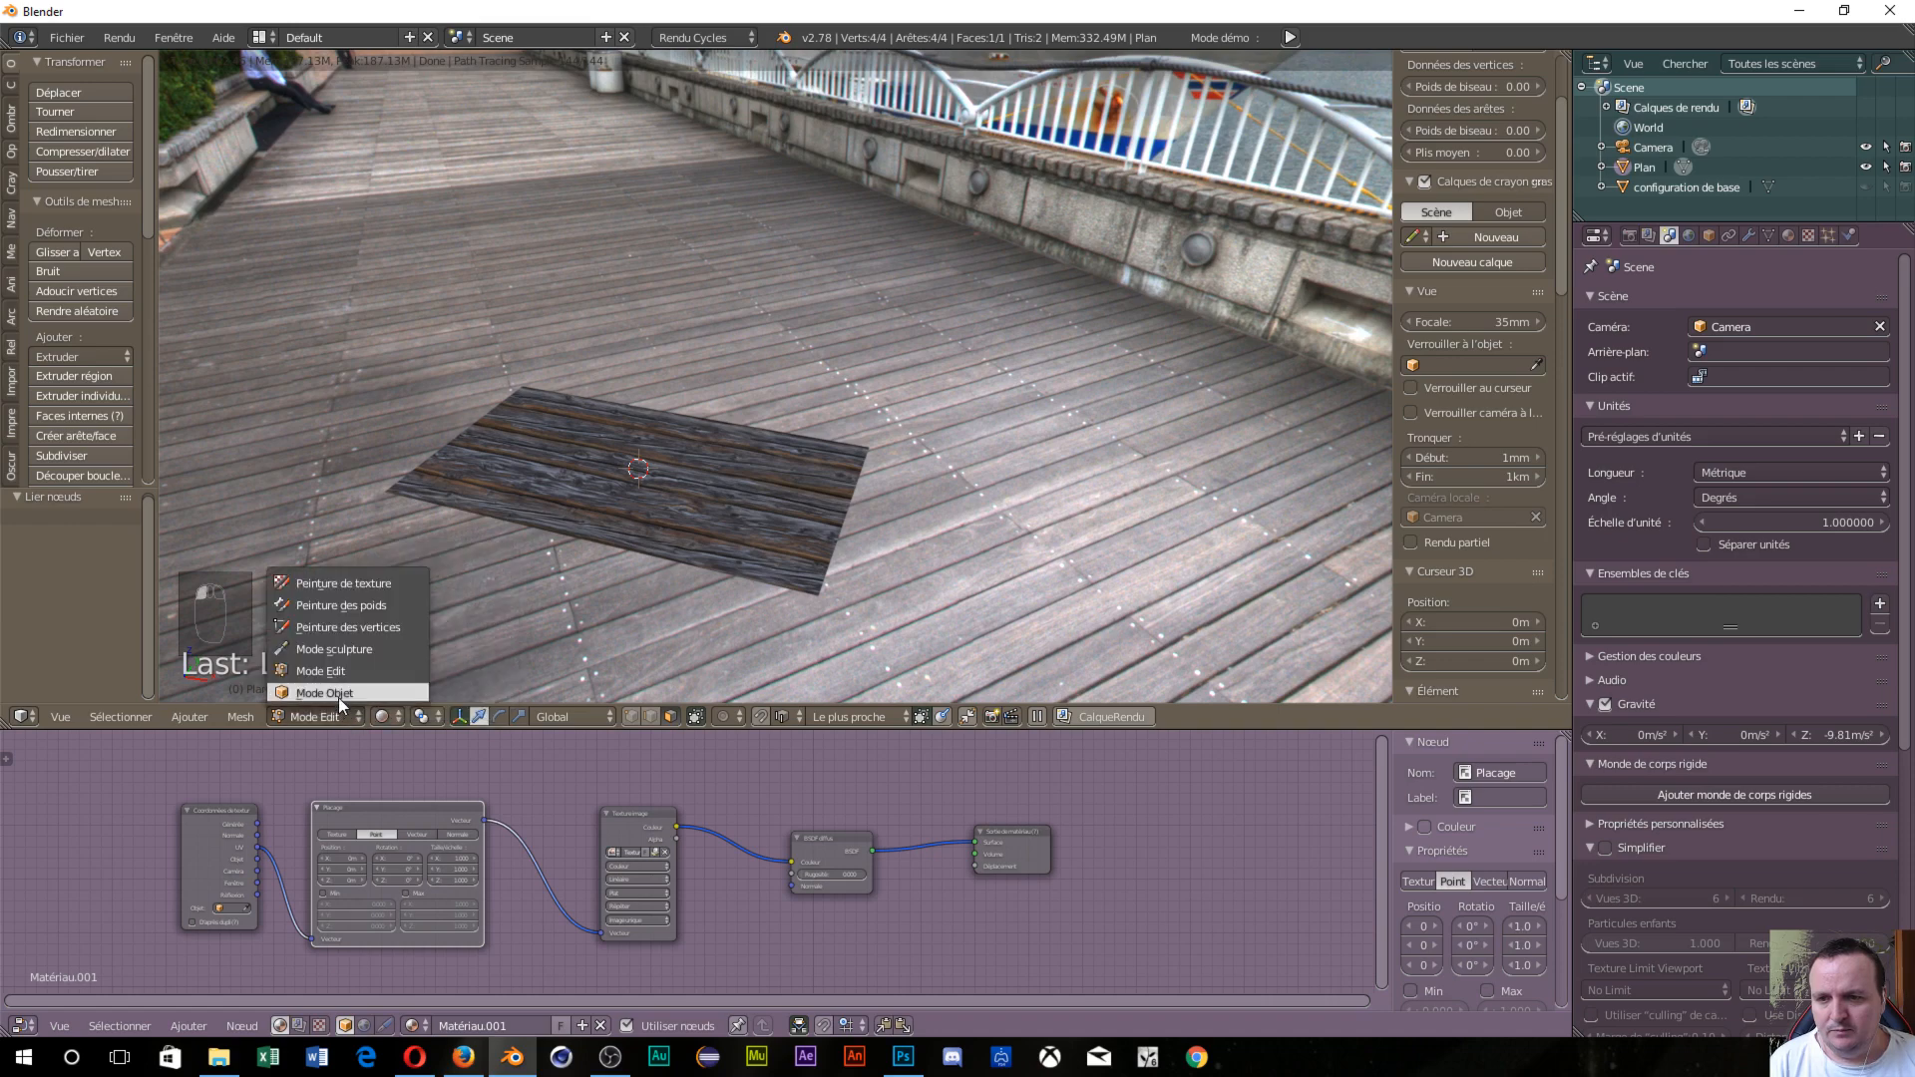
left_click(338, 692)
left_click(391, 716)
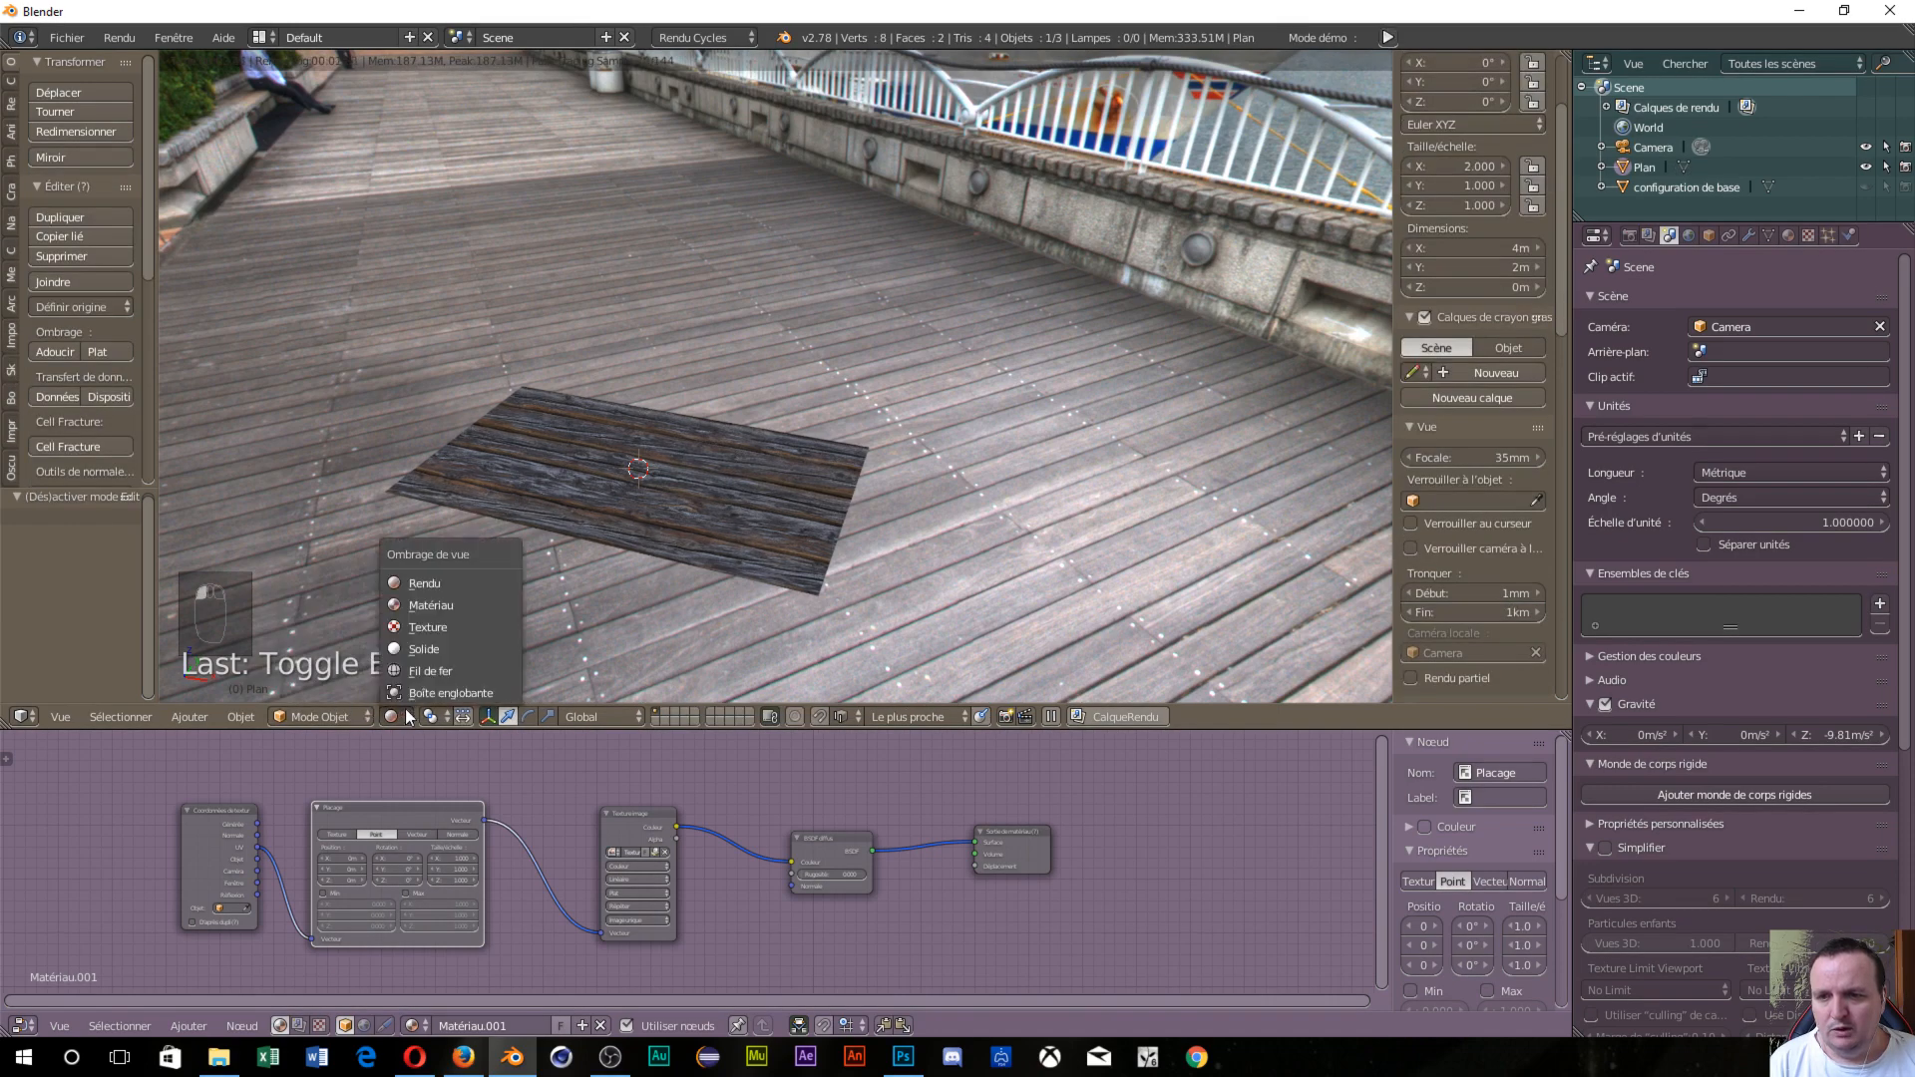
left_click(428, 650)
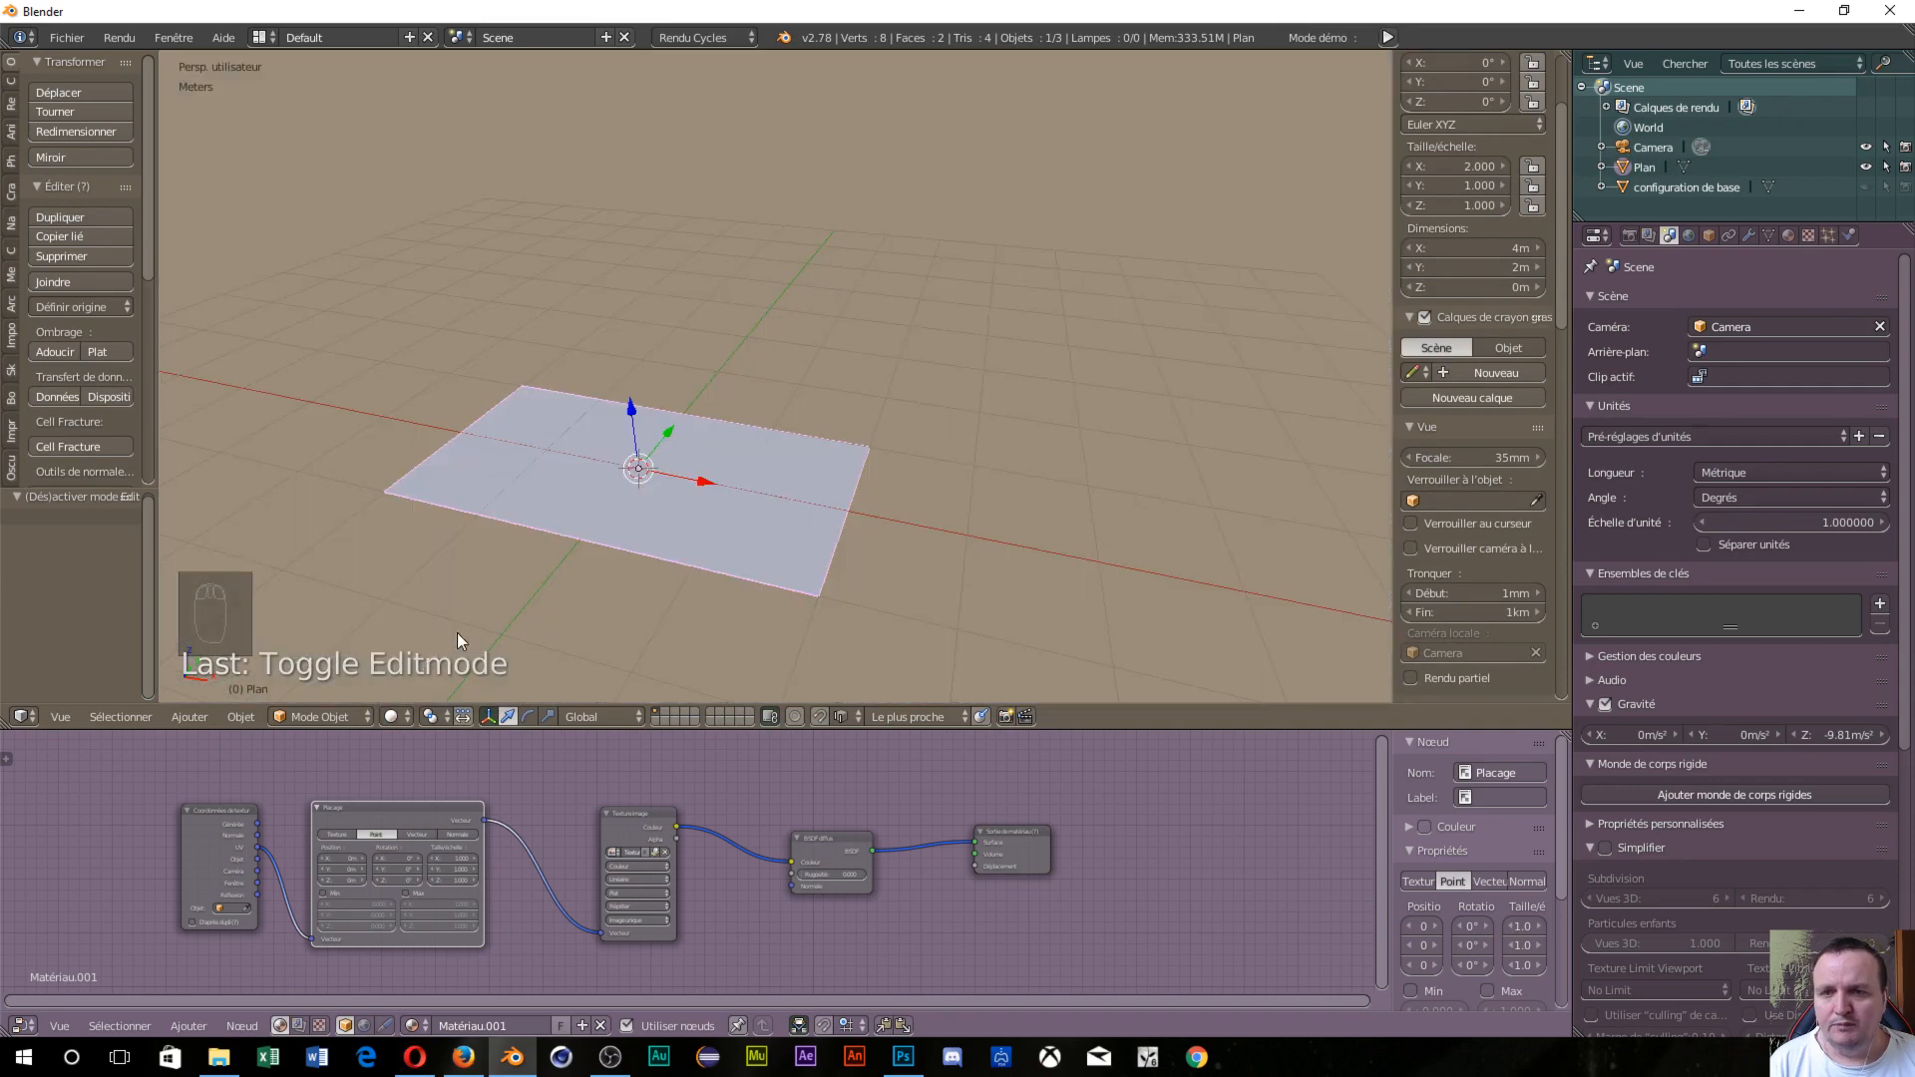
scroll(457, 633, "up", 2)
middle_click_drag(516, 638, 902, 397)
middle_click_drag(818, 581, 891, 619)
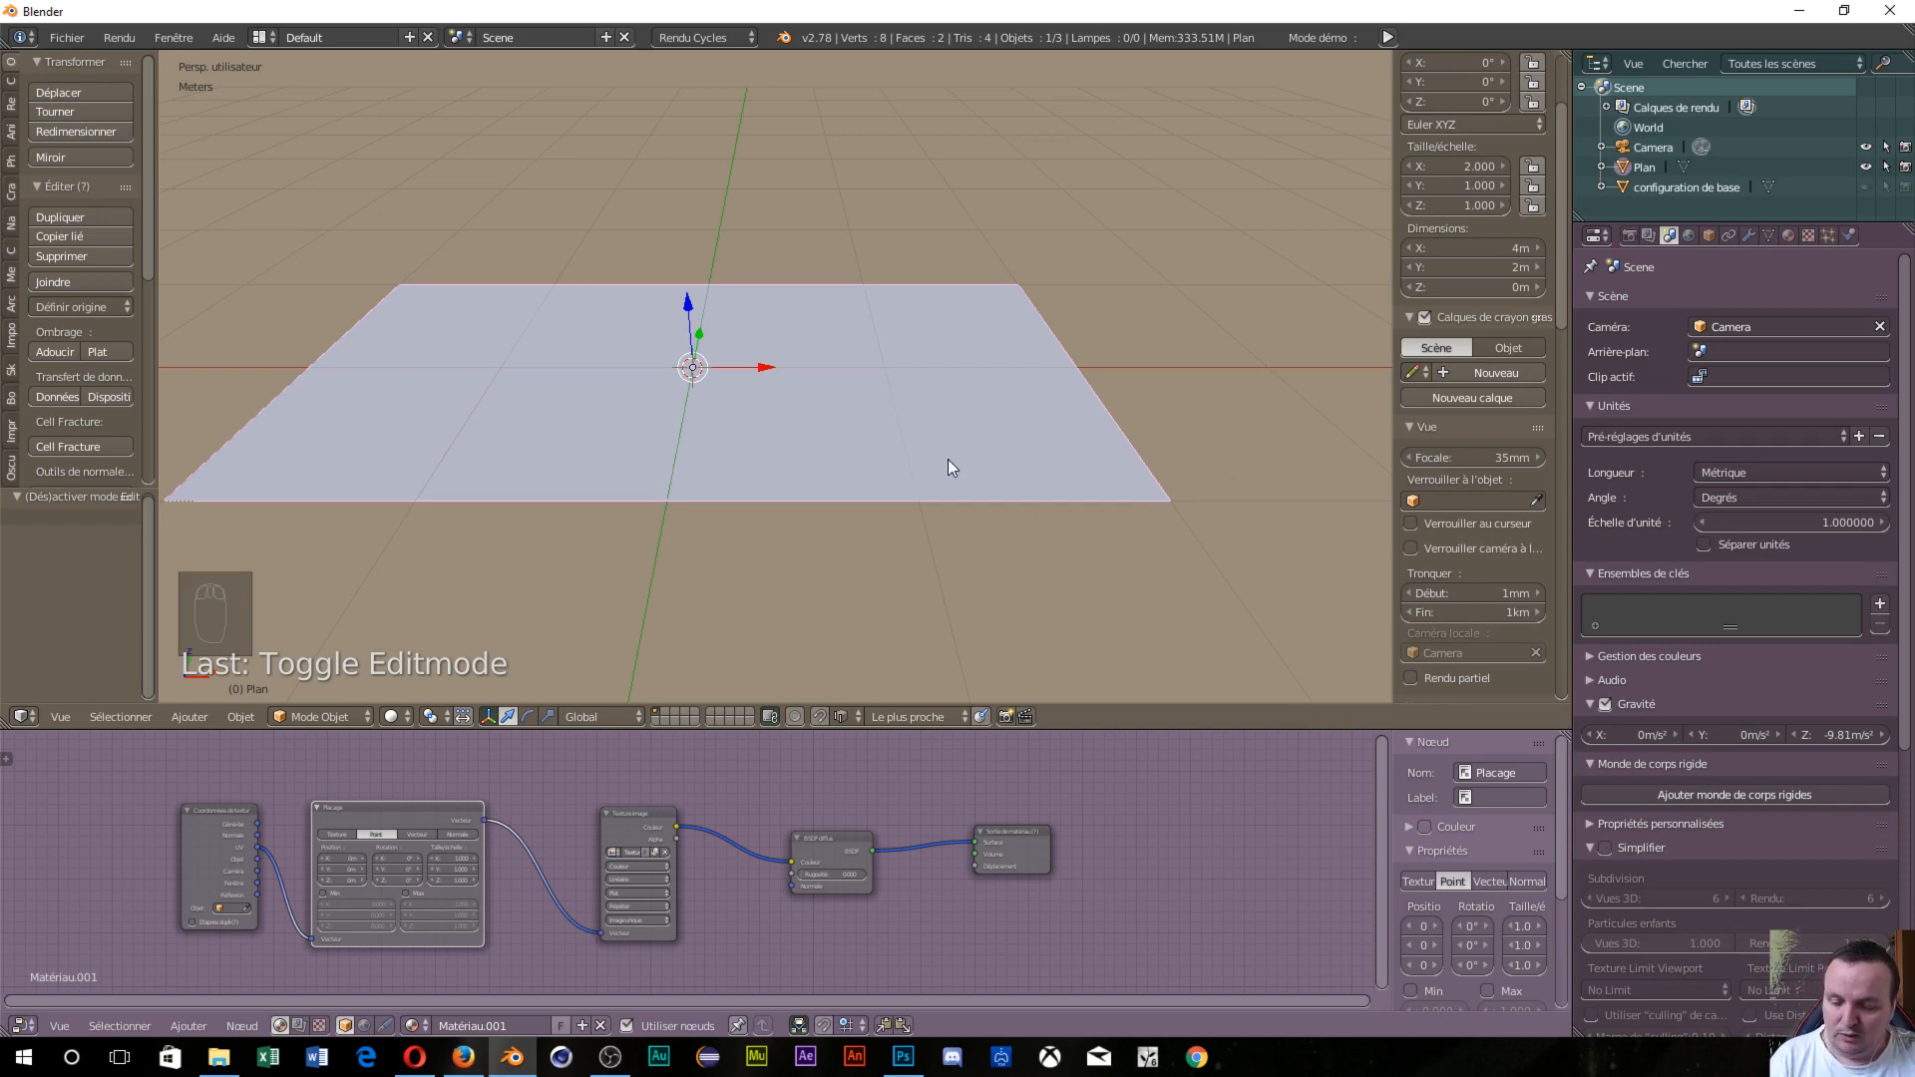
Put the floor plane into Edit Mode with vertex selection and face it frontally.
key("Tab")
left_click(1008, 461)
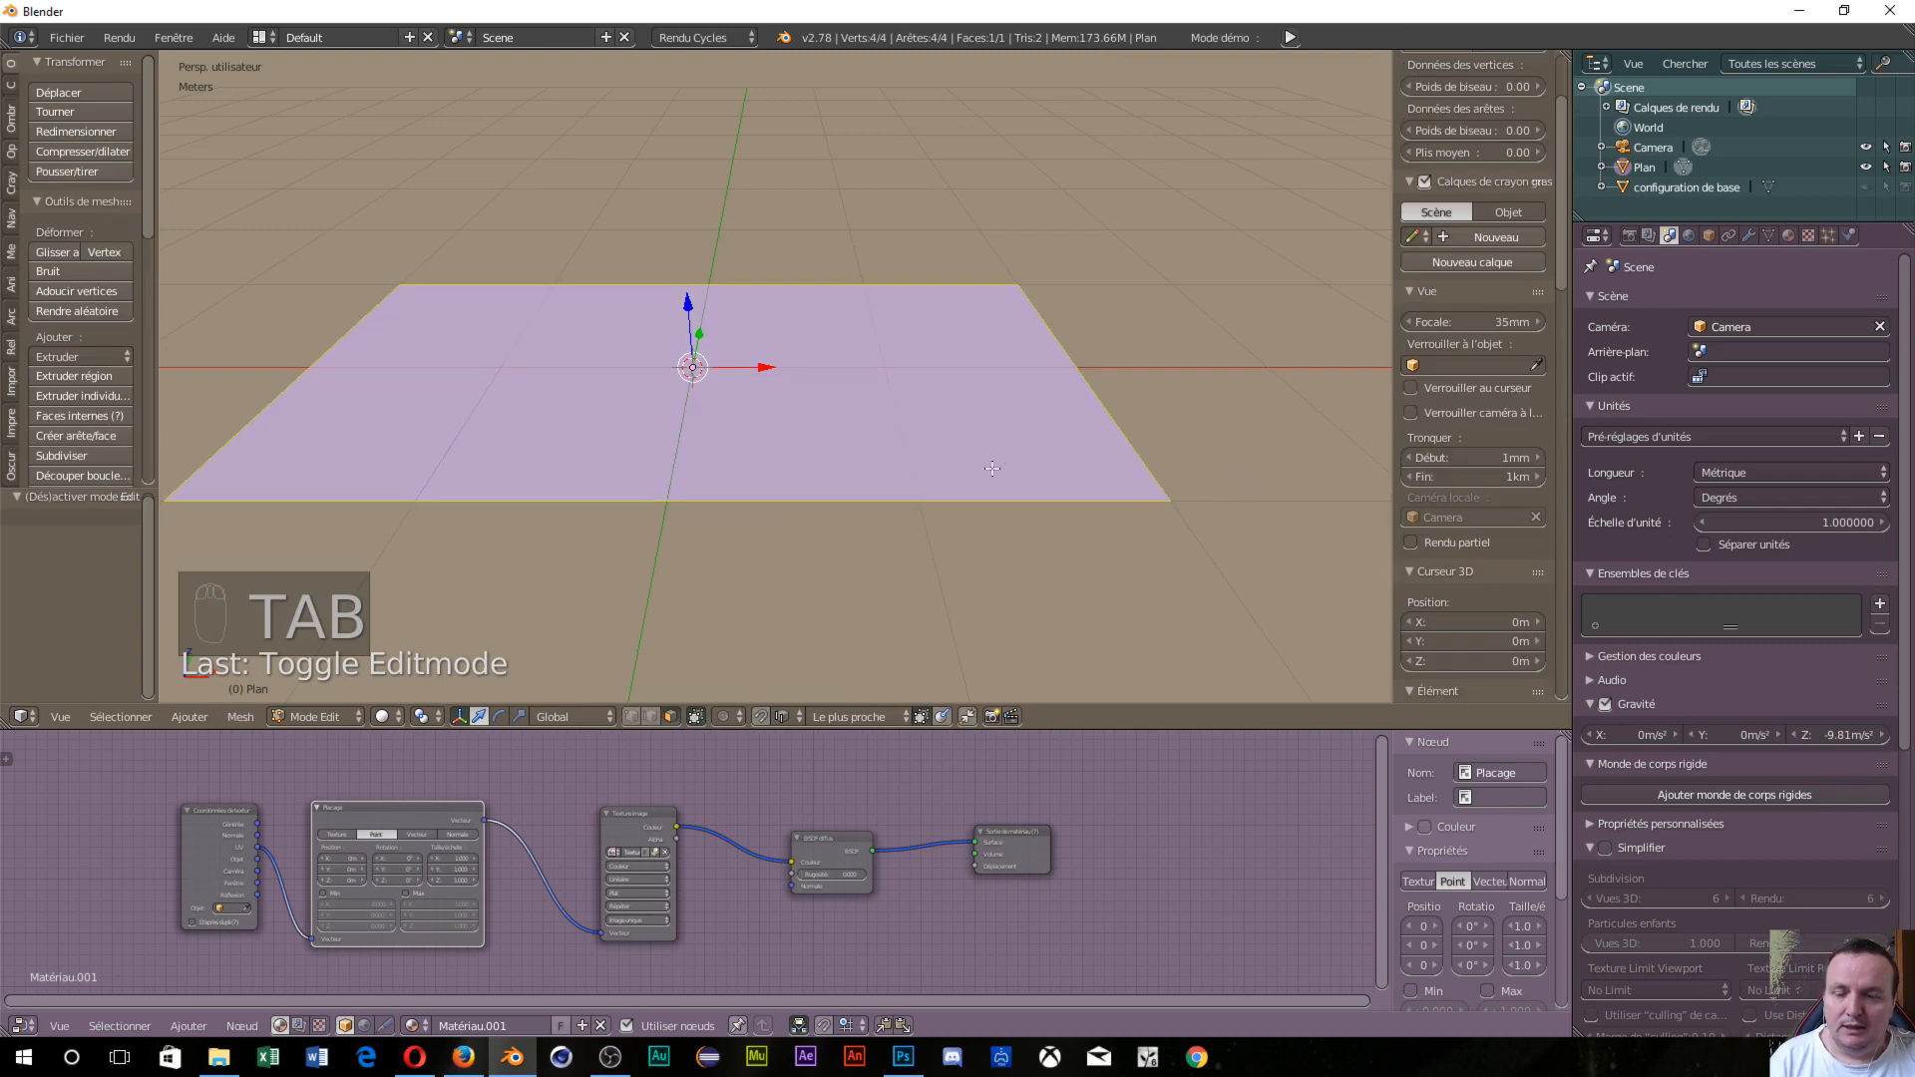
key("ctrl+Tab")
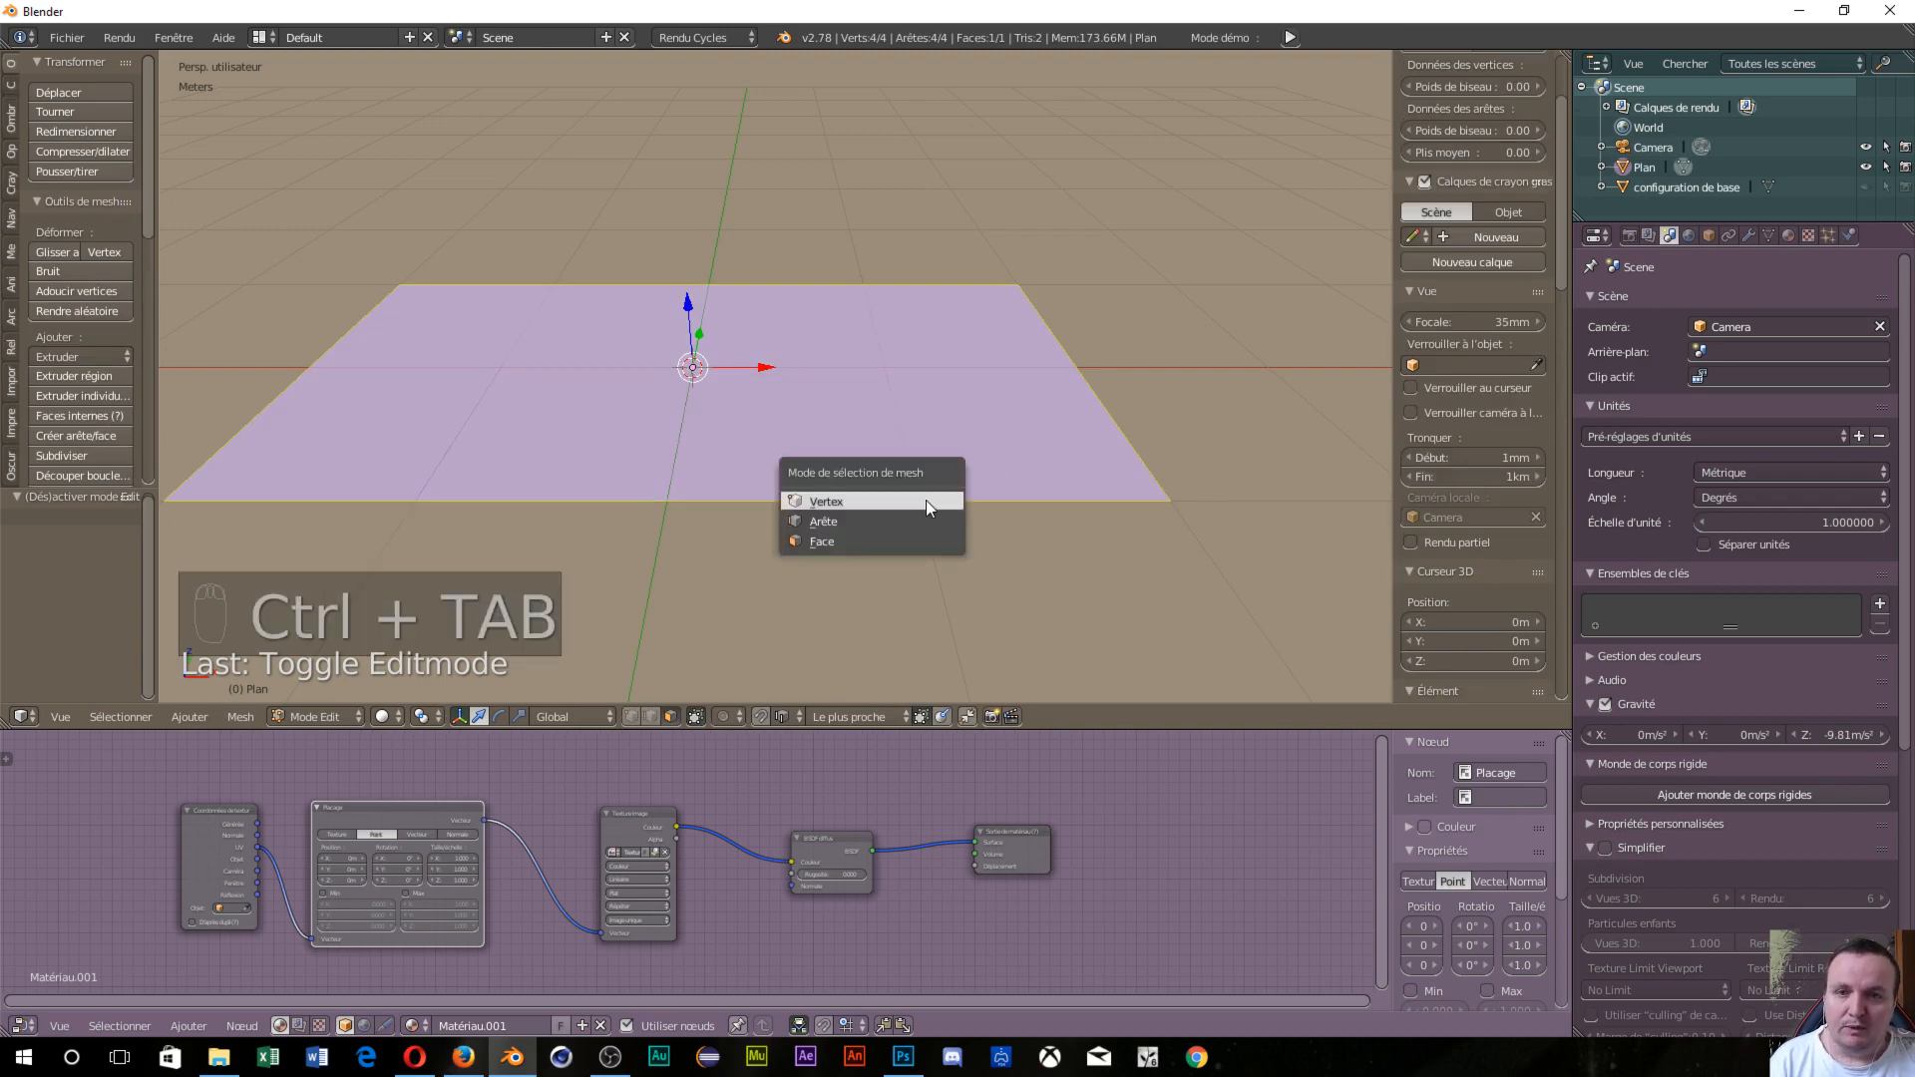
left_click(926, 500)
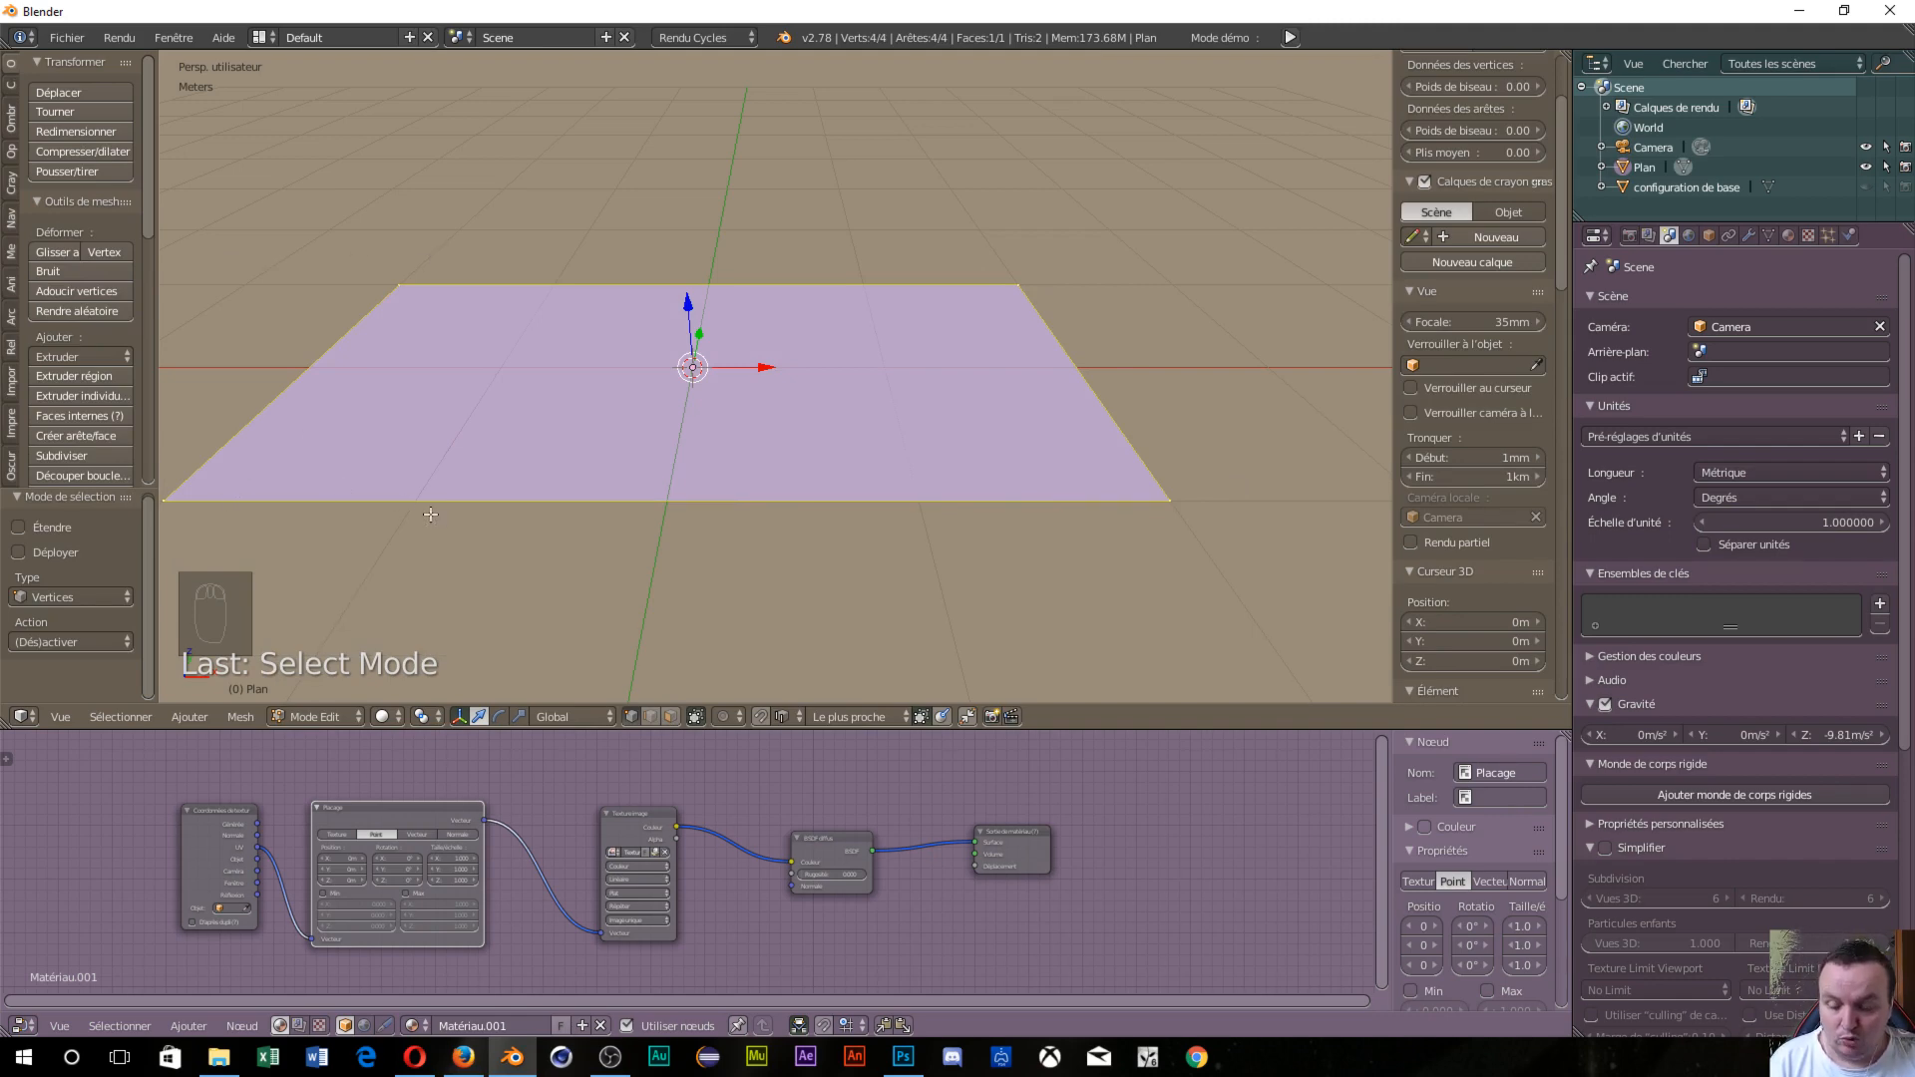
key("Tab")
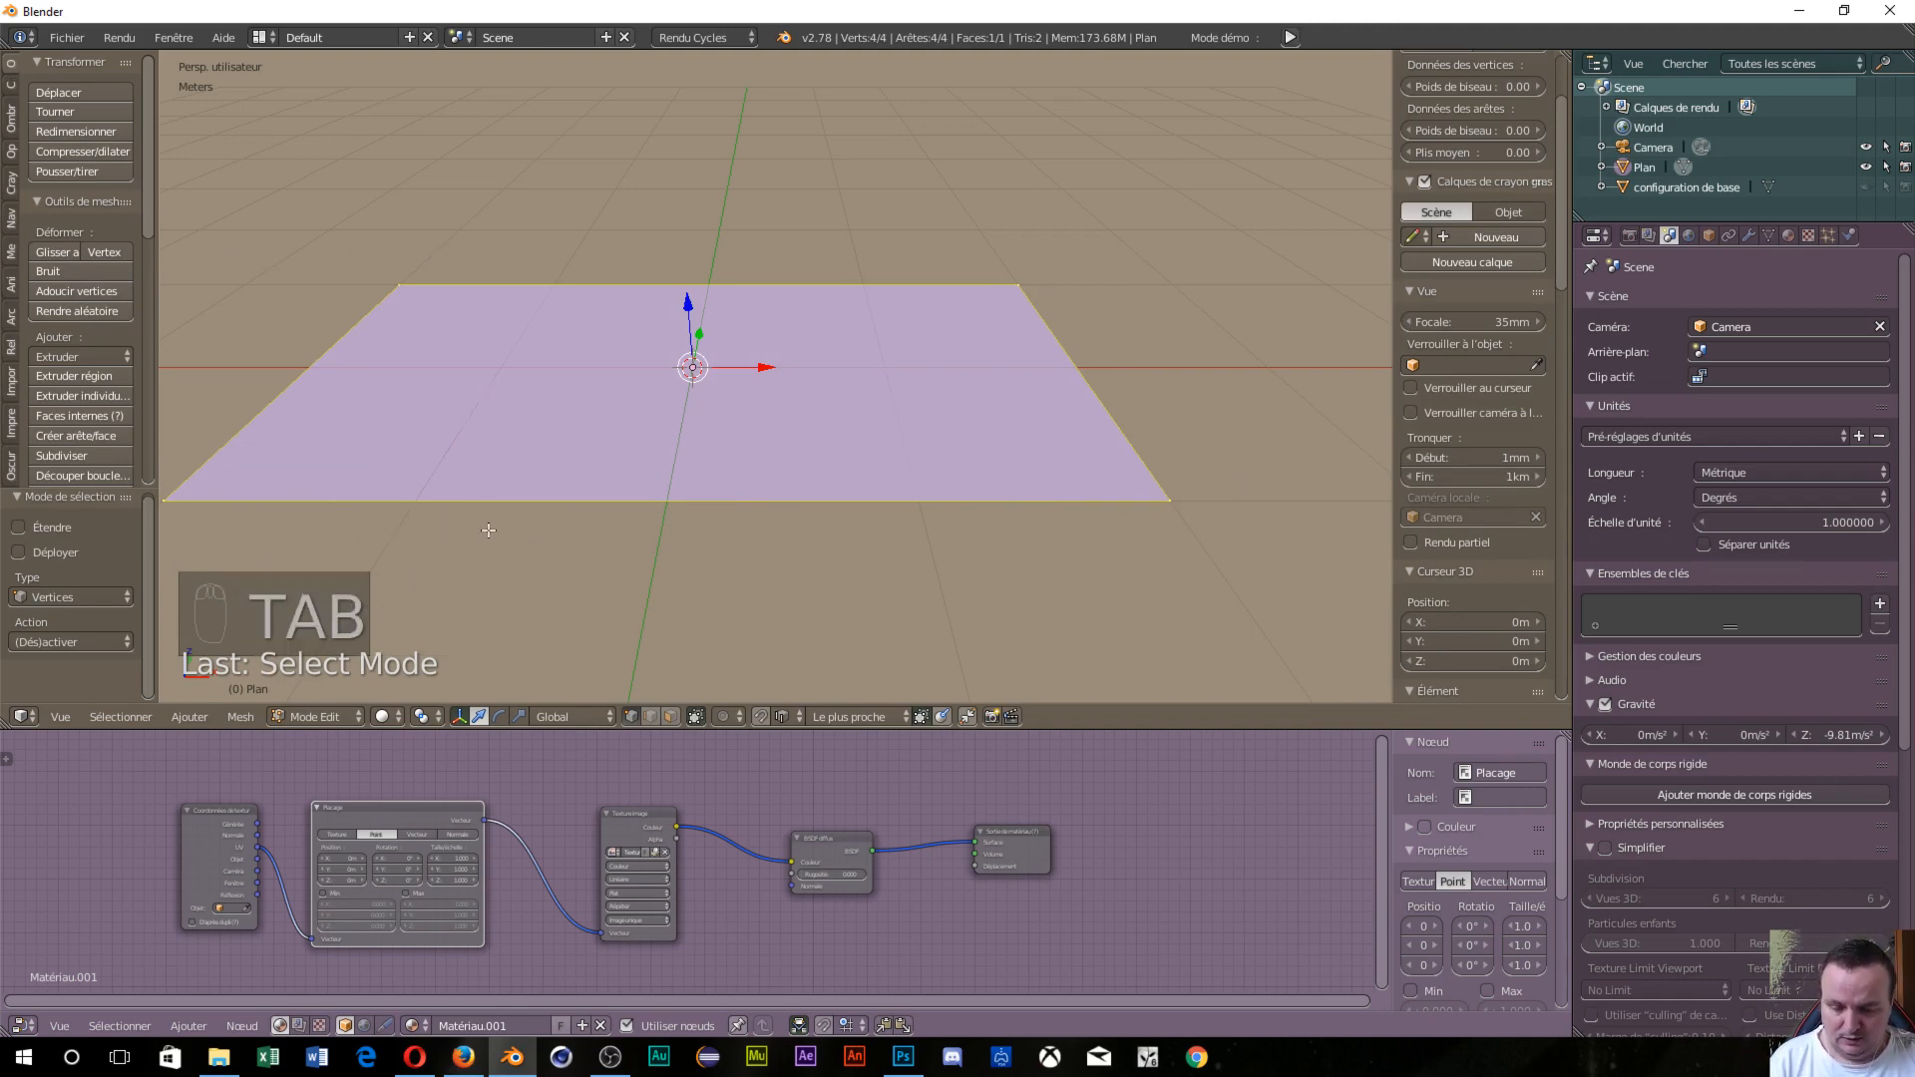
middle_click_drag(490, 530, 641, 535)
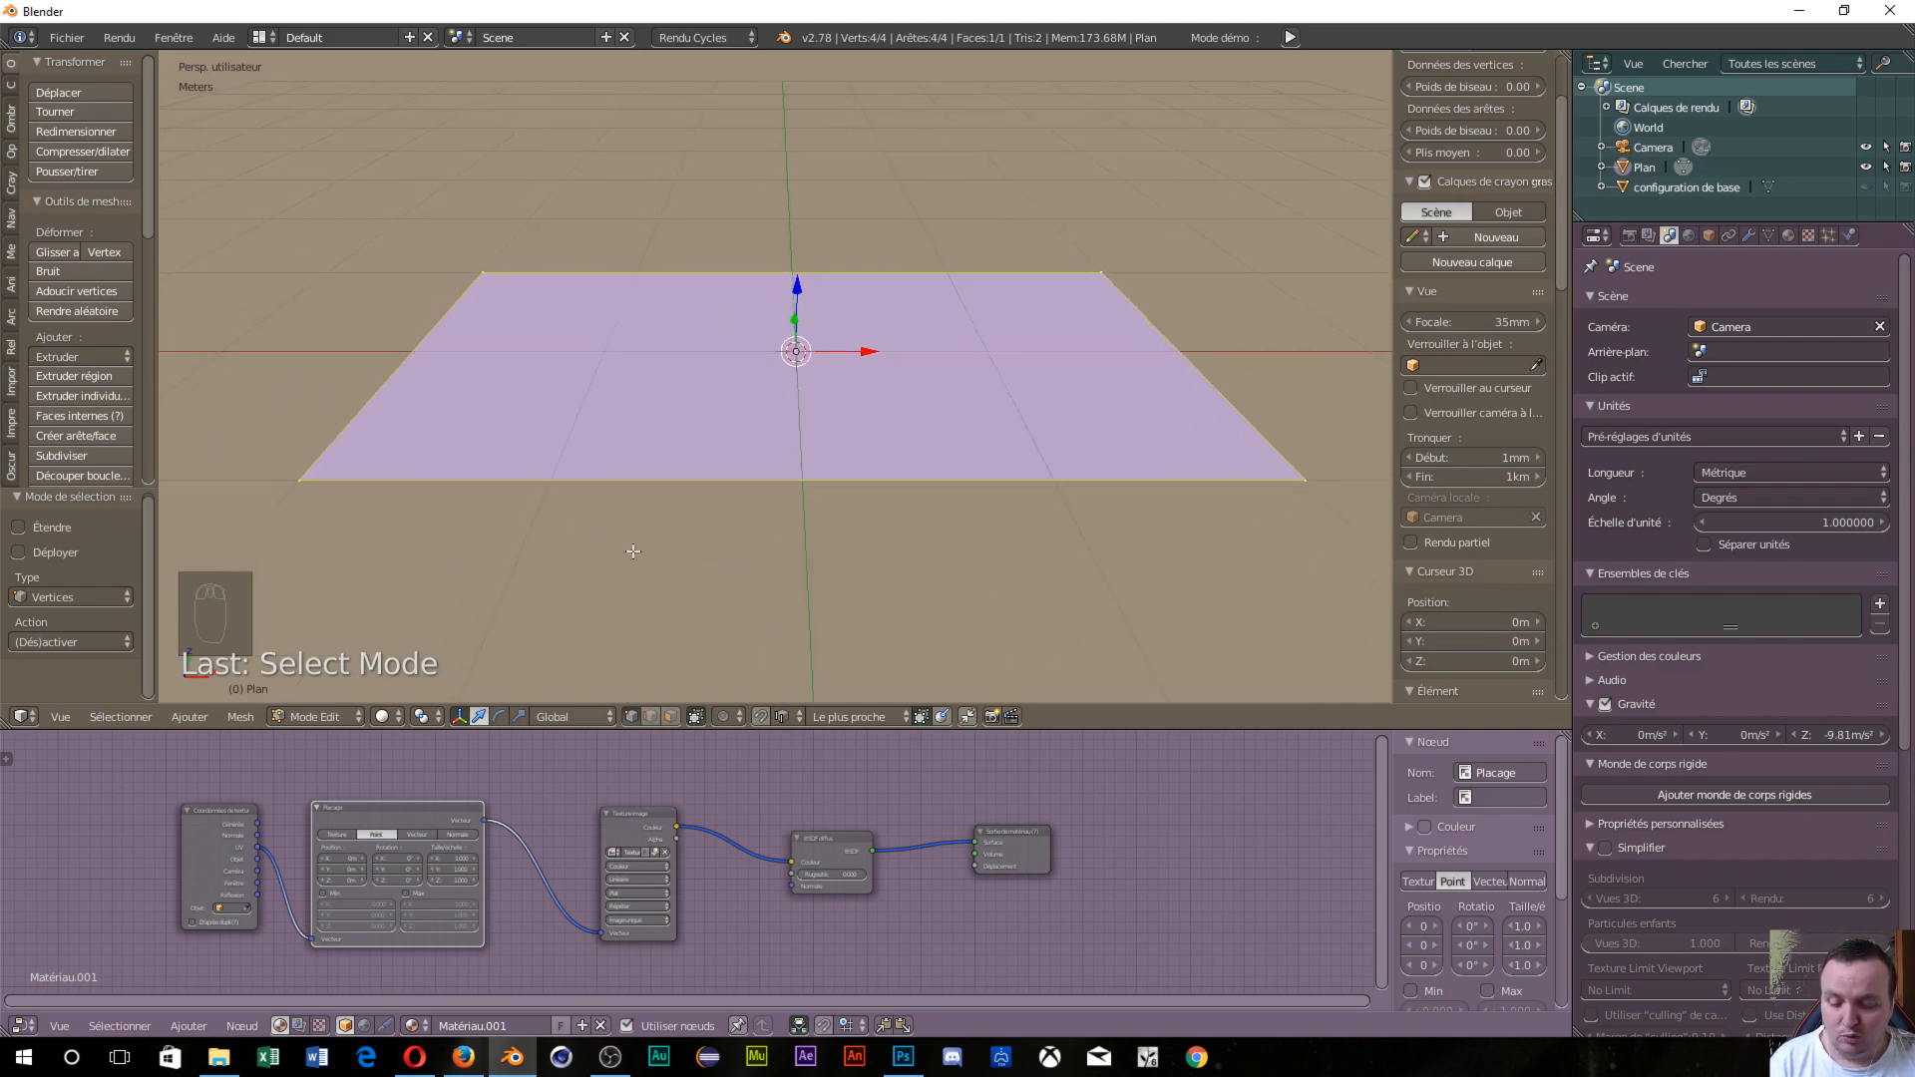
Subdivide the whole plane with 100 cuts.
key("w")
mouse_move(798, 449)
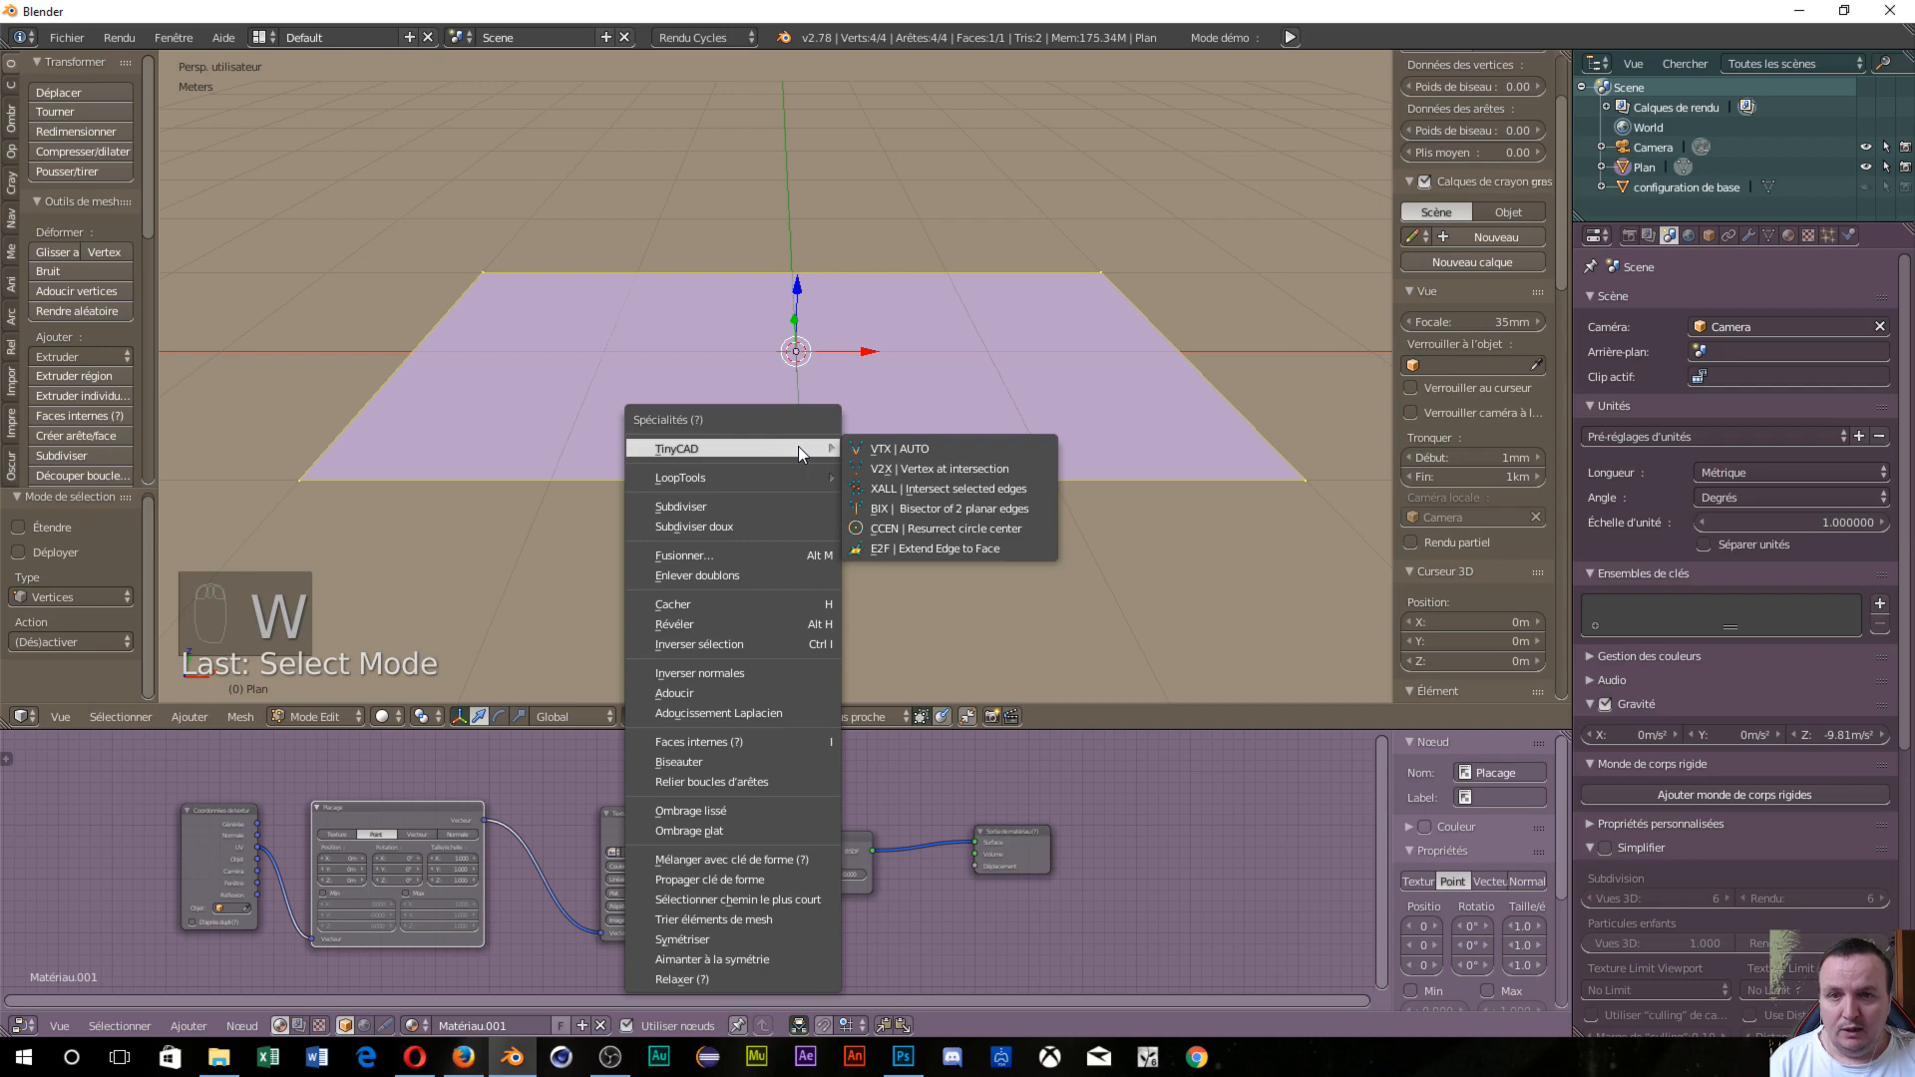
left_click(726, 506)
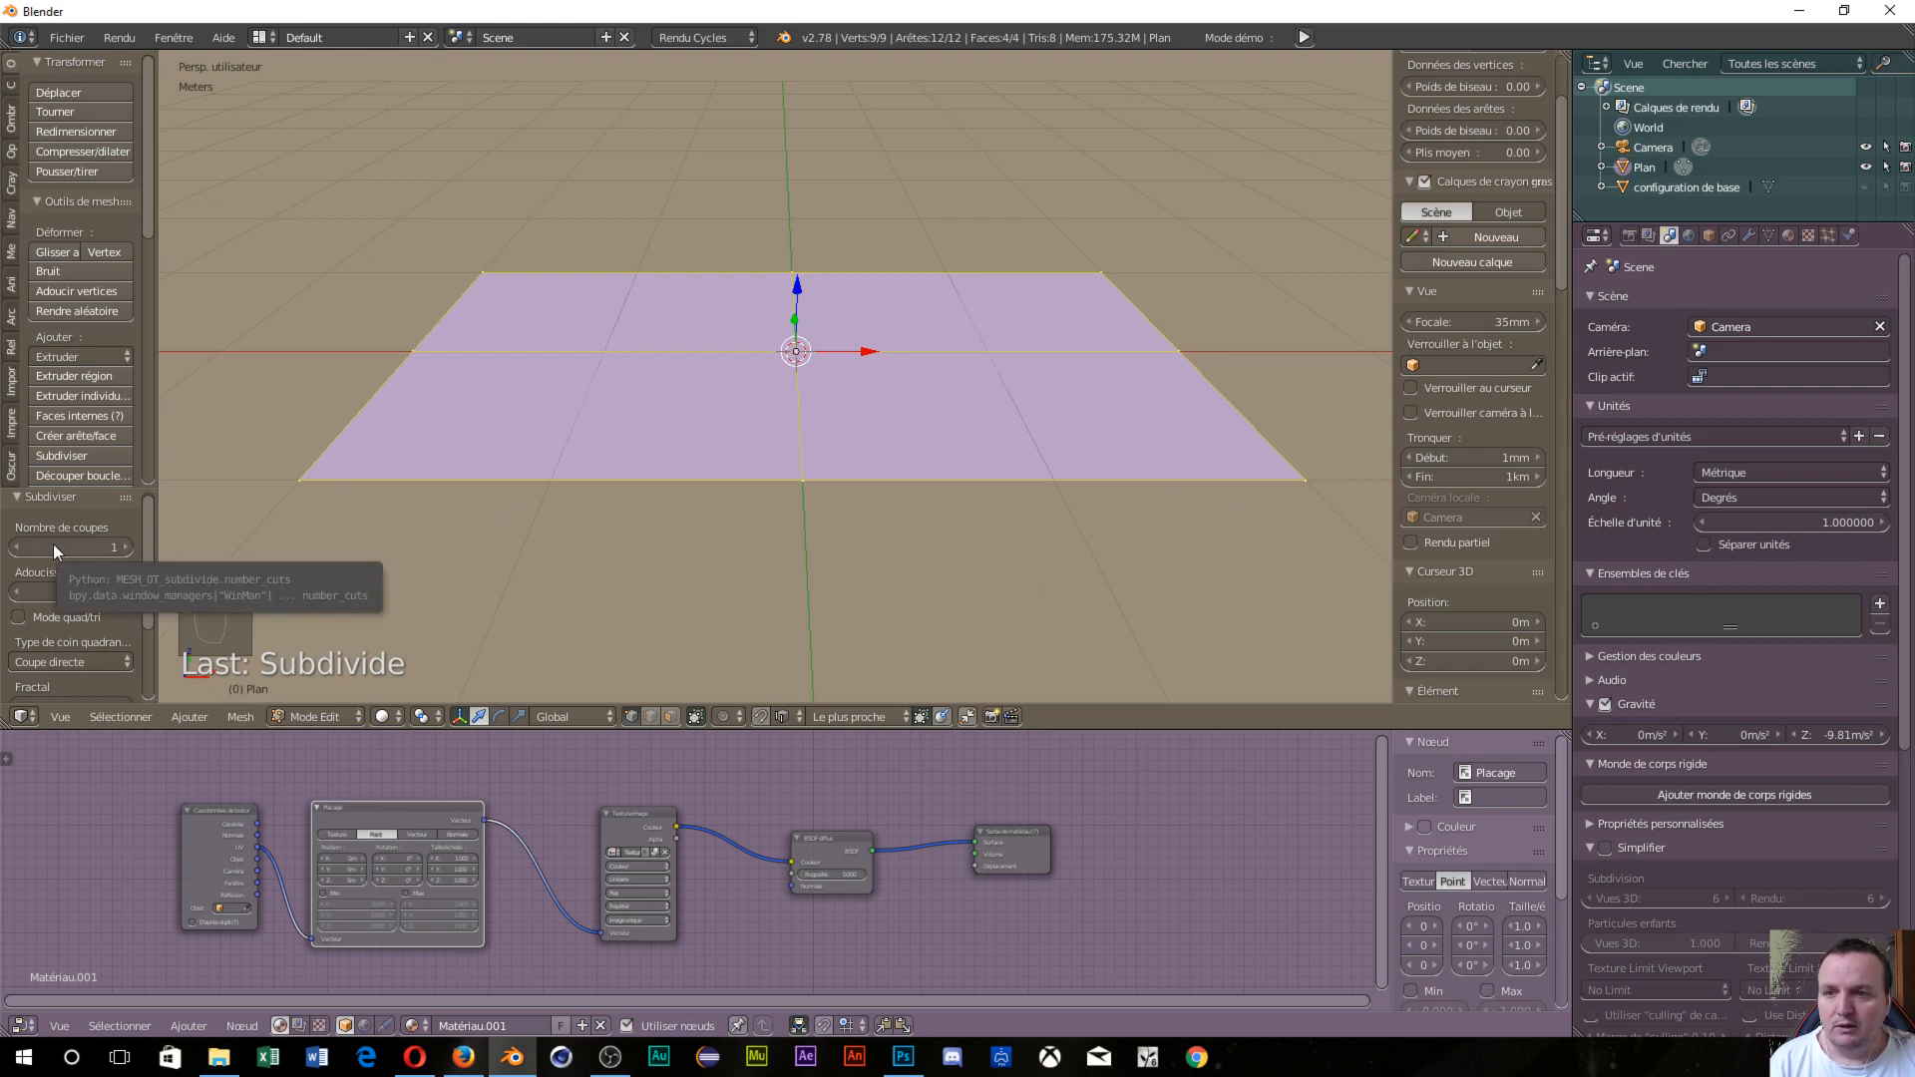
left_click(103, 546)
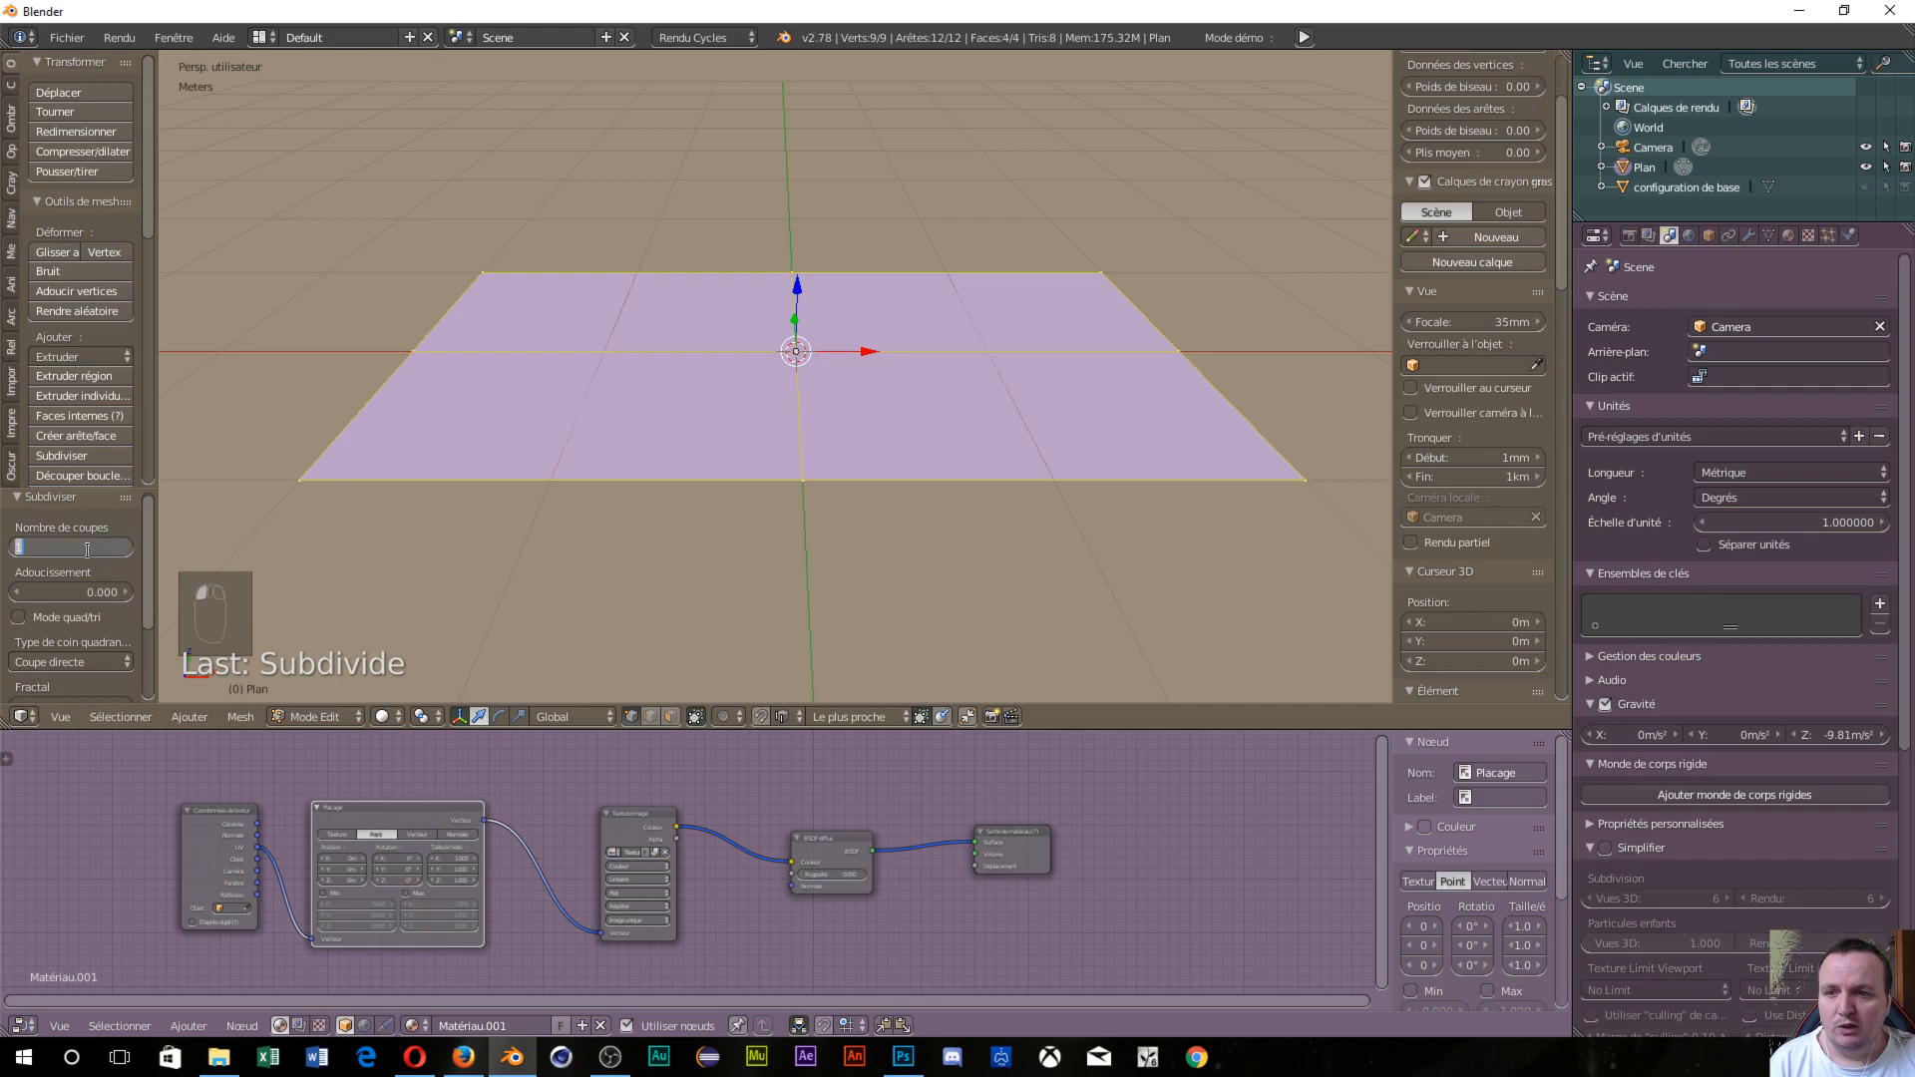
type("100")
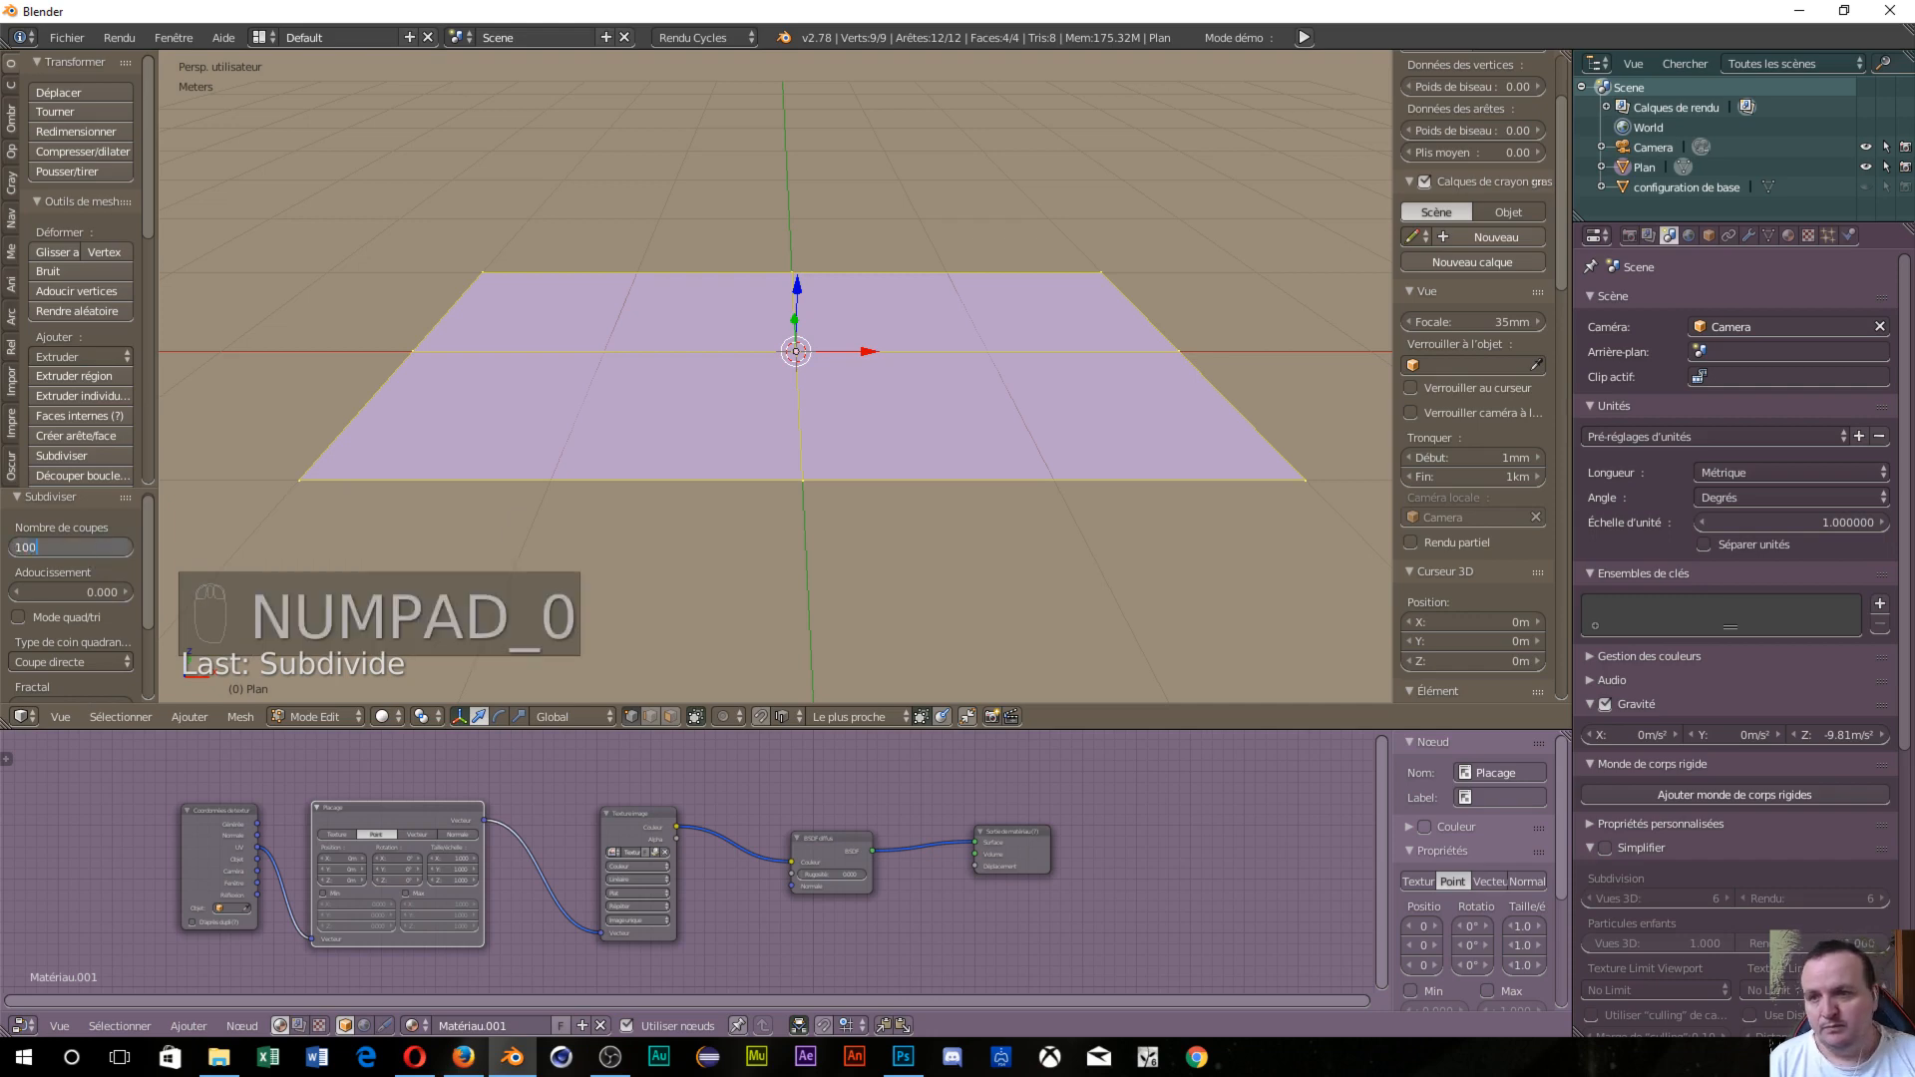
key("Return")
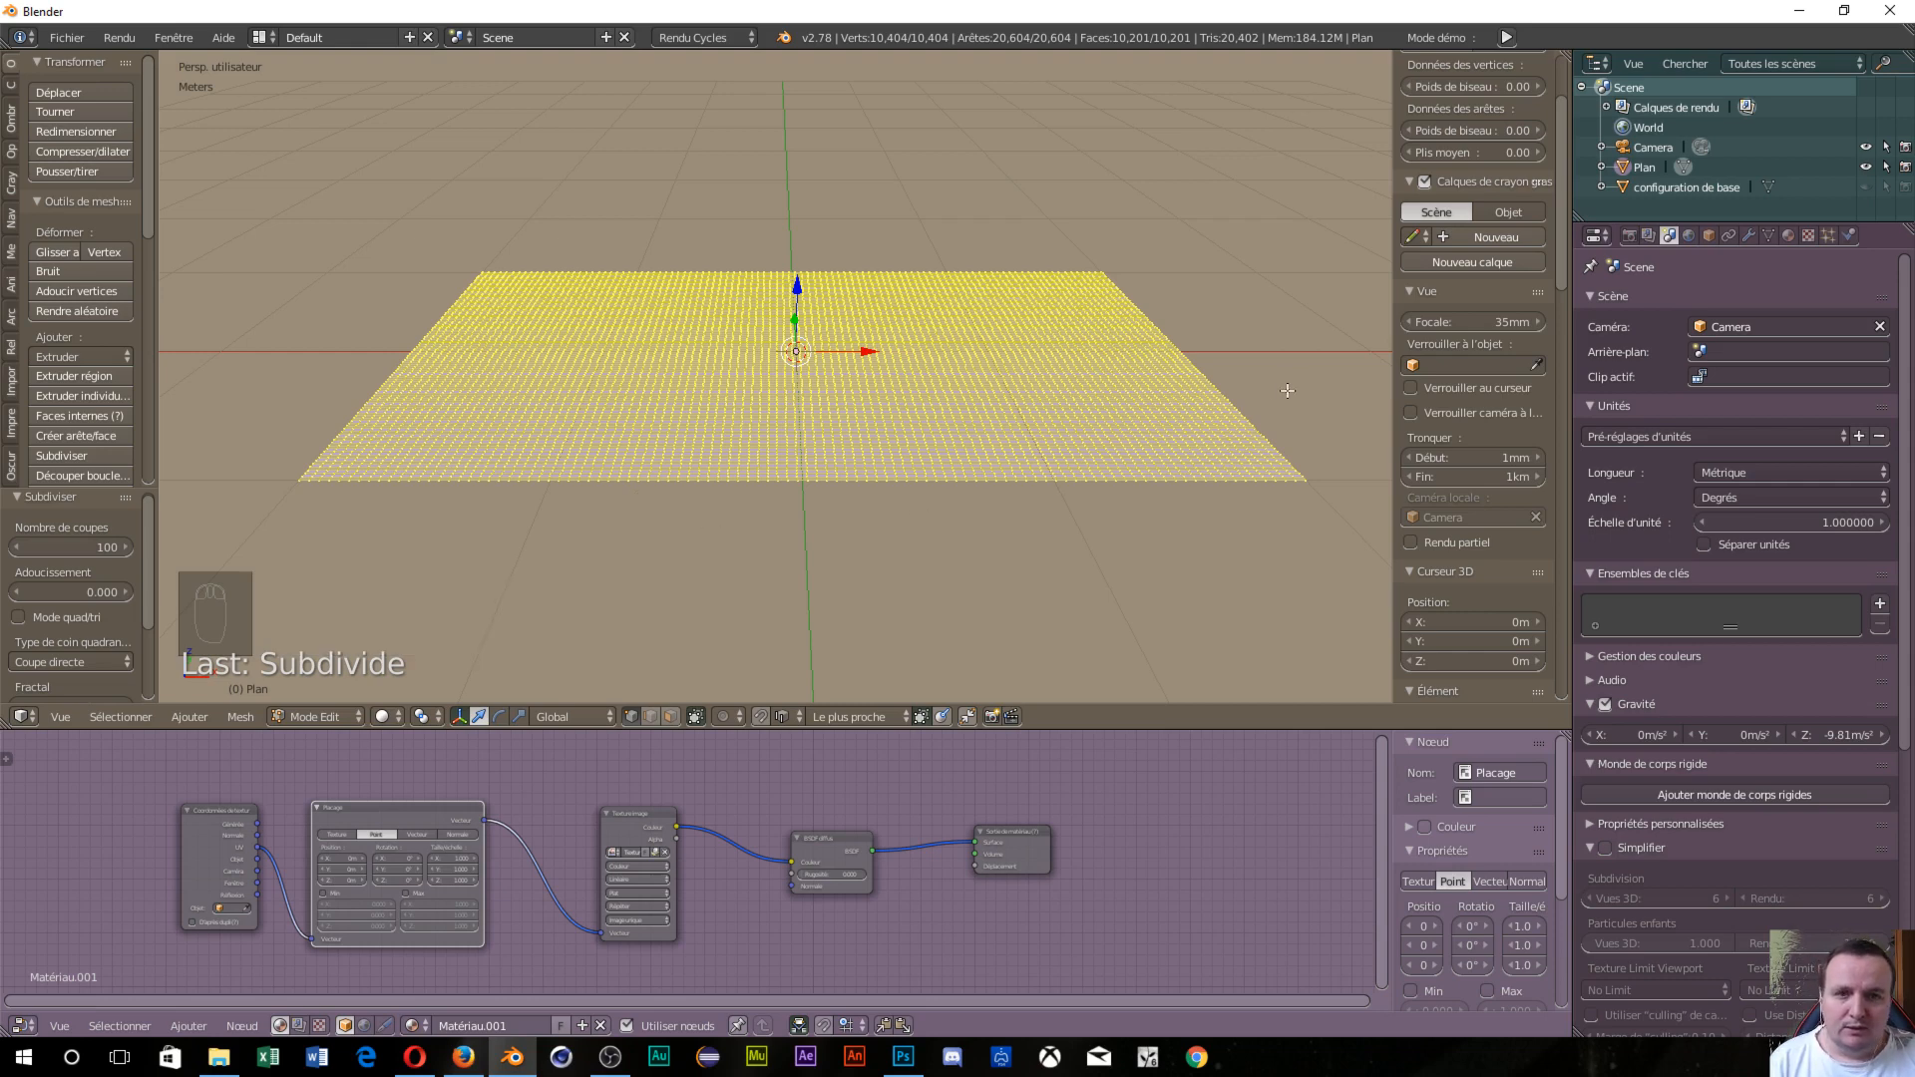
Back in Object Mode, add a Subdivision Surface modifier to the plane.
key("Tab")
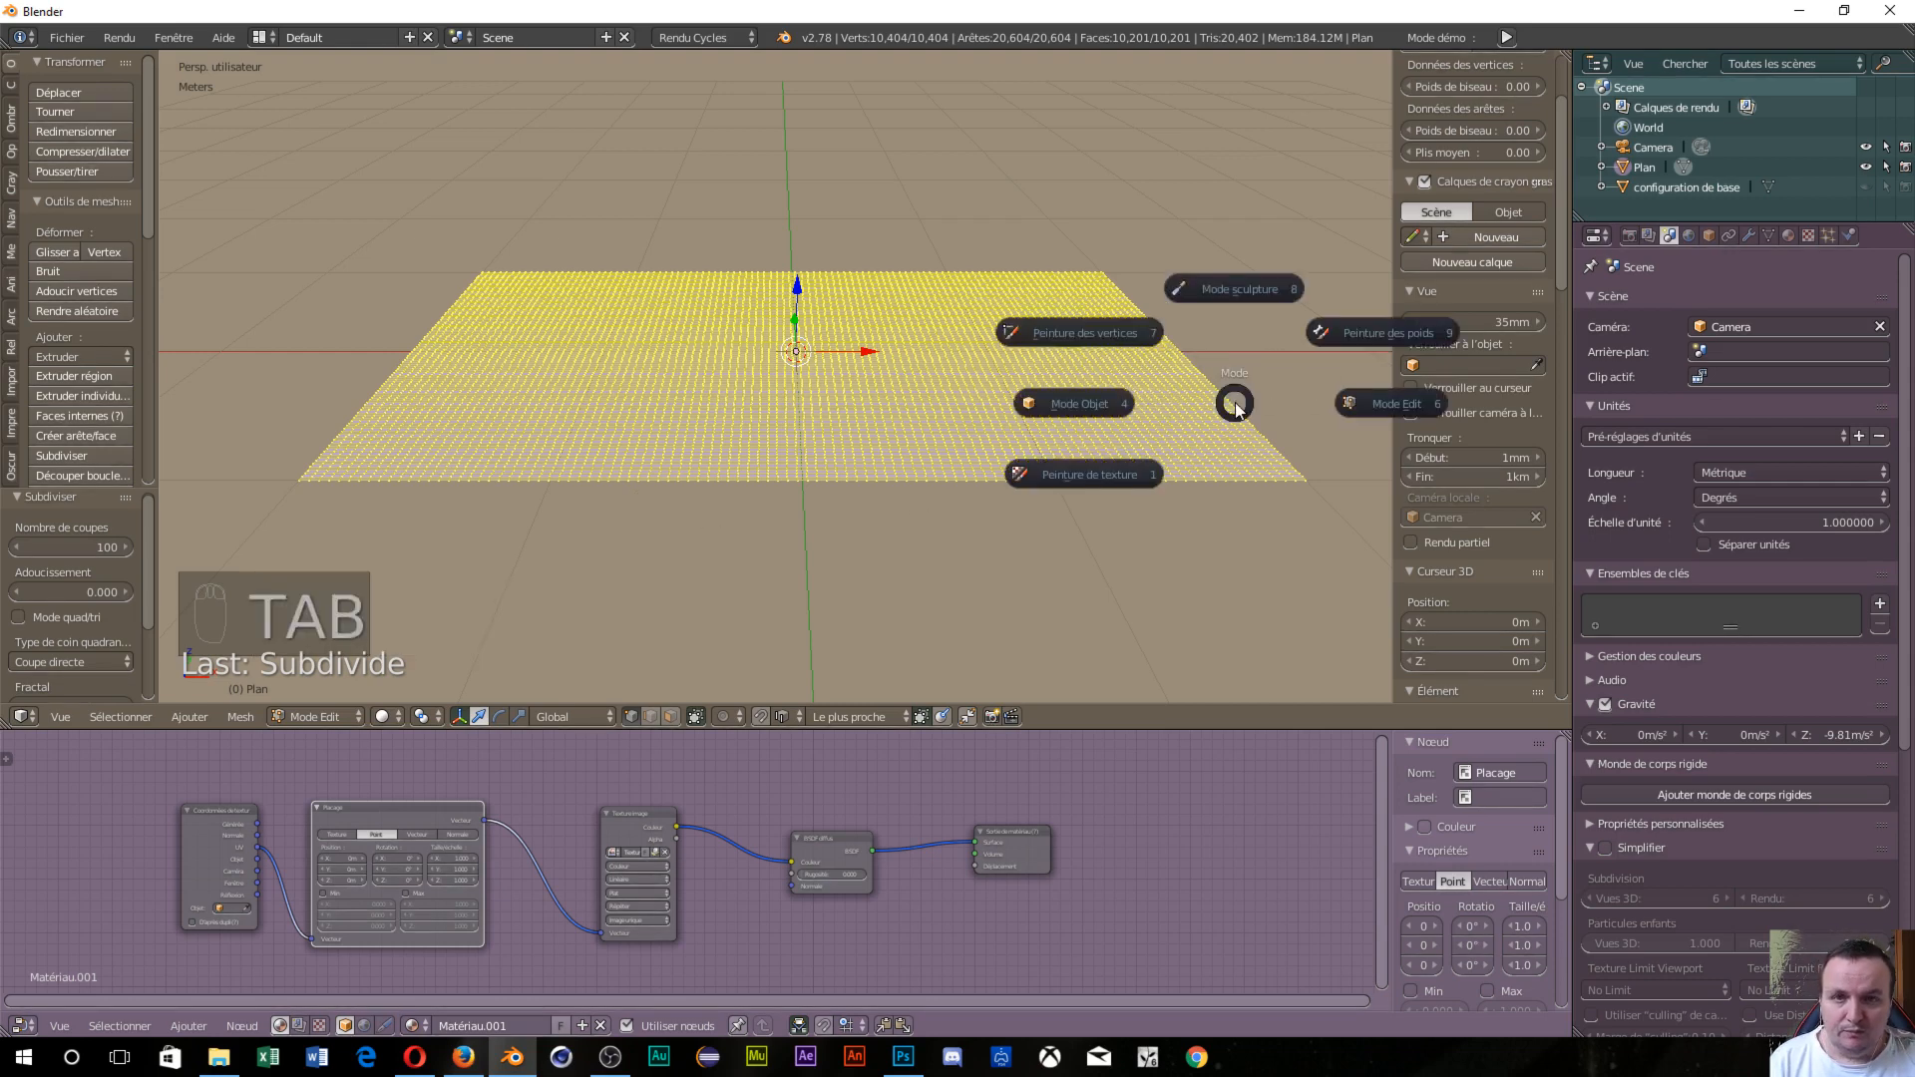
left_click(1047, 402)
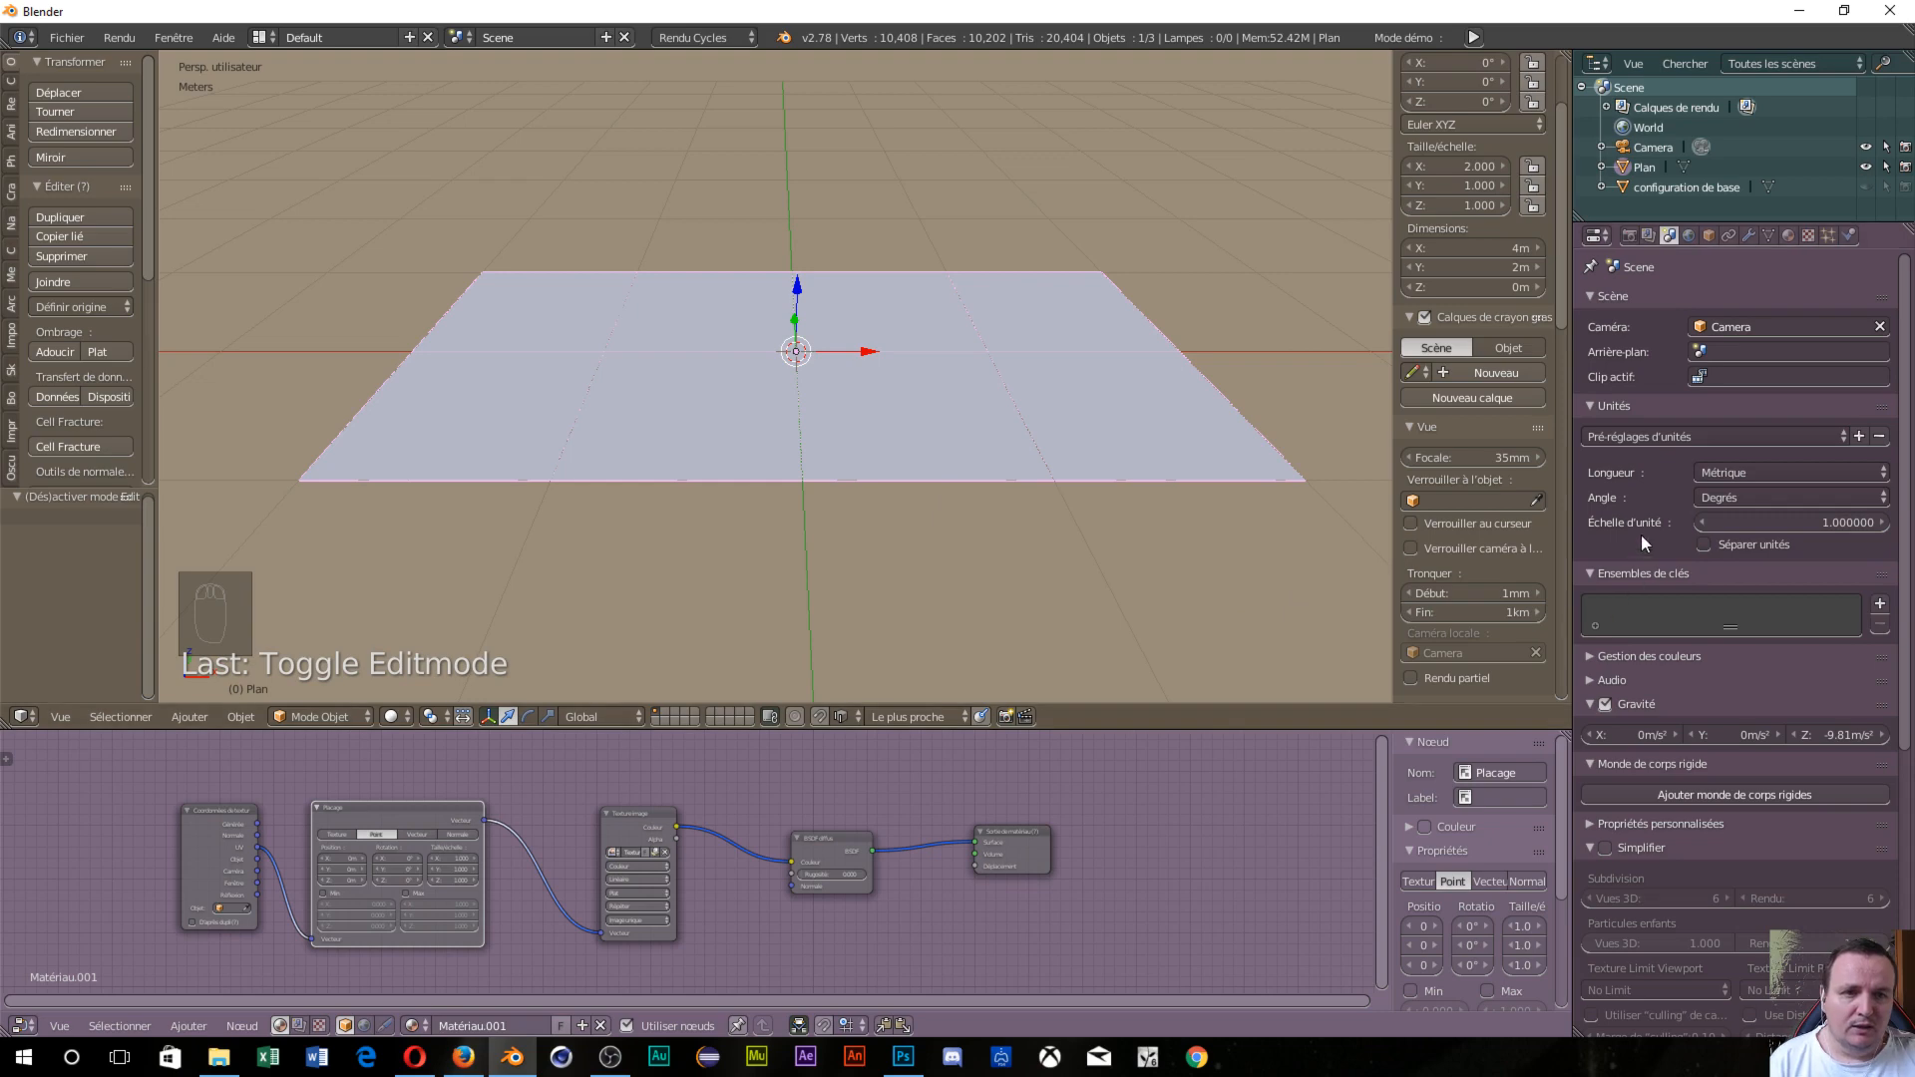
left_click(1748, 235)
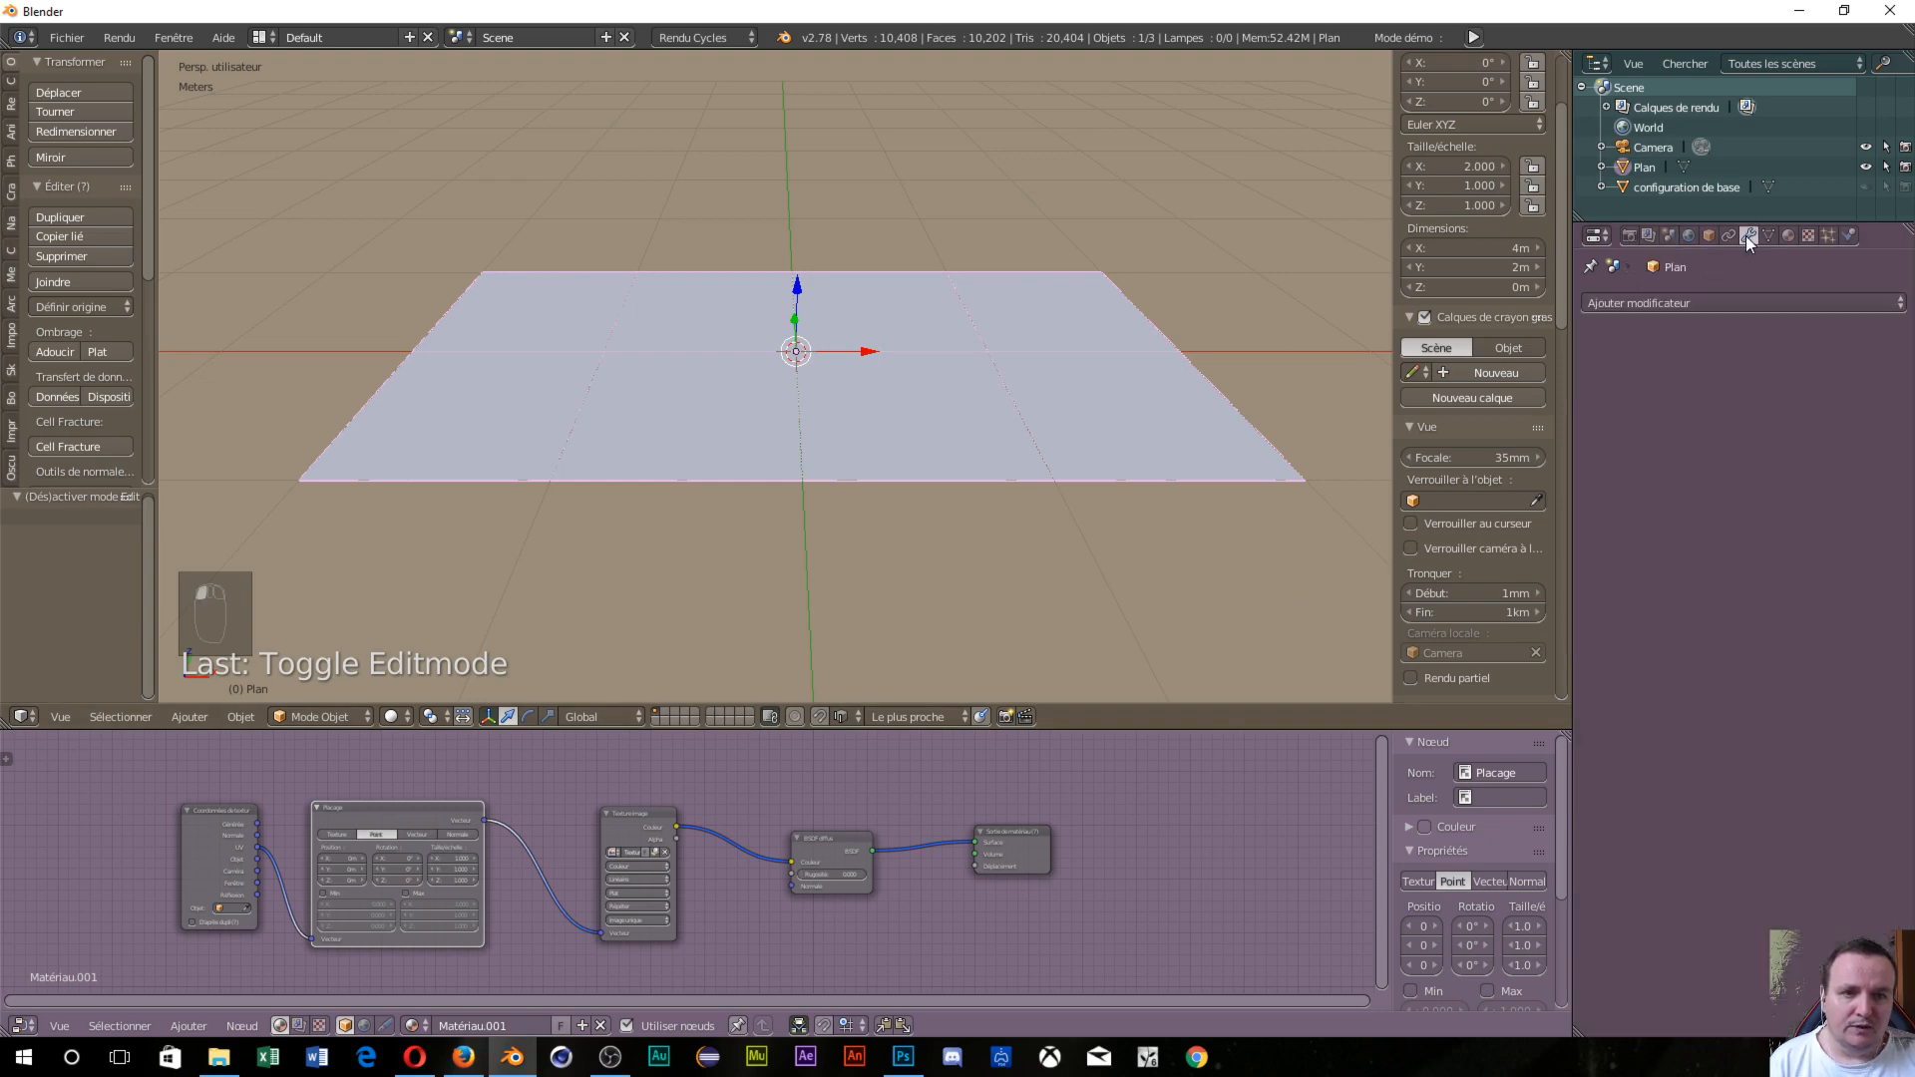
left_click(1728, 305)
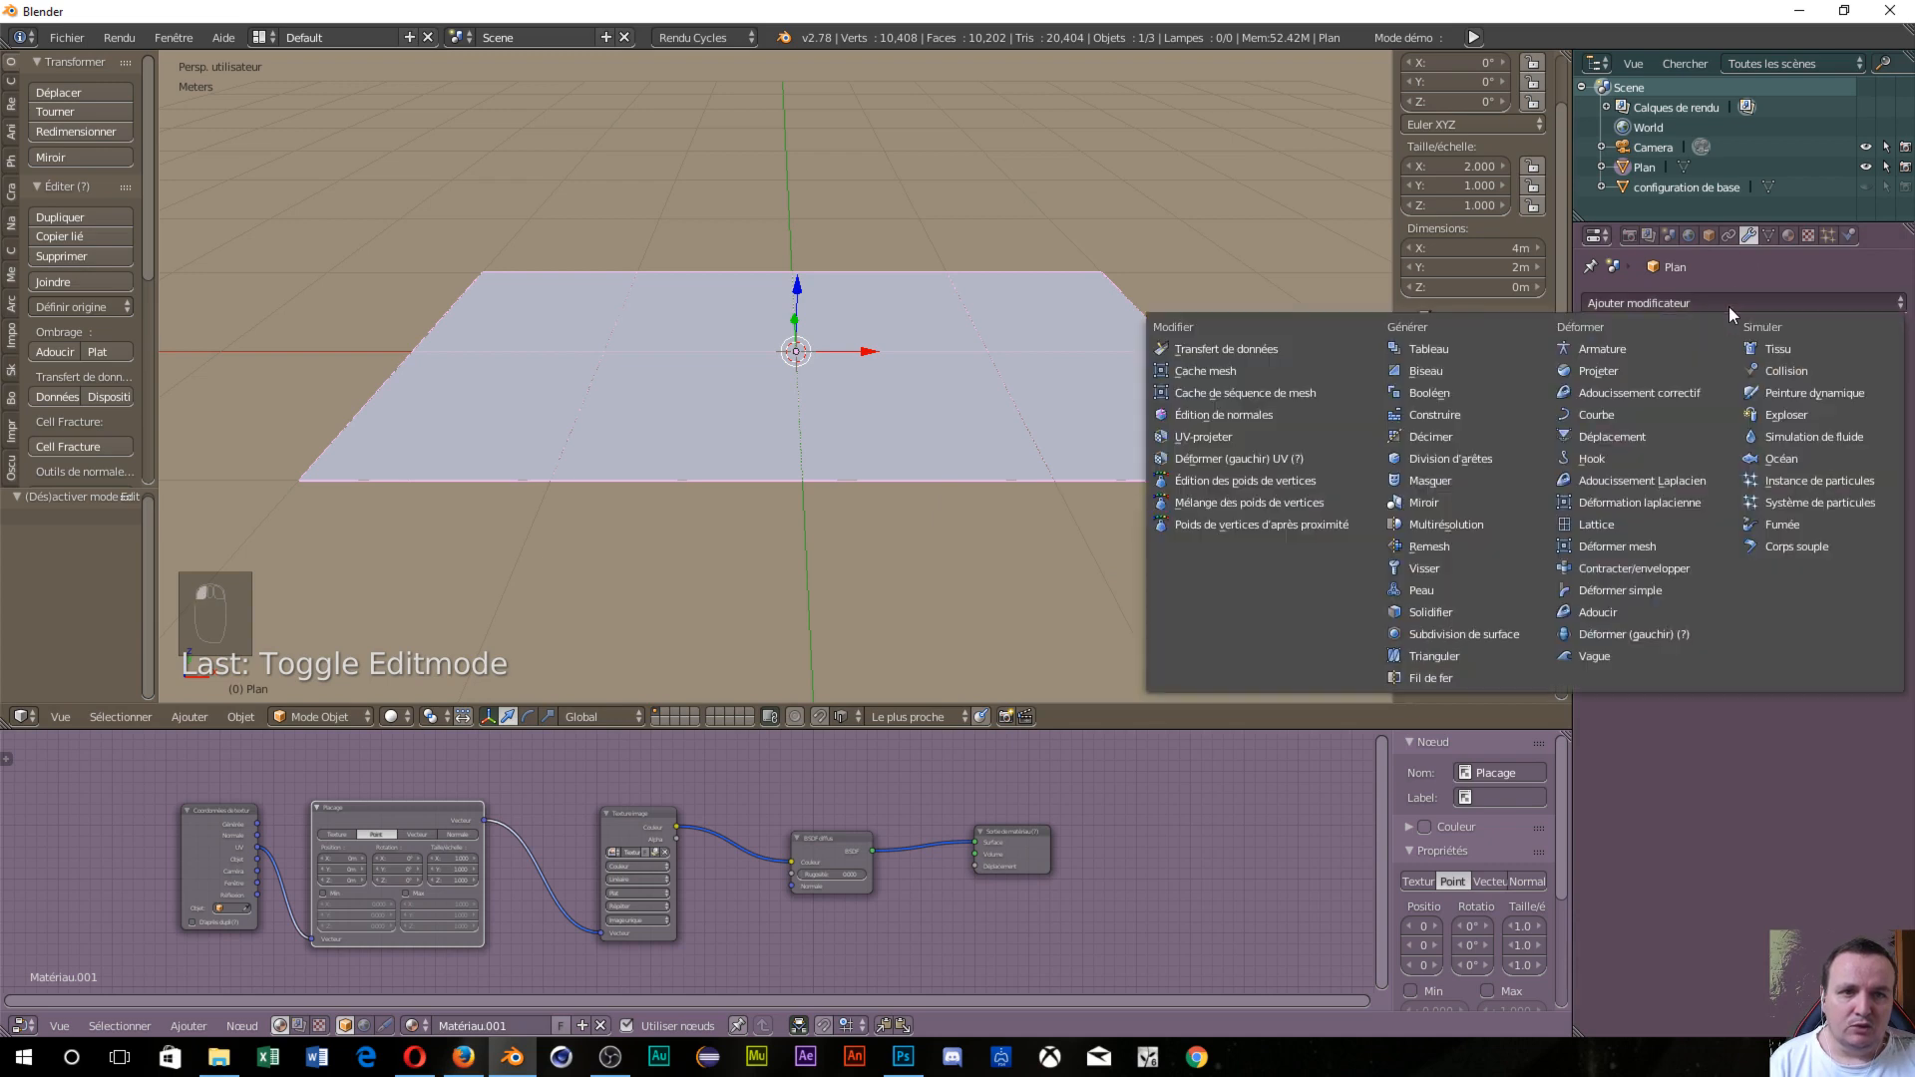
left_click(1462, 637)
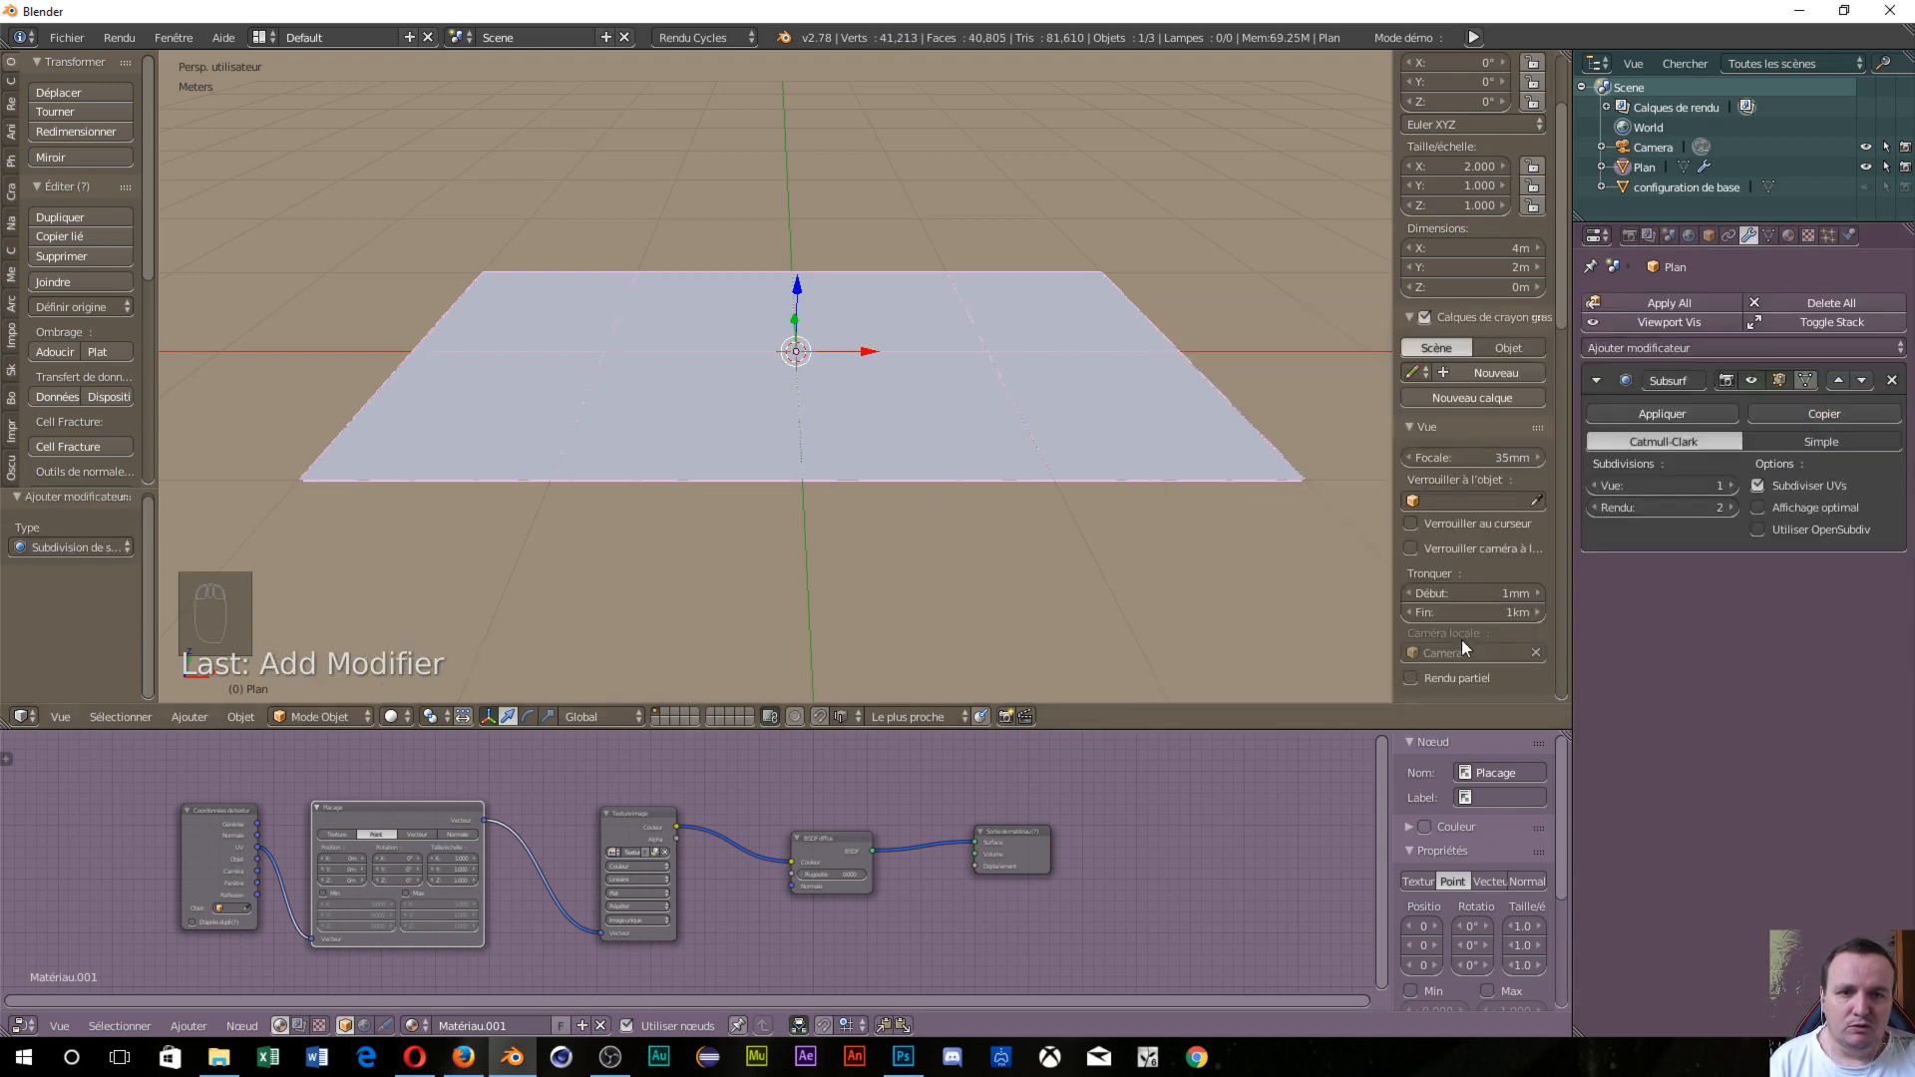
Set viewport and render subdivision levels to 3 and apply the modifier.
left_click(1728, 486)
left_click(1728, 485)
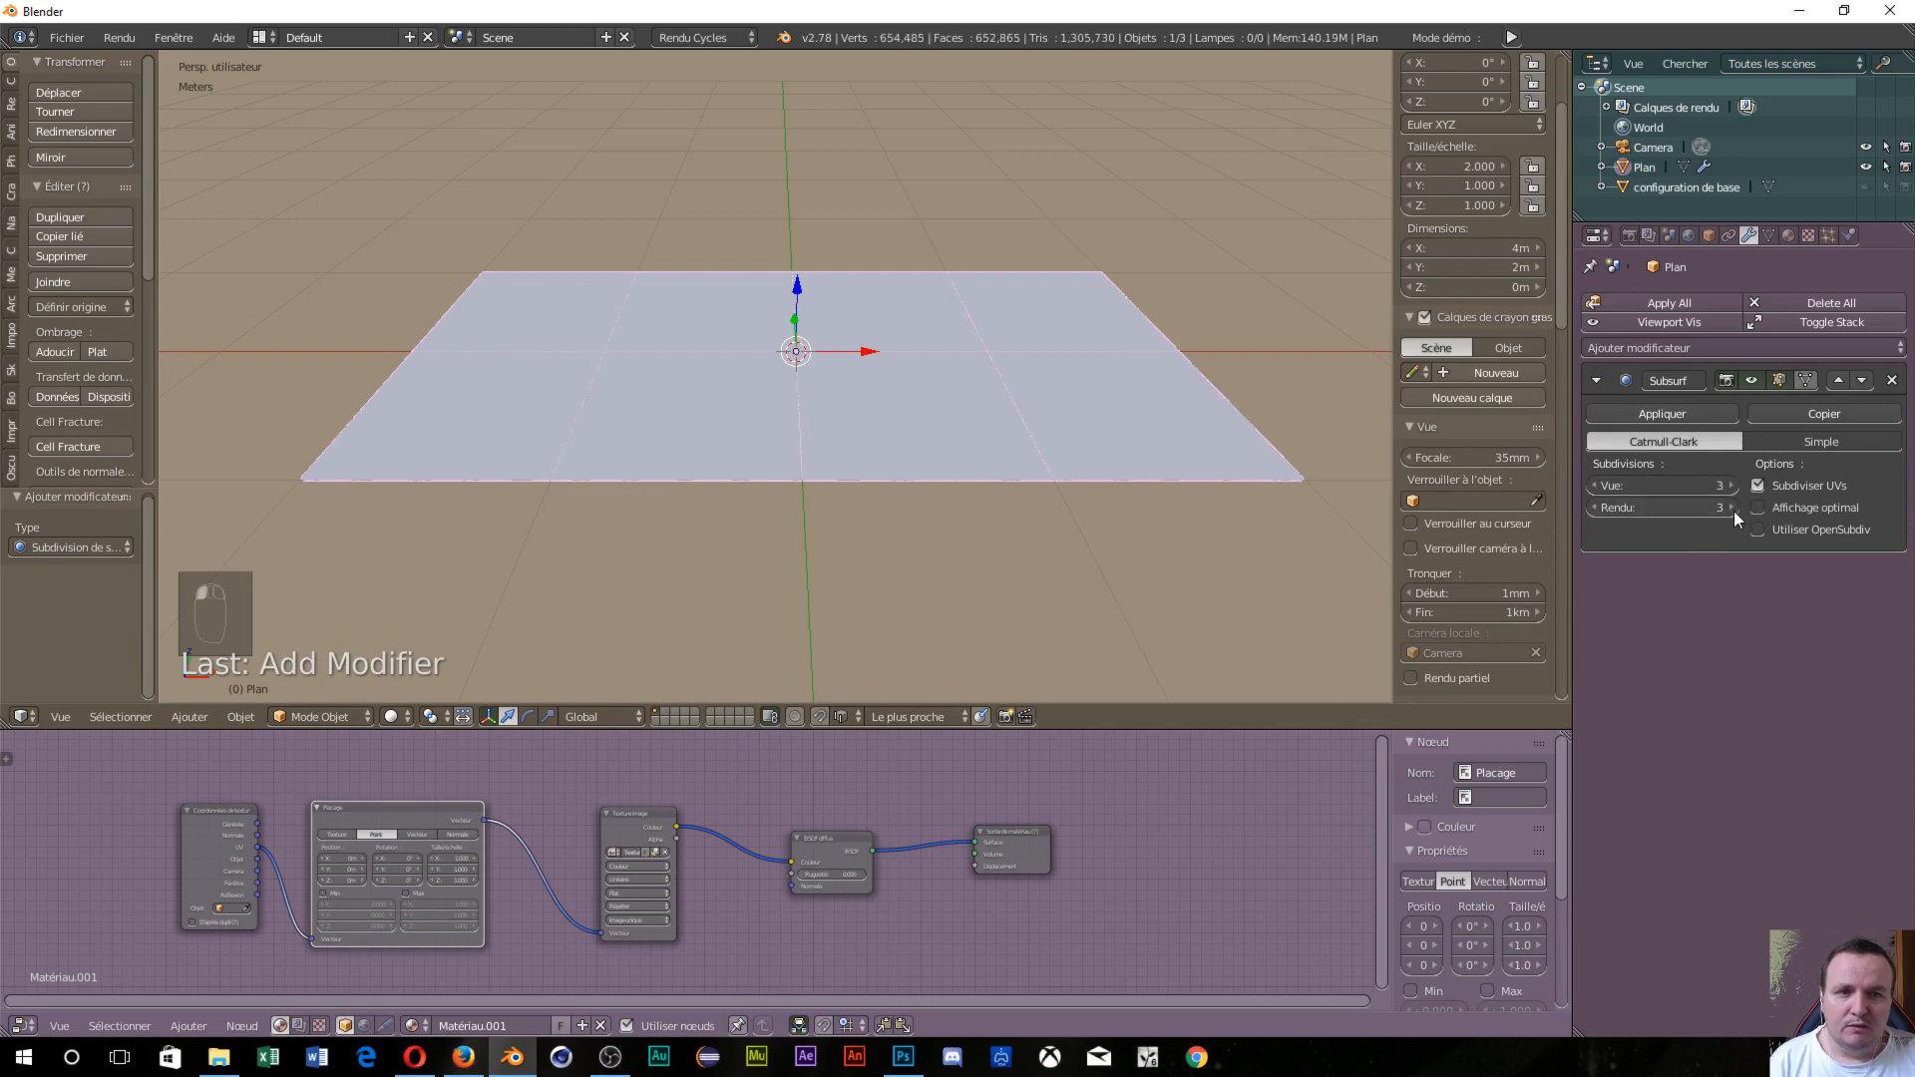
left_click(1731, 507)
left_click(1631, 417)
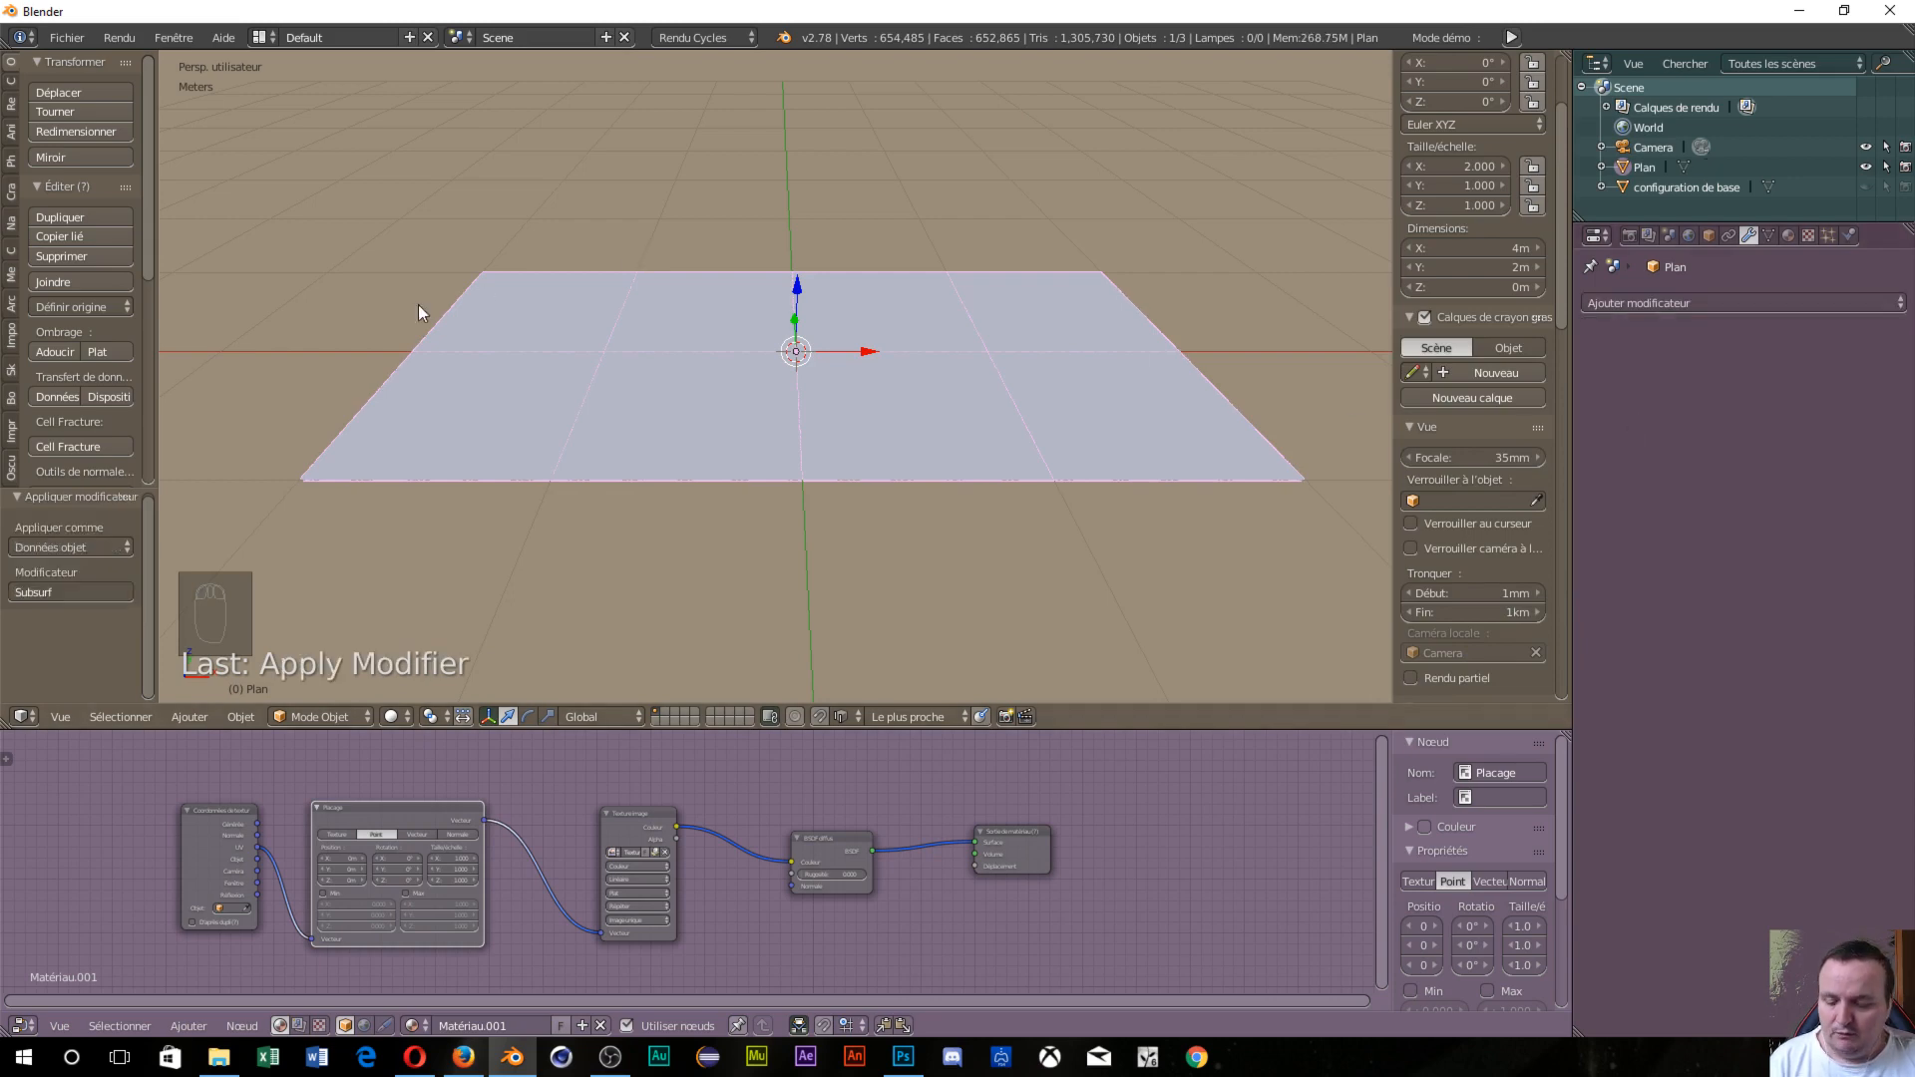
Switch the 654,481-vertex plane into Edit Mode and zoom and orbit to inspect its mesh.
key("Tab")
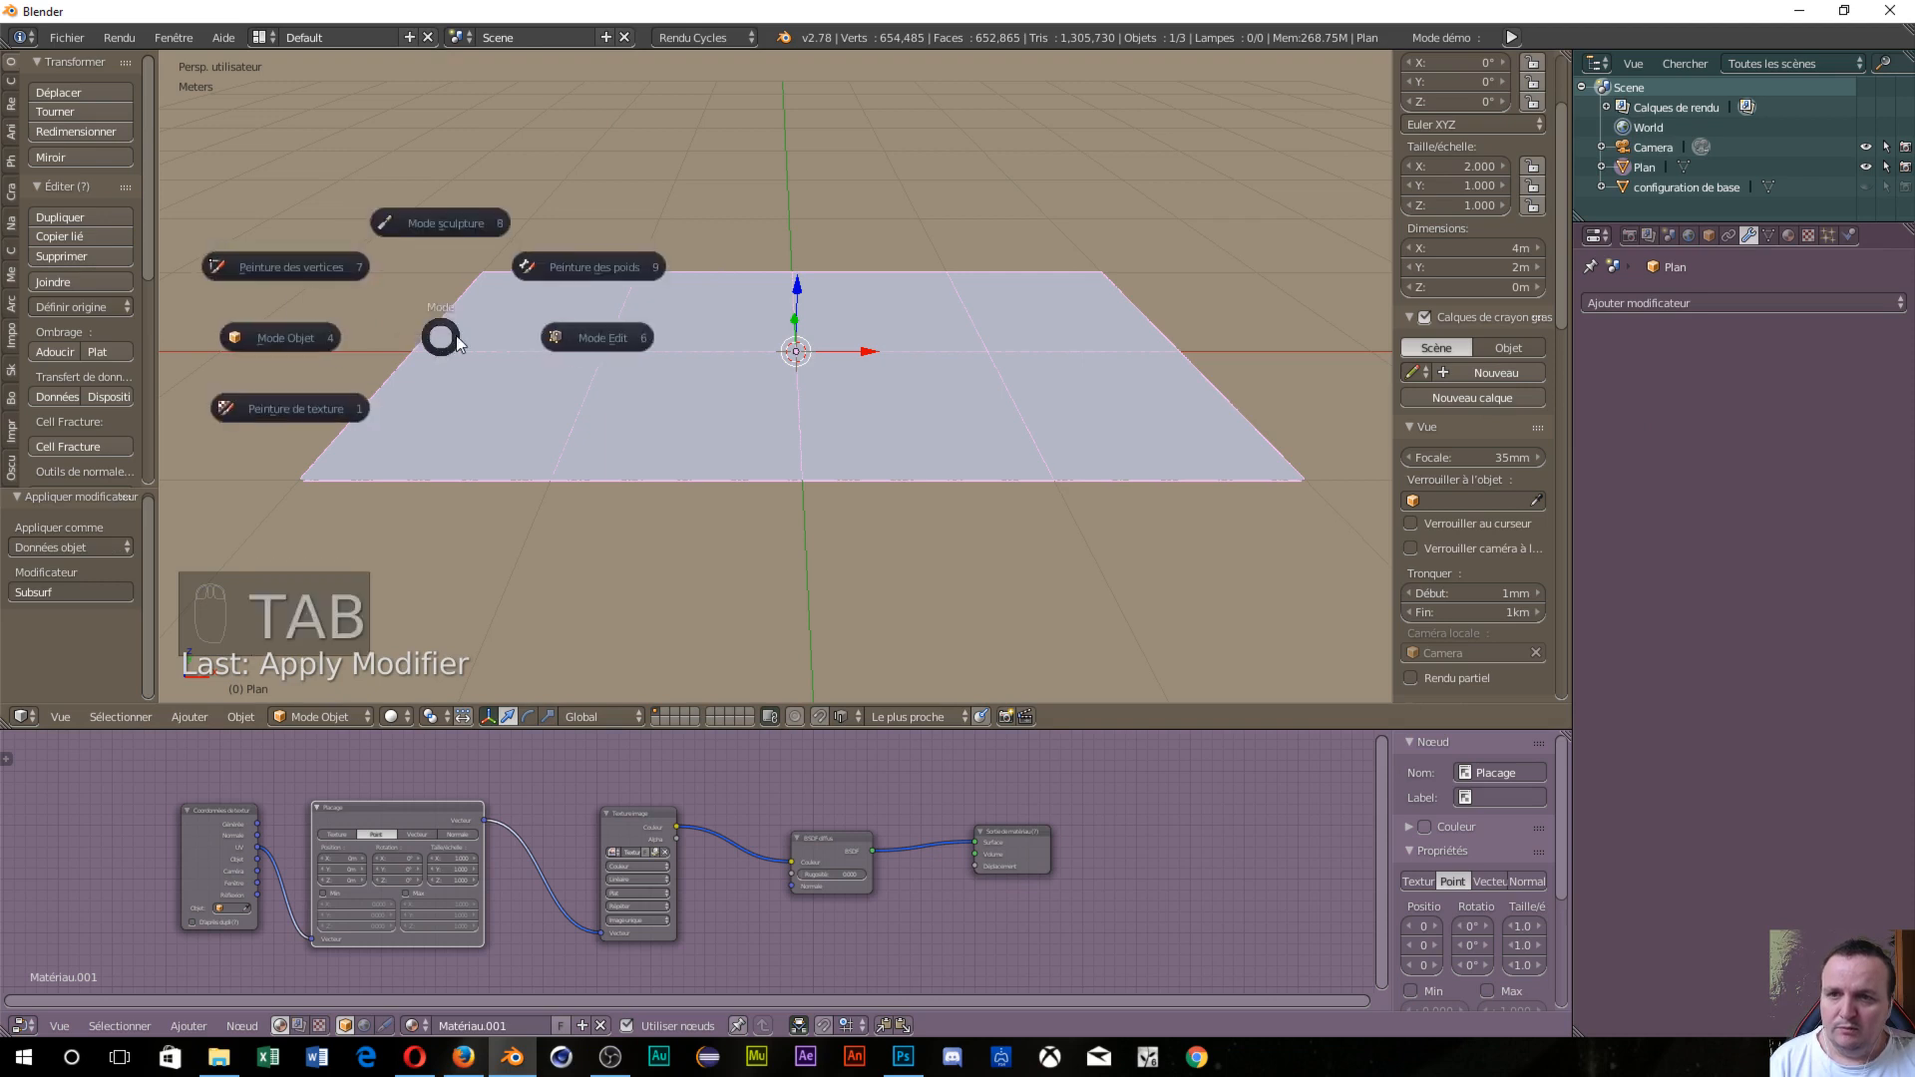
left_click(620, 344)
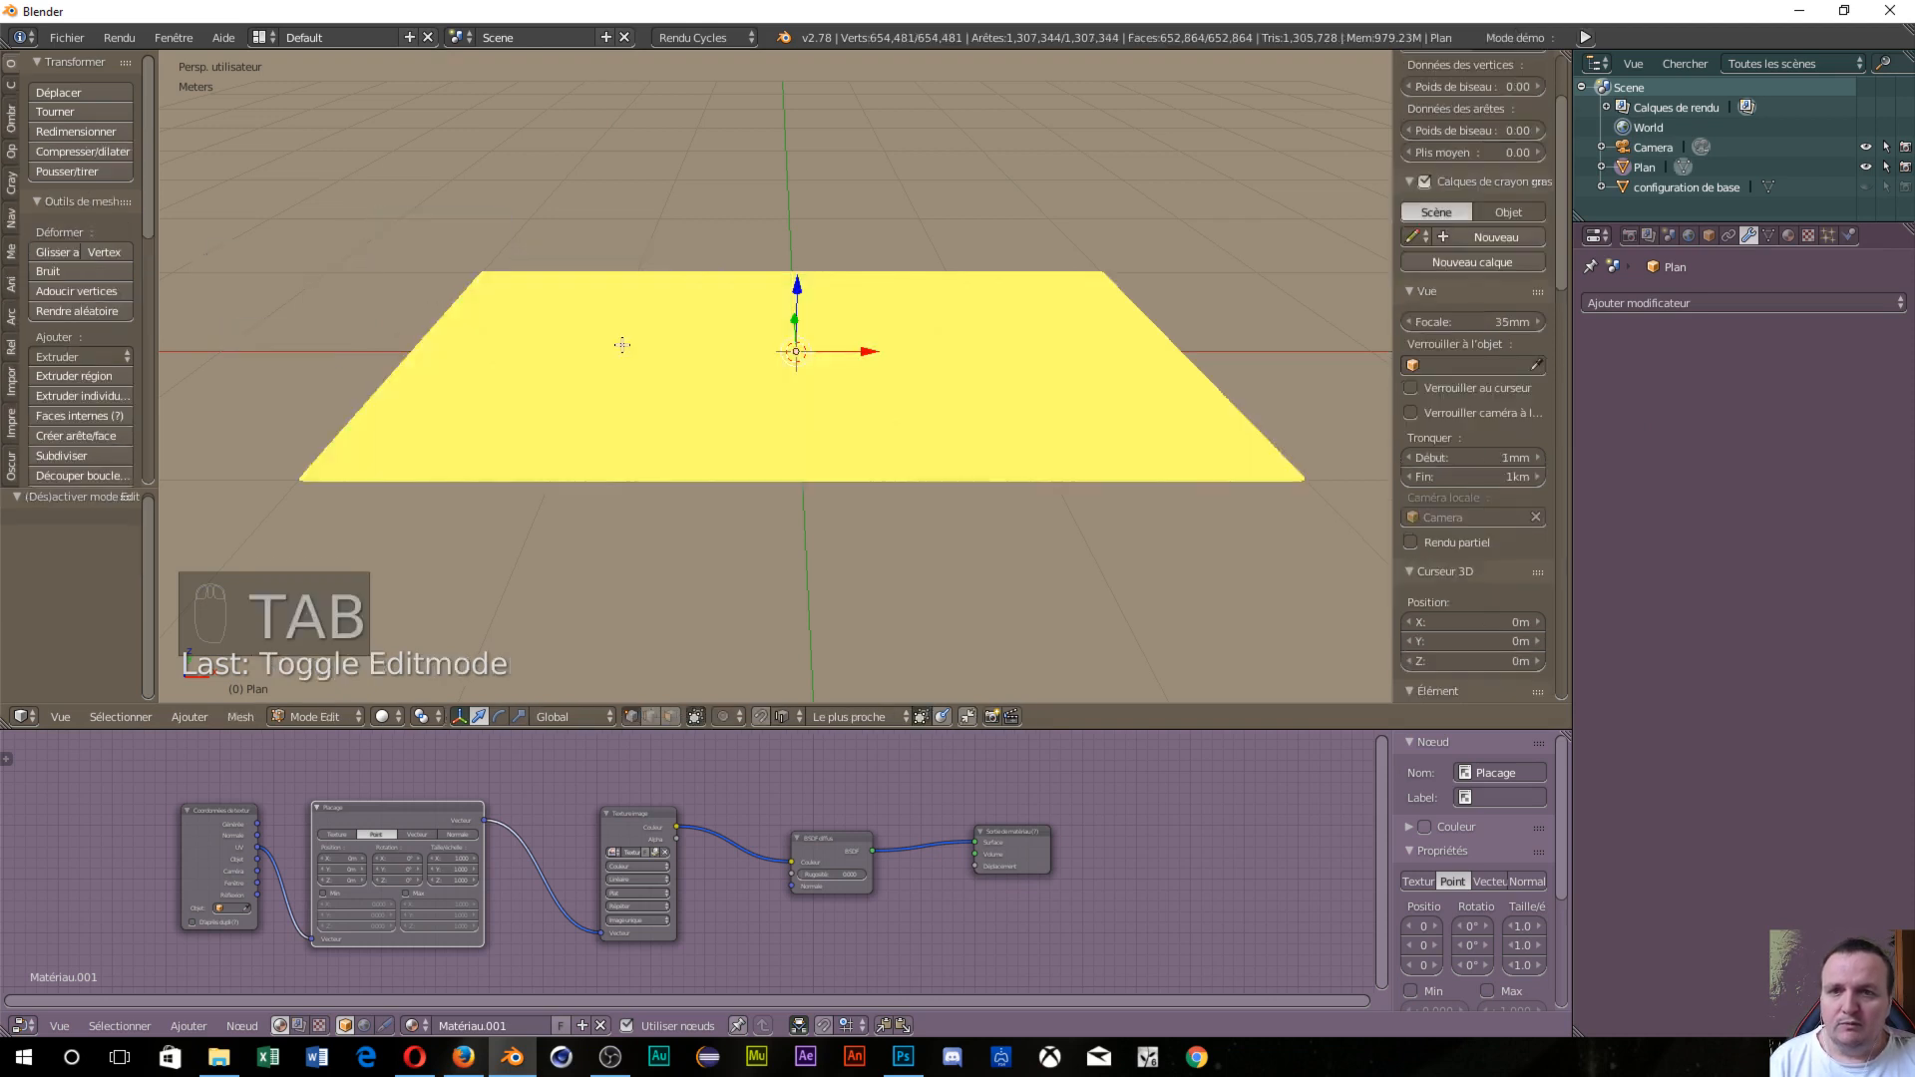
scroll(765, 512, "up", 4)
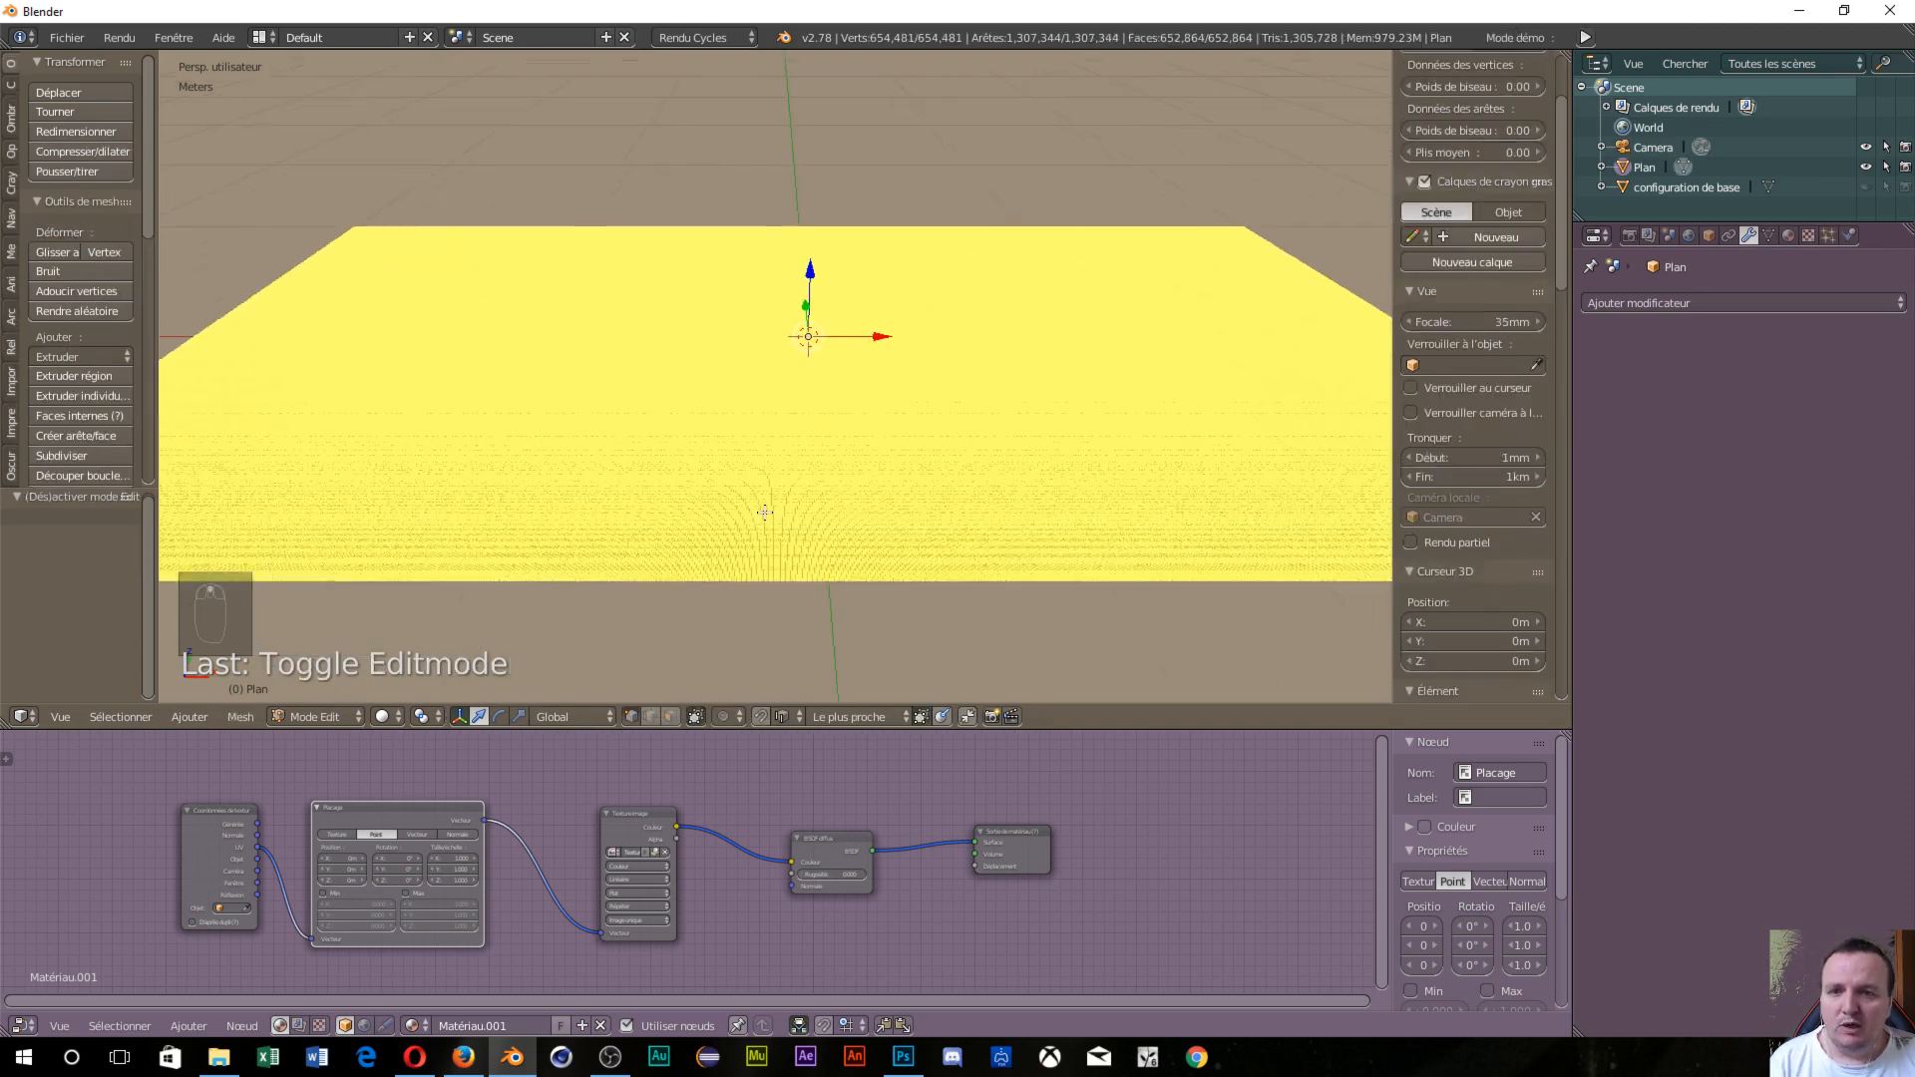
scroll(766, 512, "up", 2)
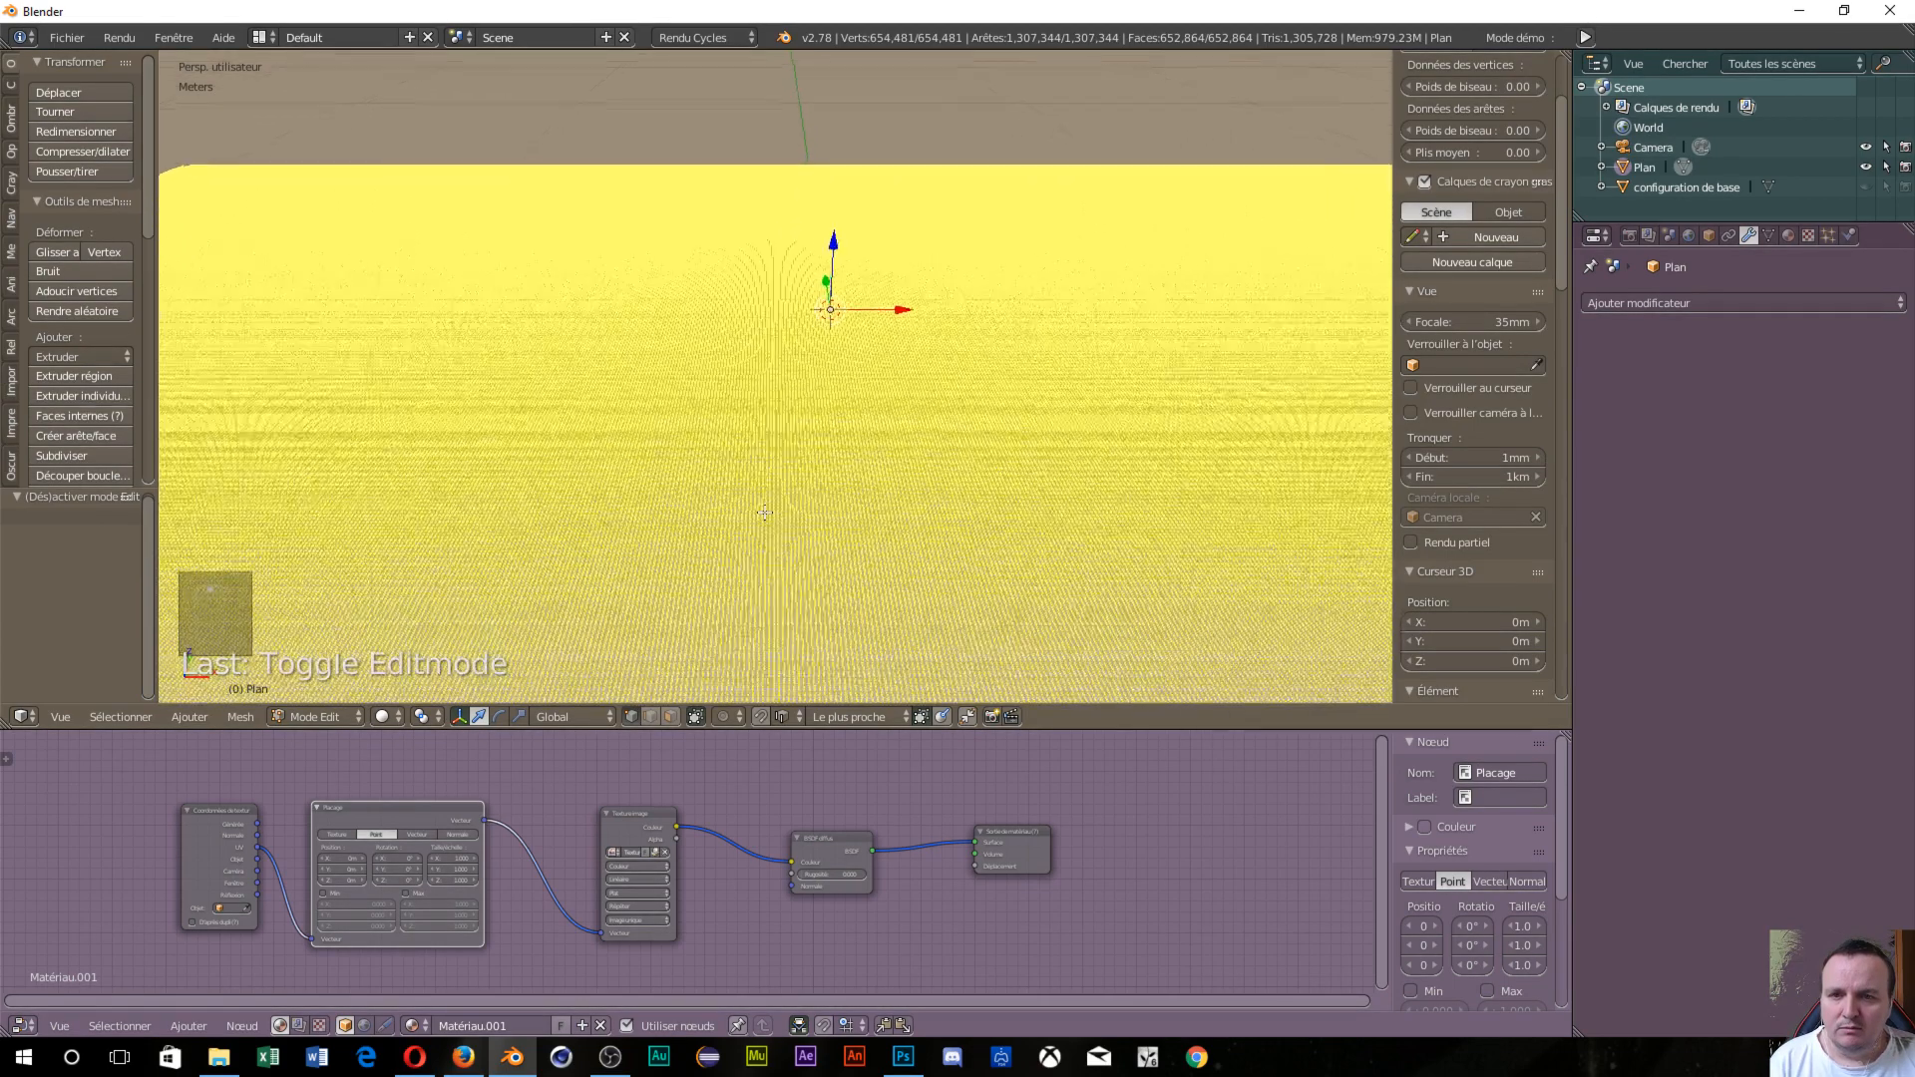
scroll(765, 512, "down", 4)
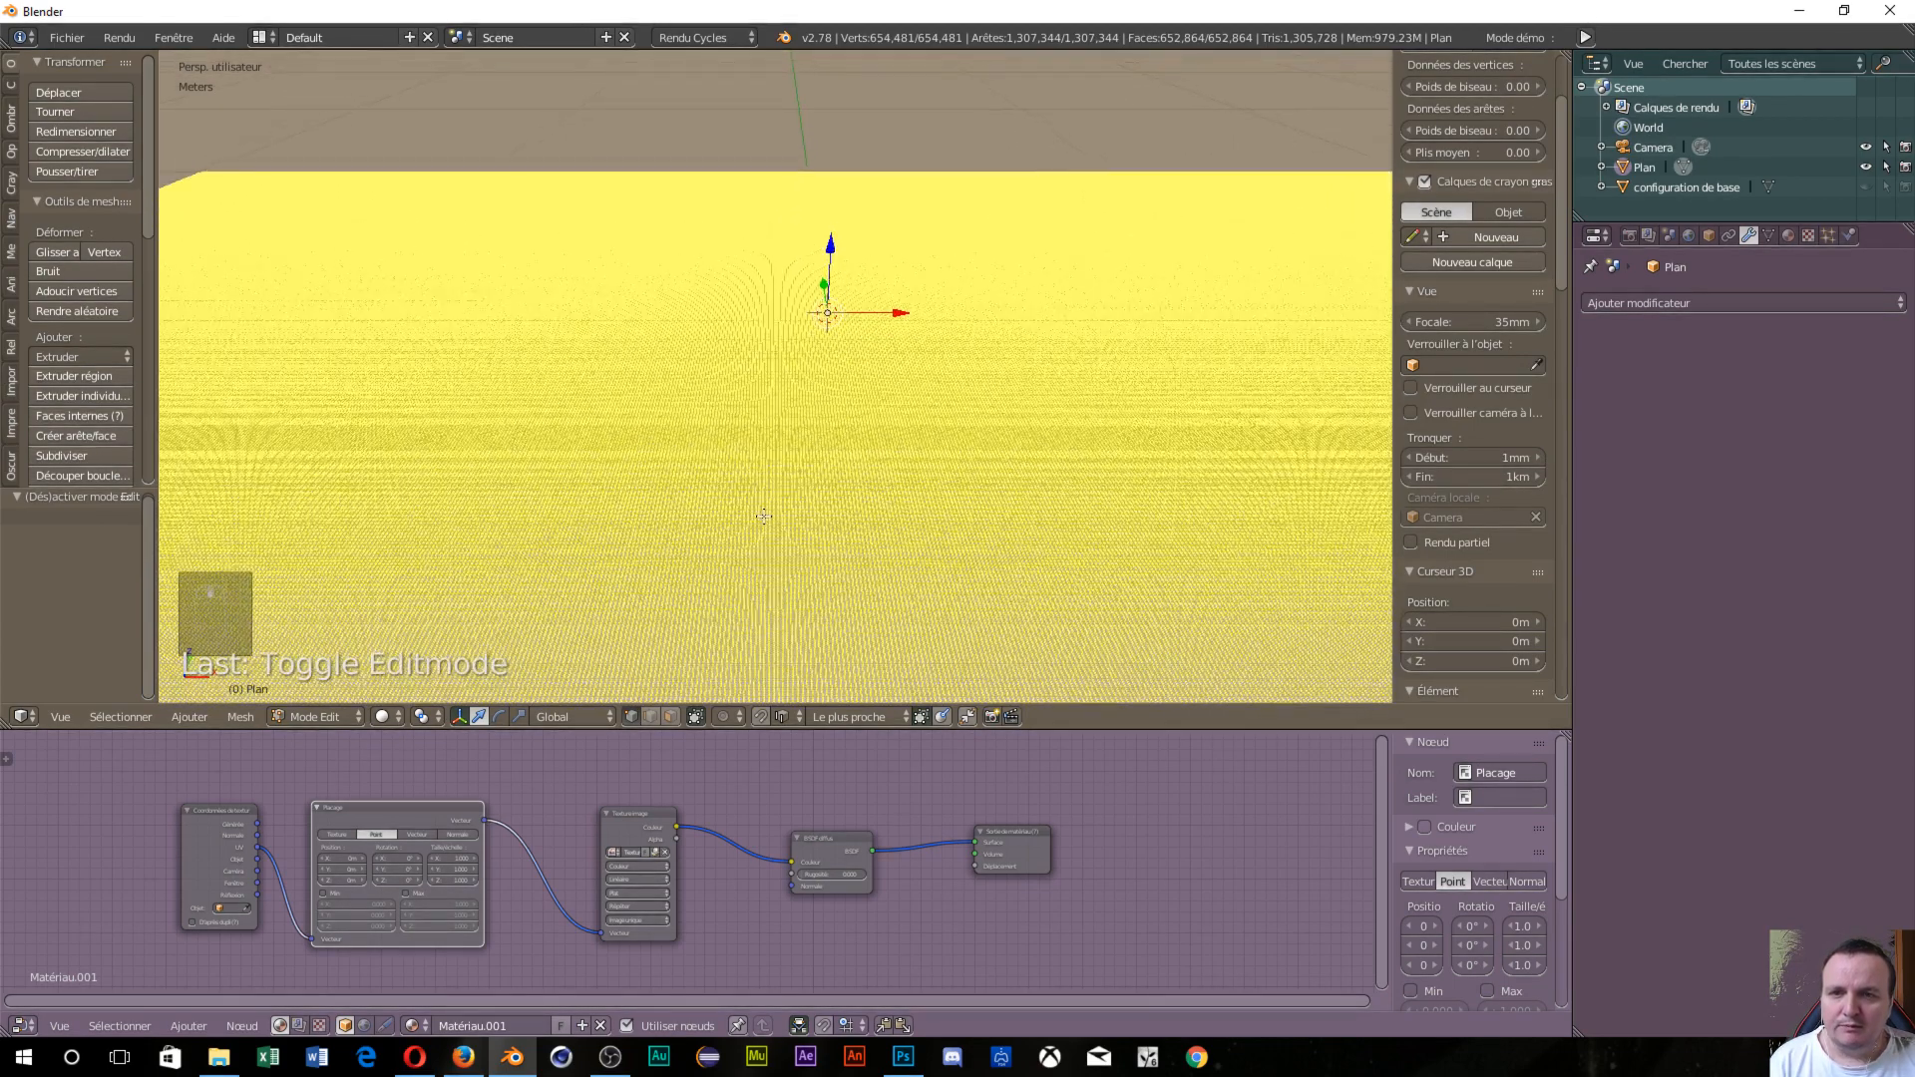
scroll(758, 444, "down", 3)
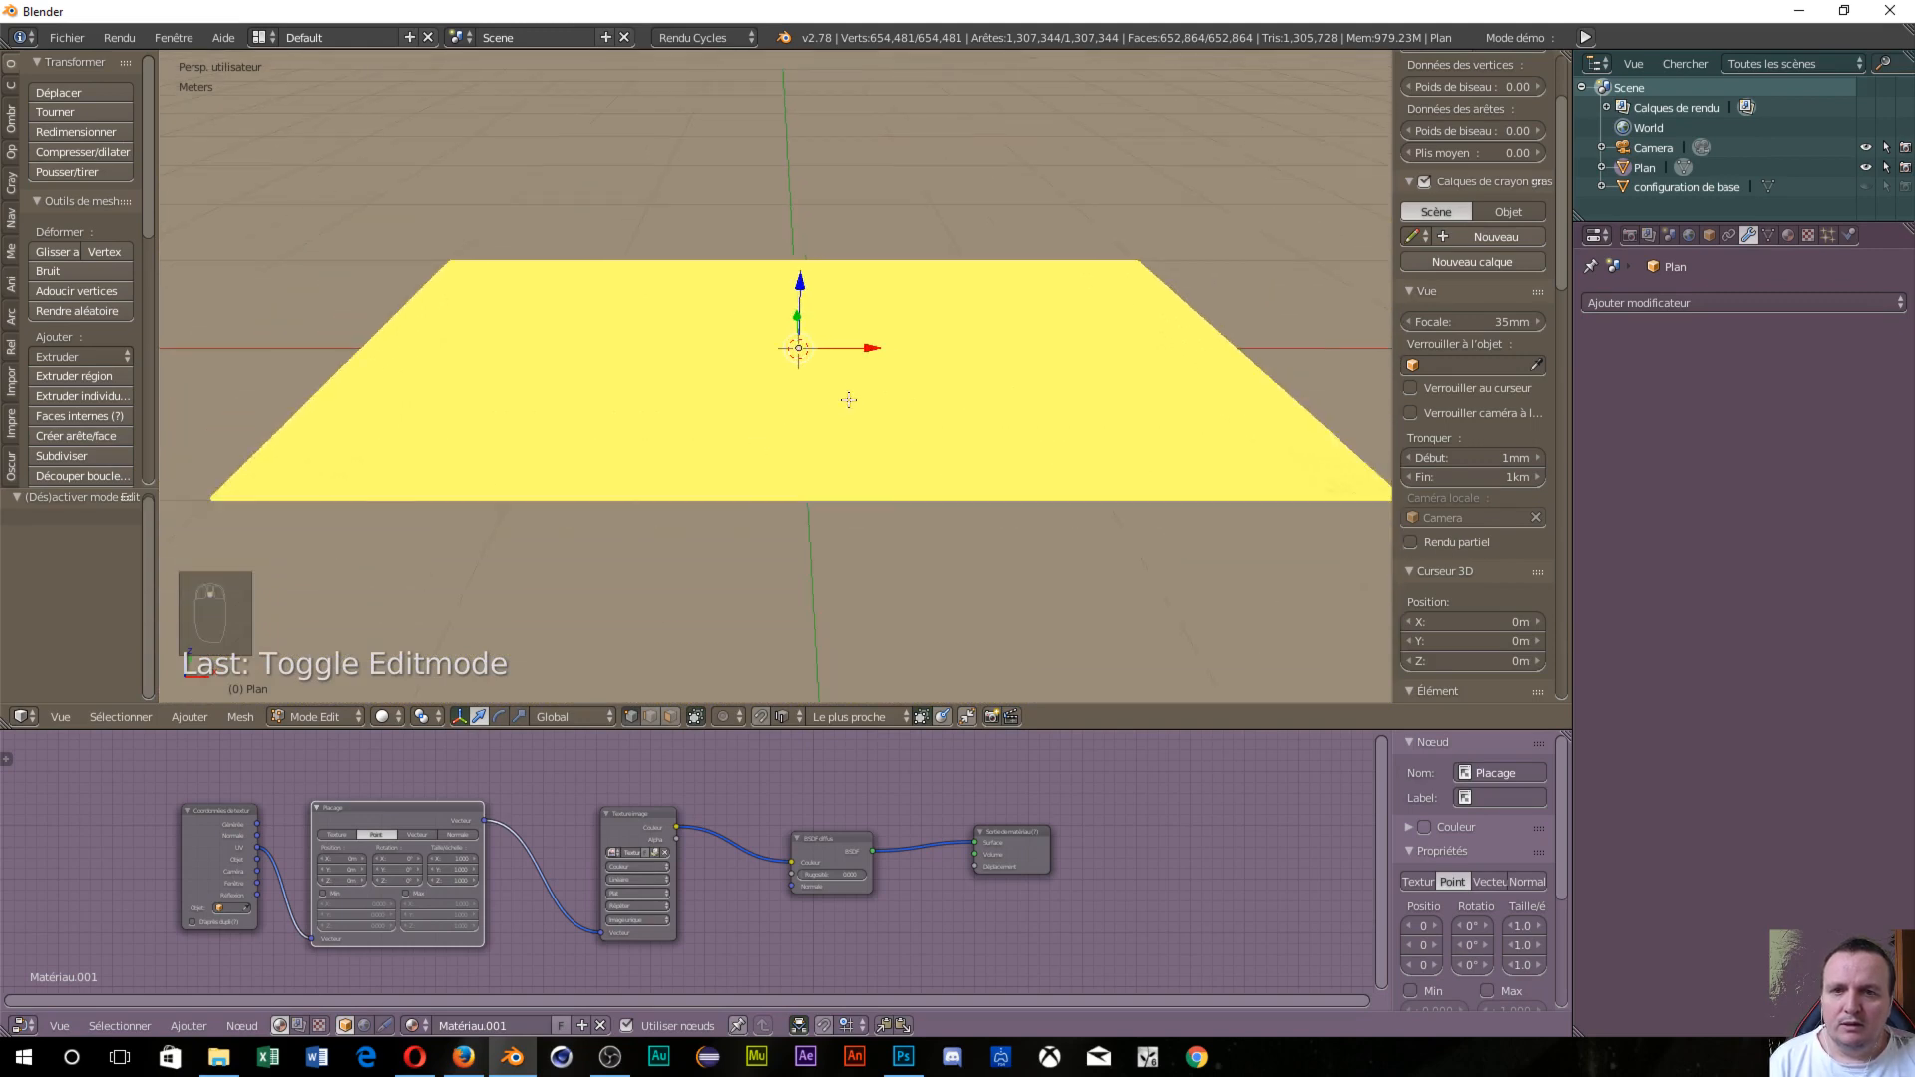
mouse_move(851, 398)
middle_mouse_down()
mouse_move(650, 461)
mouse_move(587, 393)
mouse_move(812, 329)
mouse_move(910, 355)
mouse_move(811, 290)
mouse_move(775, 306)
mouse_move(769, 343)
mouse_move(890, 410)
mouse_move(846, 426)
middle_mouse_up()
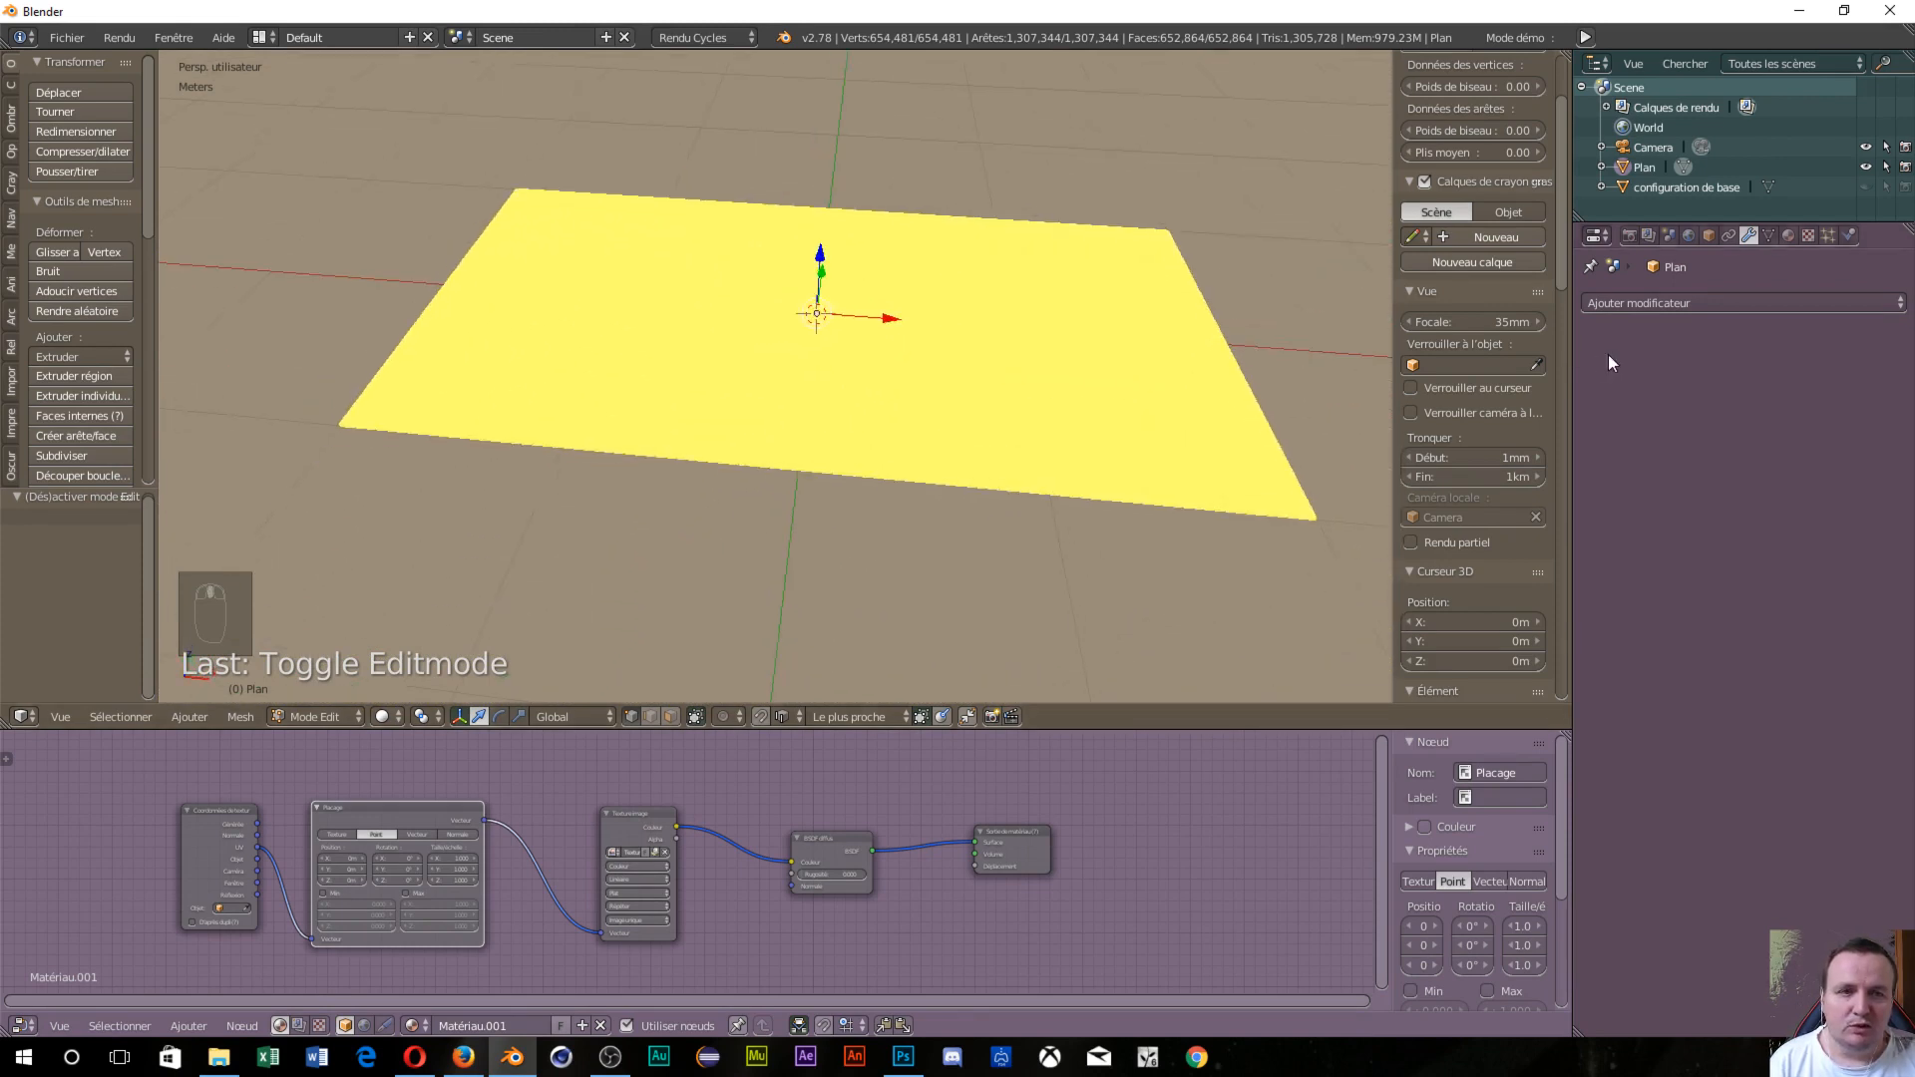
Add a Displace modifier to the plane with a new texture.
left_click(1698, 301)
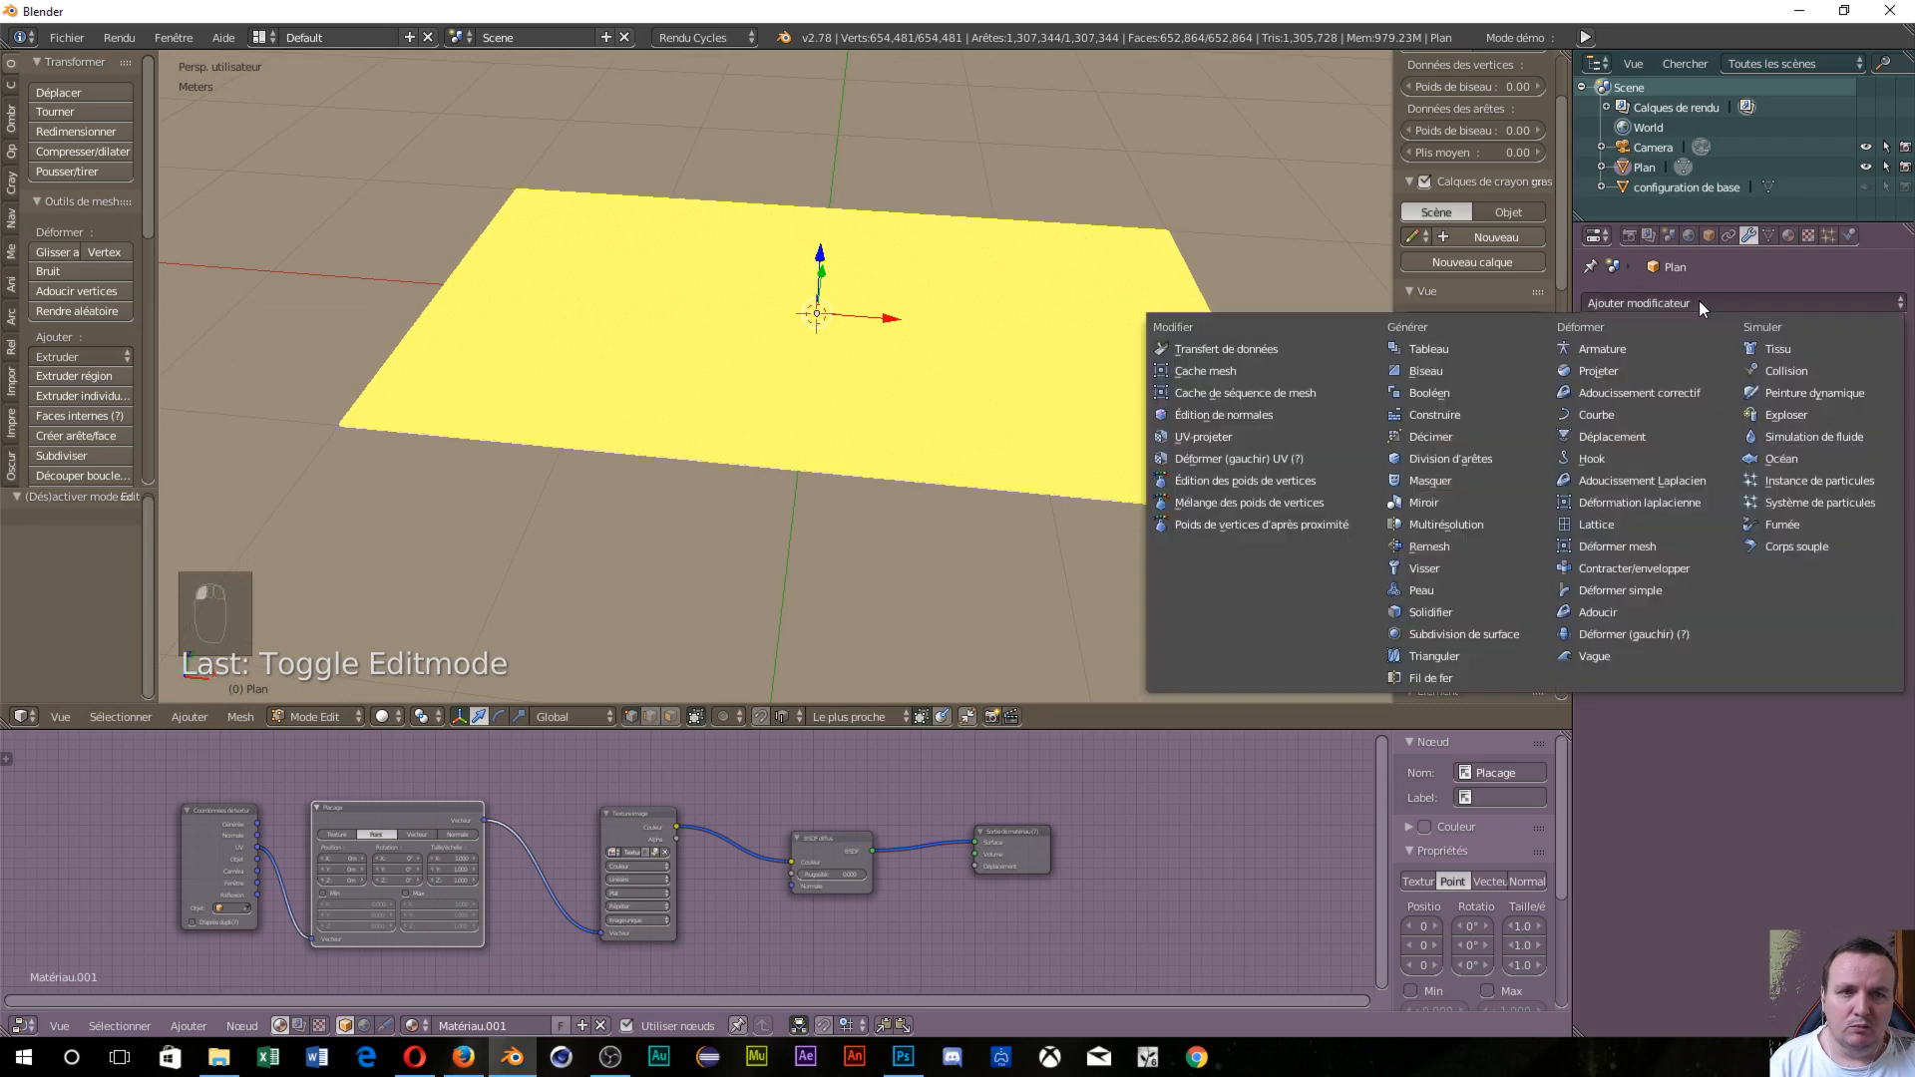
left_click(1601, 437)
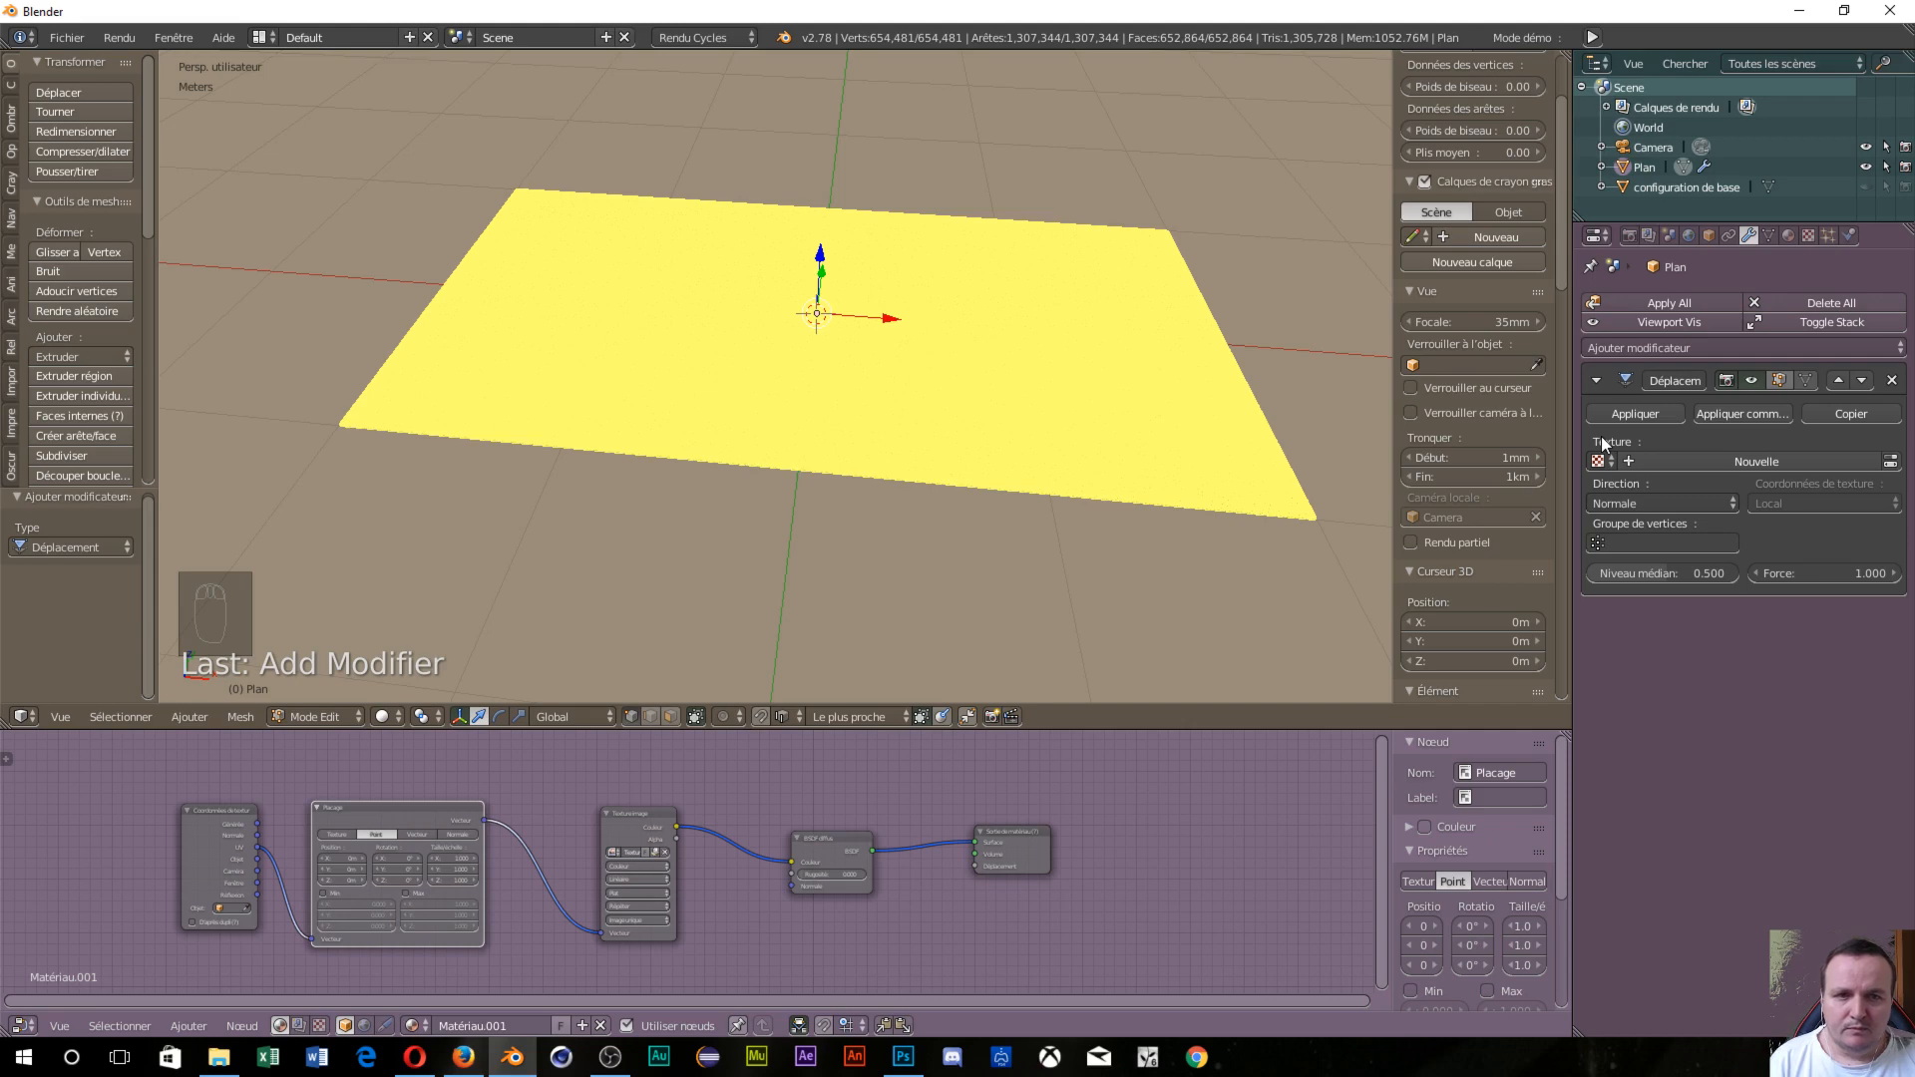
left_click(1750, 464)
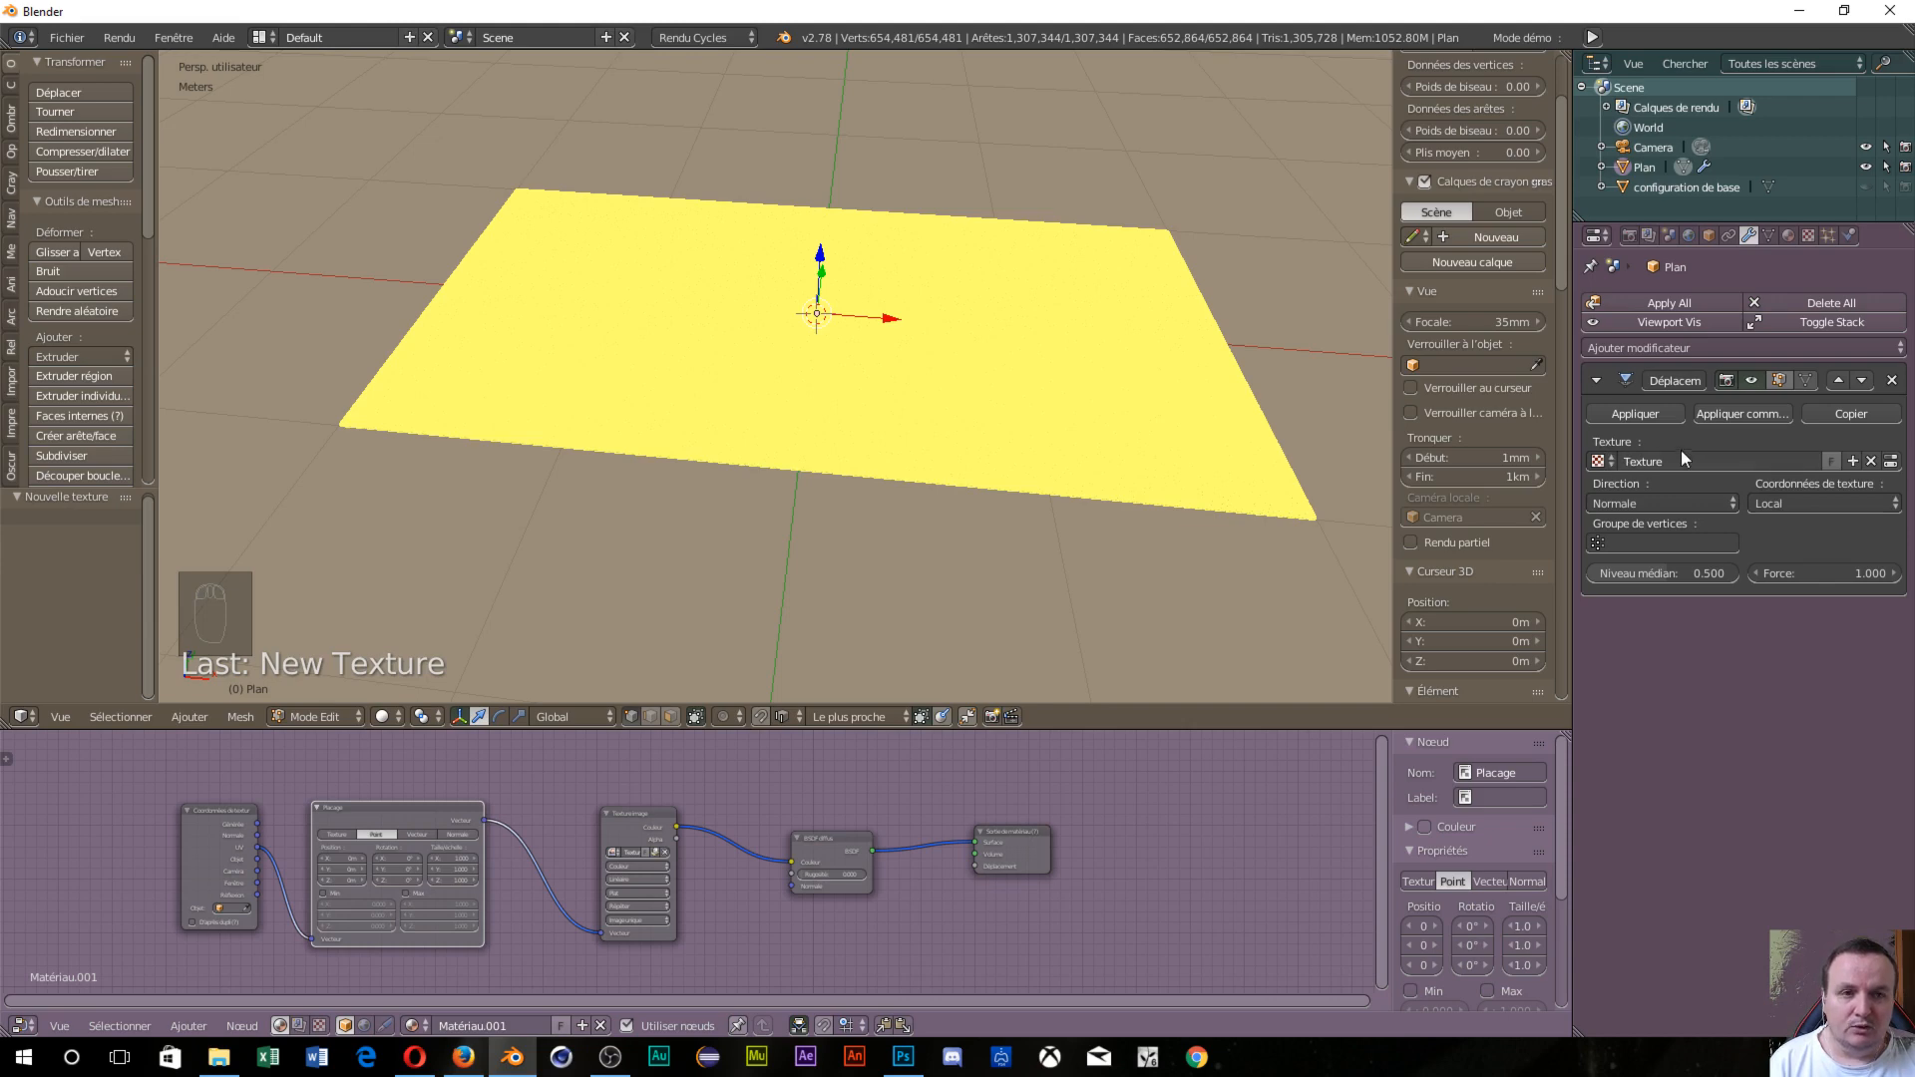
In Texture properties, select the Displace texture and browse for its image.
left_click(1806, 240)
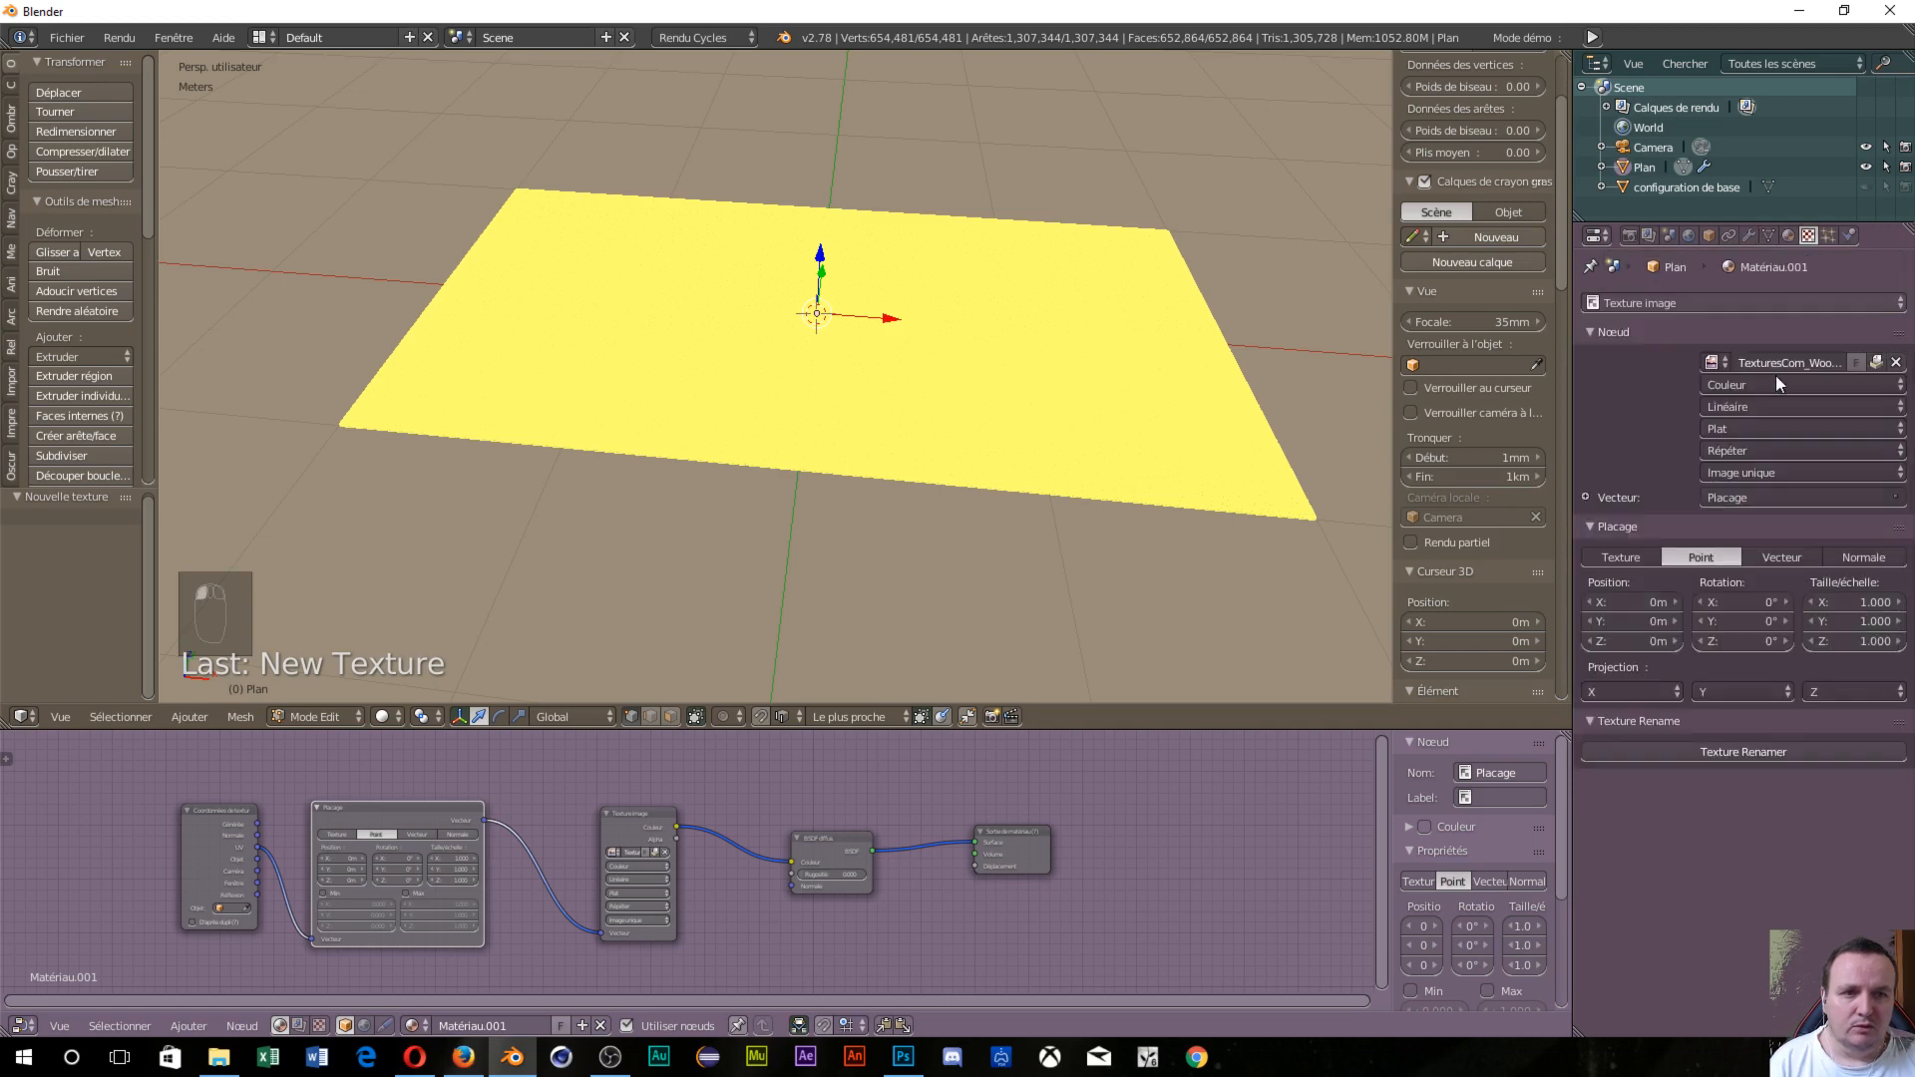
left_click(1682, 295)
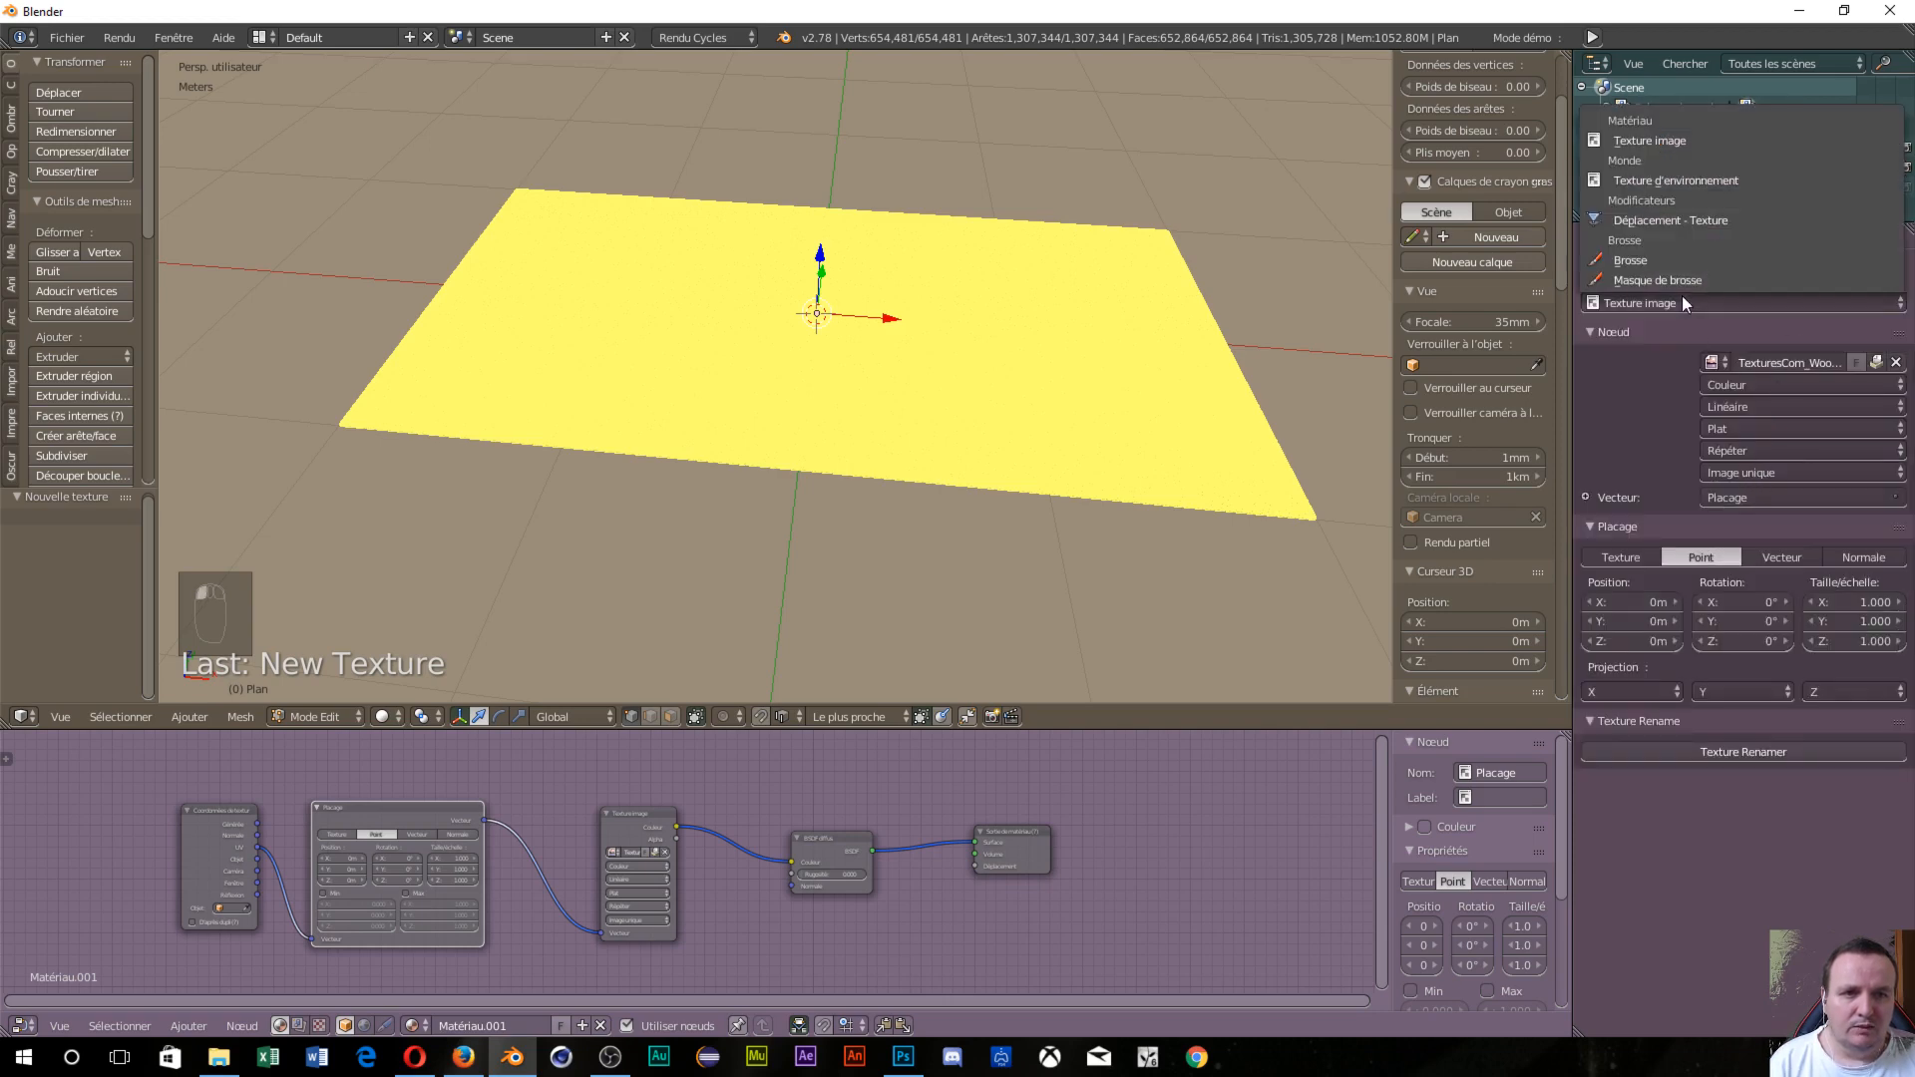
left_click(1656, 219)
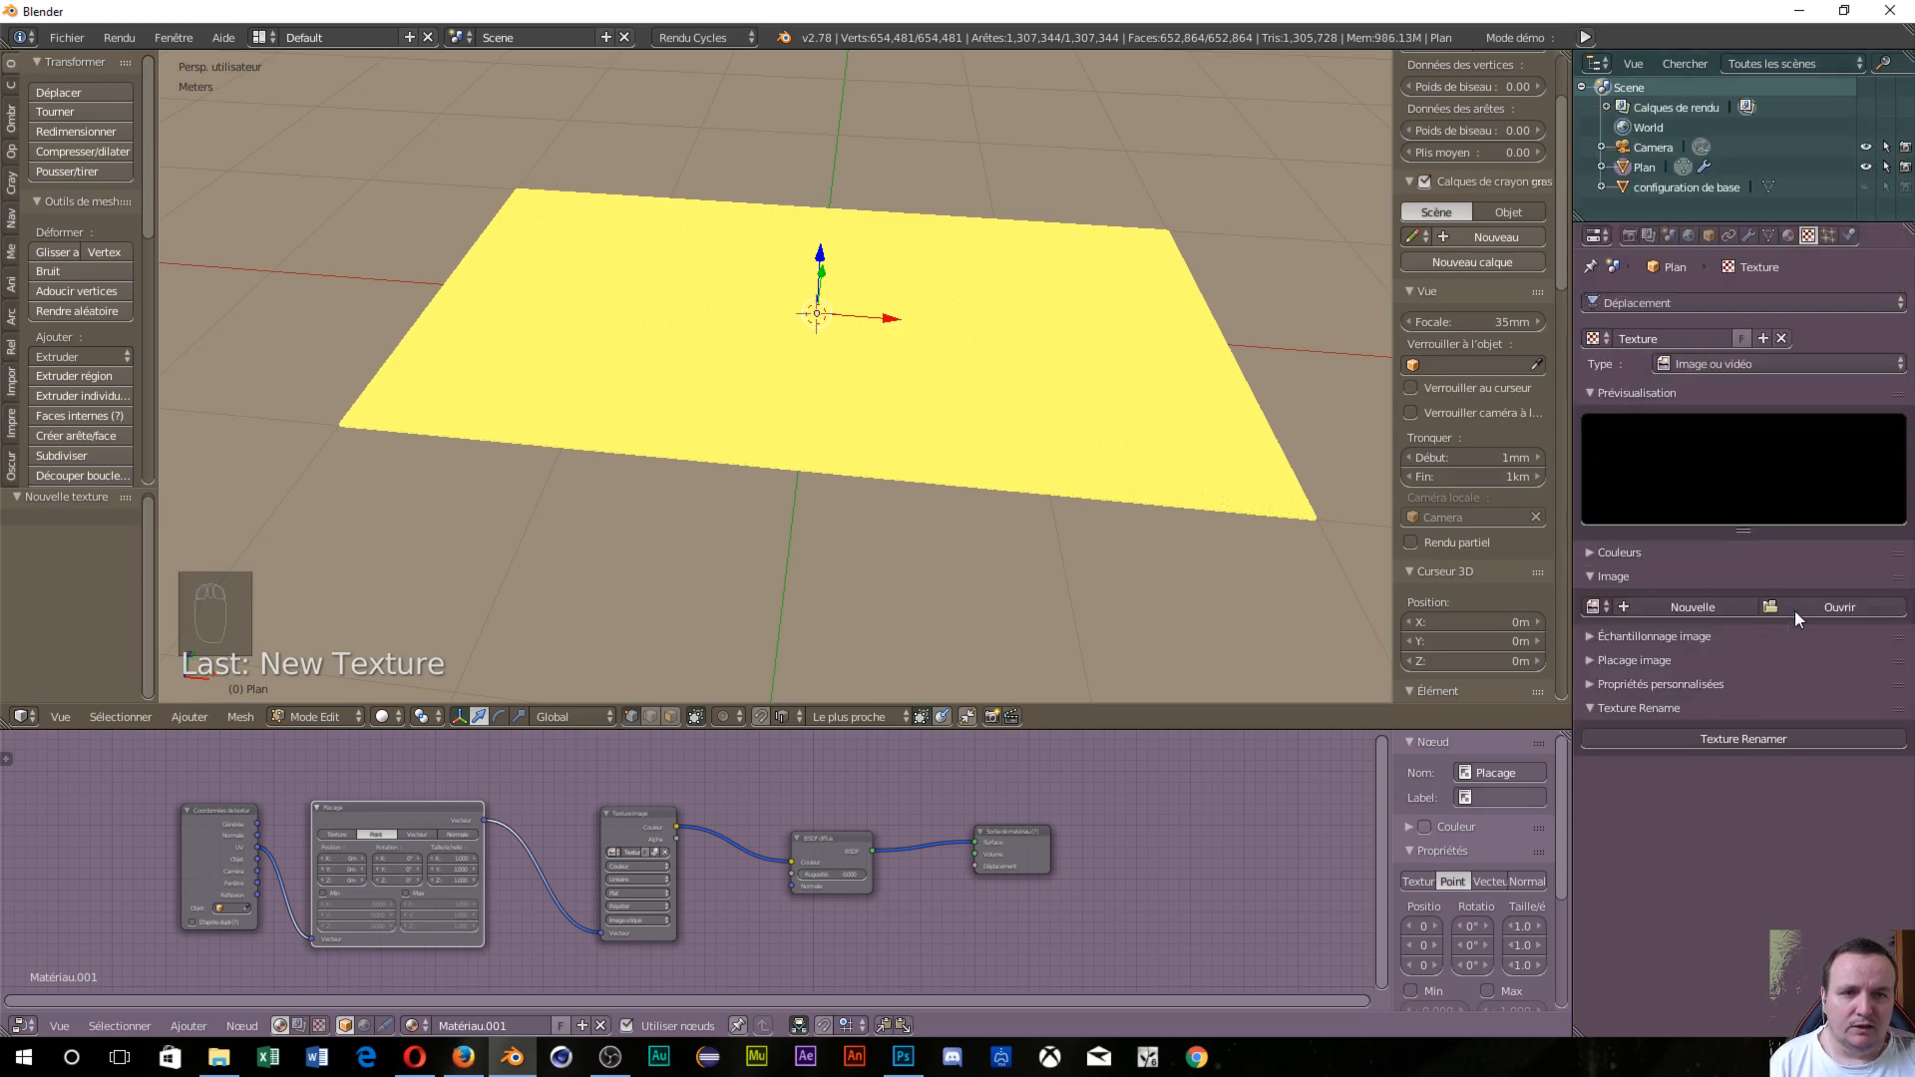
left_click(1794, 611)
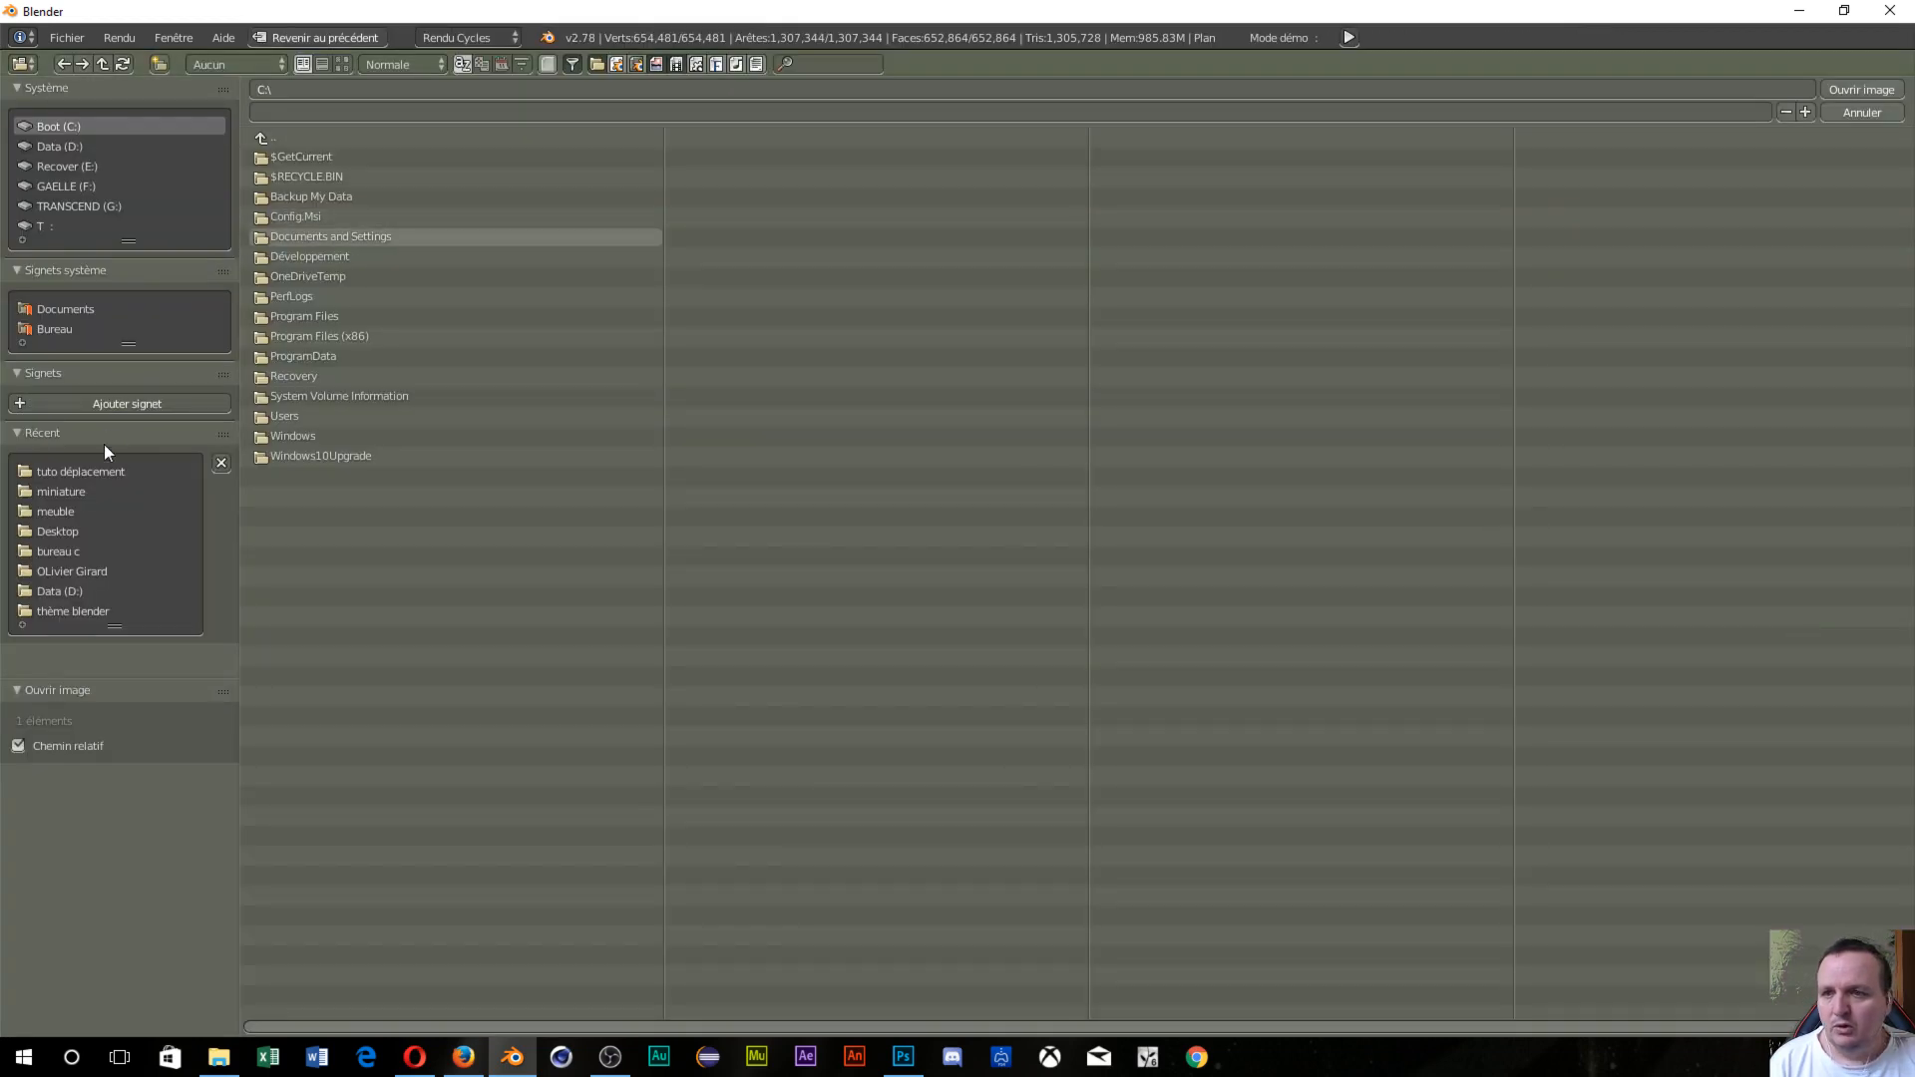
Load the wood-plank deplacement.jpg from the 'tuto déplacement' folder into the texture.
left_click(99, 470)
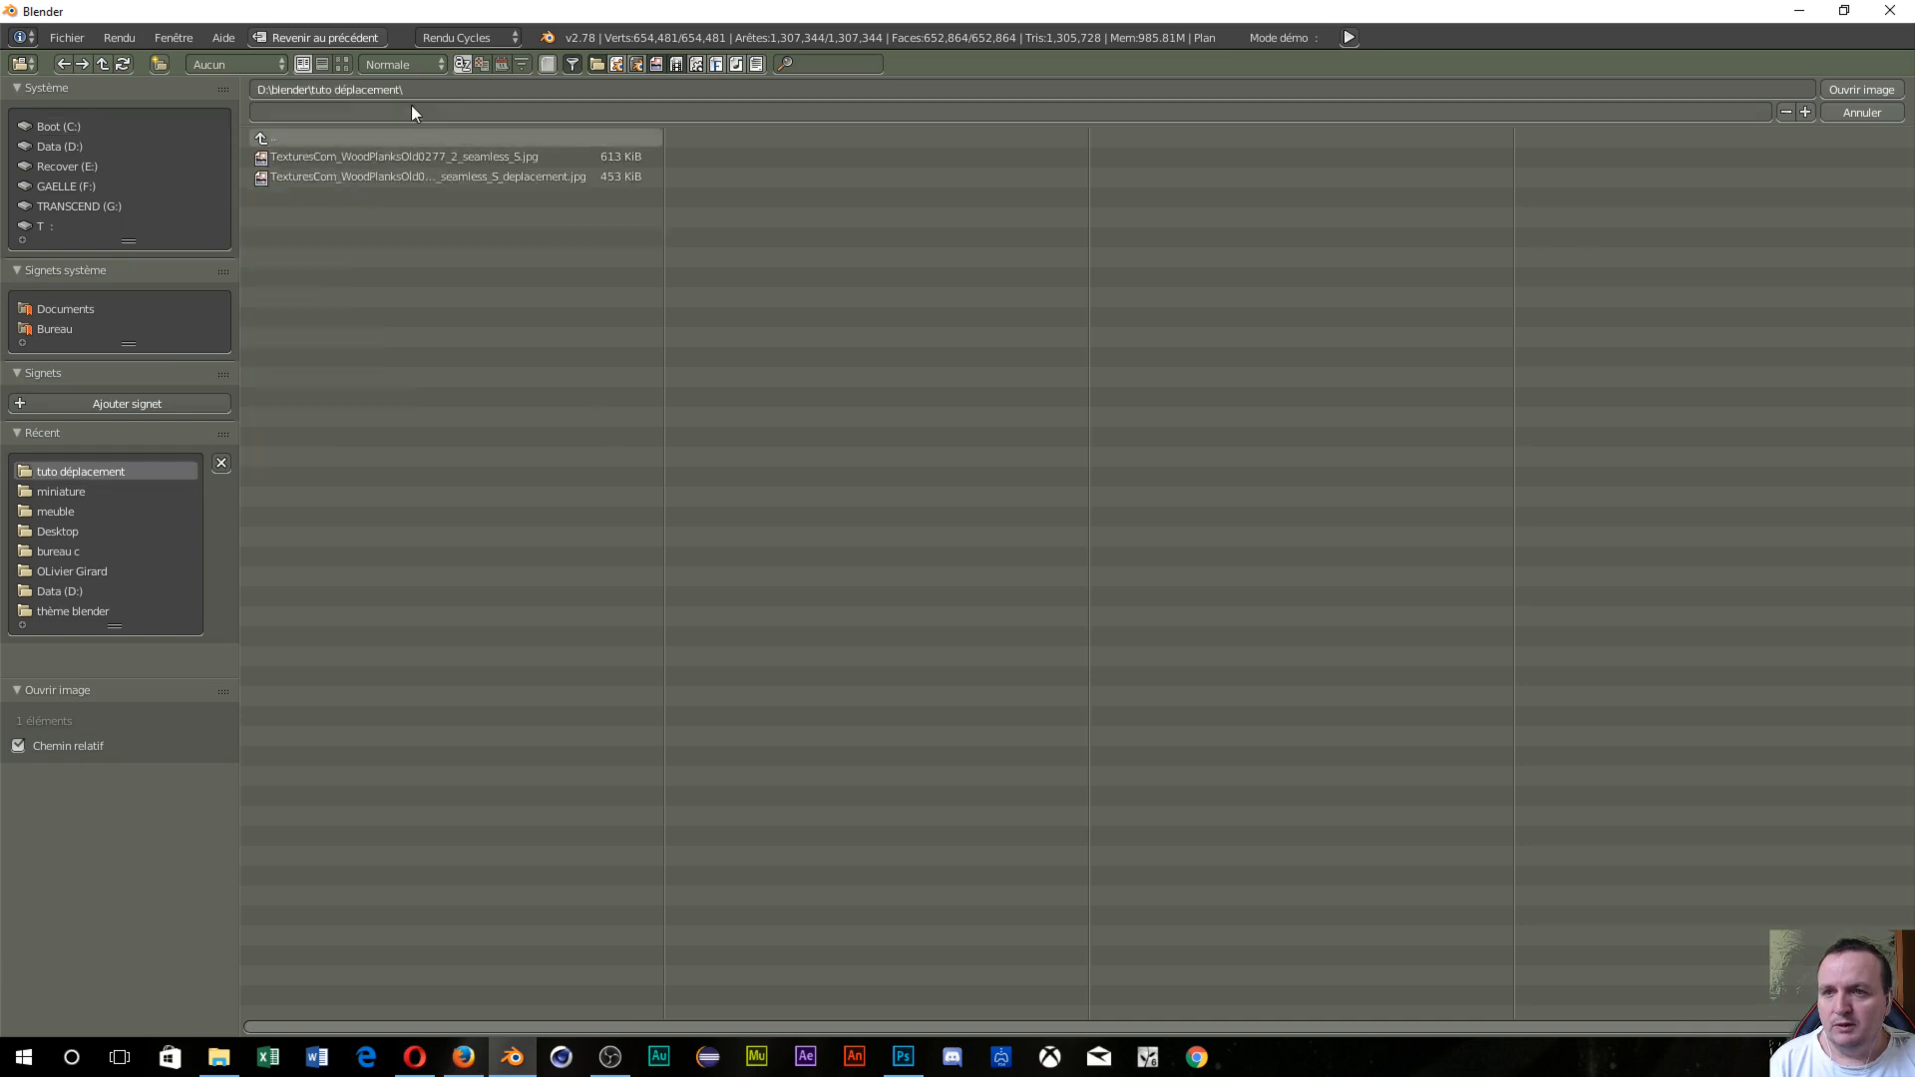
left_click(349, 60)
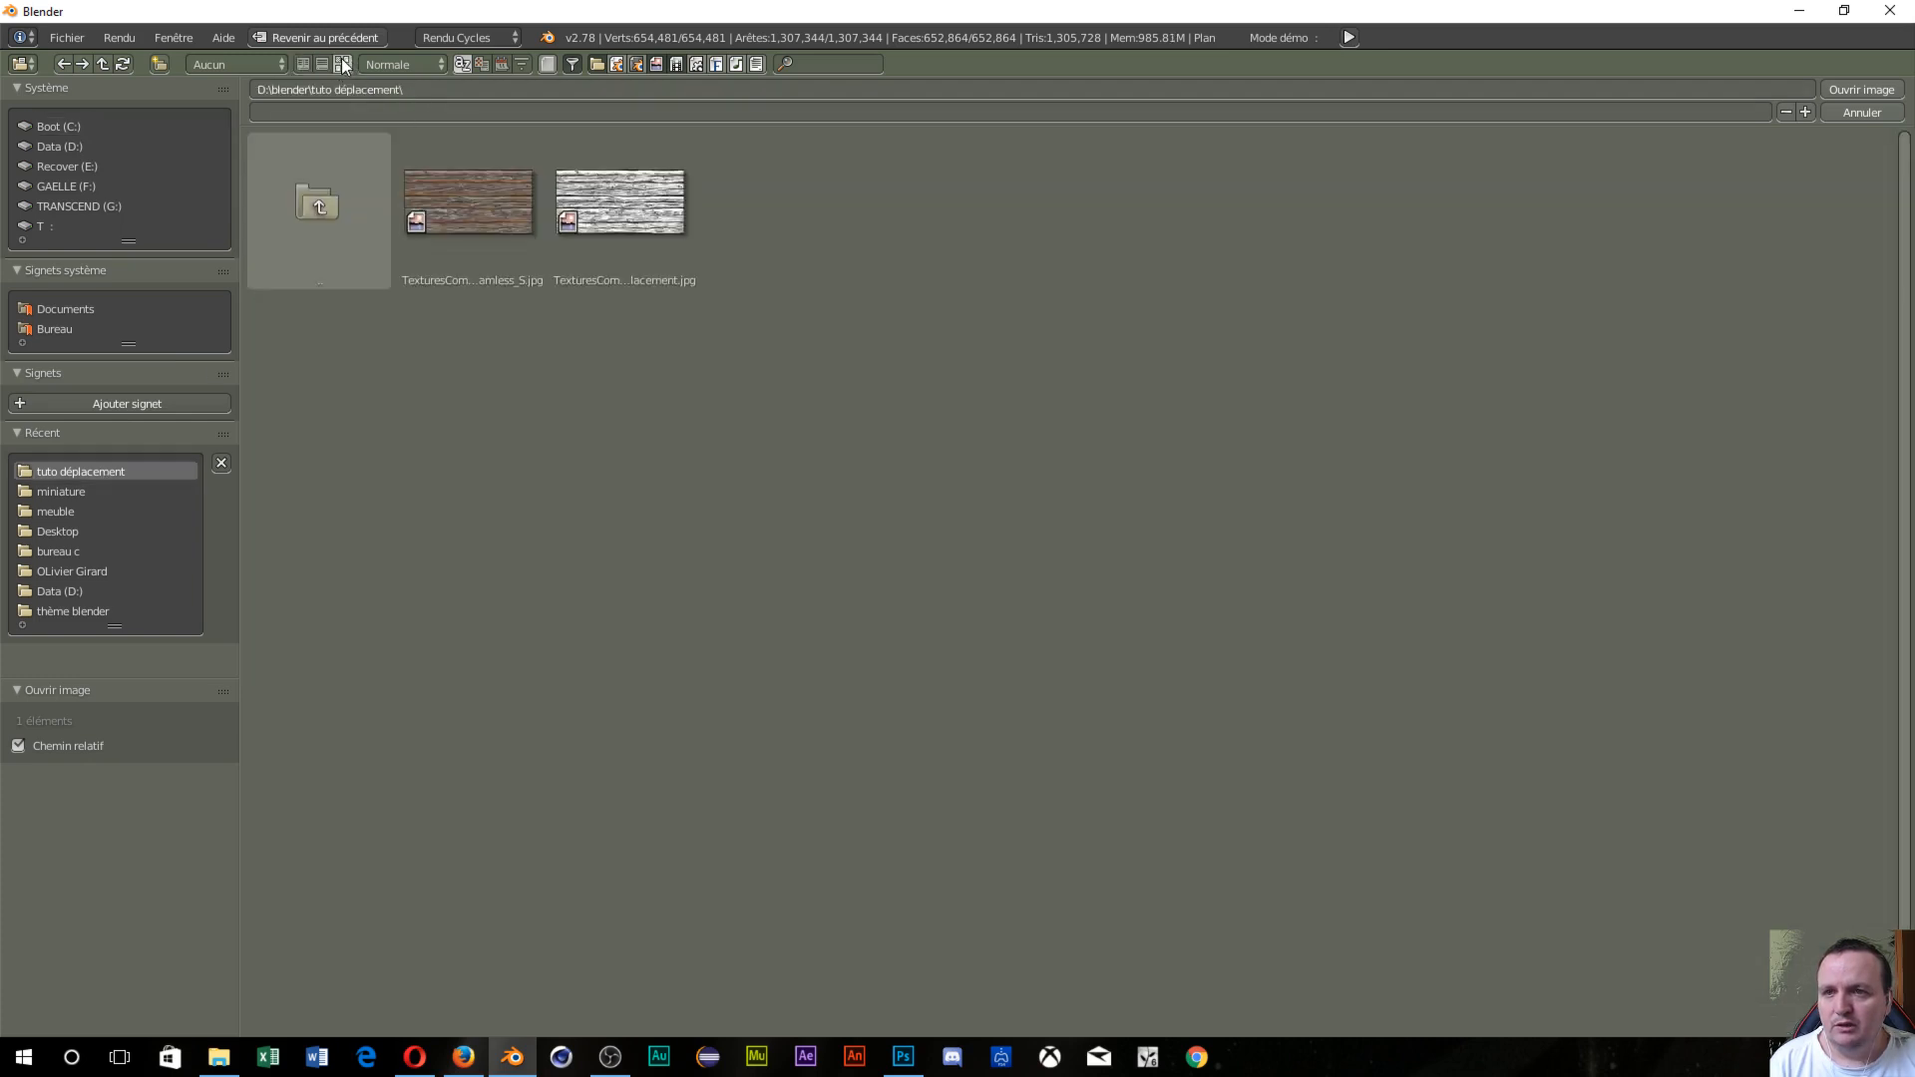
left_click(658, 227)
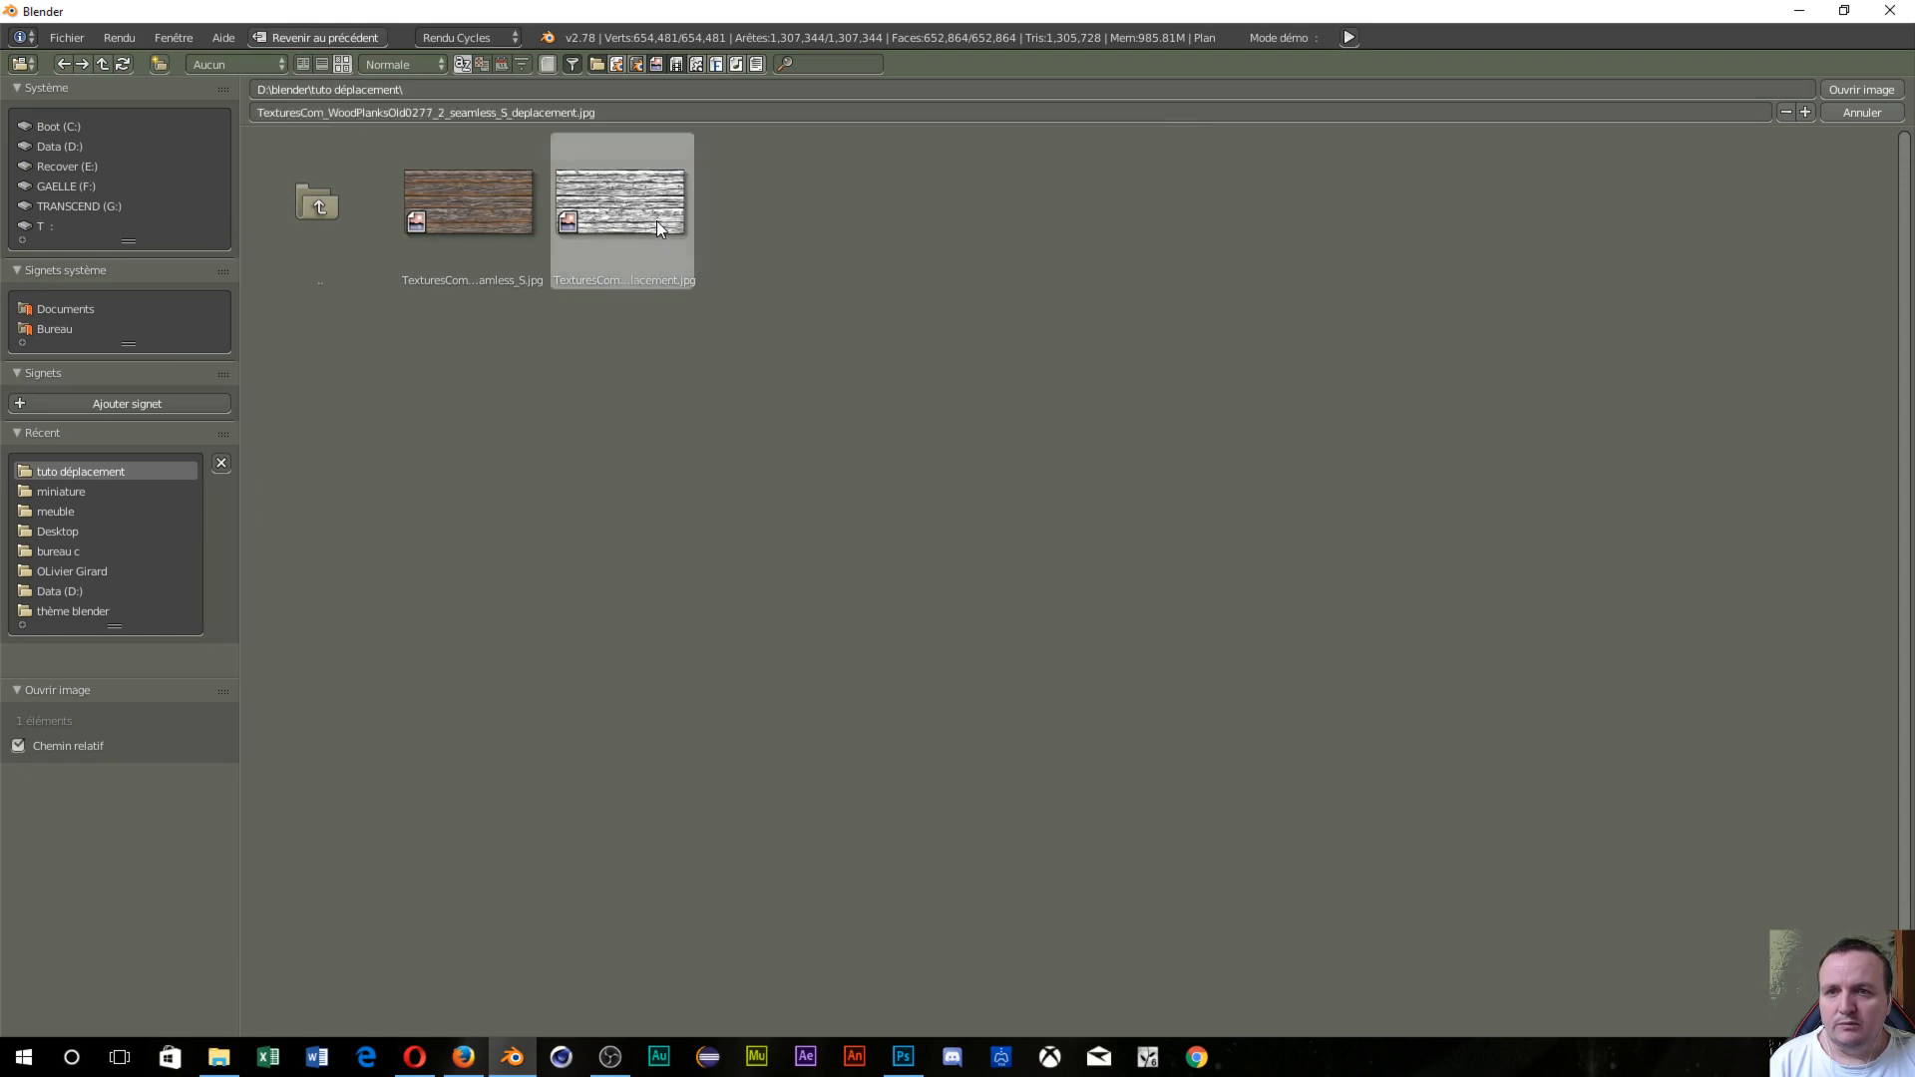
left_click(1888, 90)
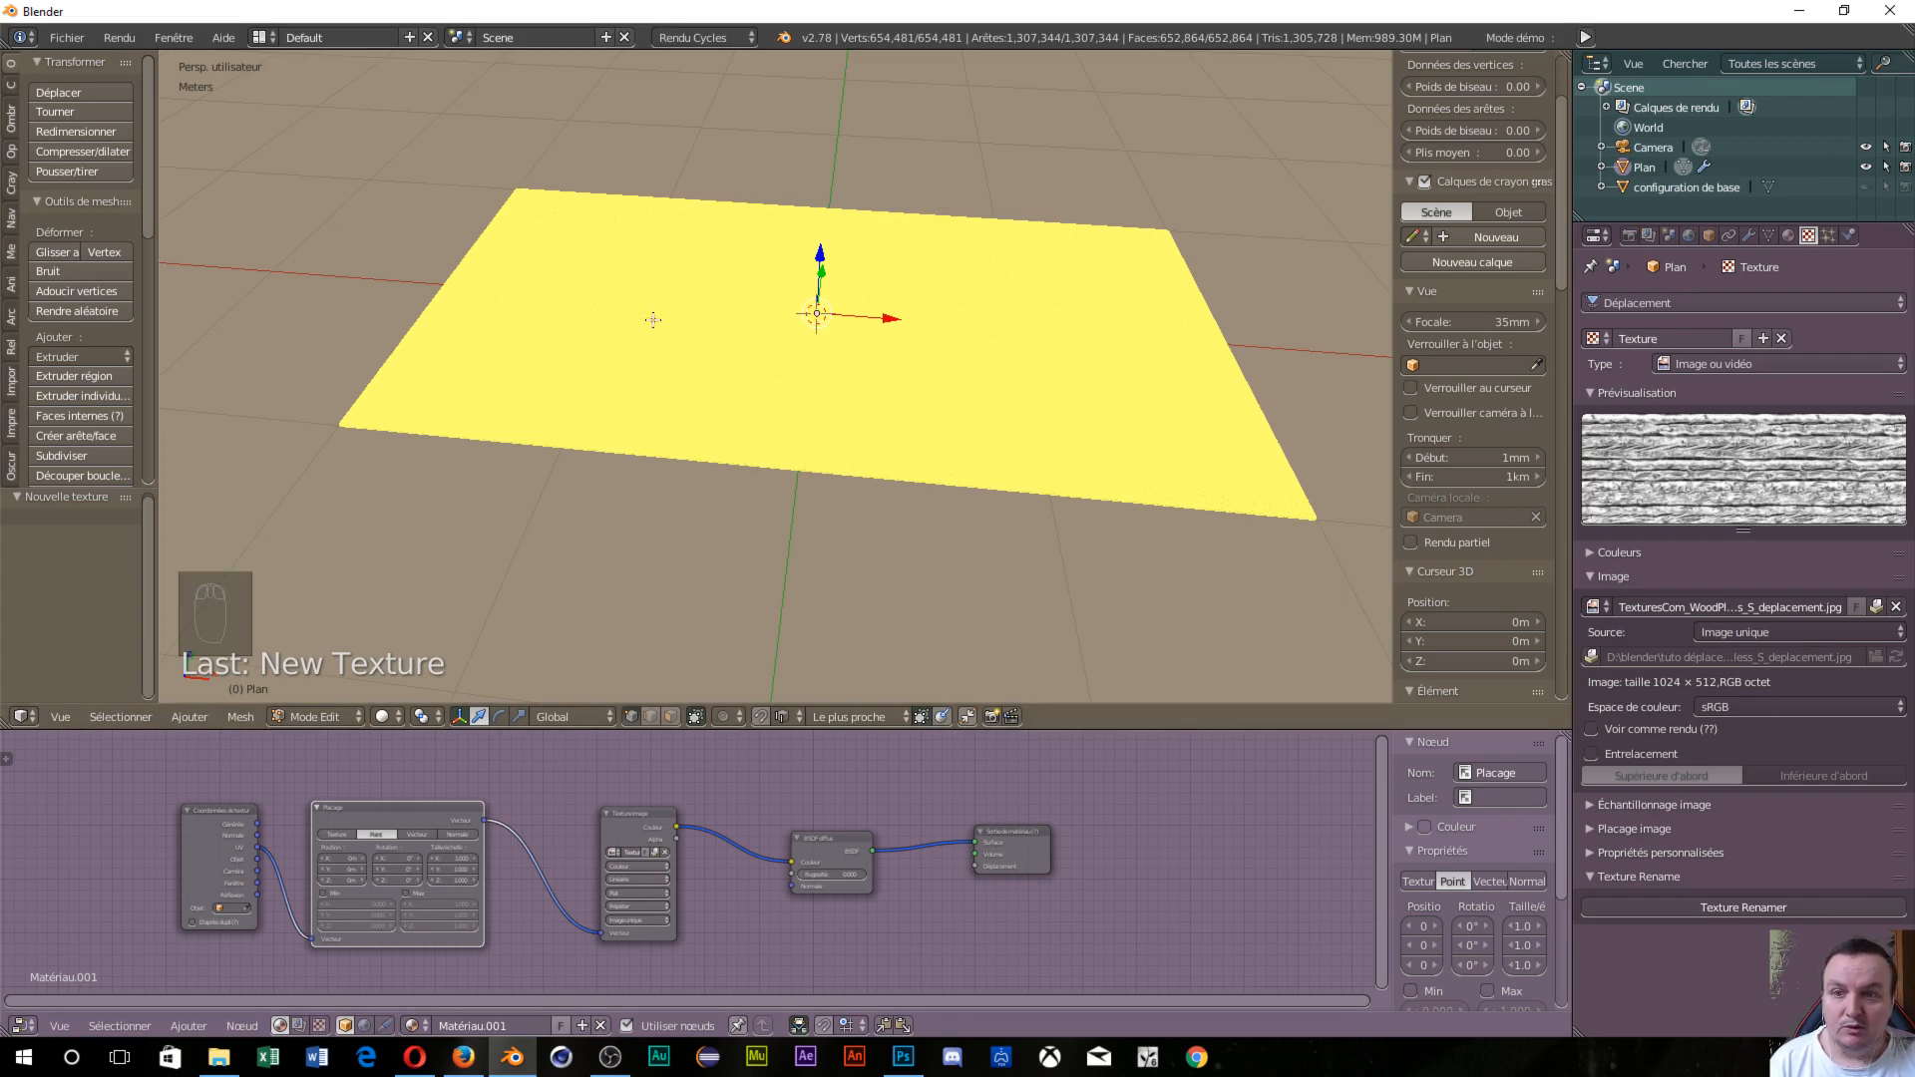
Return to Object Mode and orbit around the displaced slab to inspect it.
key("Tab")
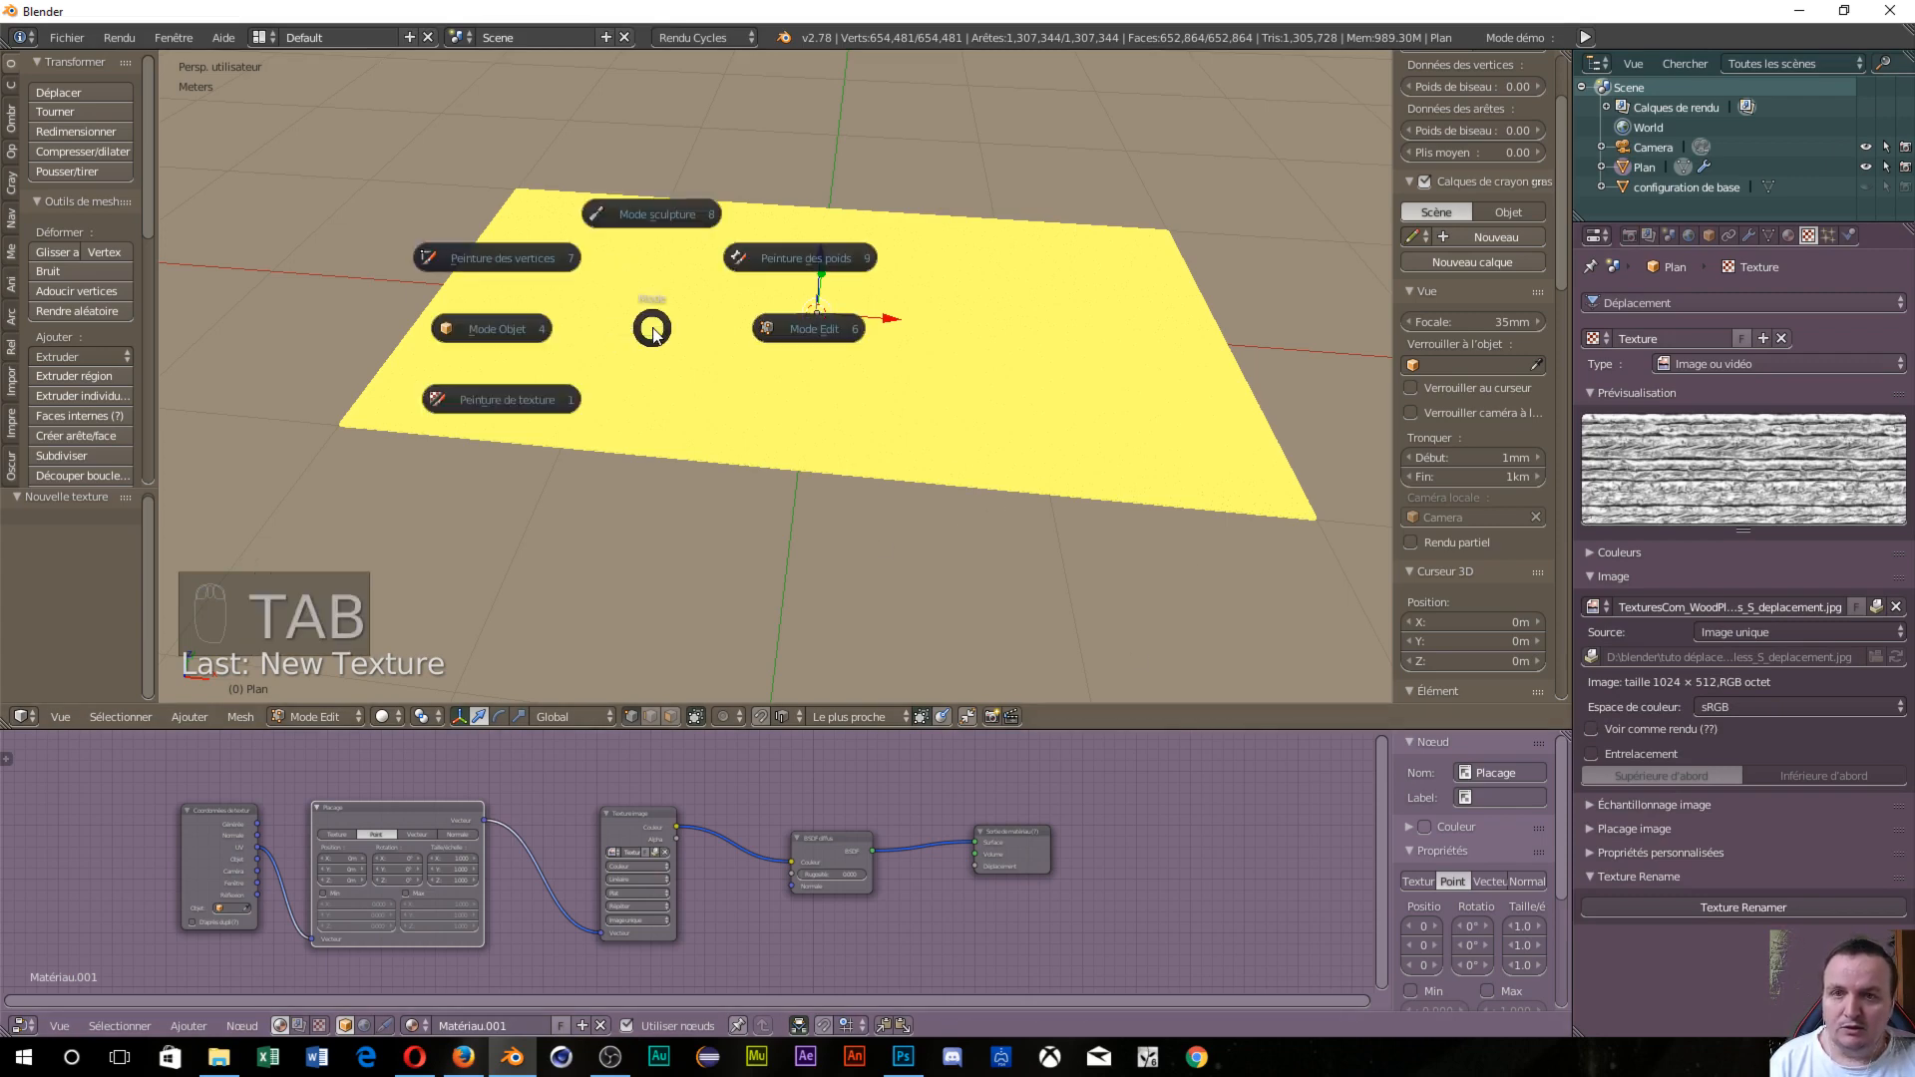
left_click(488, 331)
middle_click_drag(488, 329, 724, 543)
middle_click_drag(829, 487, 858, 409)
scroll(709, 379, "down", 8)
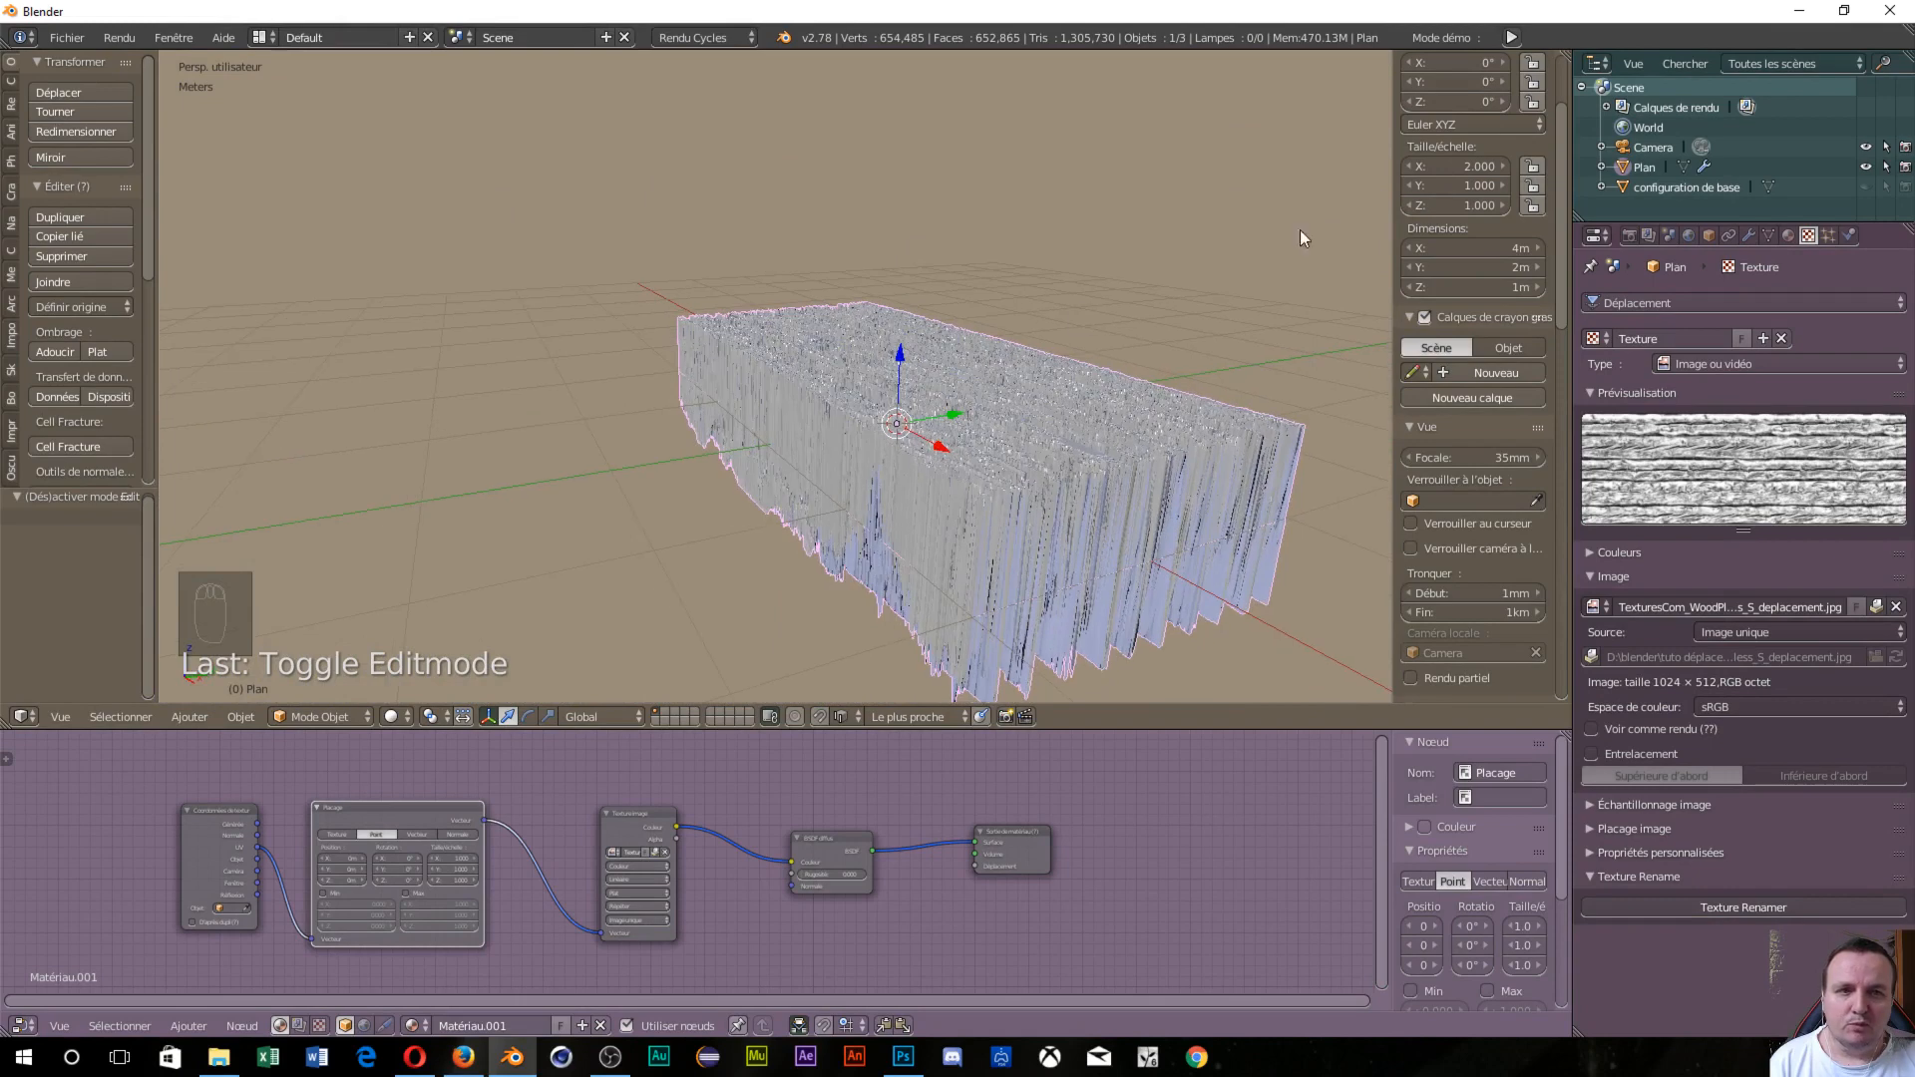
Set the Displace modifier strength to 0.002 and view the floor from a low angle.
left_click(1749, 235)
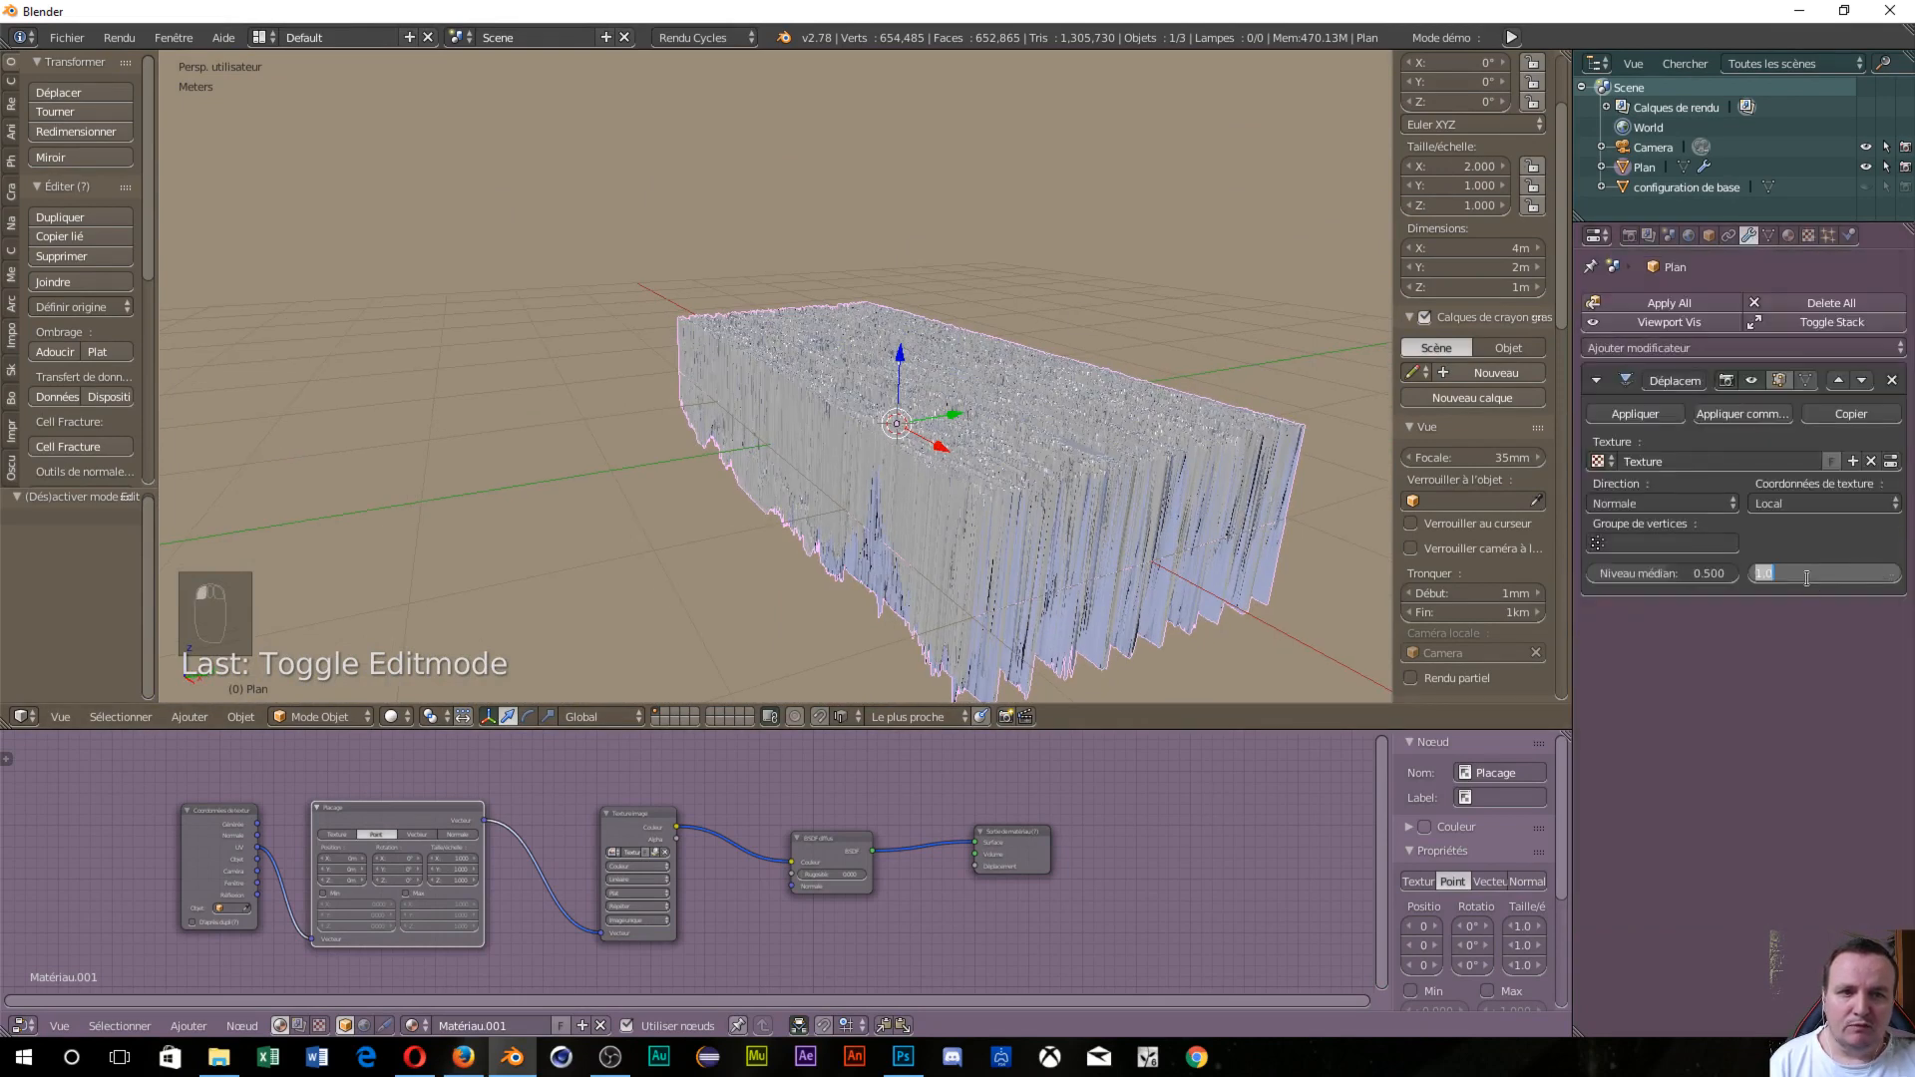
type("0")
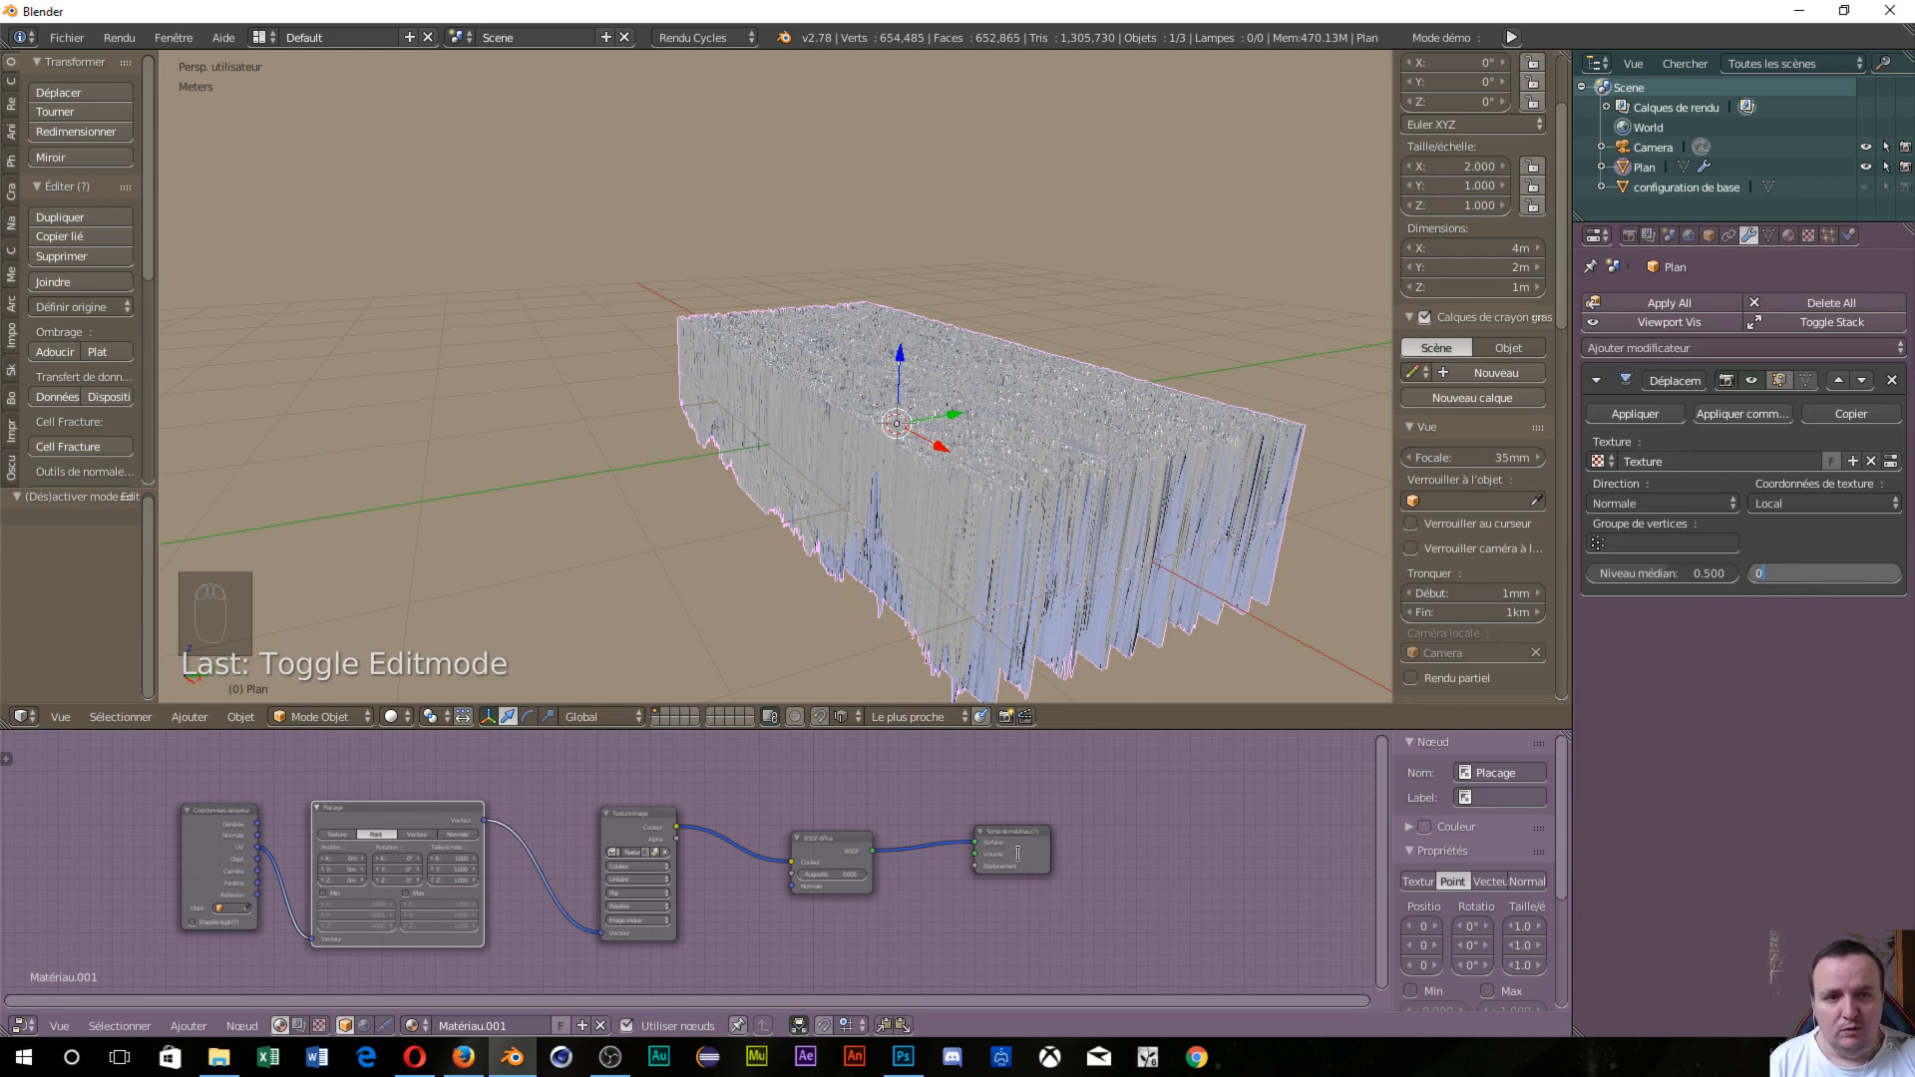
type(".00")
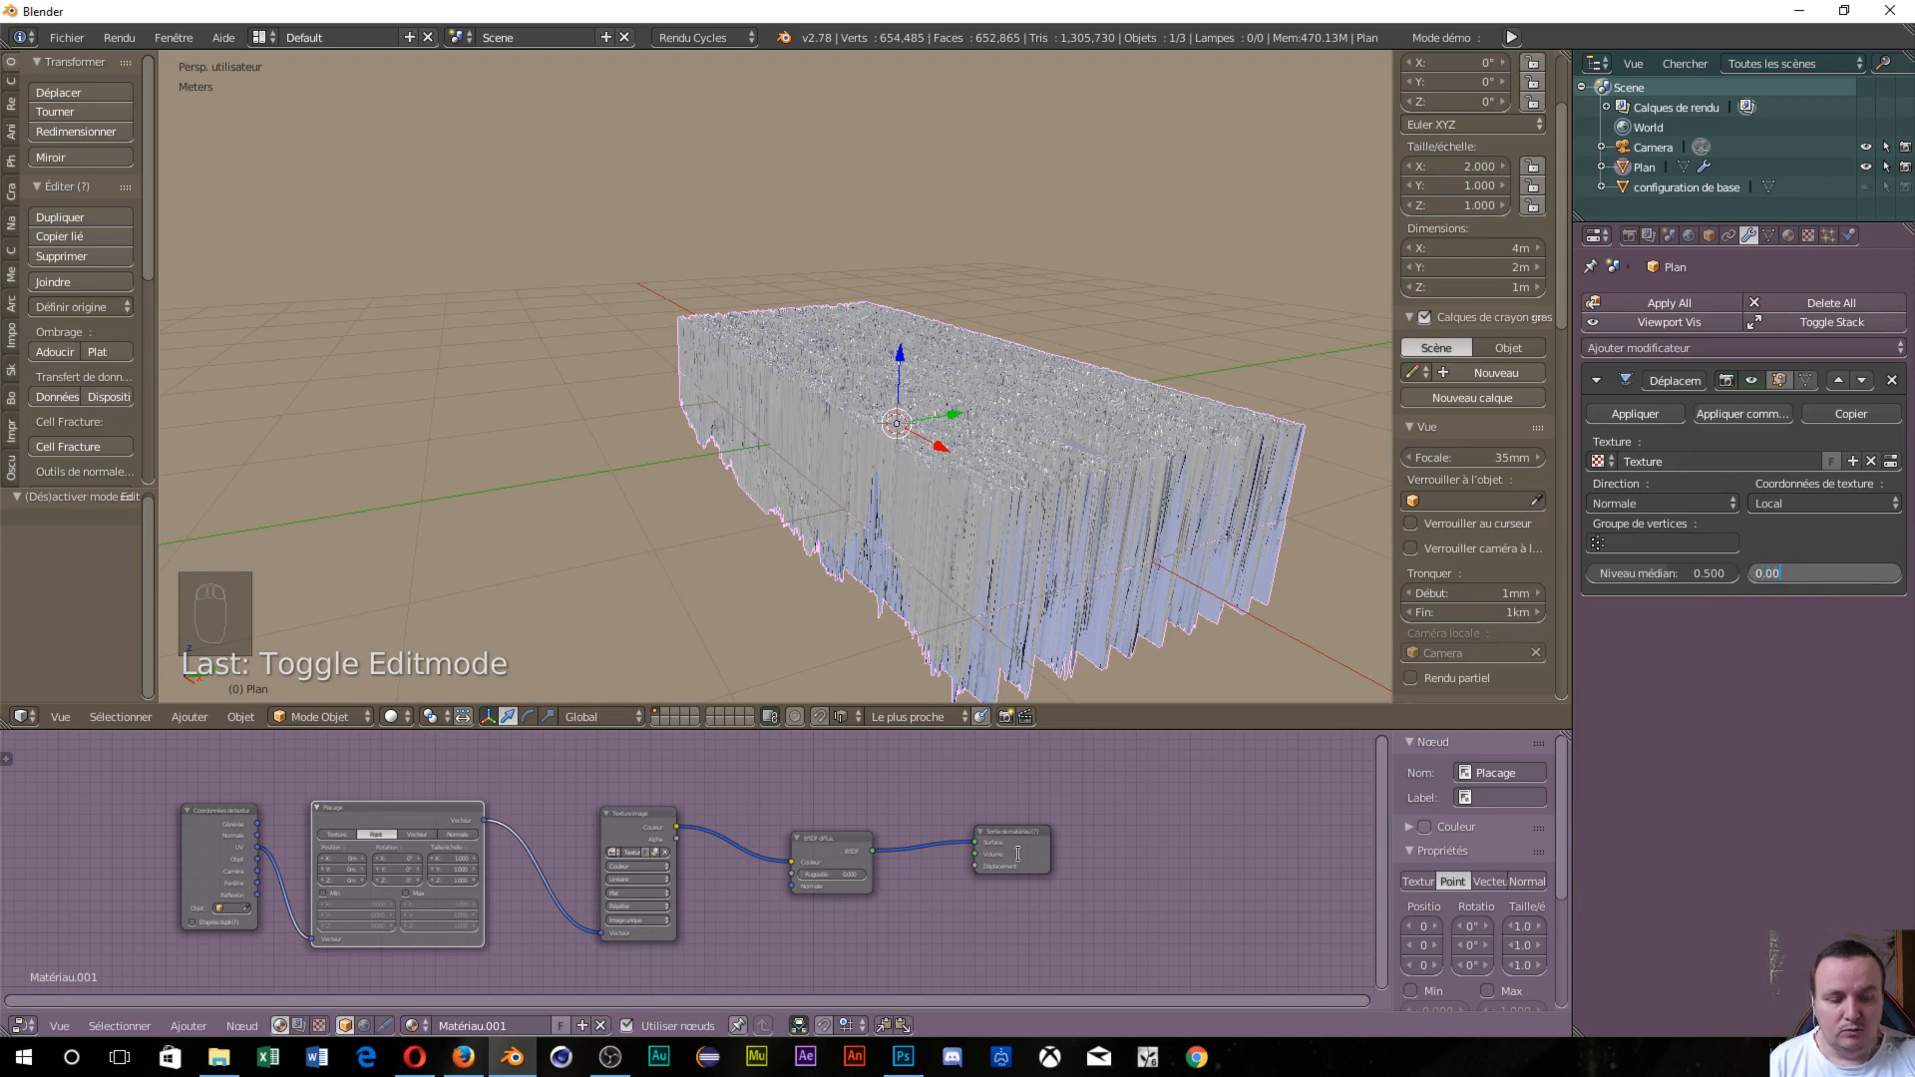
type("2")
key("Return")
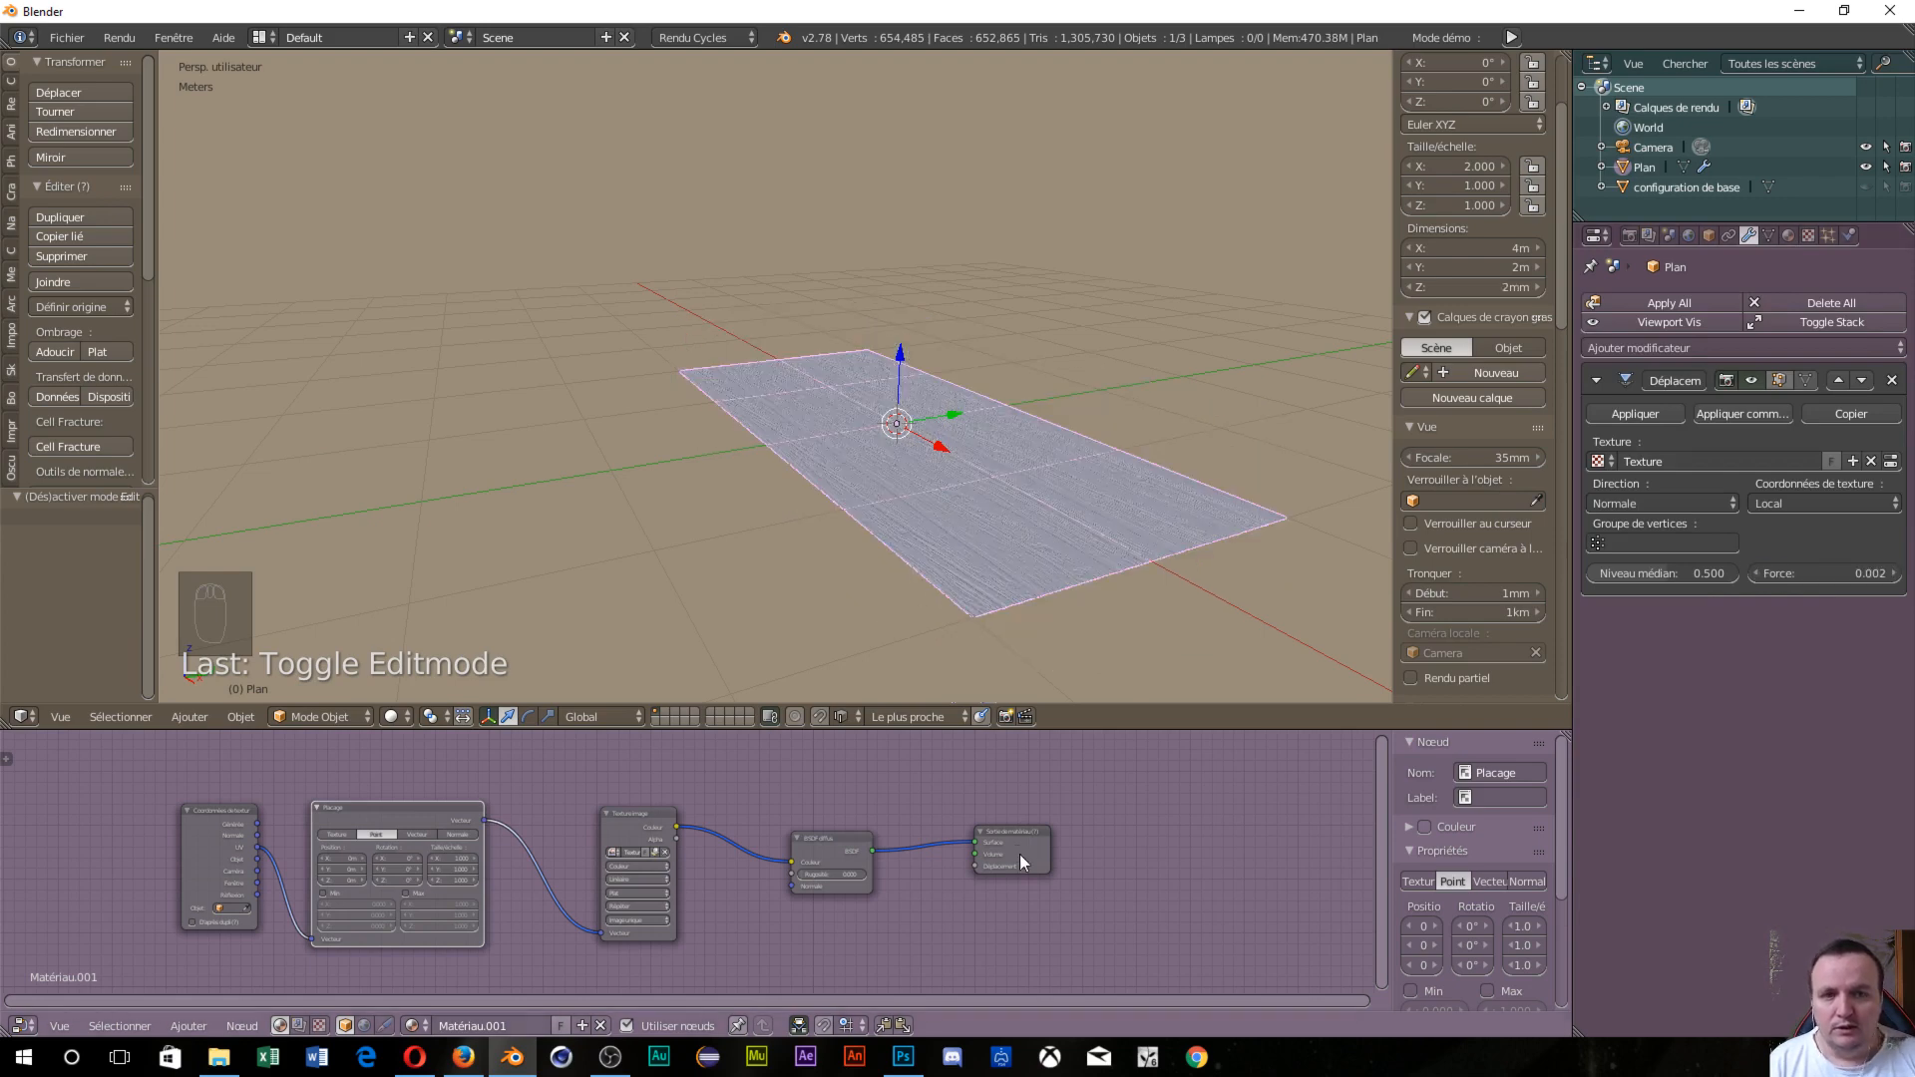
scroll(942, 646, "up", 6)
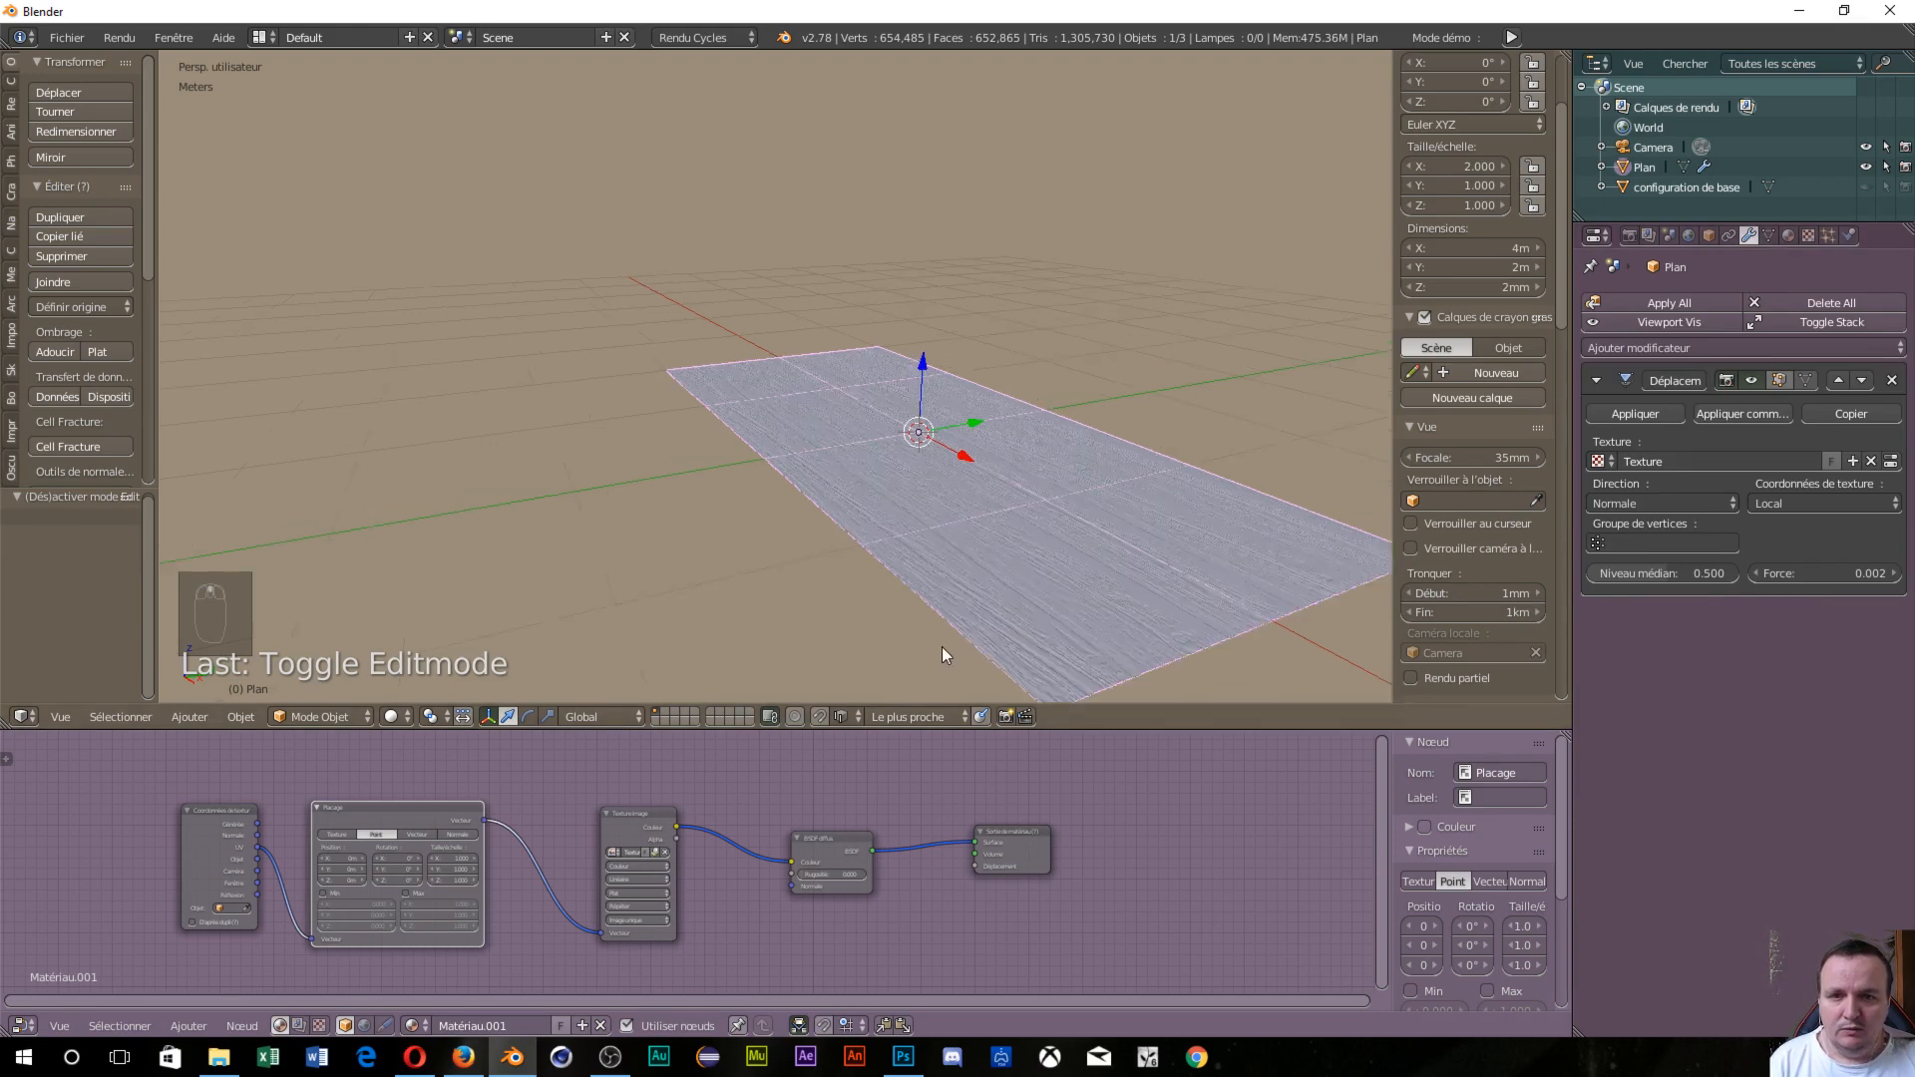
middle_click_drag(881, 599, 1002, 570)
scroll(1079, 557, "down", 7)
scroll(1084, 567, "down", 1)
scroll(960, 577, "up", 3)
scroll(960, 579, "up", 5)
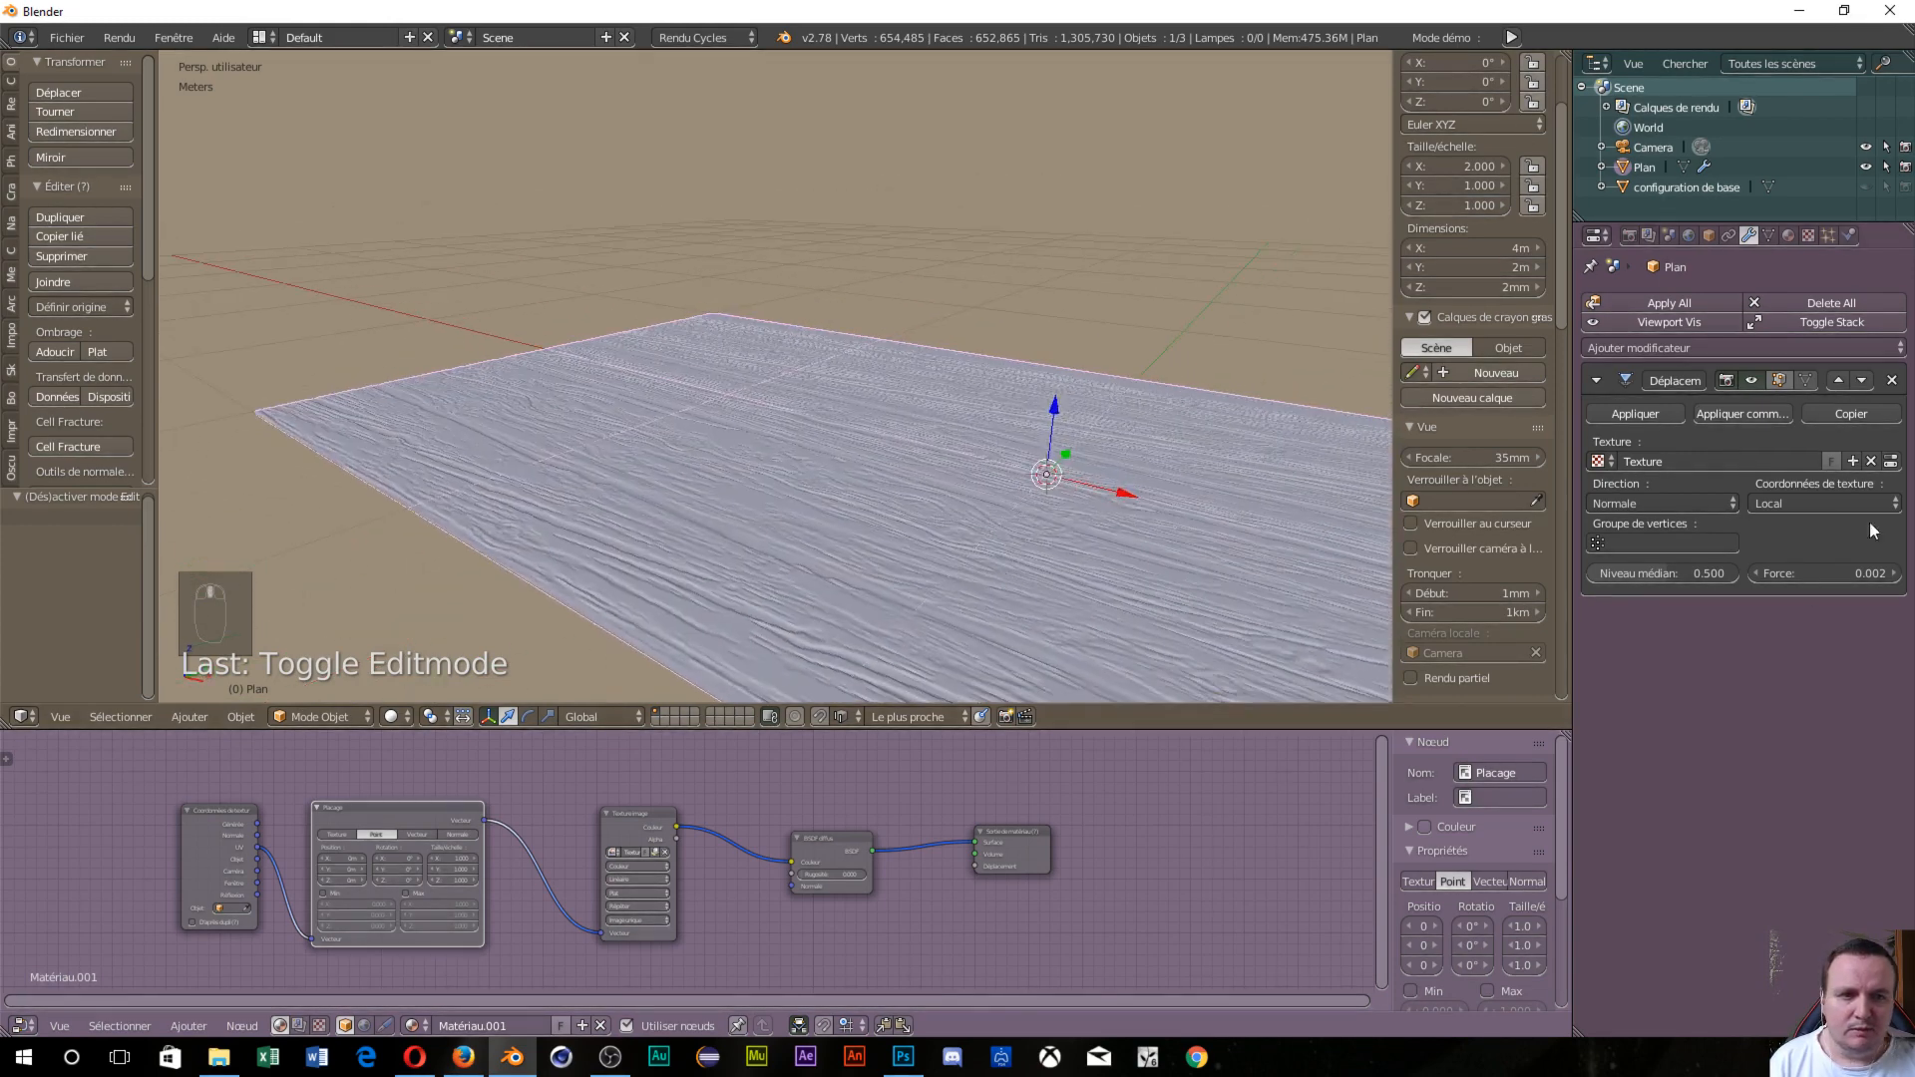
Raise the displacement strength to 0.003 and orbit along the floor to check the relief.
left_click(1833, 578)
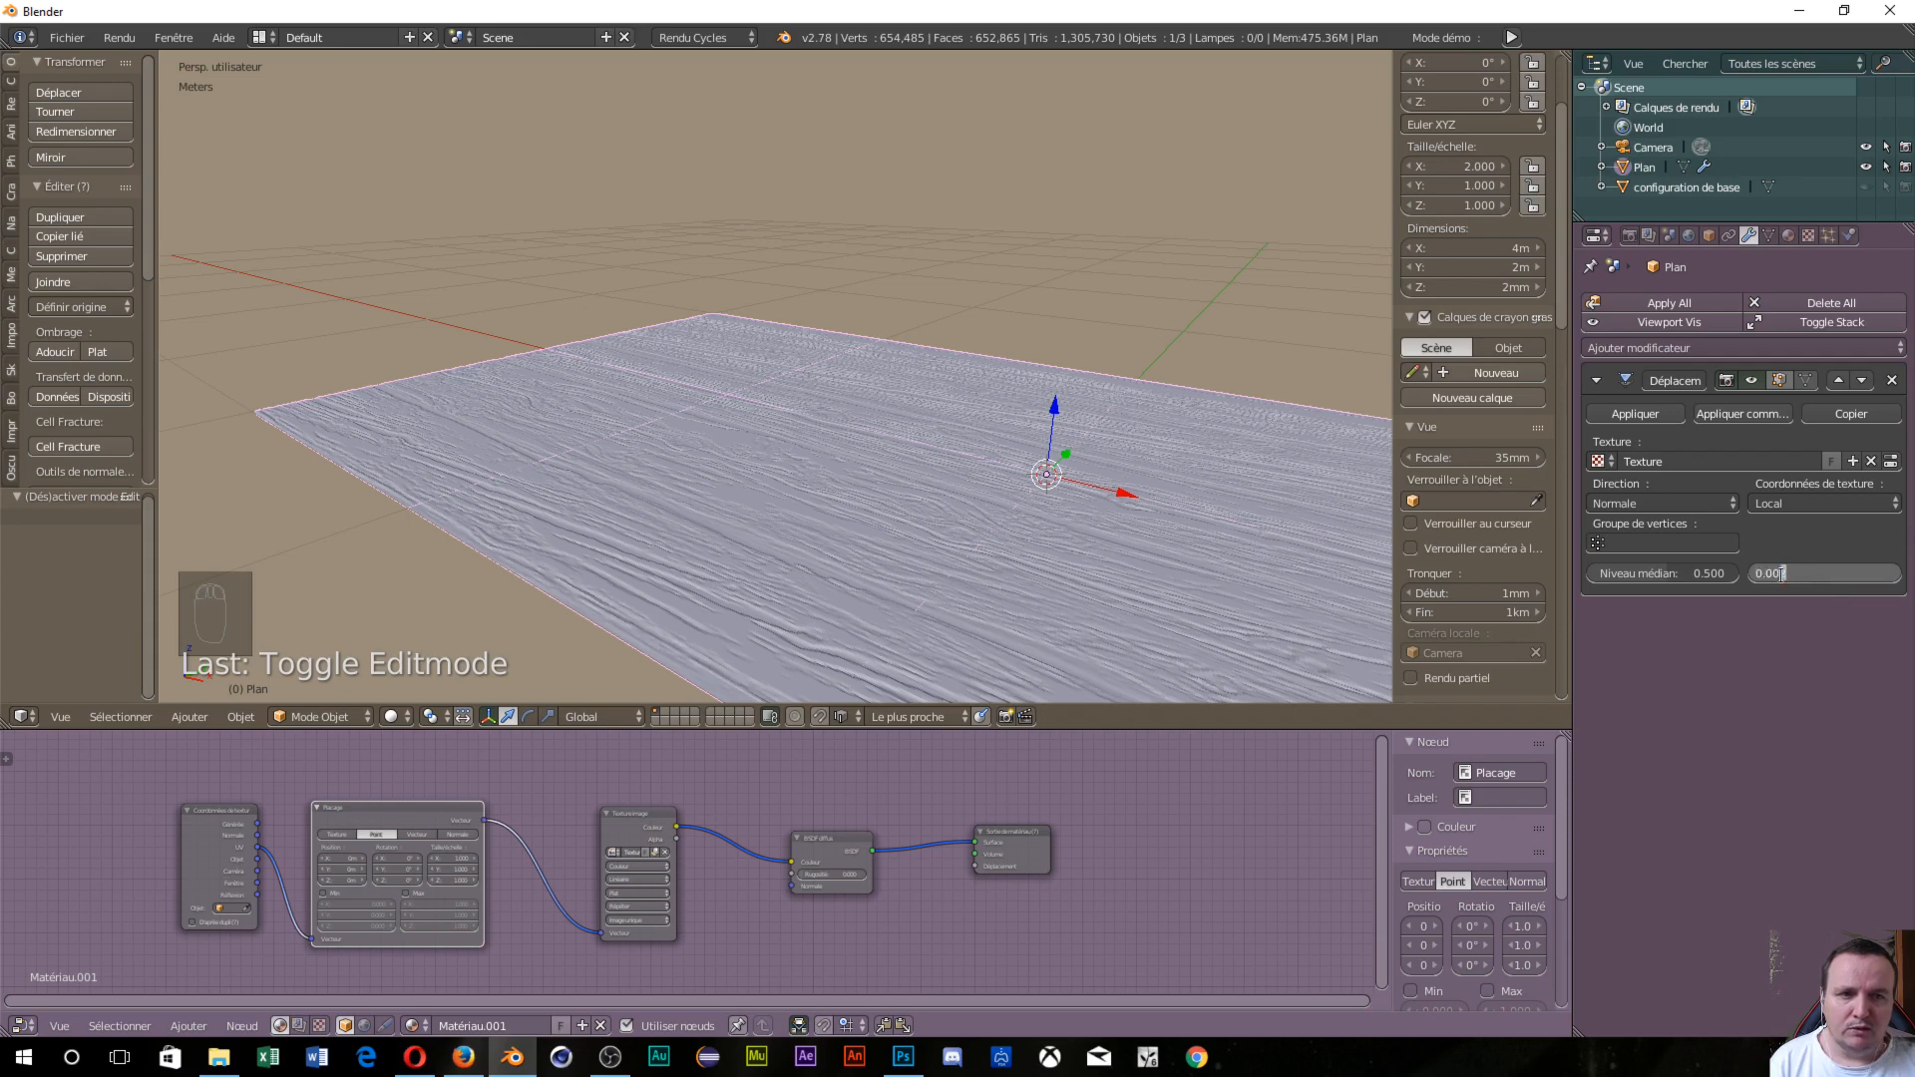
type("3")
key("Return")
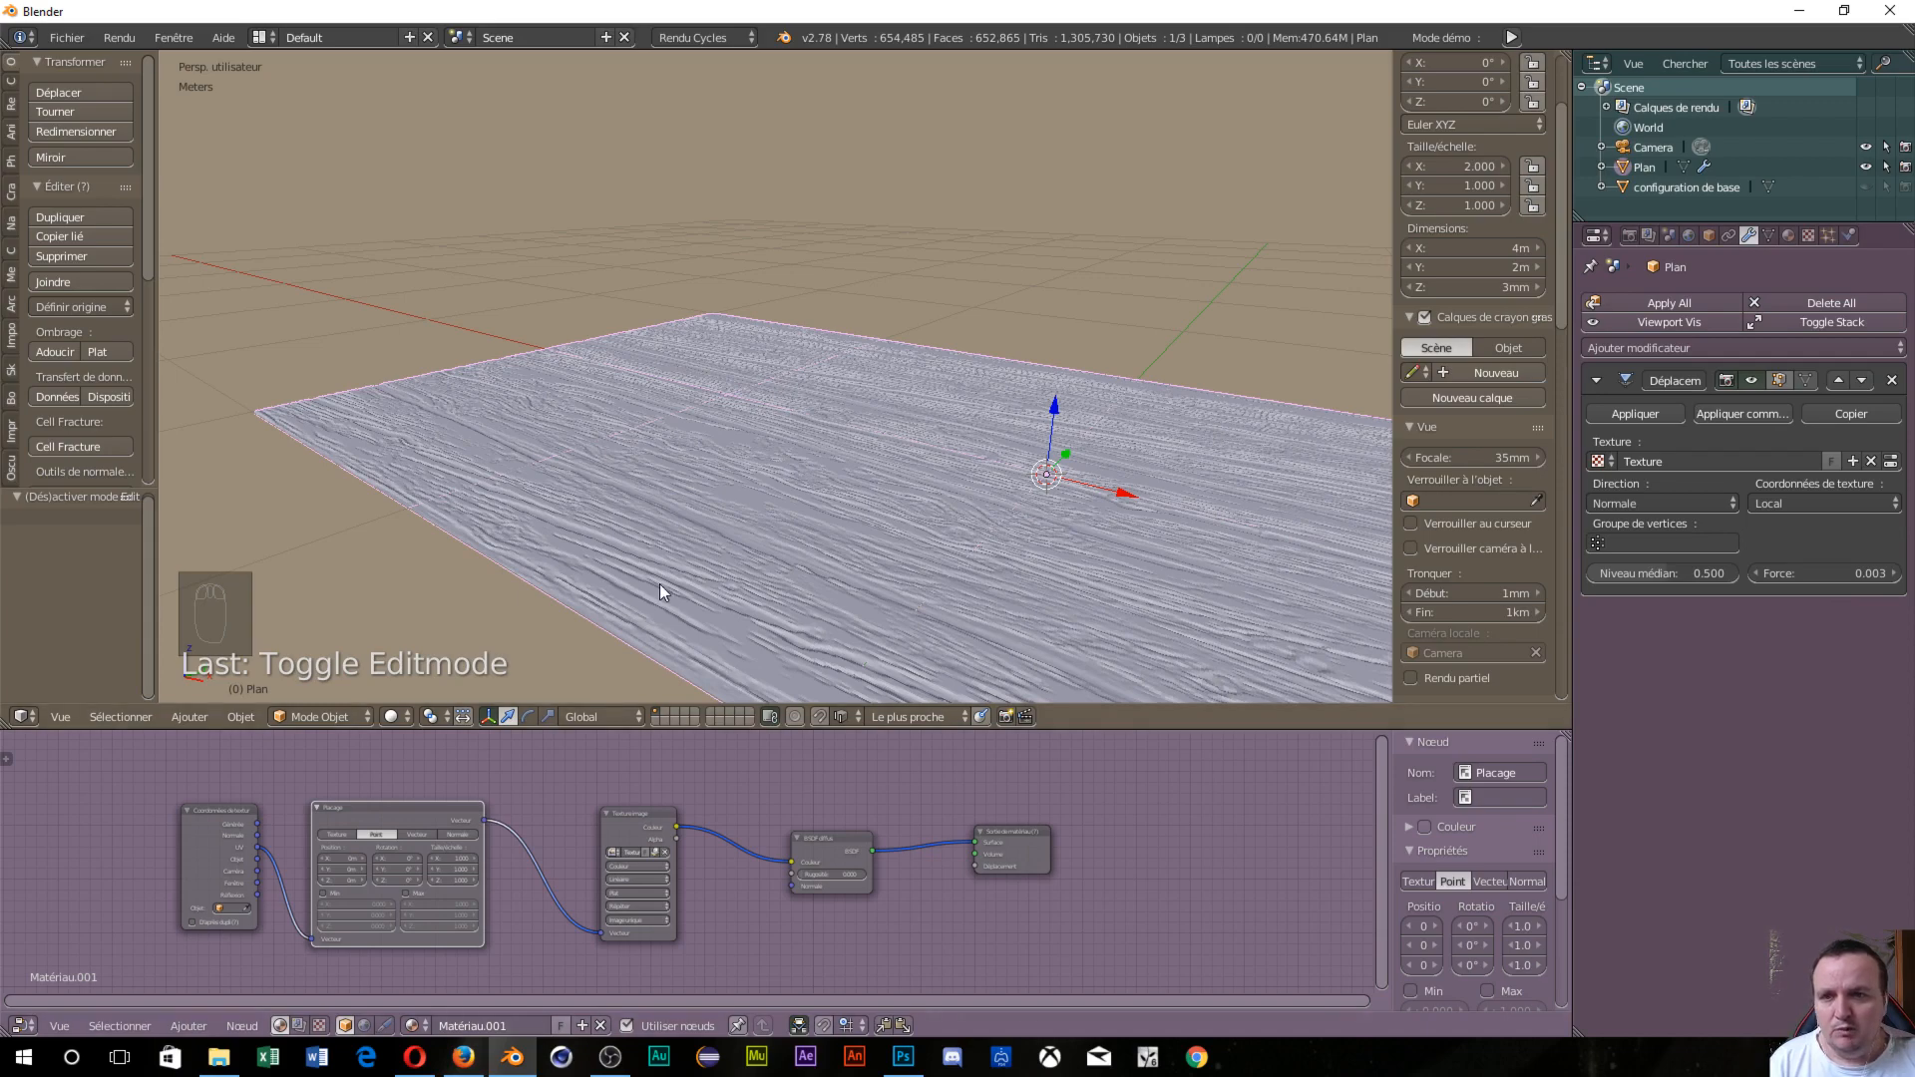
middle_click_drag(660, 583, 772, 527)
scroll(740, 621, "up", 3)
scroll(728, 525, "down", 5)
middle_click_drag(682, 474, 714, 455)
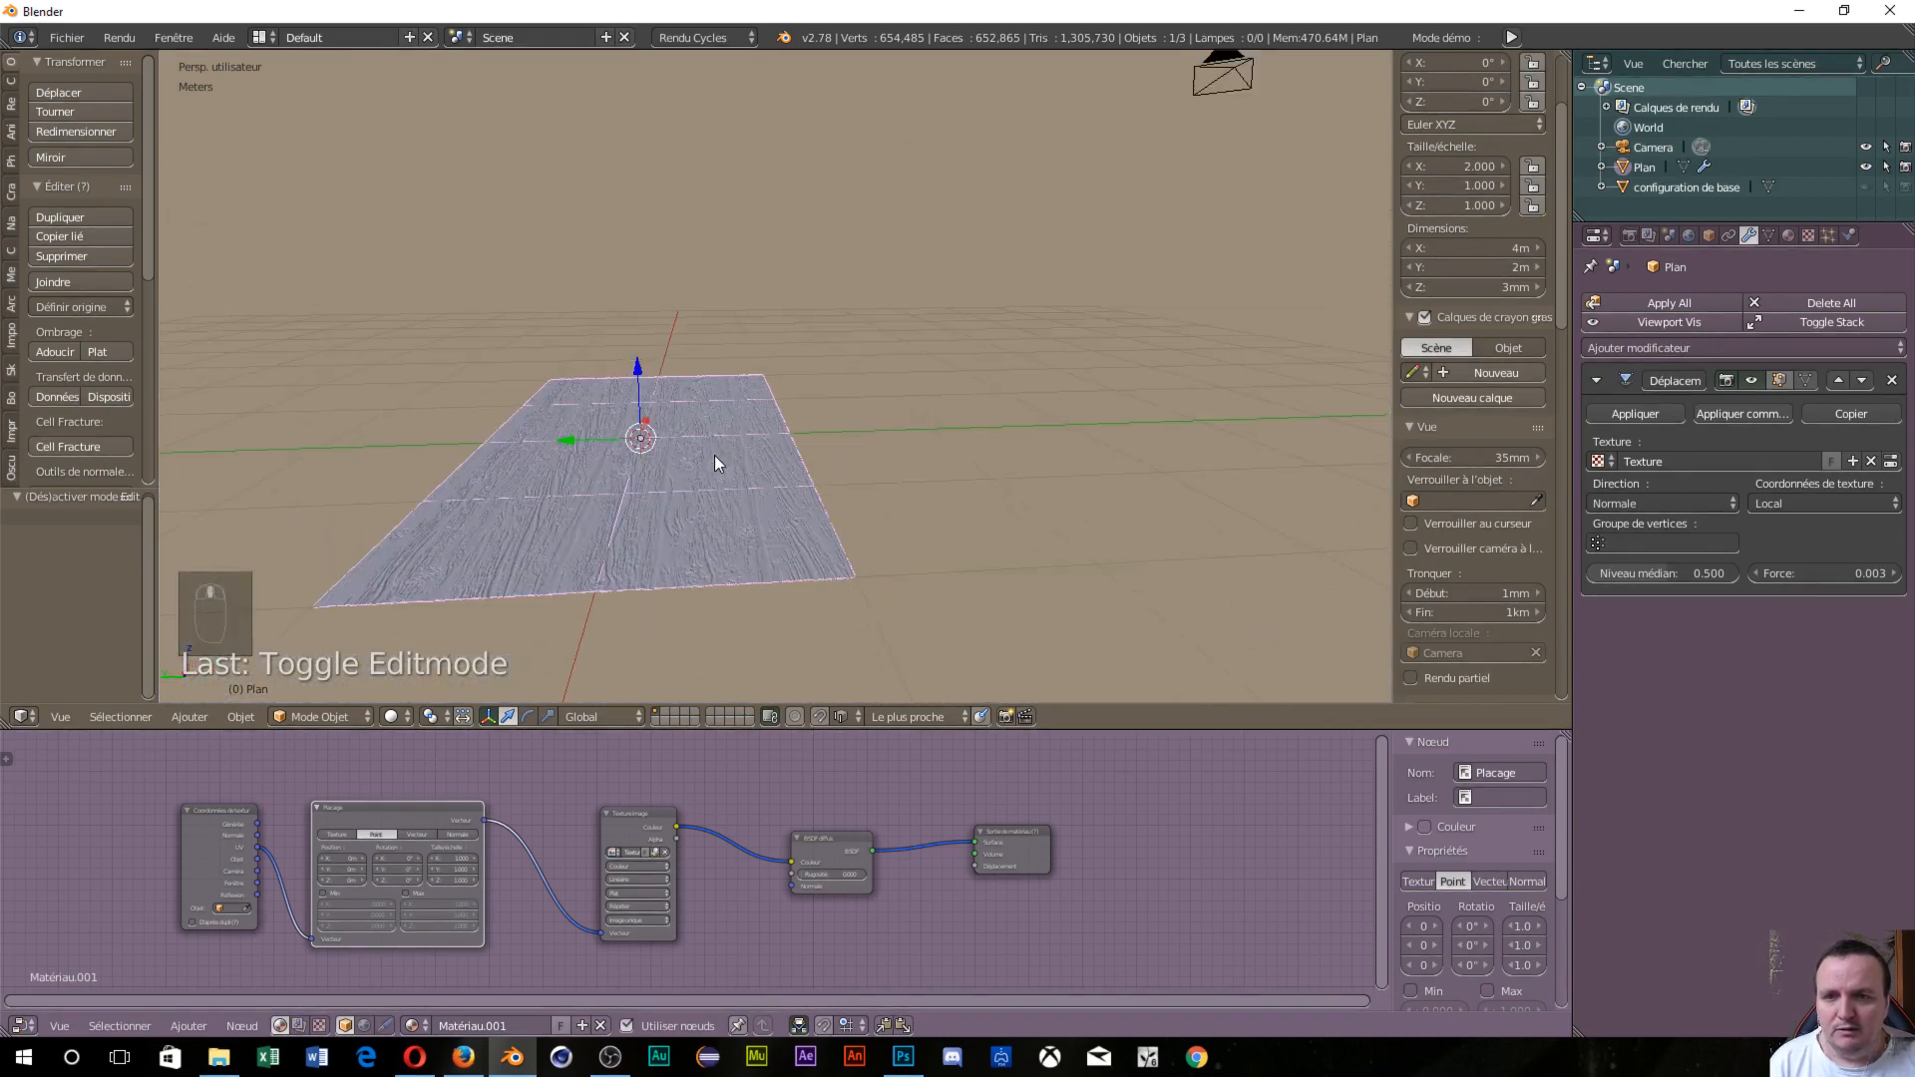
scroll(714, 455, "up", 4)
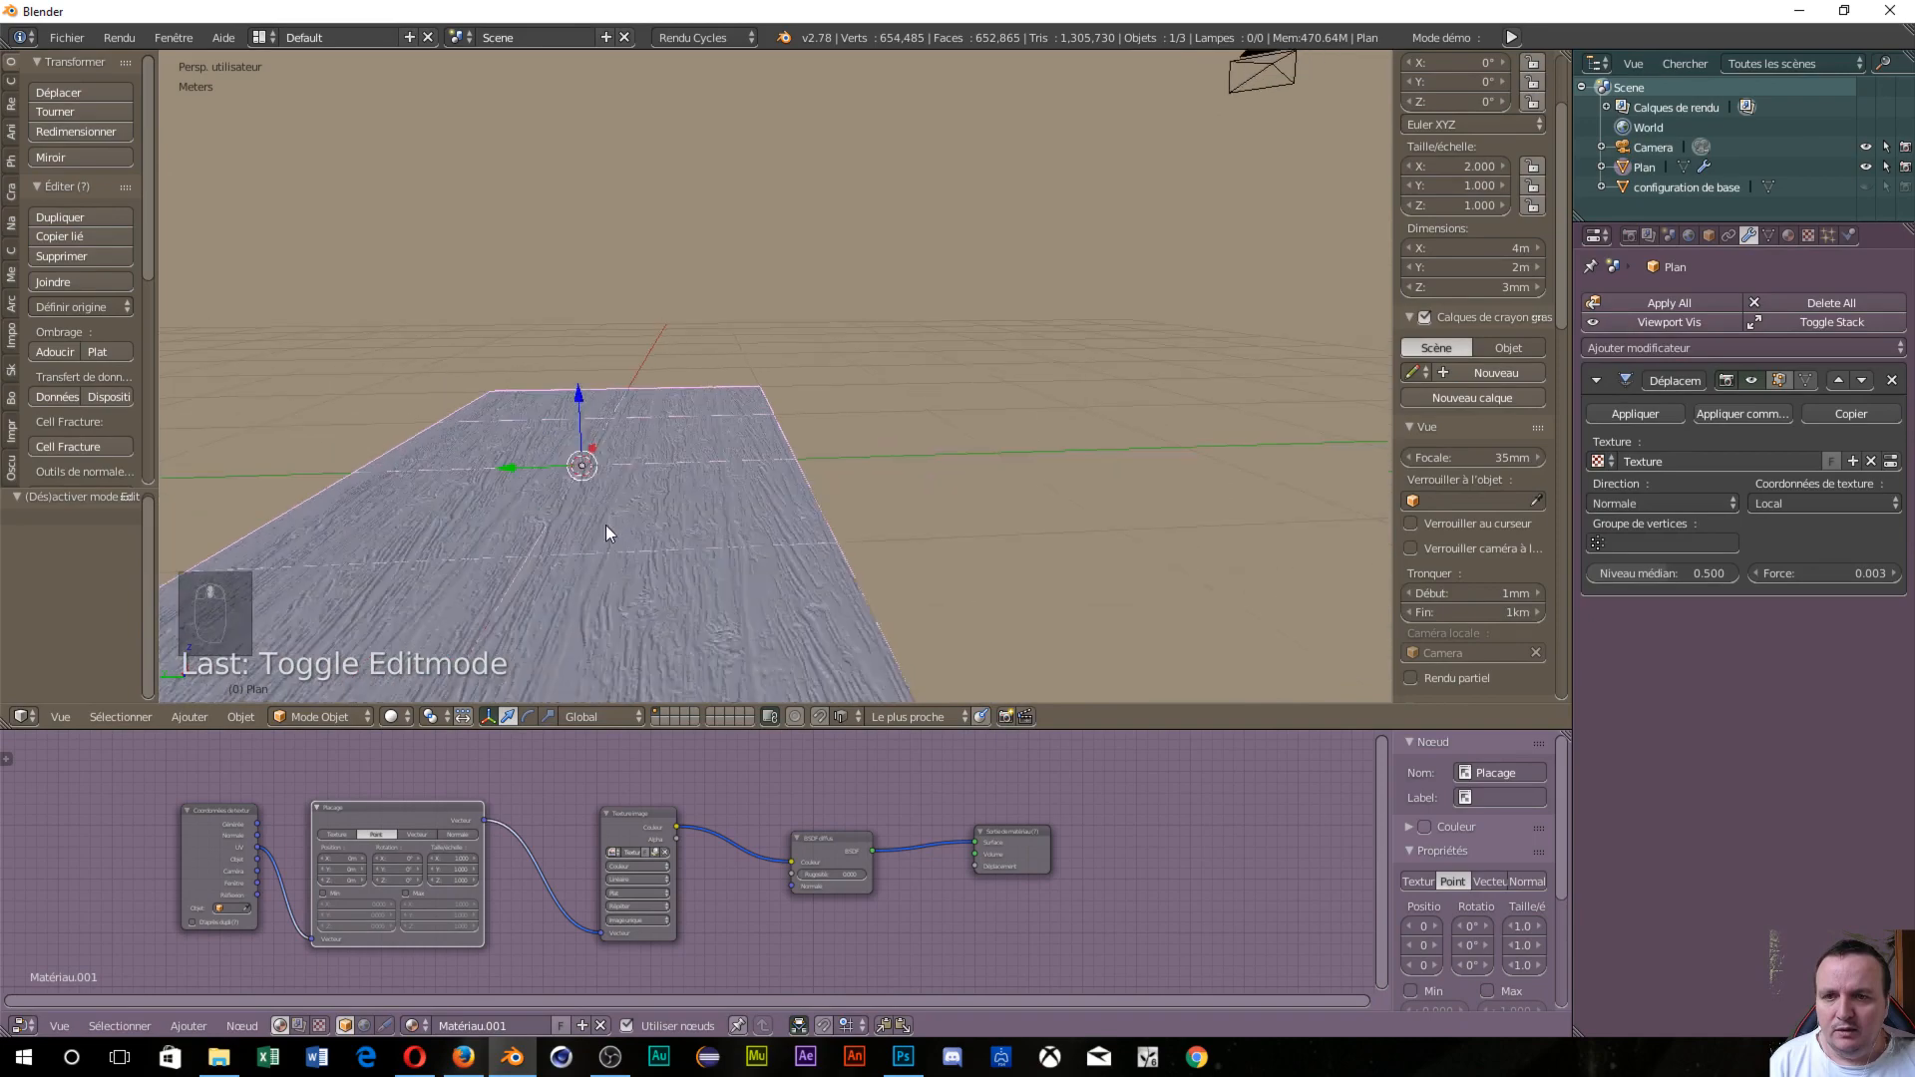
middle_click_drag(607, 527, 799, 591)
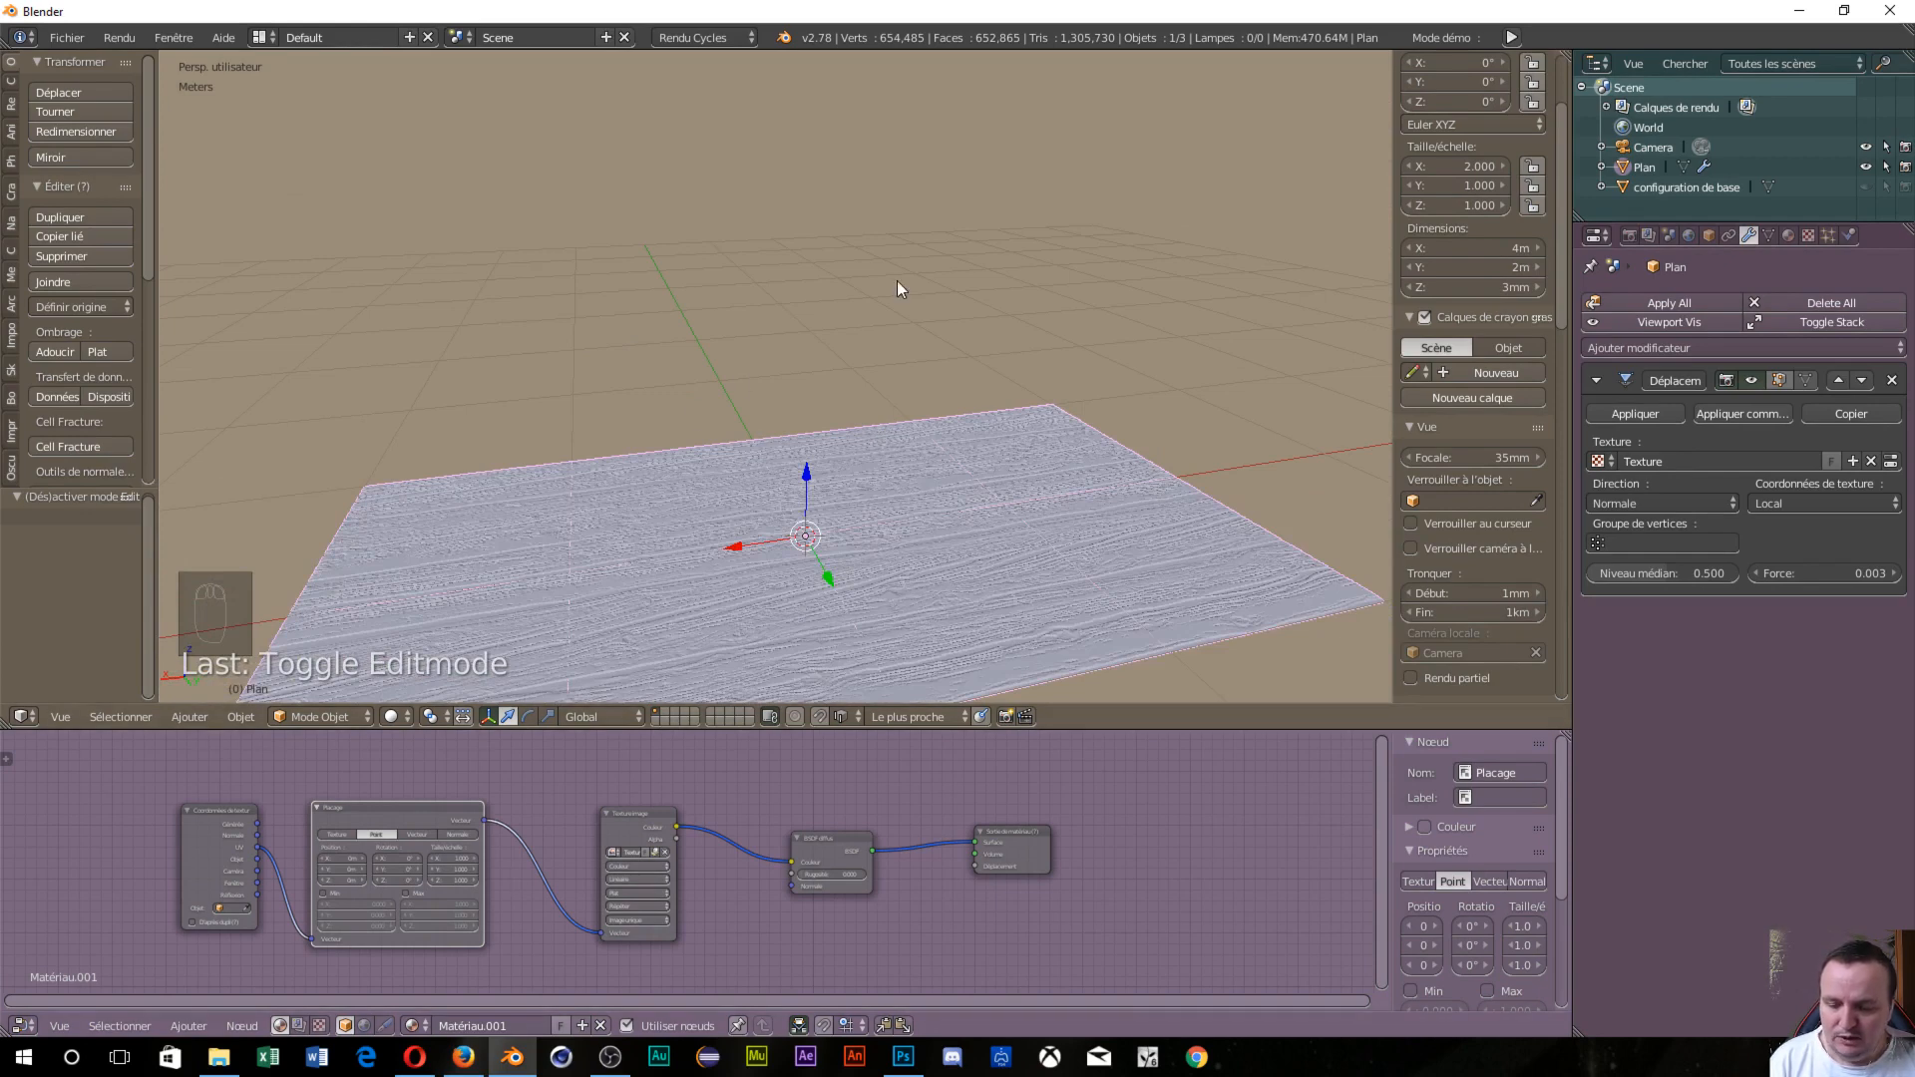
key("shift+z")
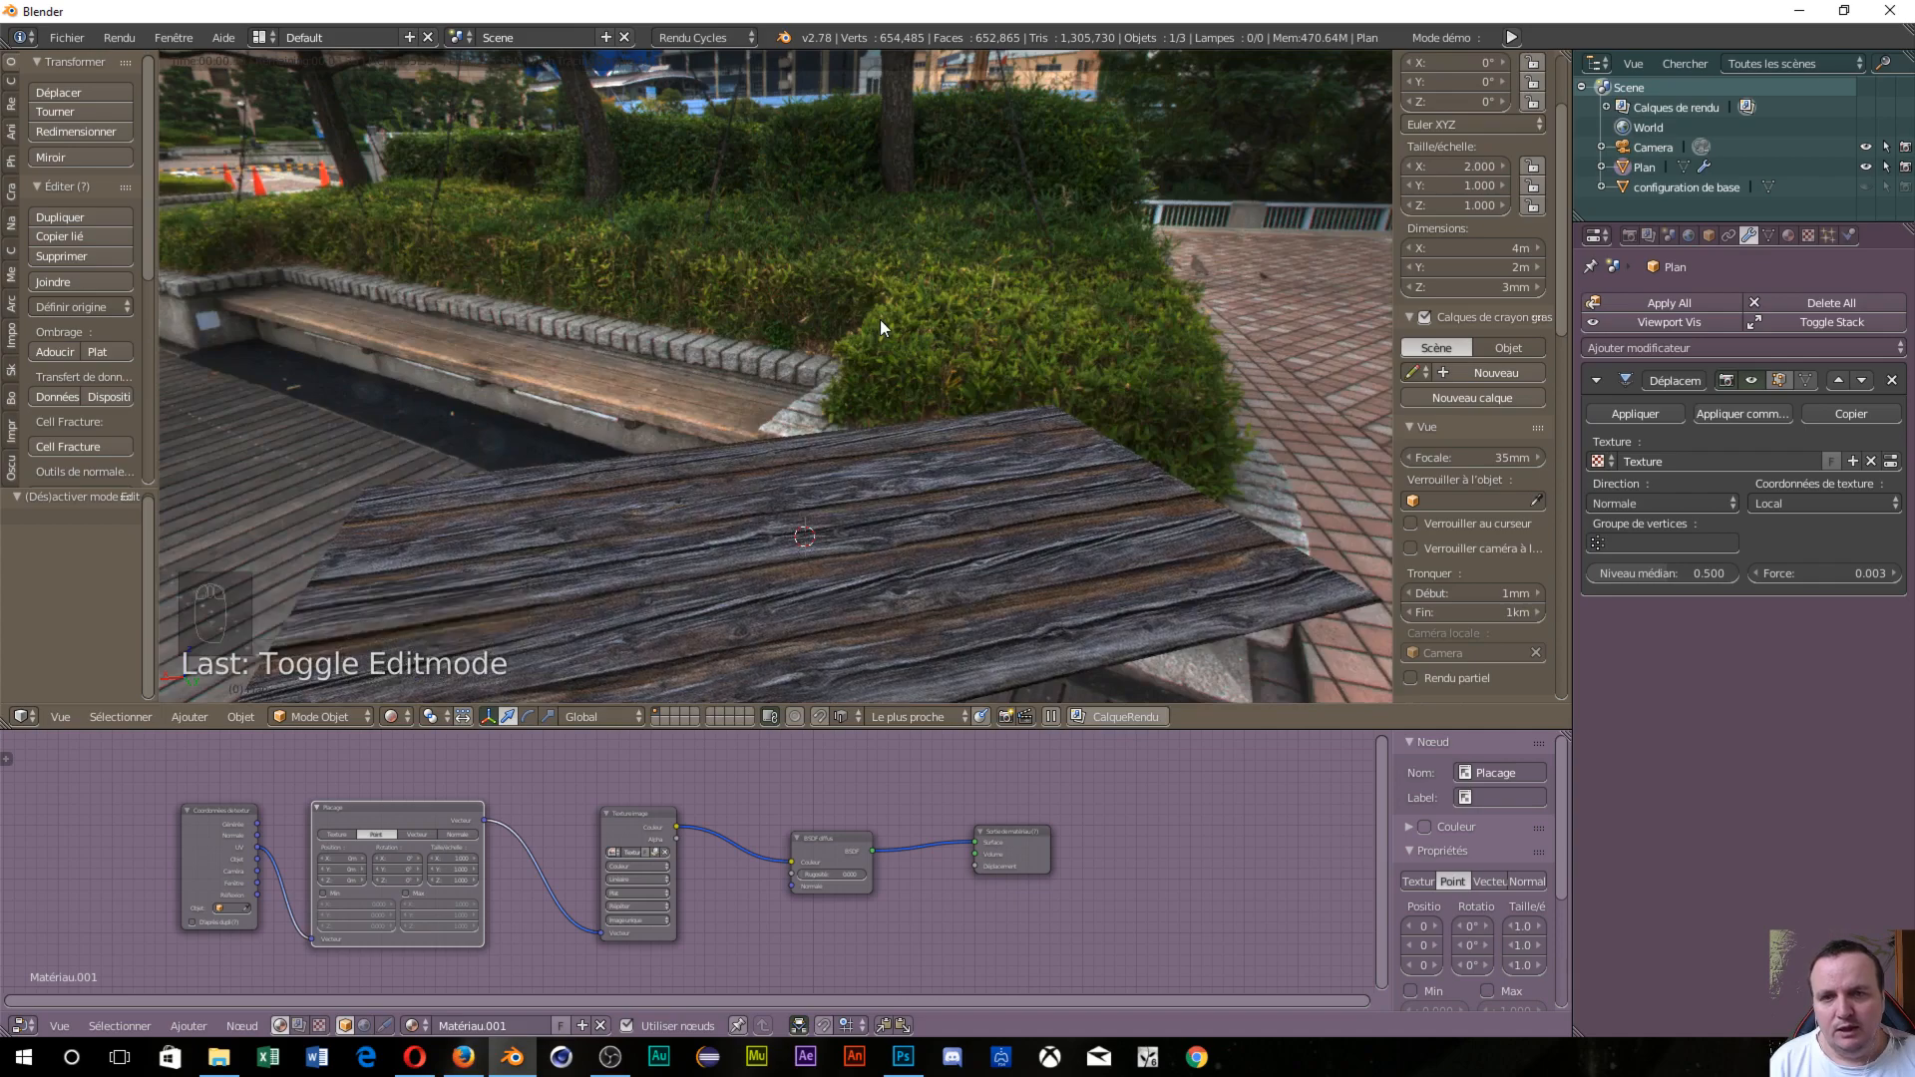
middle_click_drag(854, 391, 1056, 565)
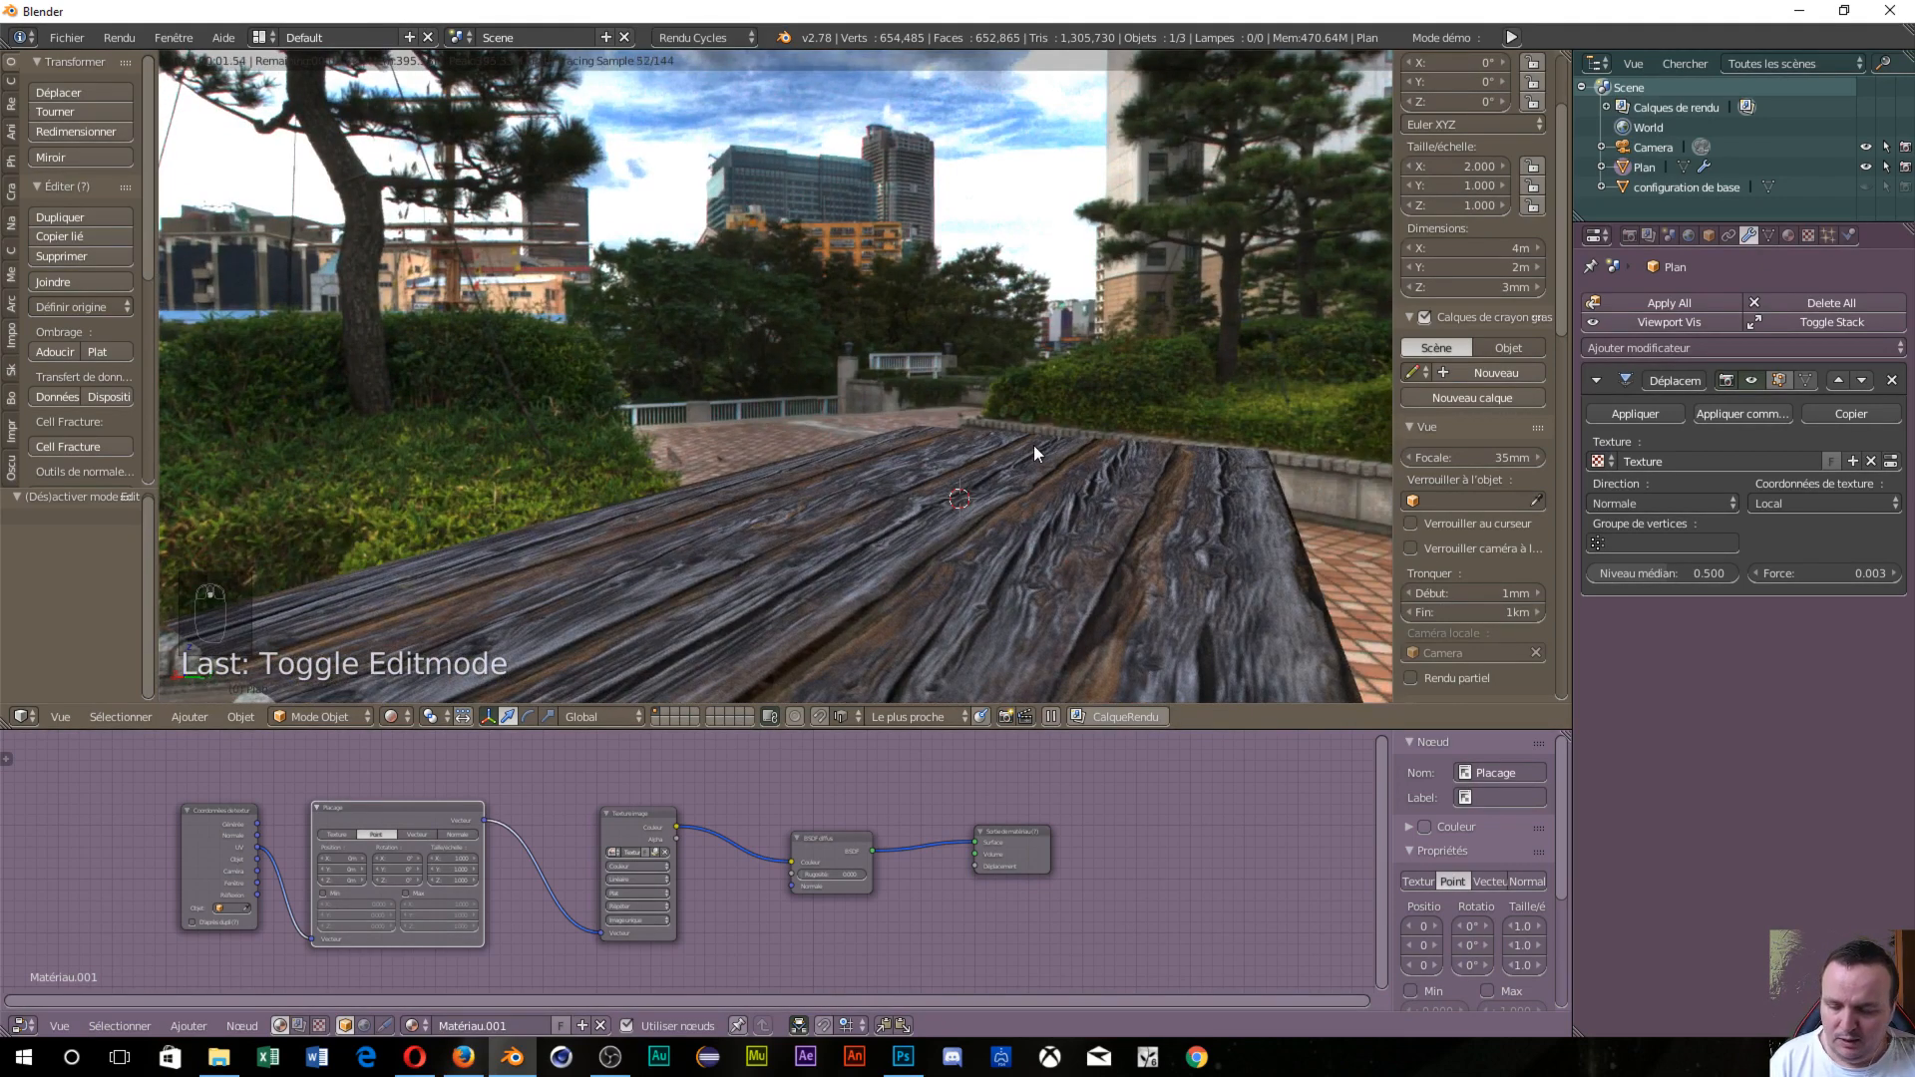
key("shift+z")
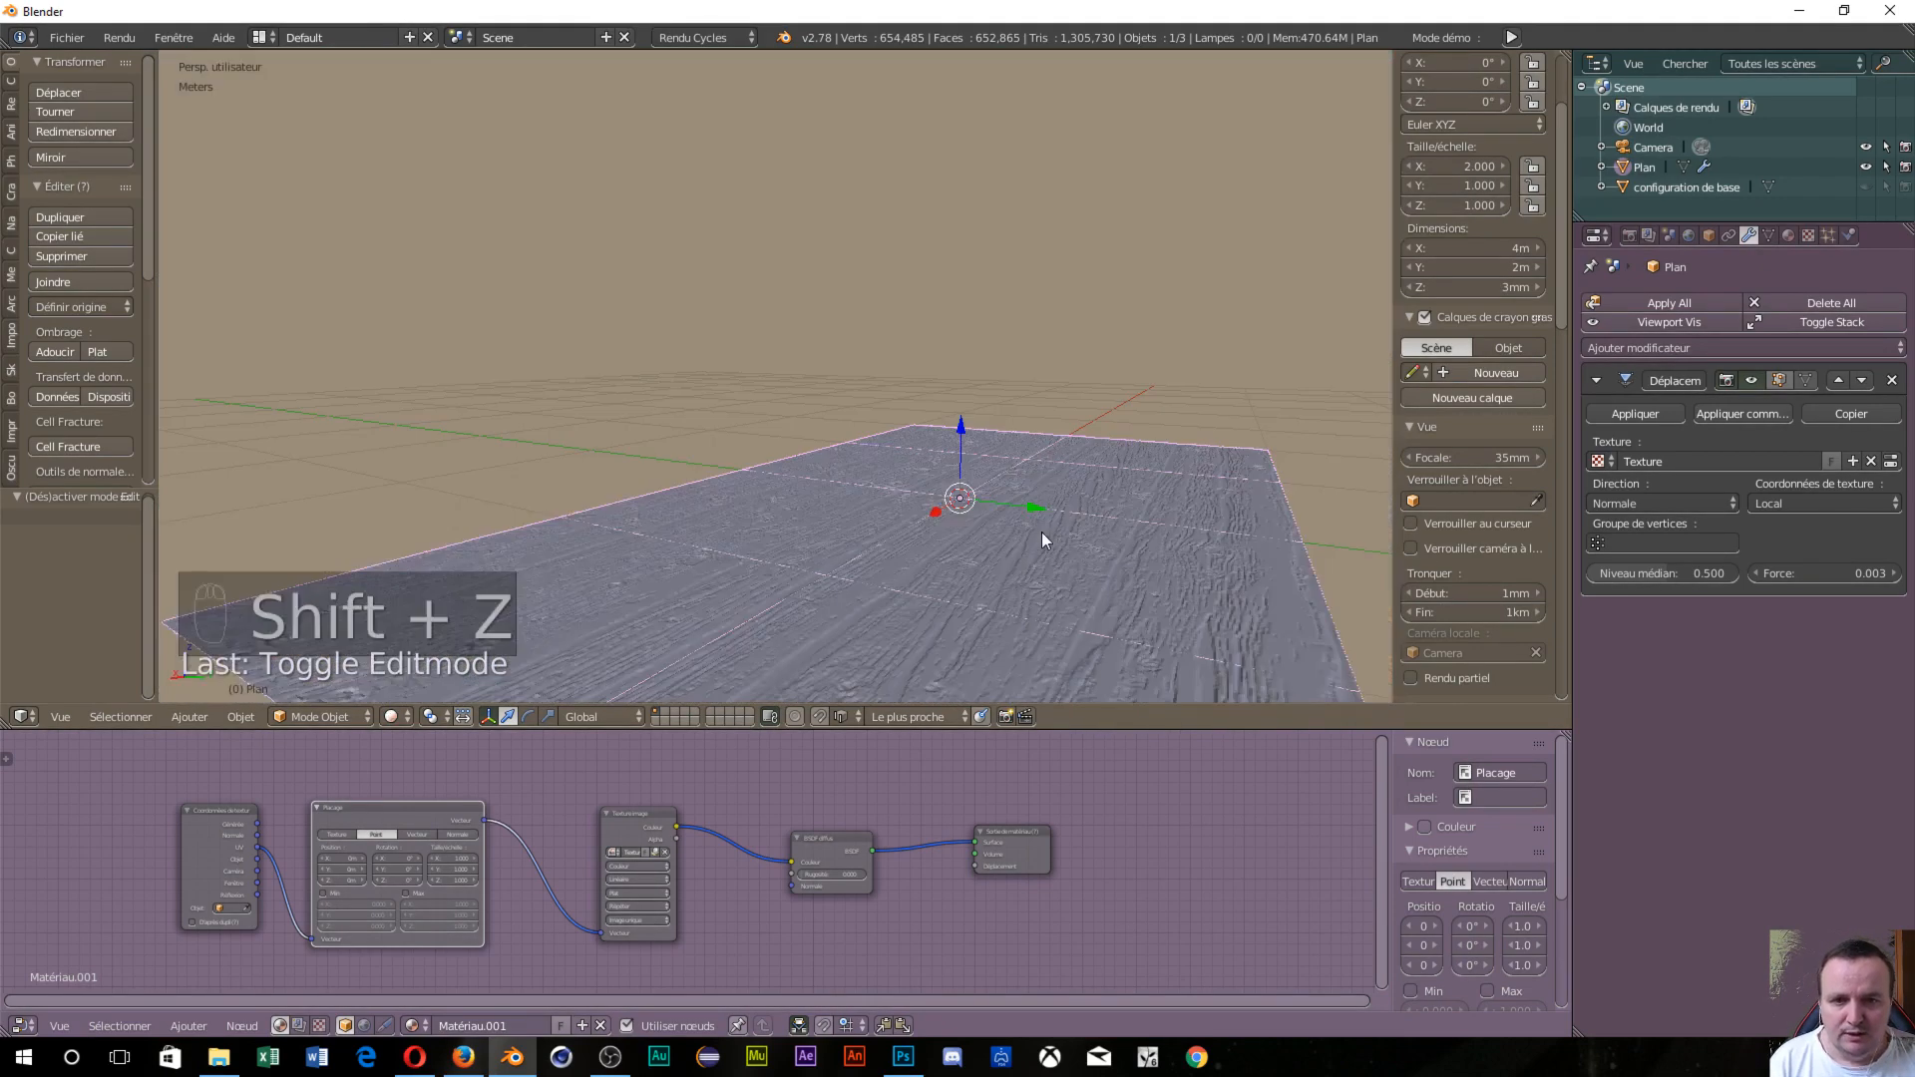
key("shift+z")
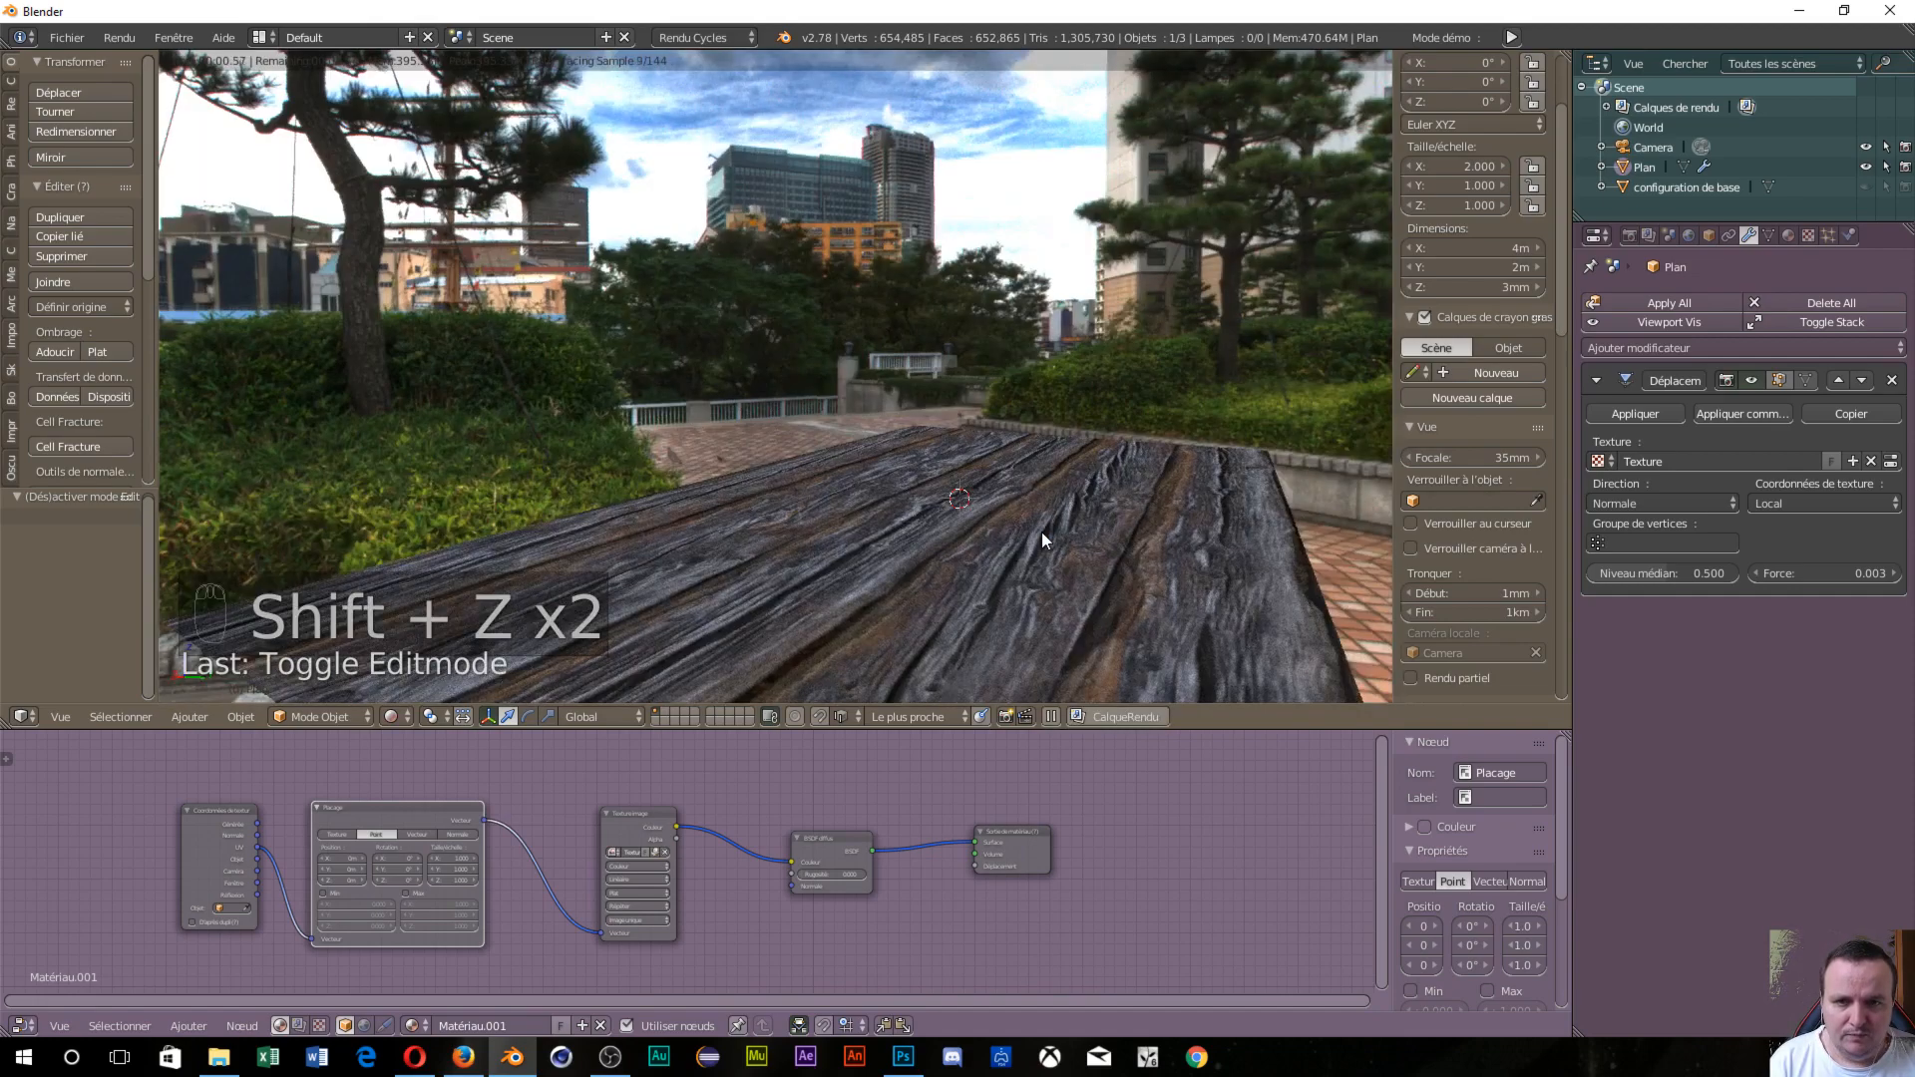
key("shift+z")
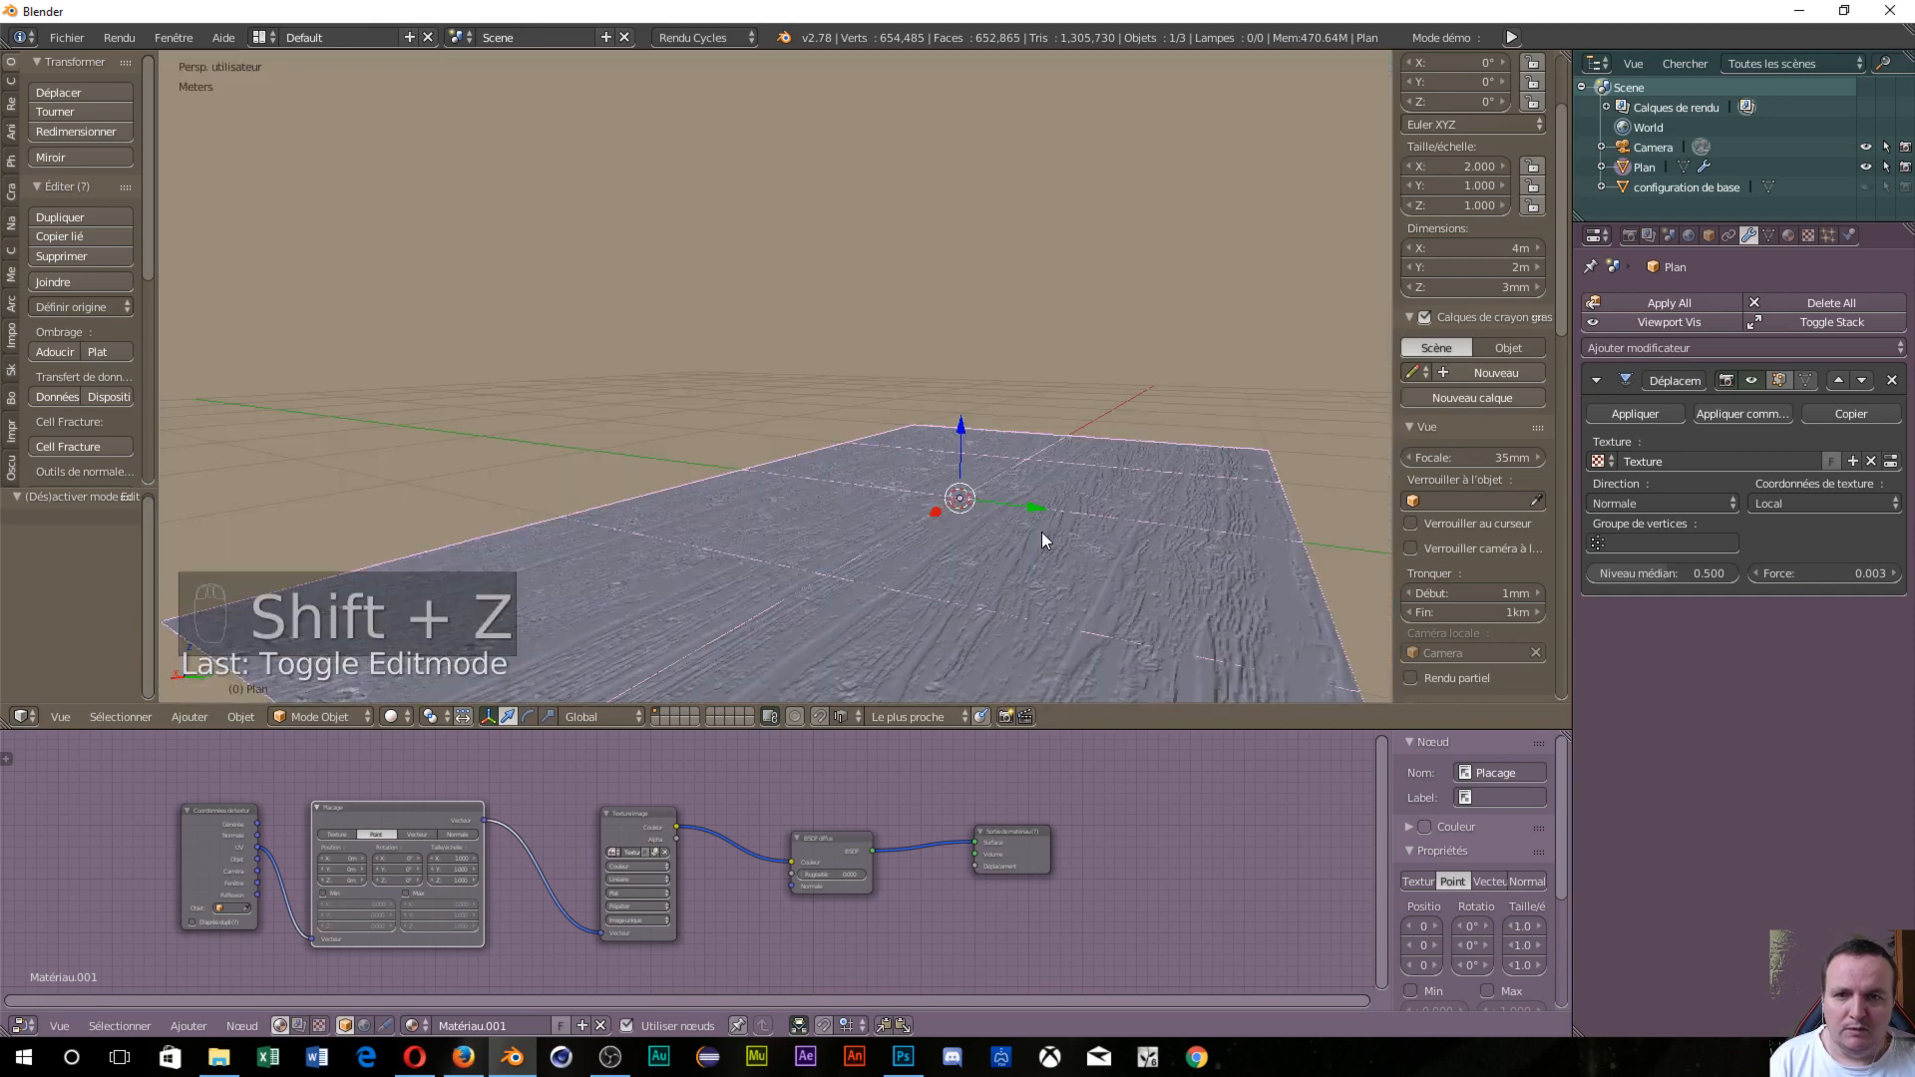
scroll(1041, 531, "down", 1)
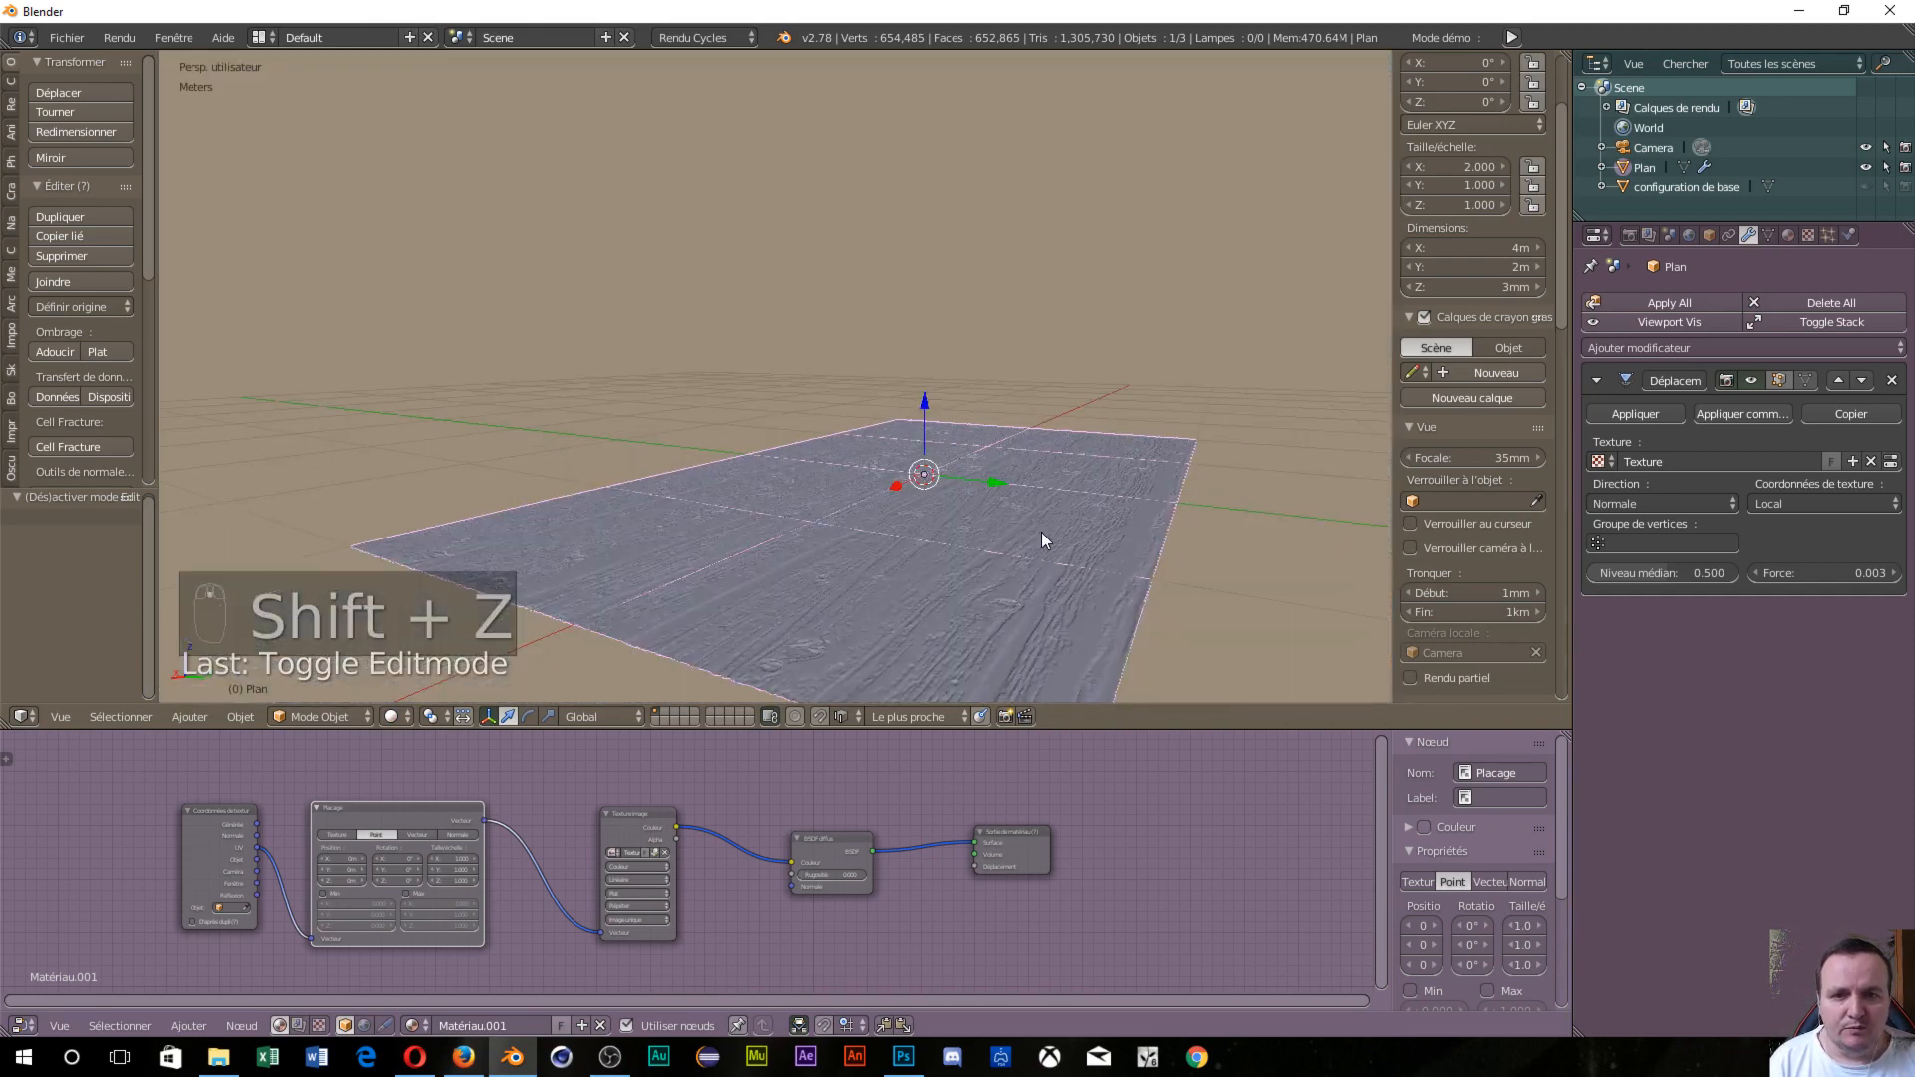
middle_click_drag(1041, 530, 1135, 525)
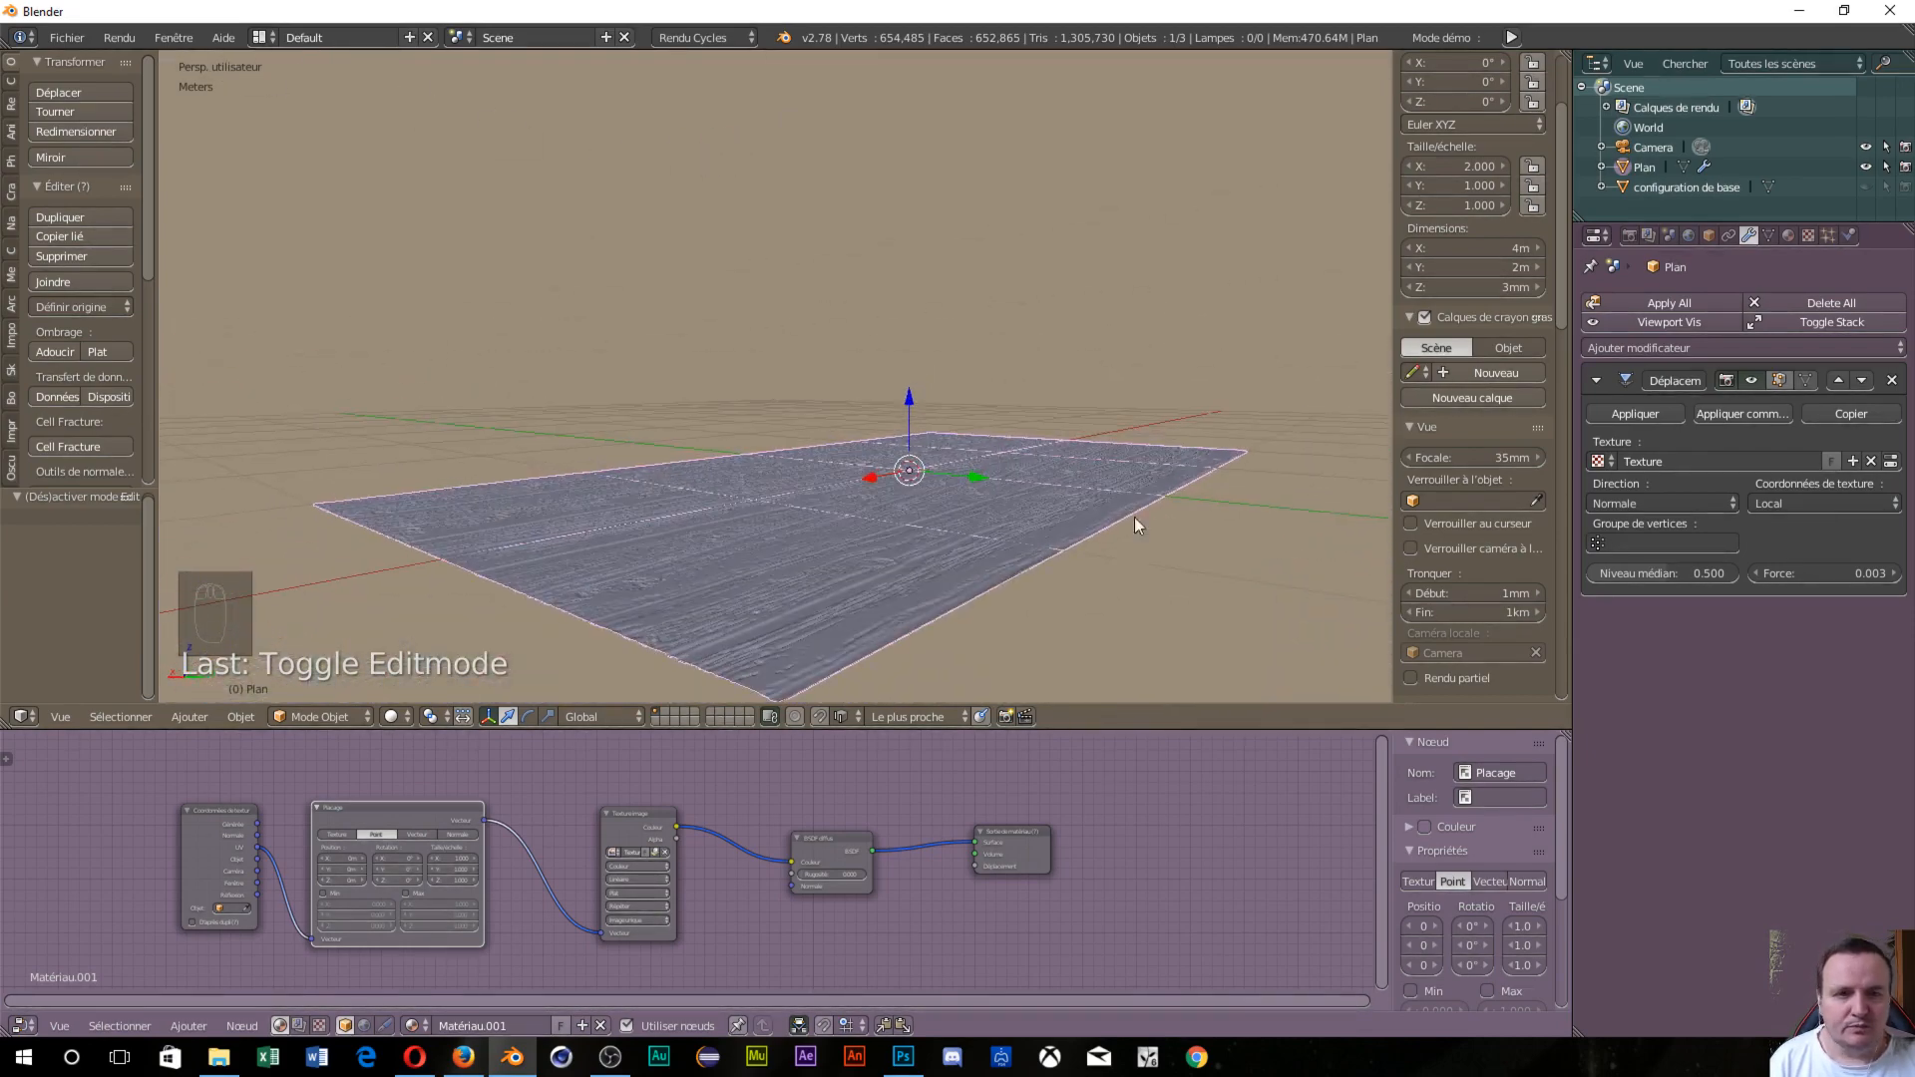
Remove the Environment Texture from the world Color and the Math link from Strength.
left_click(1689, 236)
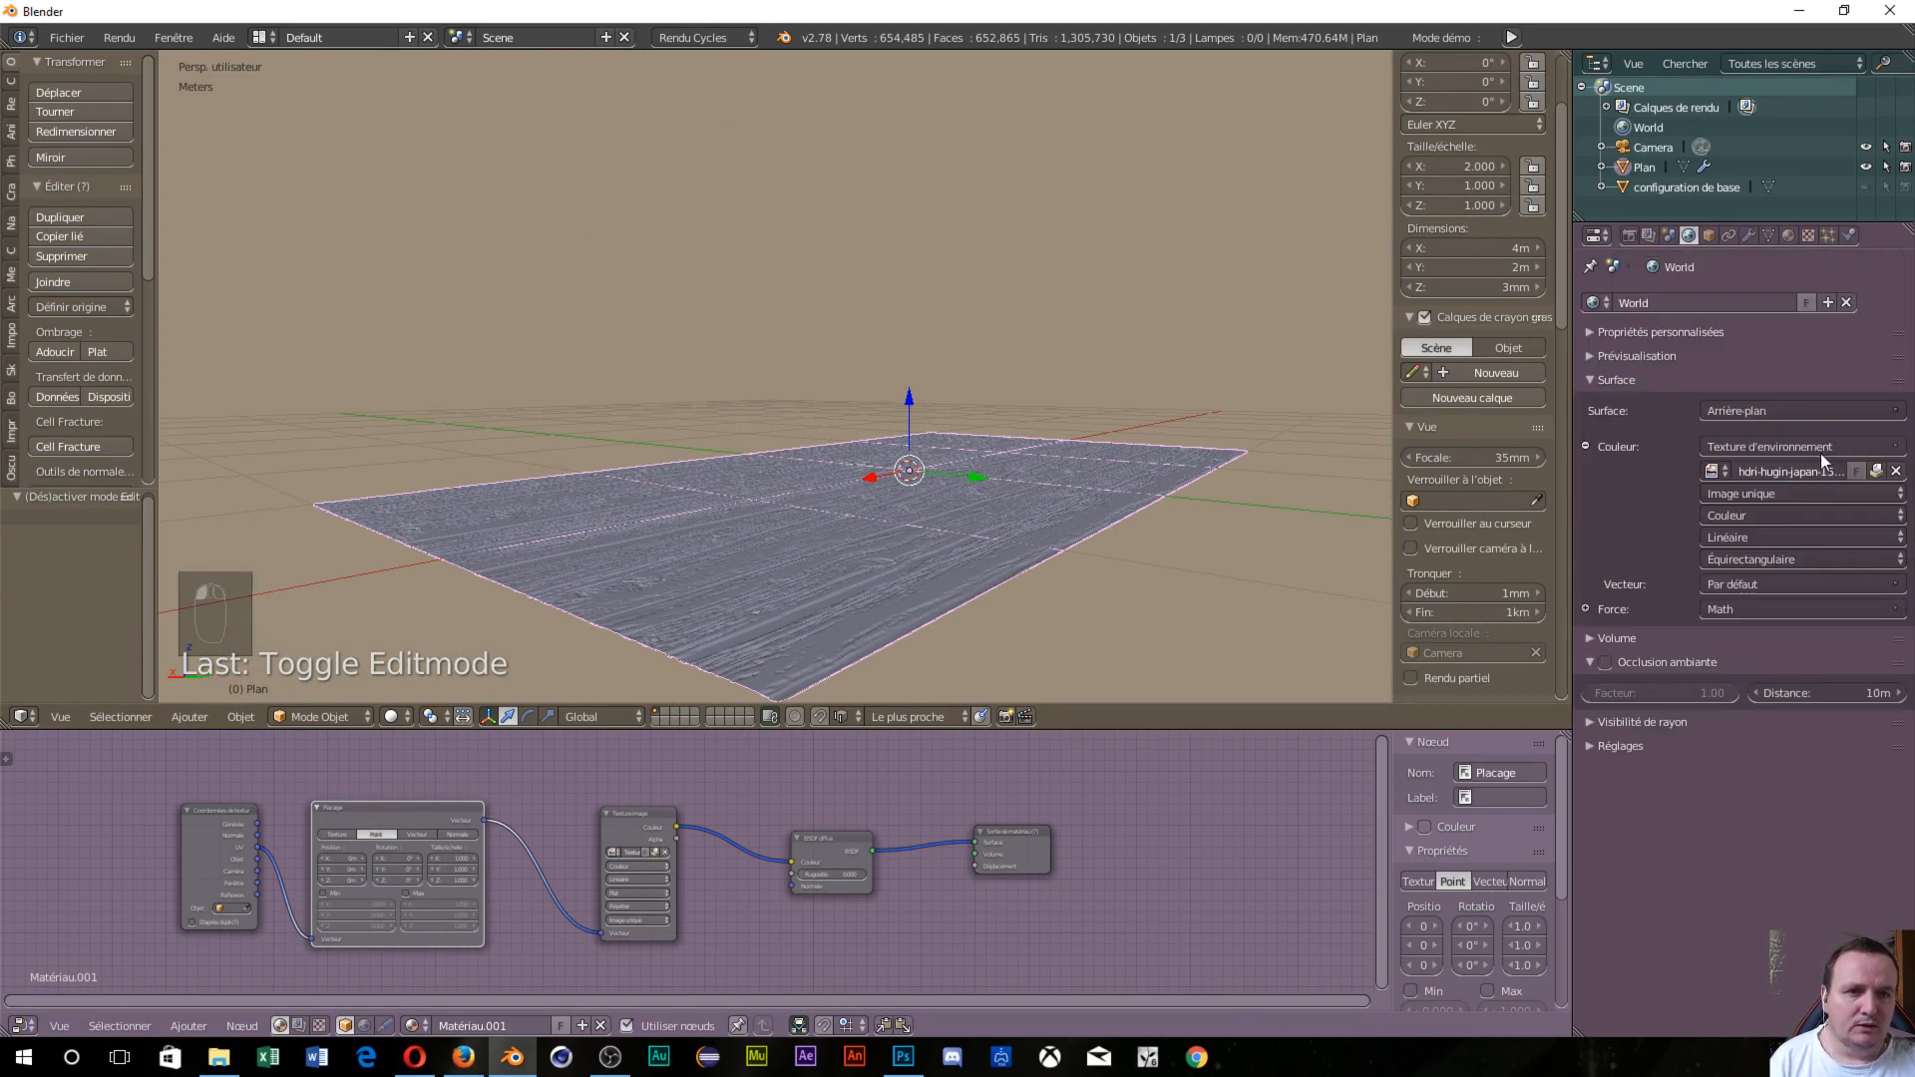
left_click(1810, 448)
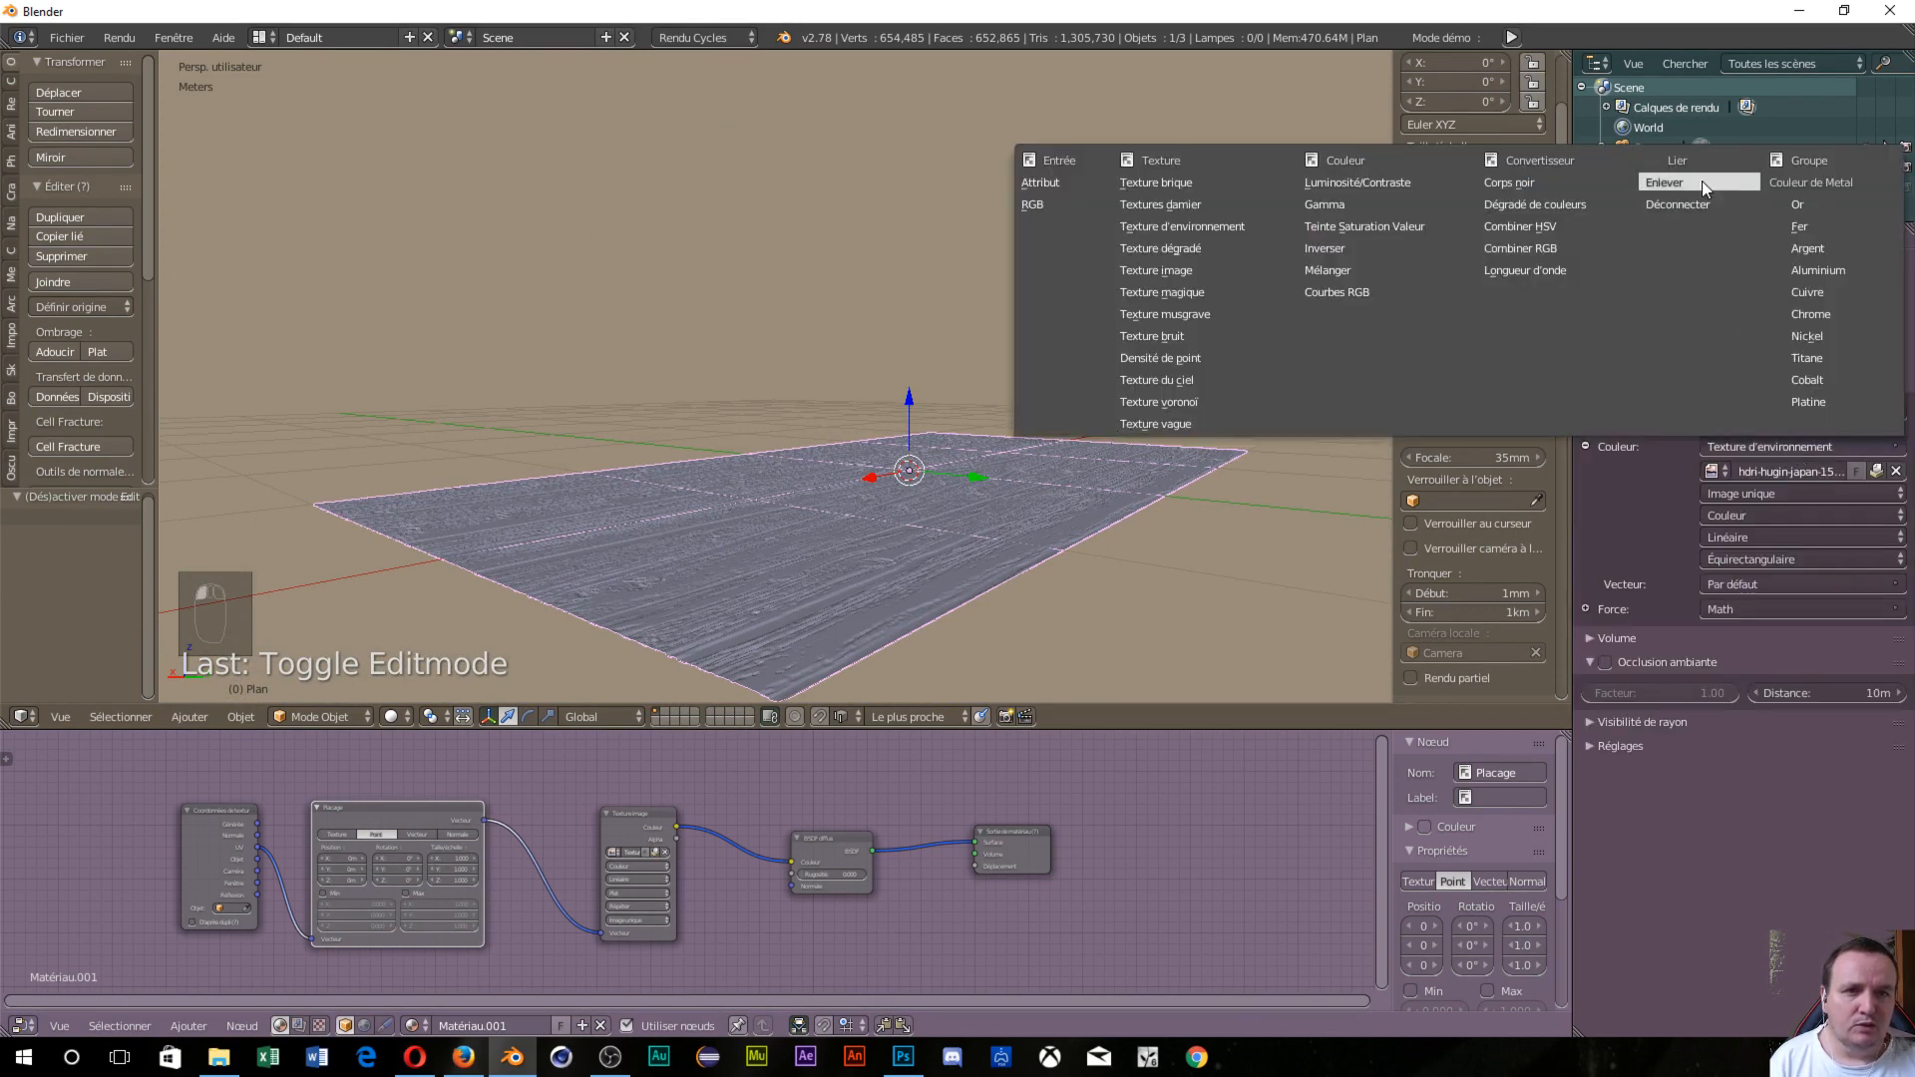
left_click(1701, 181)
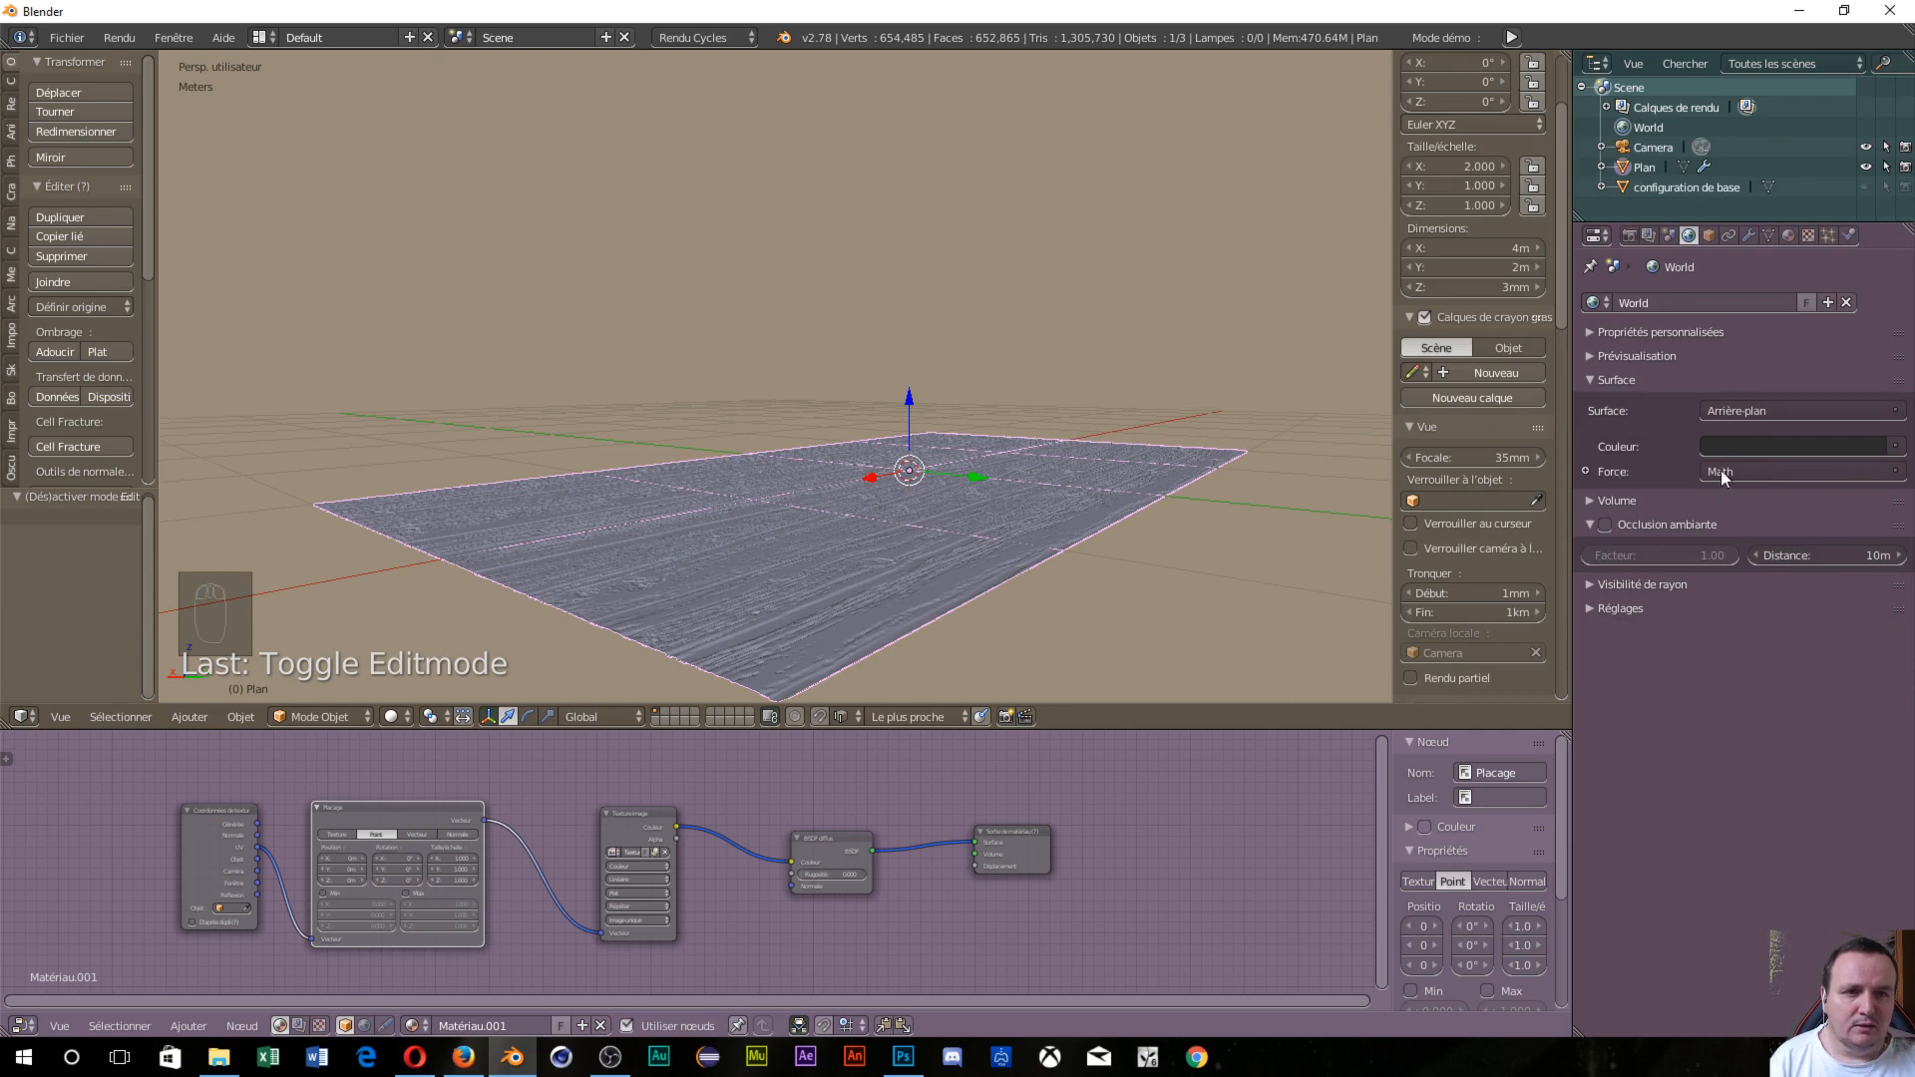
left_click(1723, 475)
left_click(1631, 517)
Set the world background colour to black and check the dark rendered preview.
left_click(1763, 445)
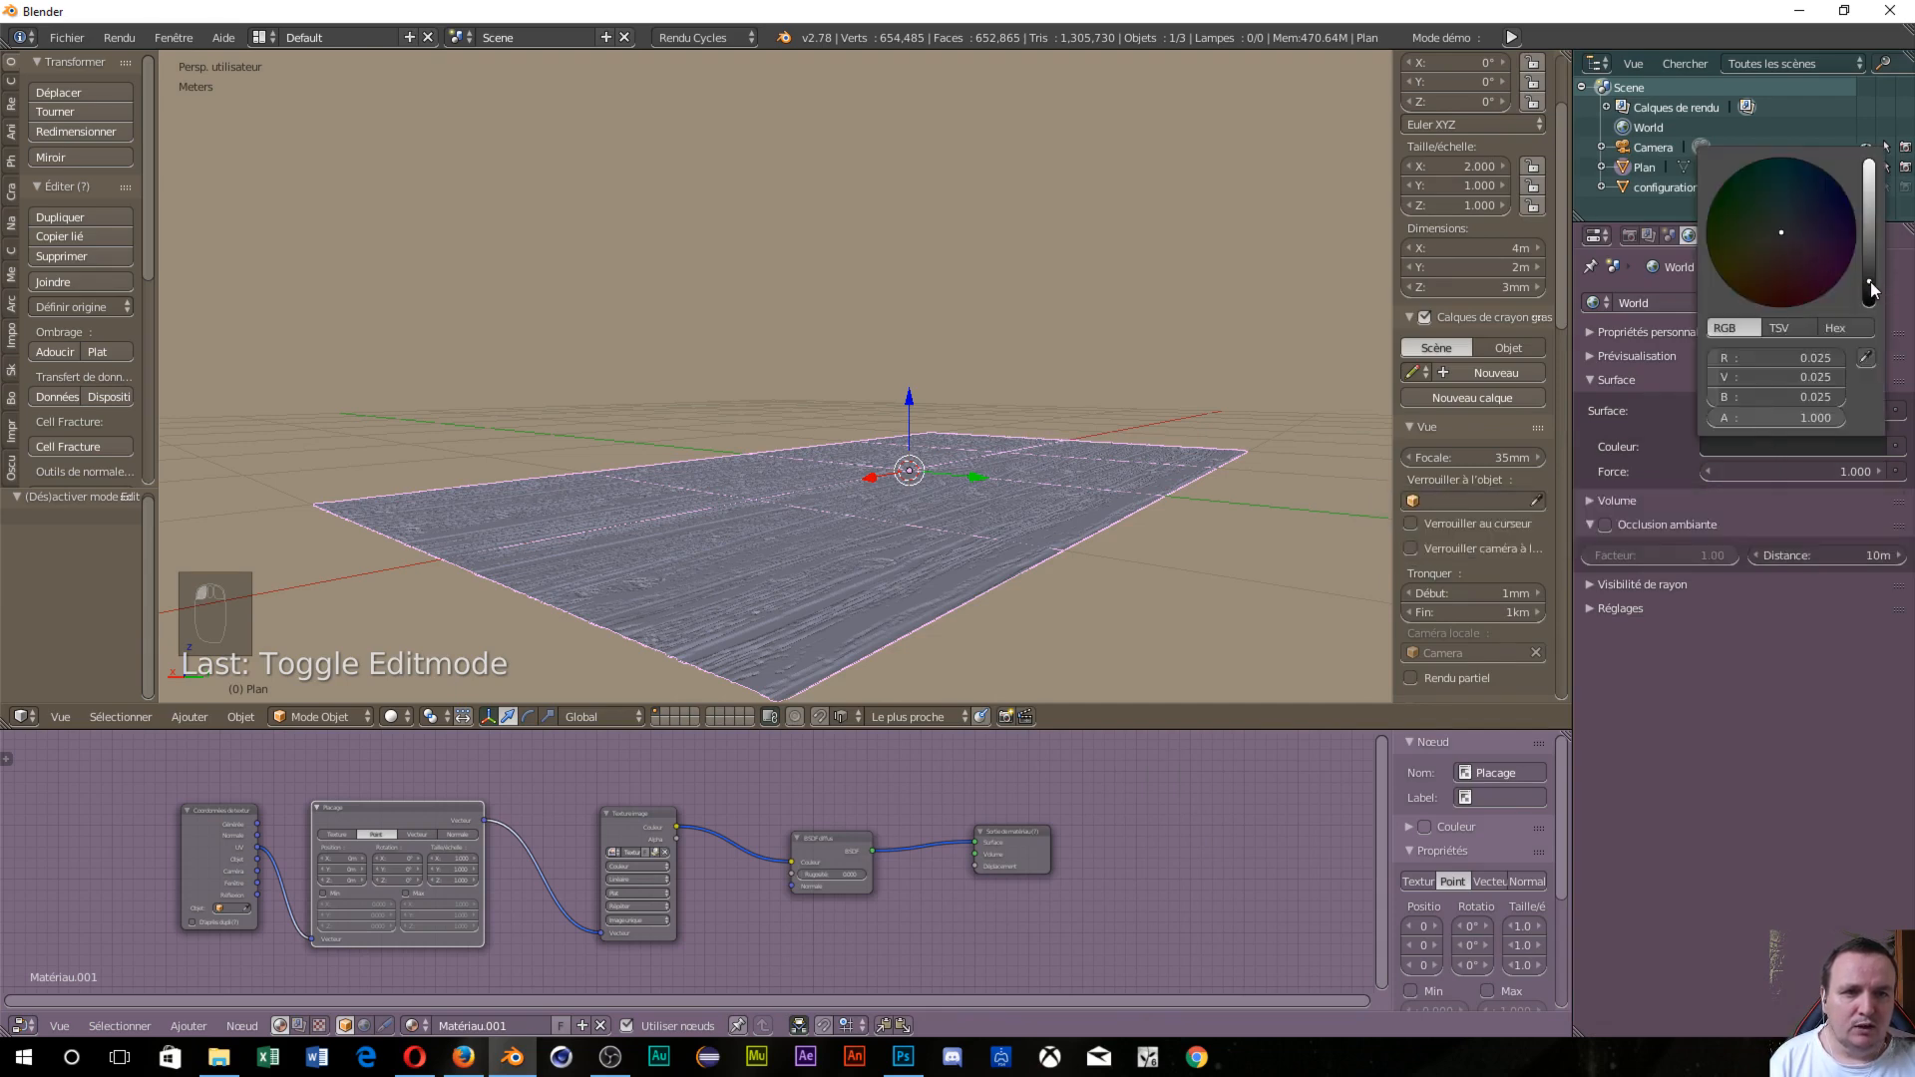
left_click_drag(1871, 289, 1871, 305)
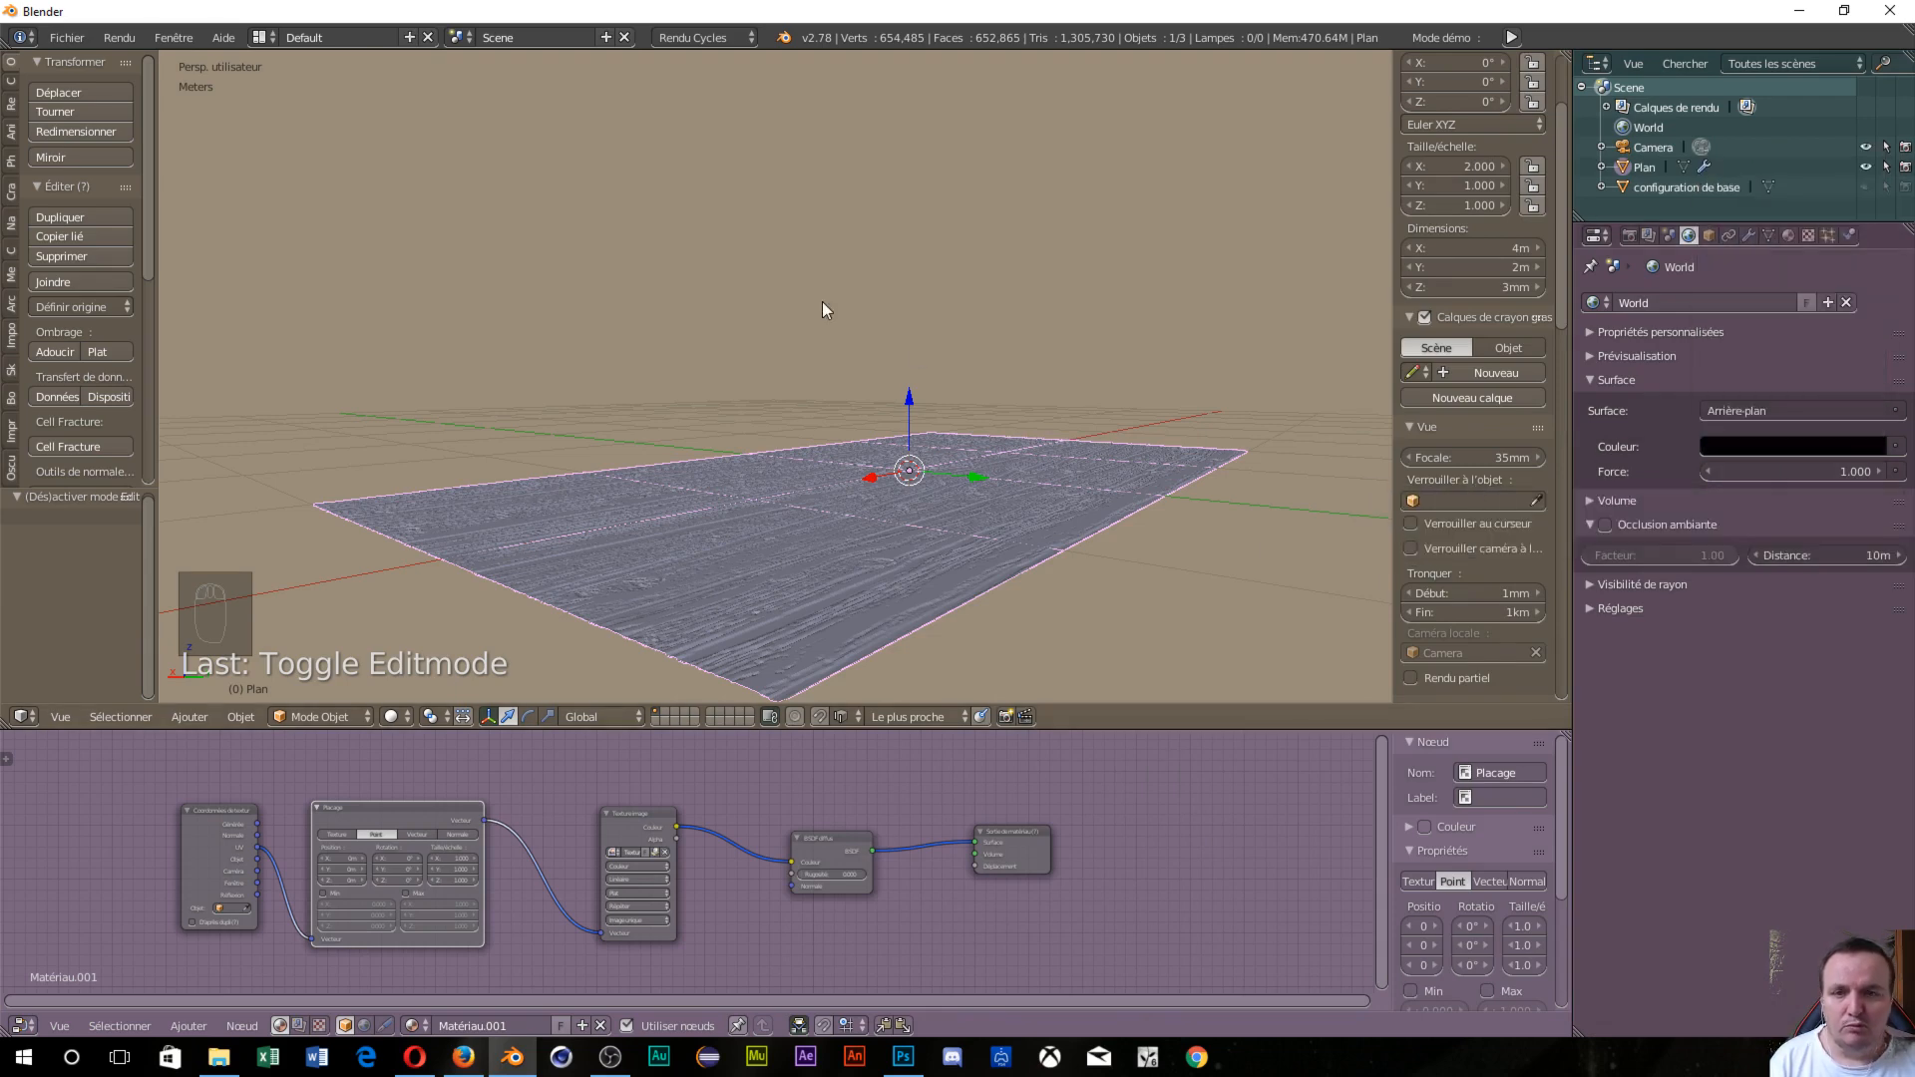
key("shift+z")
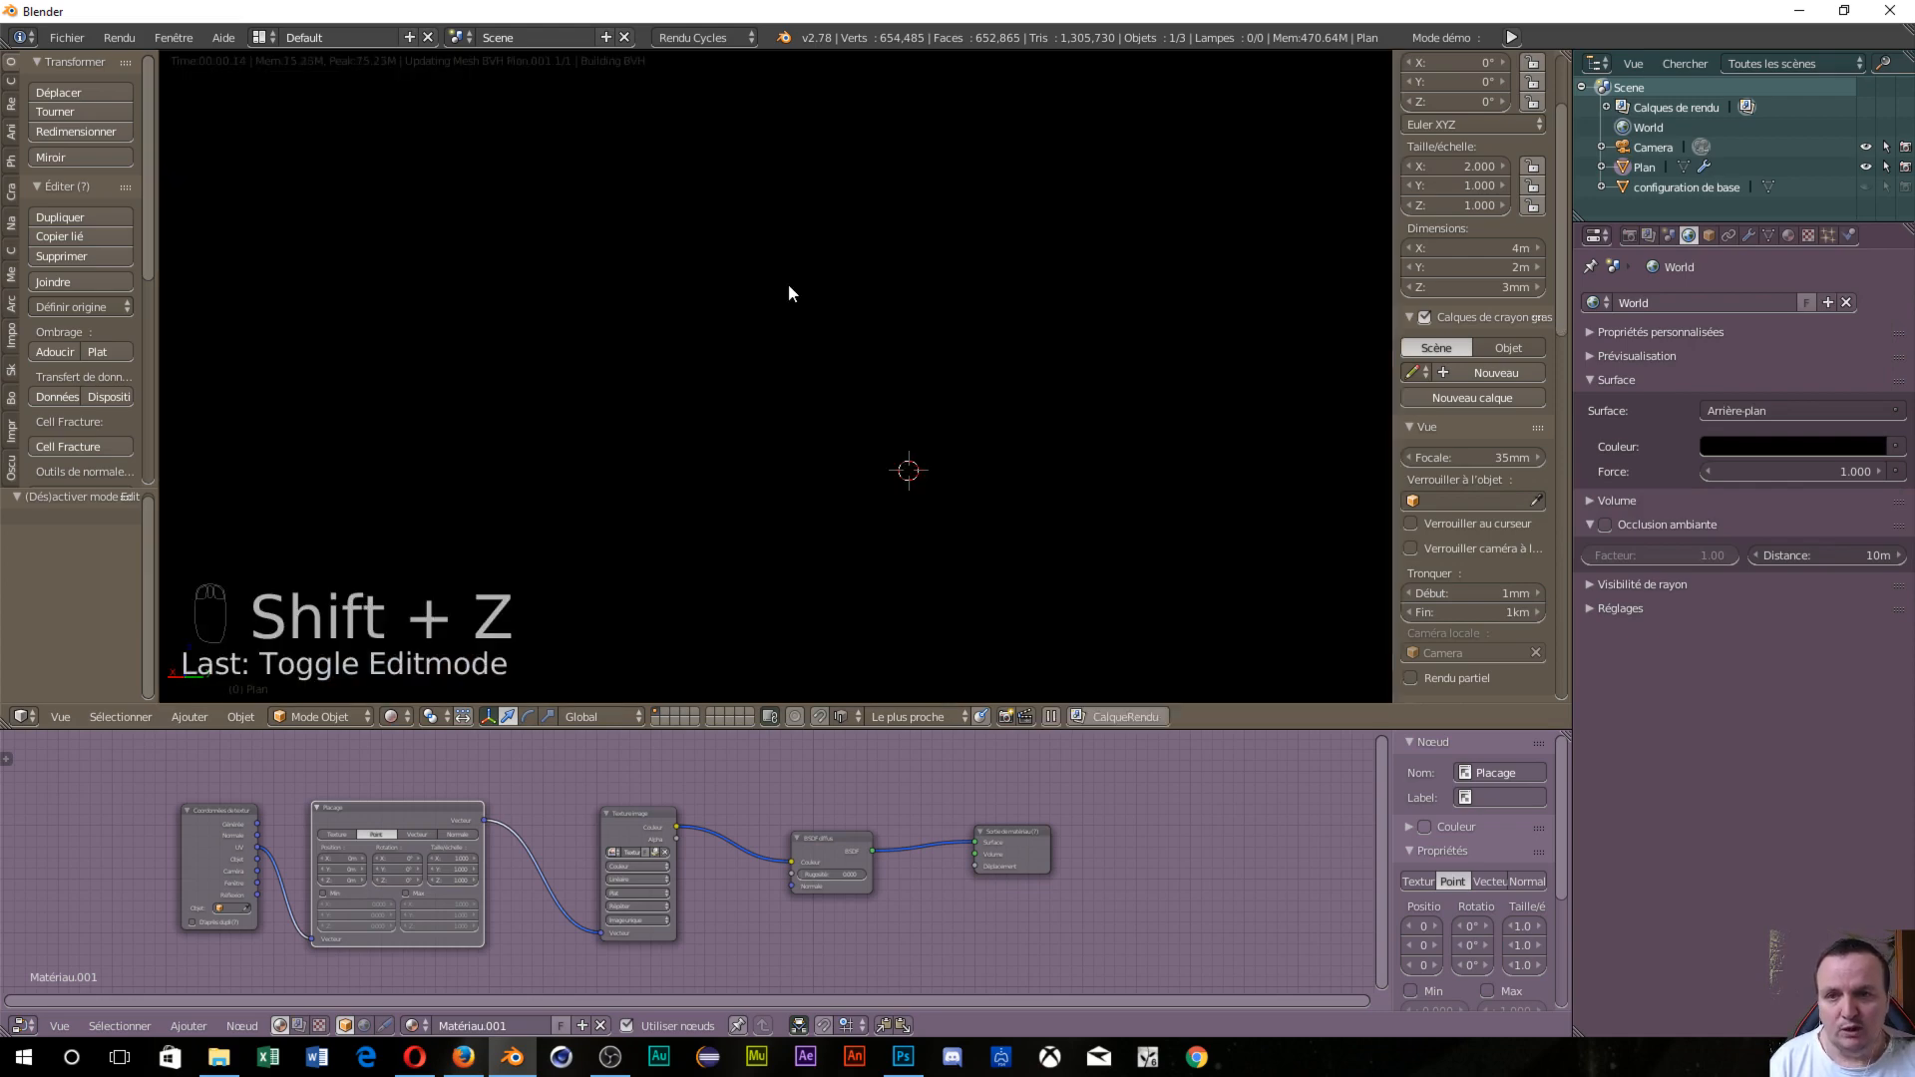
key("shift+z")
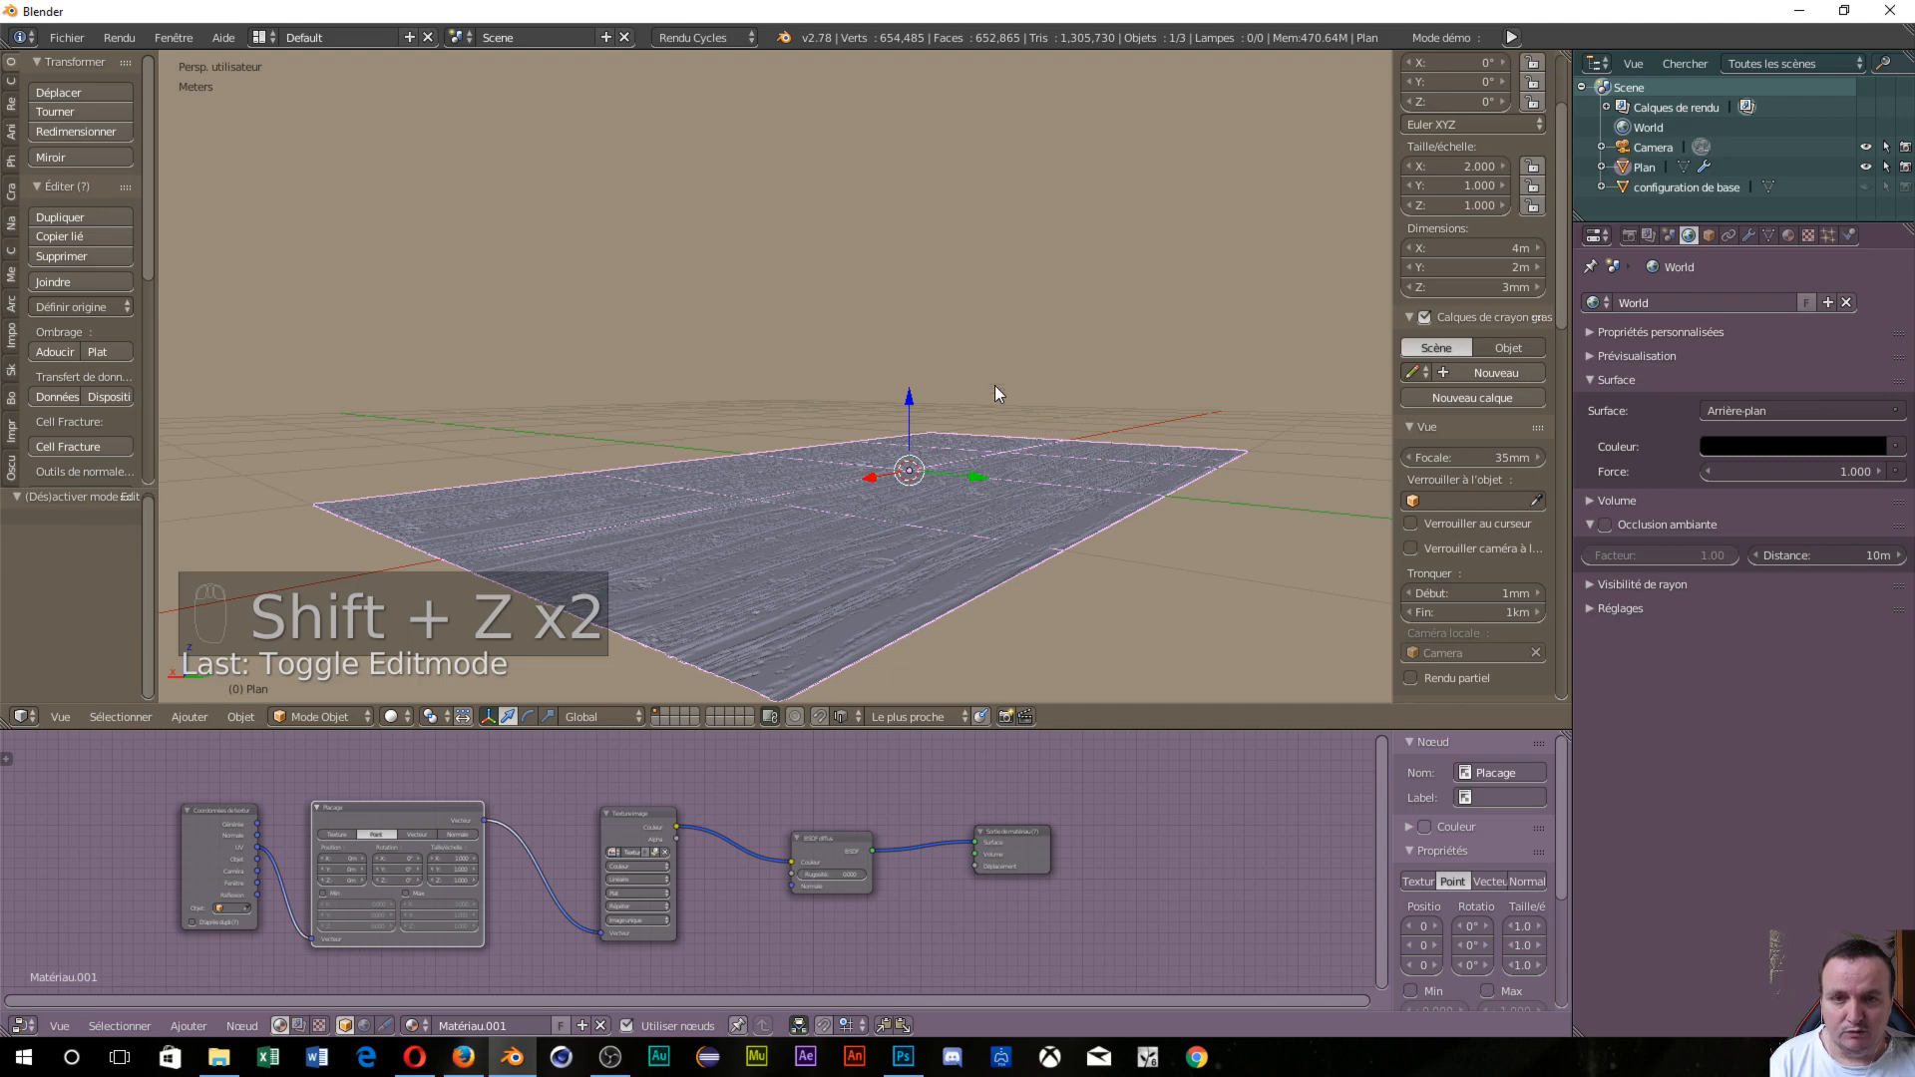
key("shift+a")
mouse_move(969, 407)
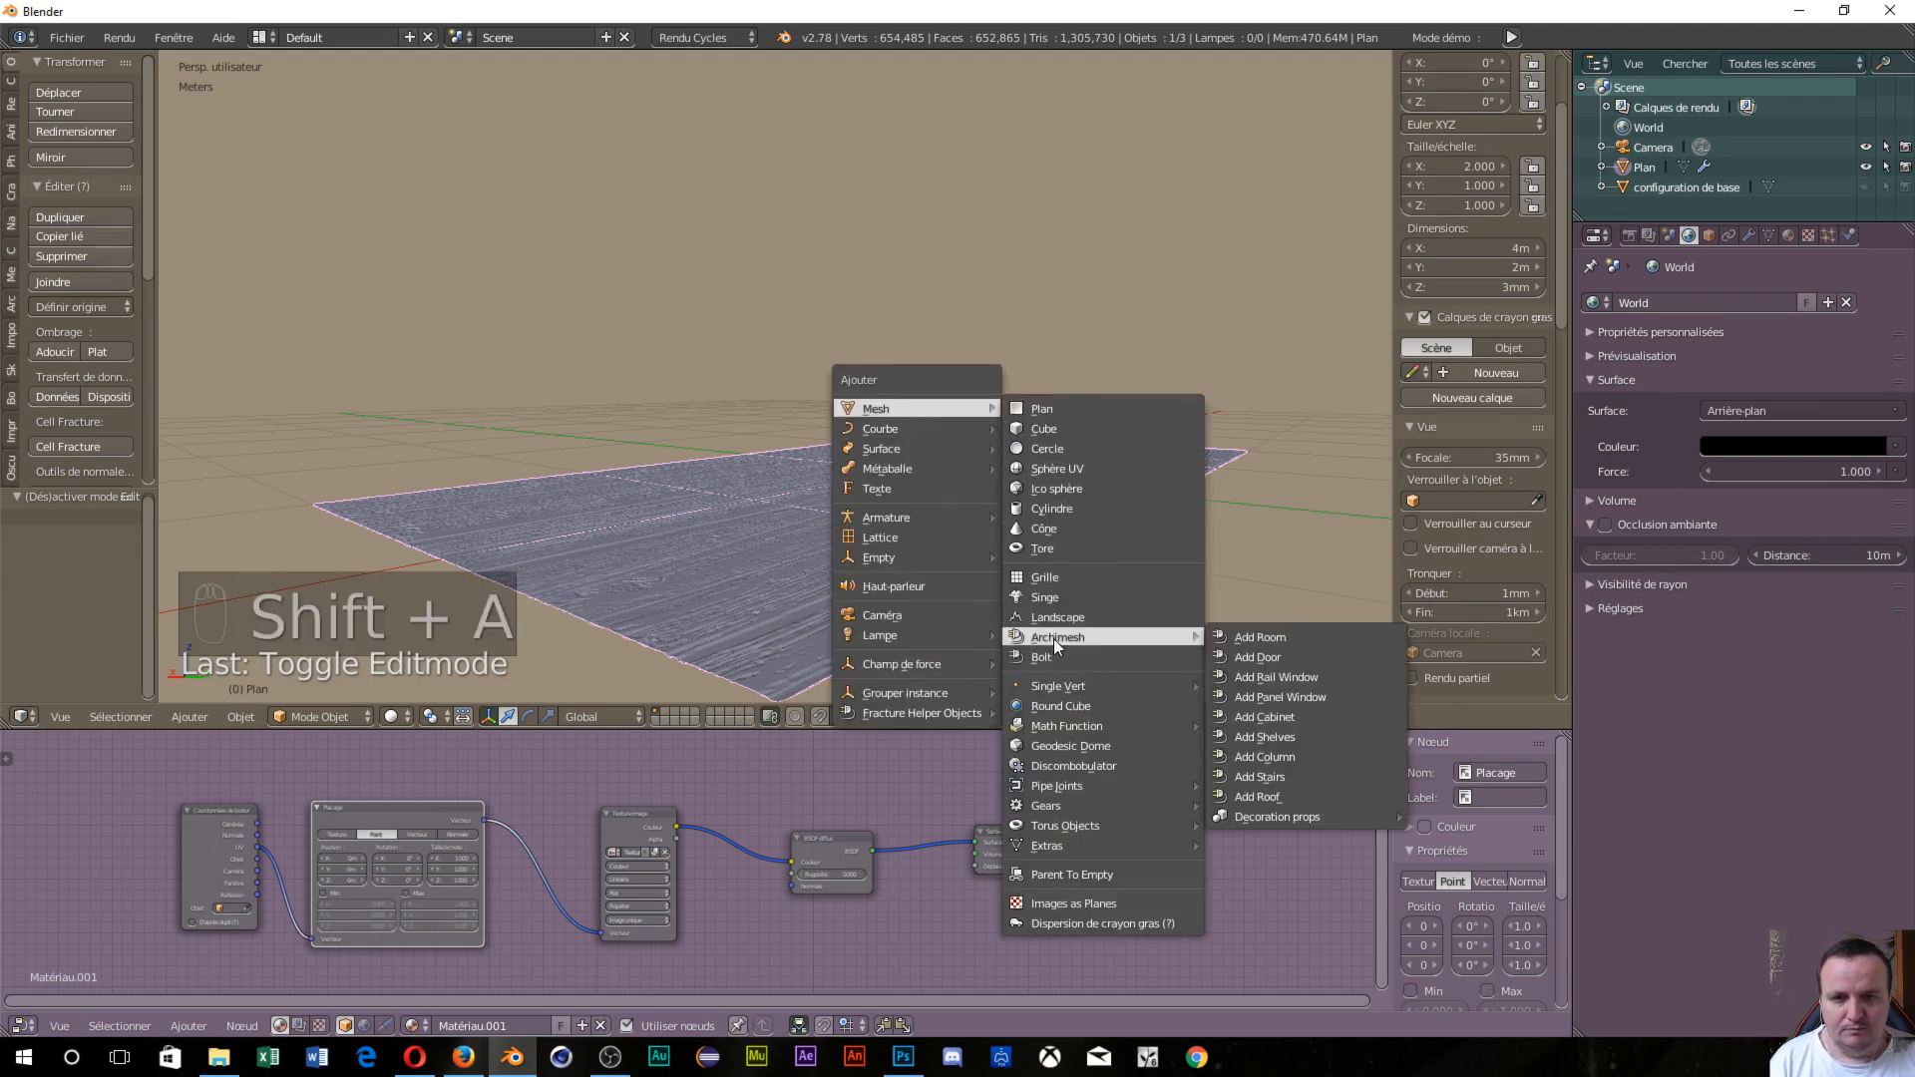
Add a UV sphere, scale it to 0.161, and place it just above the floor.
left_click(1059, 467)
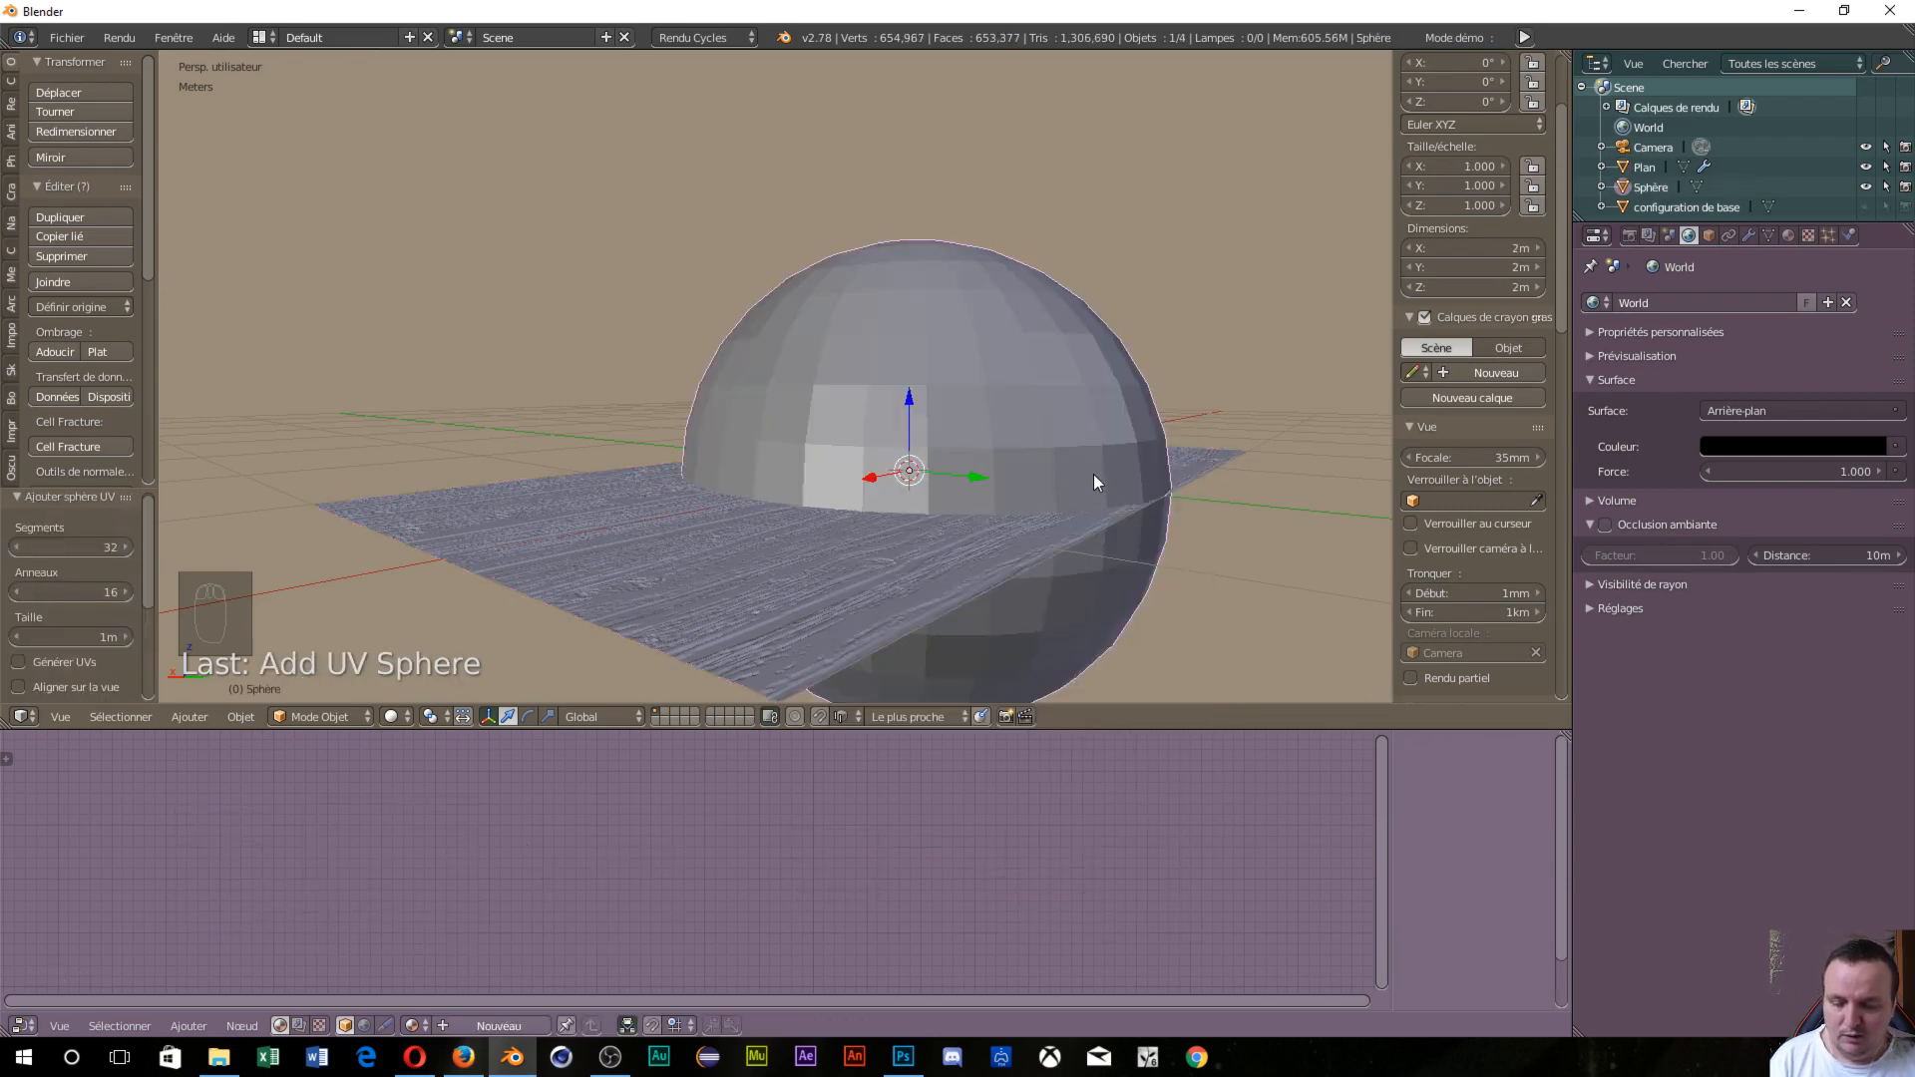
key("s")
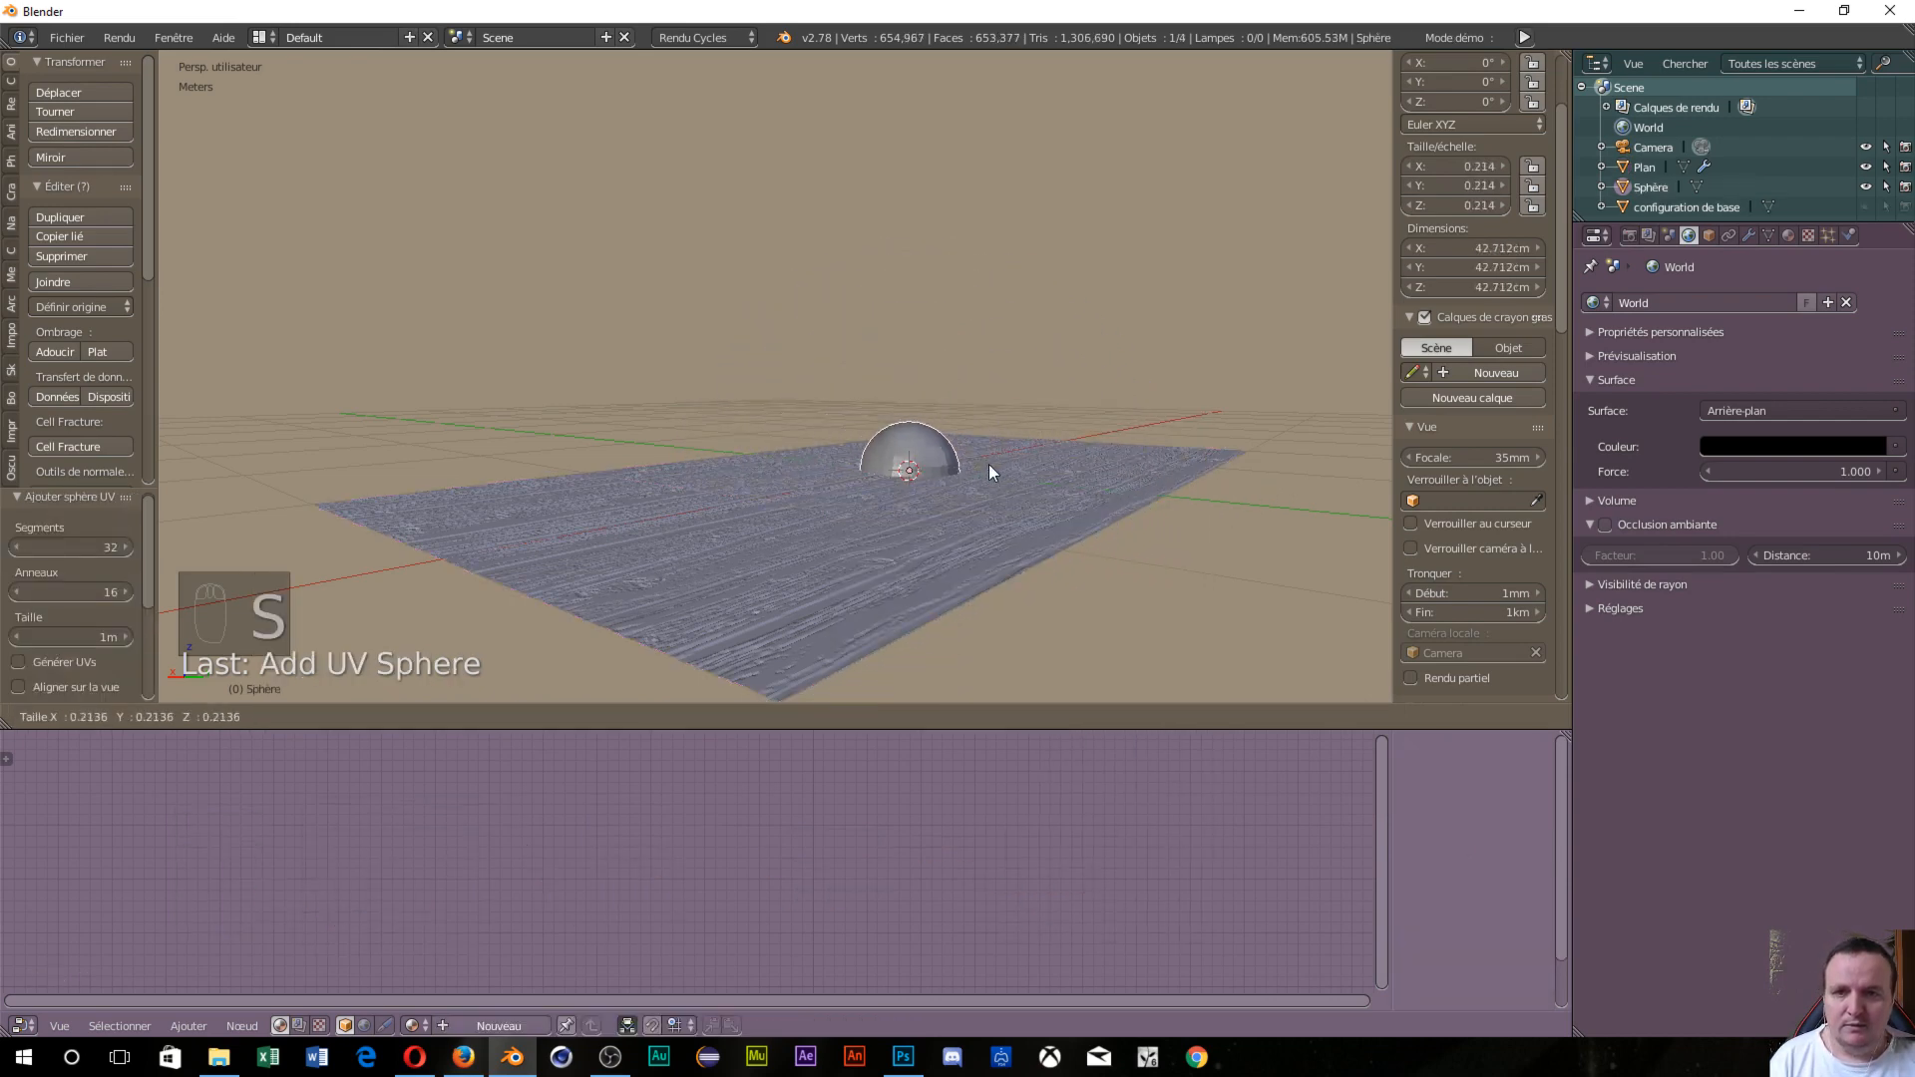
left_click(985, 465)
left_click_drag(912, 391, 974, 401)
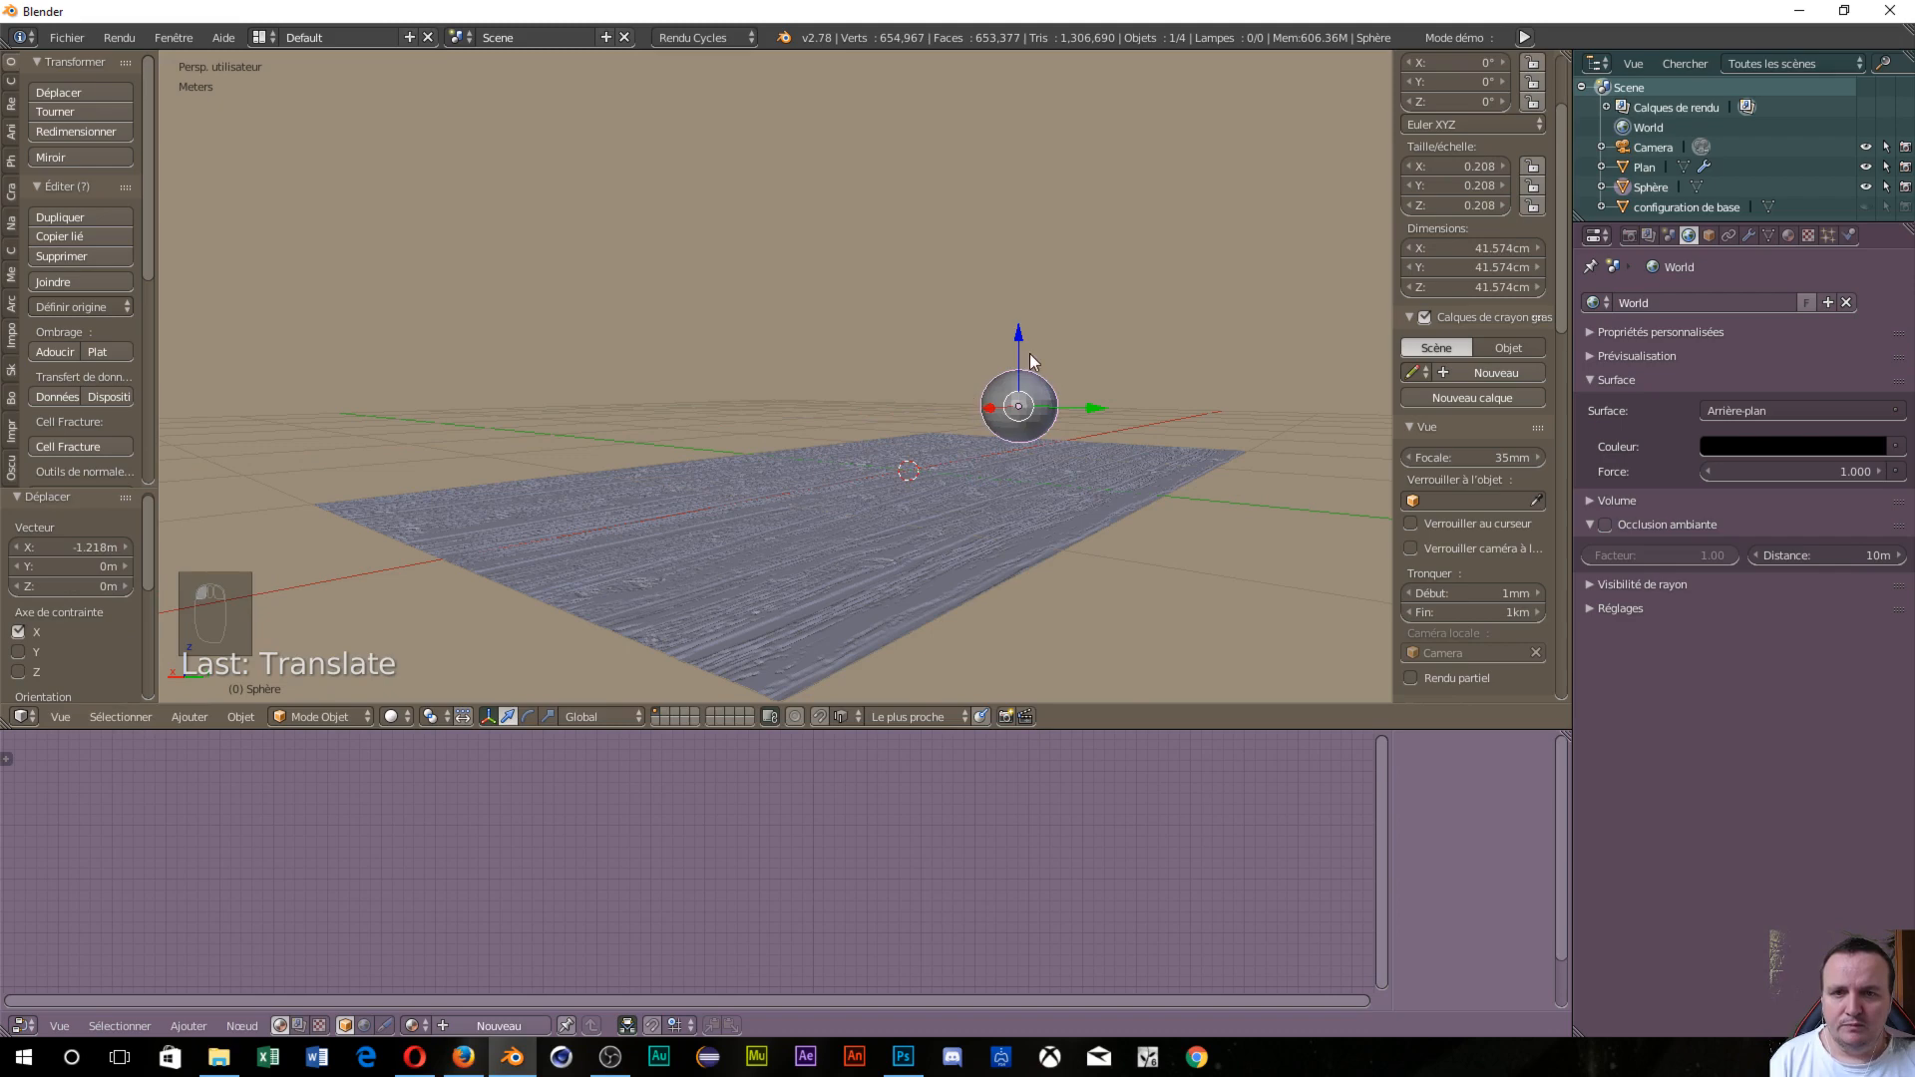
left_click_drag(1017, 326, 1019, 337)
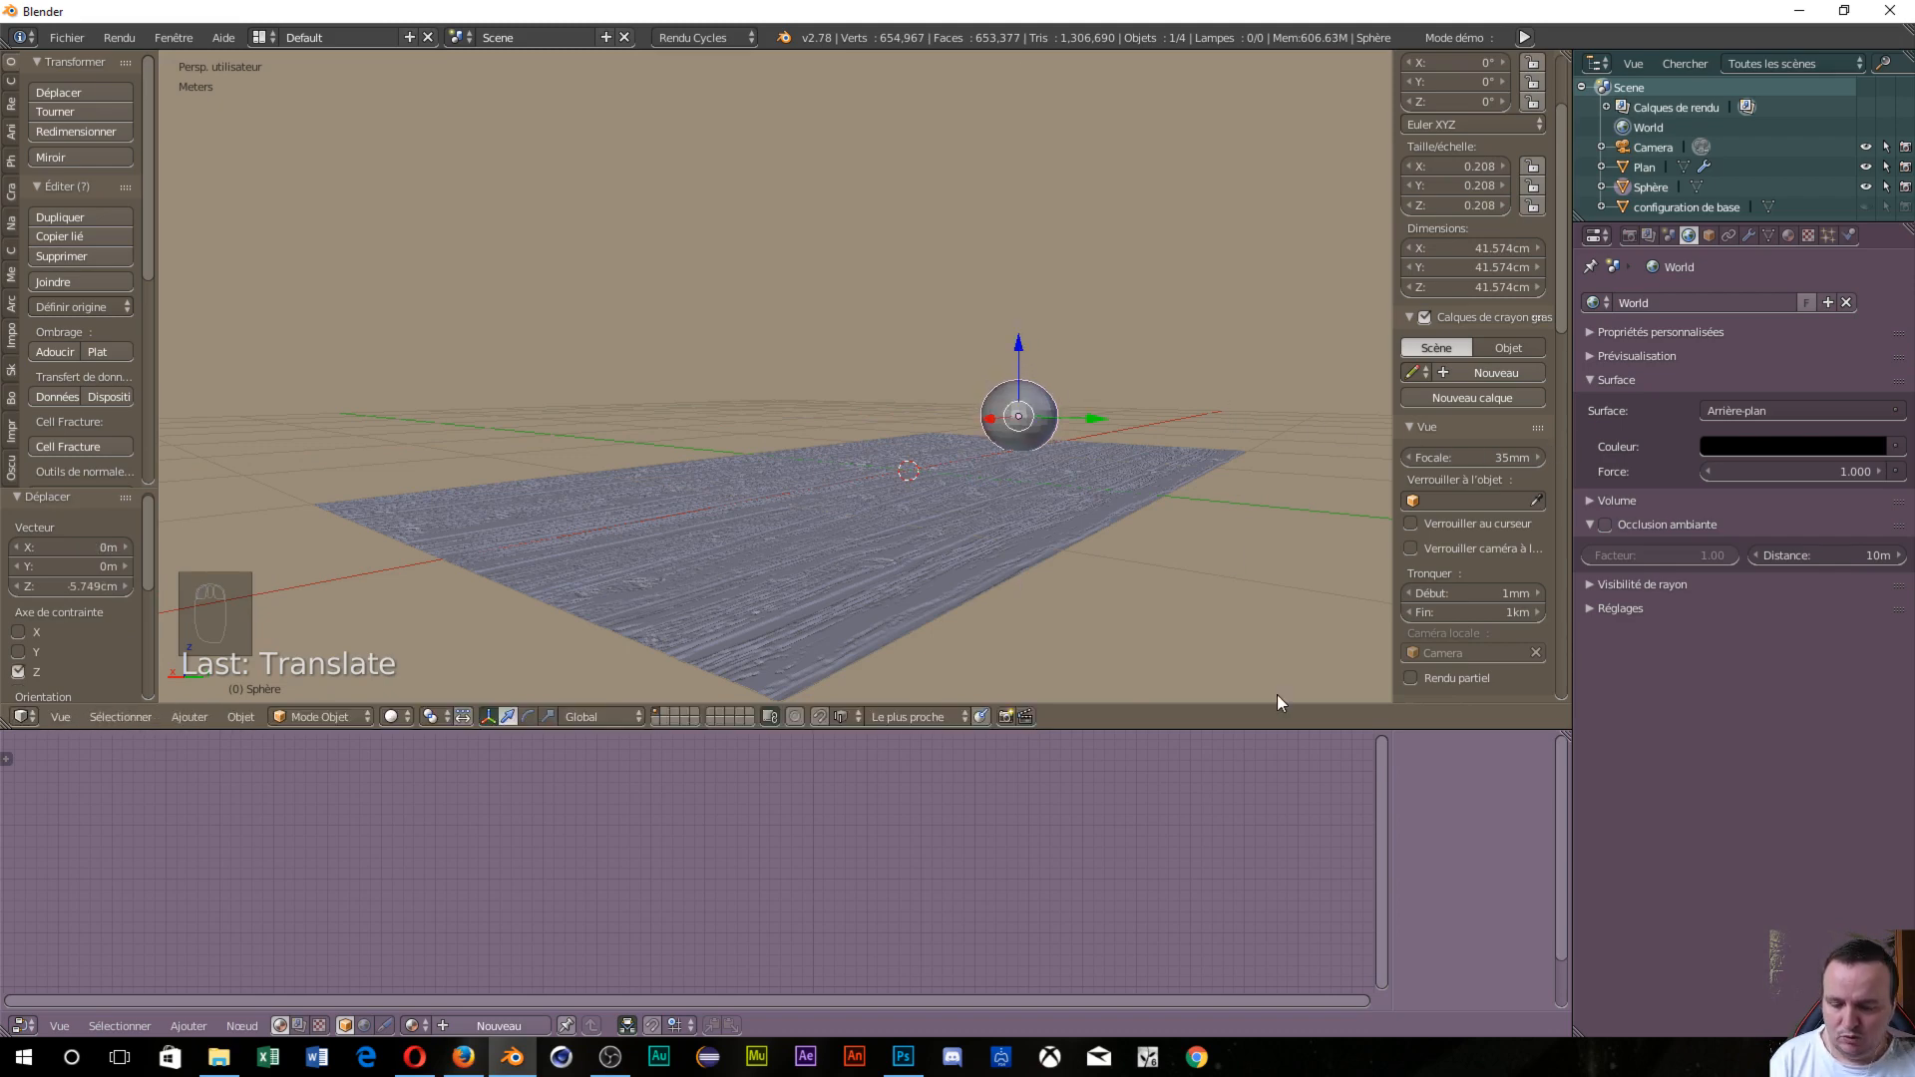
key("s")
left_click(1235, 618)
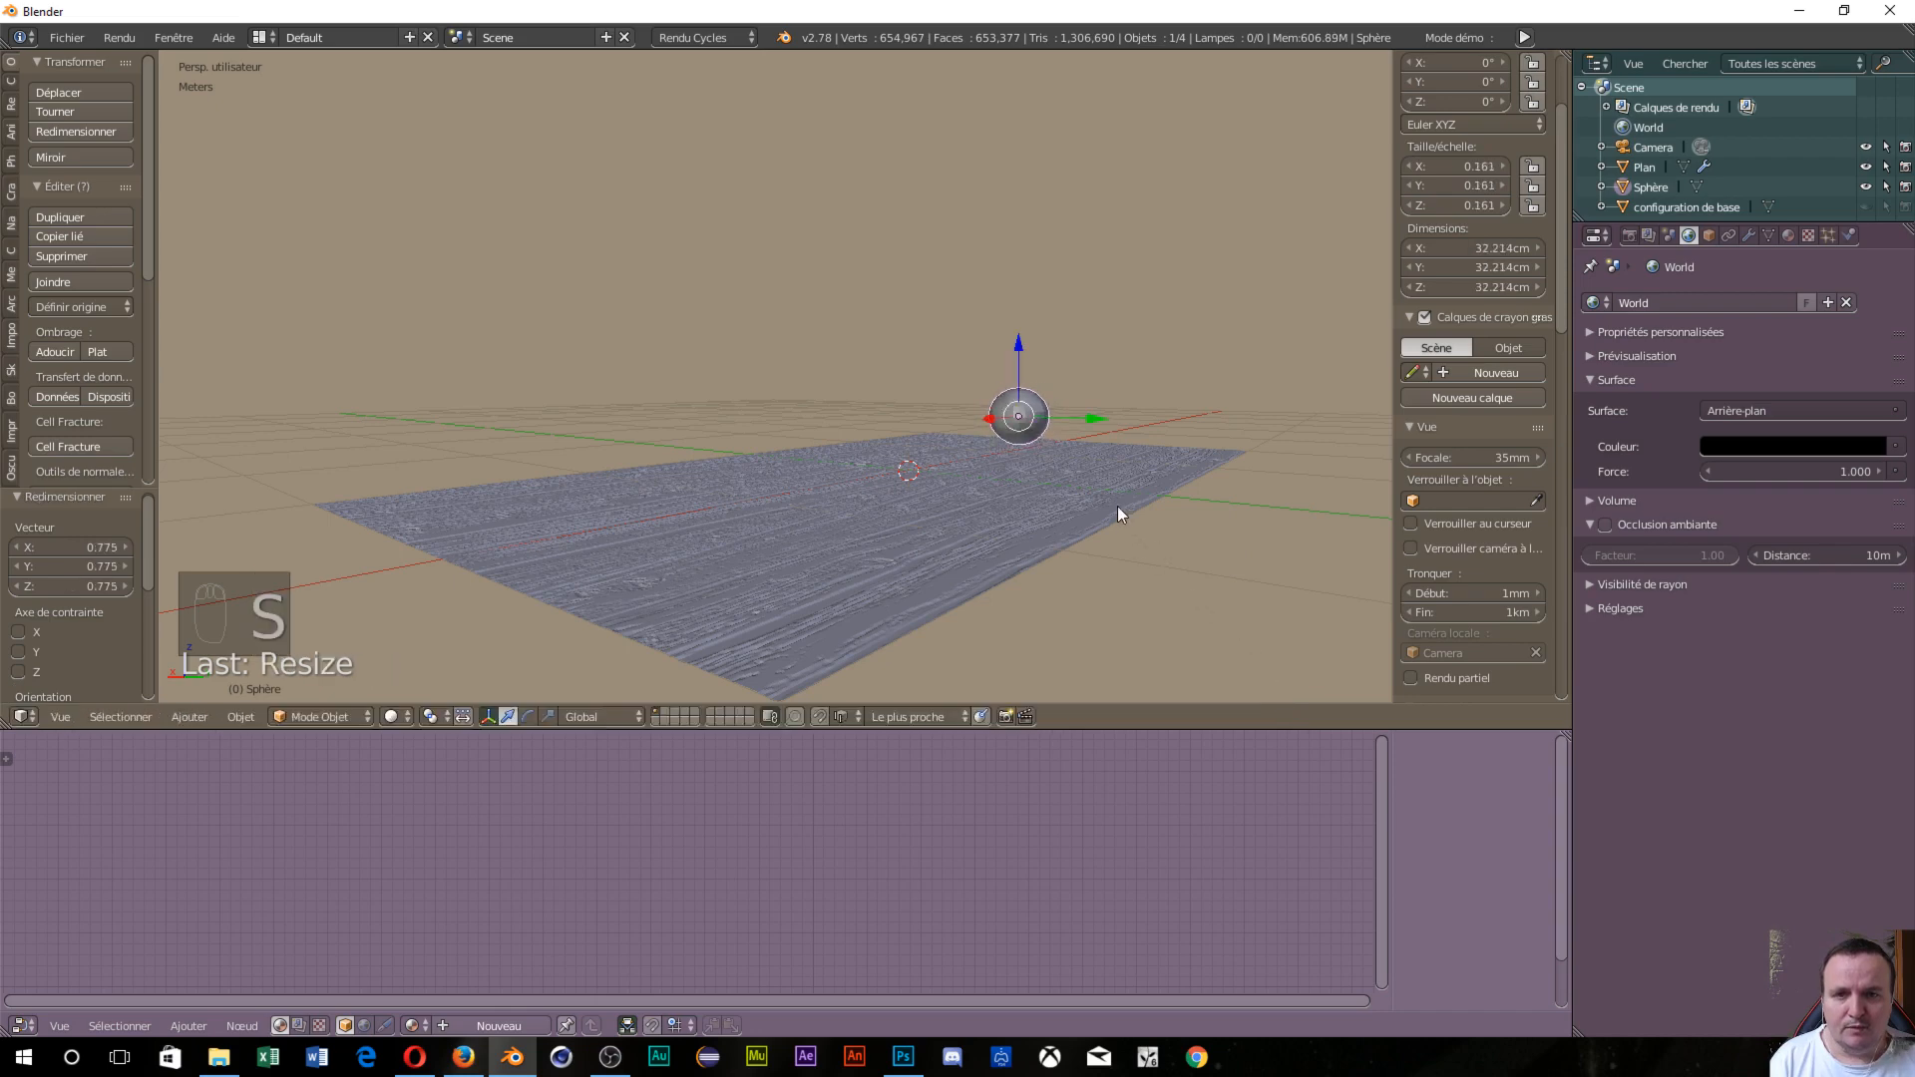
left_click_drag(1015, 338, 1014, 345)
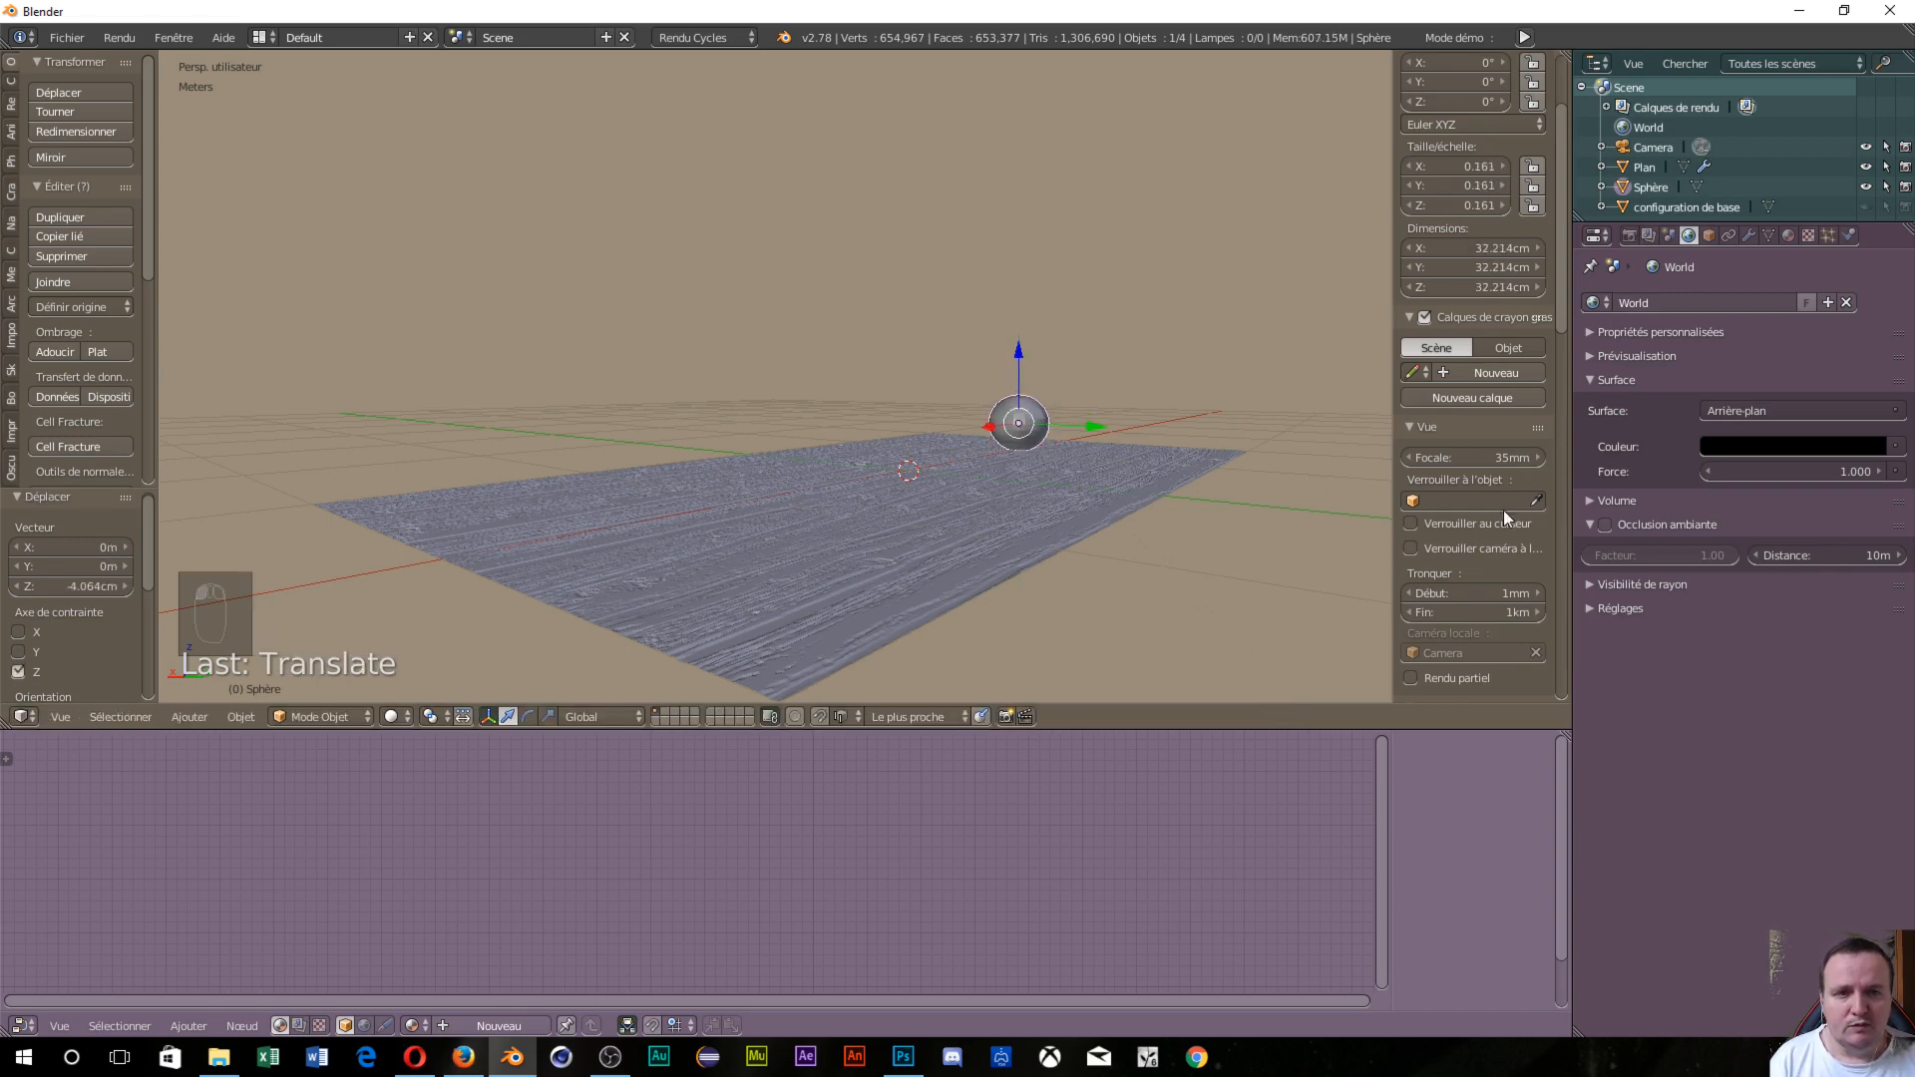
Create a new material for the sphere using an Emission shader.
left_click(1769, 237)
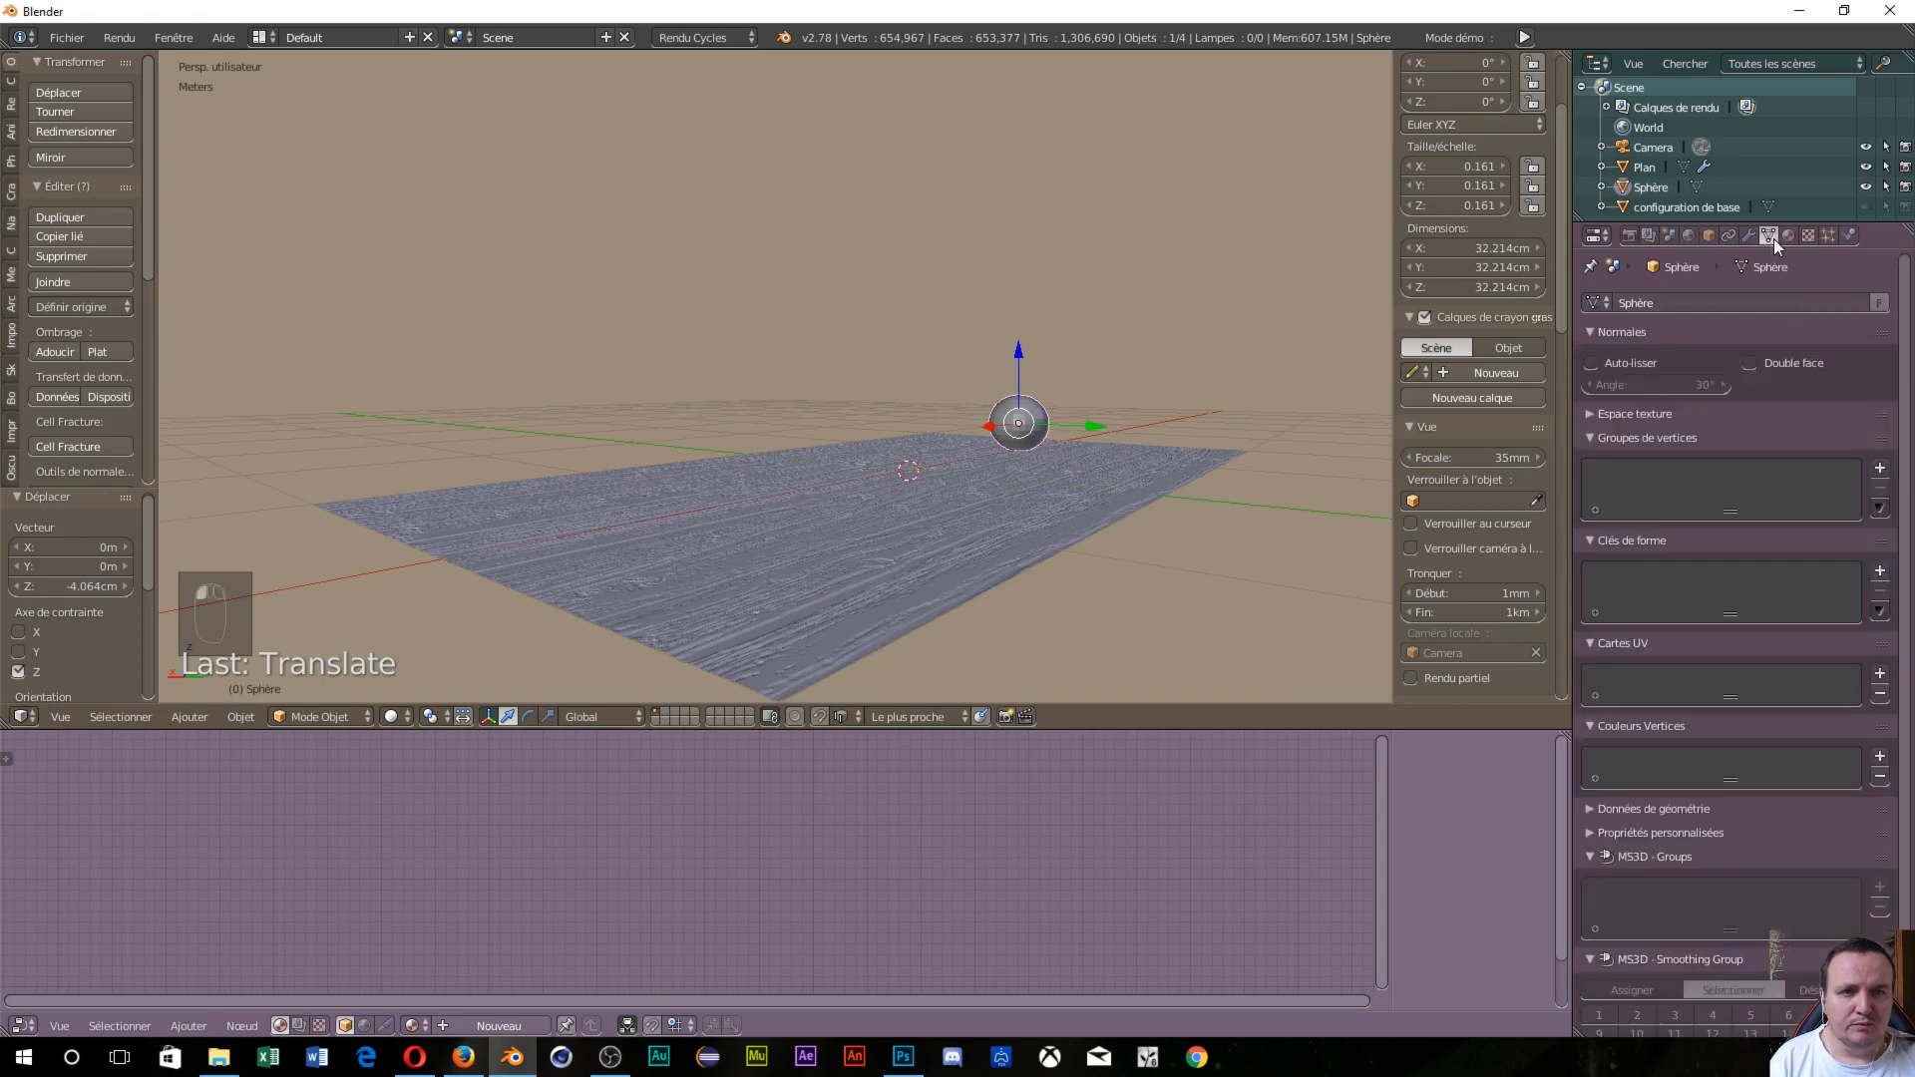
left_click(1783, 239)
left_click(1683, 365)
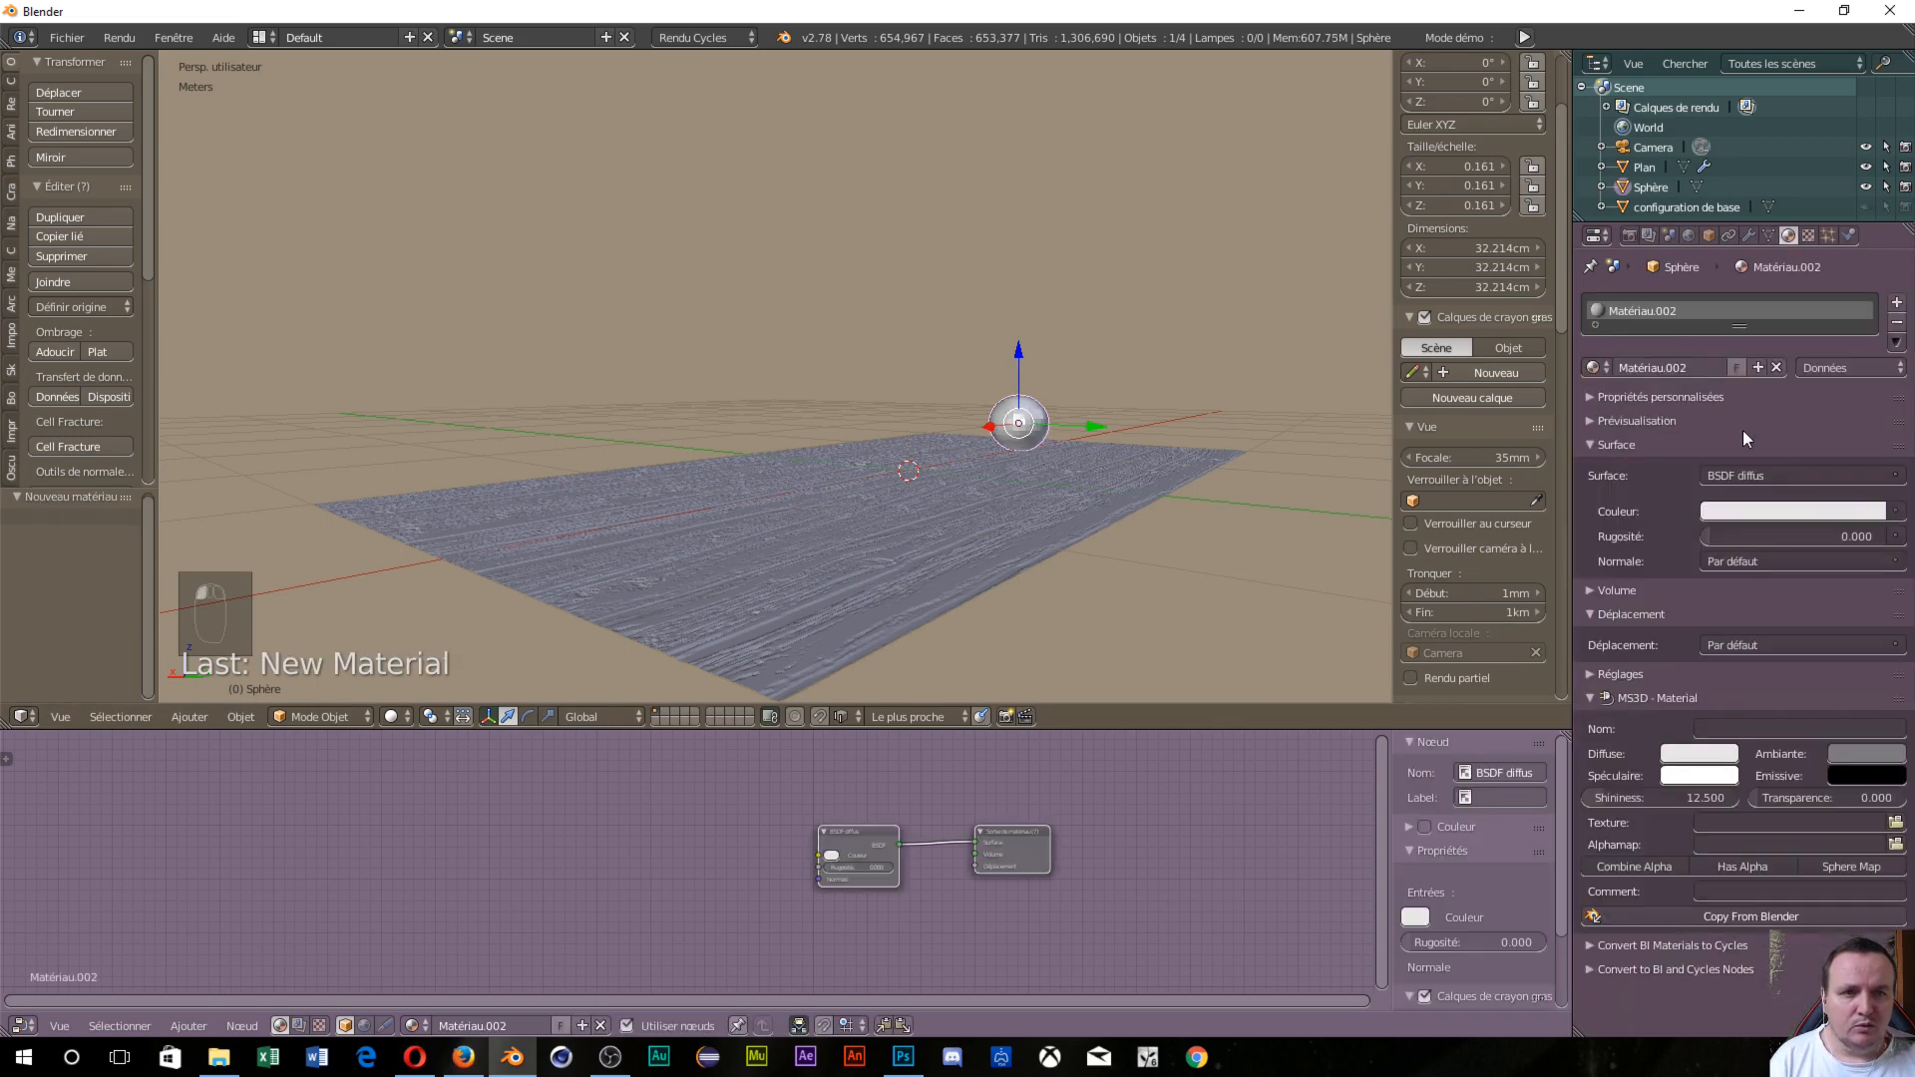
left_click(1780, 475)
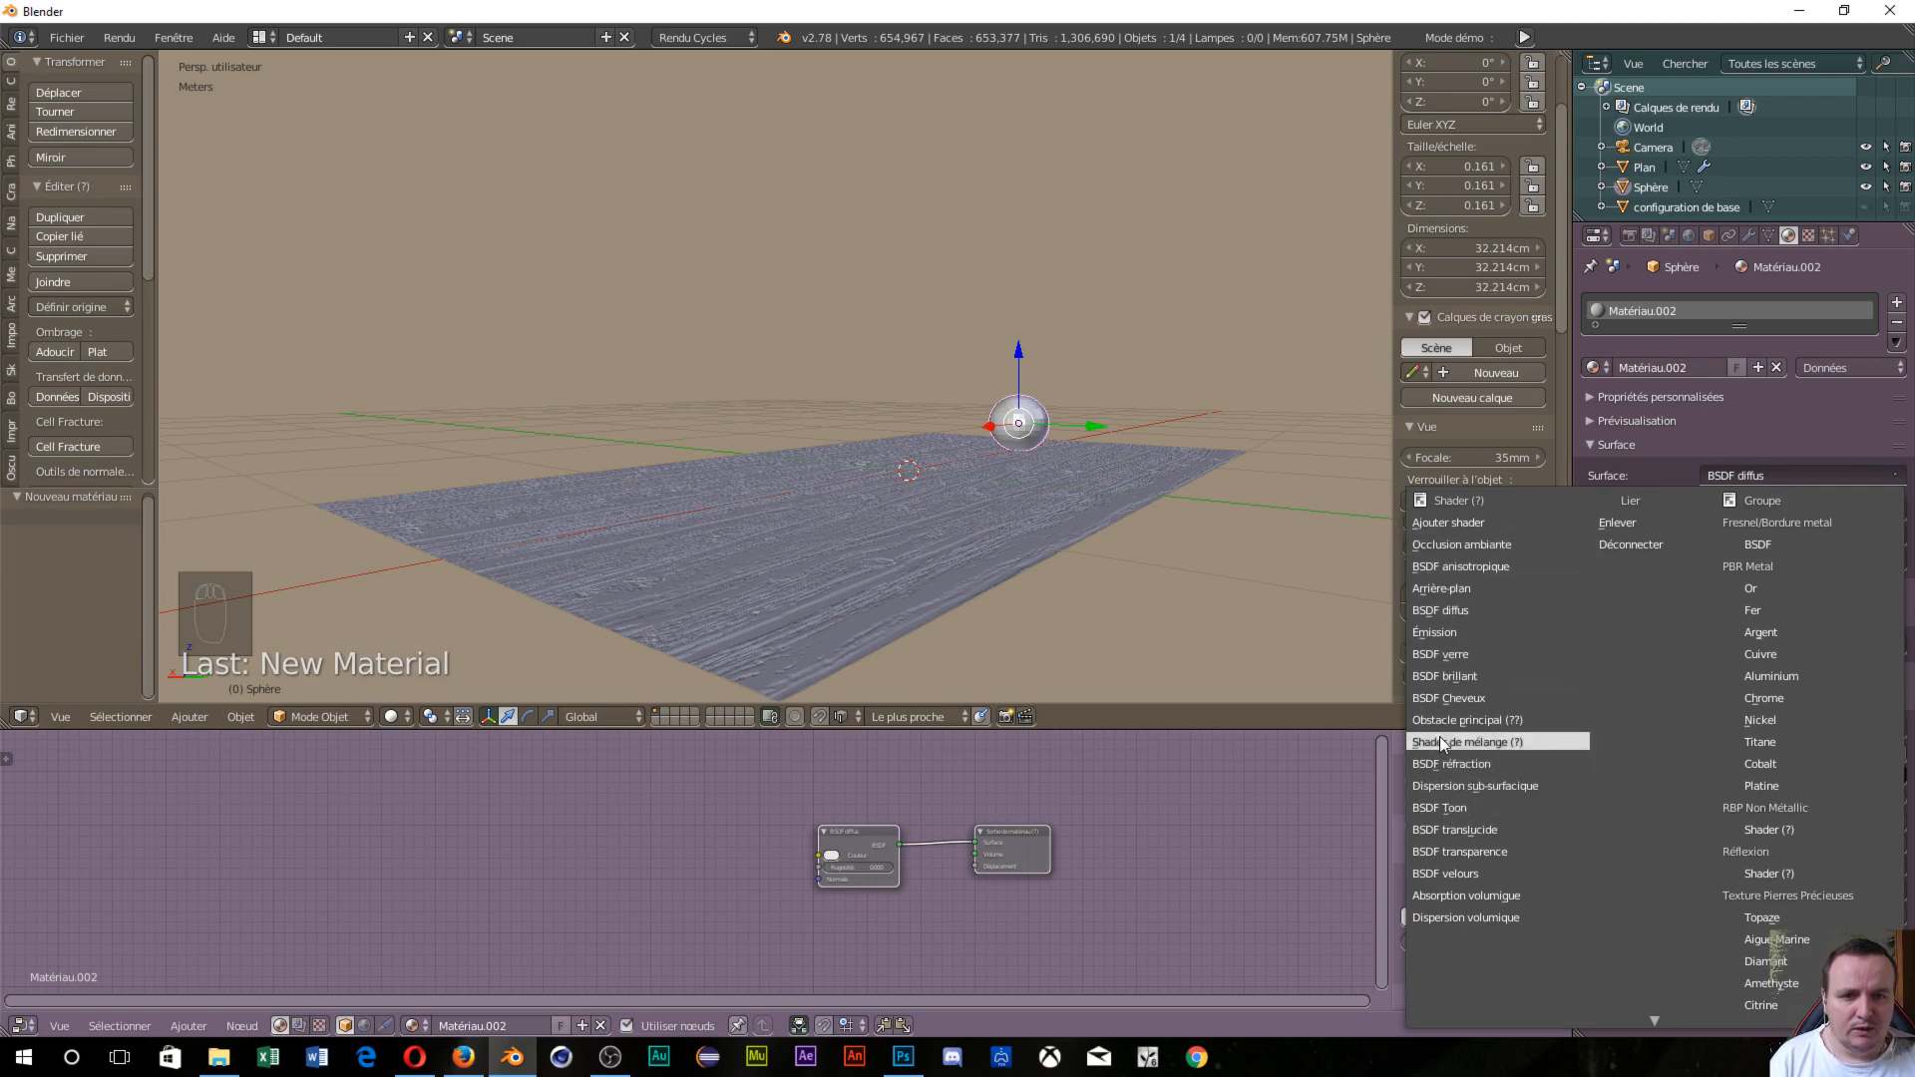
left_click(1433, 631)
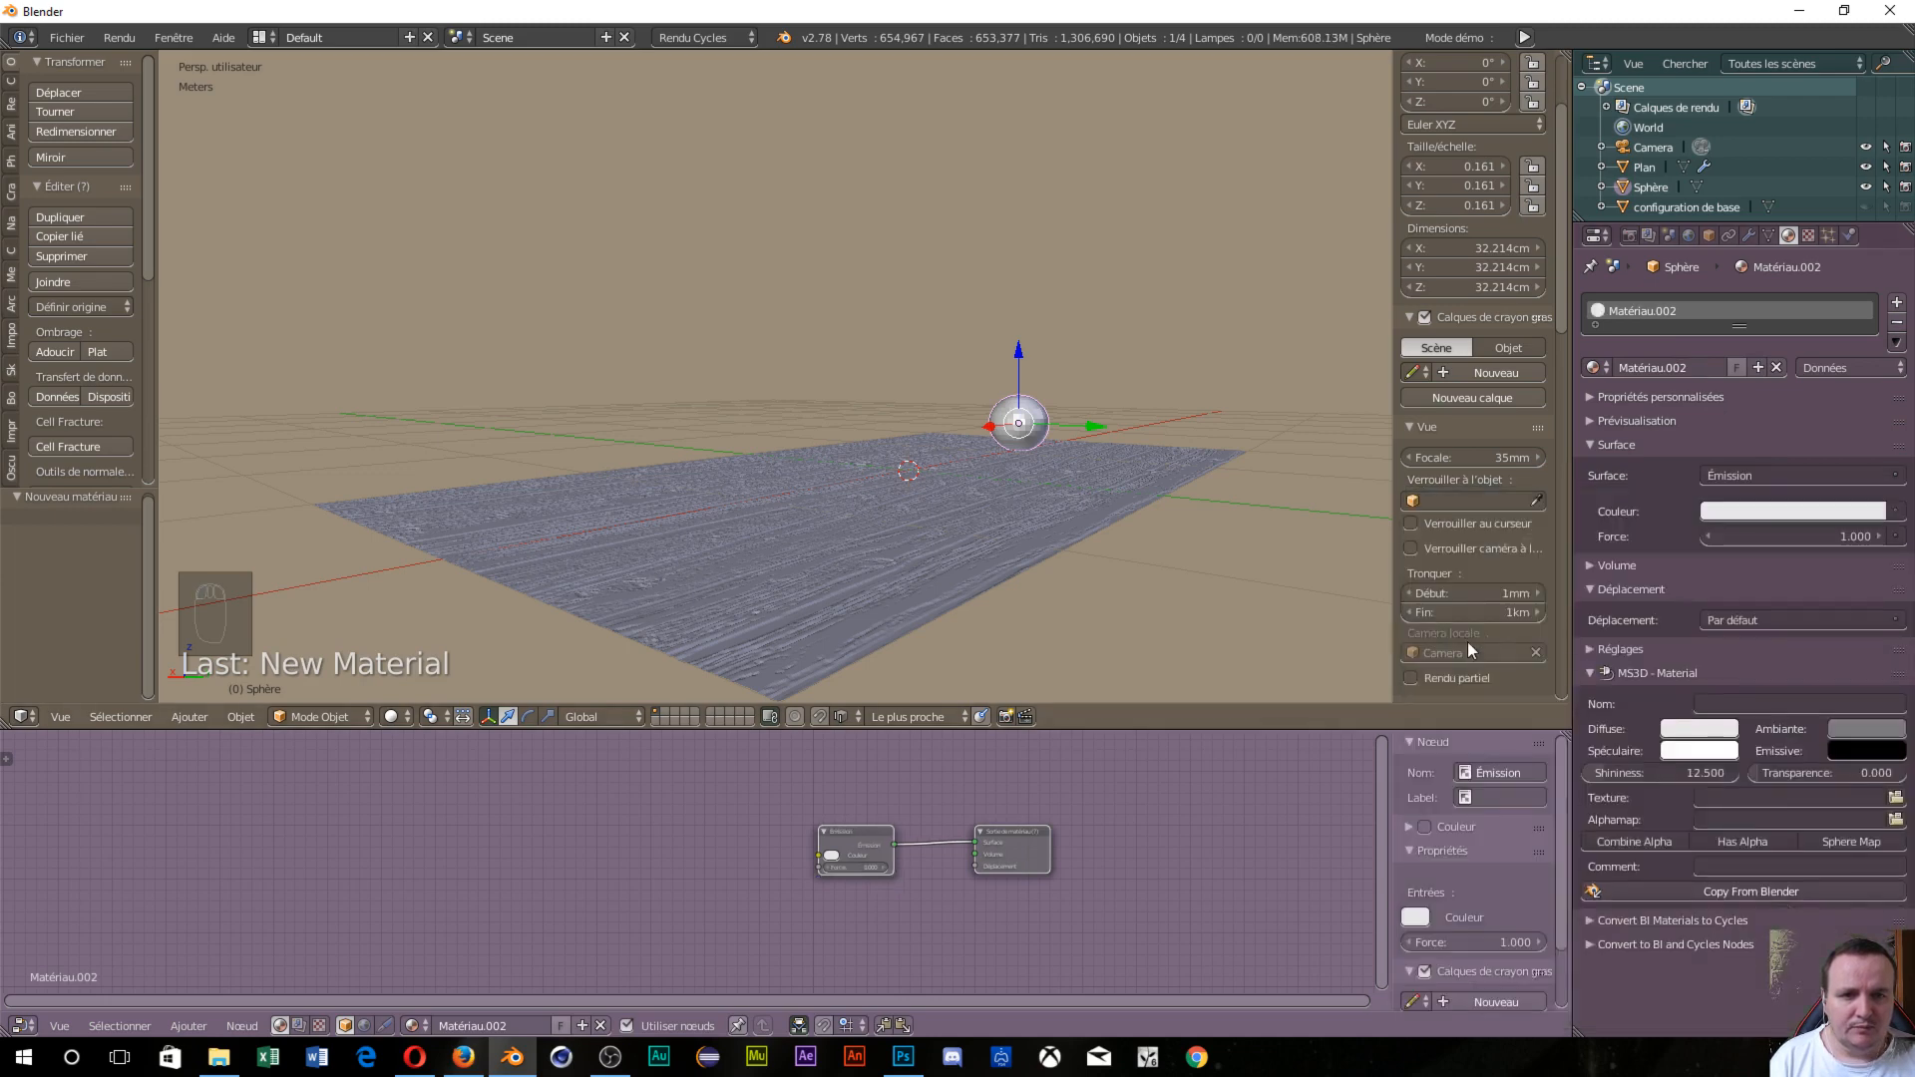
Set the sphere's emission strength to 25 and toggle the rendered preview.
left_click(1763, 512)
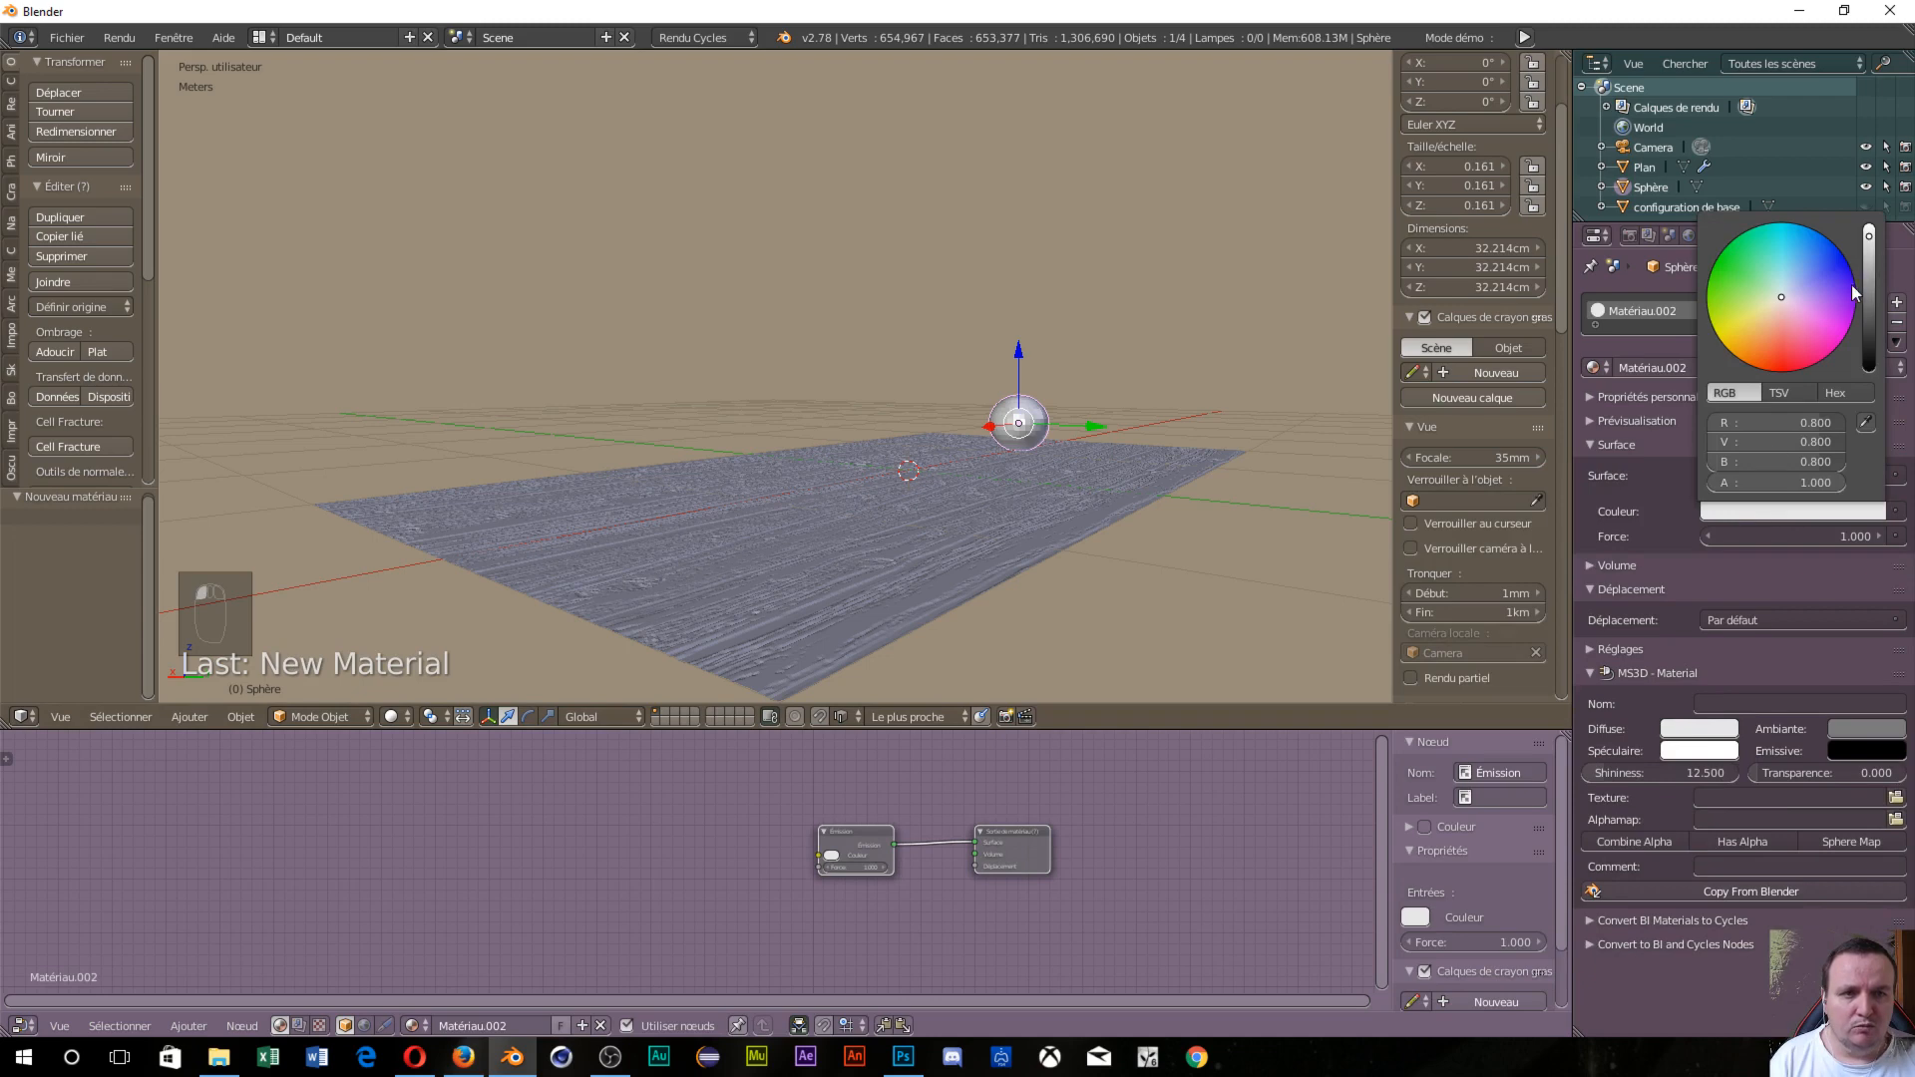
left_click(1811, 534)
left_click(1811, 535)
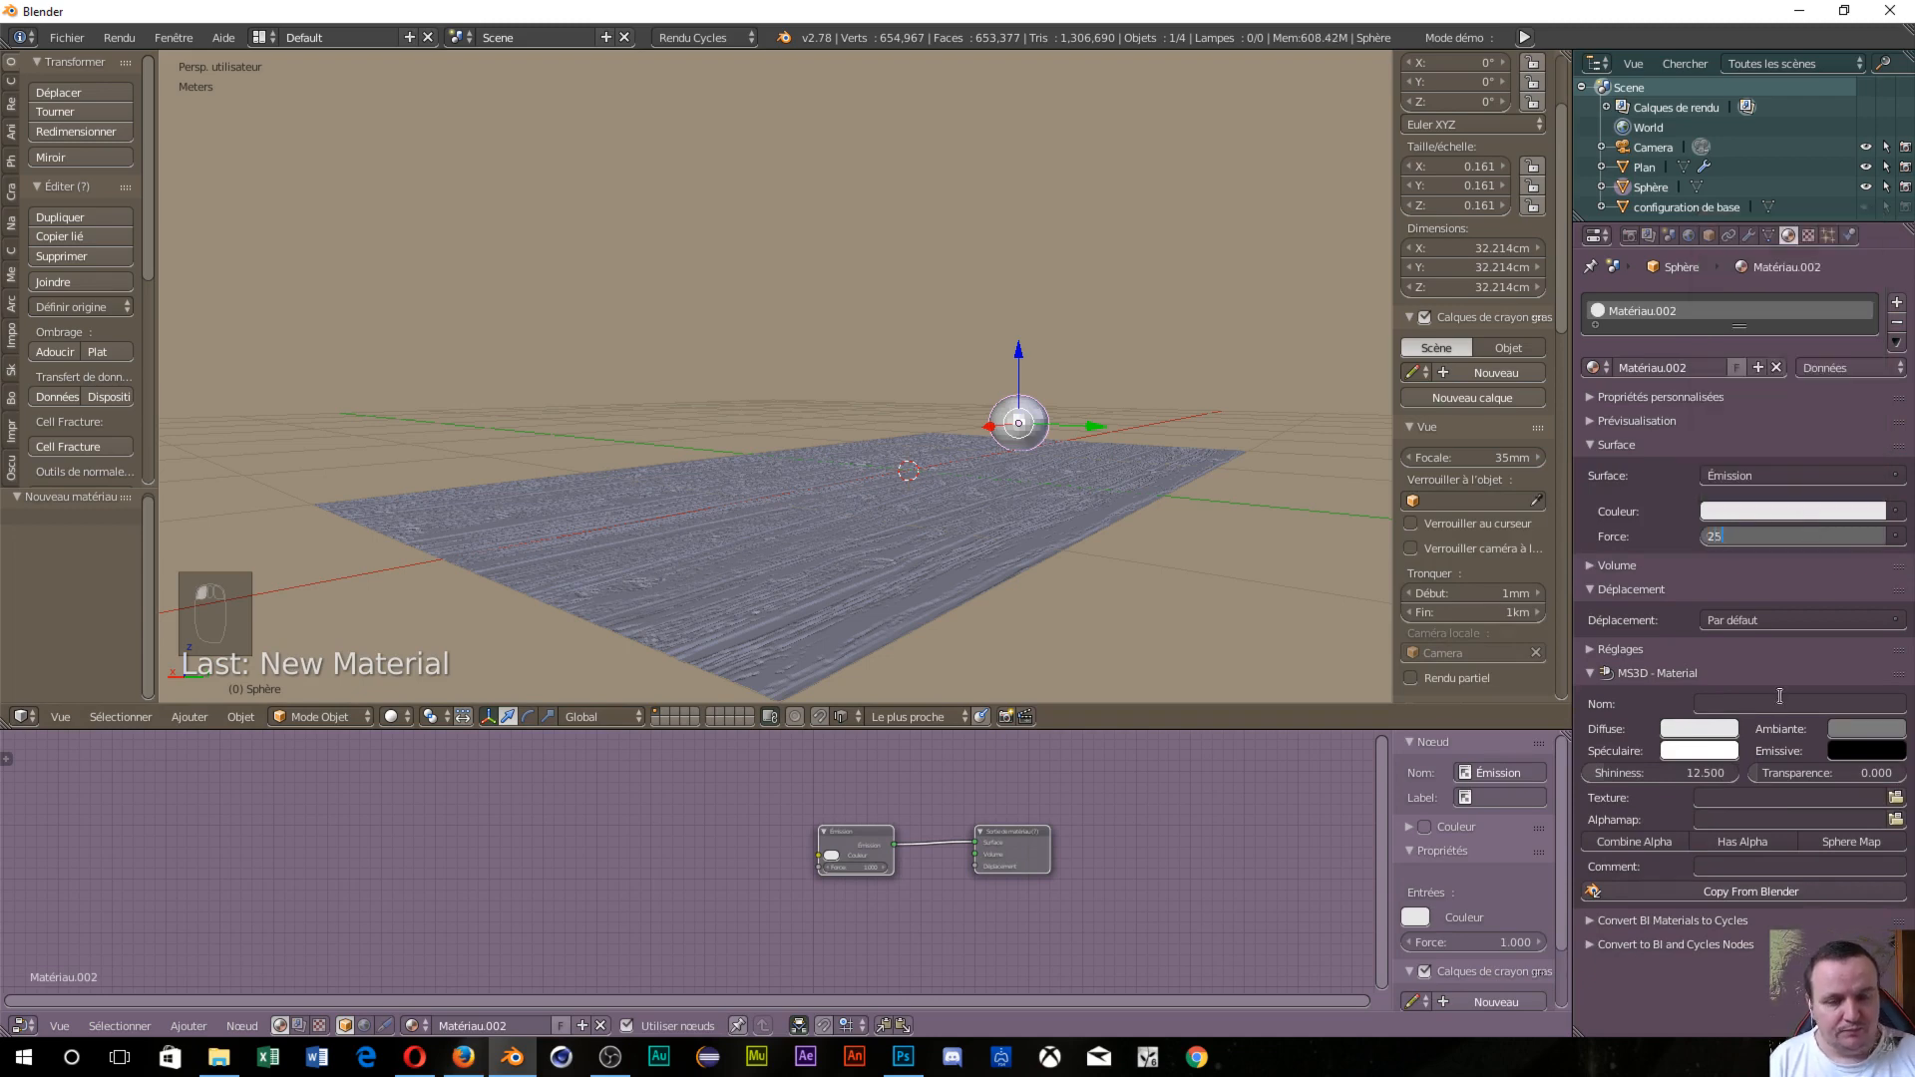
type("25")
key("Return")
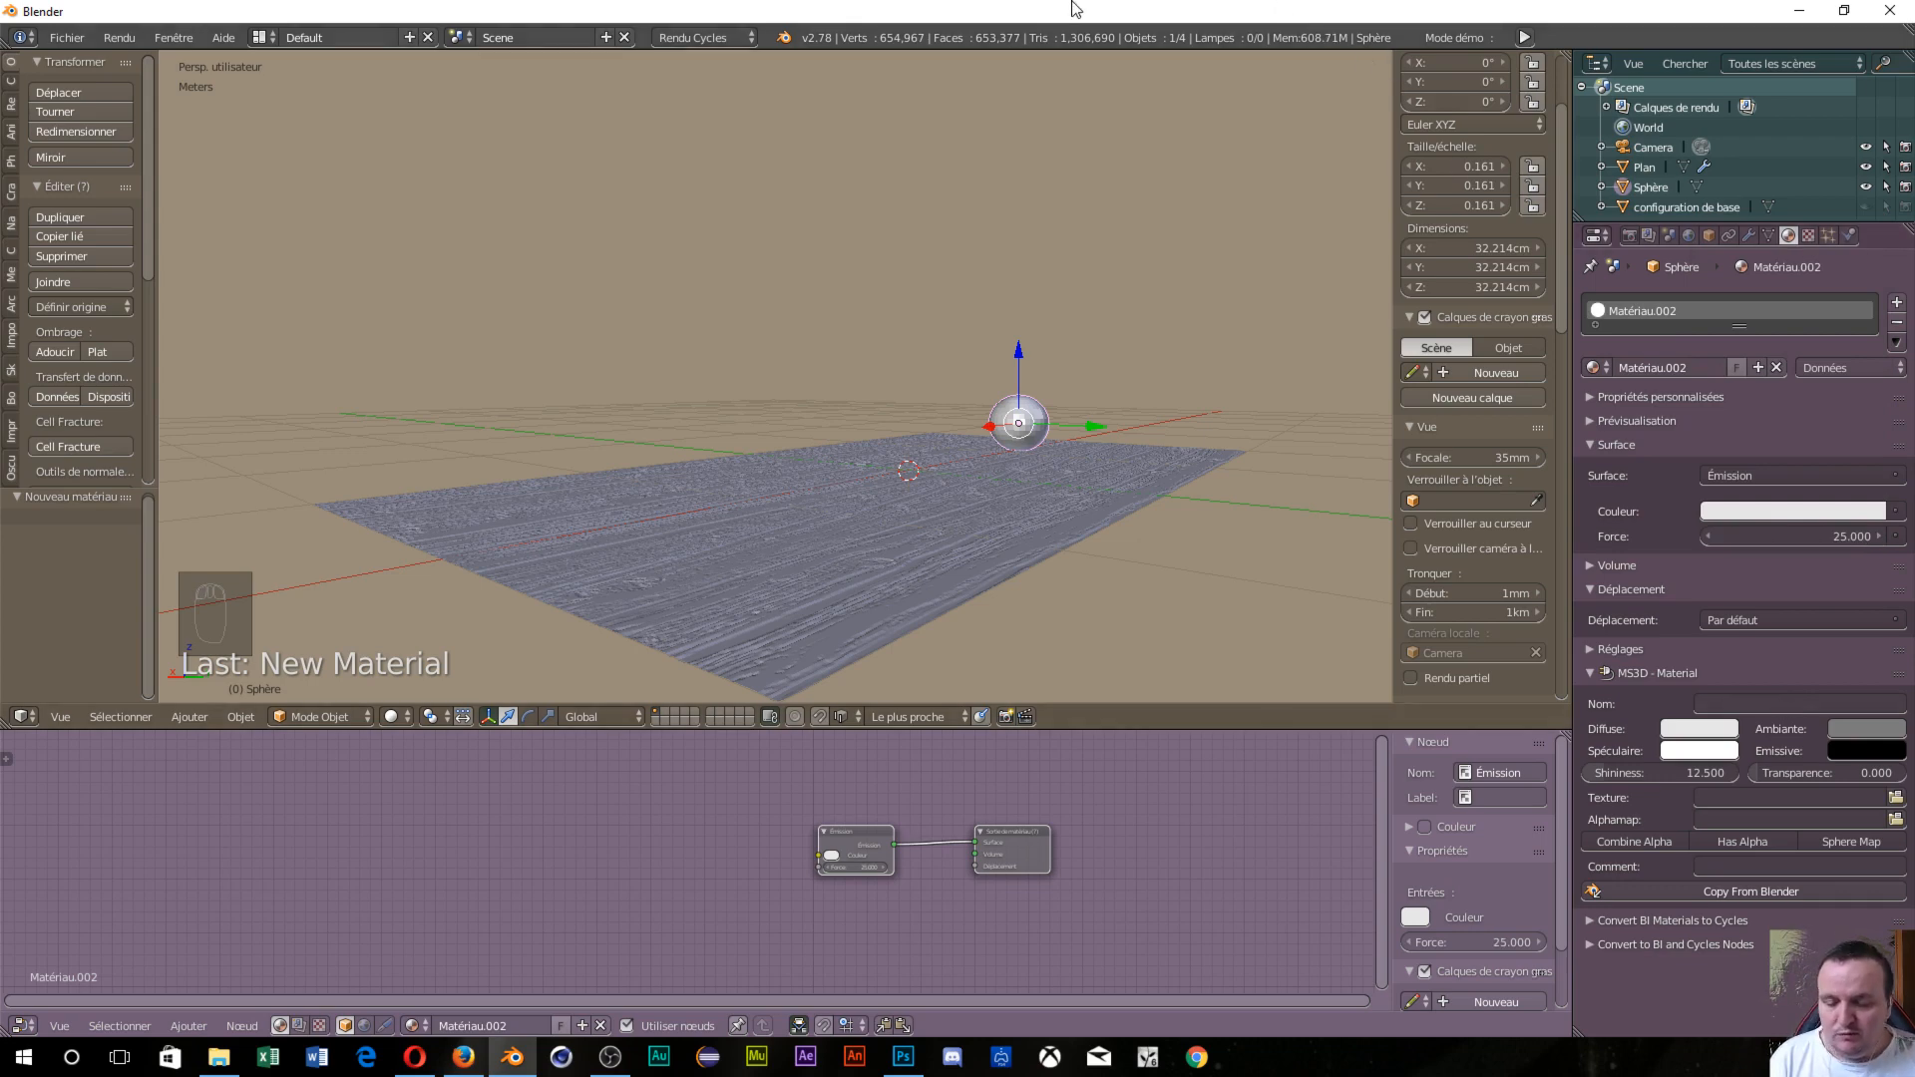
key("shift+z")
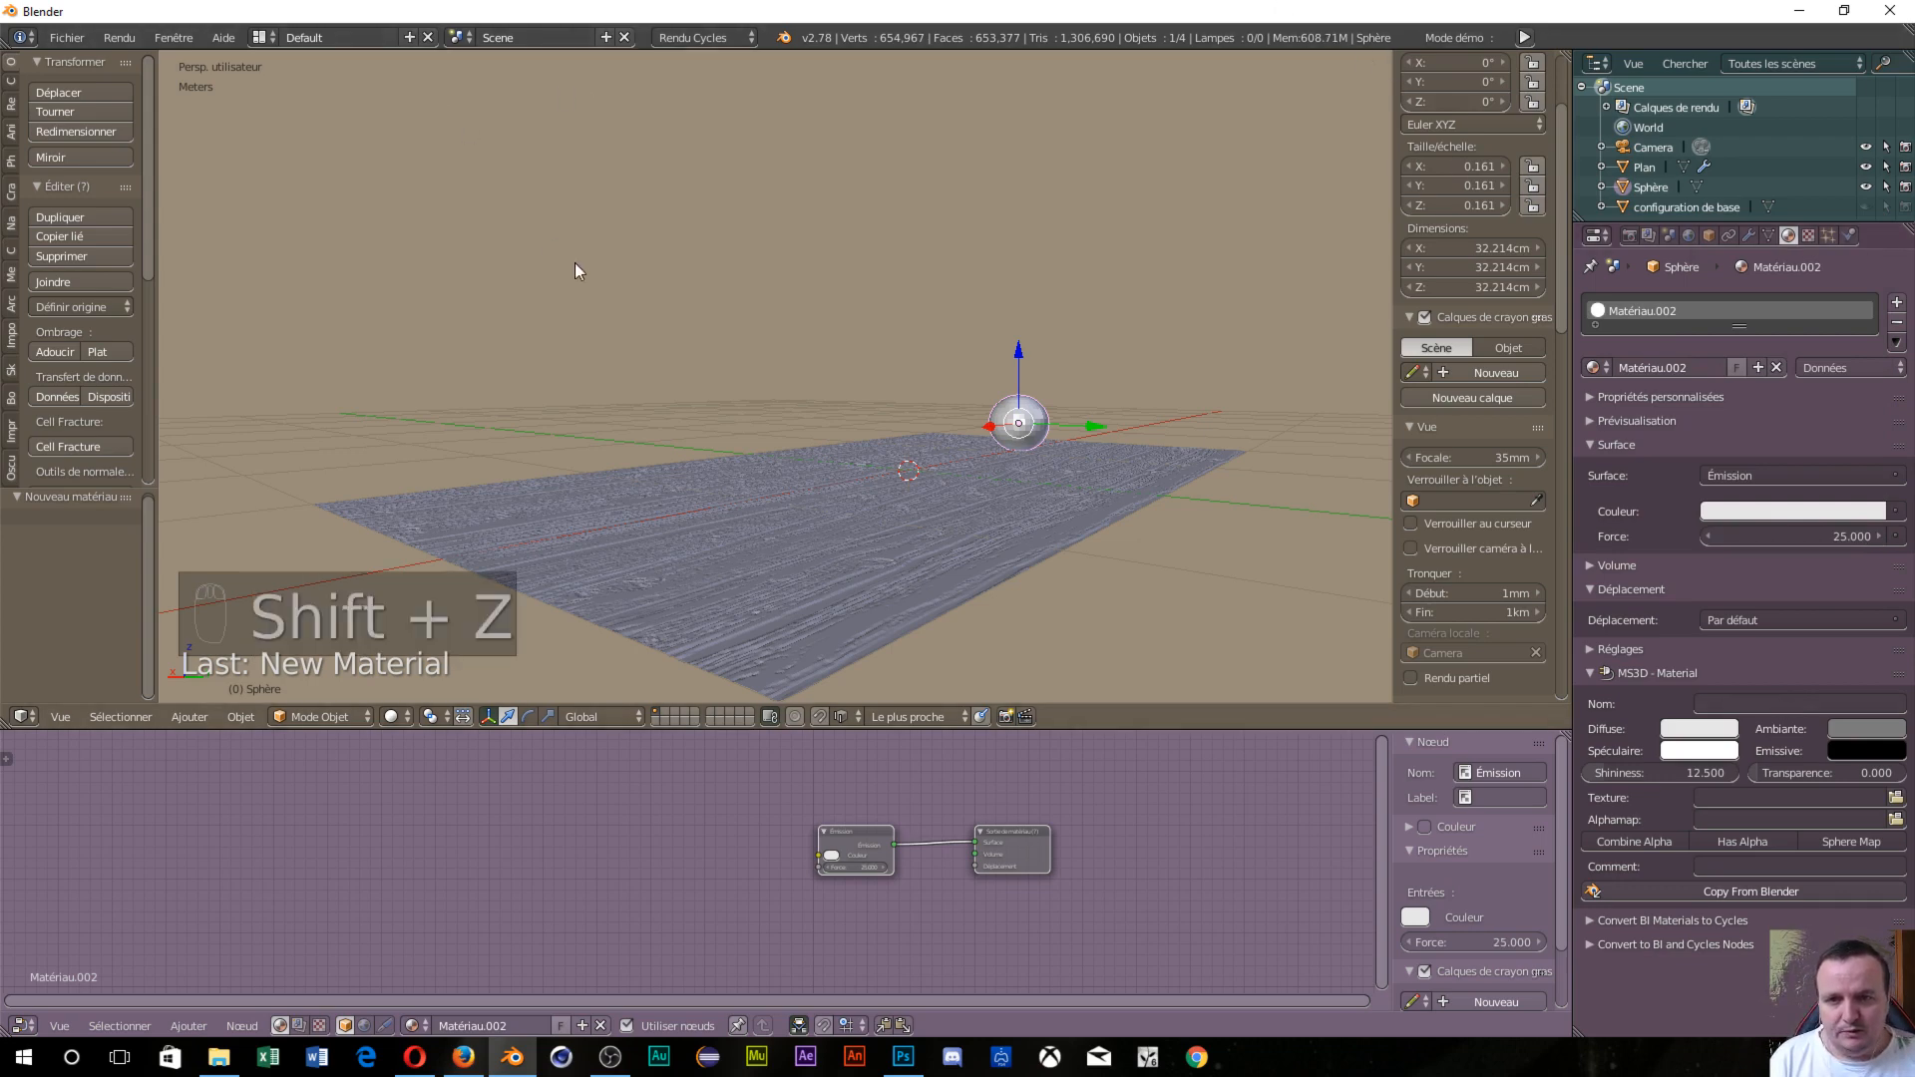
View the sphere-lit wood floor in rendered shading, then select the plane and bring up the shader nodes to add.
key("shift+z")
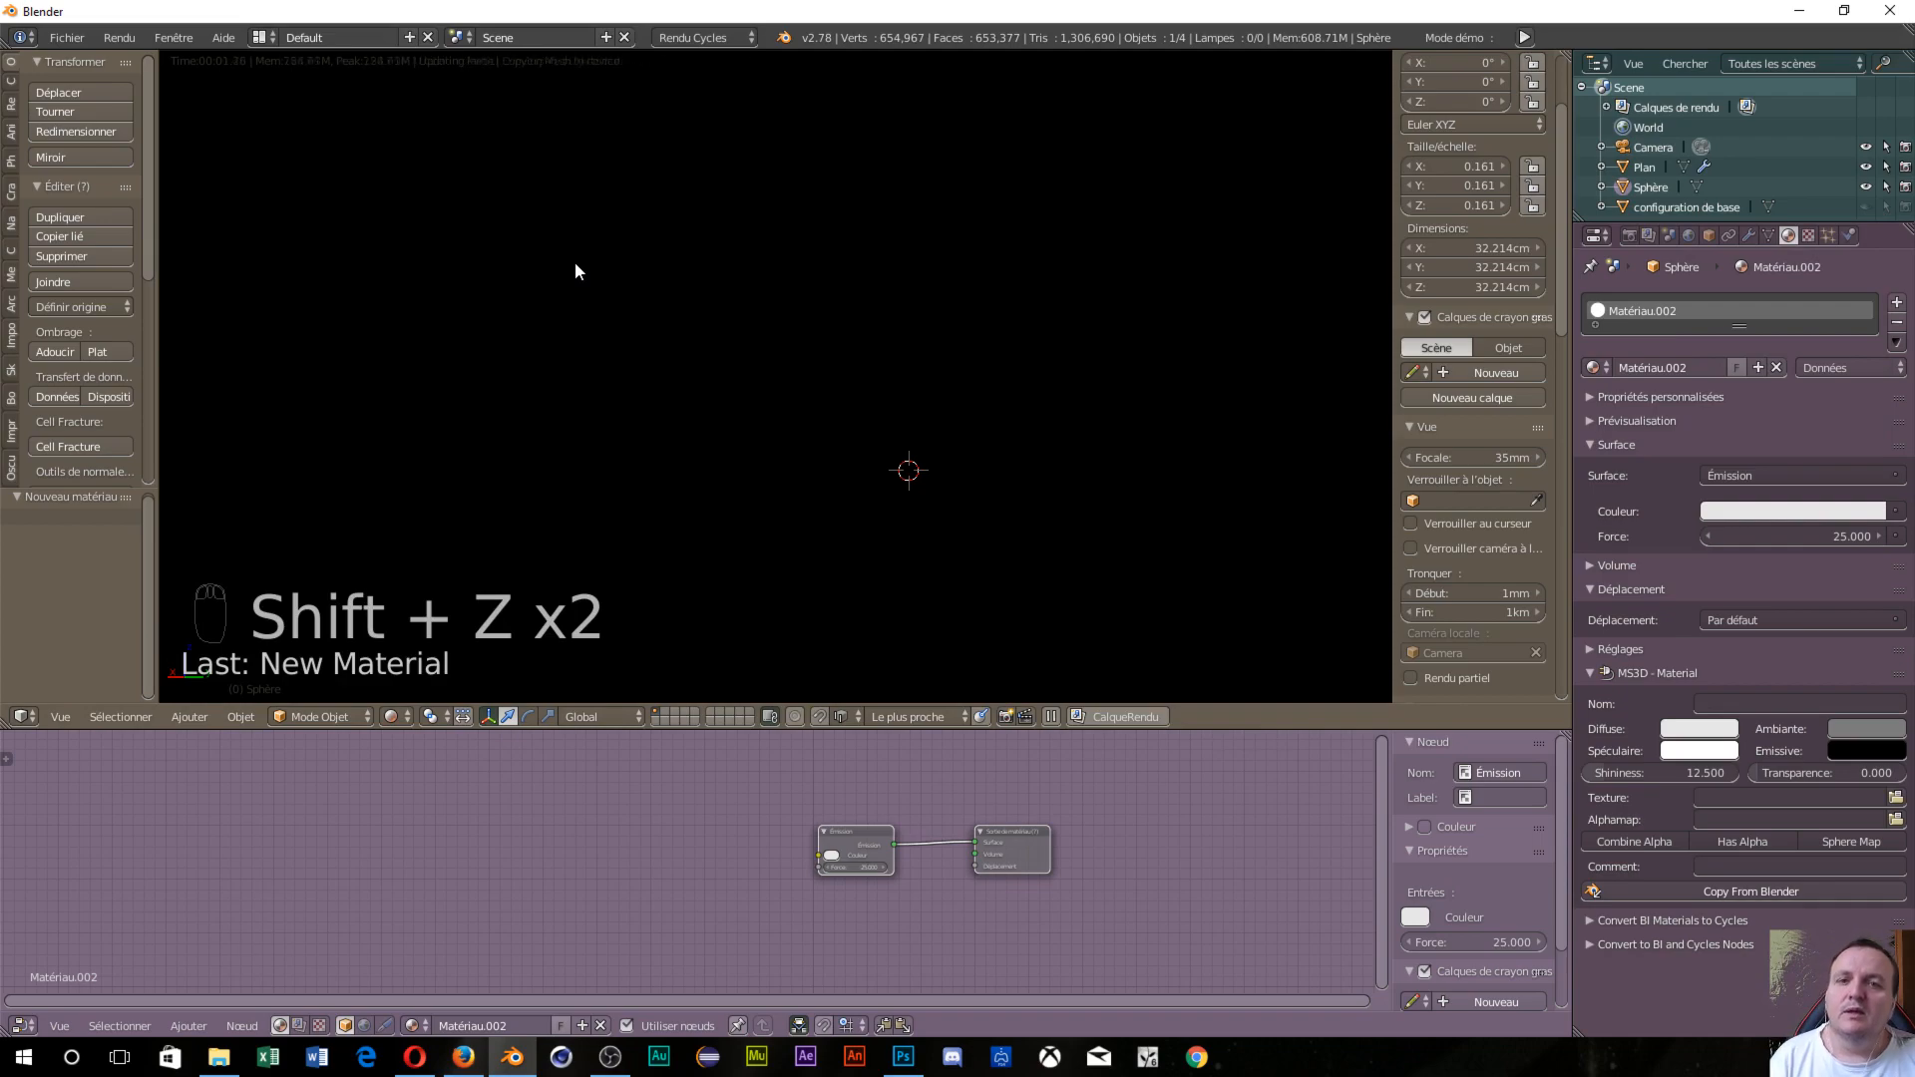
scroll(868, 581, "up", 5)
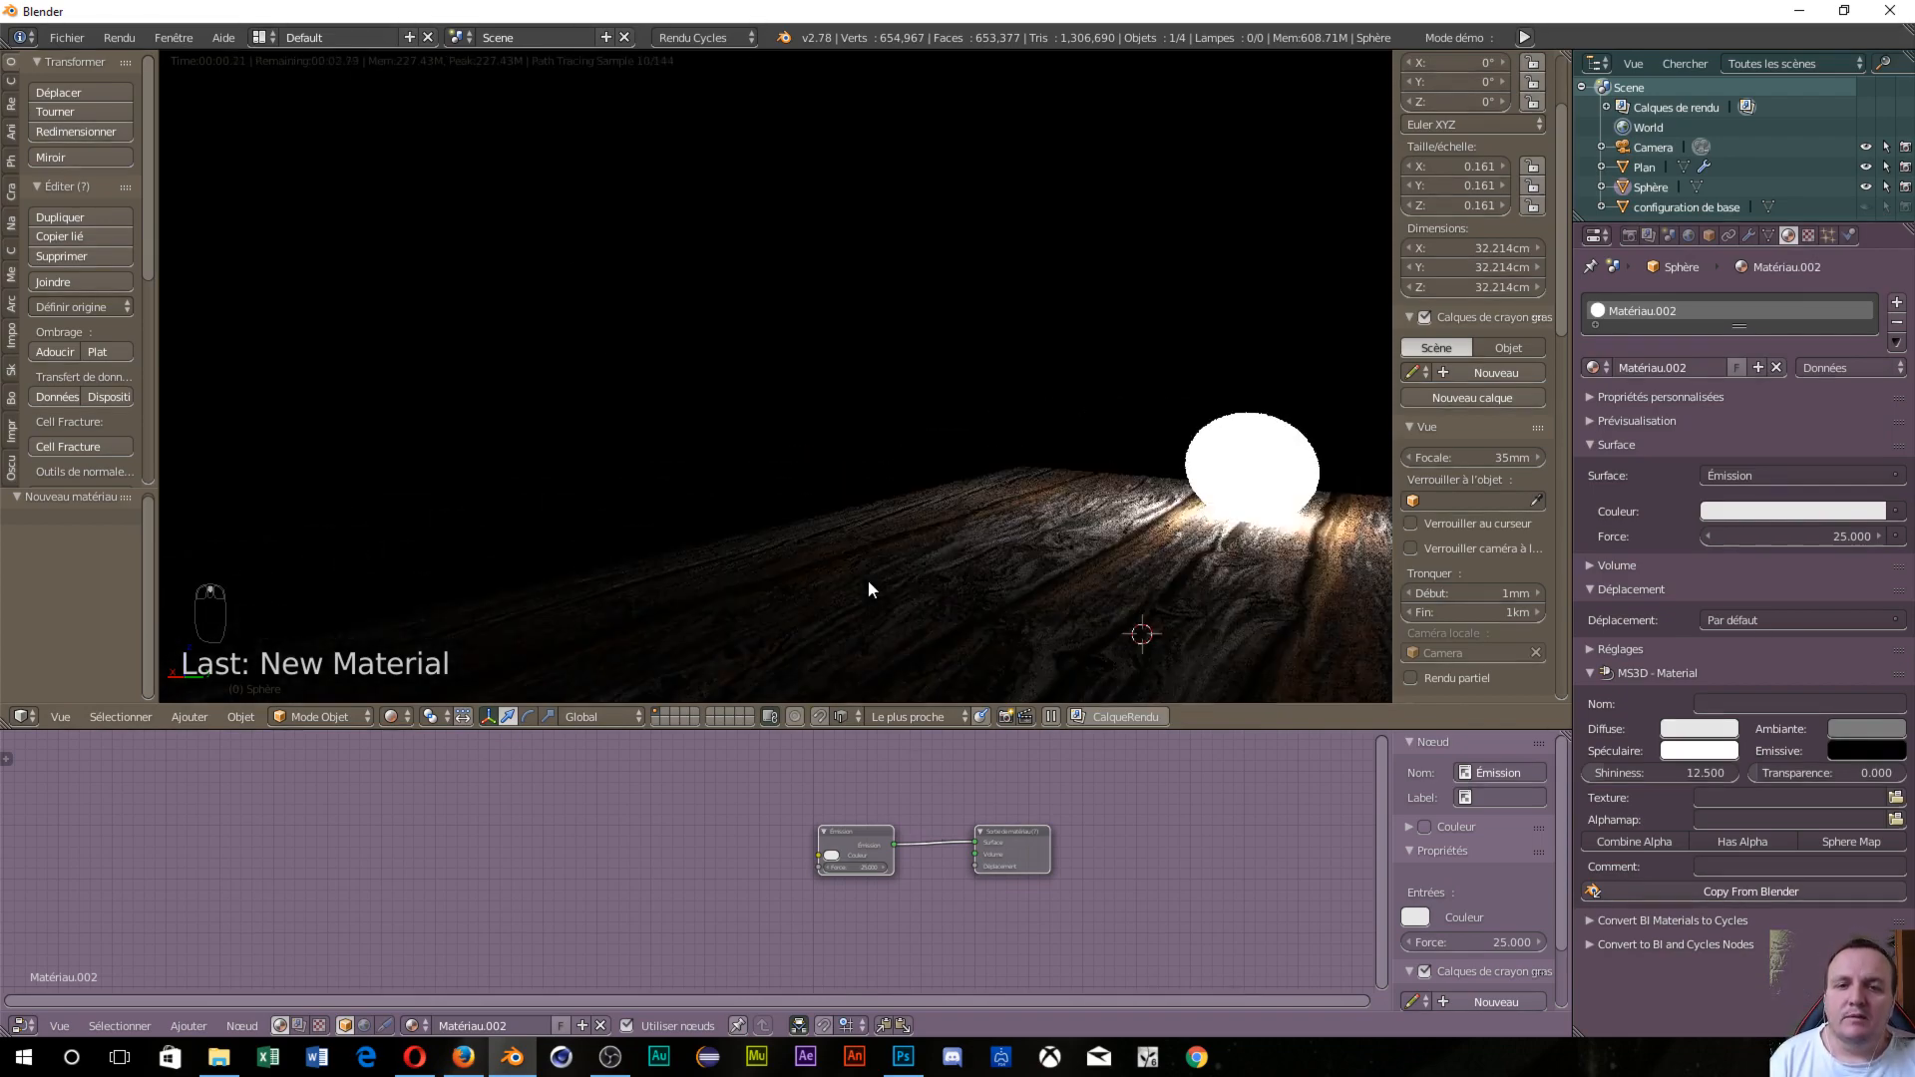
middle_click_drag(868, 588, 1074, 628)
scroll(1123, 560, "up", 1)
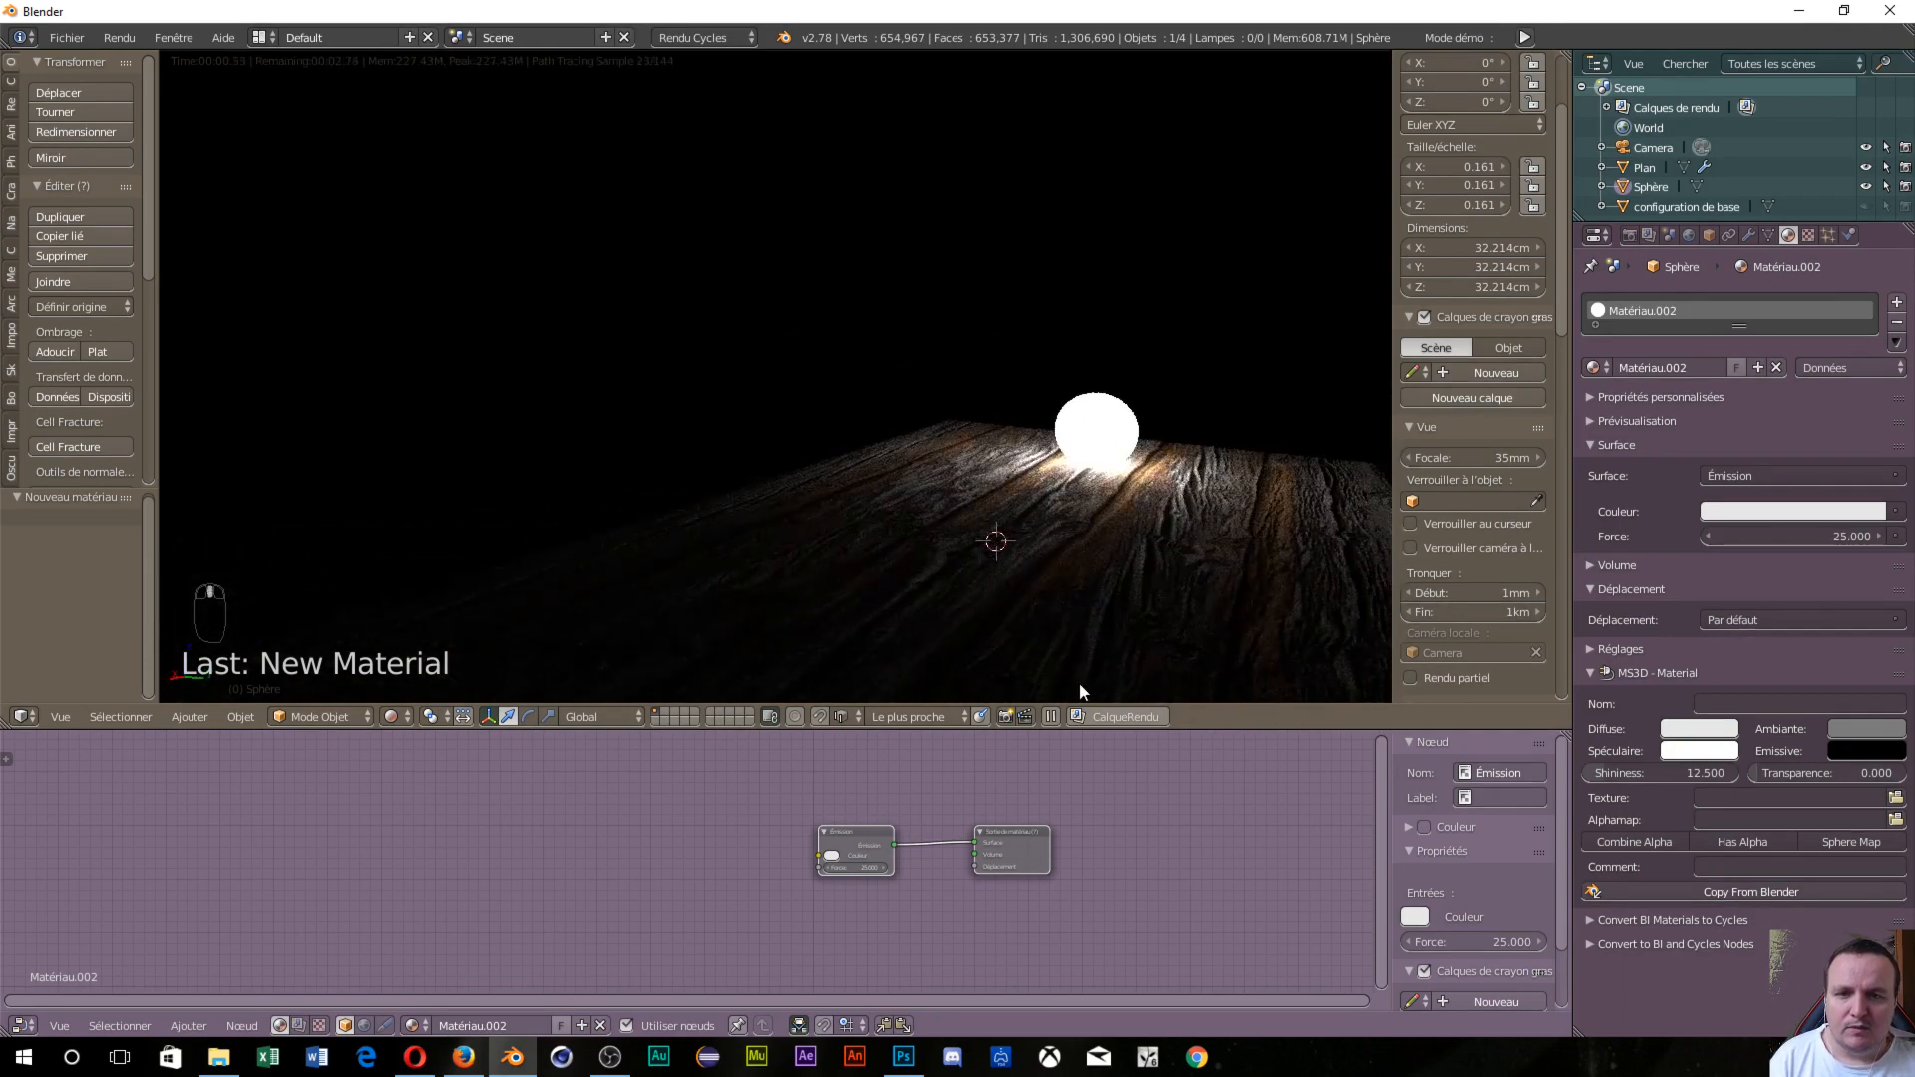
right_click(965, 566)
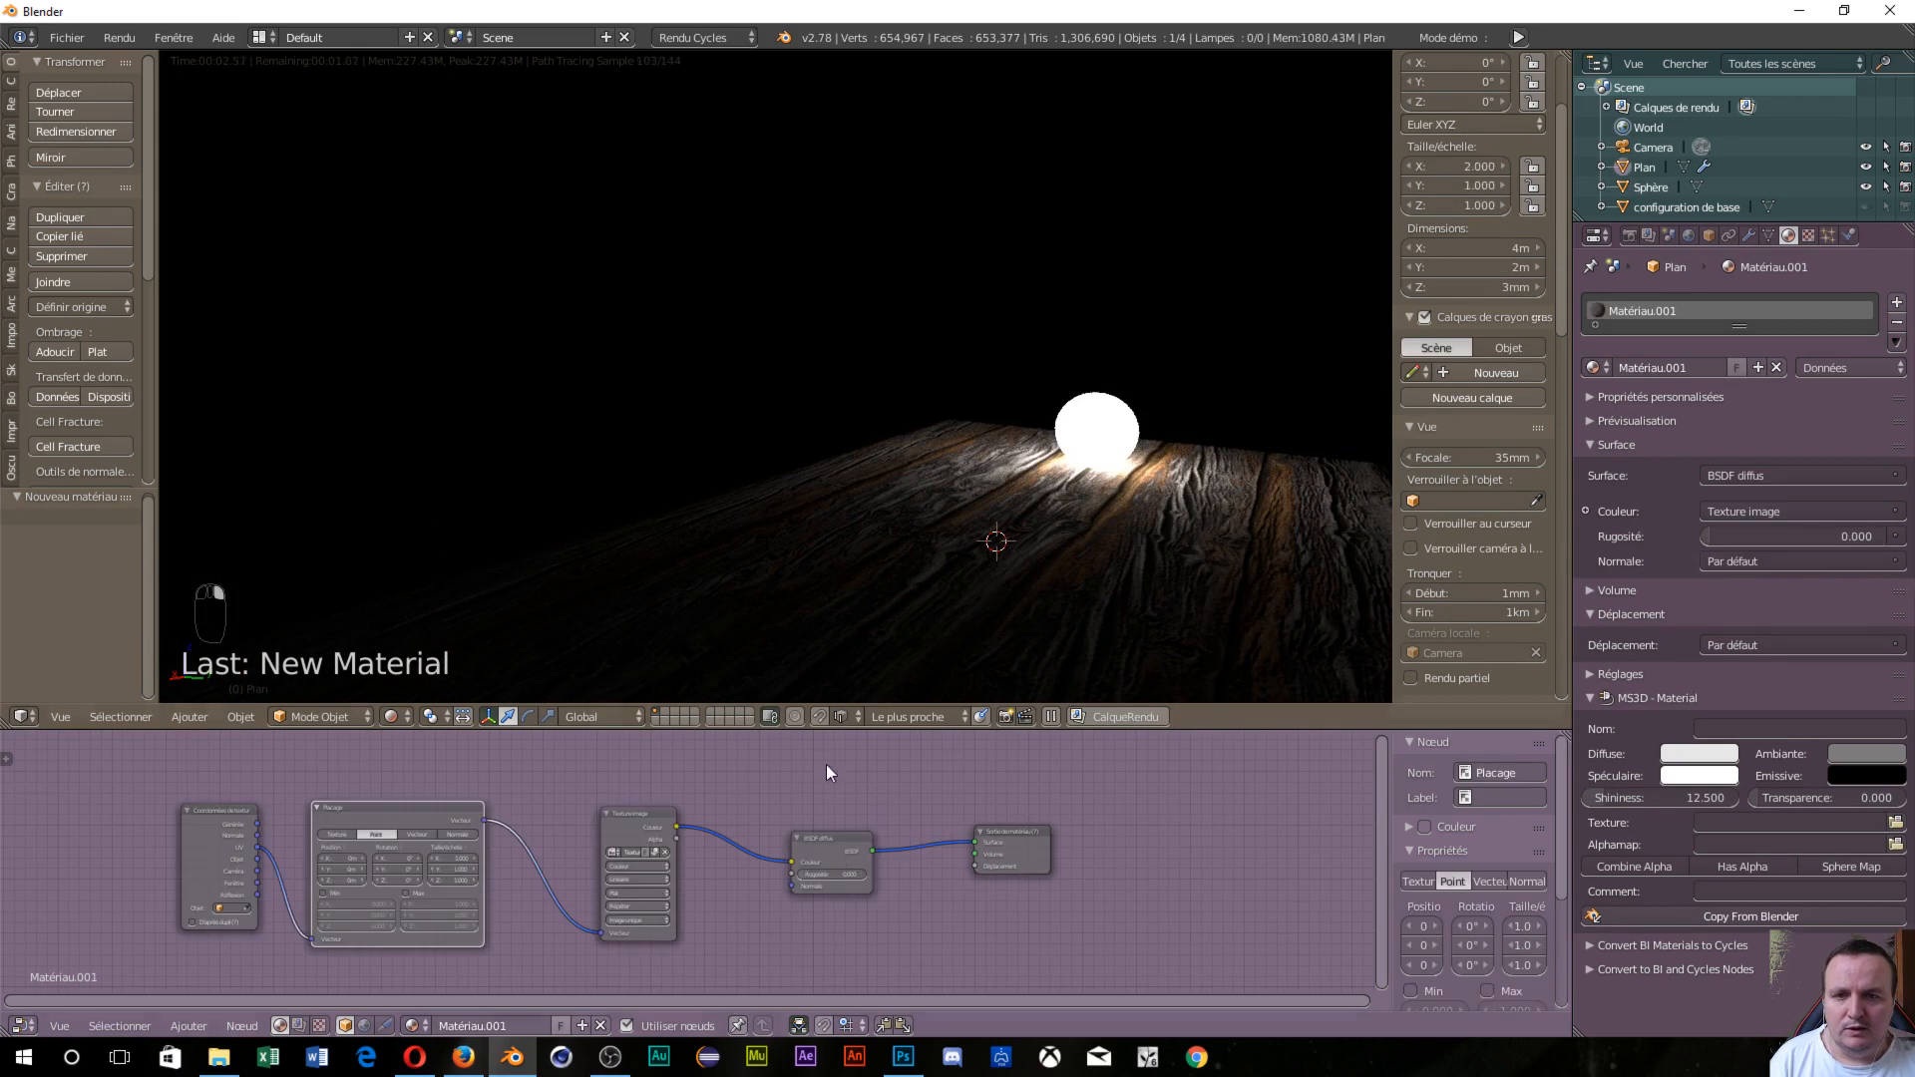
scroll(806, 944, "down", 3)
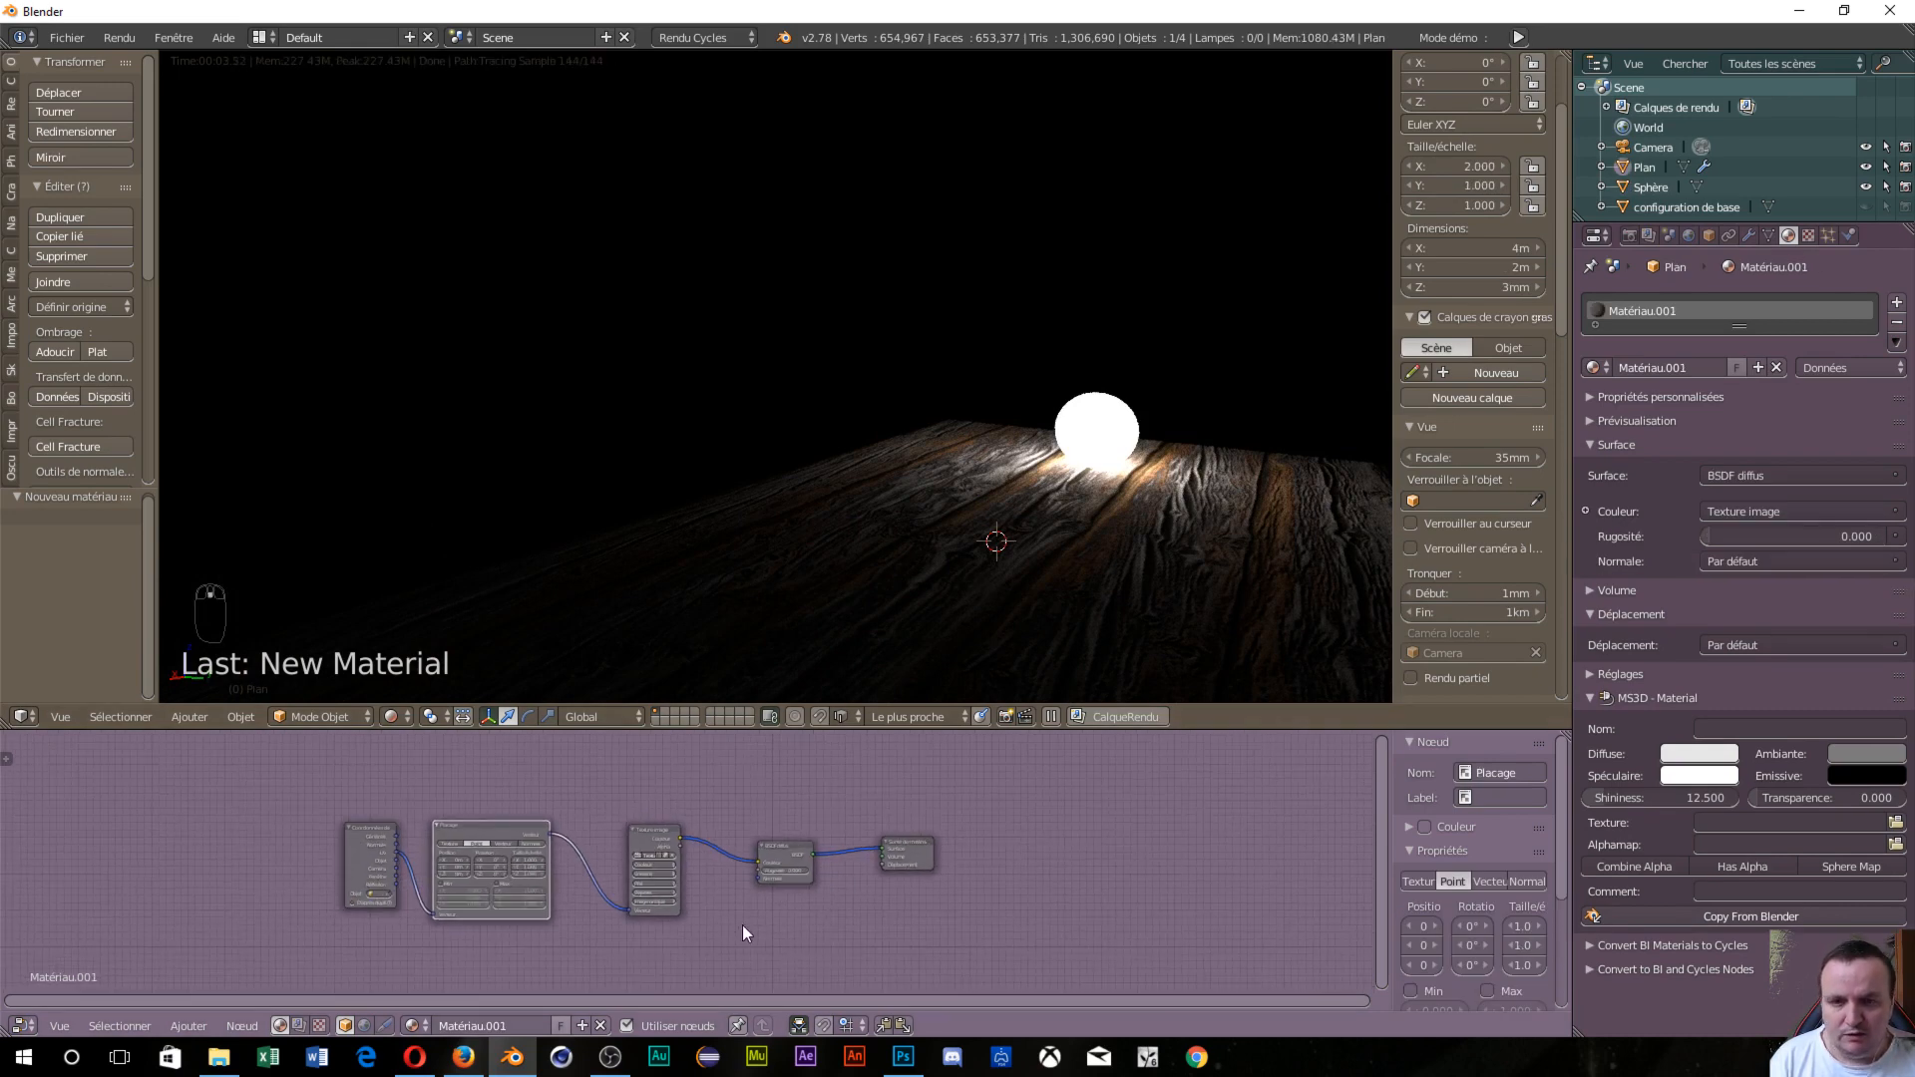
key("shift+a")
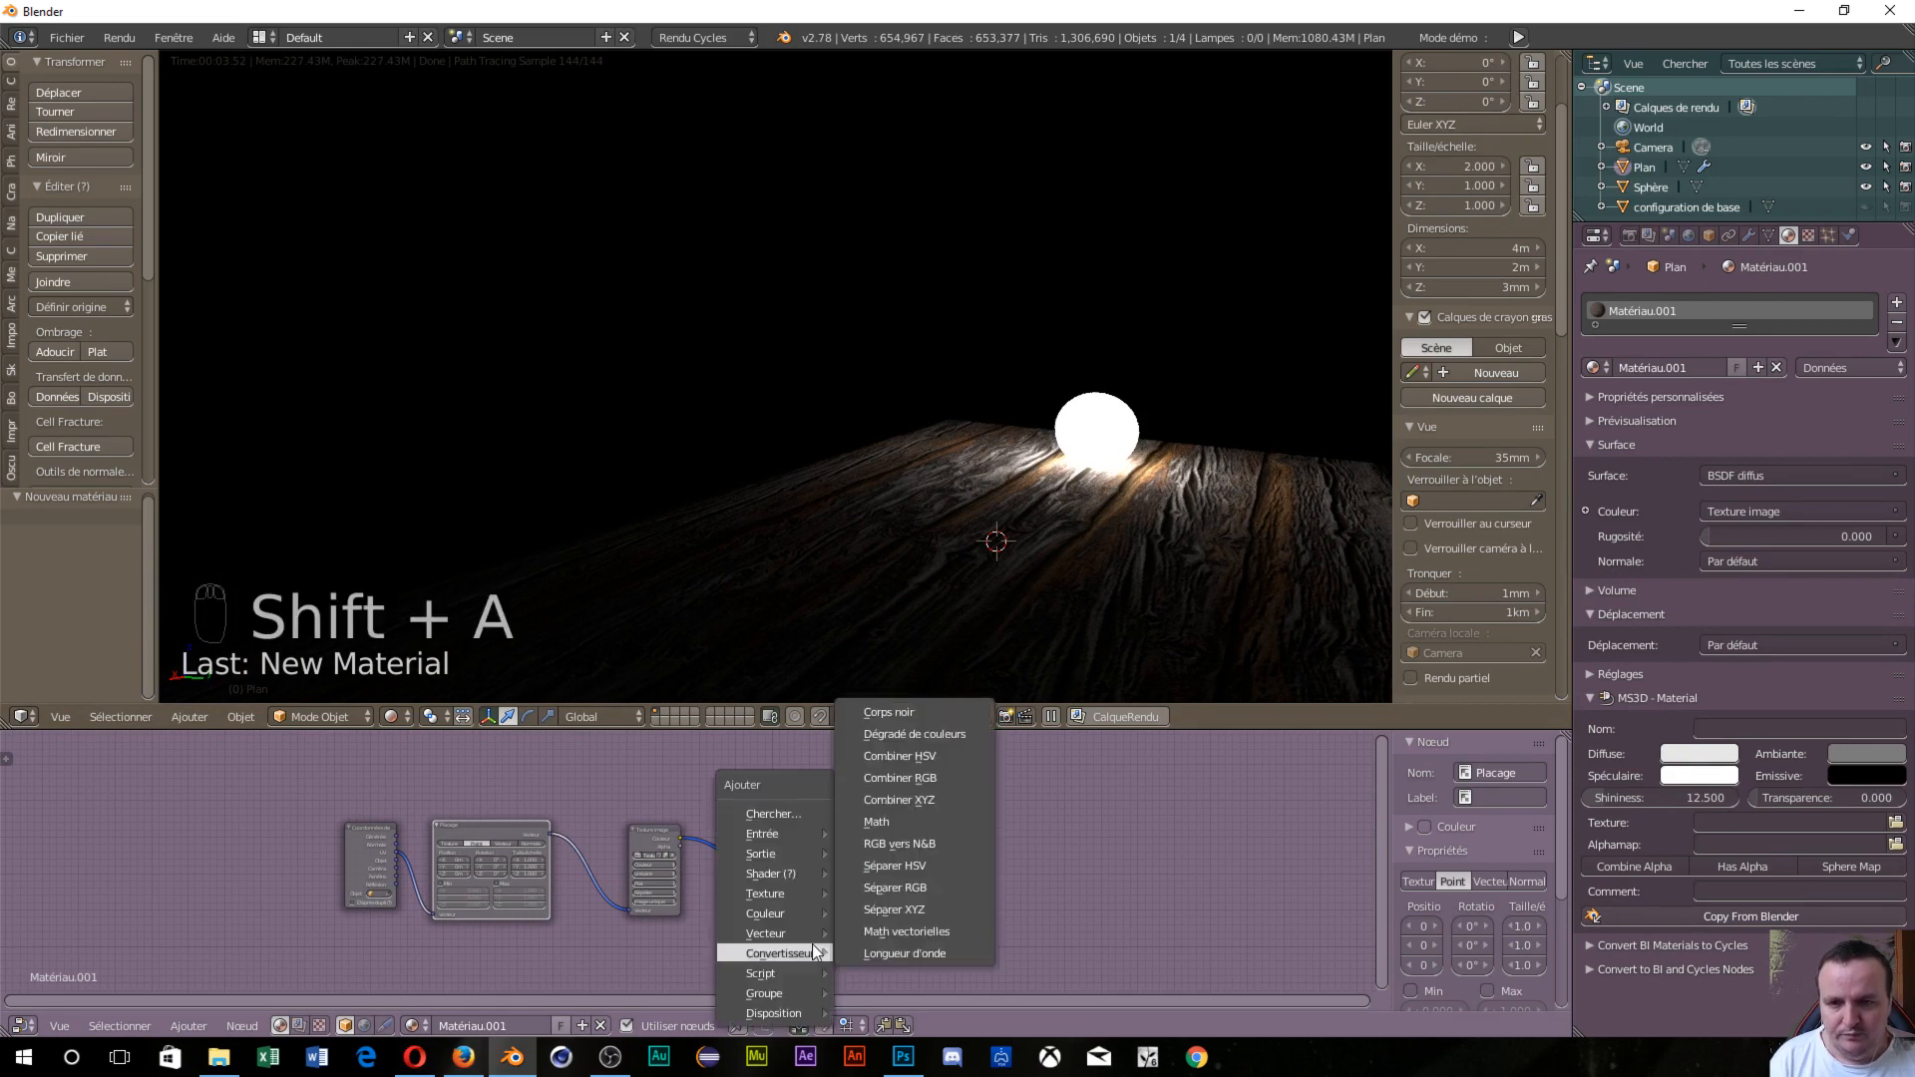
Add a Glossy BSDF node to the plank material and shift the Material Output to make room.
mouse_move(770, 874)
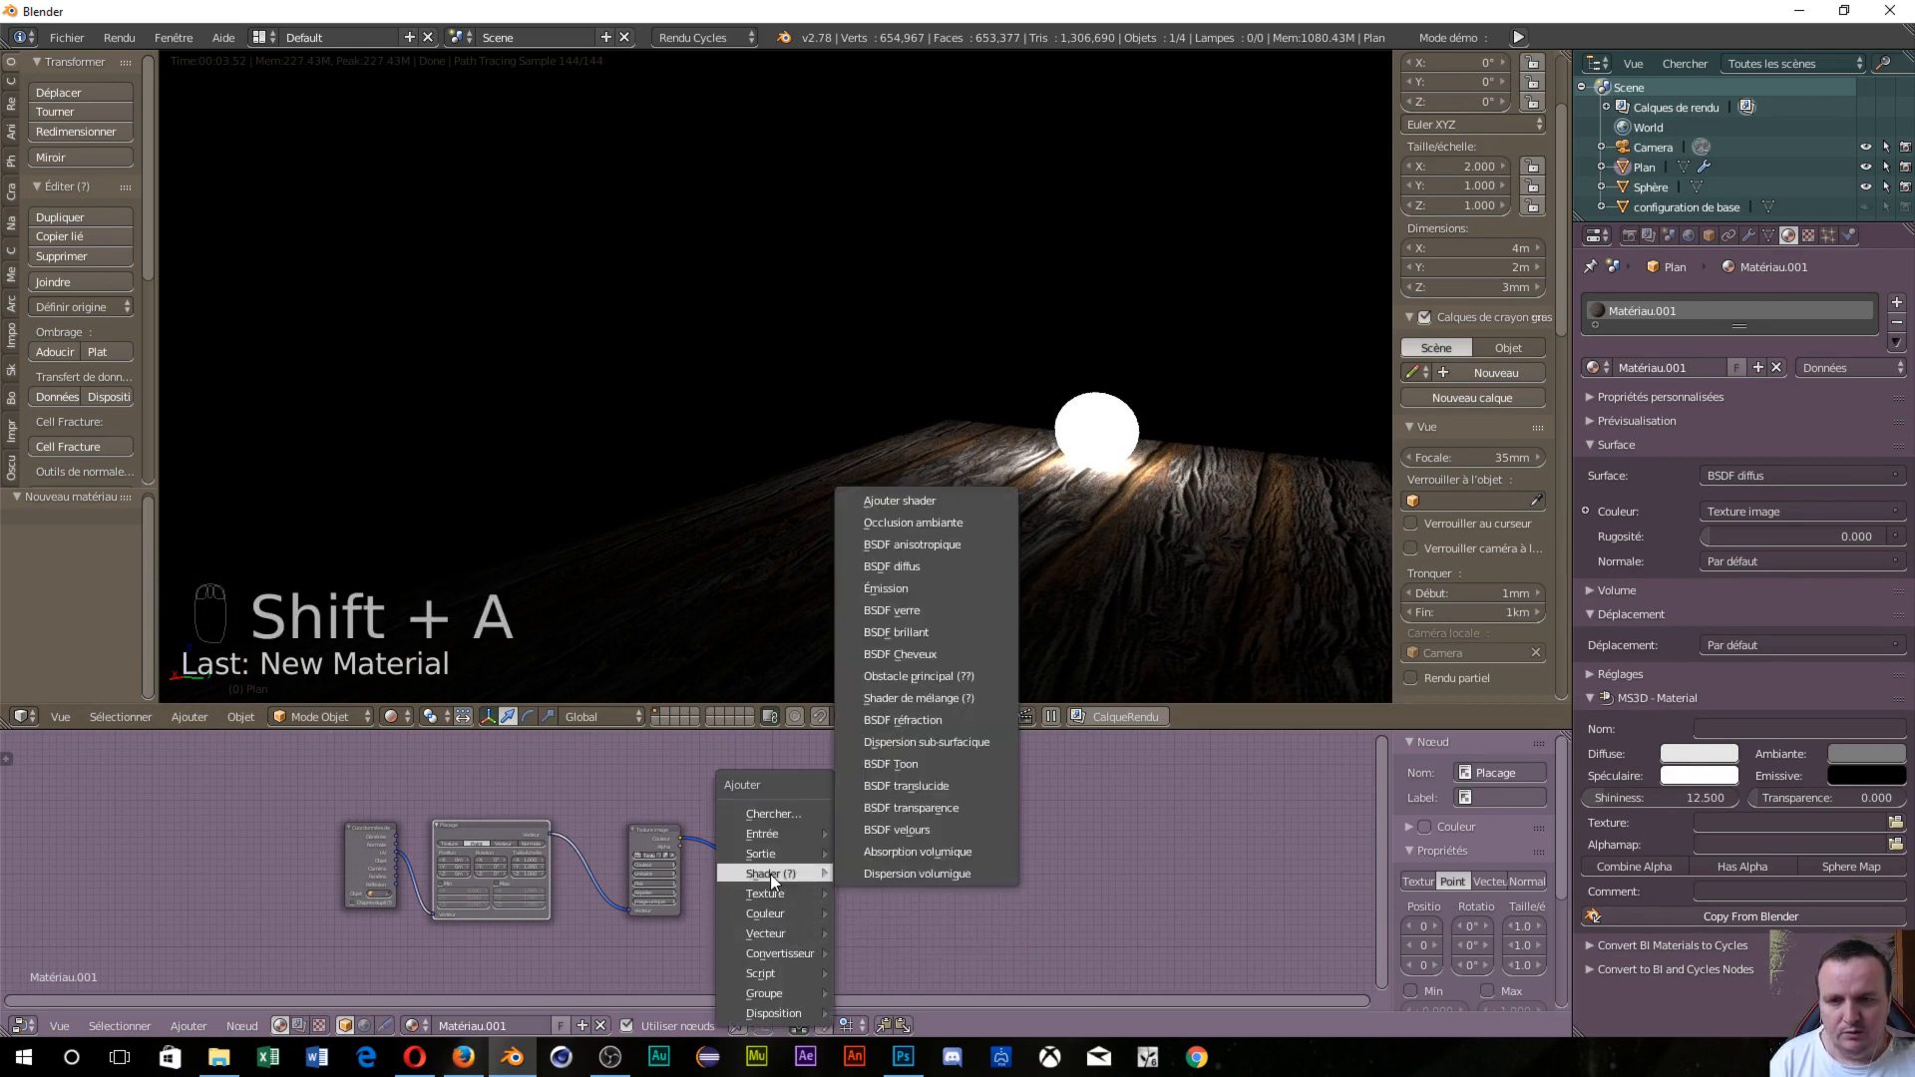
left_click(928, 634)
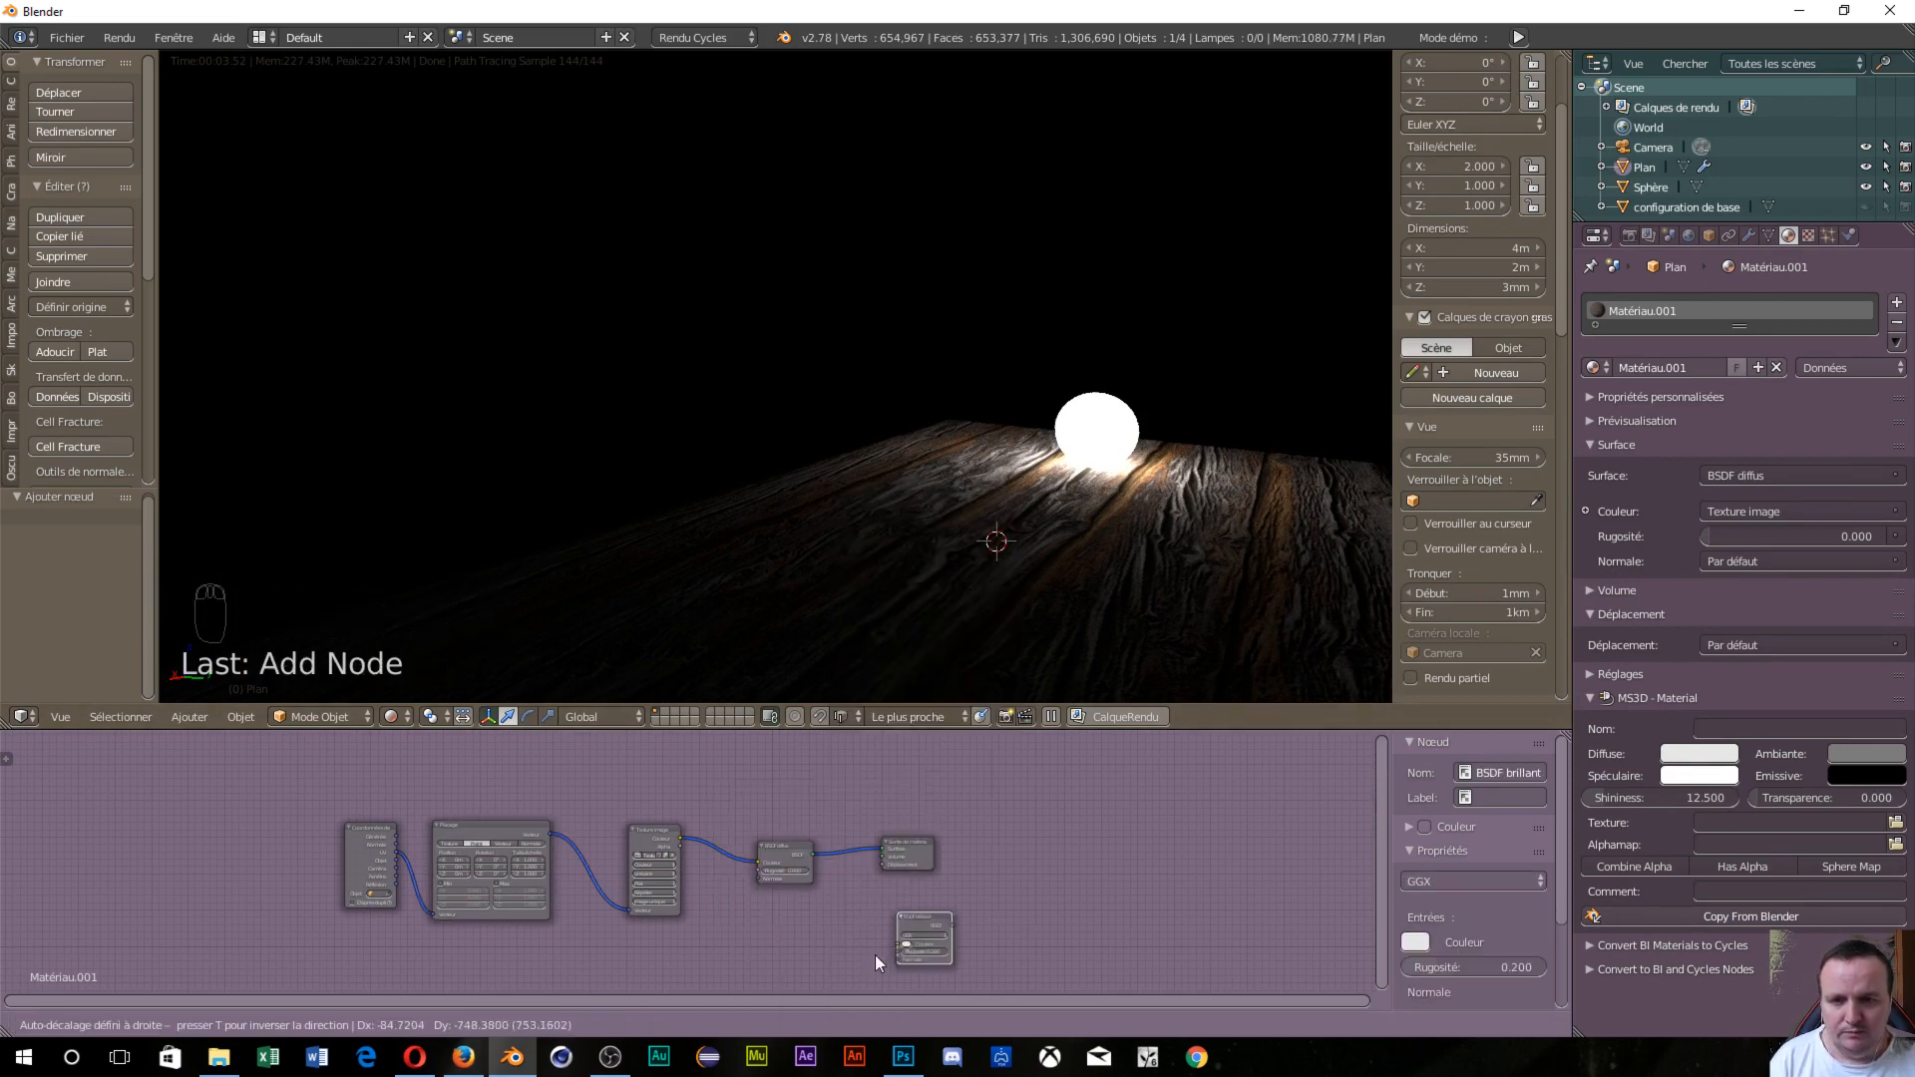
left_click(755, 916)
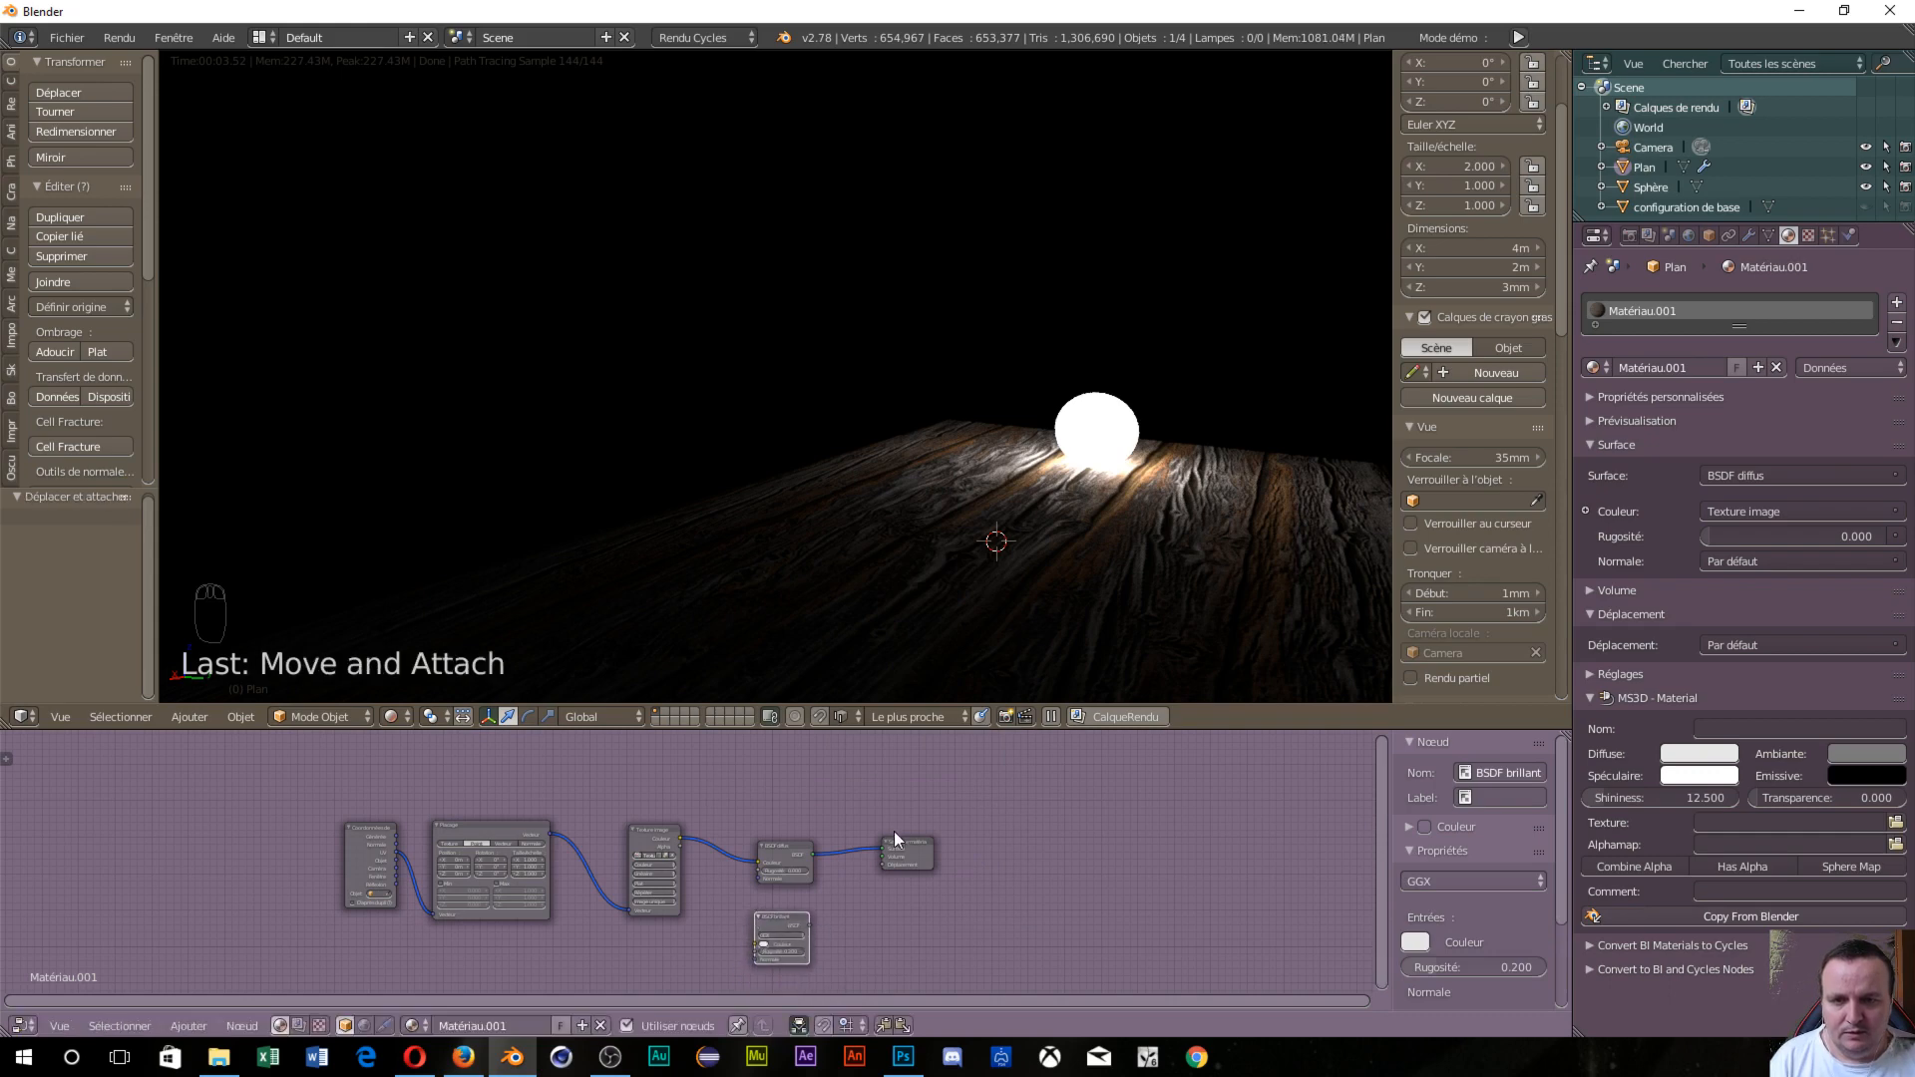
key("g")
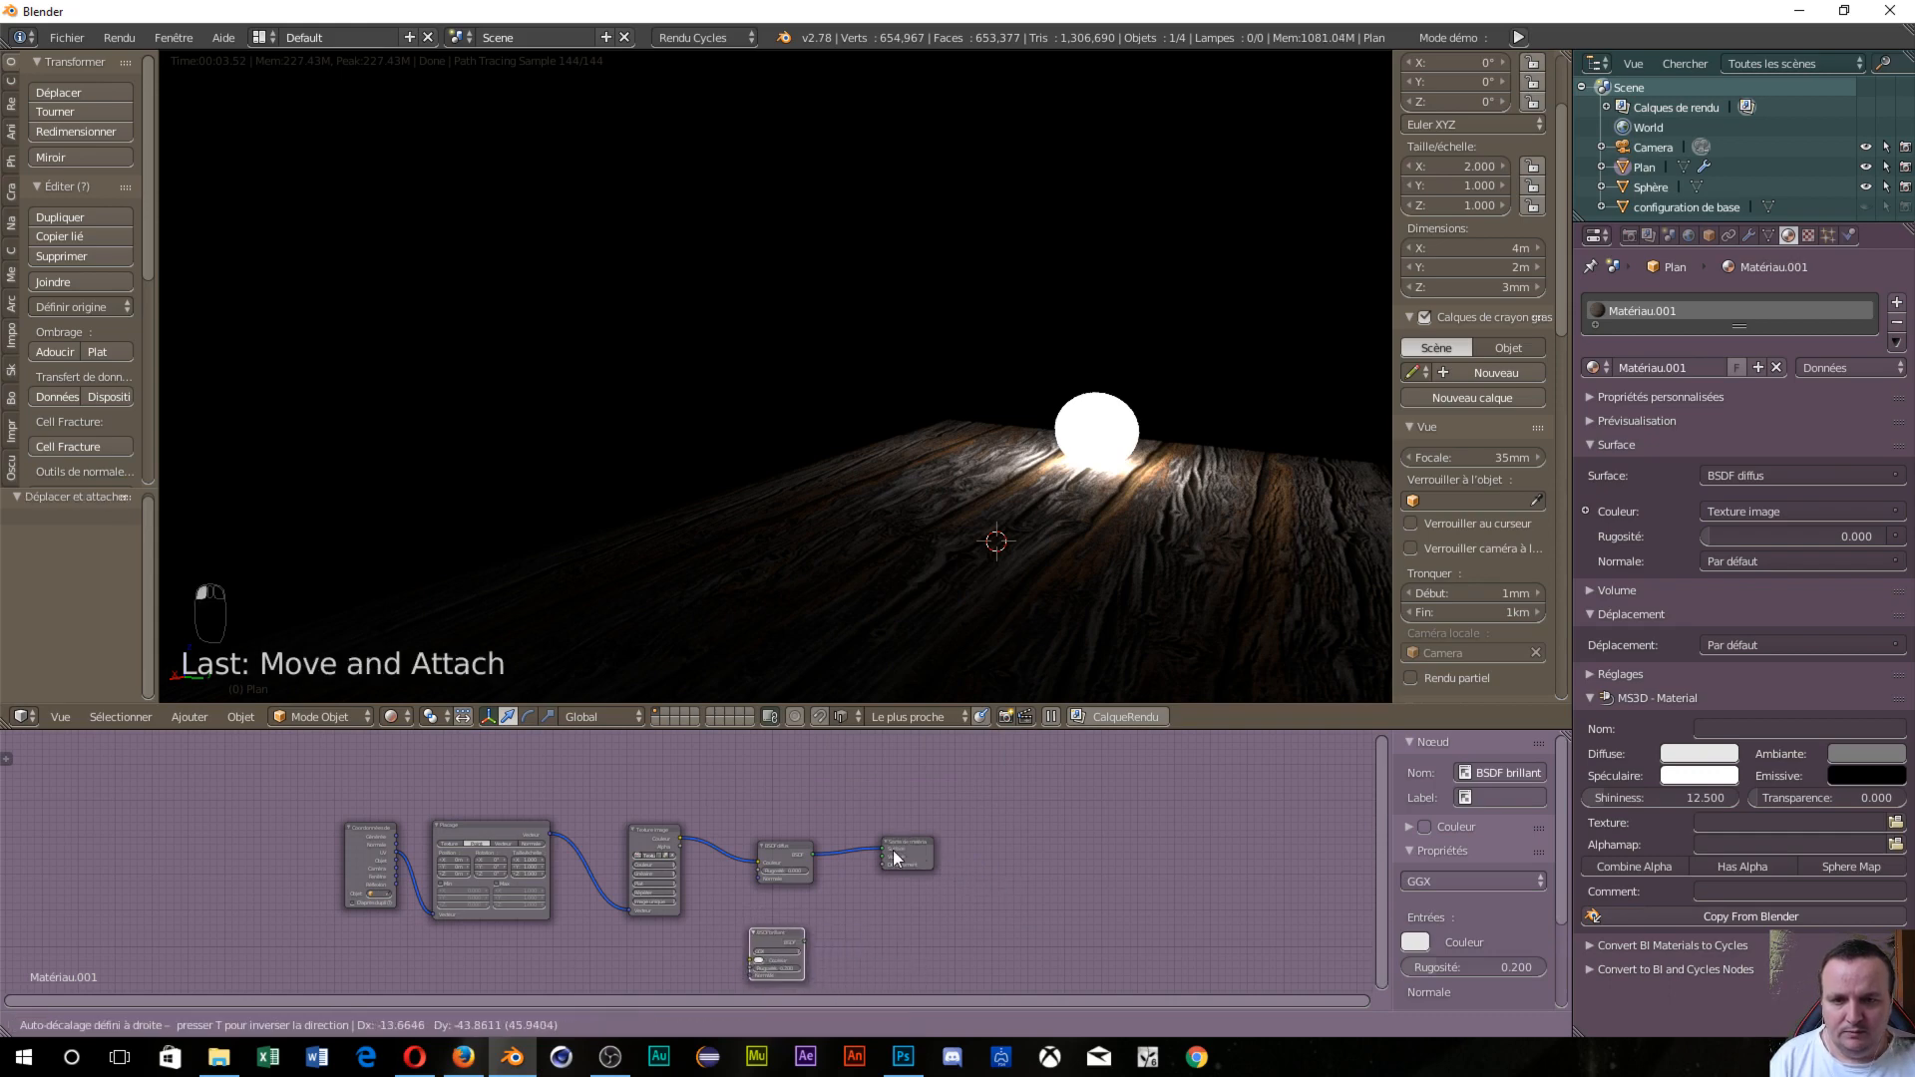
left_click(905, 855)
left_click_drag(911, 841, 1003, 917)
Drop a 0.5 Mix Shader onto the diffuse link and plug the glossy output into its second input.
key("shift+a")
mouse_move(823, 805)
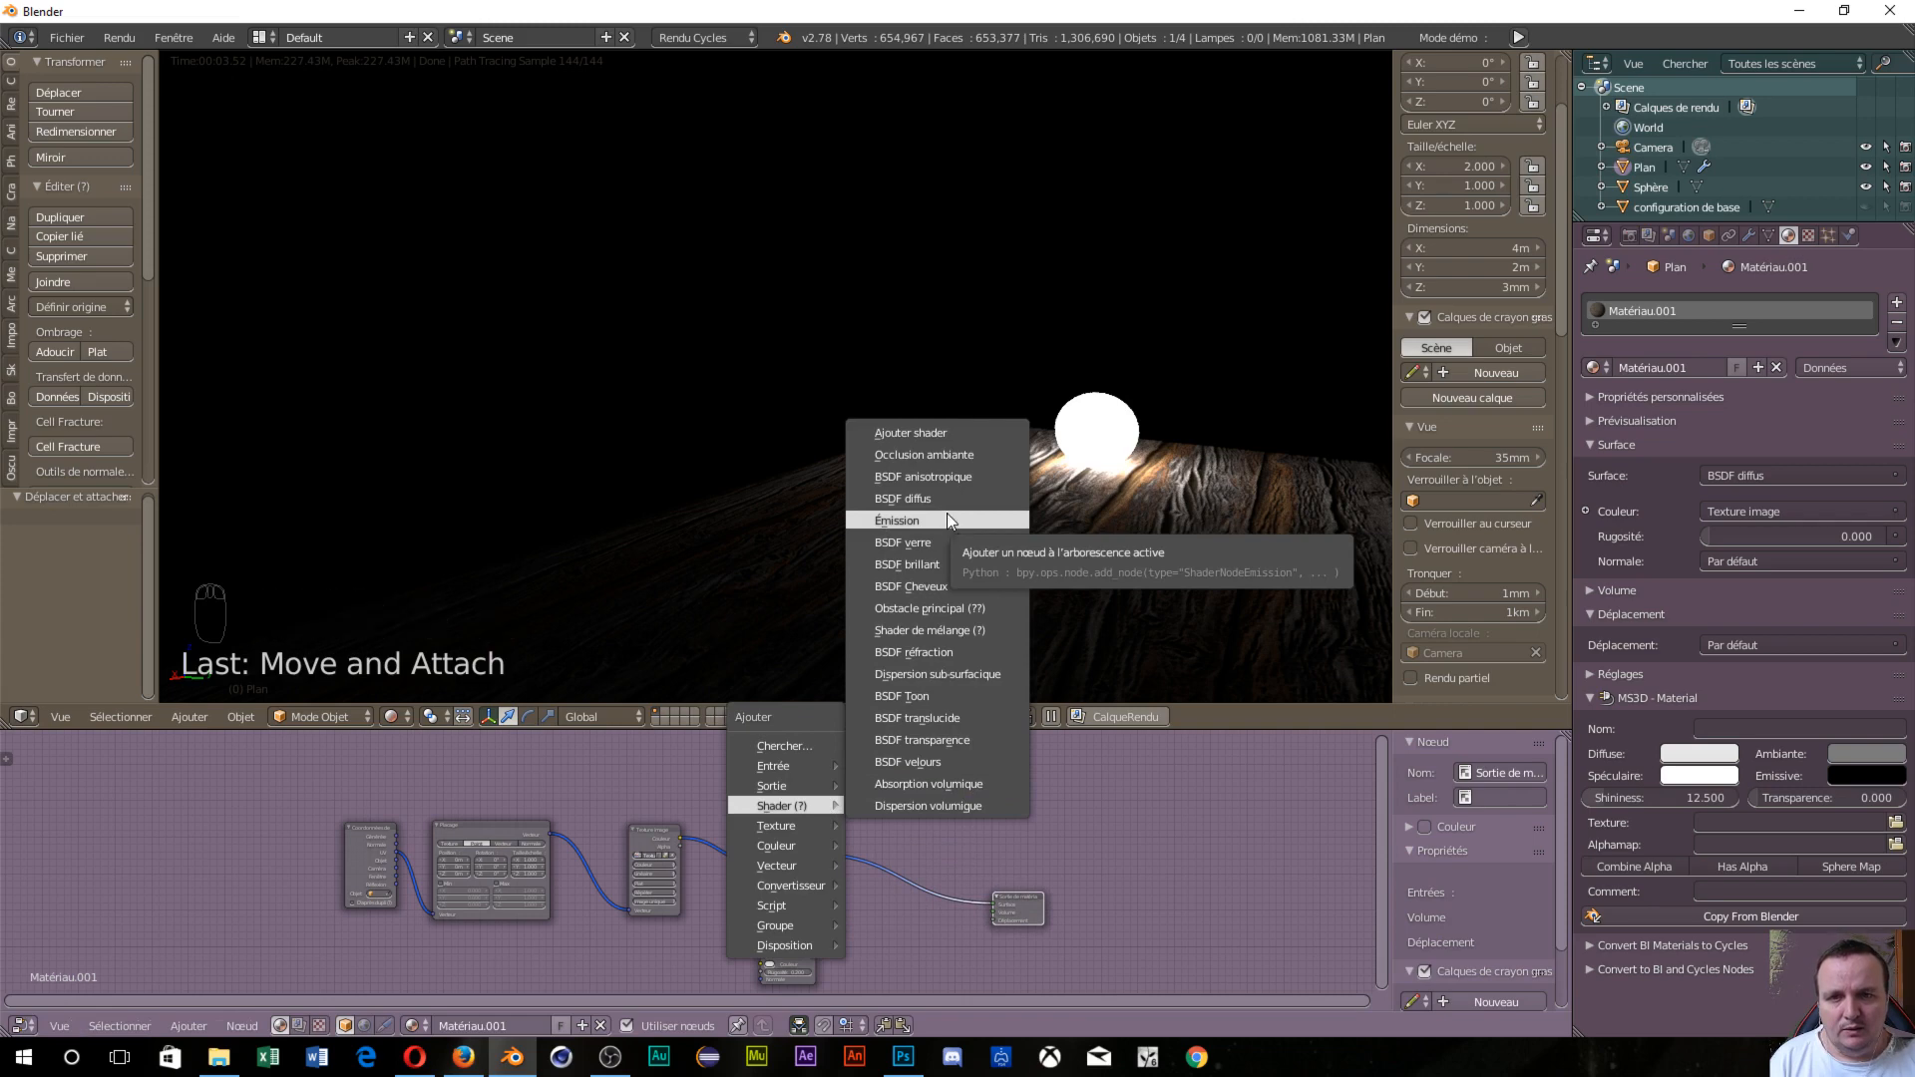
left_click(924, 630)
left_click(900, 851)
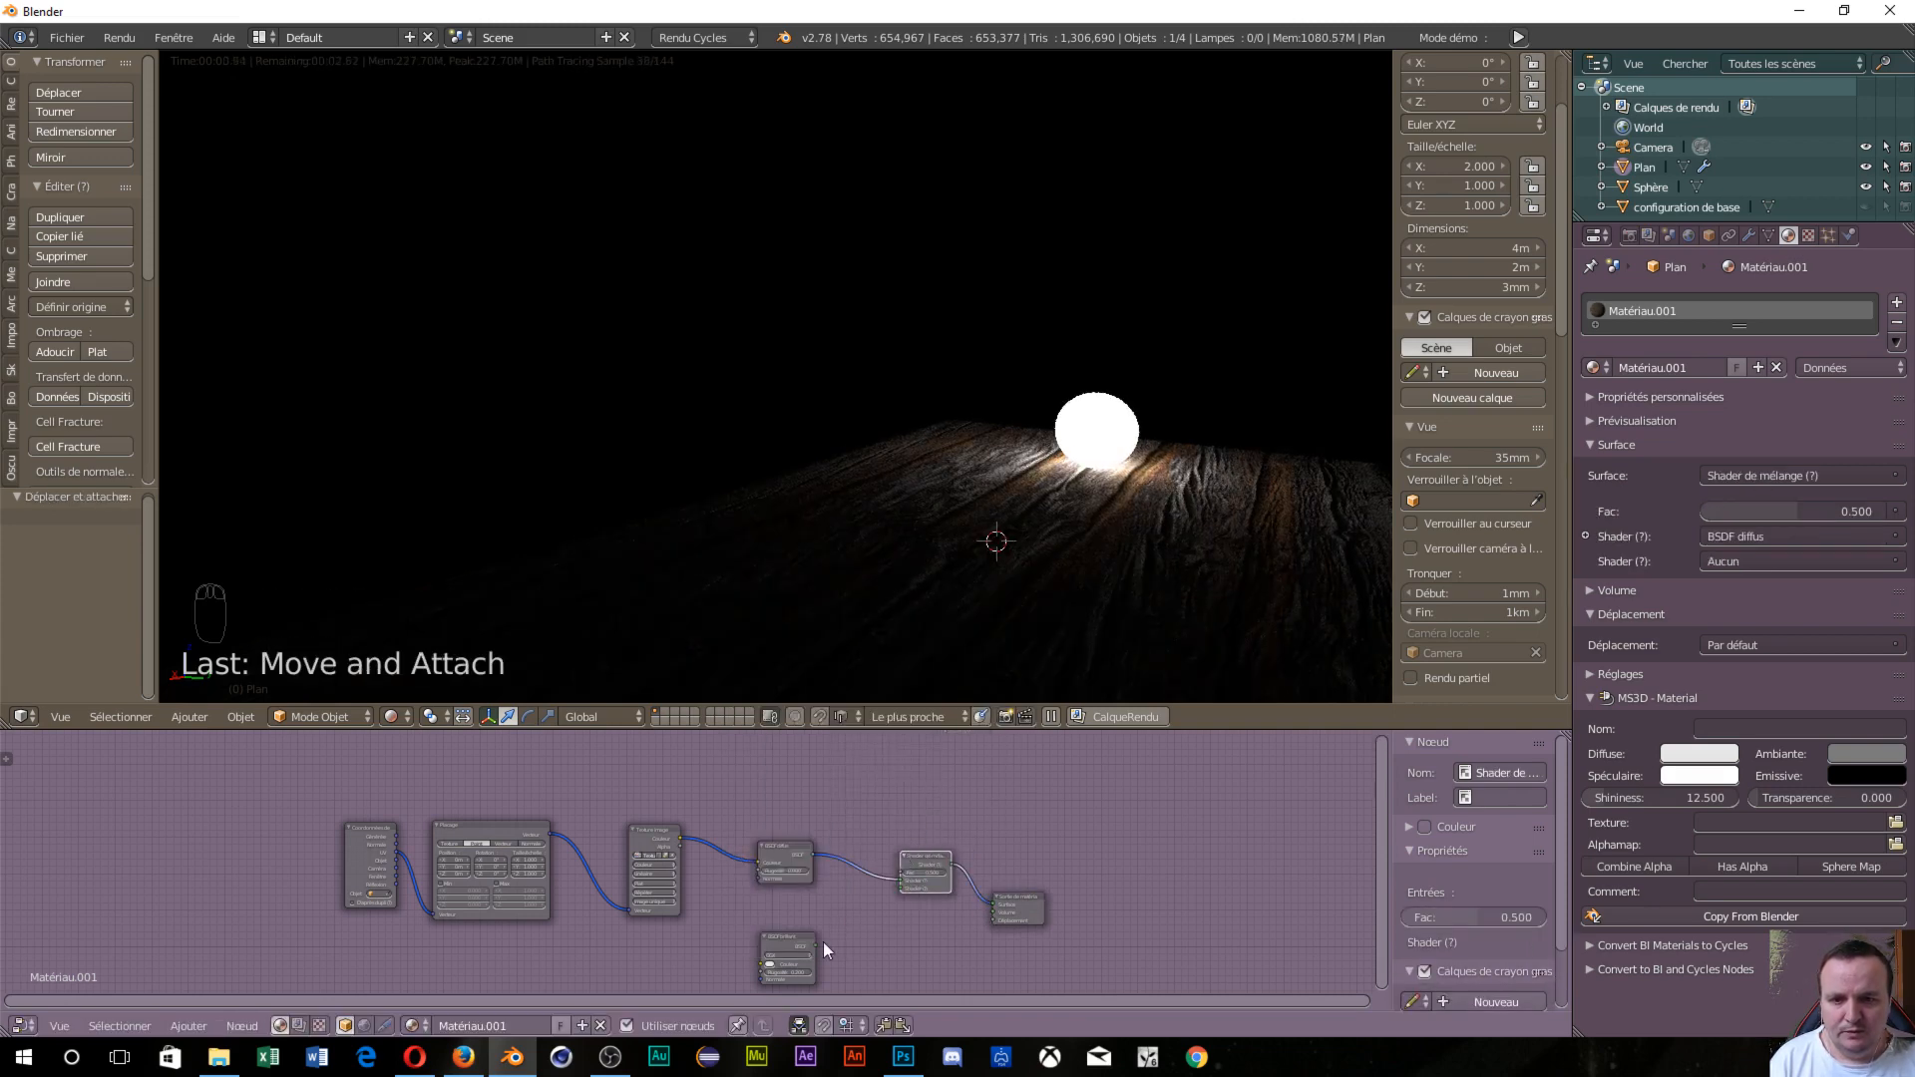
left_click_drag(816, 944, 900, 884)
middle_click_drag(1065, 554, 973, 624)
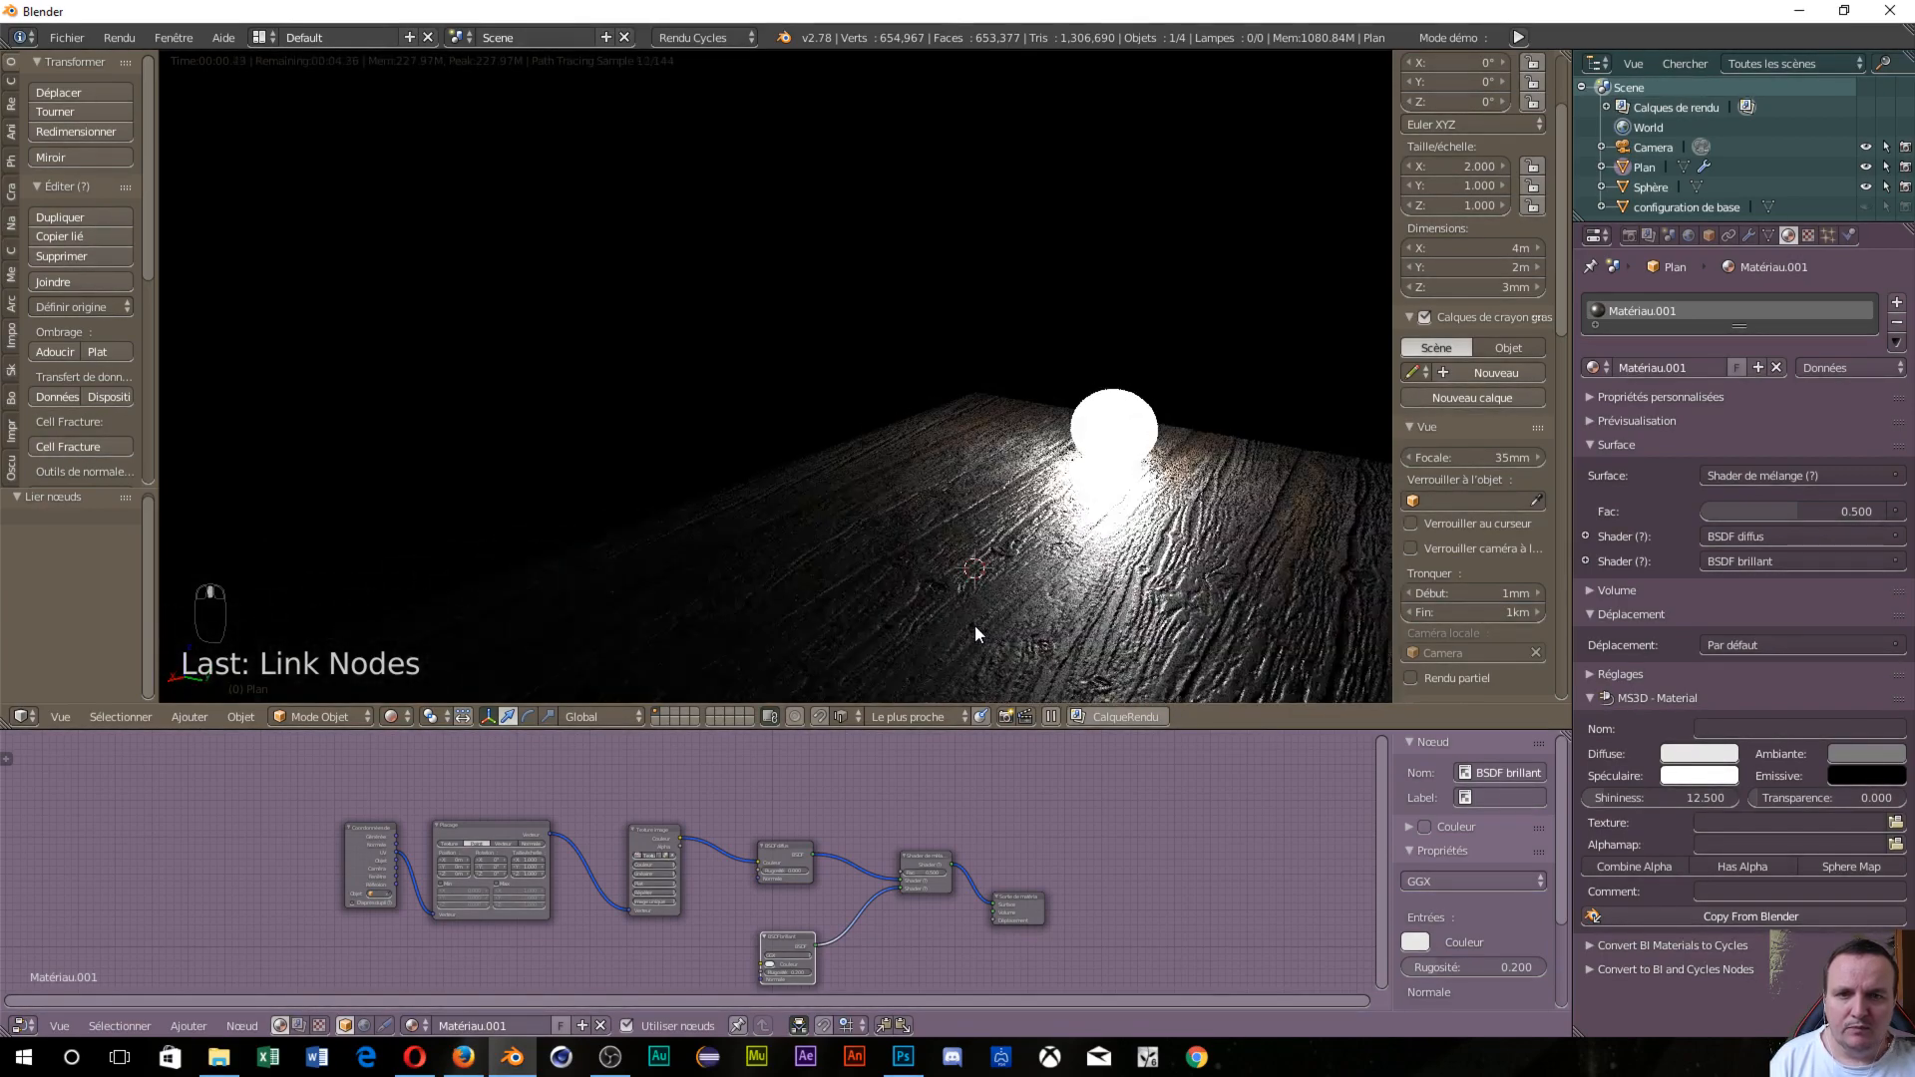
middle_click_drag(1159, 592, 1115, 530)
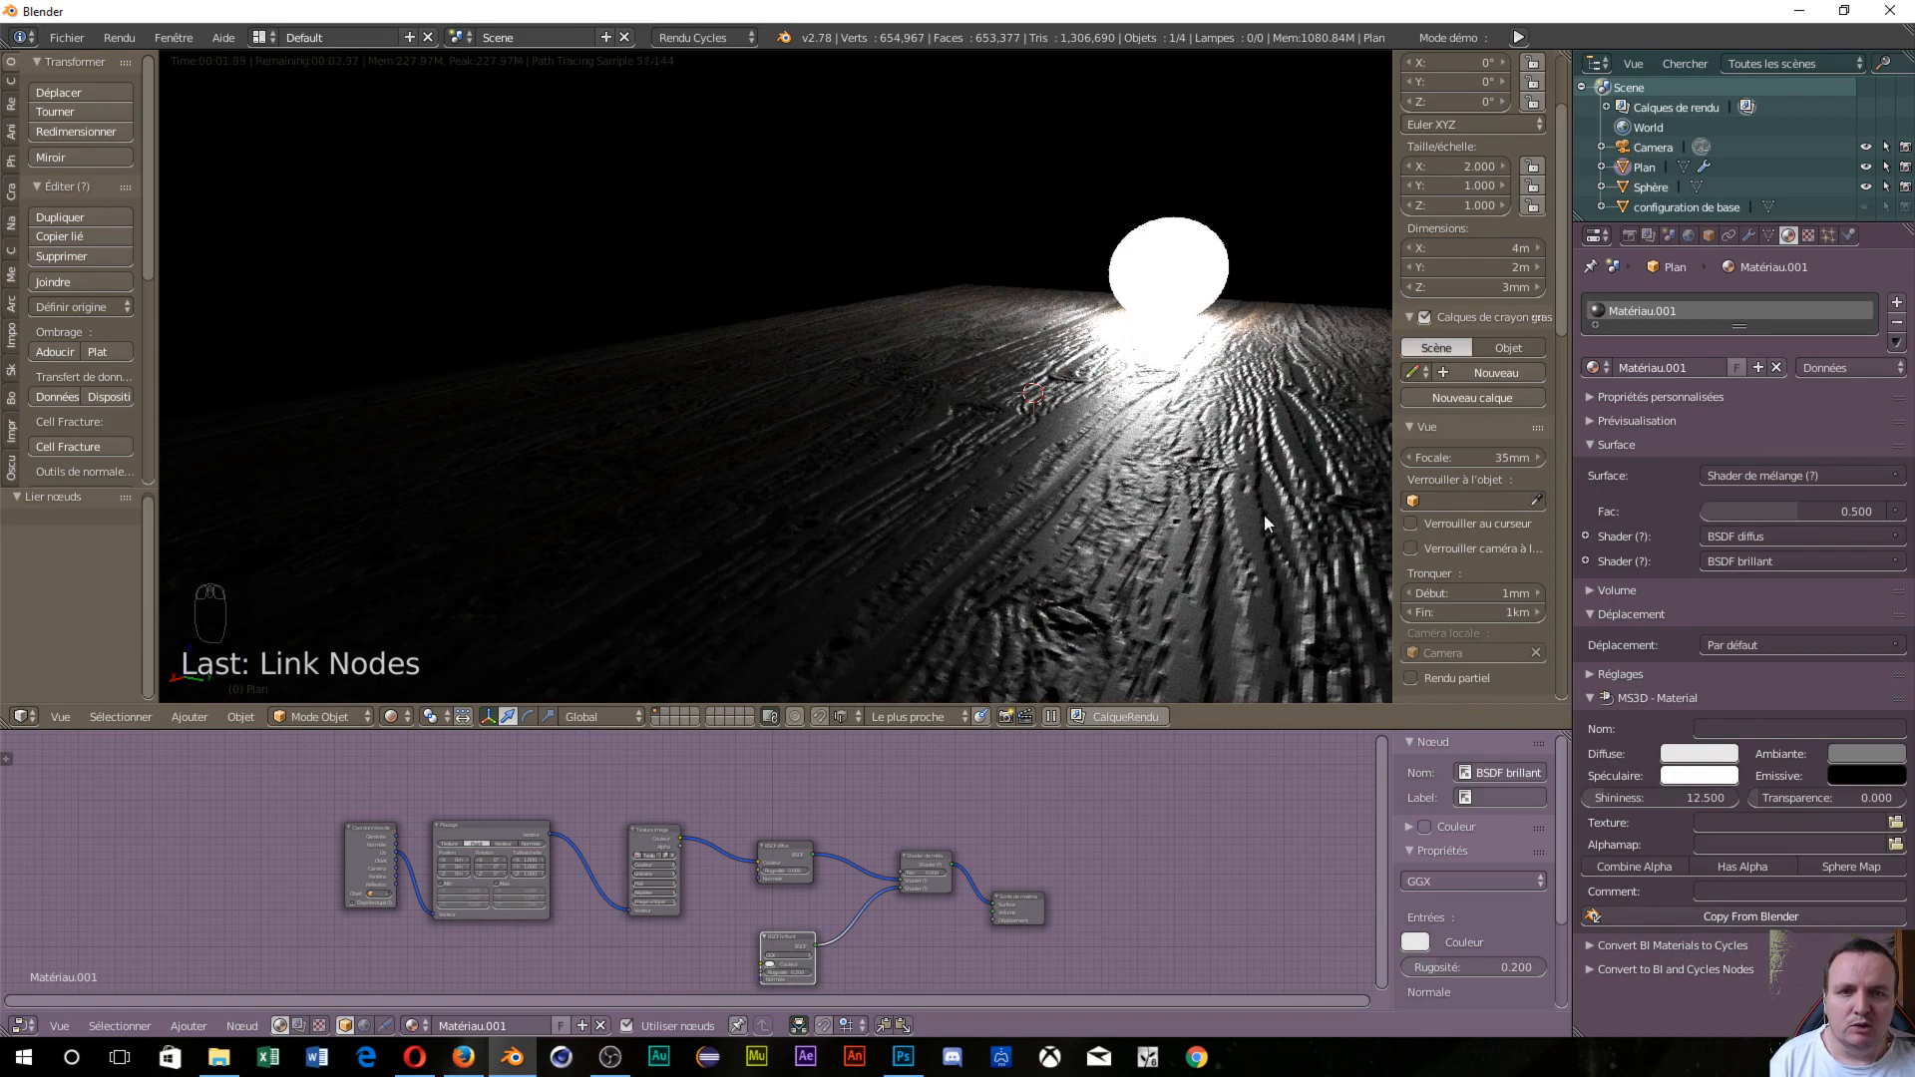
Apply Adoucir (Shade Smooth) to the displaced plank floor and reframe the render and node tree.
scroll(1236, 483, "down", 3)
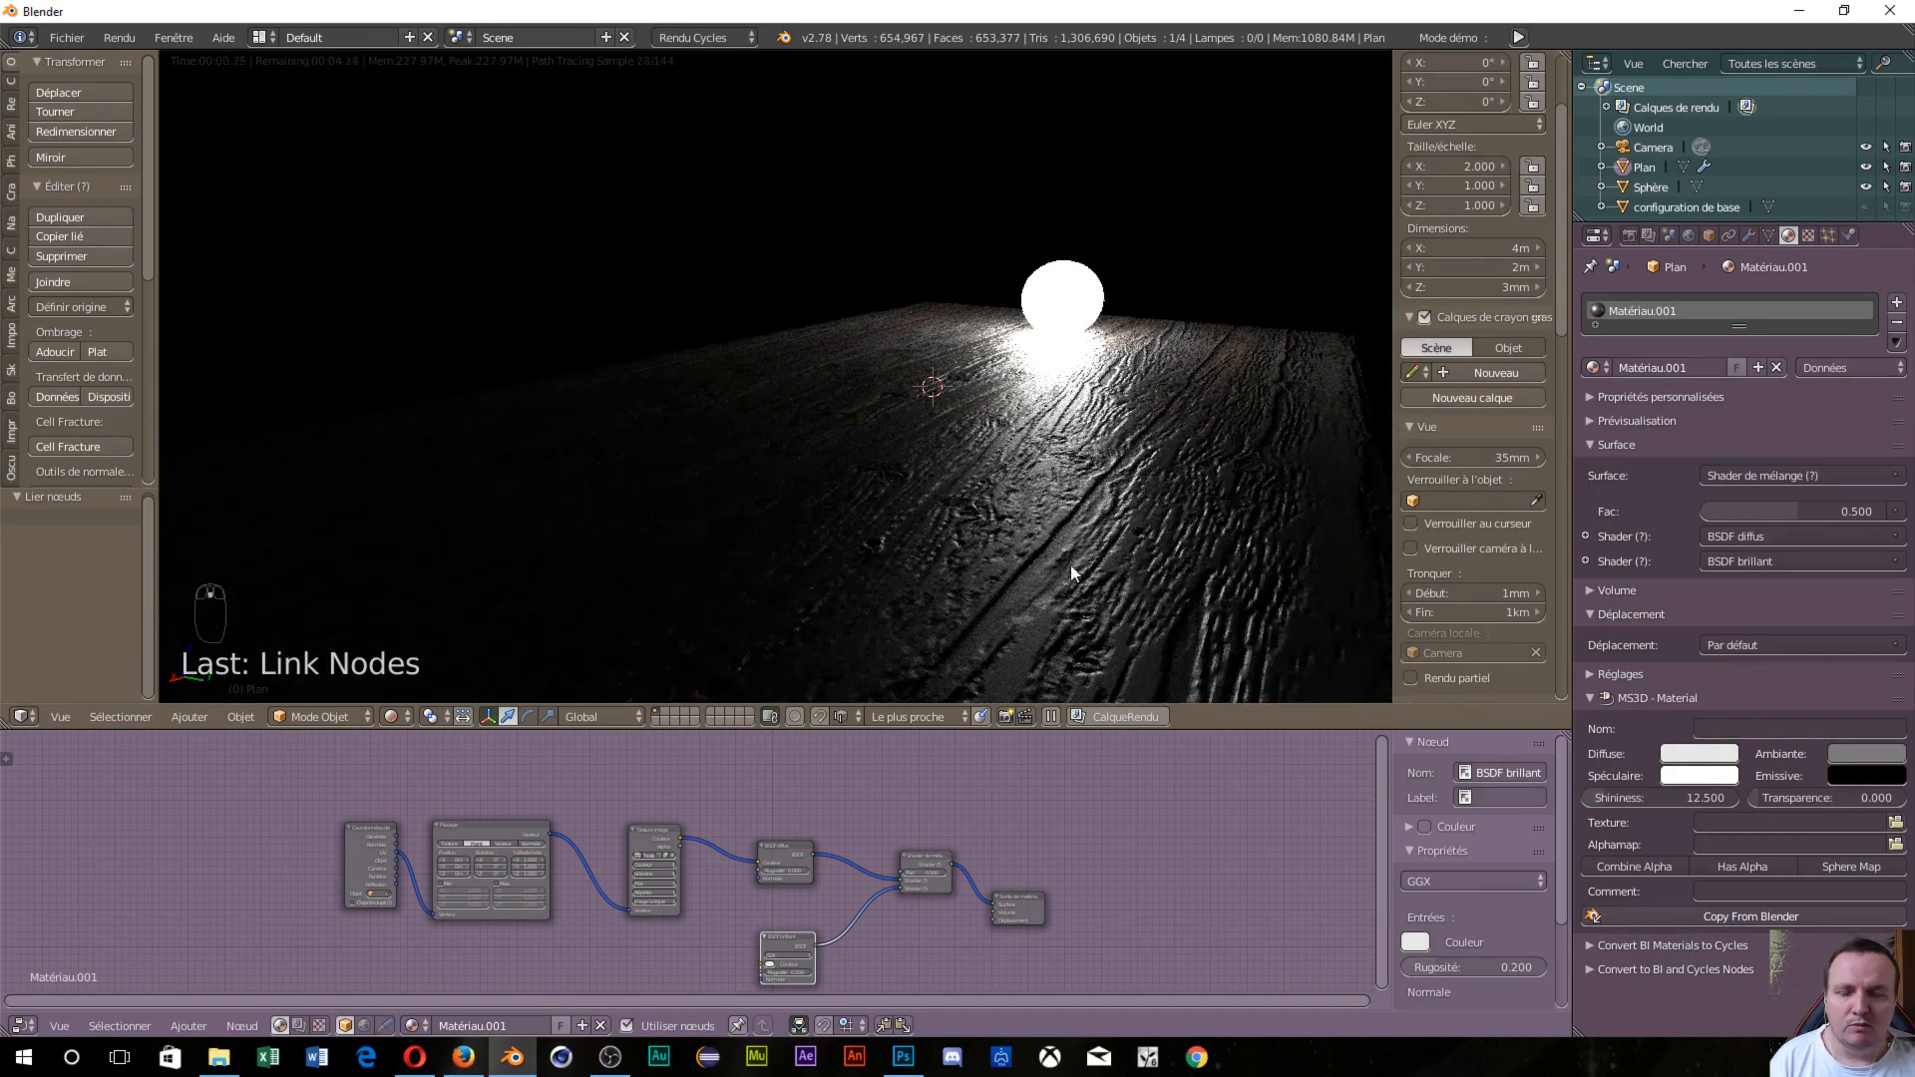
left_click(51, 354)
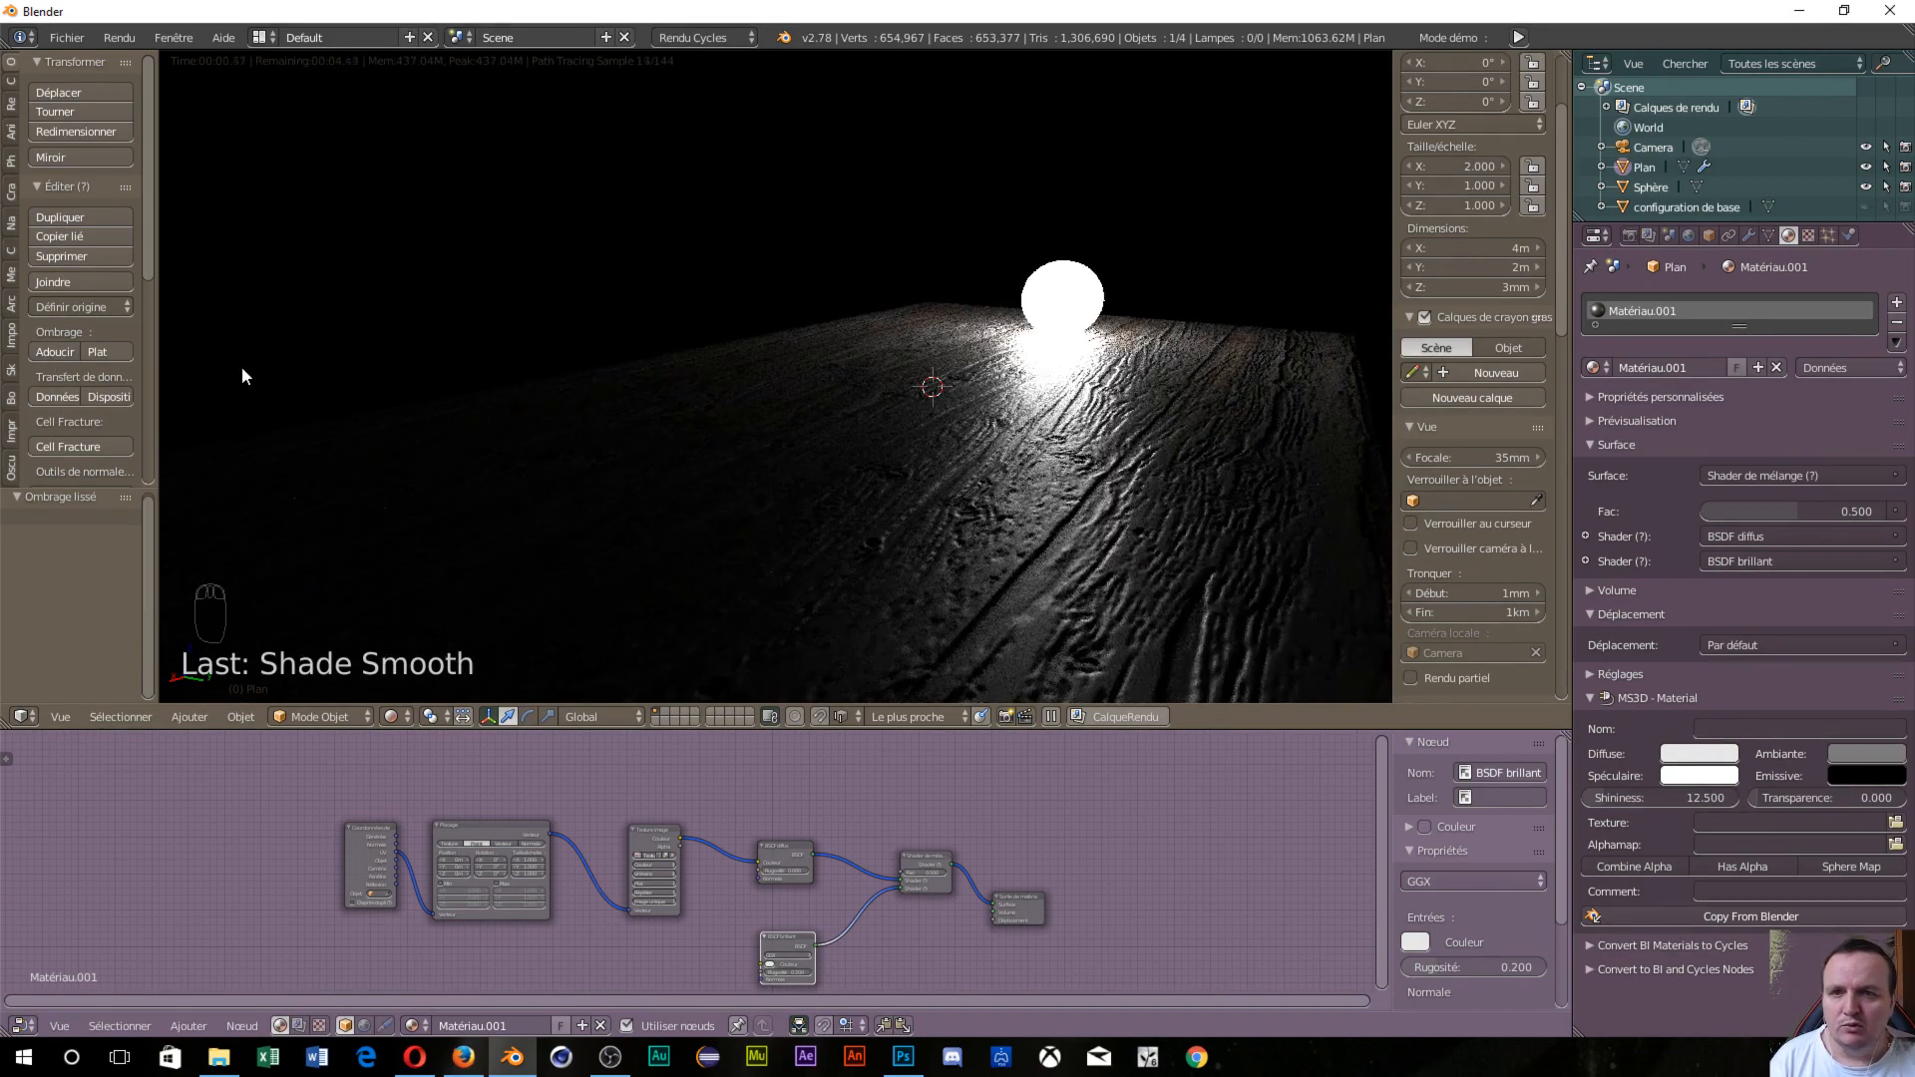
scroll(788, 552, "up", 1)
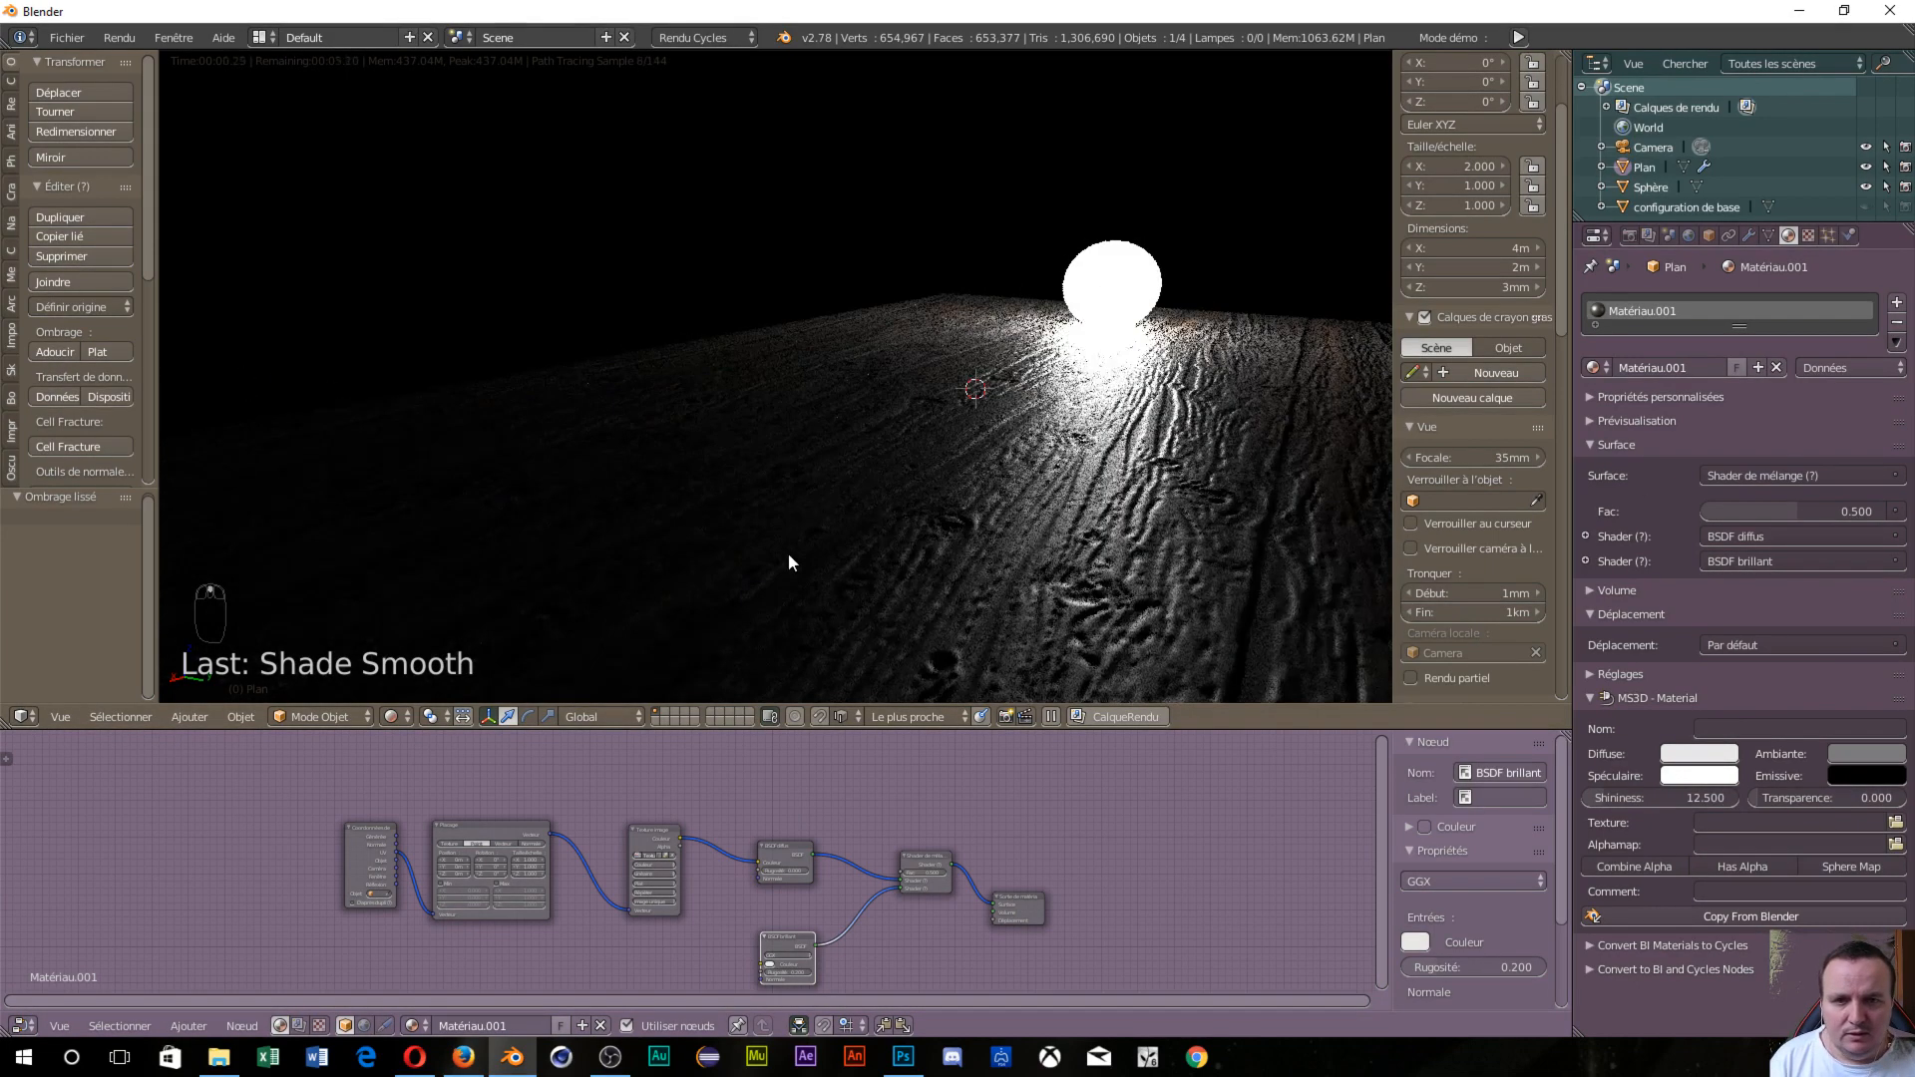
middle_click_drag(954, 472, 955, 466)
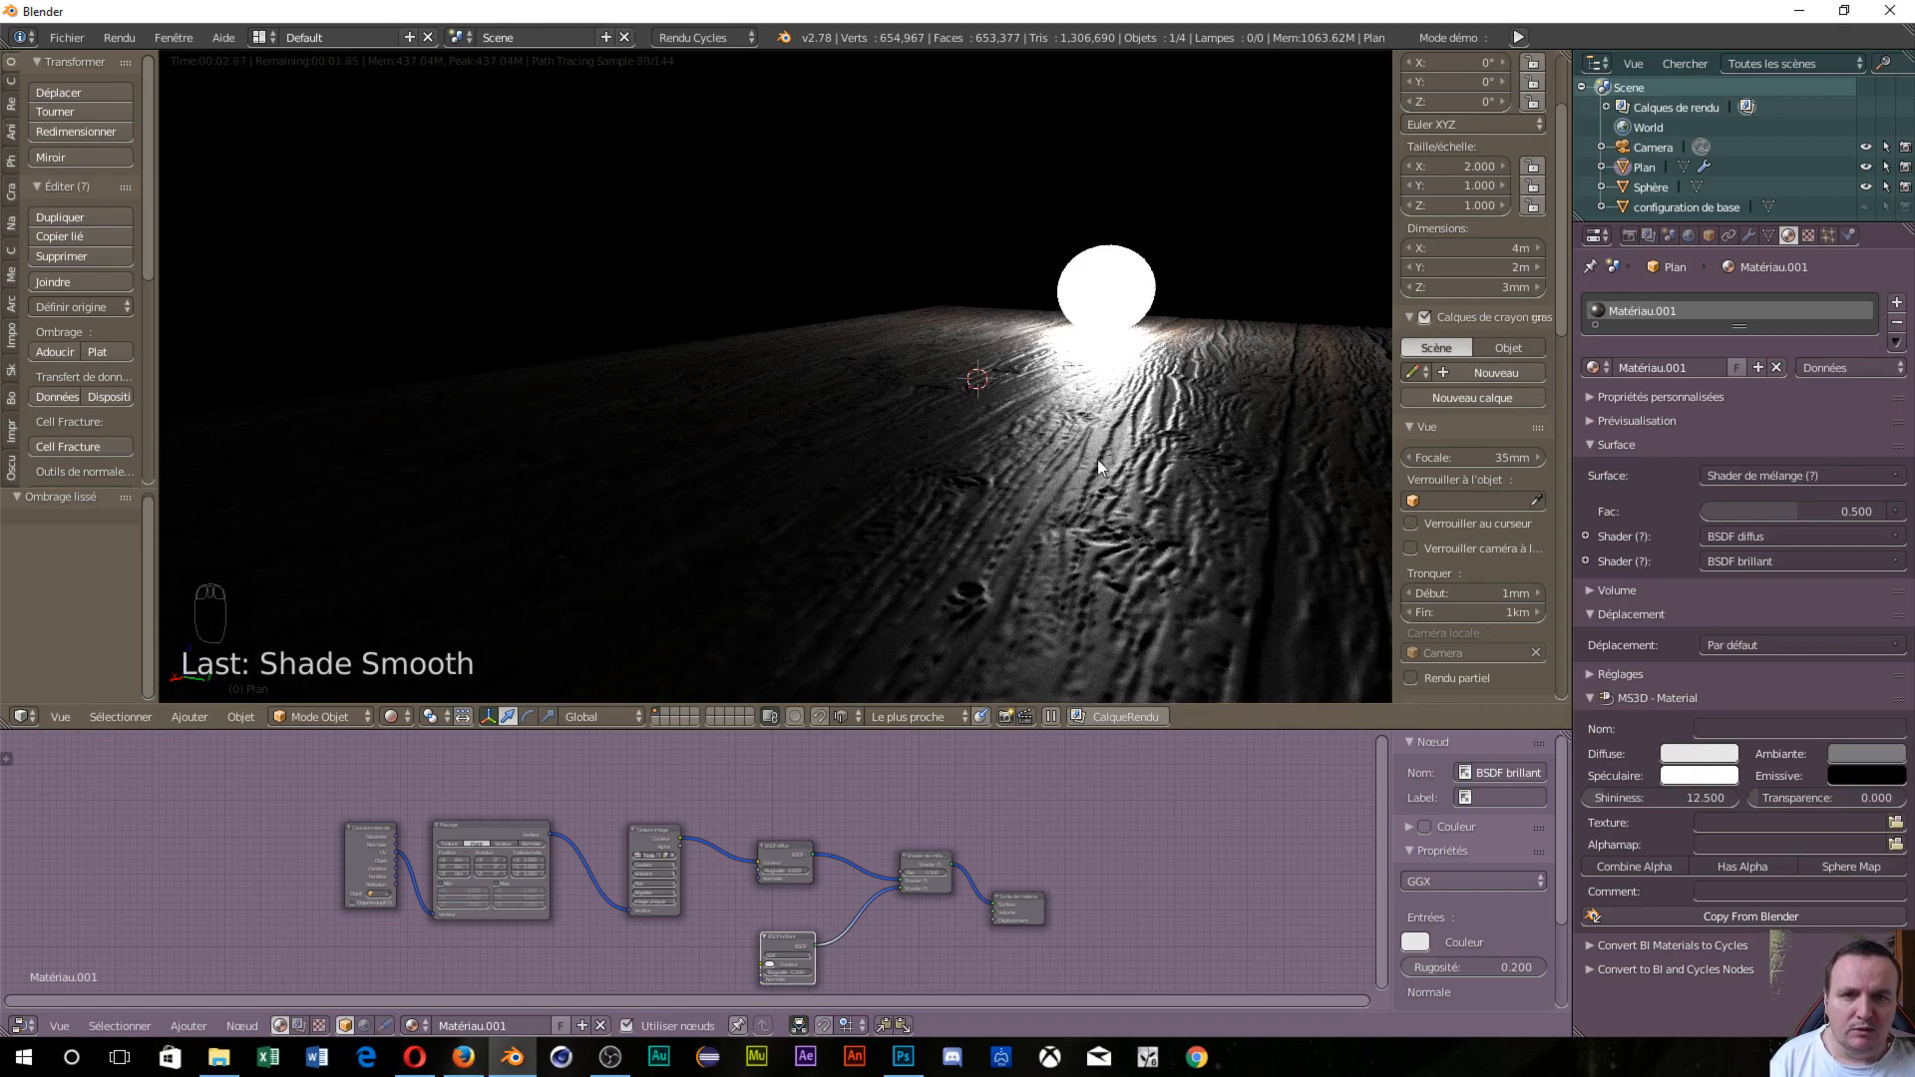
scroll(1126, 418, "down", 2)
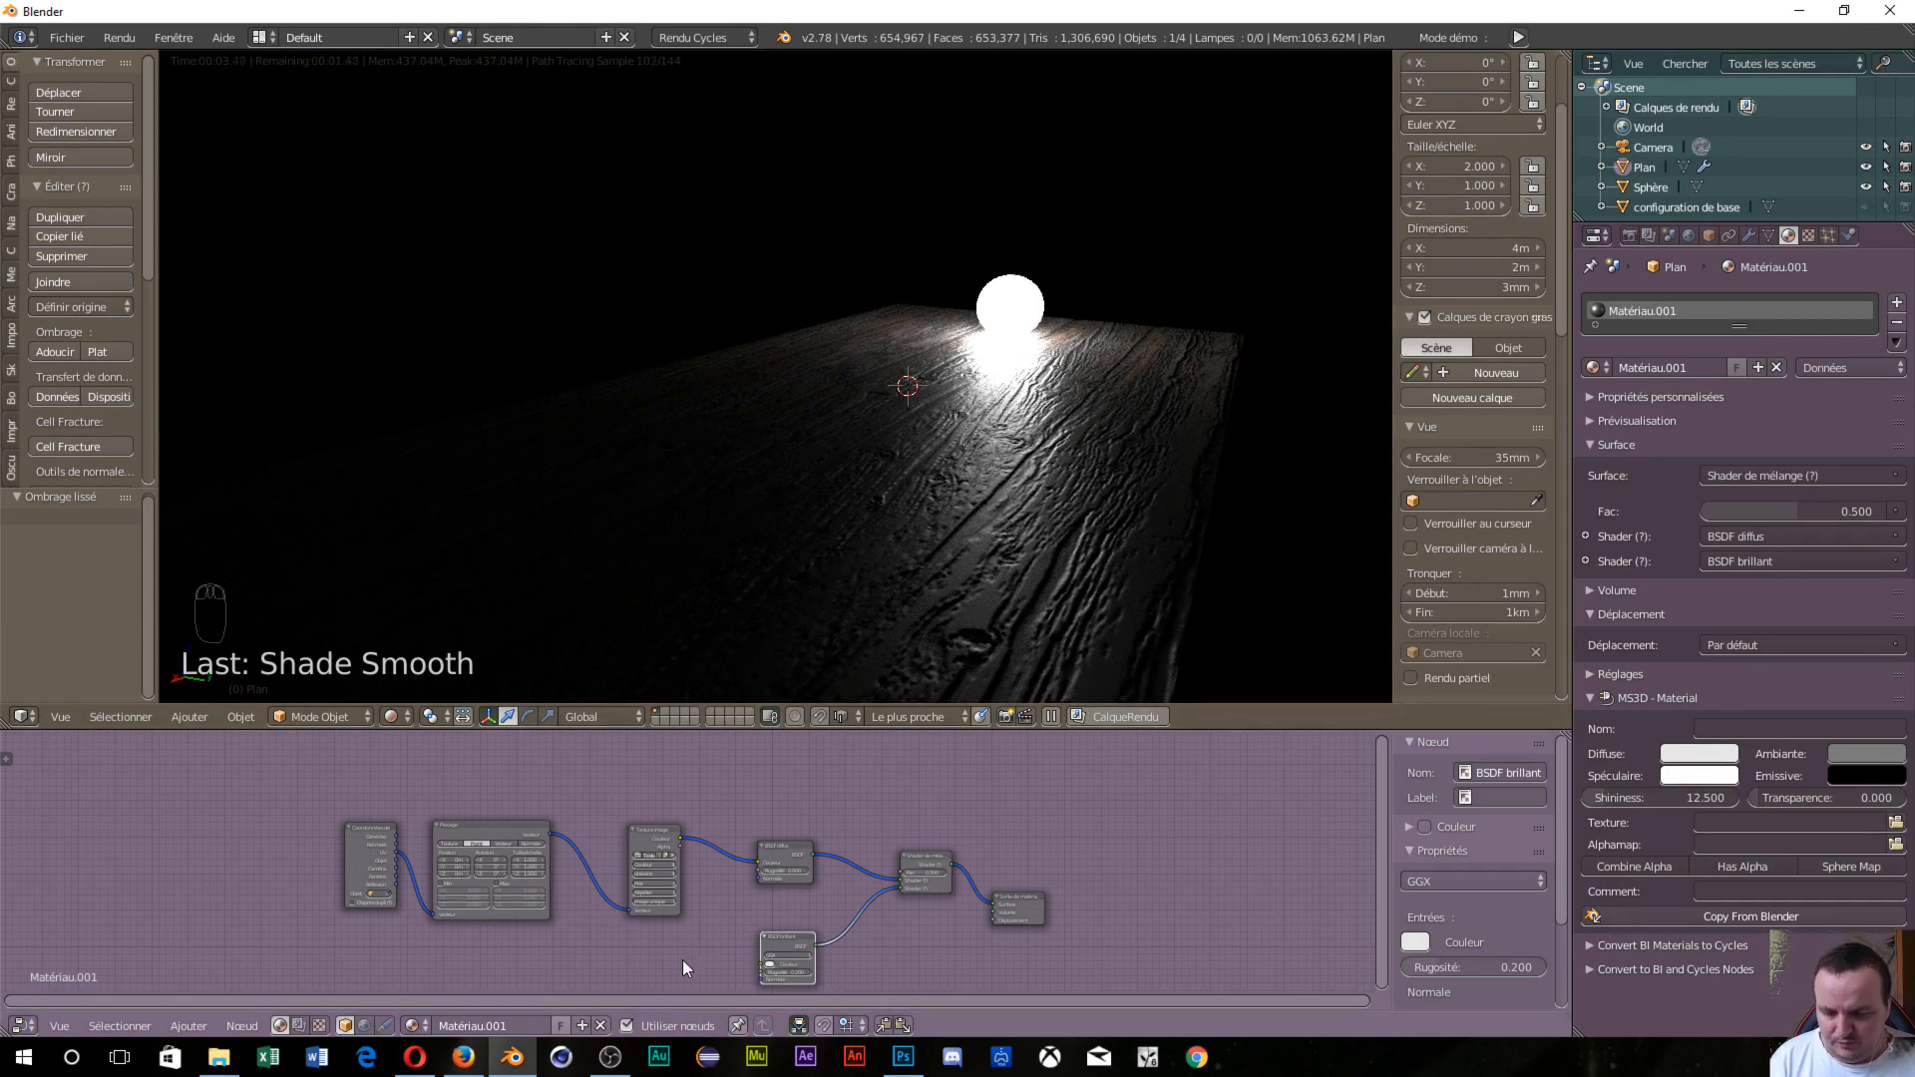
scroll(633, 953, "down", 1)
middle_click_drag(632, 923, 682, 865)
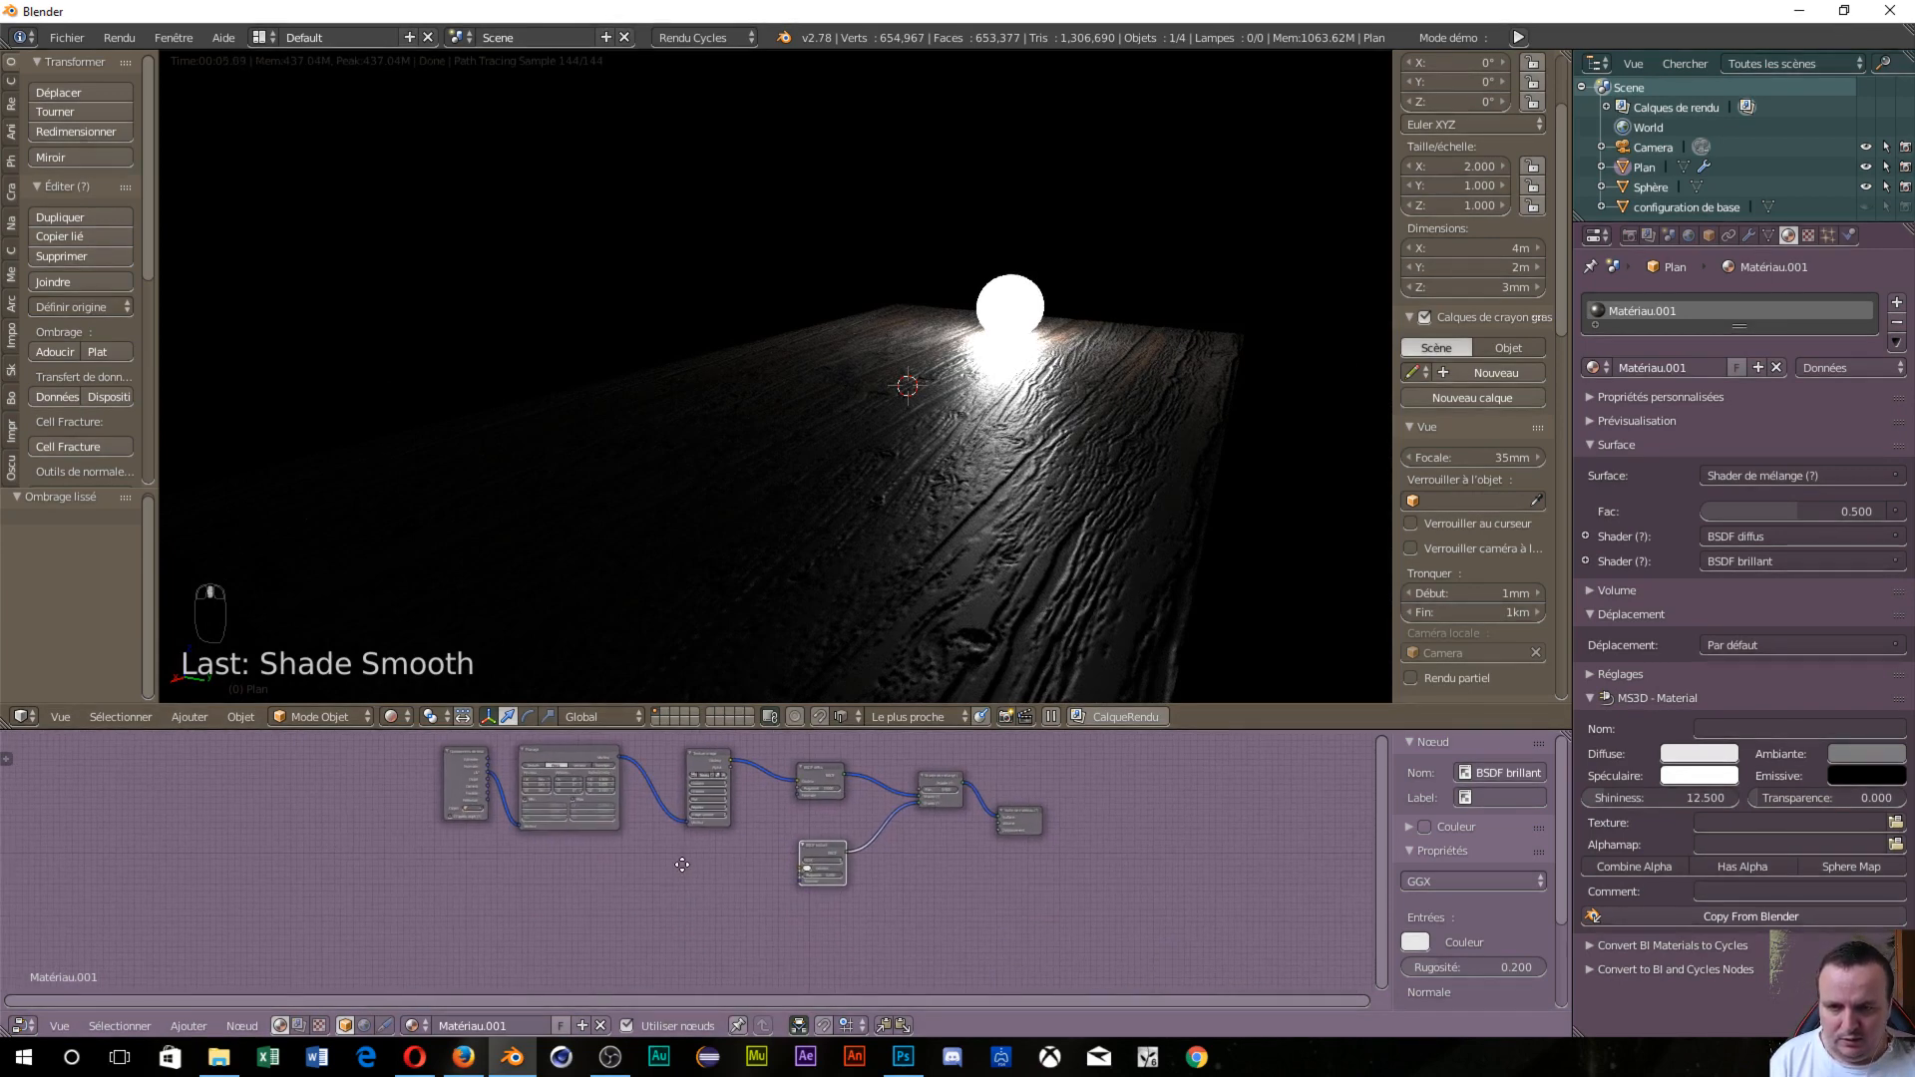
In Photoshop, cancel the image resize and revert to the original coloured wood texture.
left_click(895, 1065)
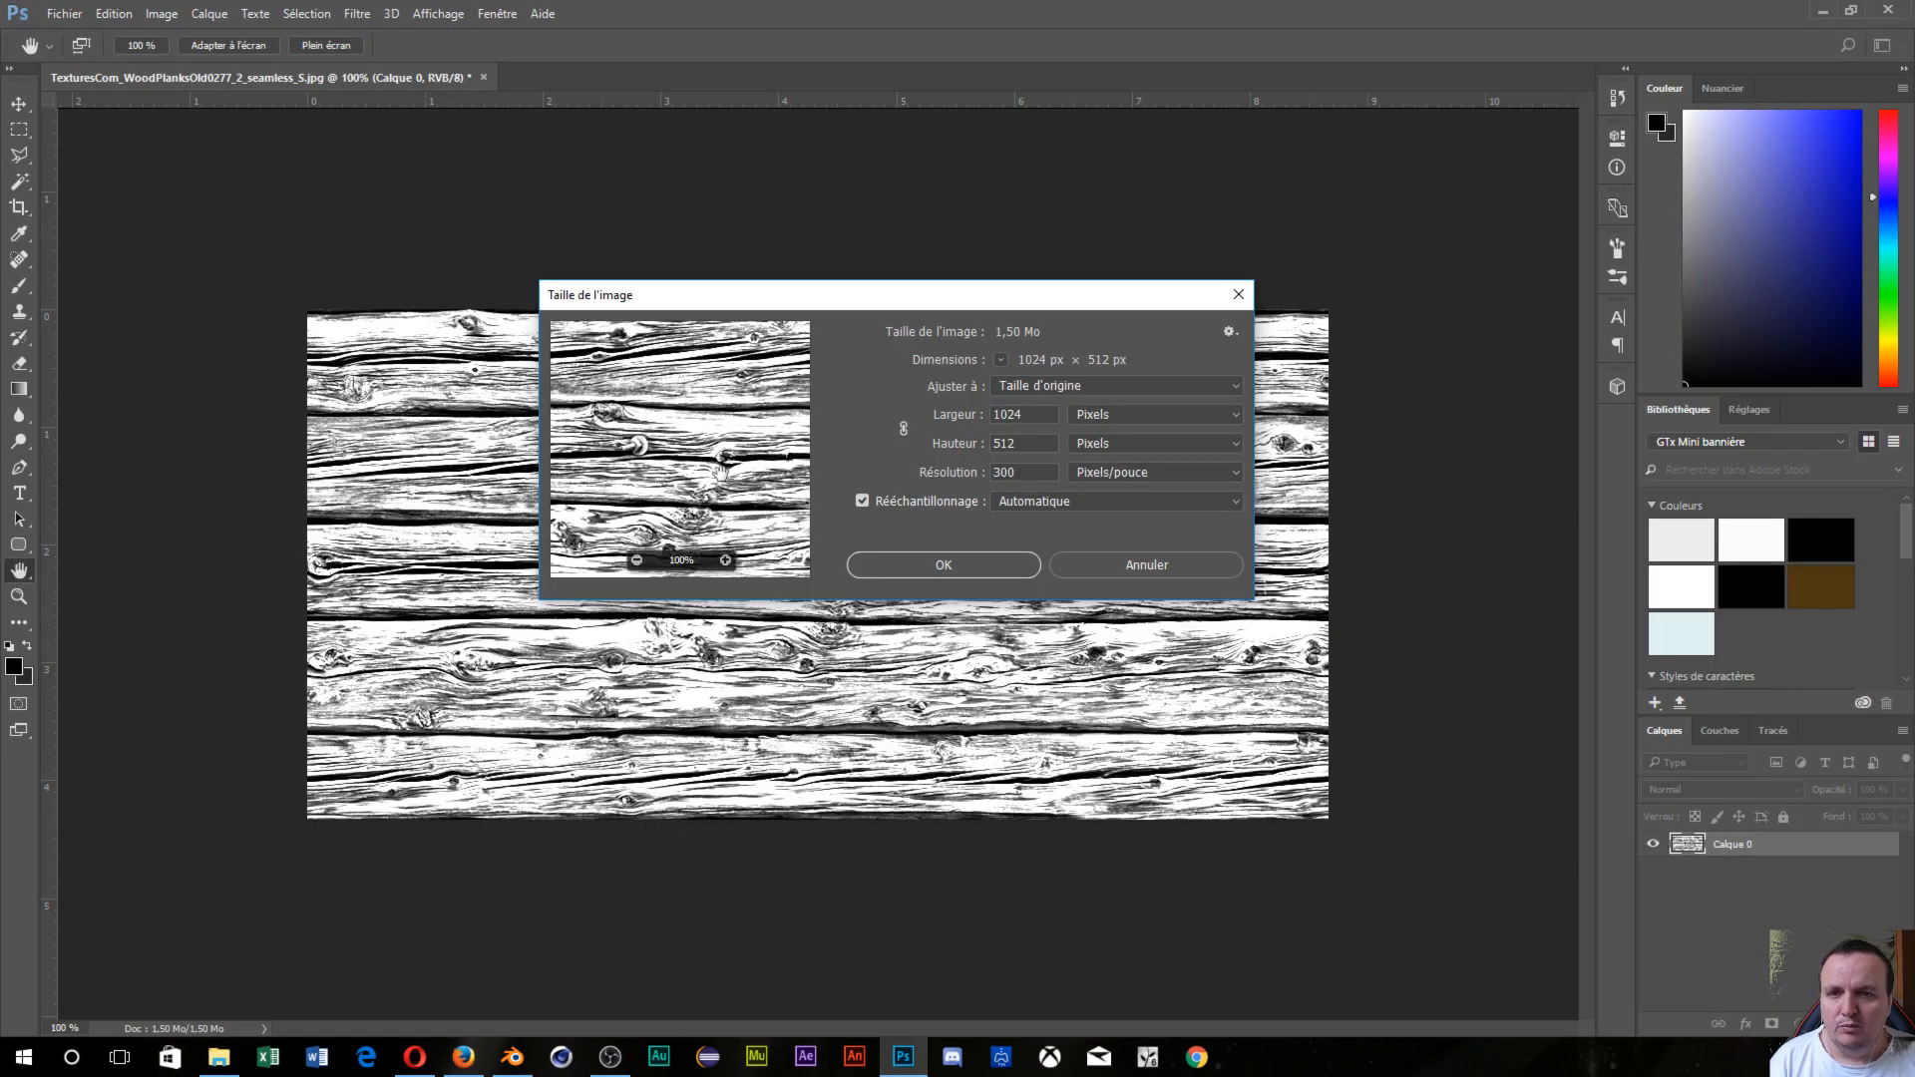
left_click(1103, 567)
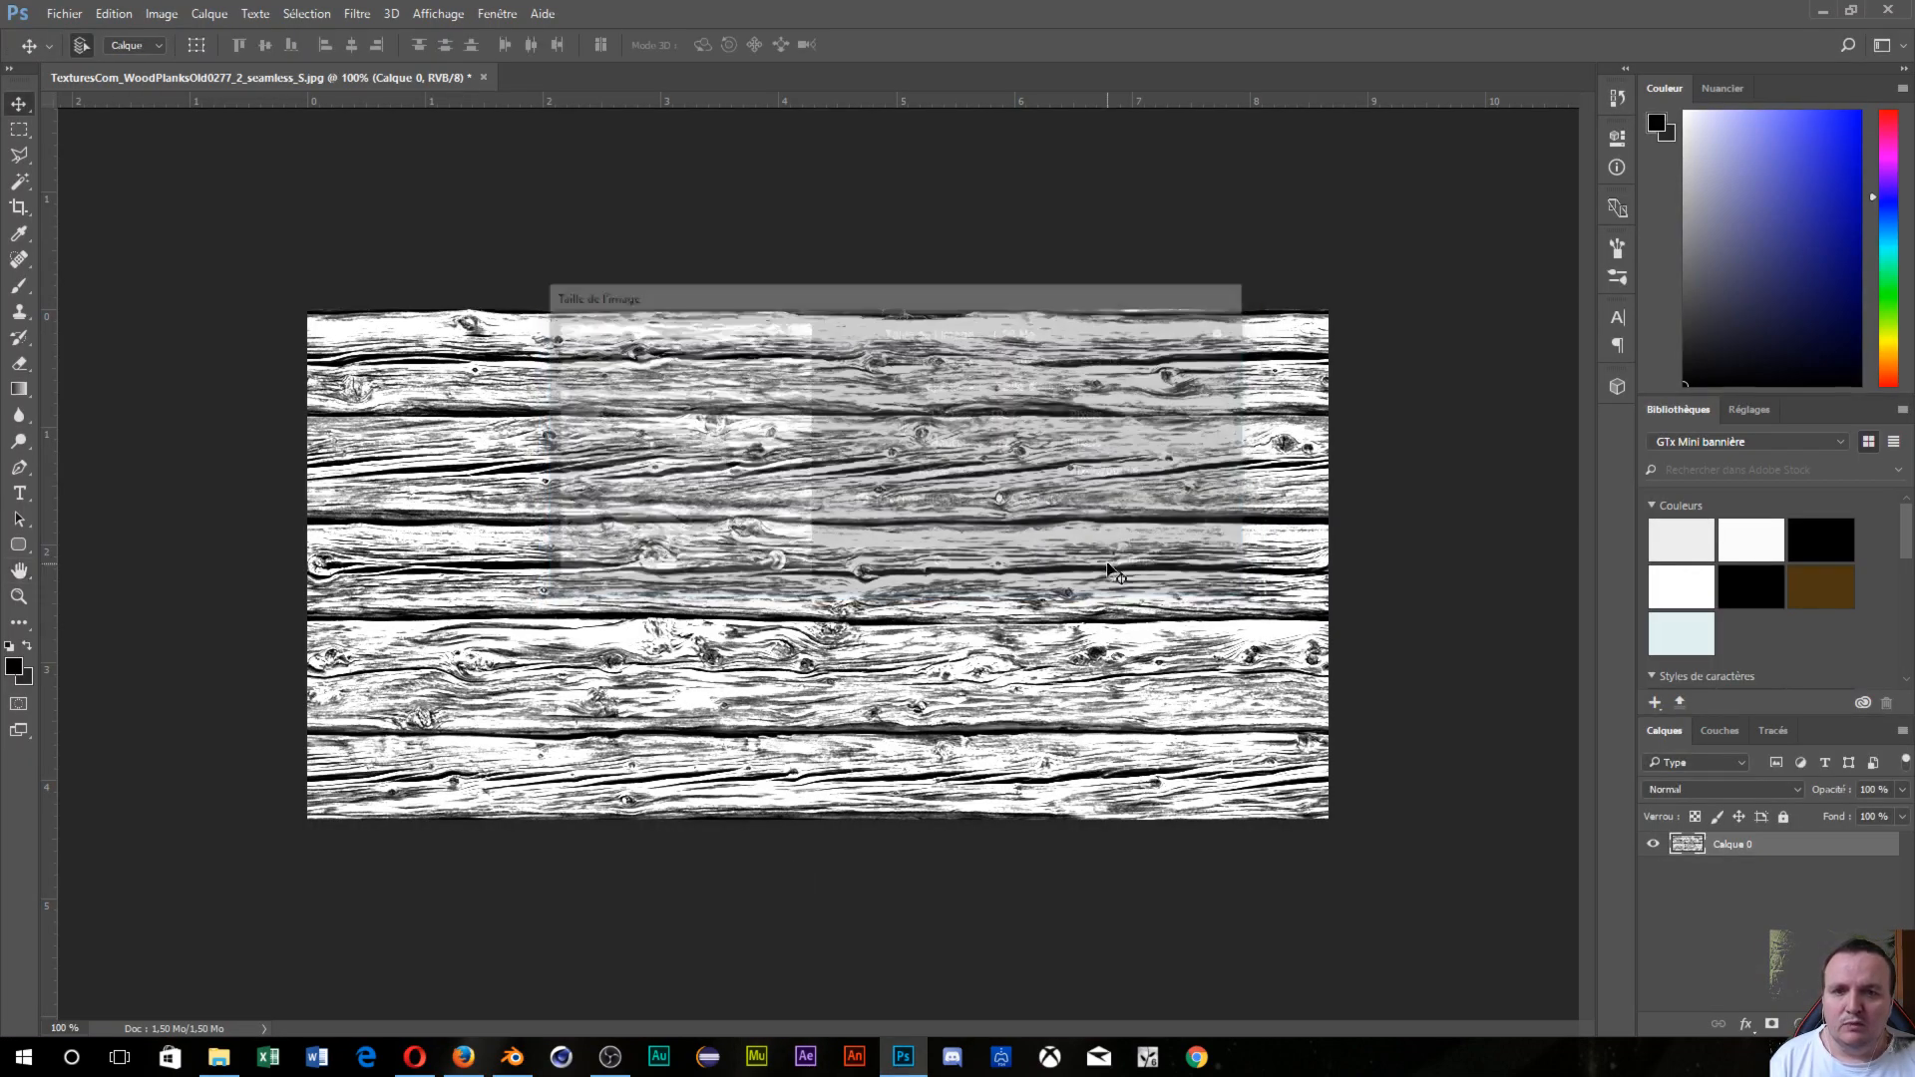
key("v")
key("ctrl+z")
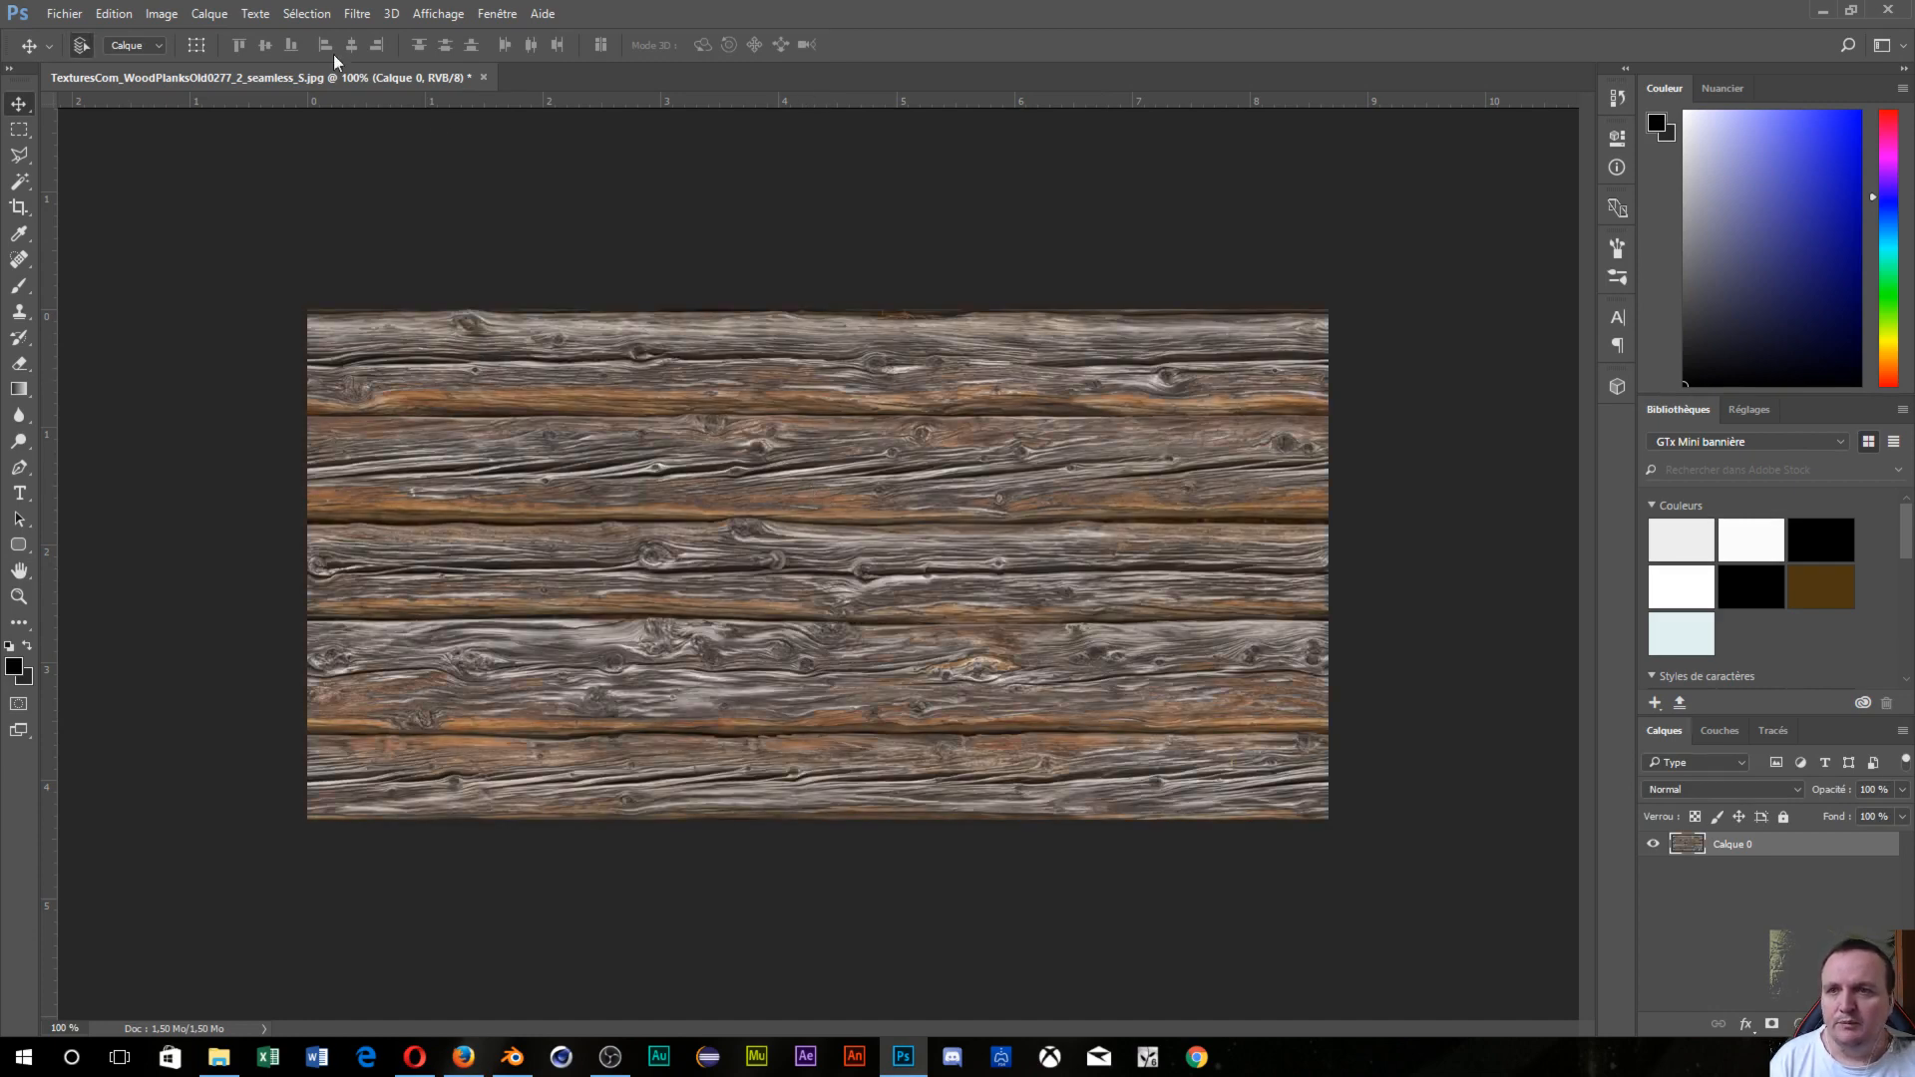
Generate a normal map from the wood texture on Calque 0, then choose Enregistrer sous.
left_click(357, 14)
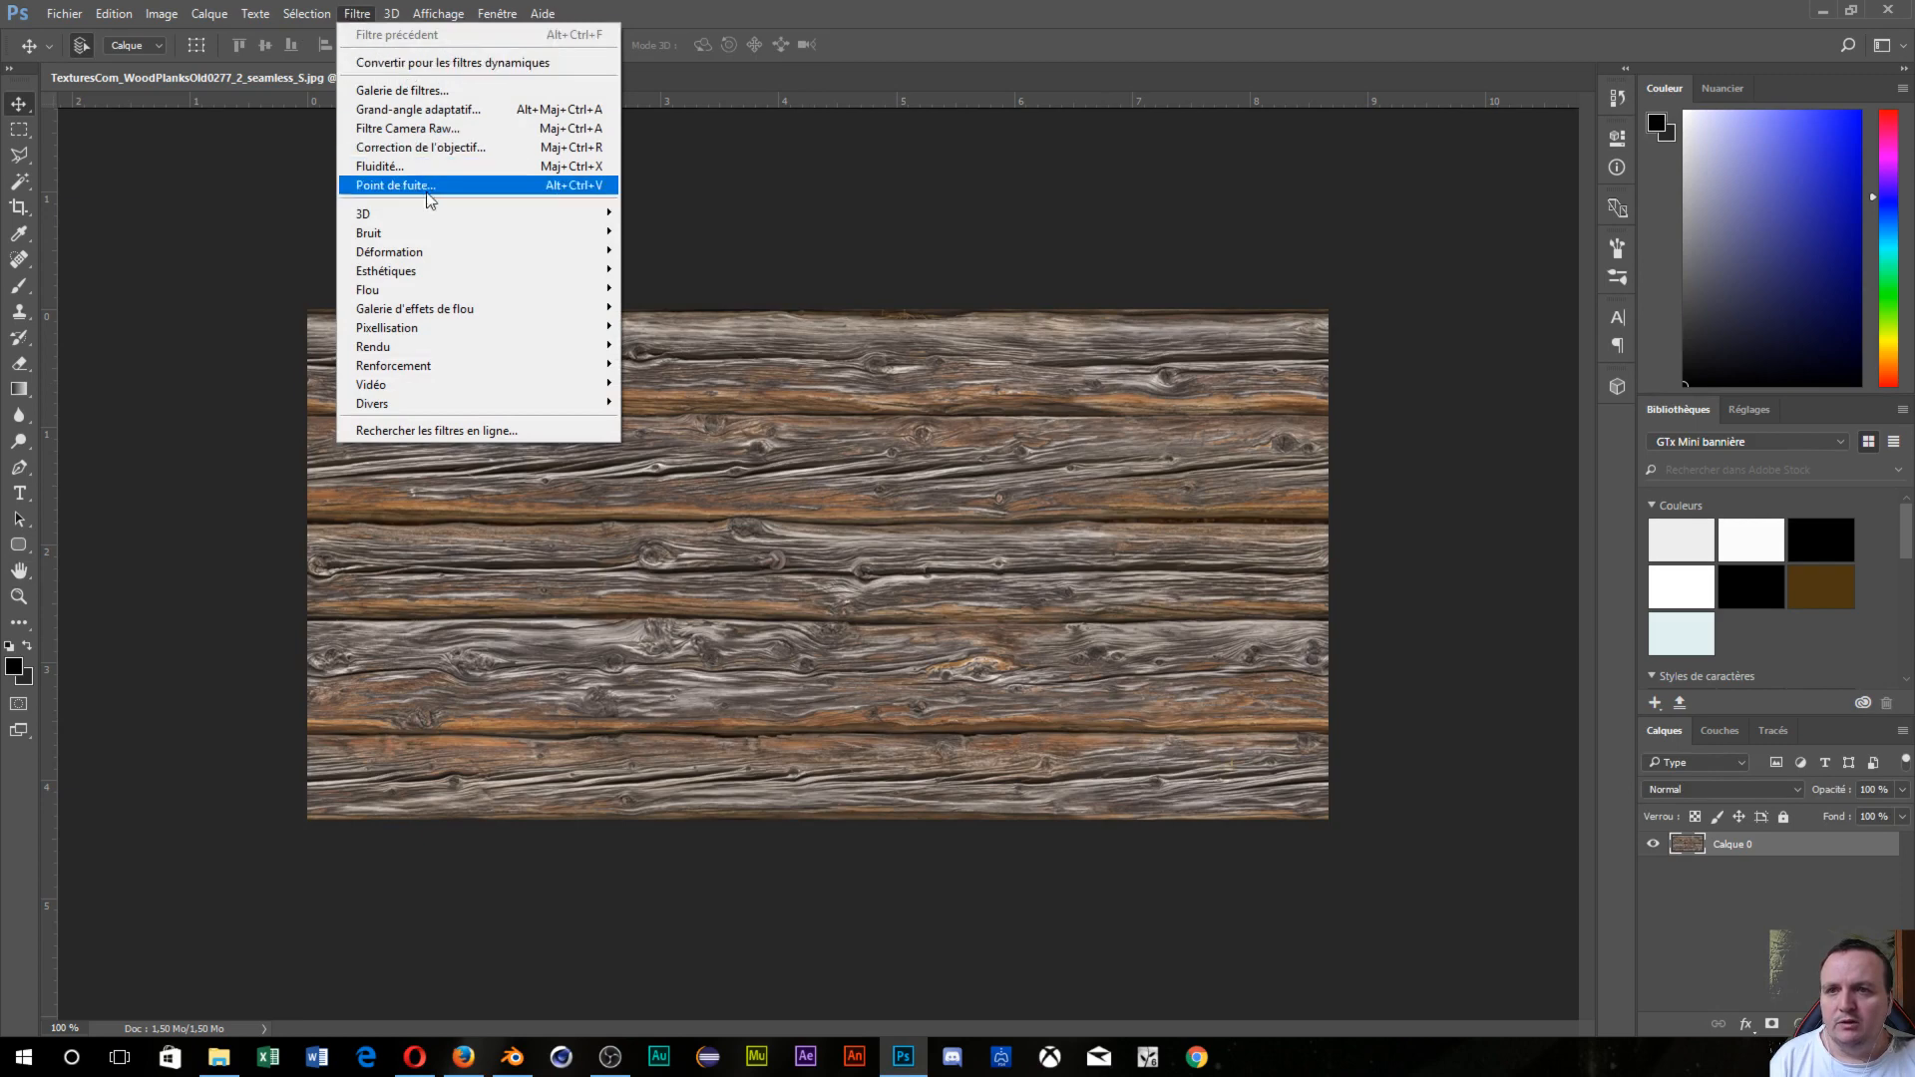
mouse_move(564, 217)
left_click(643, 213)
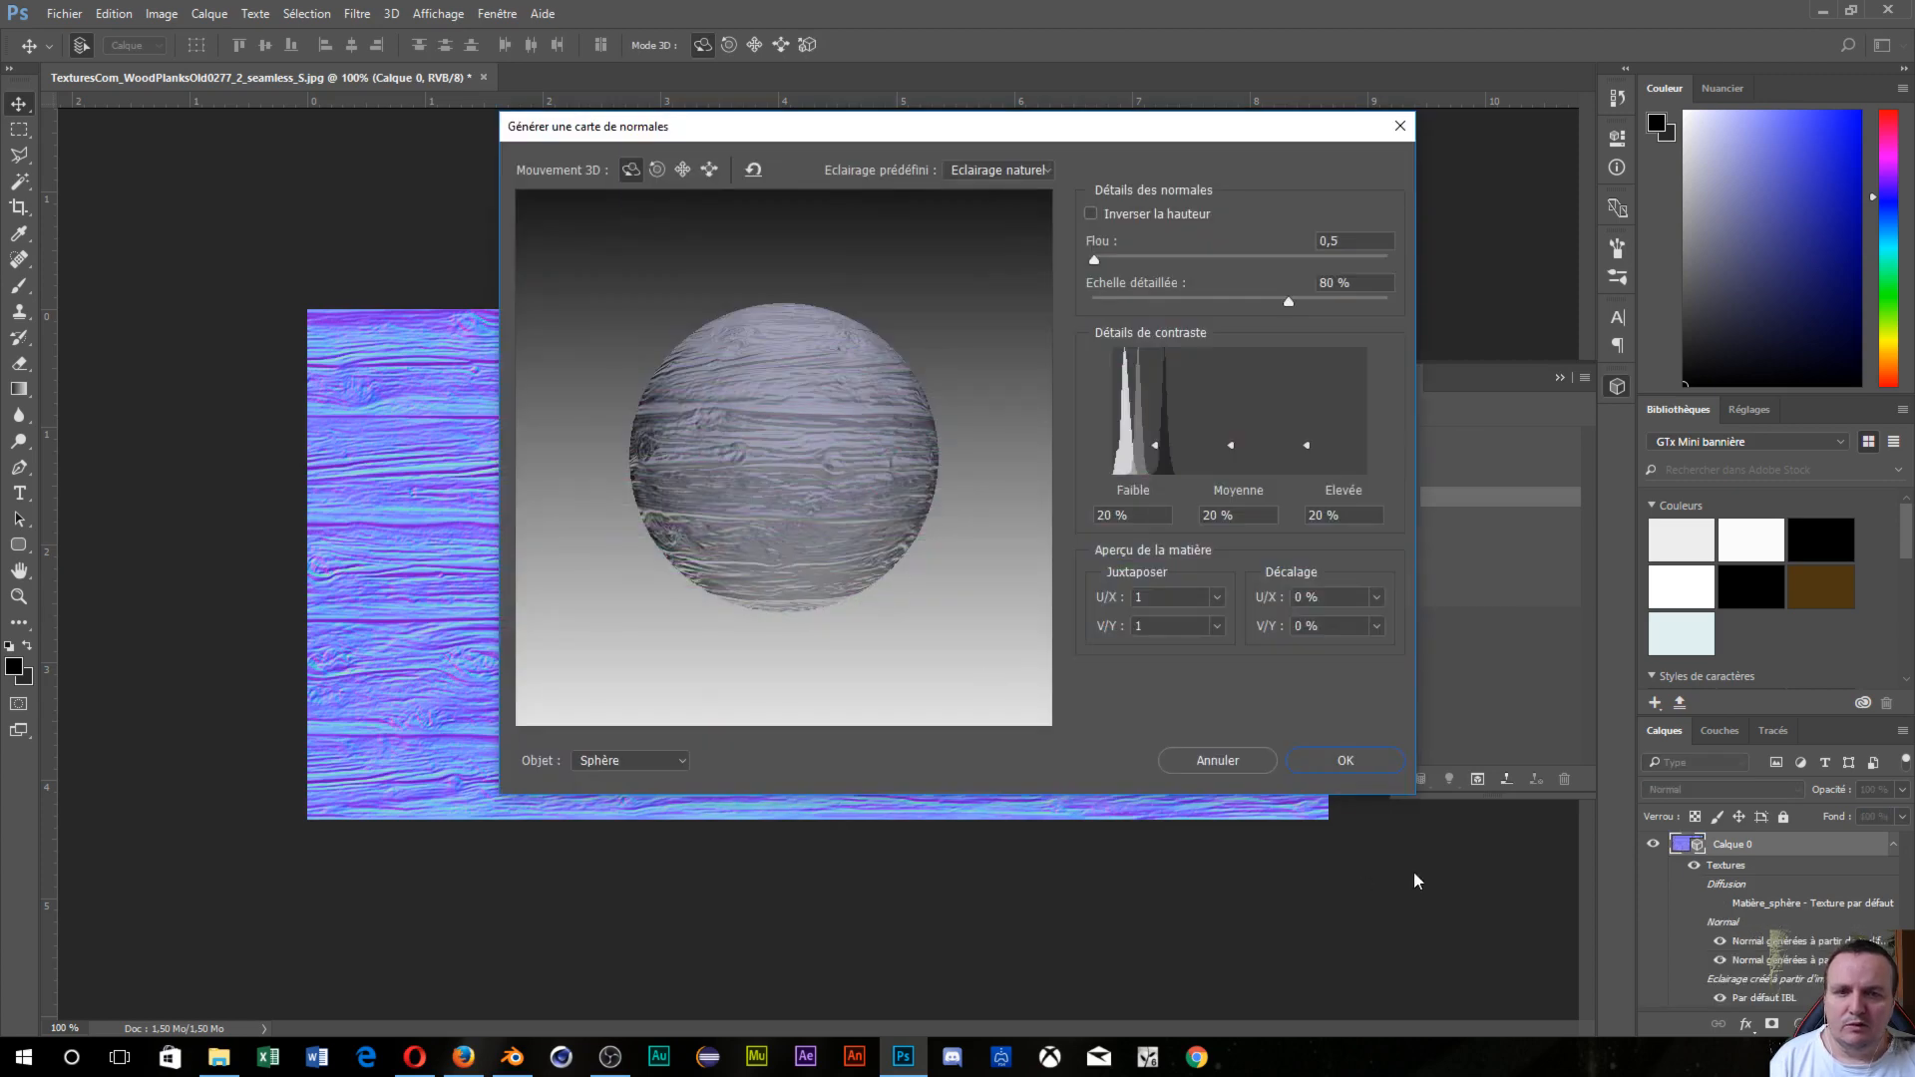
left_click(1347, 761)
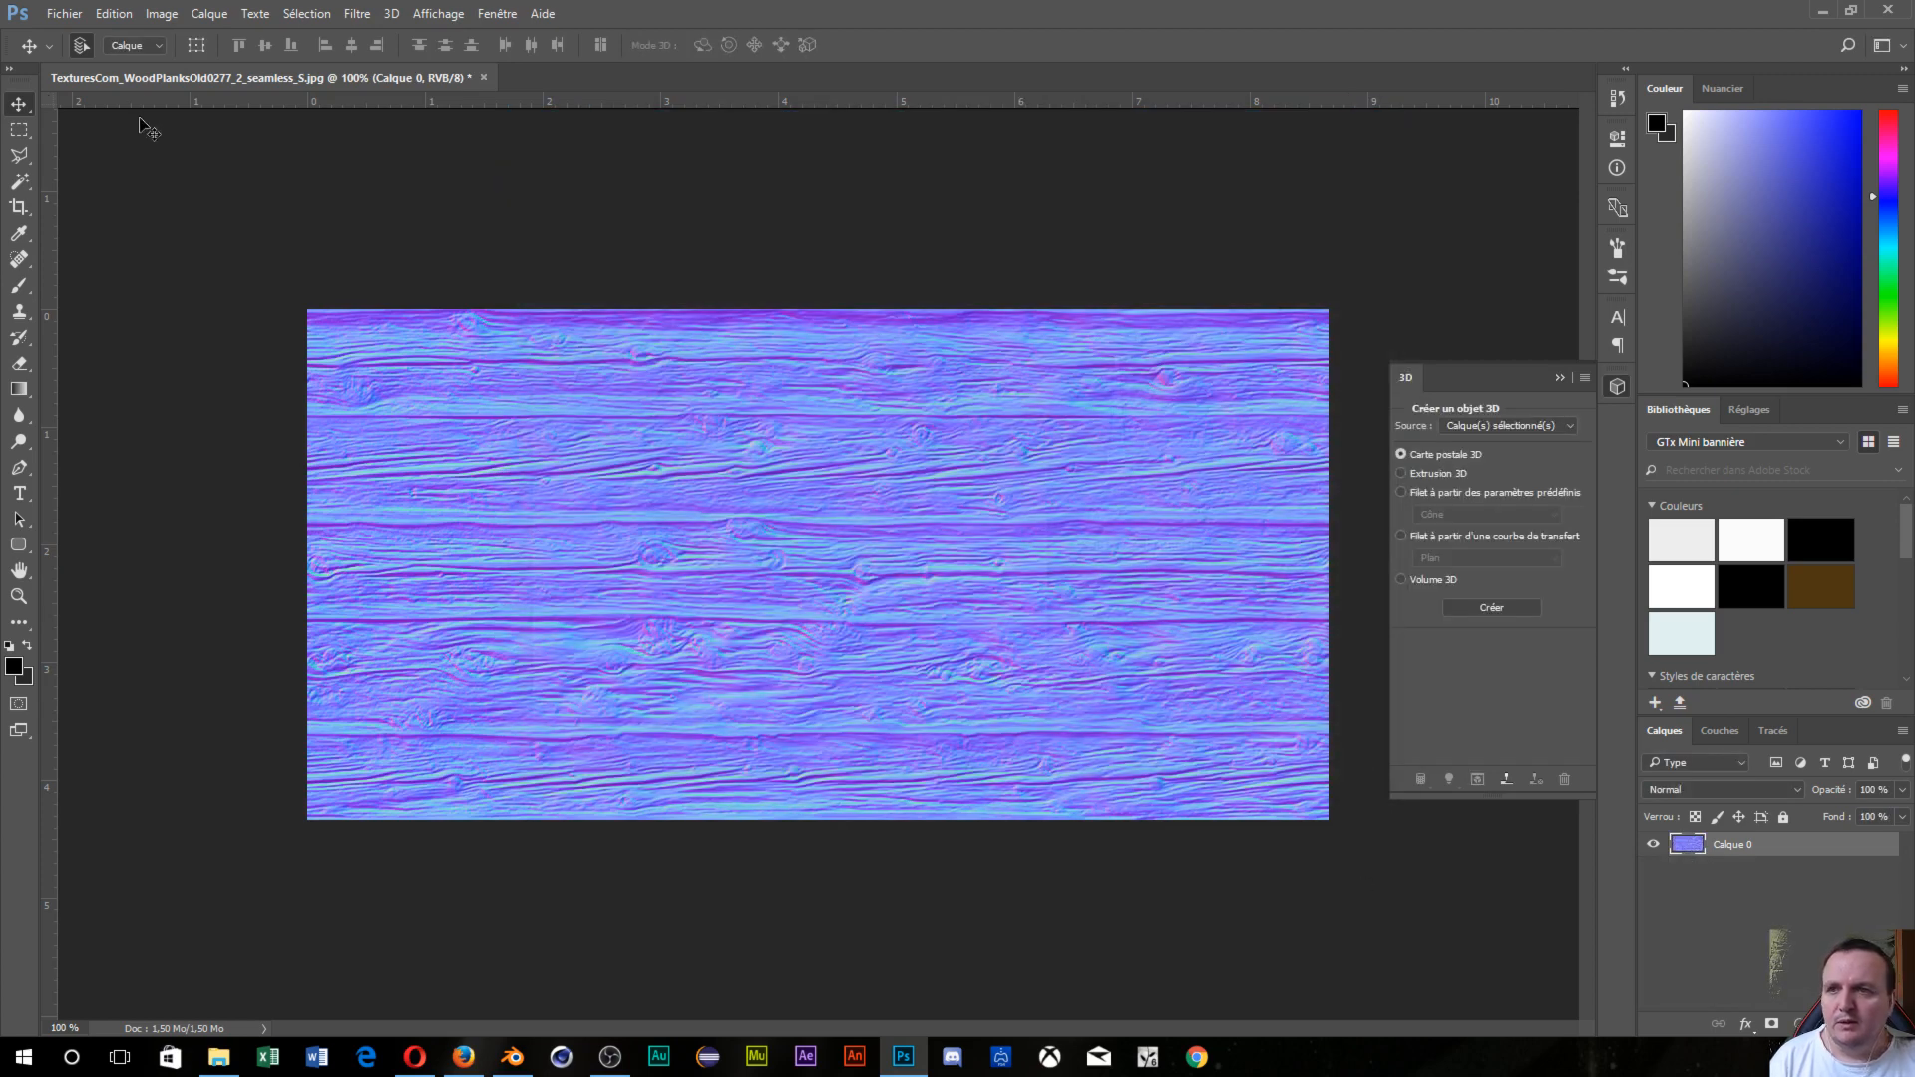
left_click(61, 16)
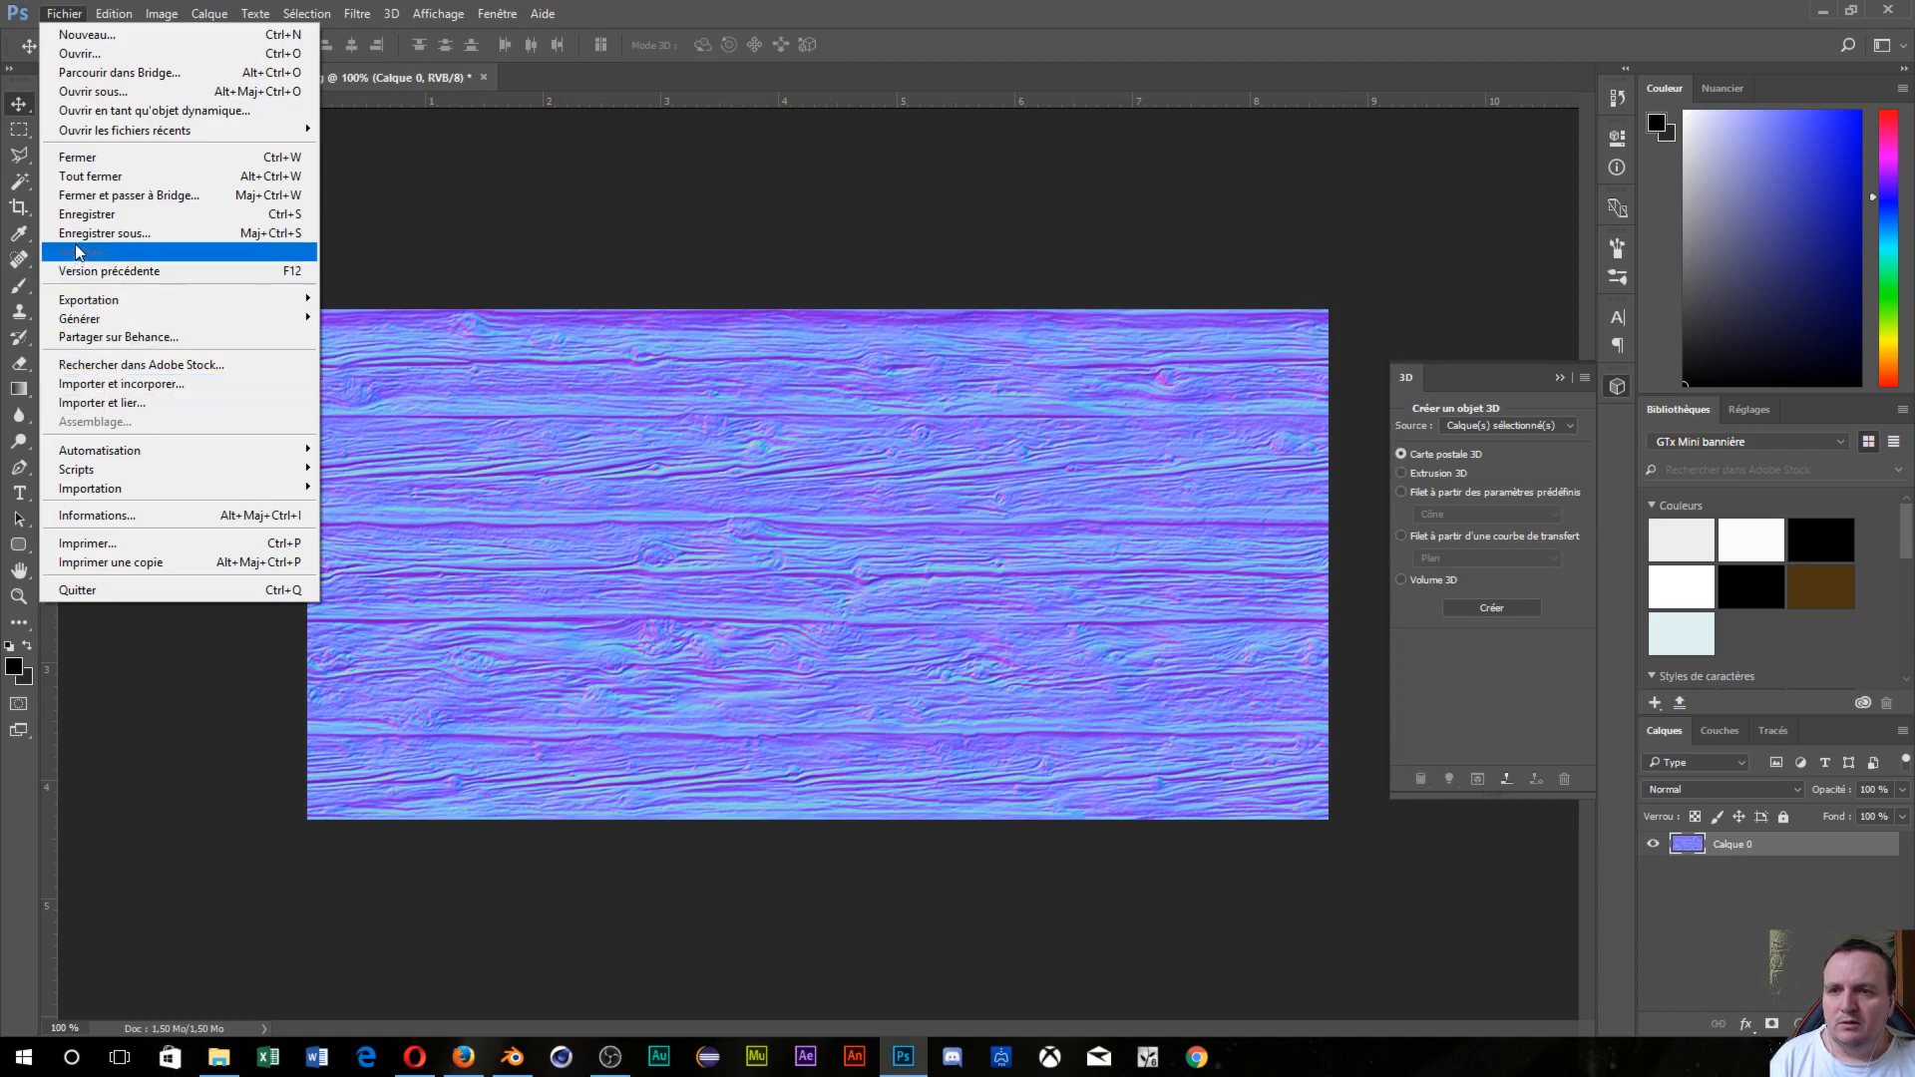
left_click(100, 233)
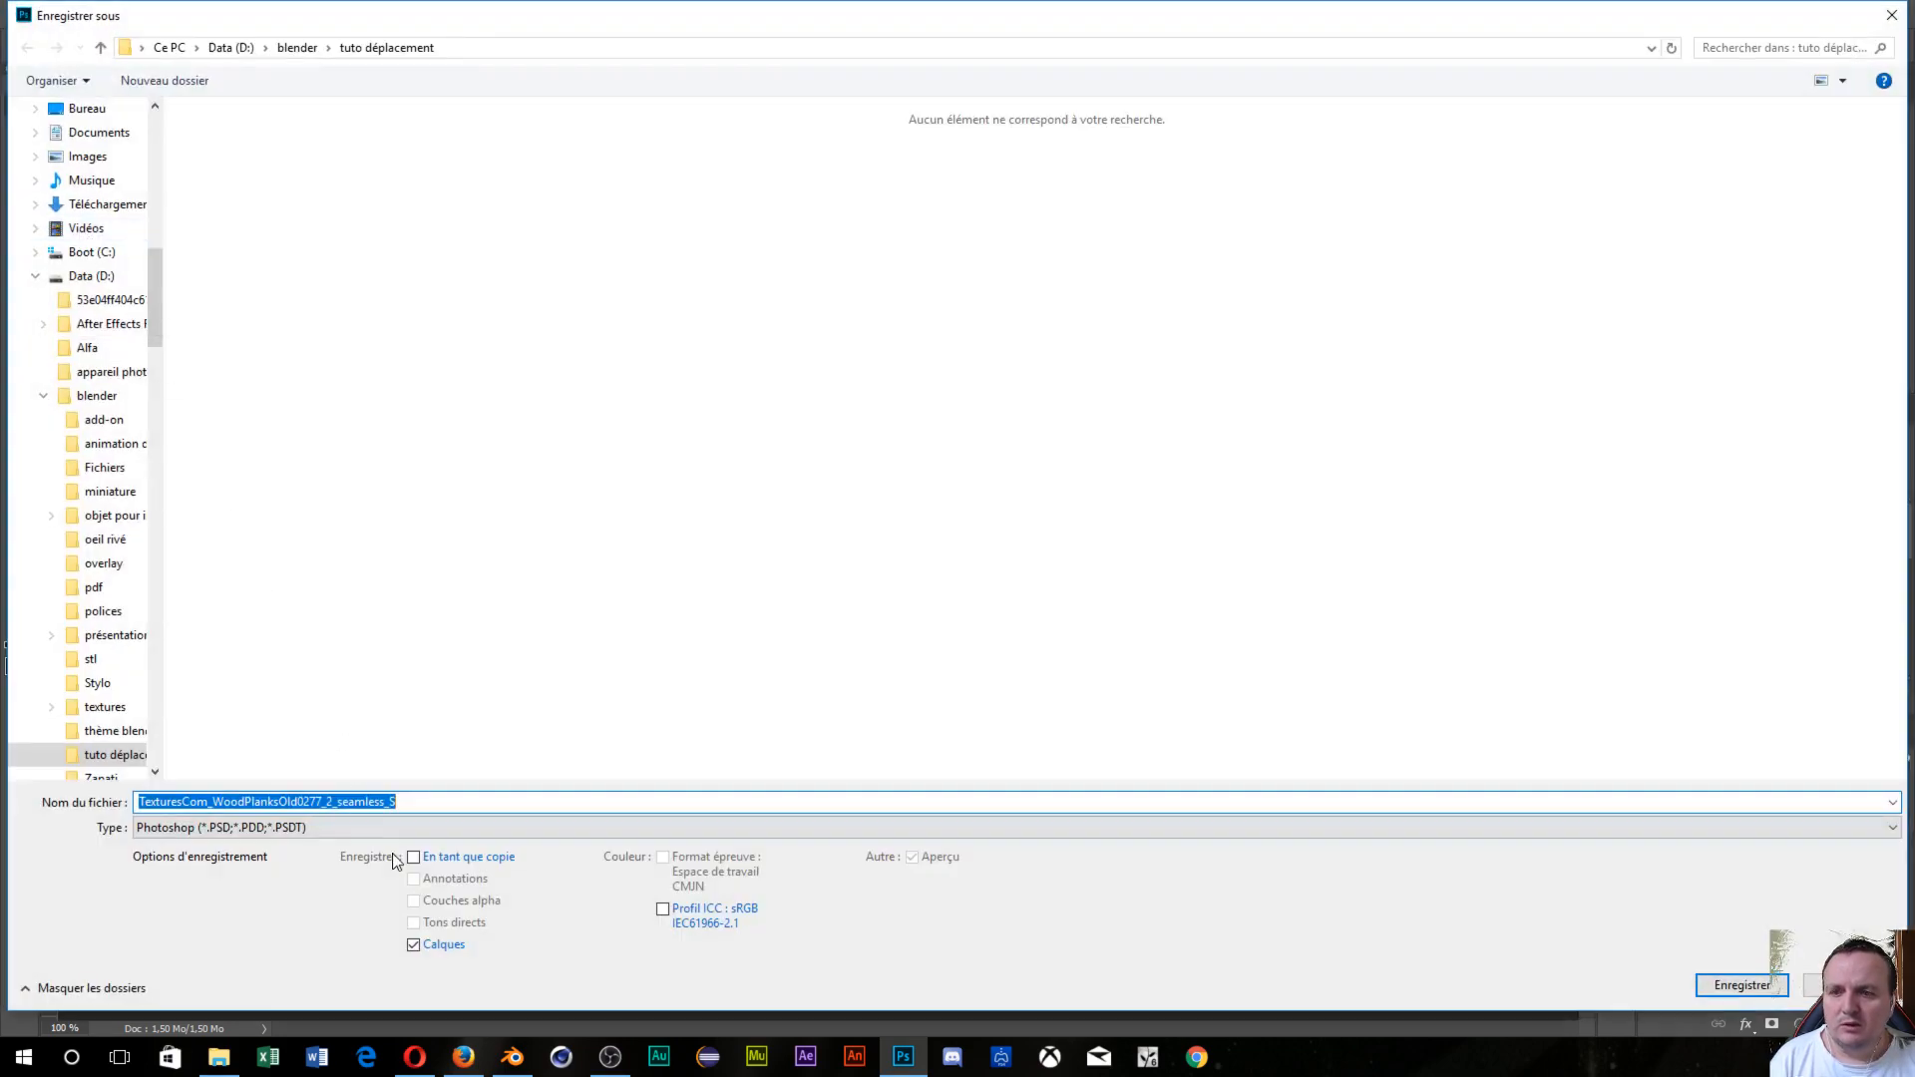
Save the map as JPEG 'TexturesCom_WoodPlanksOld0277_2_seamless_S_norm' at quality 12 in tuto déplacement.
left_click(389, 827)
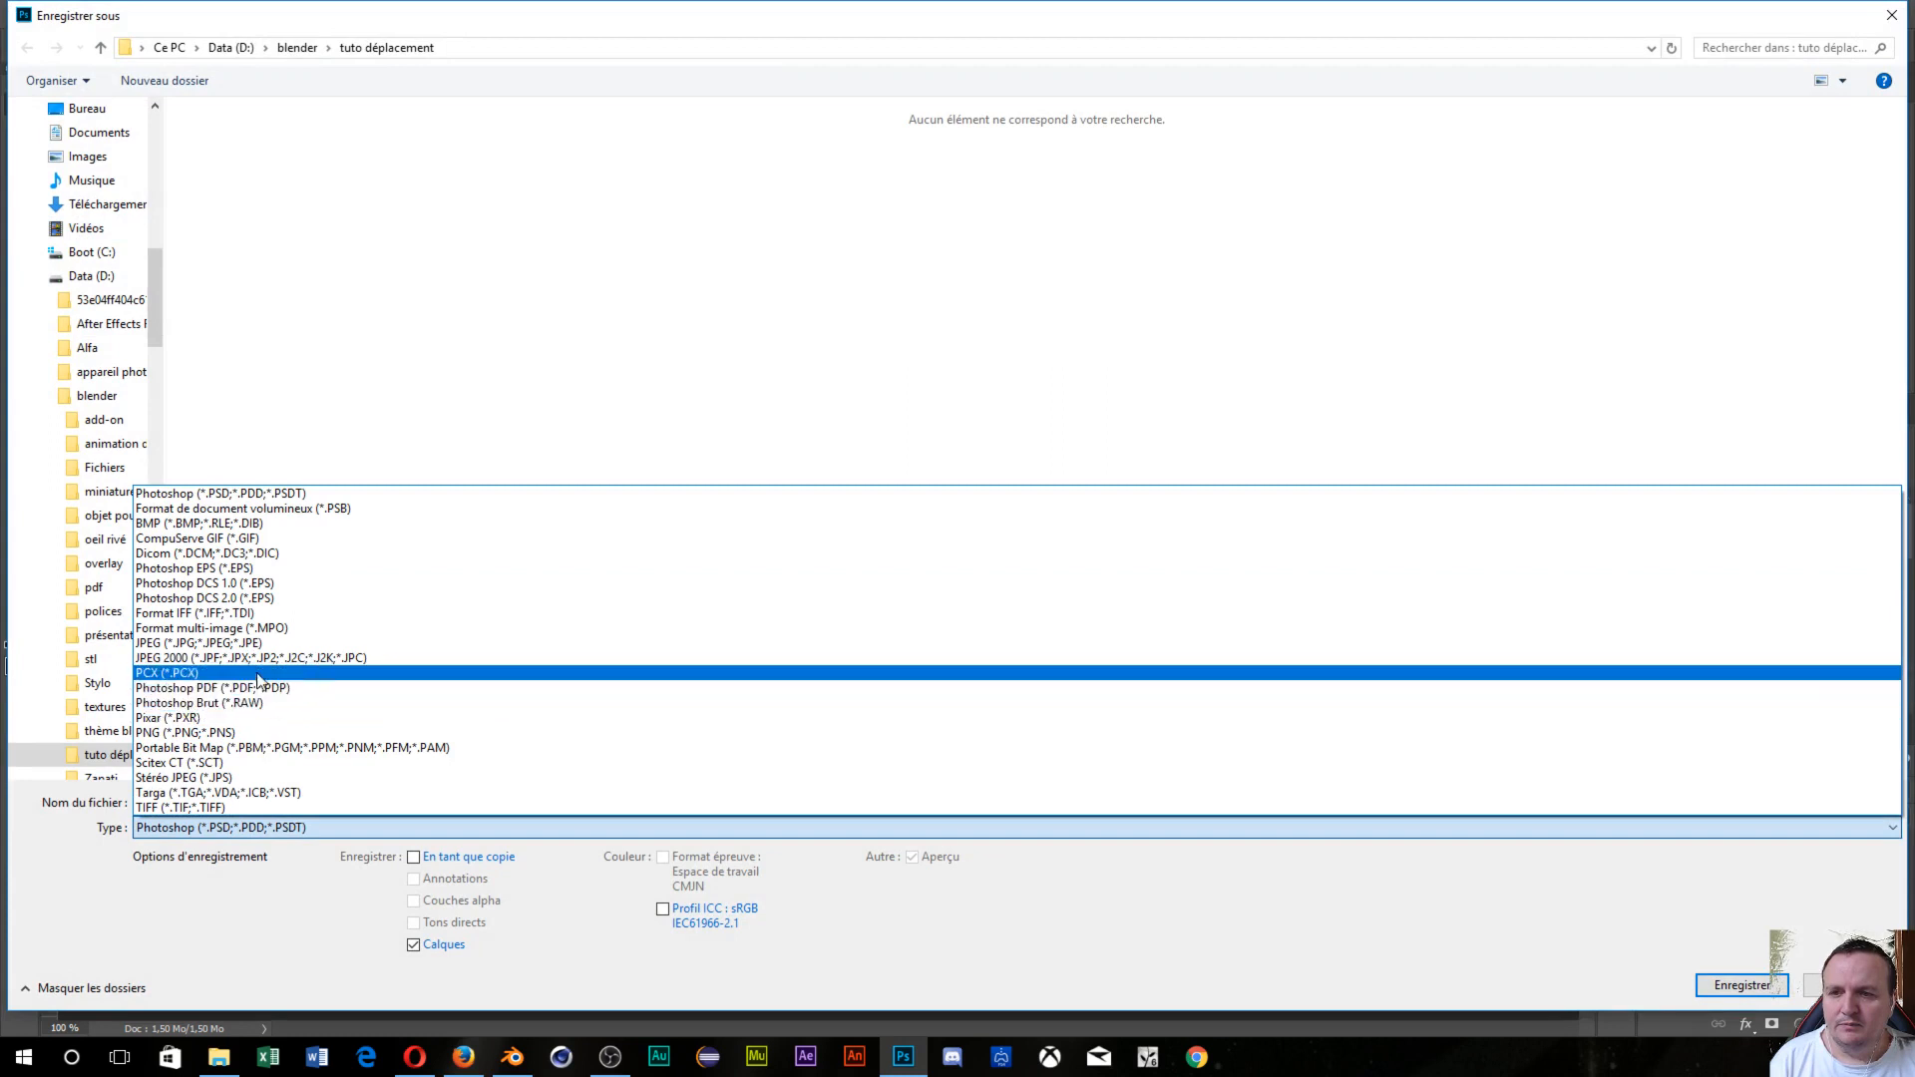
left_click(250, 643)
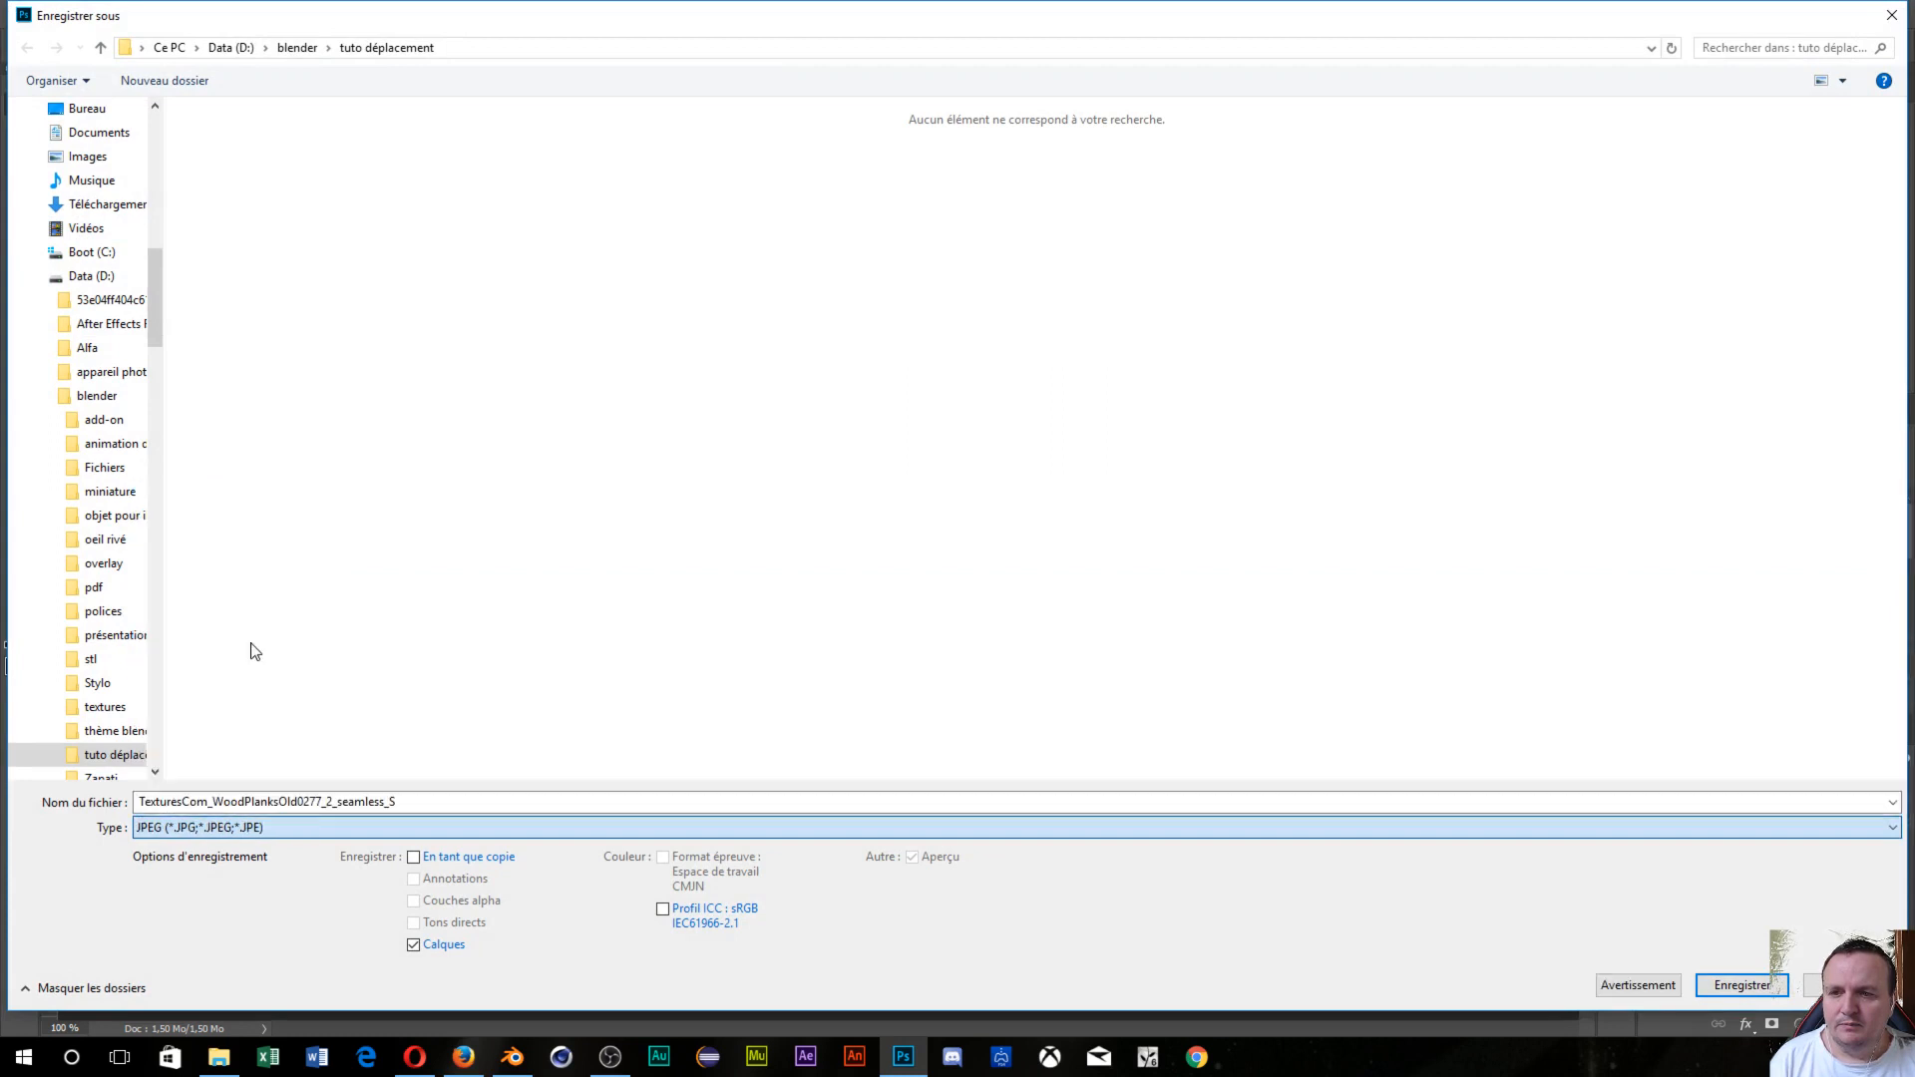
left_click(407, 804)
left_click(411, 805)
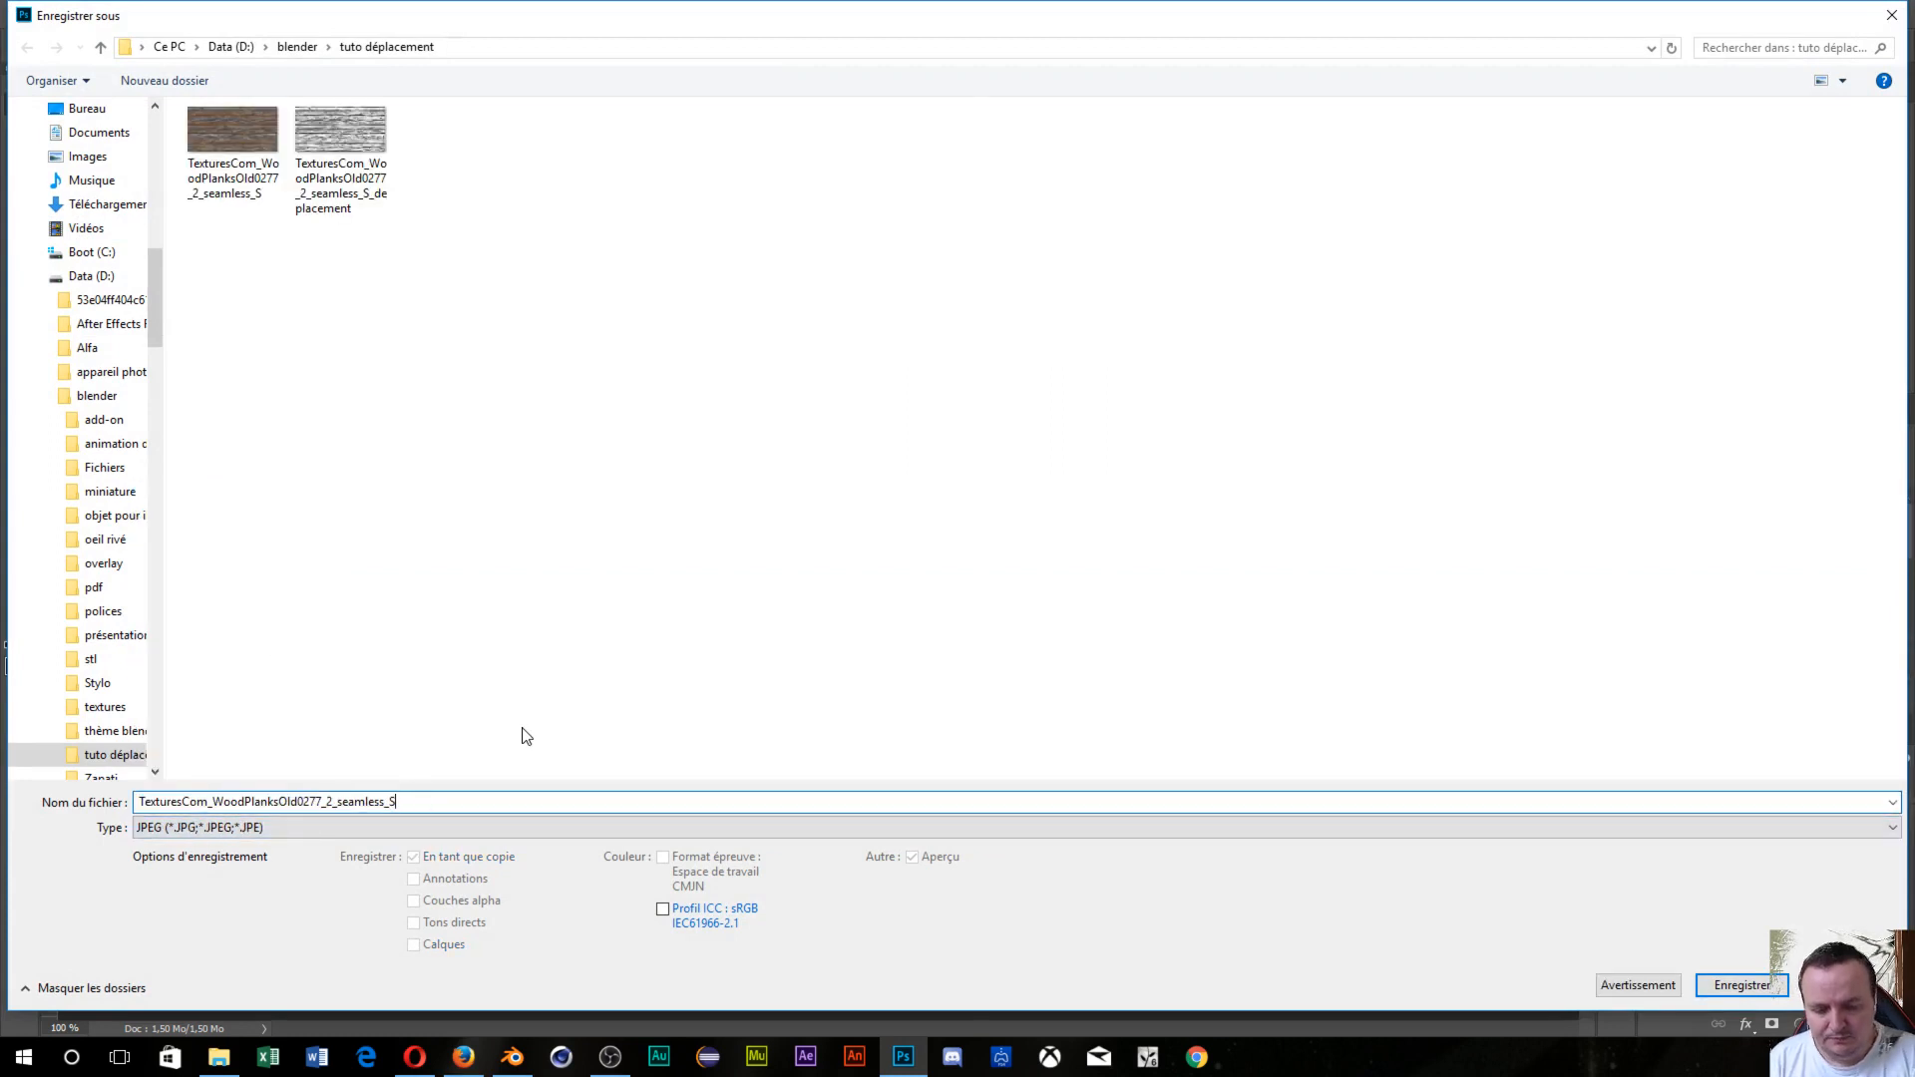
type("_nro")
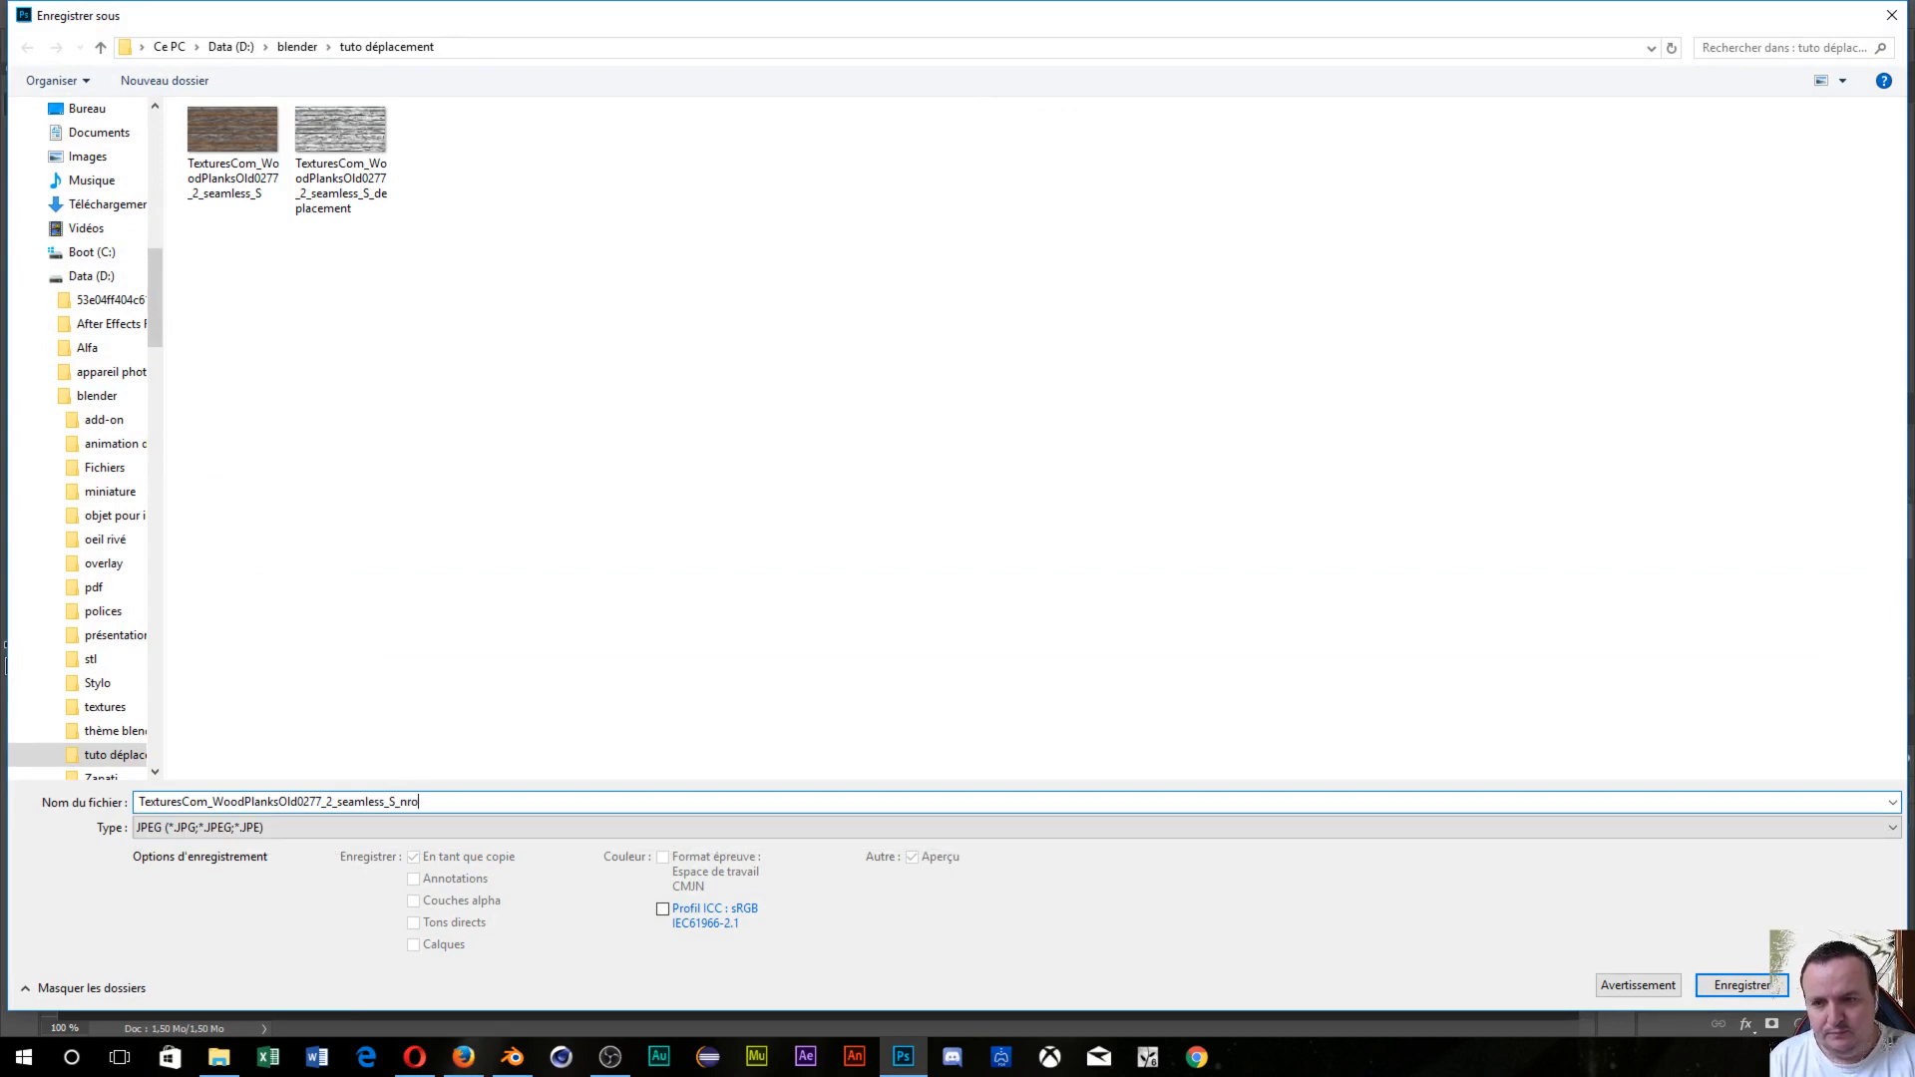
type("m")
key("BackSpace")
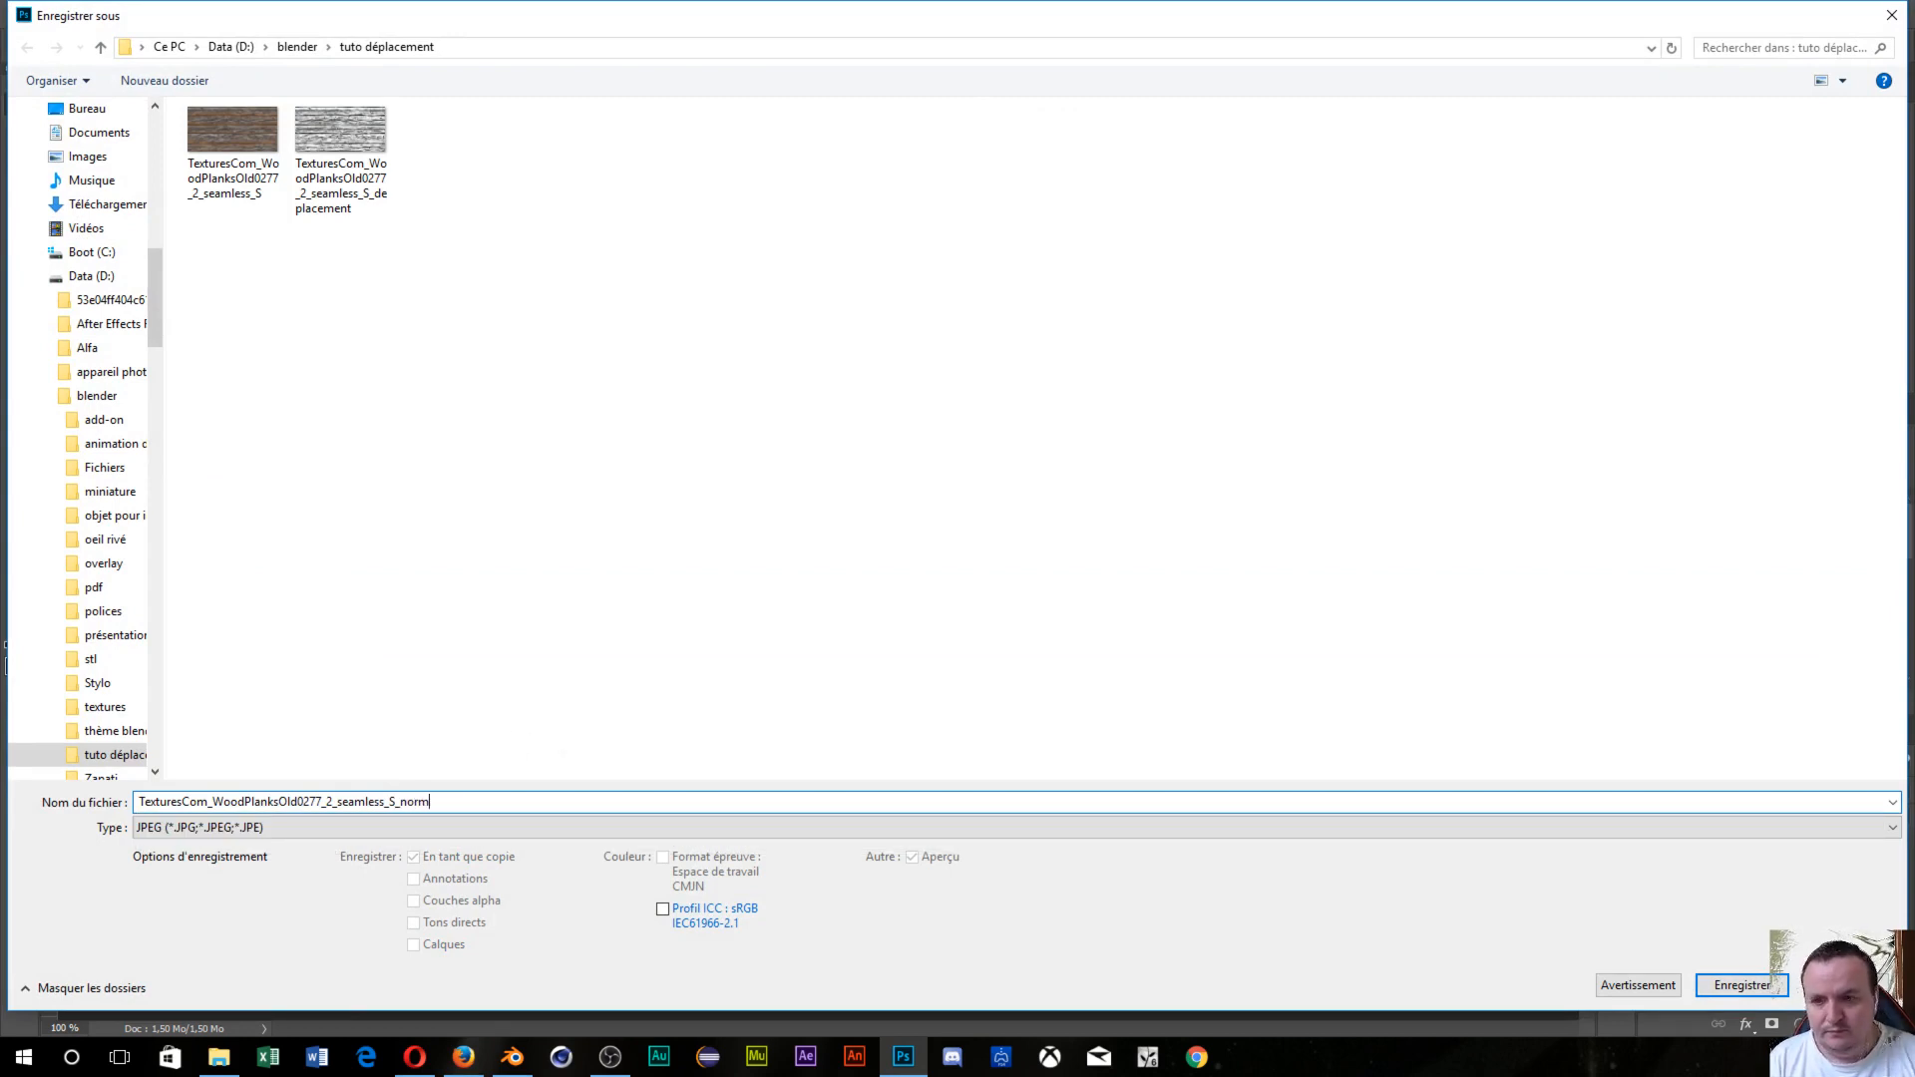
left_click(1712, 989)
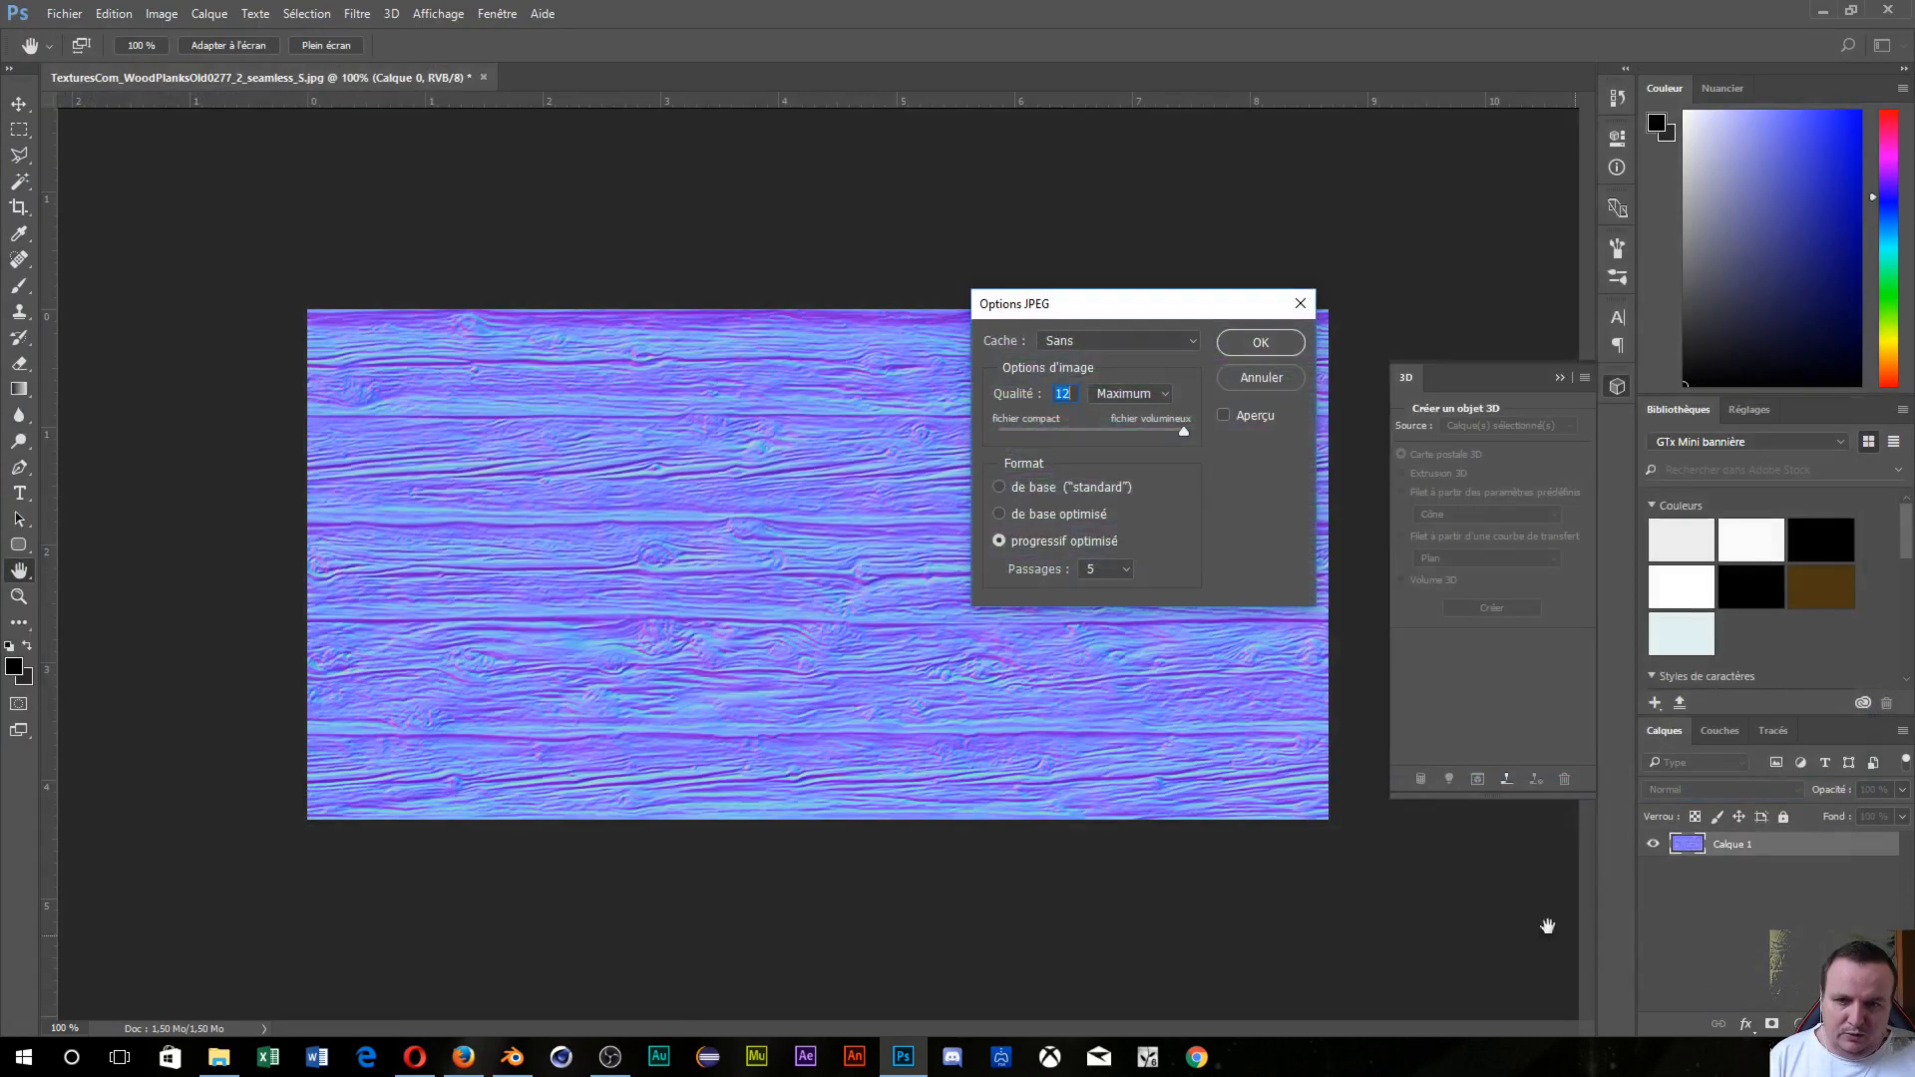
left_click(1230, 350)
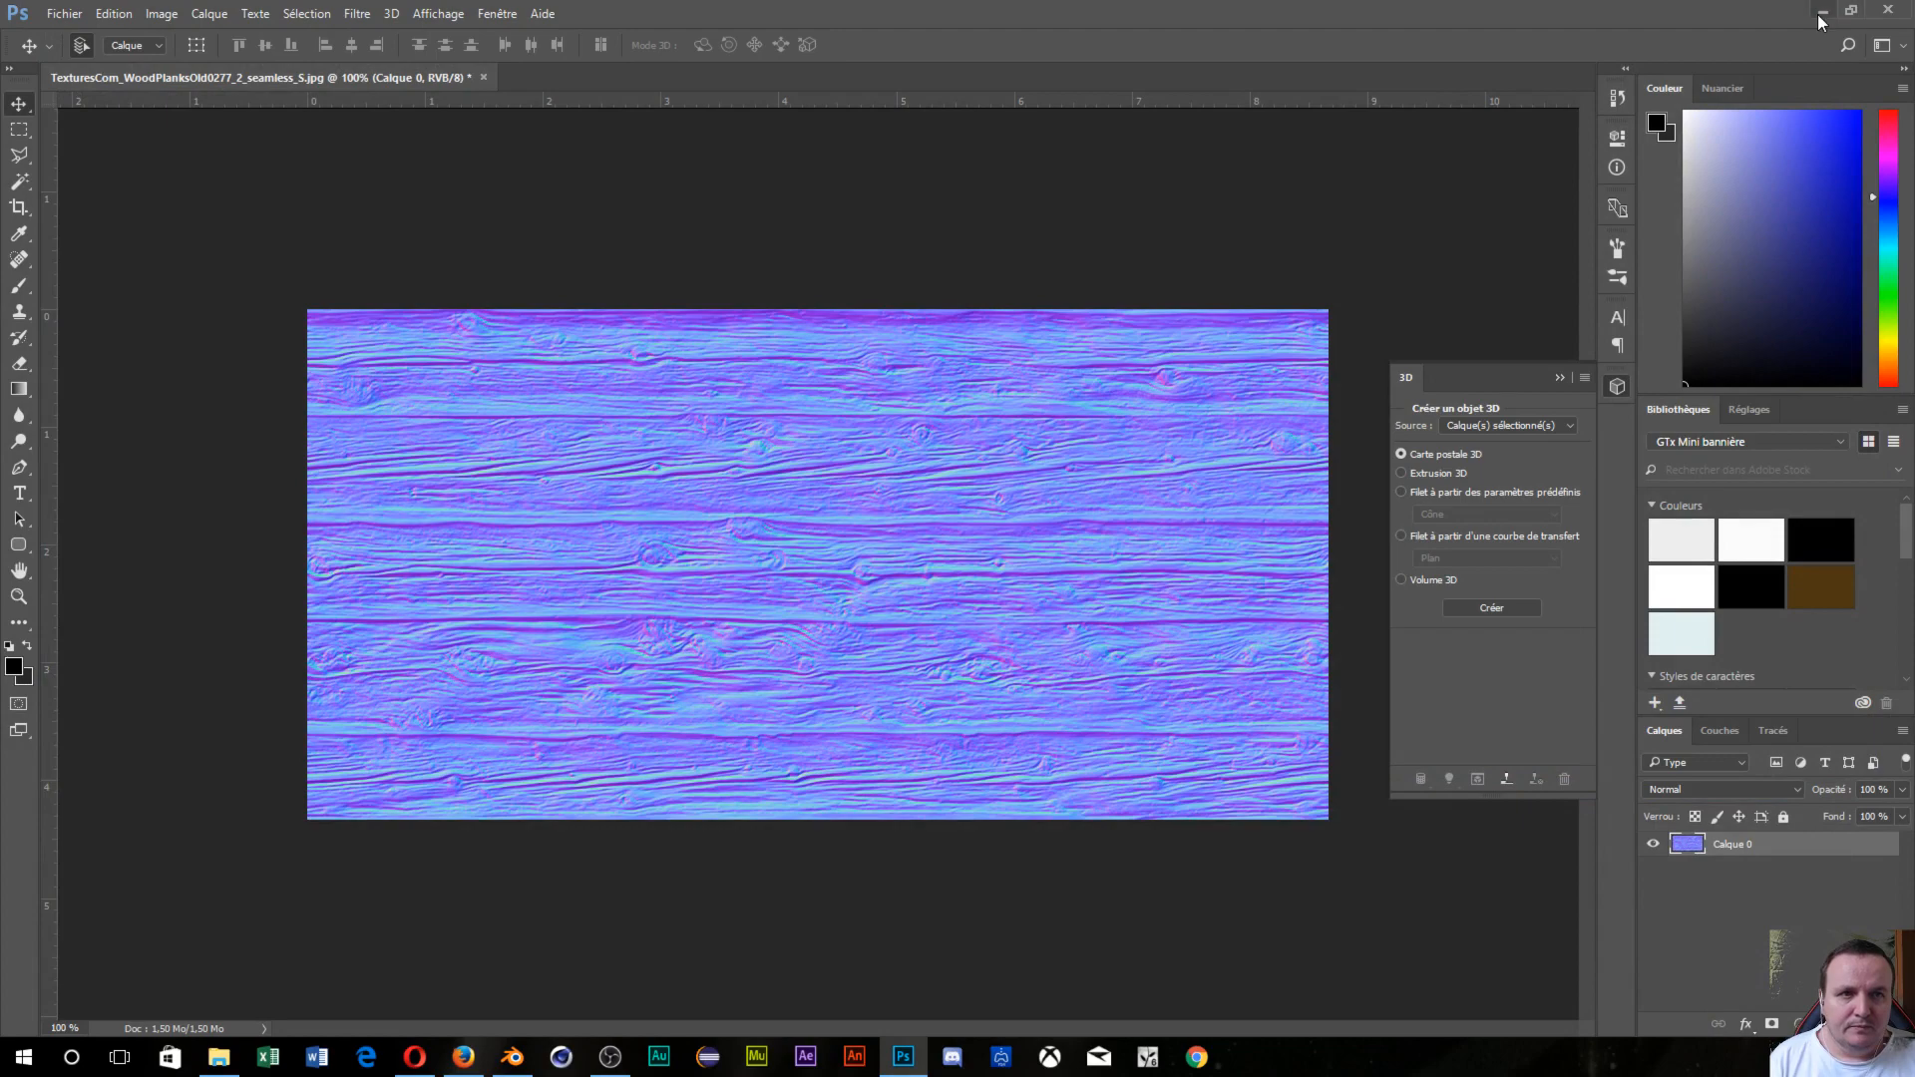
left_click(1820, 12)
Add an Image Texture node to Matériau.001 and load the _norm.jpg from tuto déplacement.
mouse_move(728, 479)
middle_mouse_down()
mouse_move(756, 488)
mouse_move(734, 493)
middle_mouse_up()
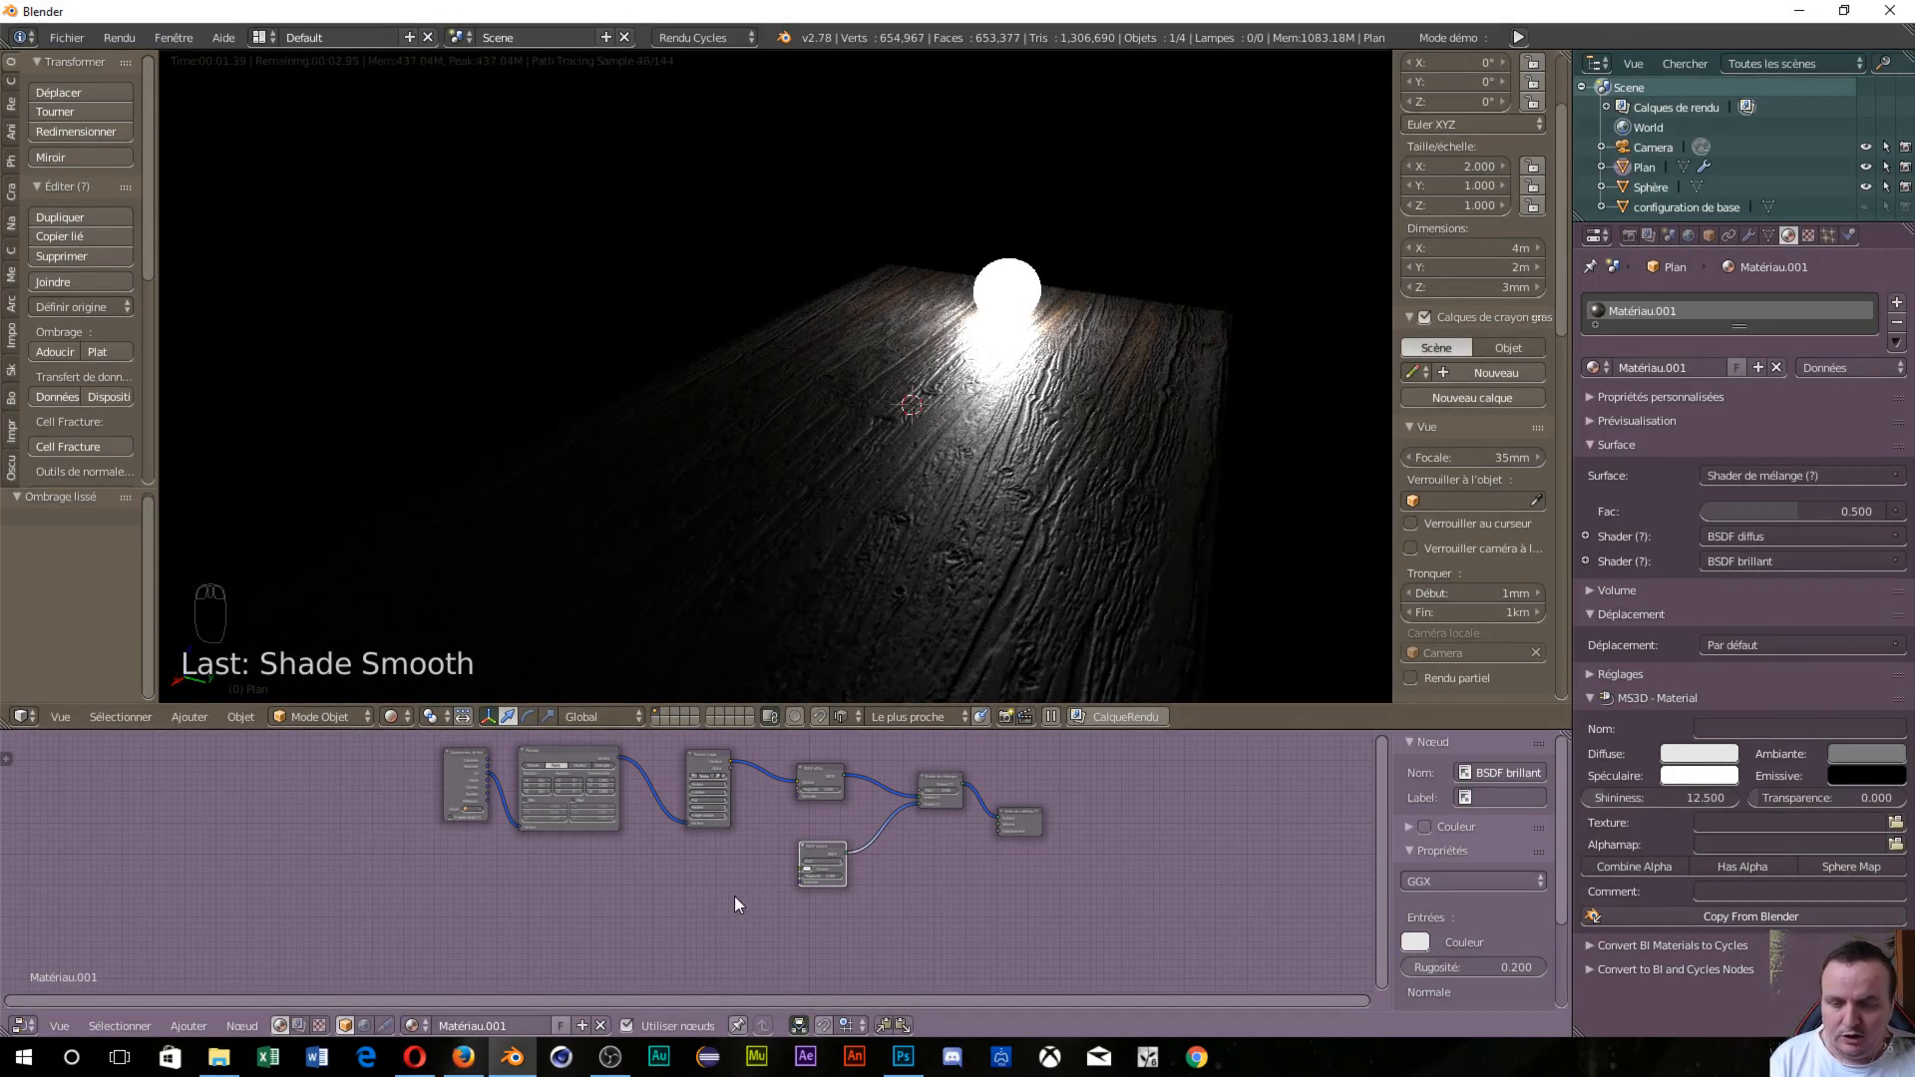
key("shift+a")
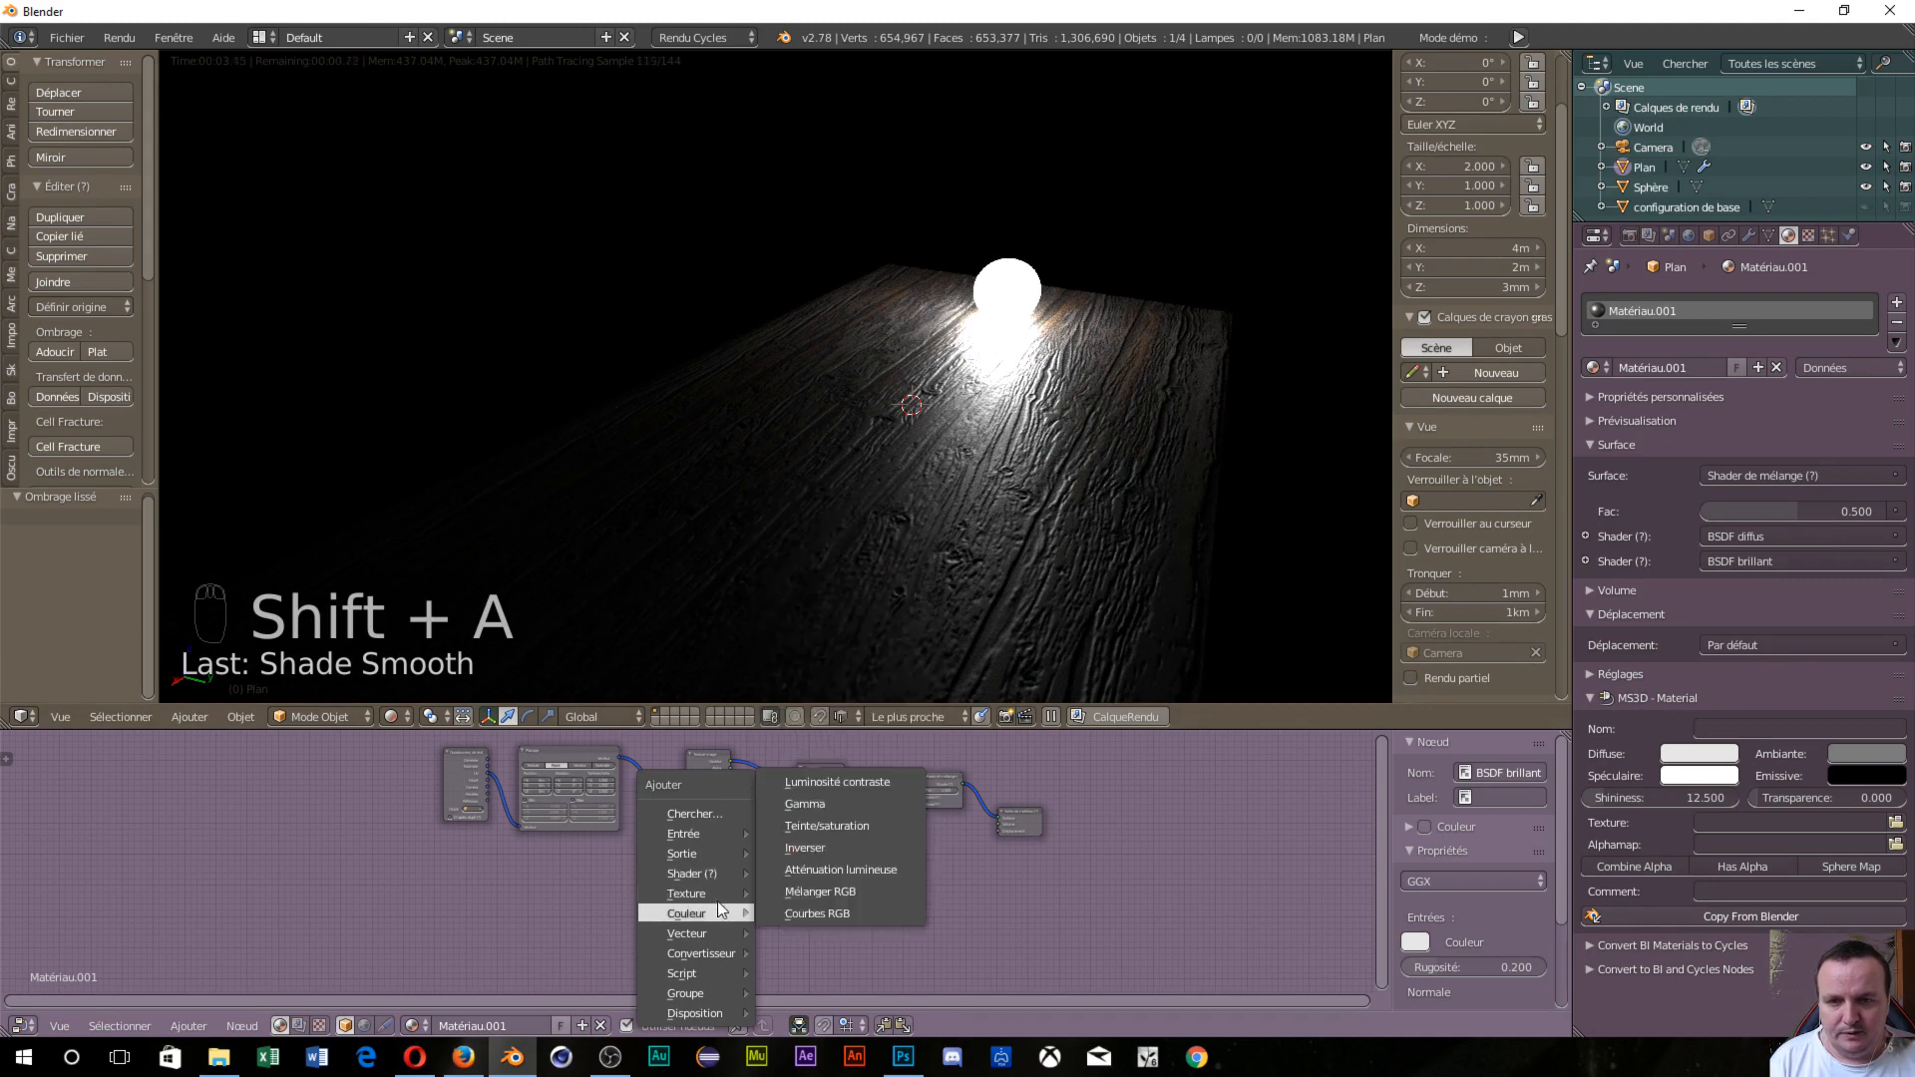
mouse_move(714, 894)
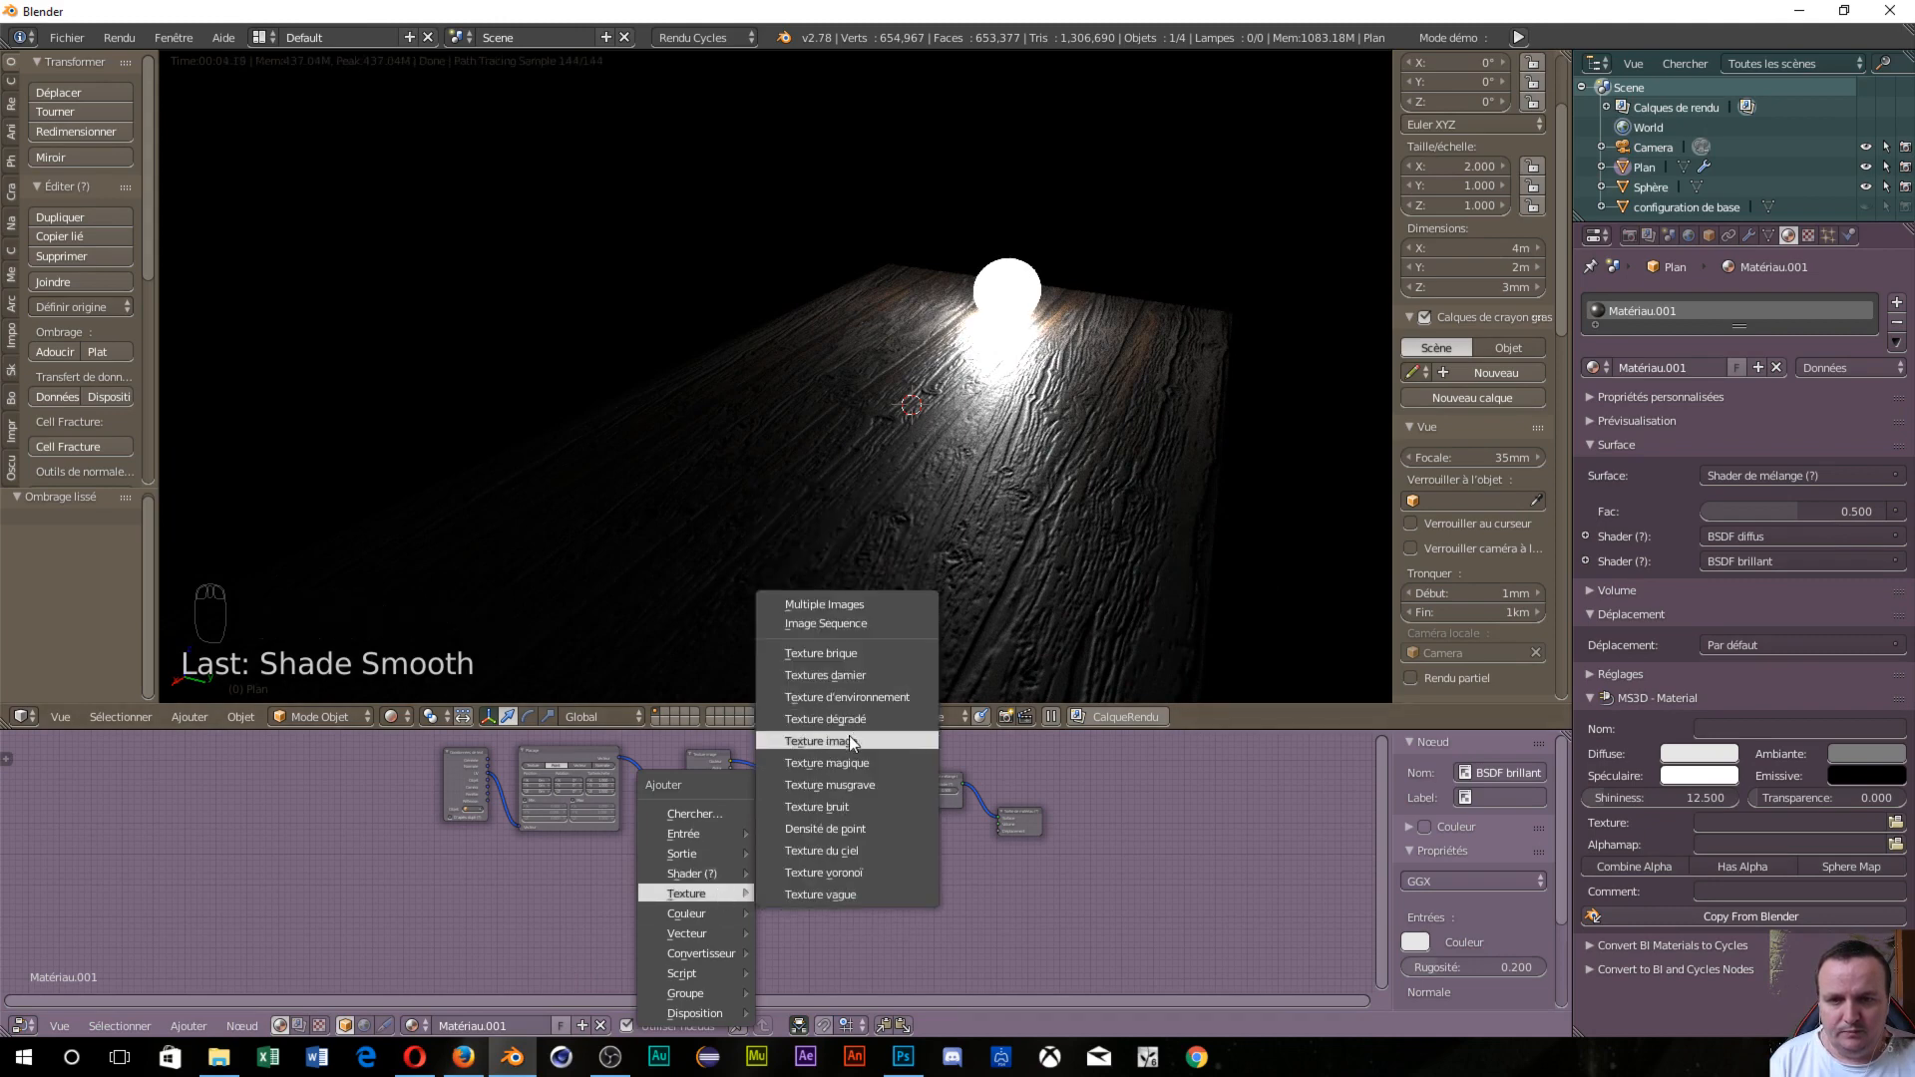
left_click(848, 739)
left_click(702, 906)
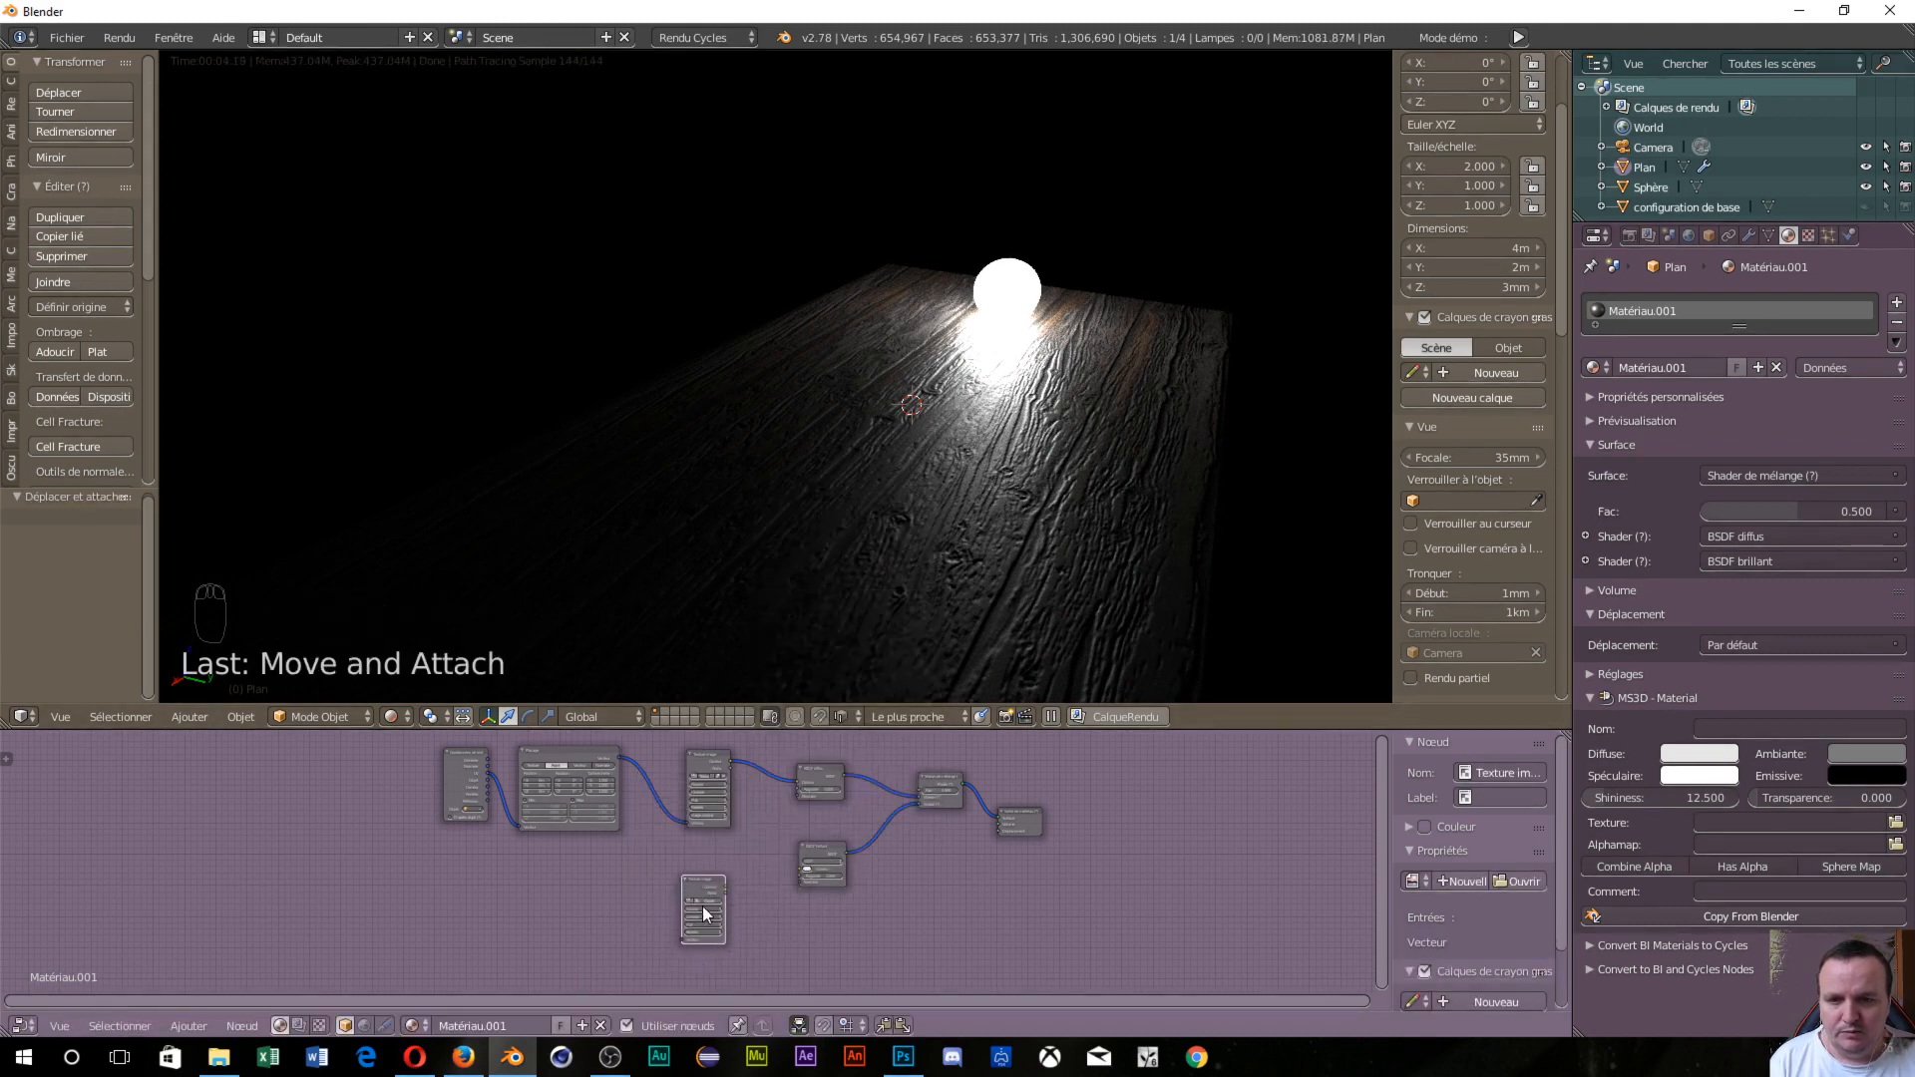
left_click(705, 901)
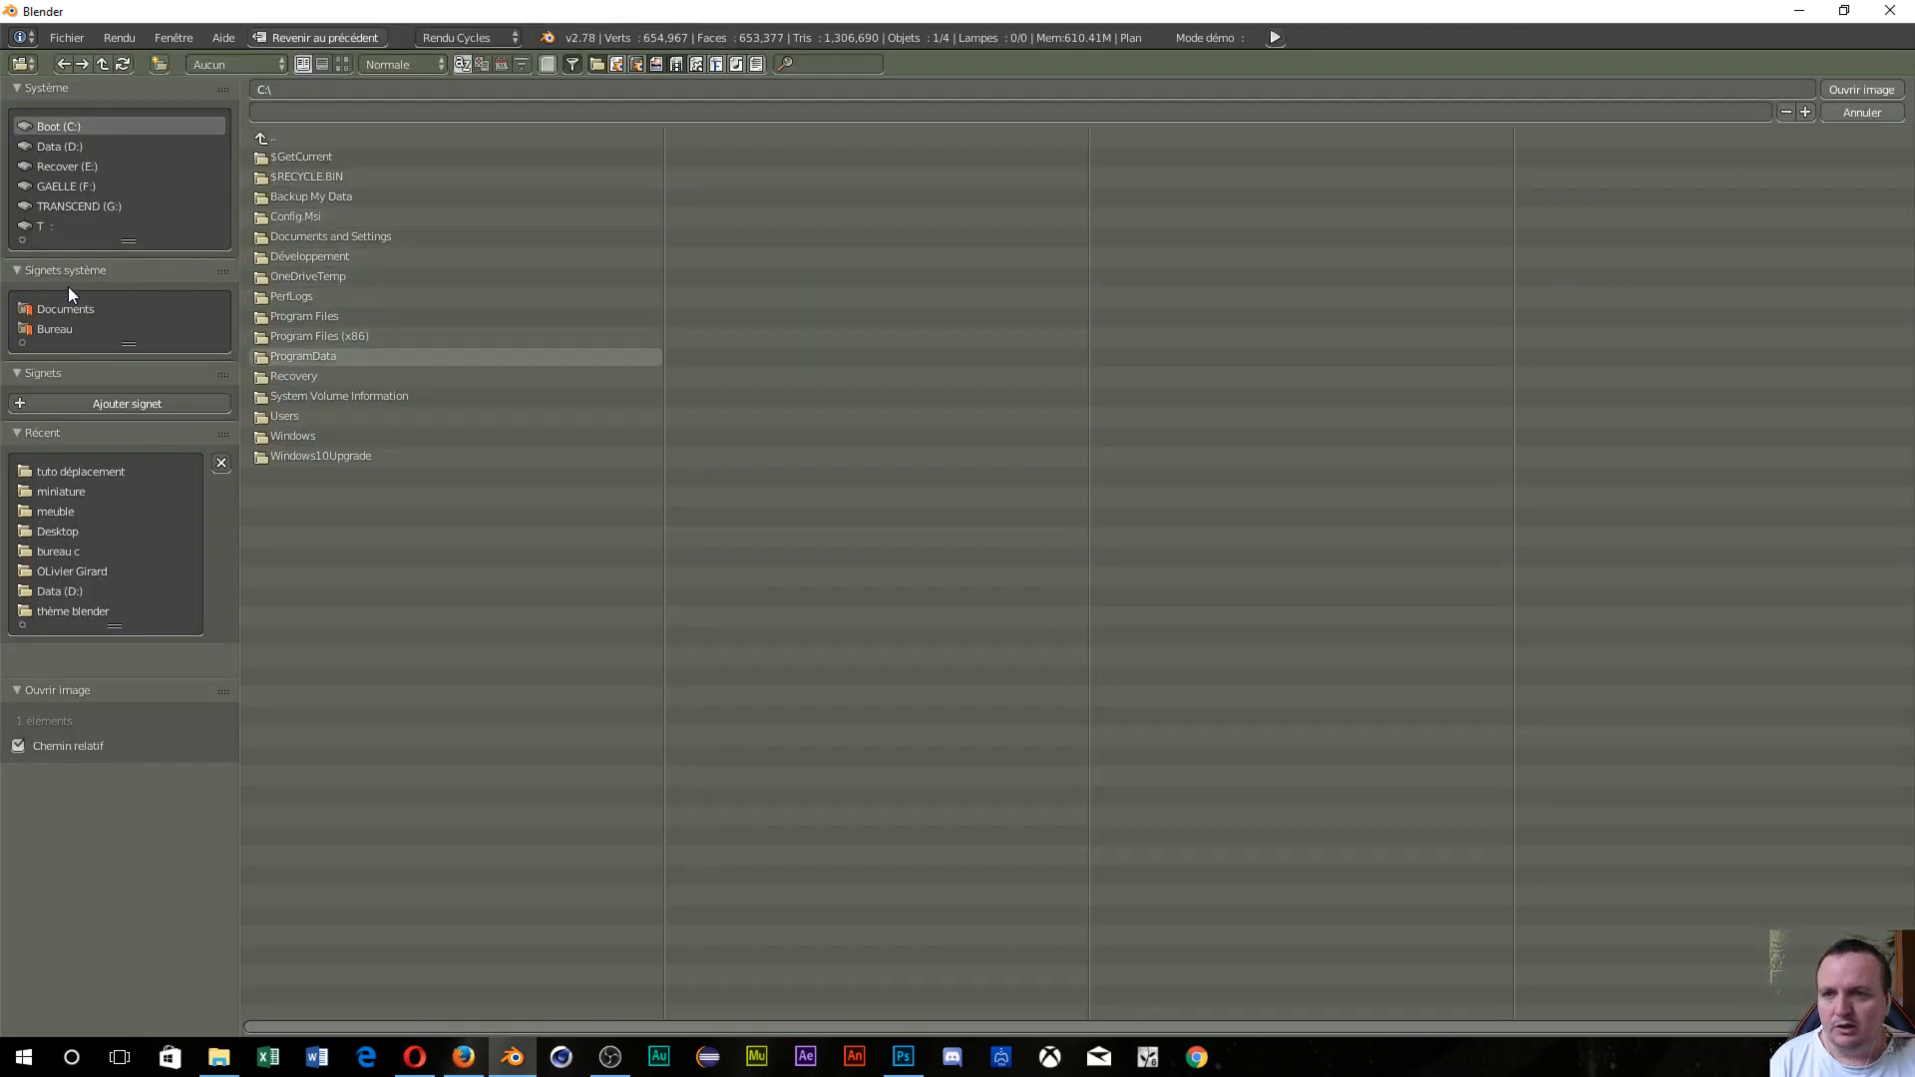
left_click(109, 473)
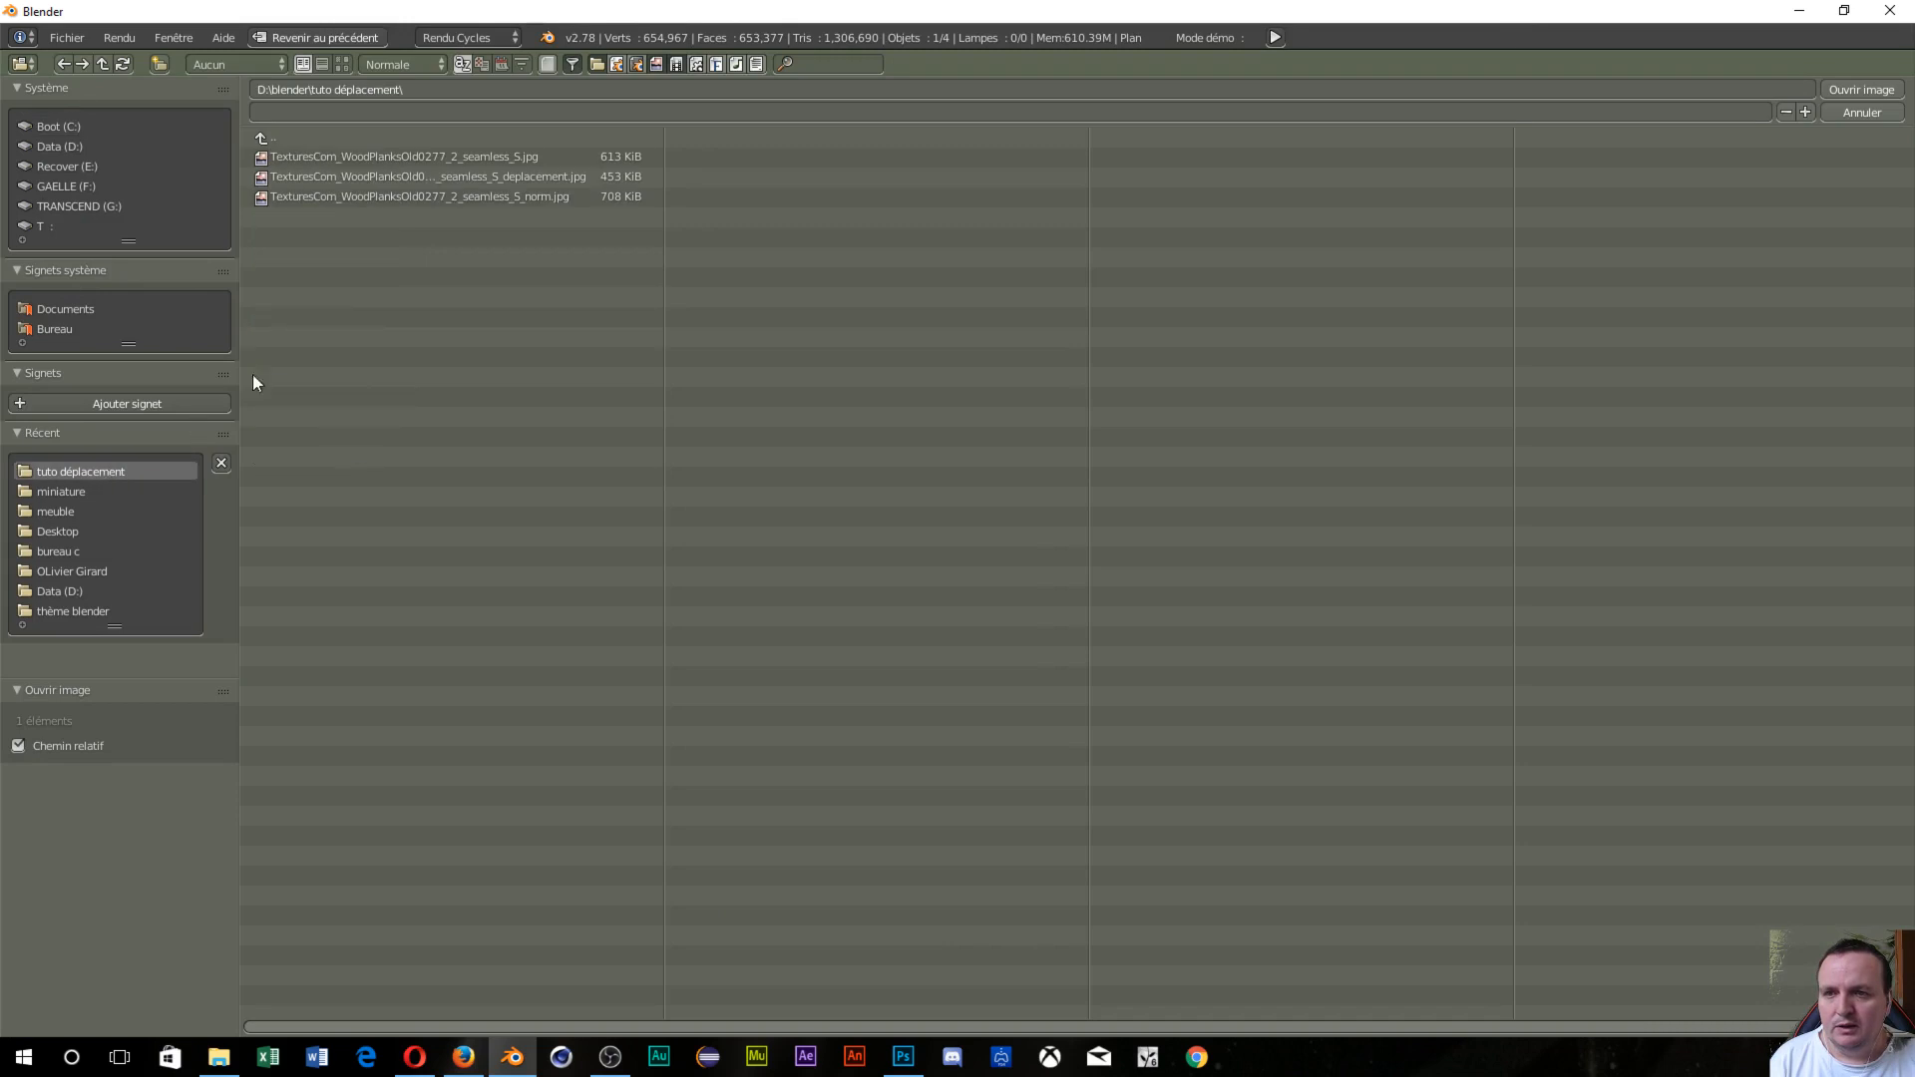
left_click(549, 195)
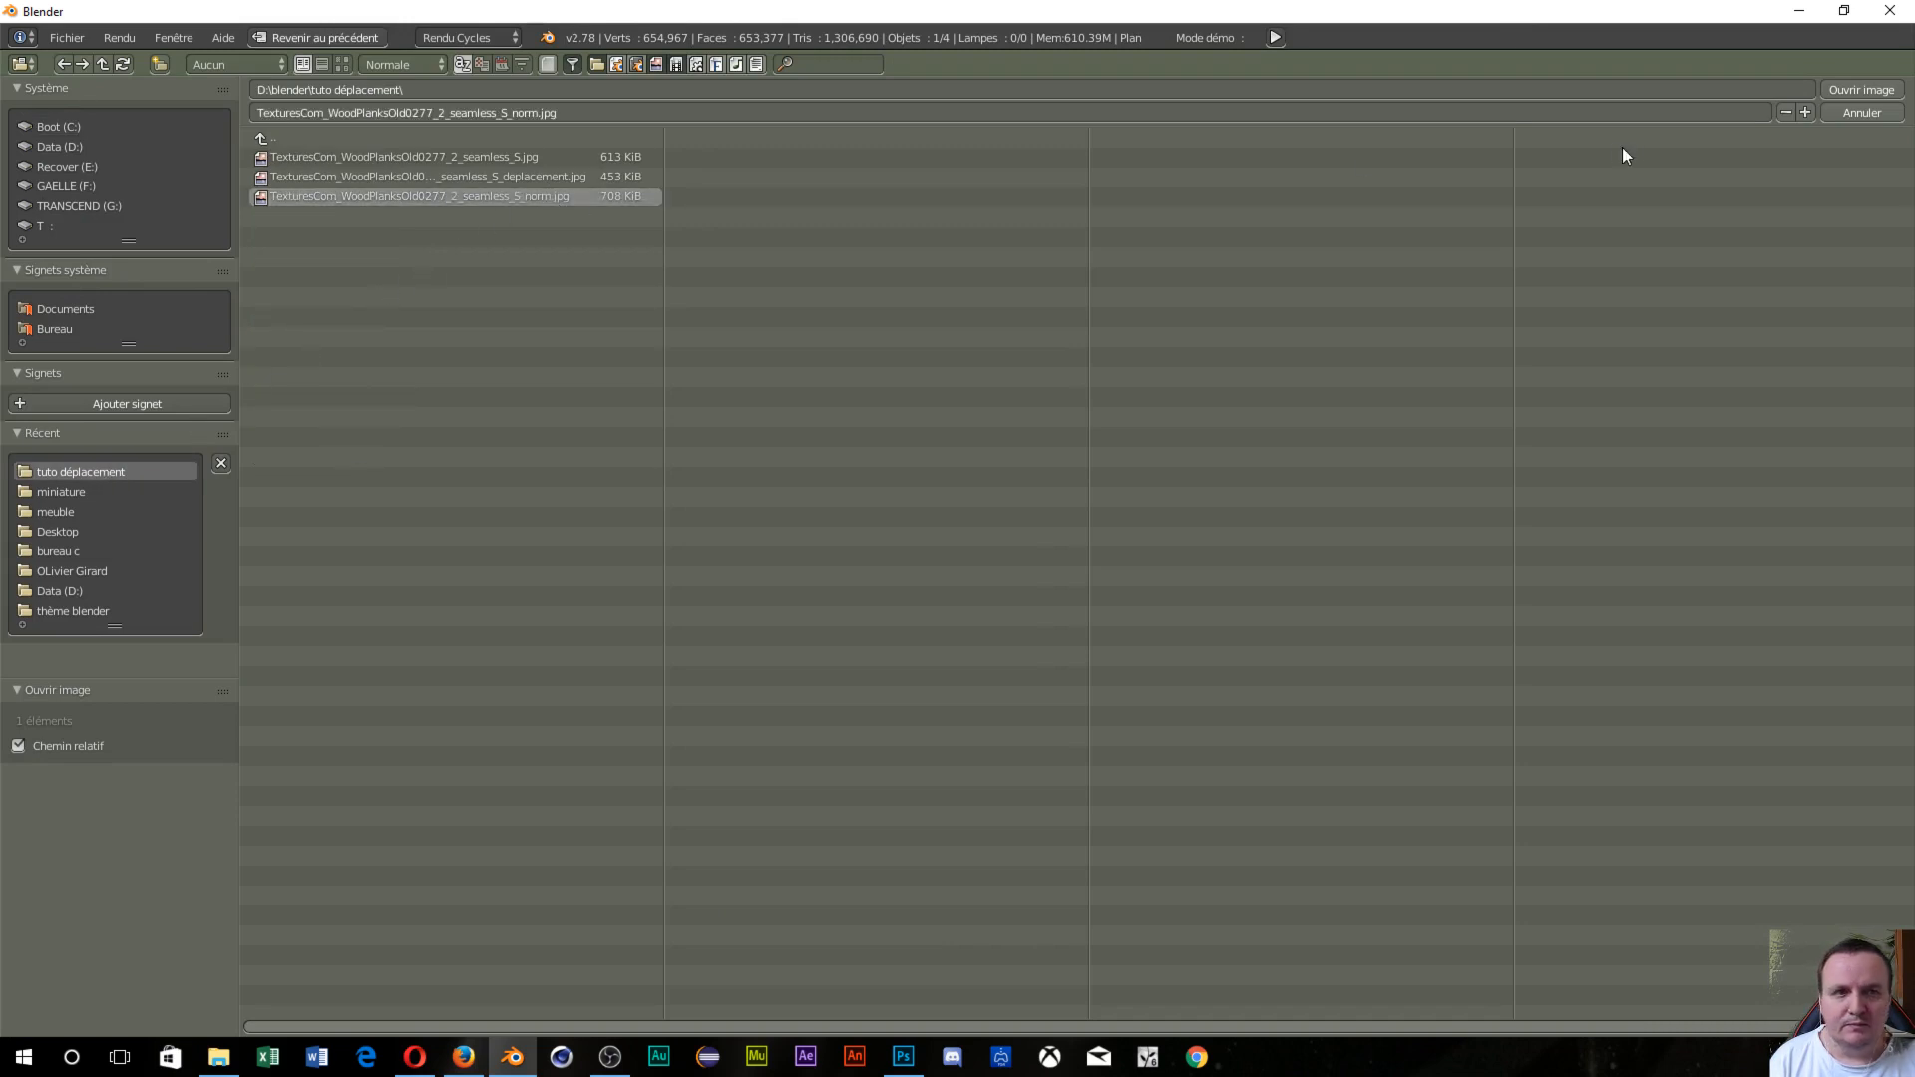
left_click(1868, 88)
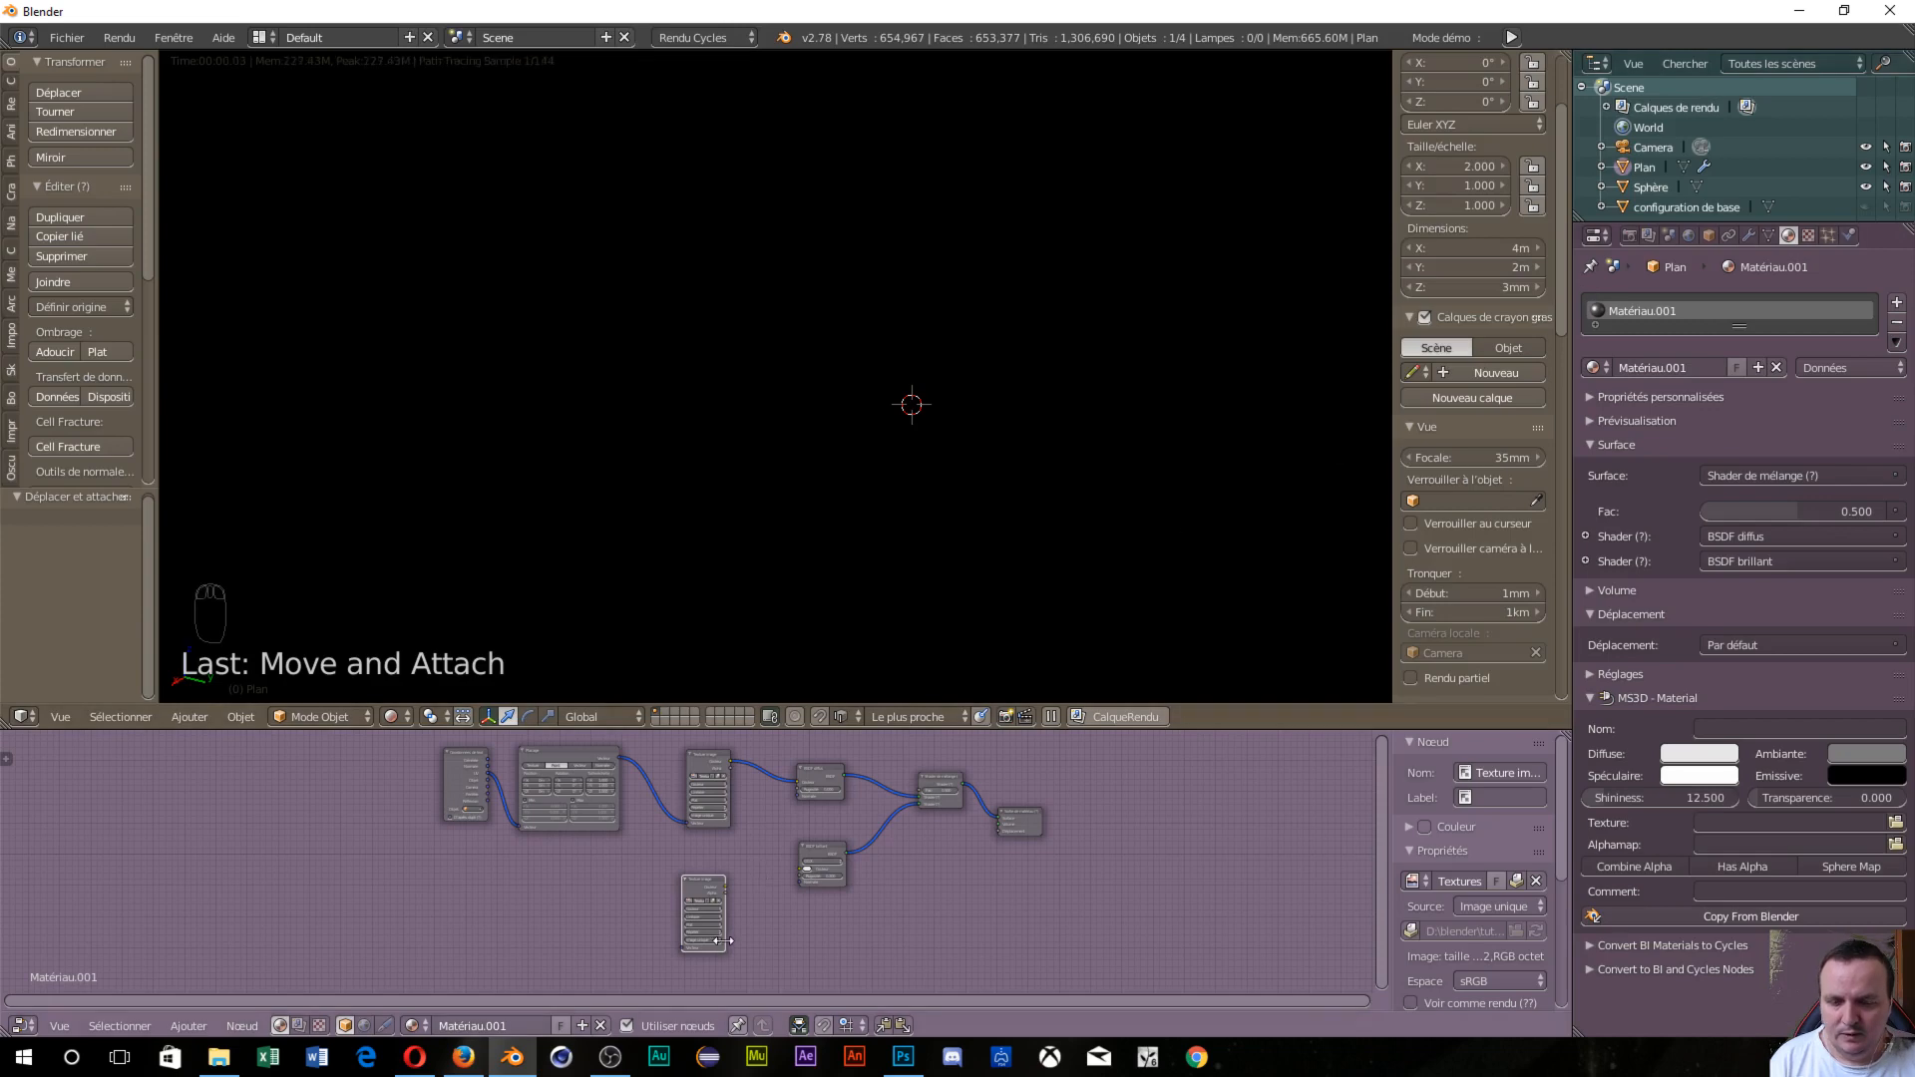
Wire the _norm image's Color through a Normal Map node into the Glossy BSDF's Normal.
scroll(724, 906, "up", 3)
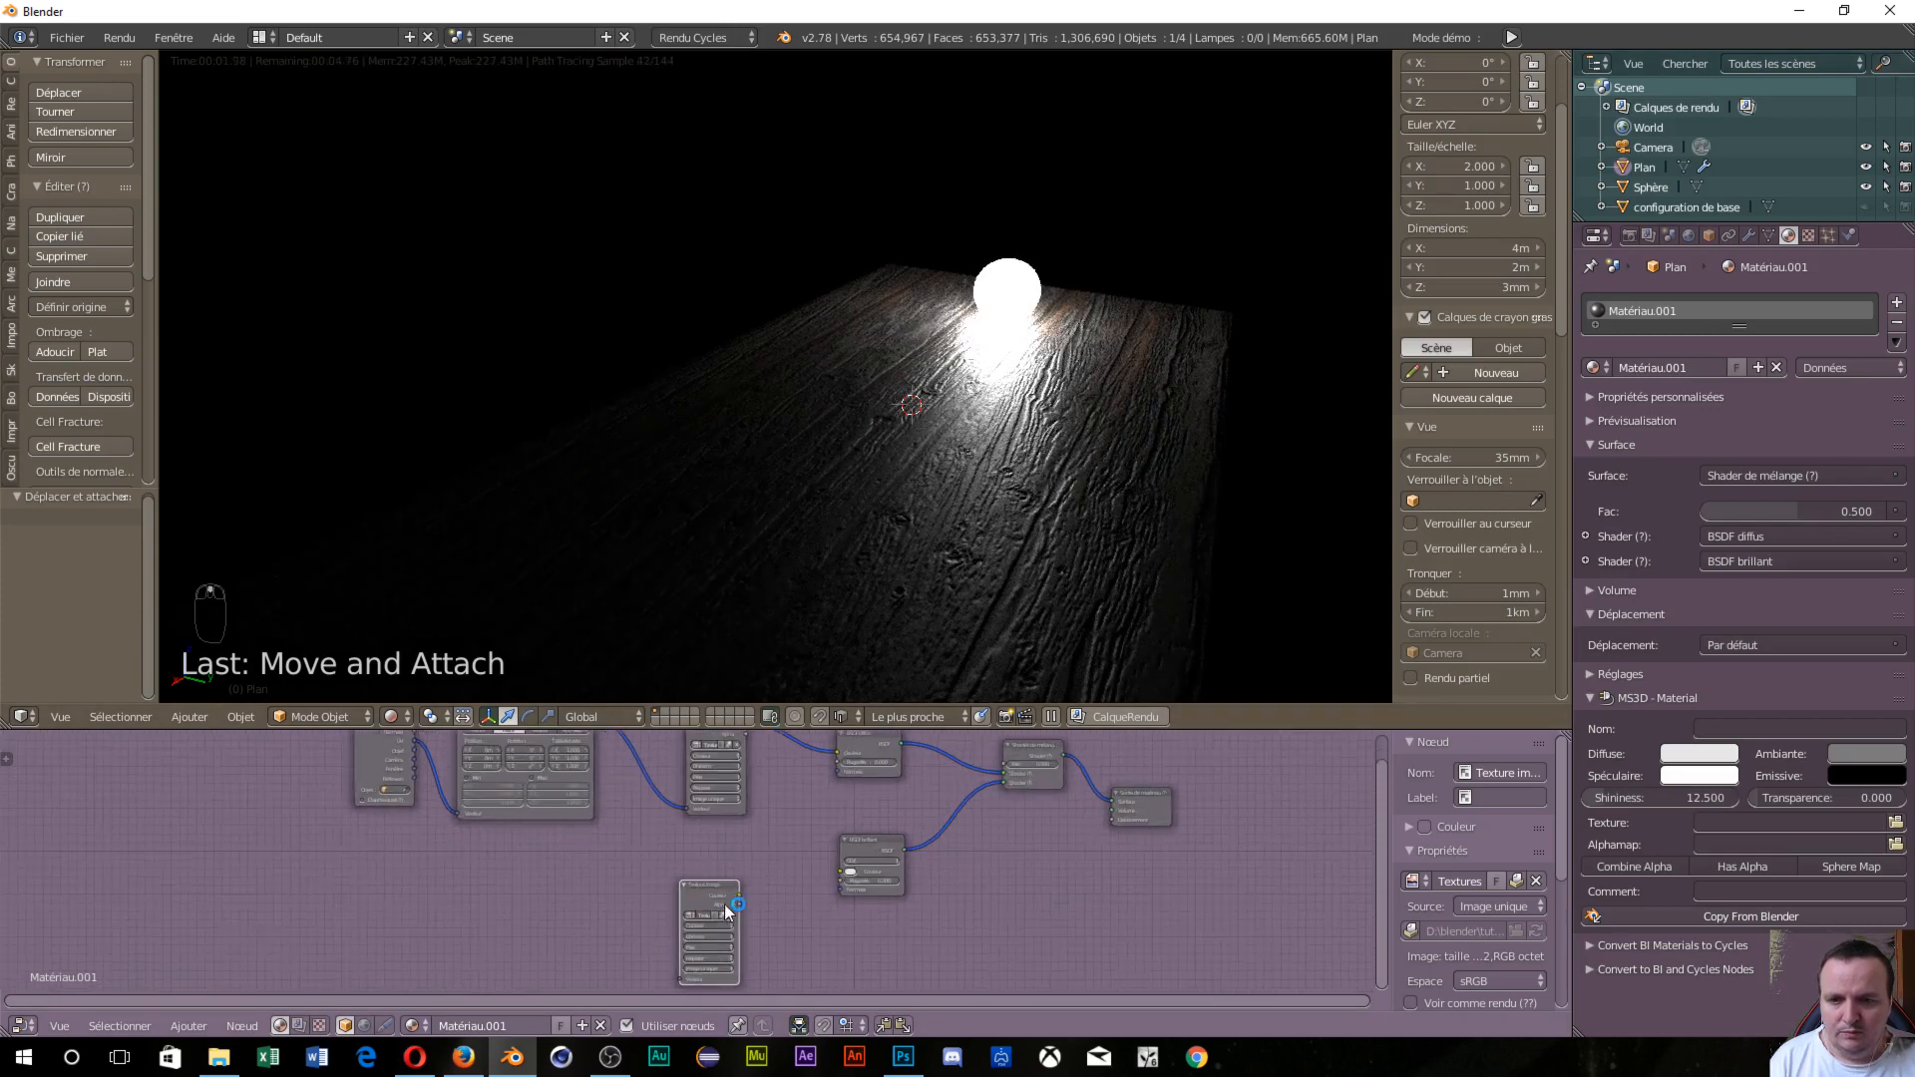
scroll(725, 904, "up", 5)
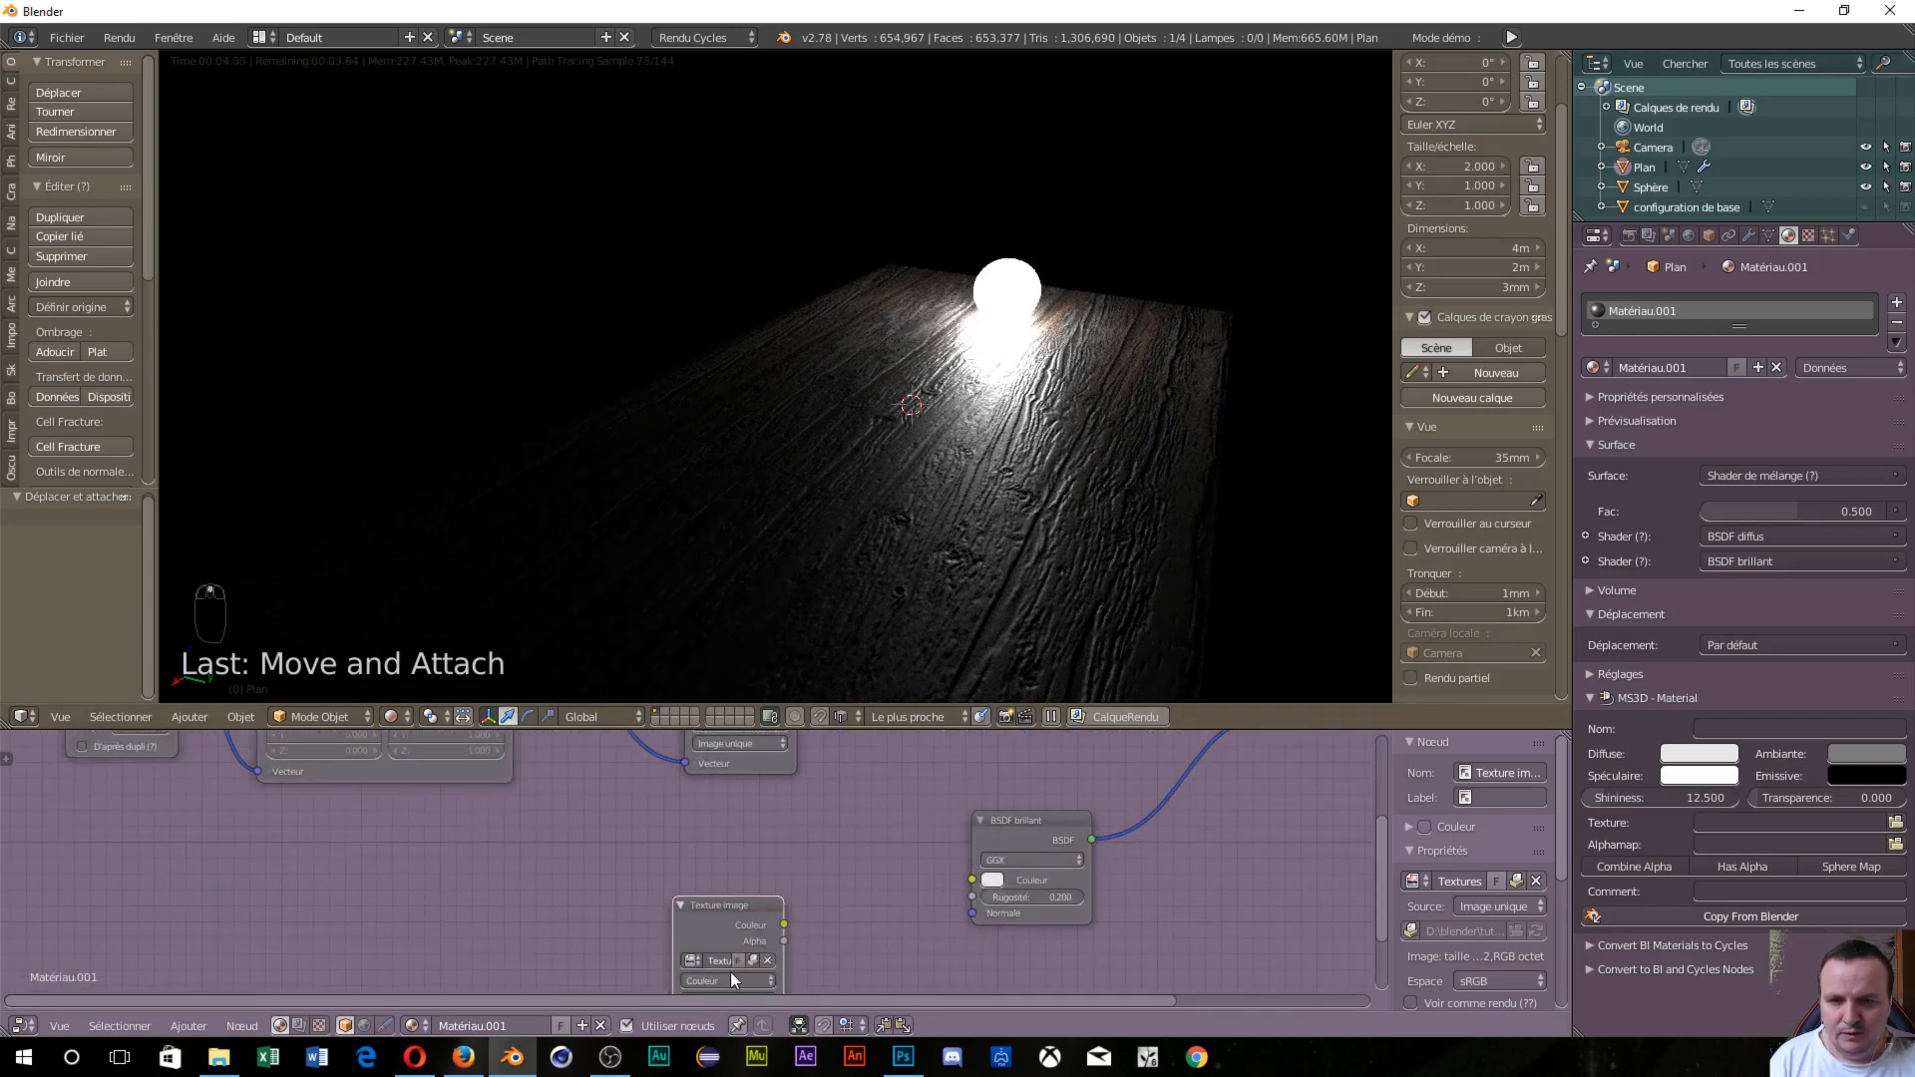
left_click(732, 980)
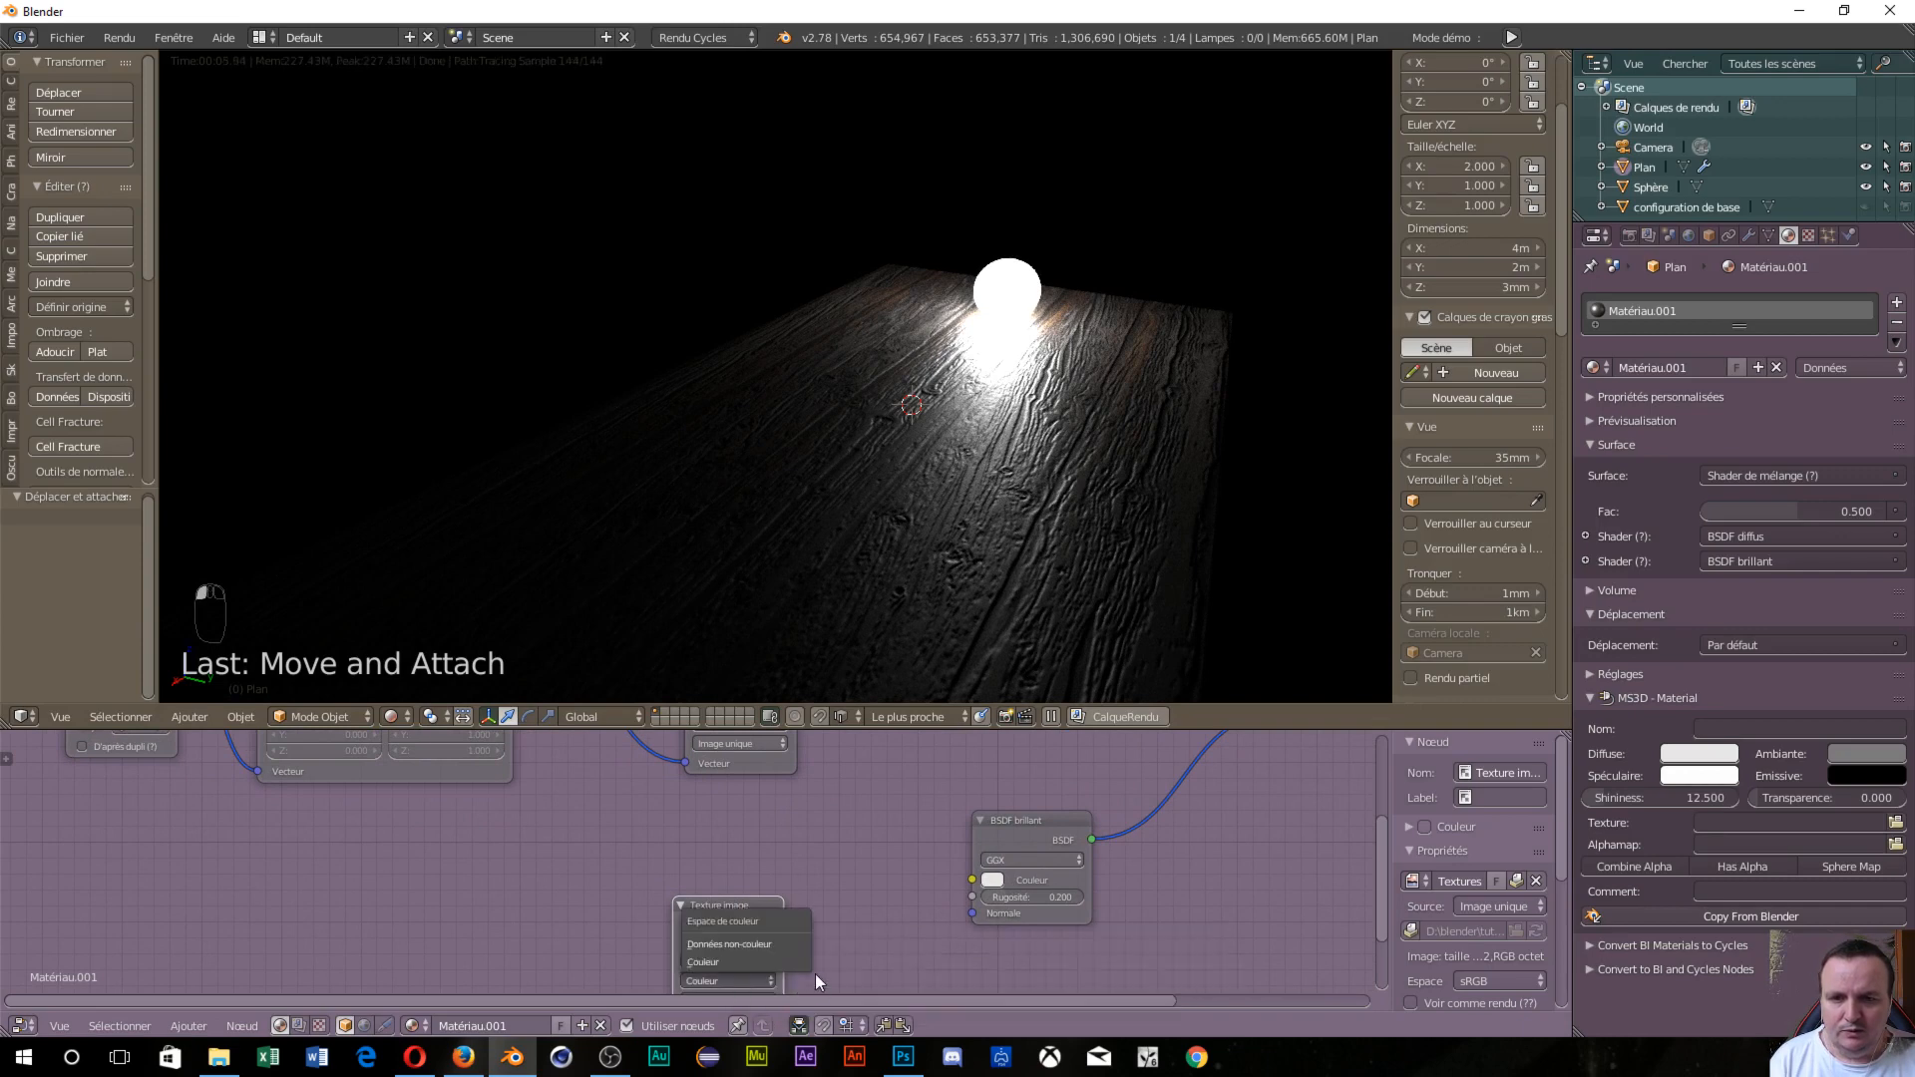
key("shift+a")
mouse_move(840, 936)
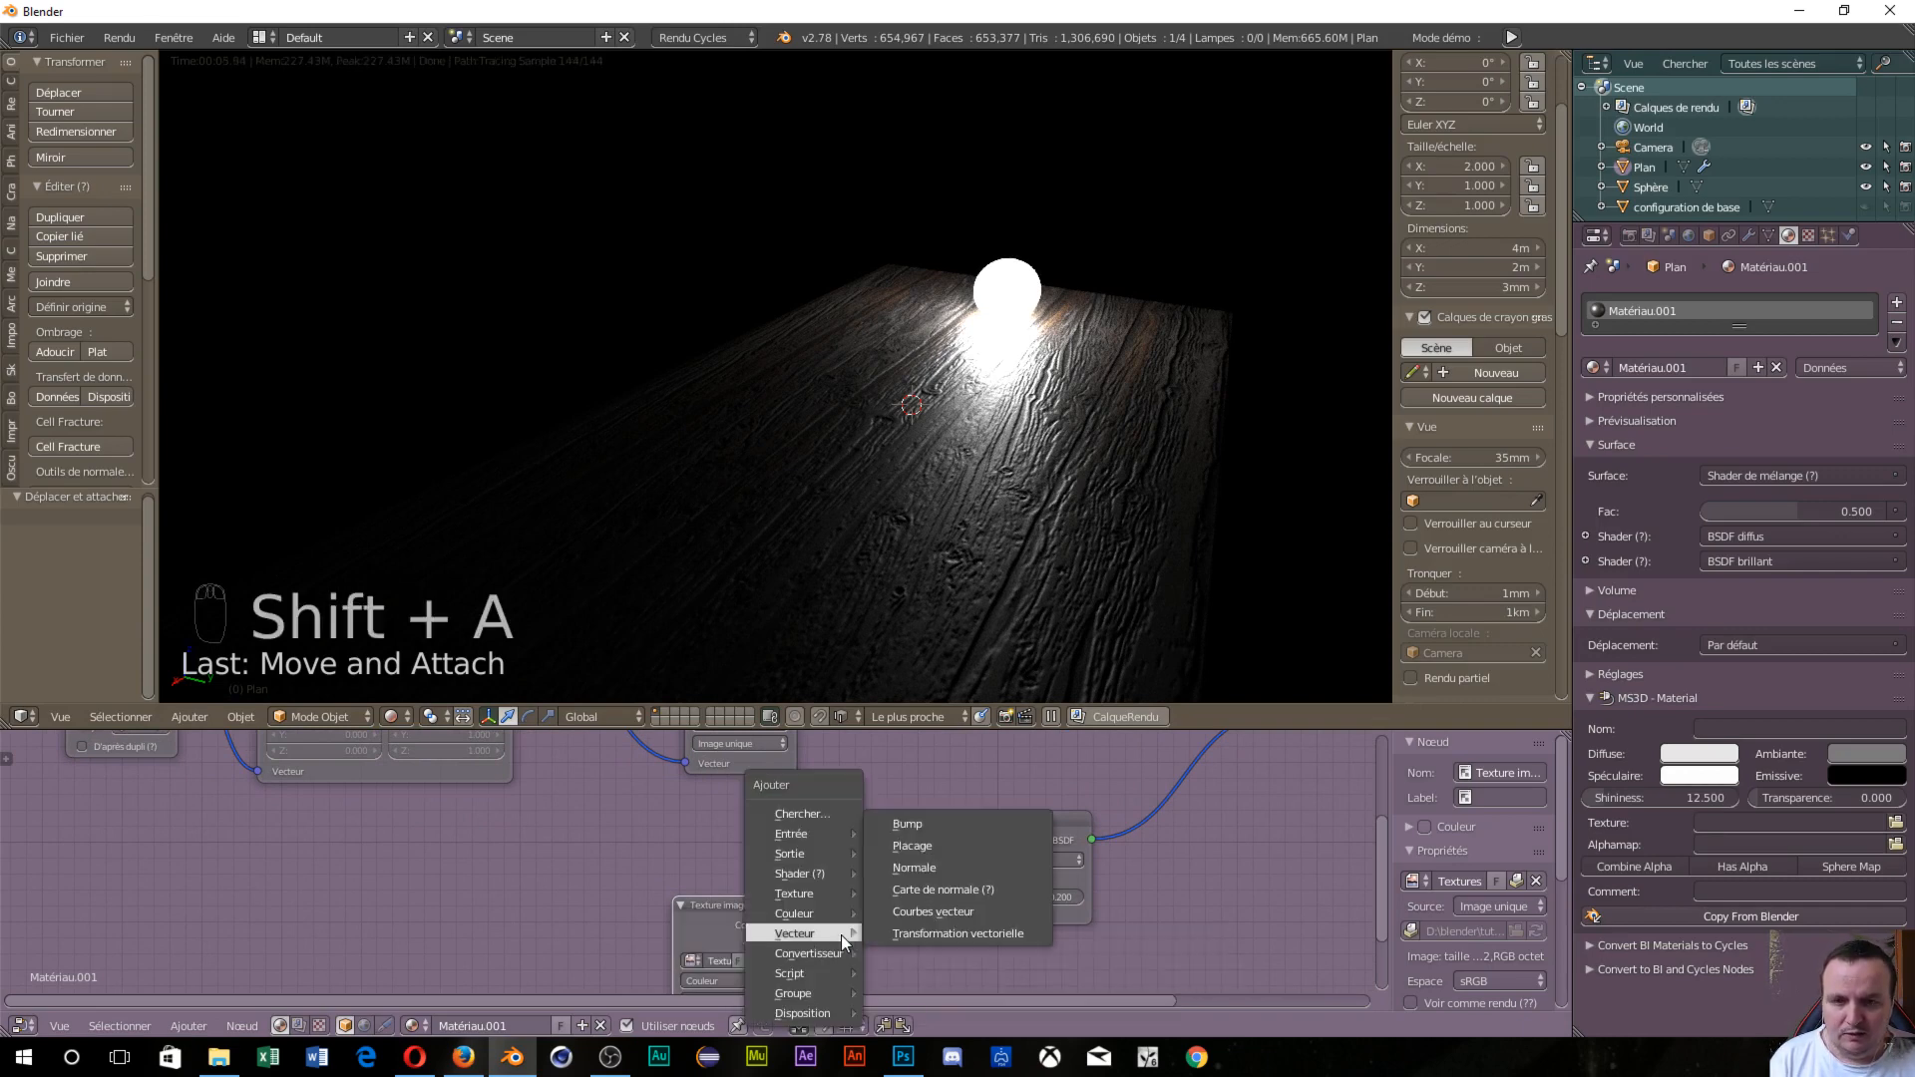
left_click(917, 886)
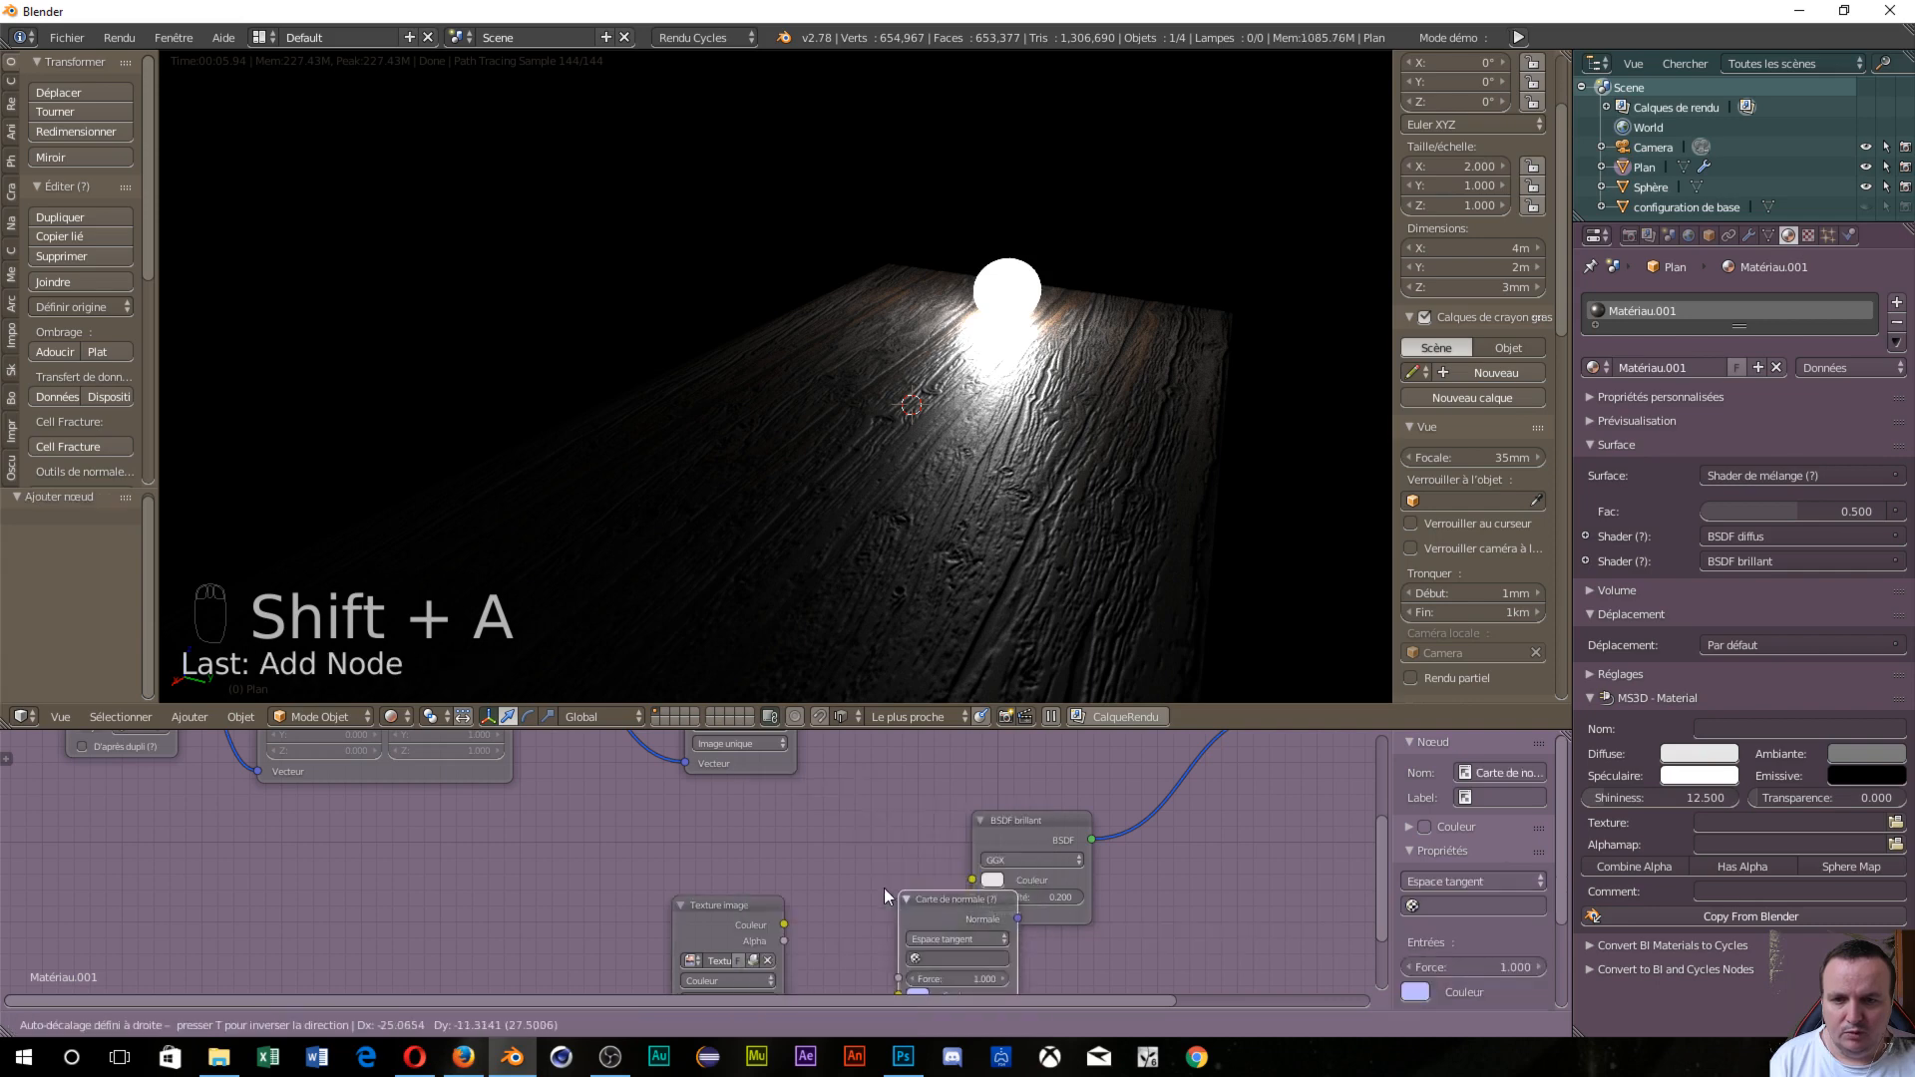
left_click(829, 856)
left_click_drag(784, 924, 831, 959)
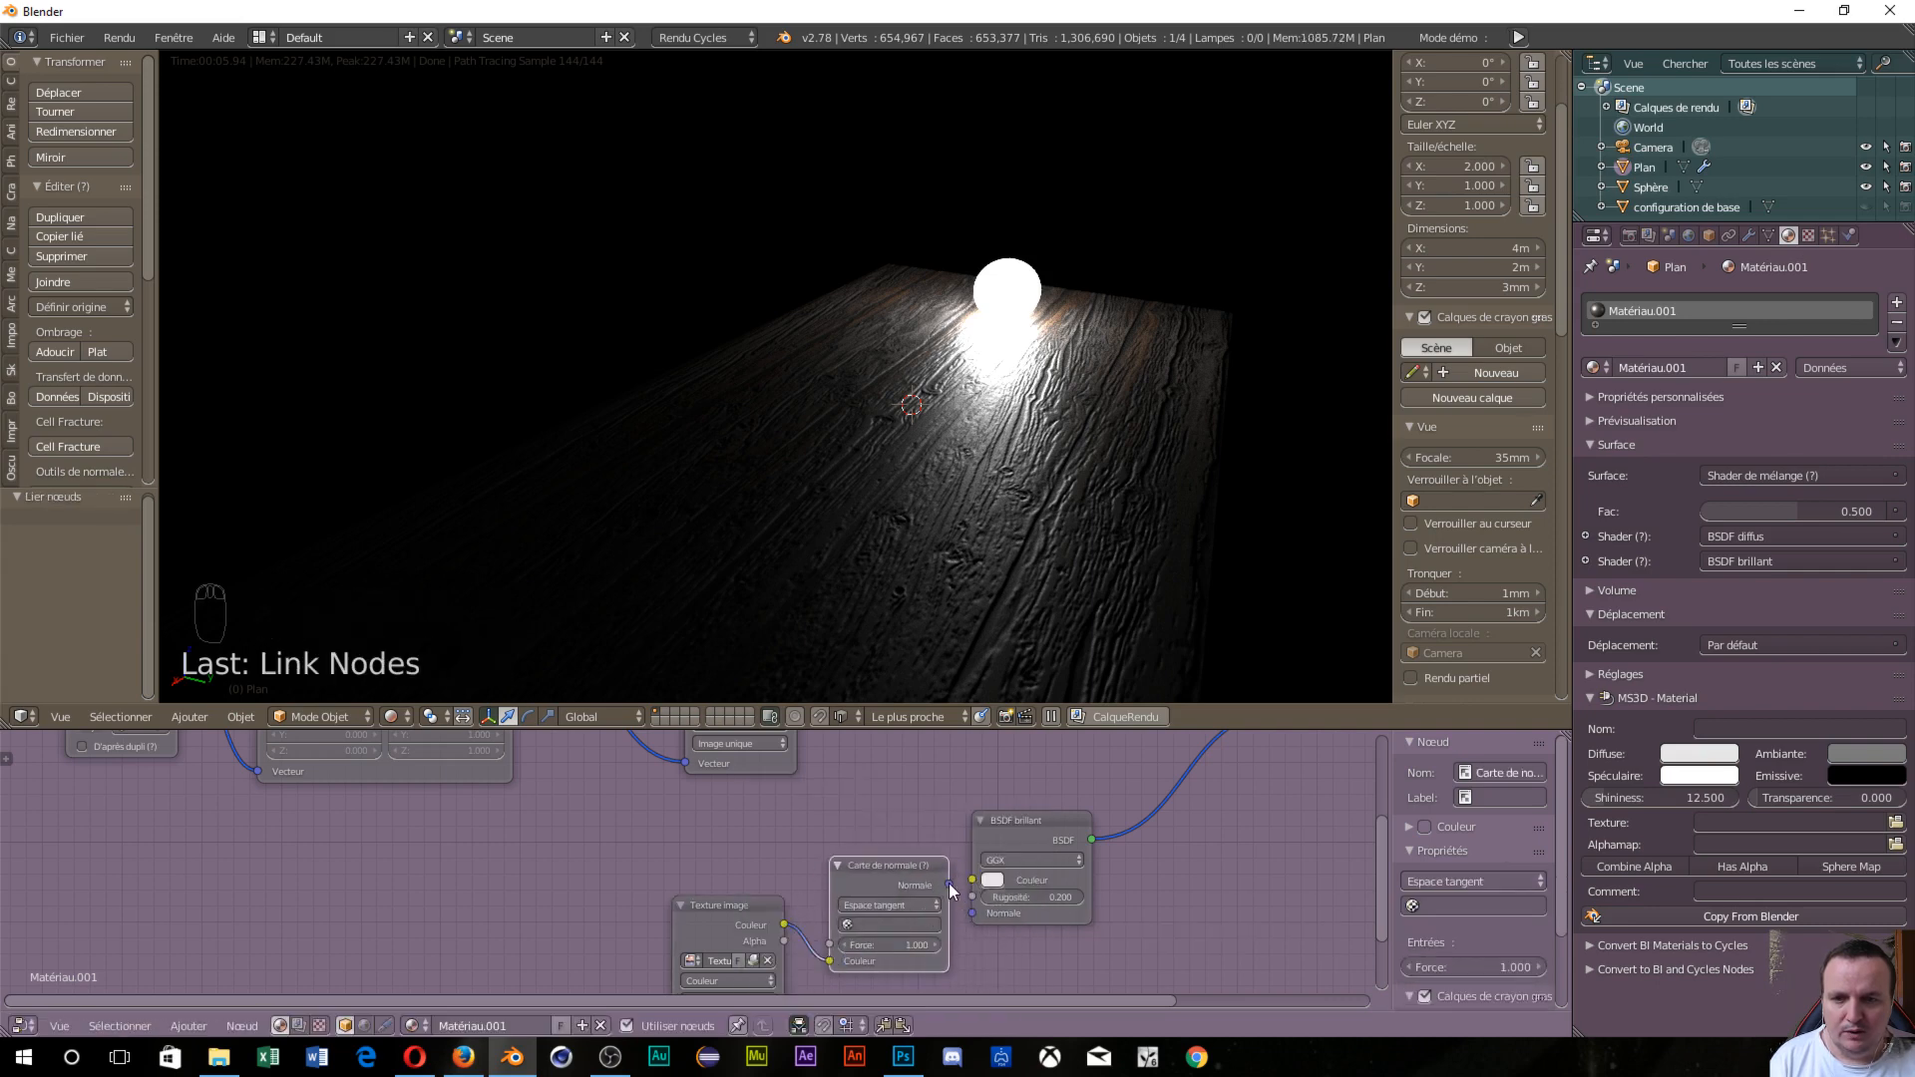
left_click_drag(948, 885, 973, 913)
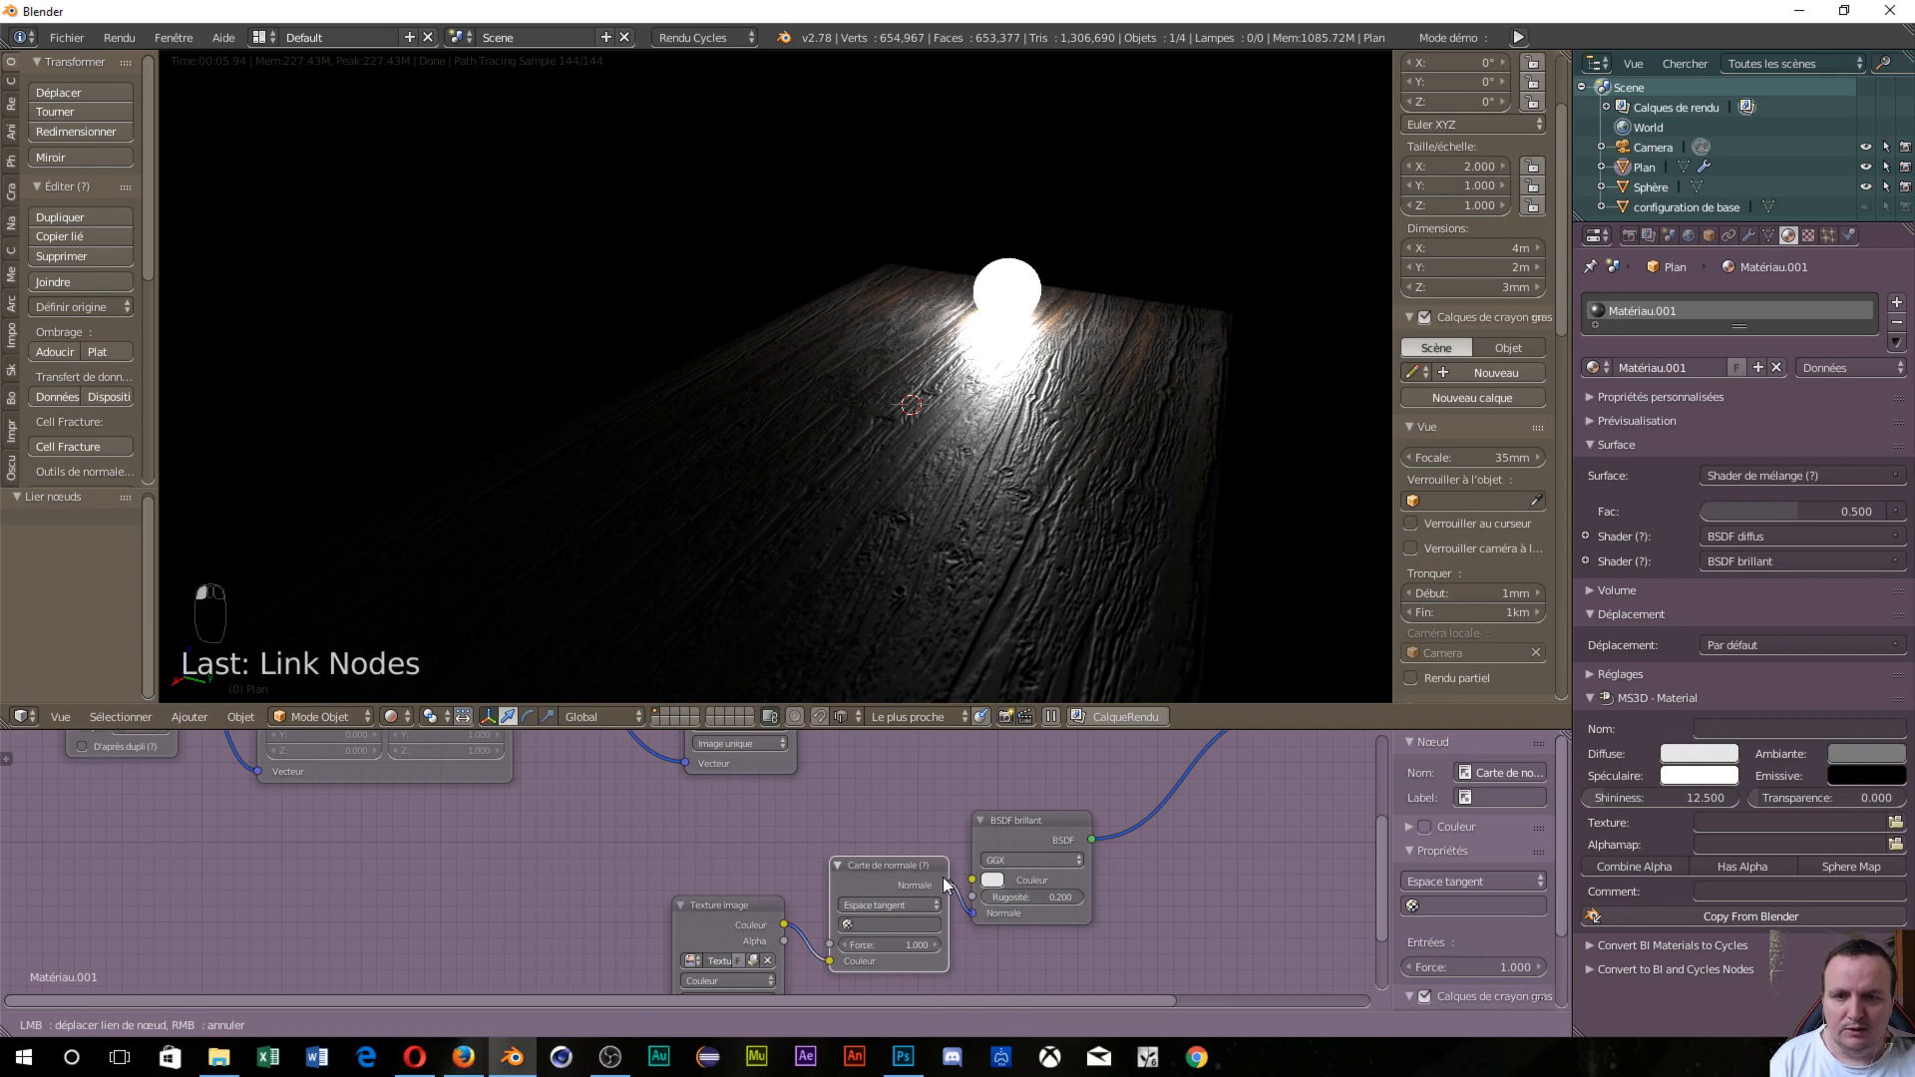
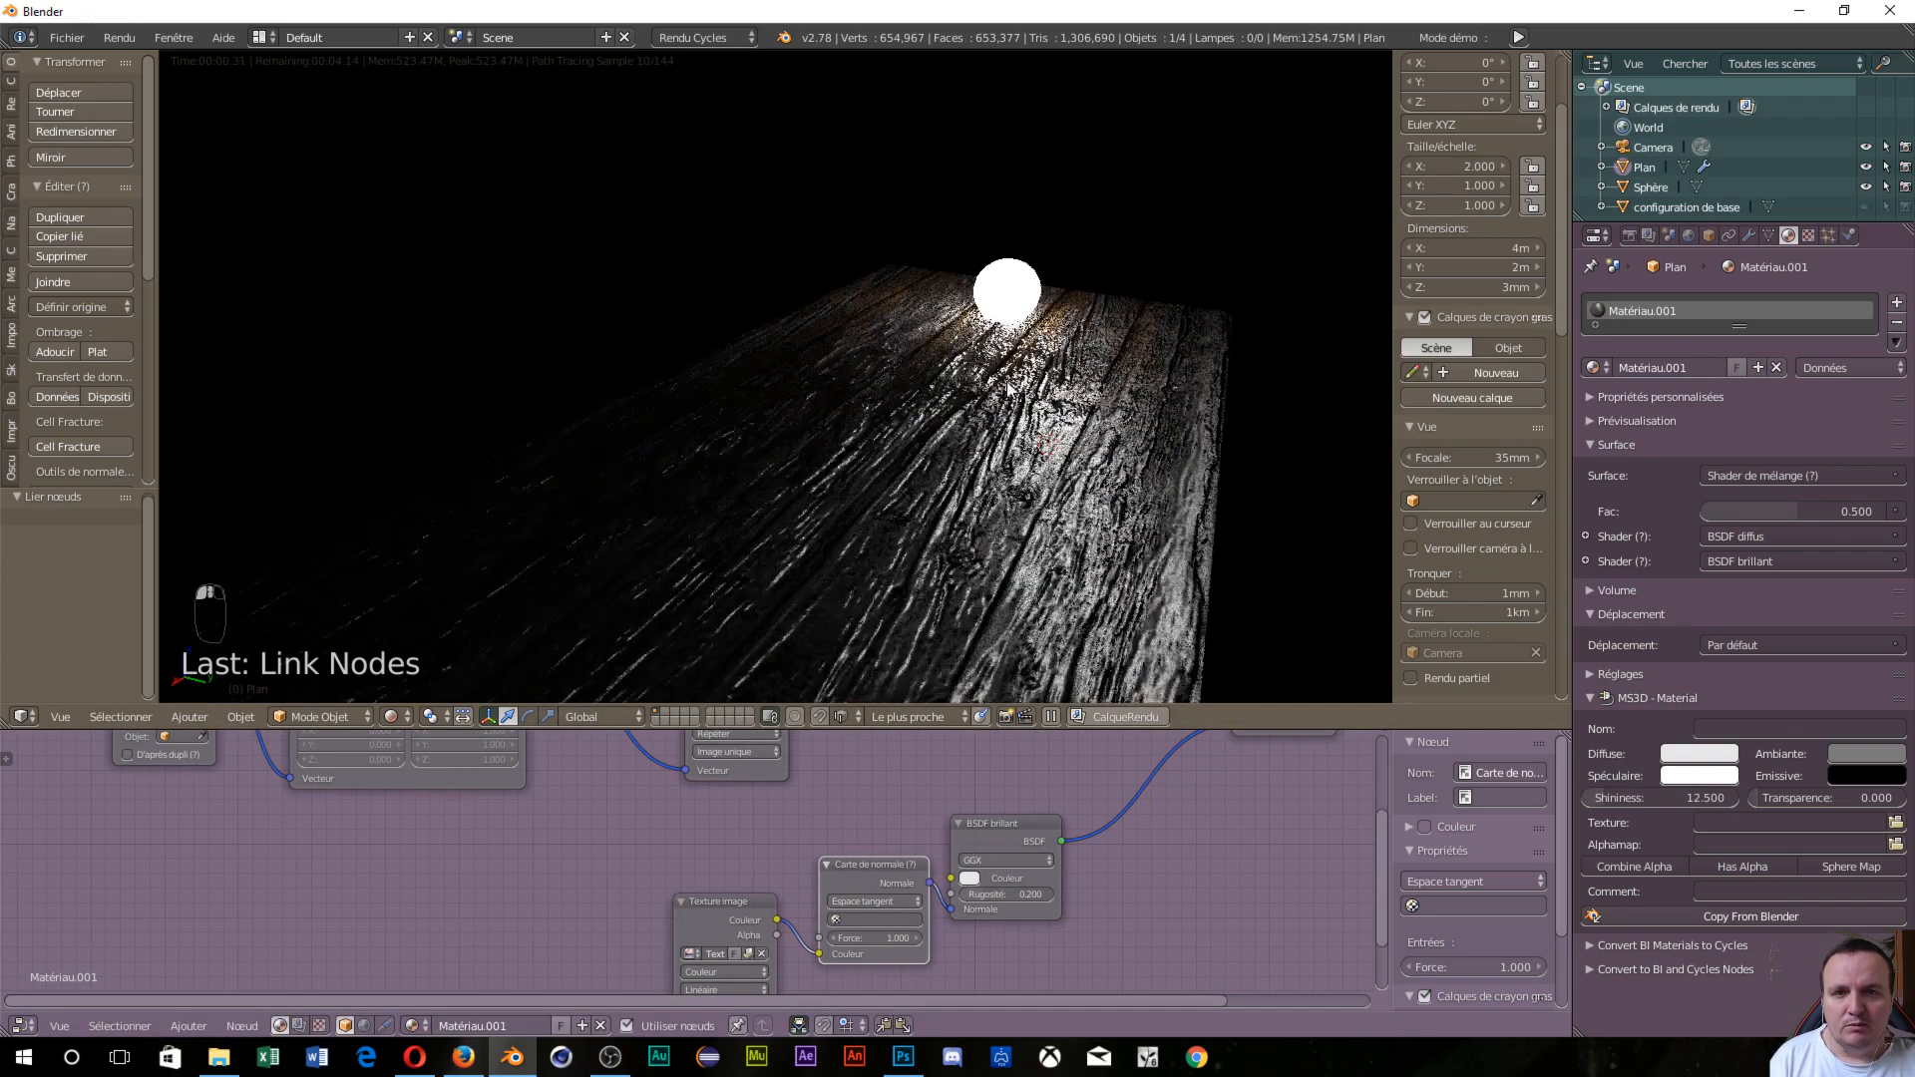
Connect the Normal Map output to the upper shader's Normal input as well.
middle_click_drag(1000, 462, 968, 501)
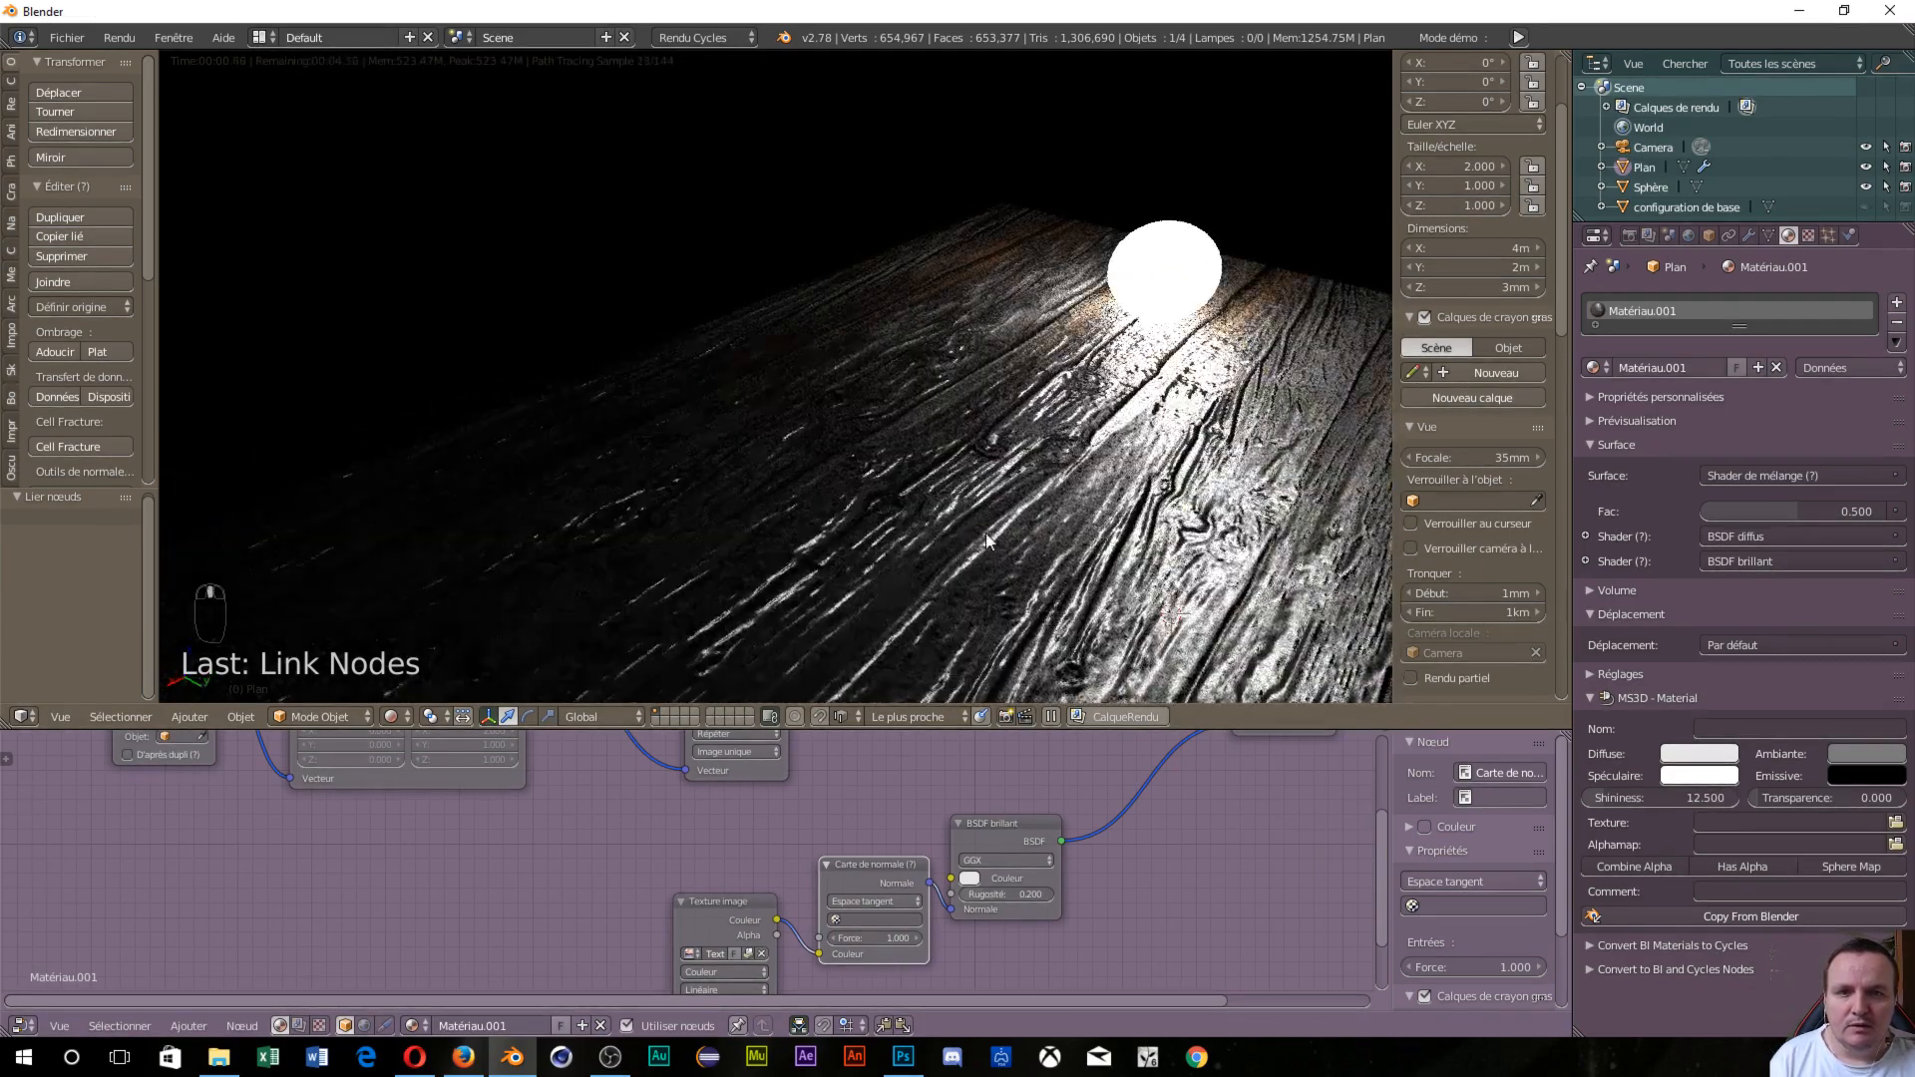
scroll(987, 532, "down", 4)
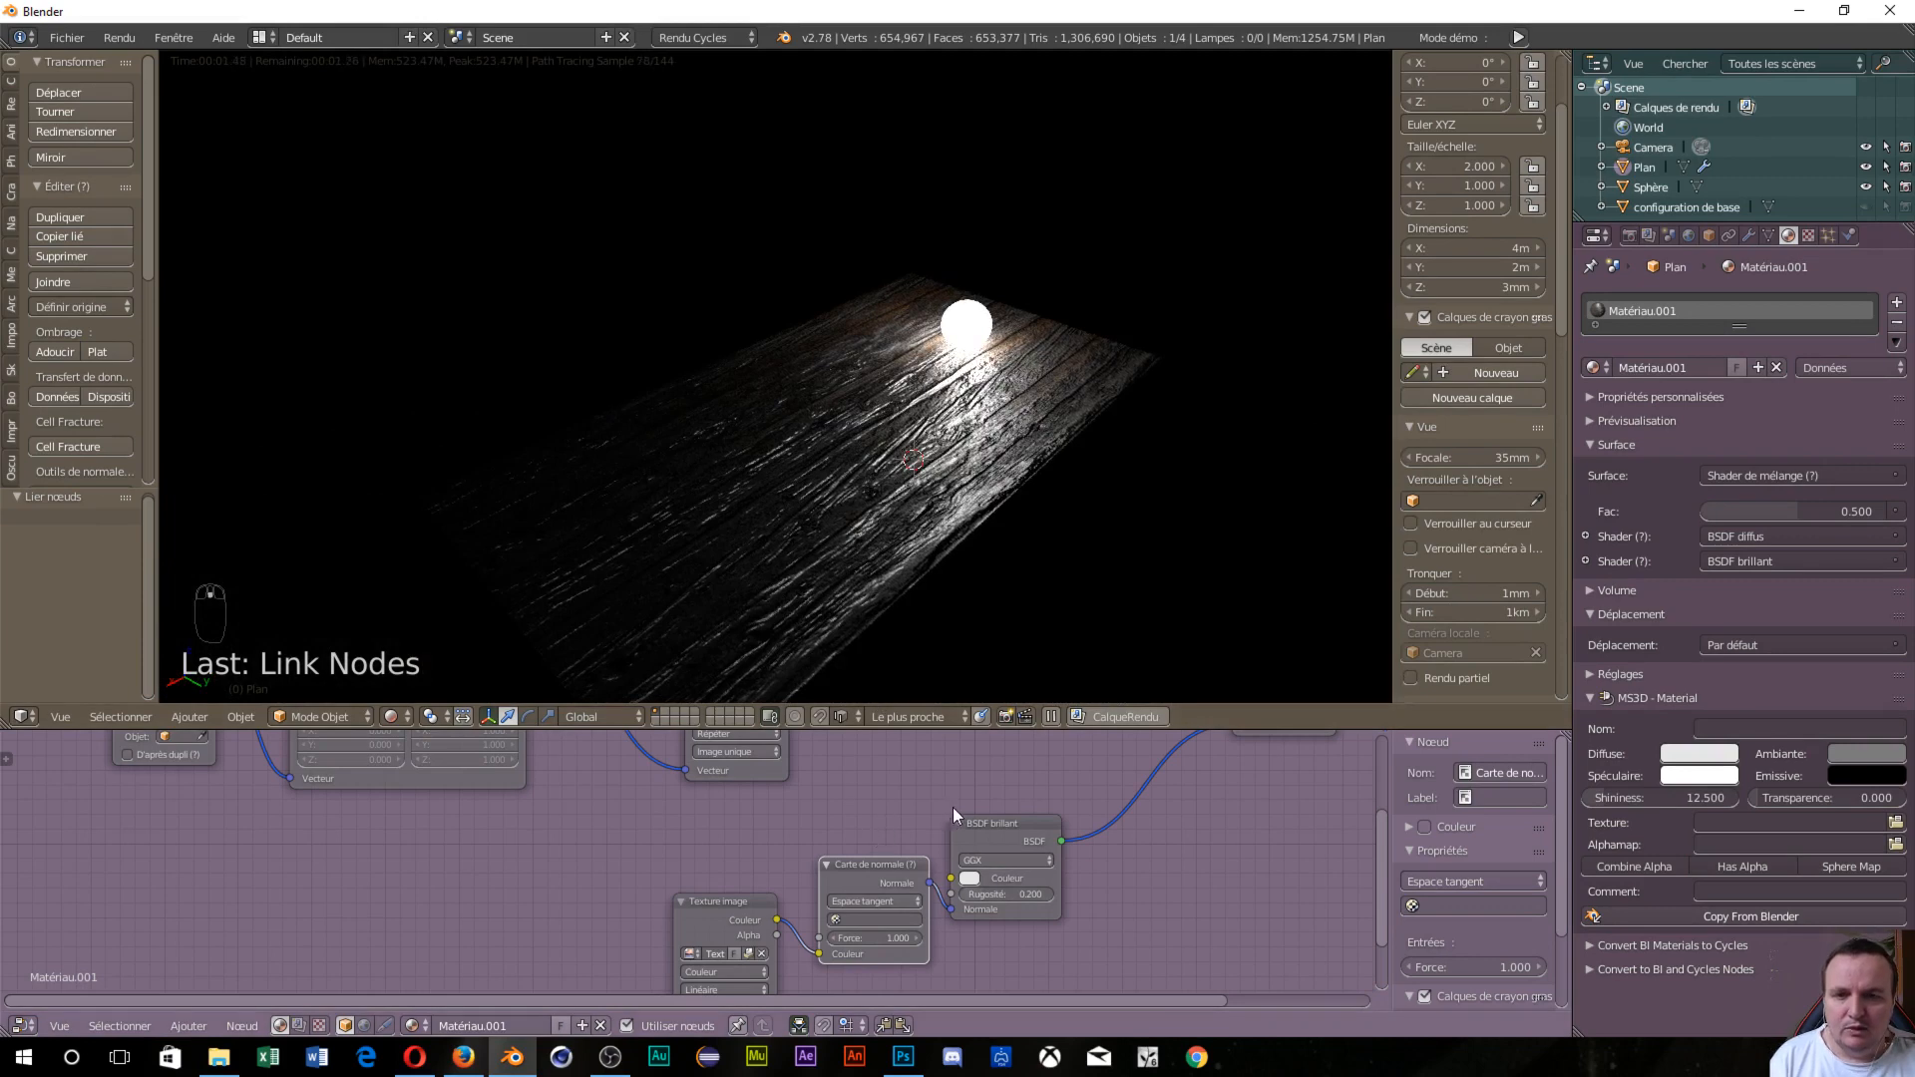
scroll(954, 806, "down", 2)
left_click_drag(862, 877, 864, 876)
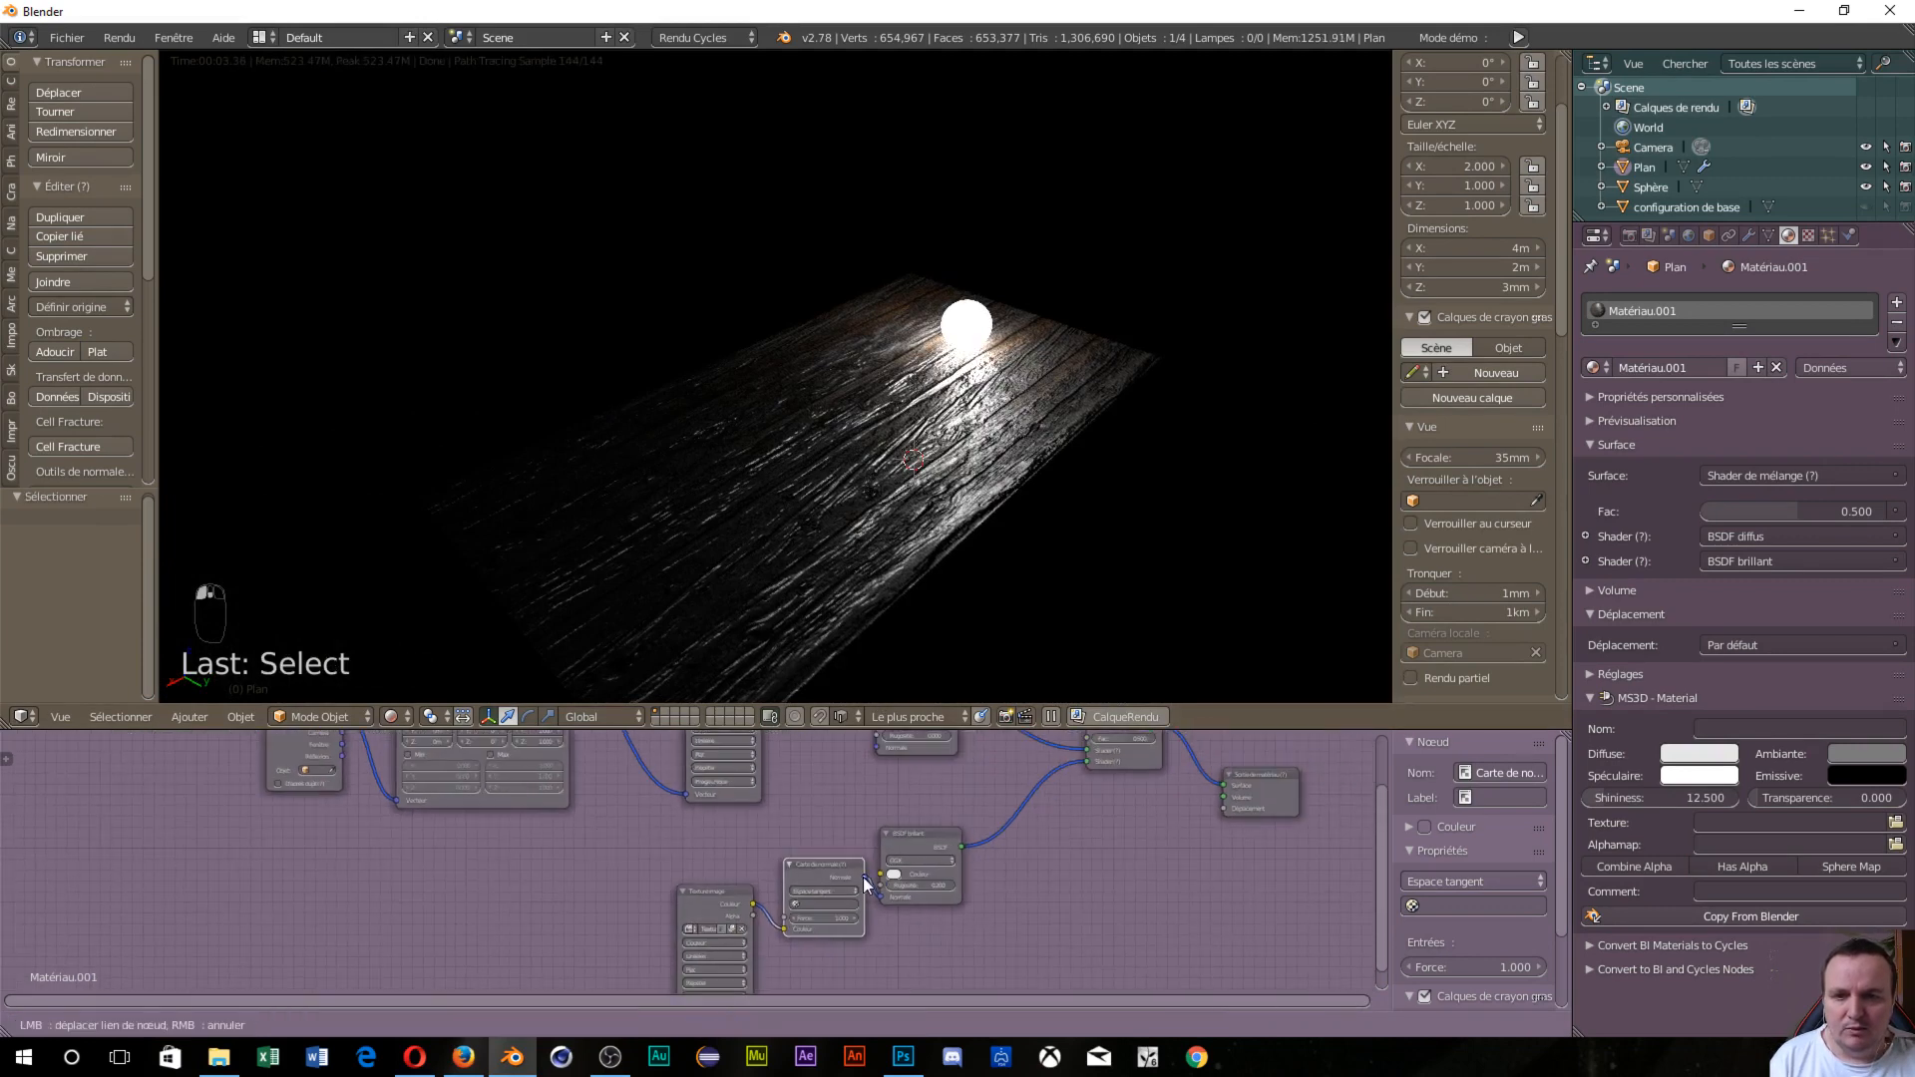
left_click_drag(851, 794, 874, 746)
Link the mapping output into the lower-left normal Image Texture node.
scroll(842, 554, "up", 4)
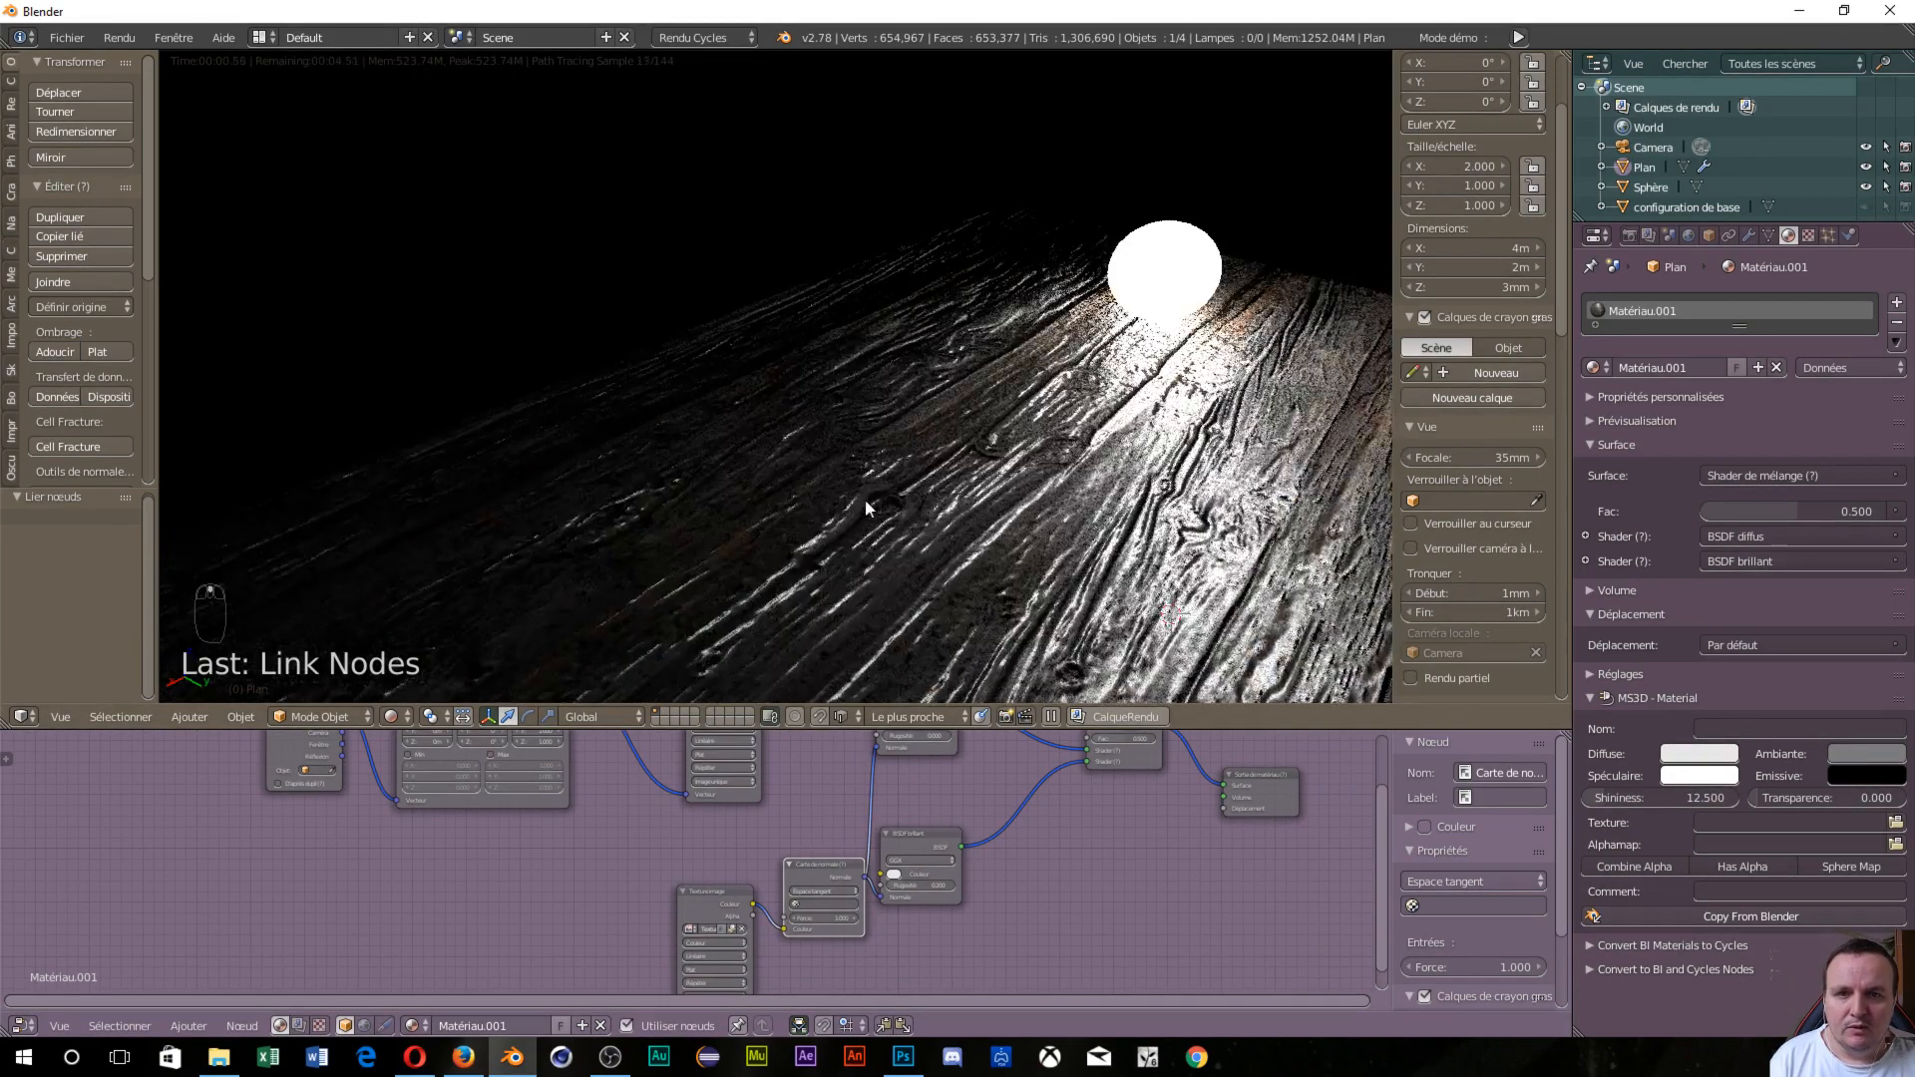
middle_click_drag(865, 499, 913, 463)
scroll(913, 463, "down", 3)
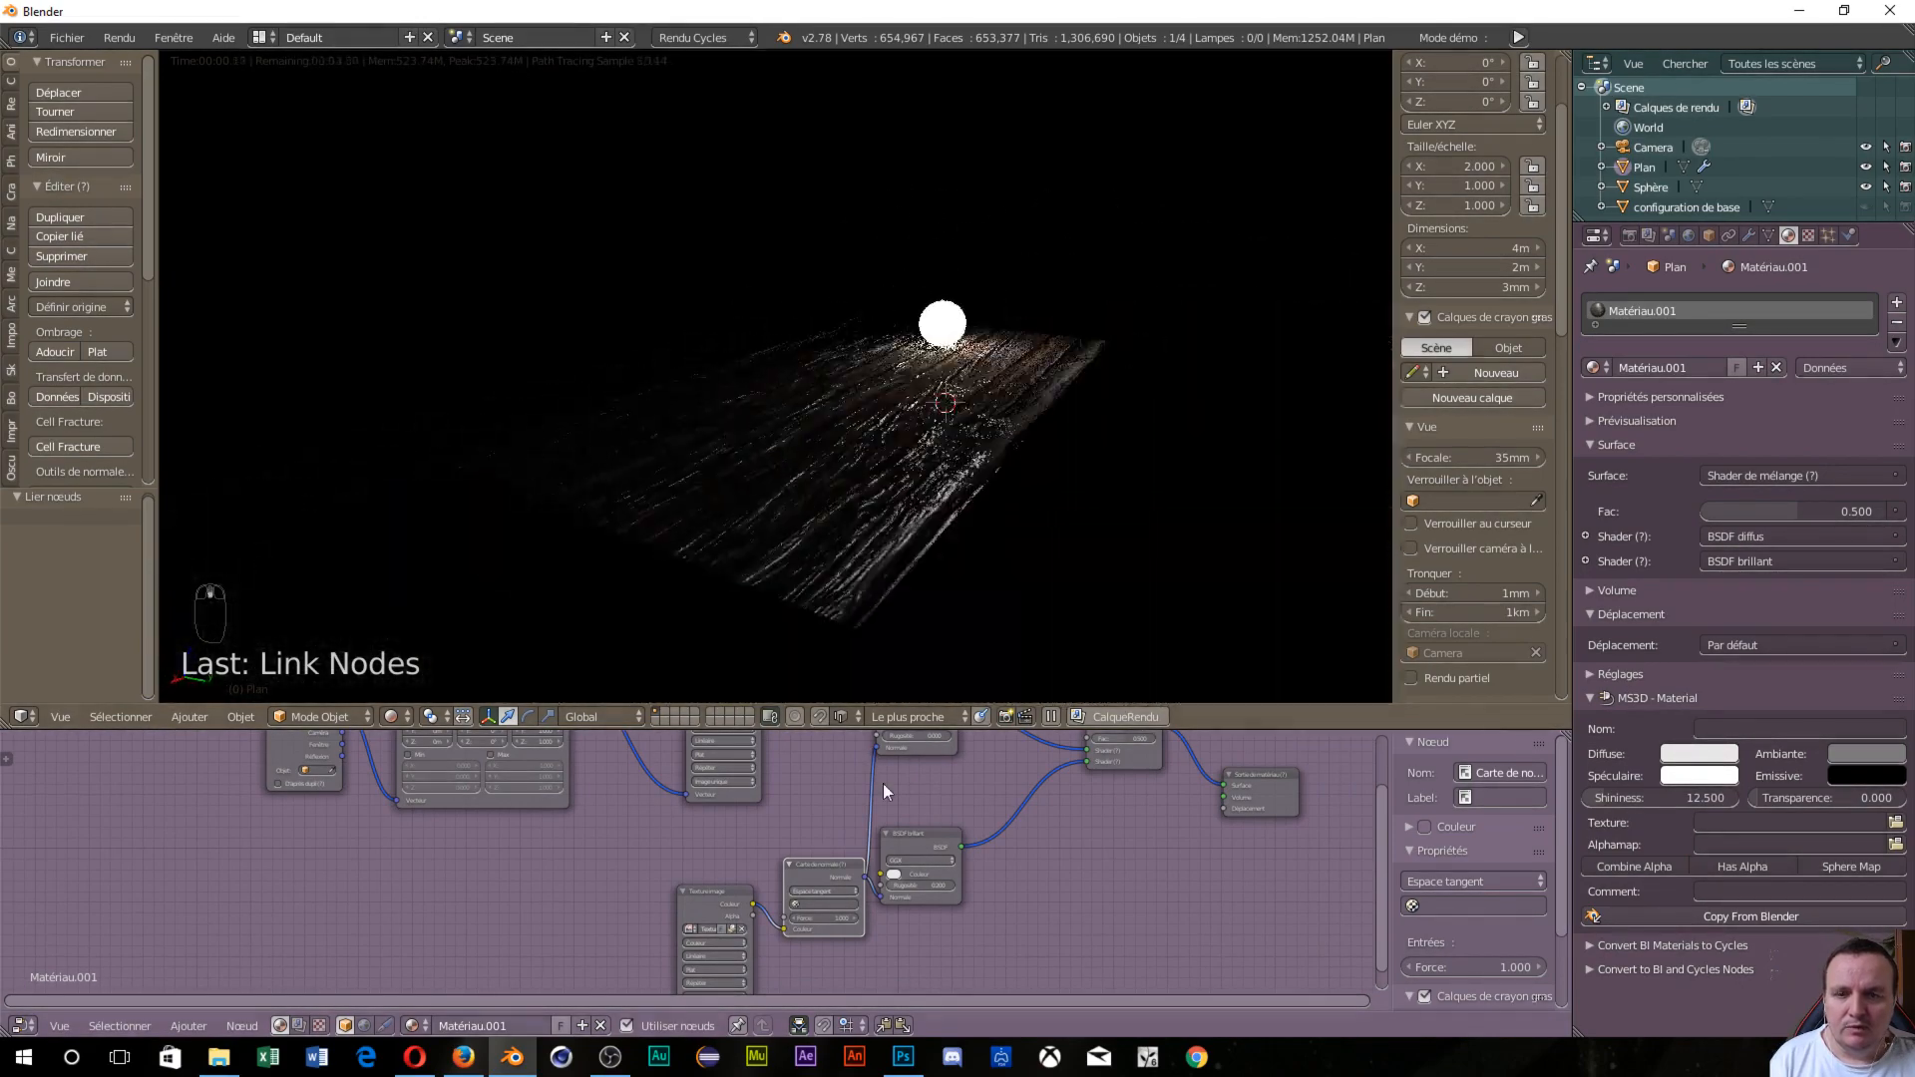
scroll(582, 894, "down", 5)
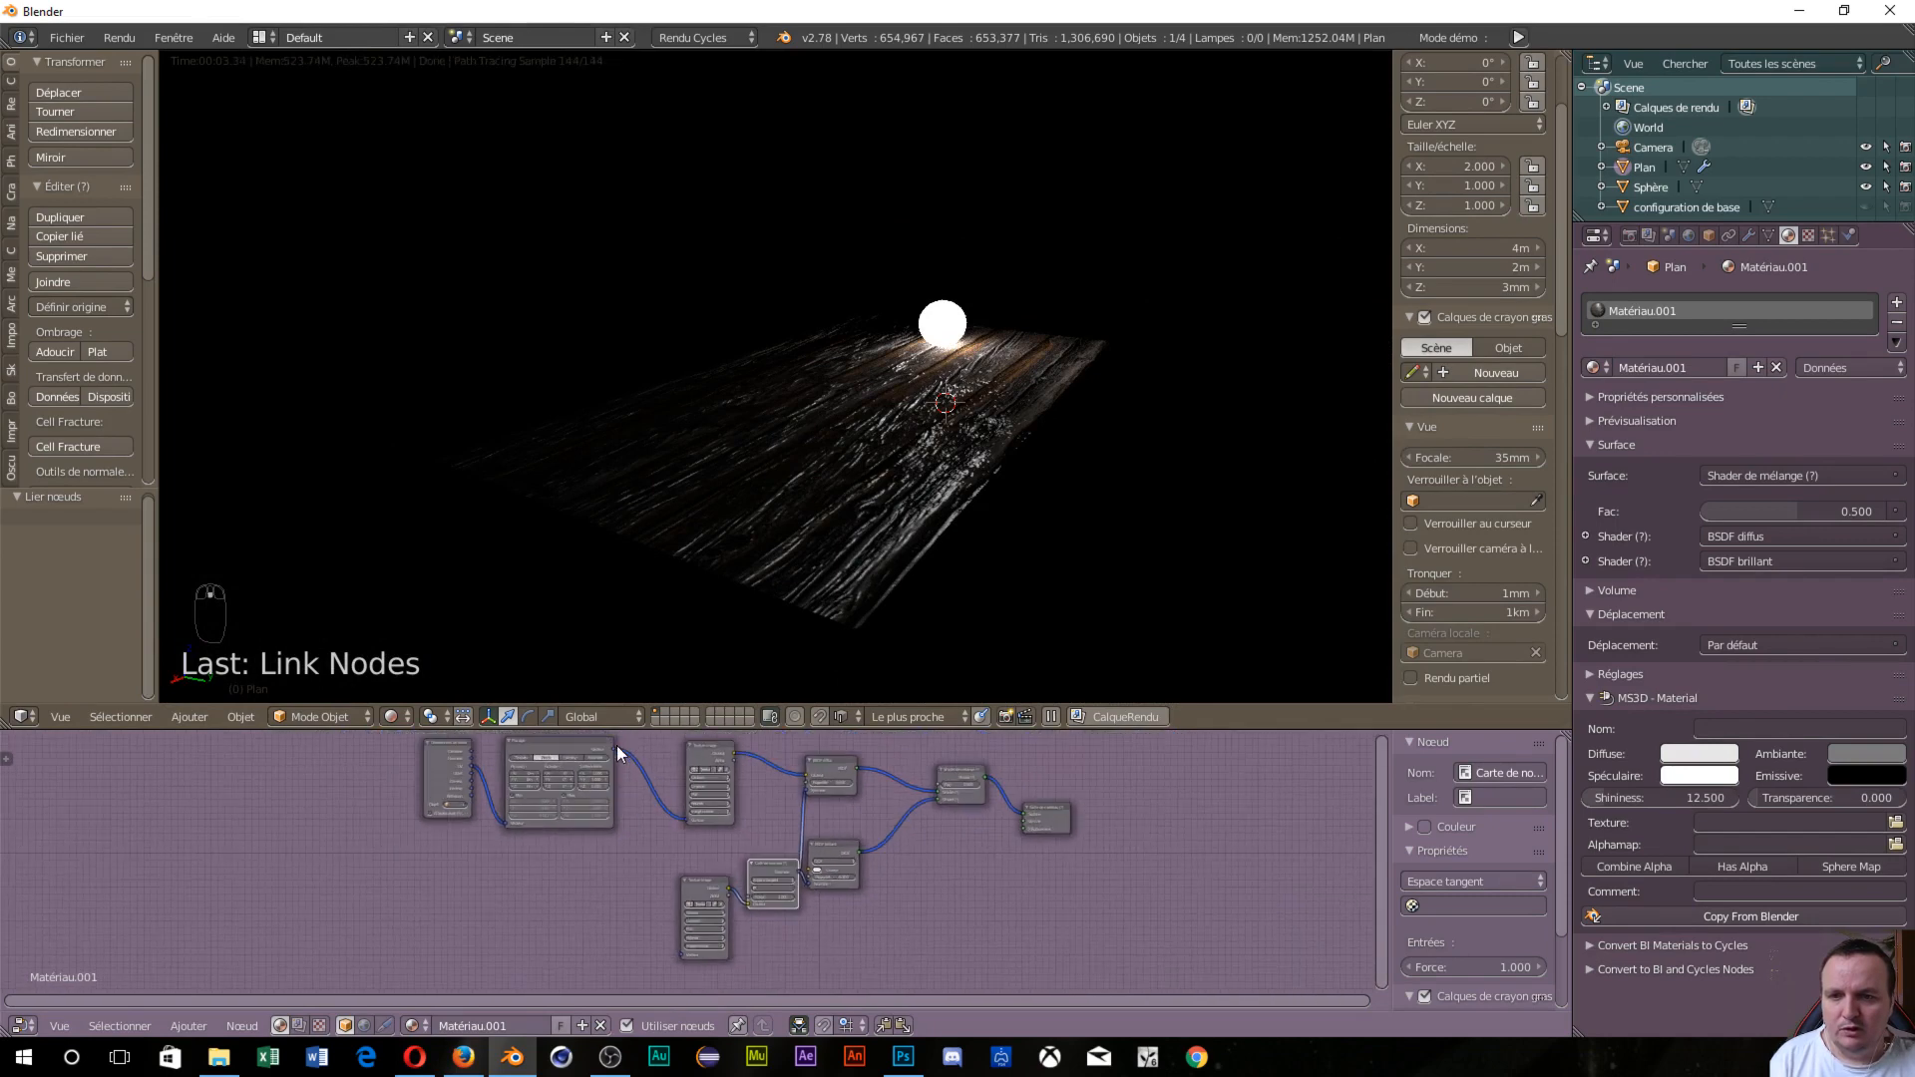
left_click_drag(613, 748, 680, 954)
left_click_drag(700, 882, 688, 857)
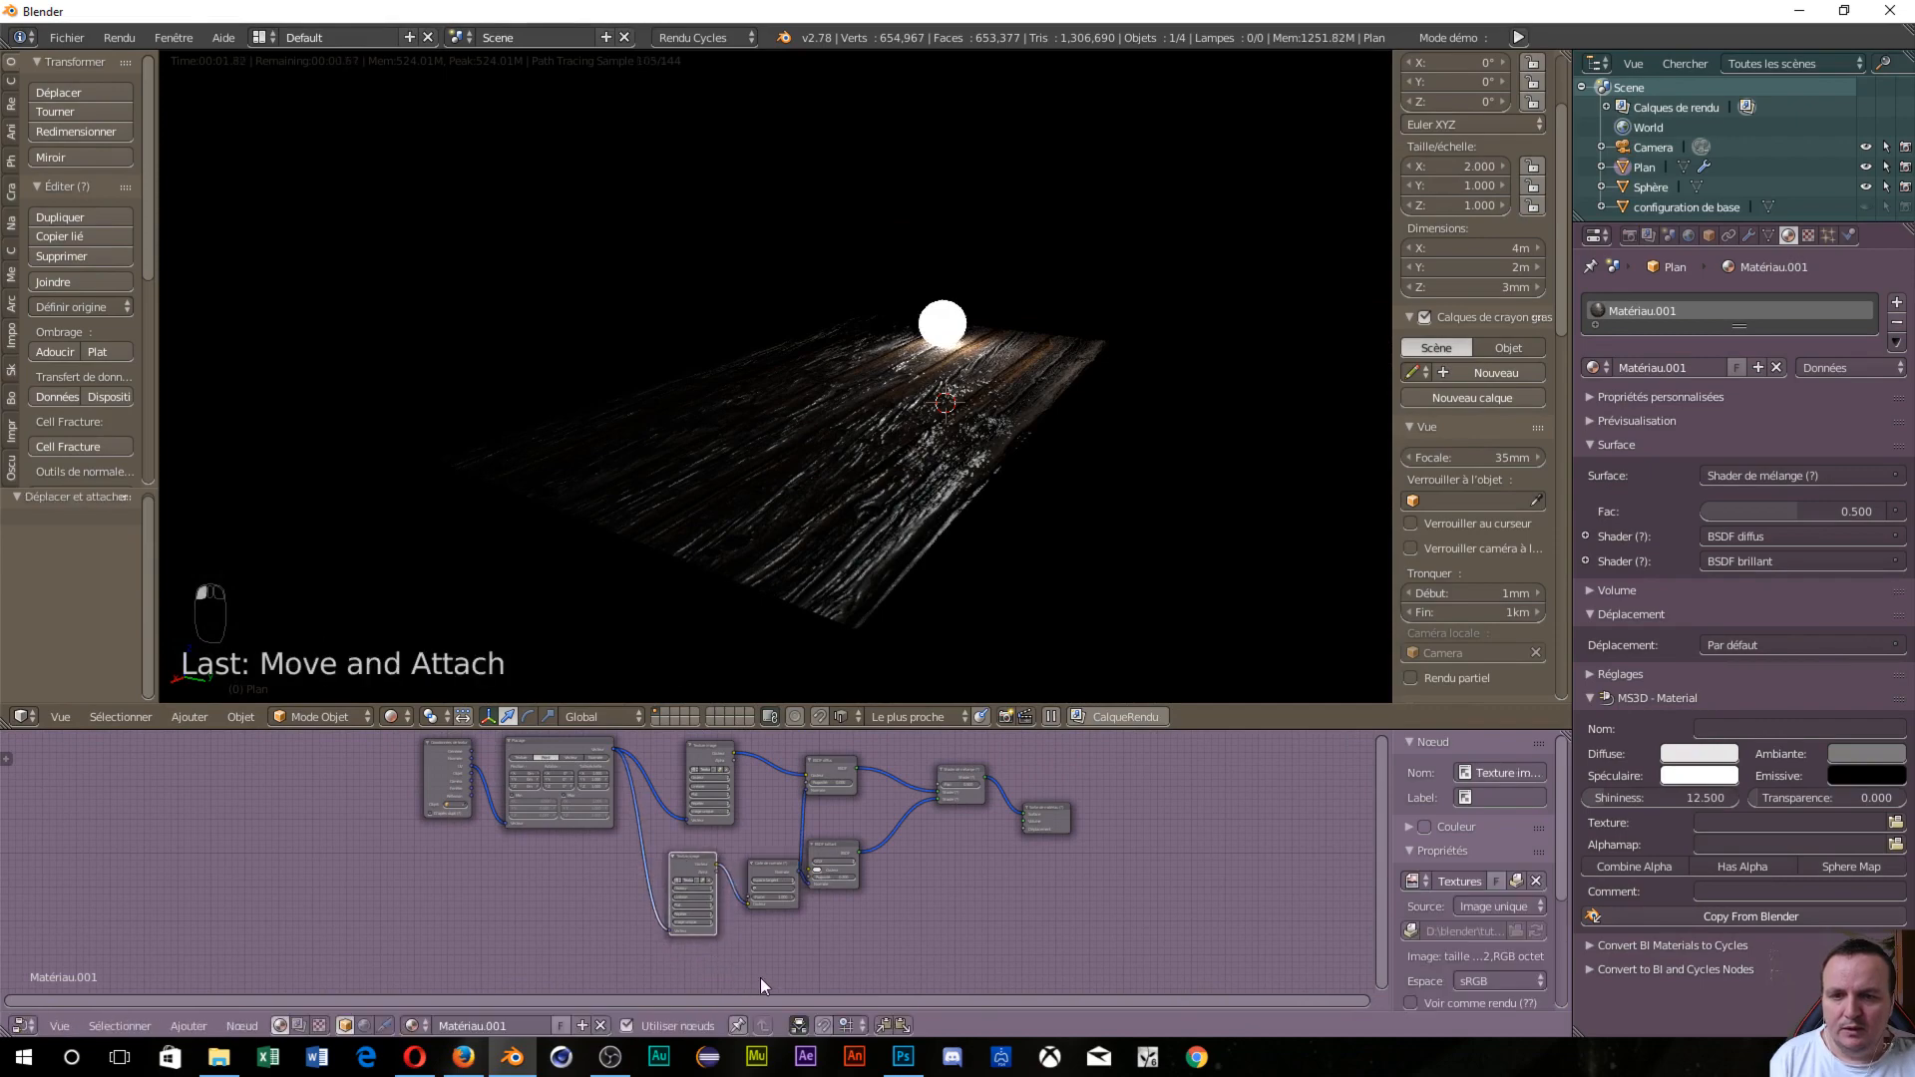
Lower the Normal Map node's strength to 0.4.
scroll(786, 928, "up", 3)
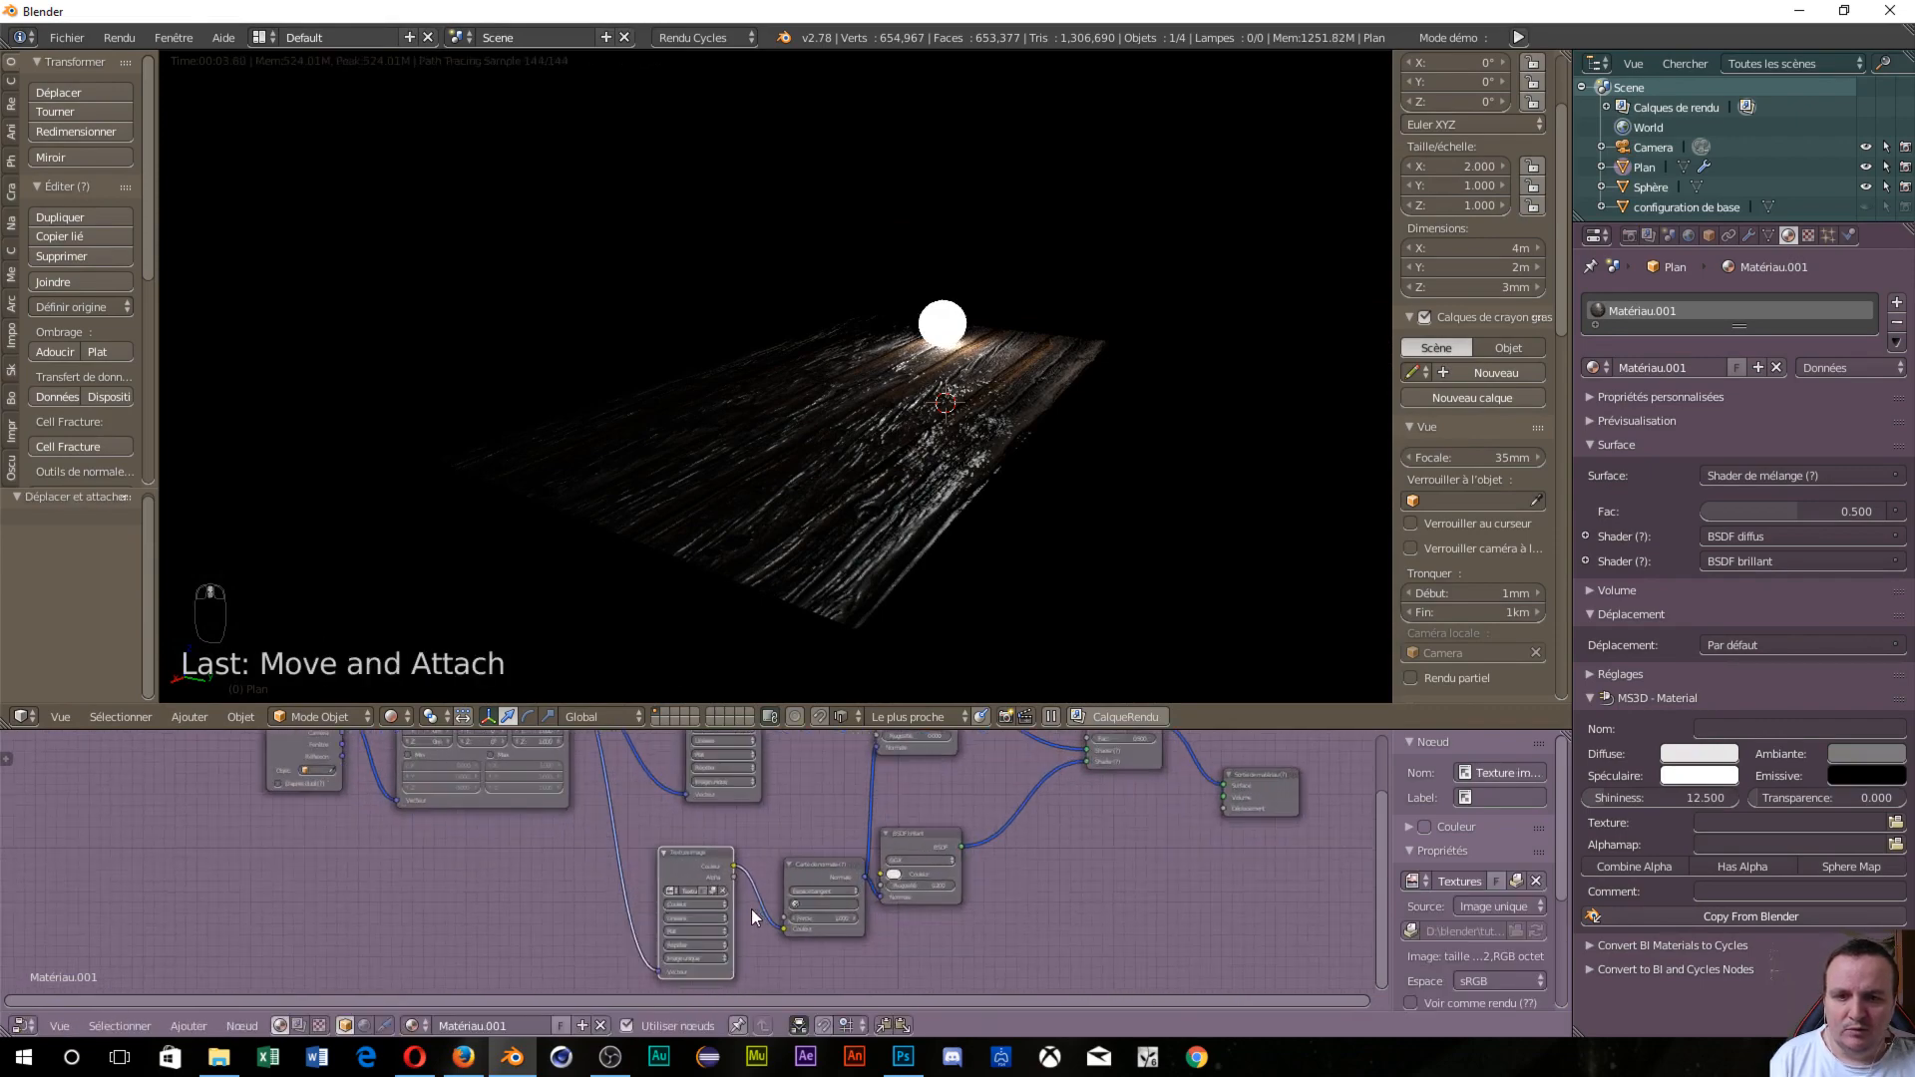
scroll(752, 910, "up", 3)
scroll(857, 483, "up", 3)
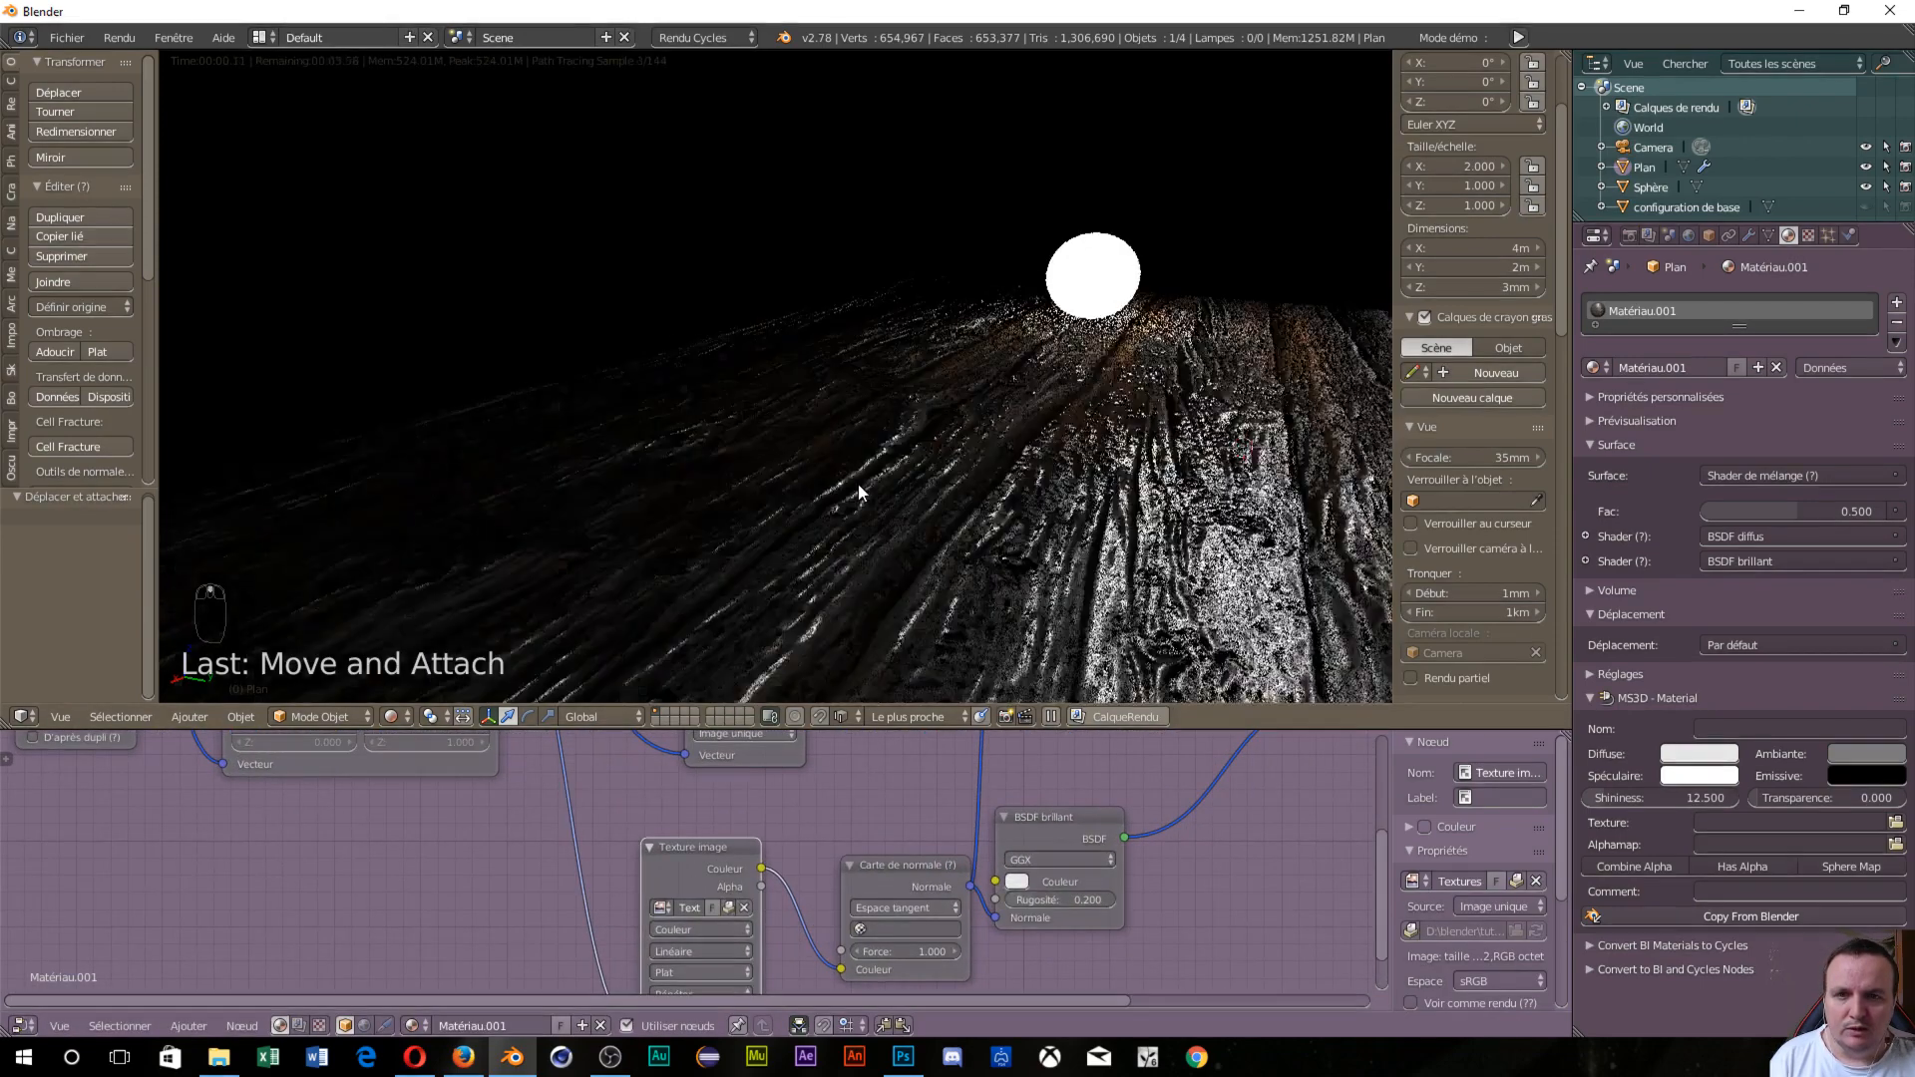
scroll(1056, 499, "up", 3)
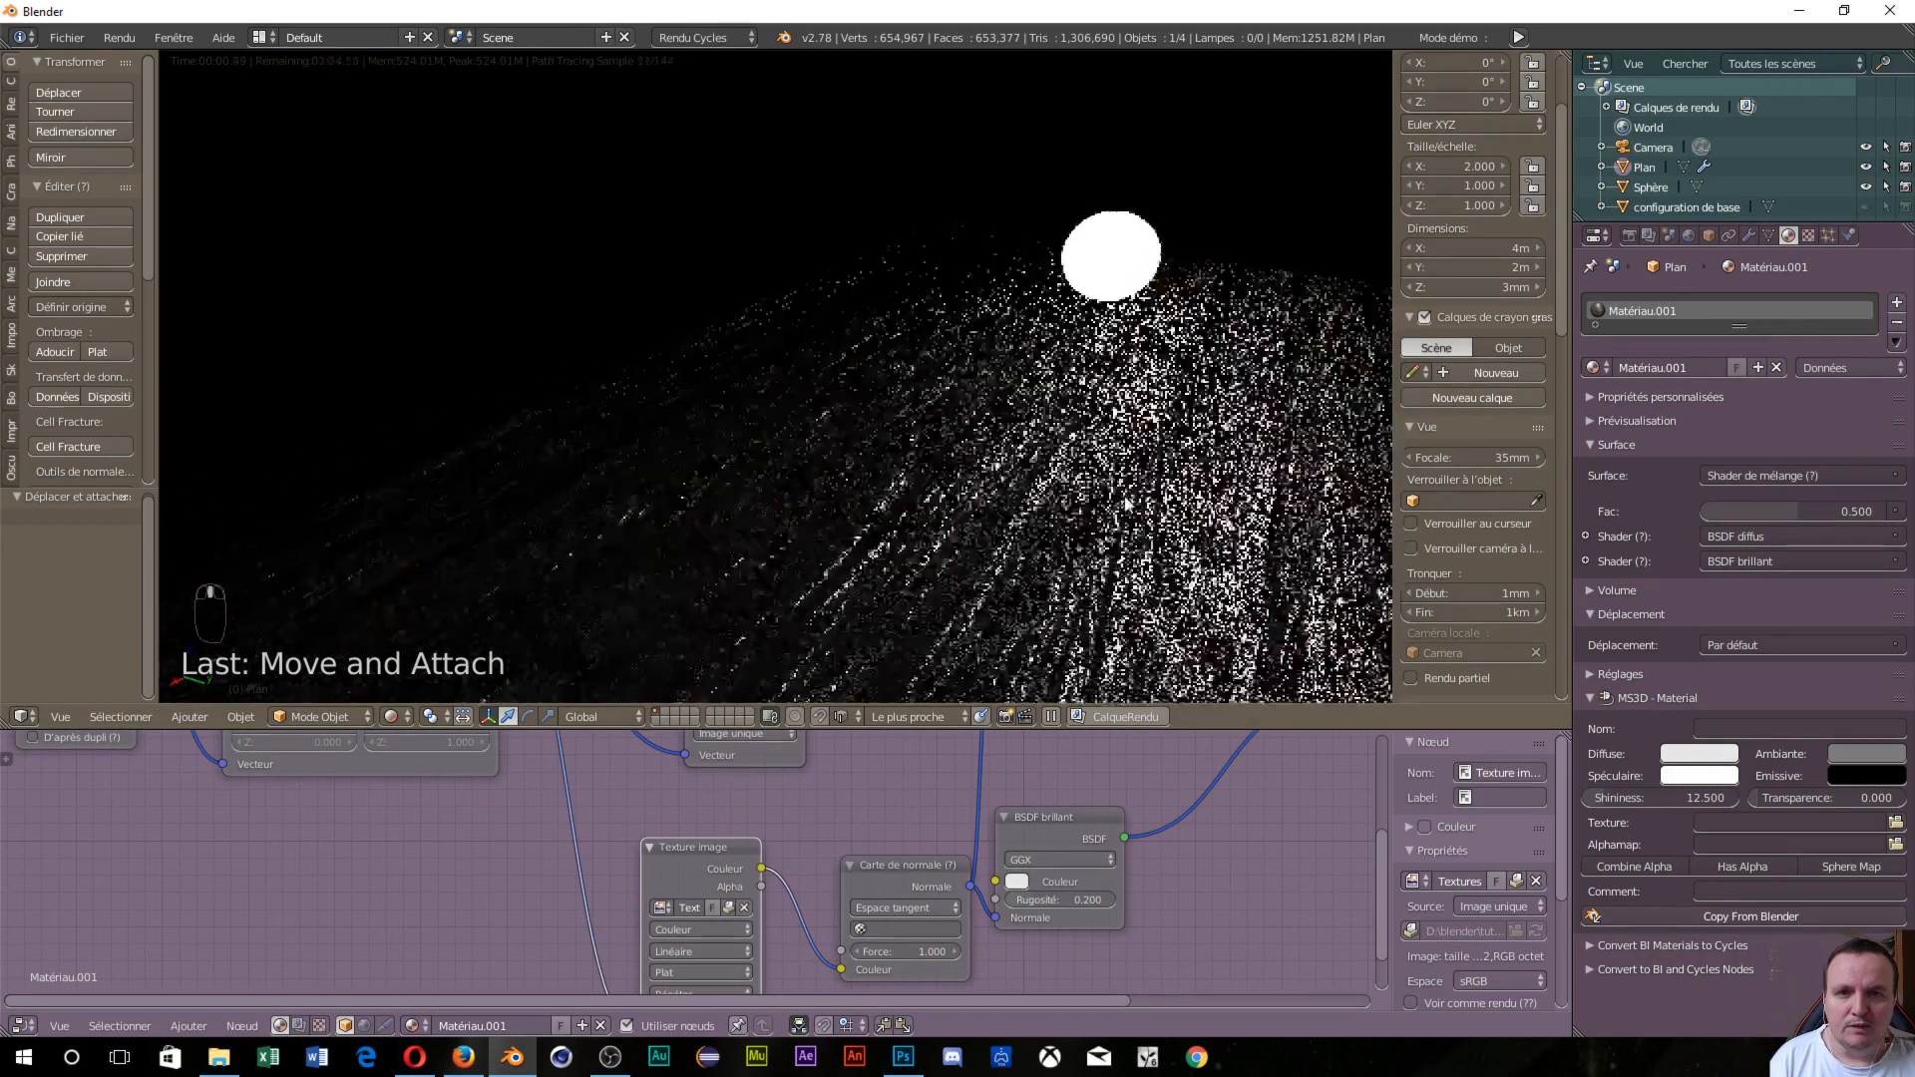
scroll(1126, 505, "up", 1)
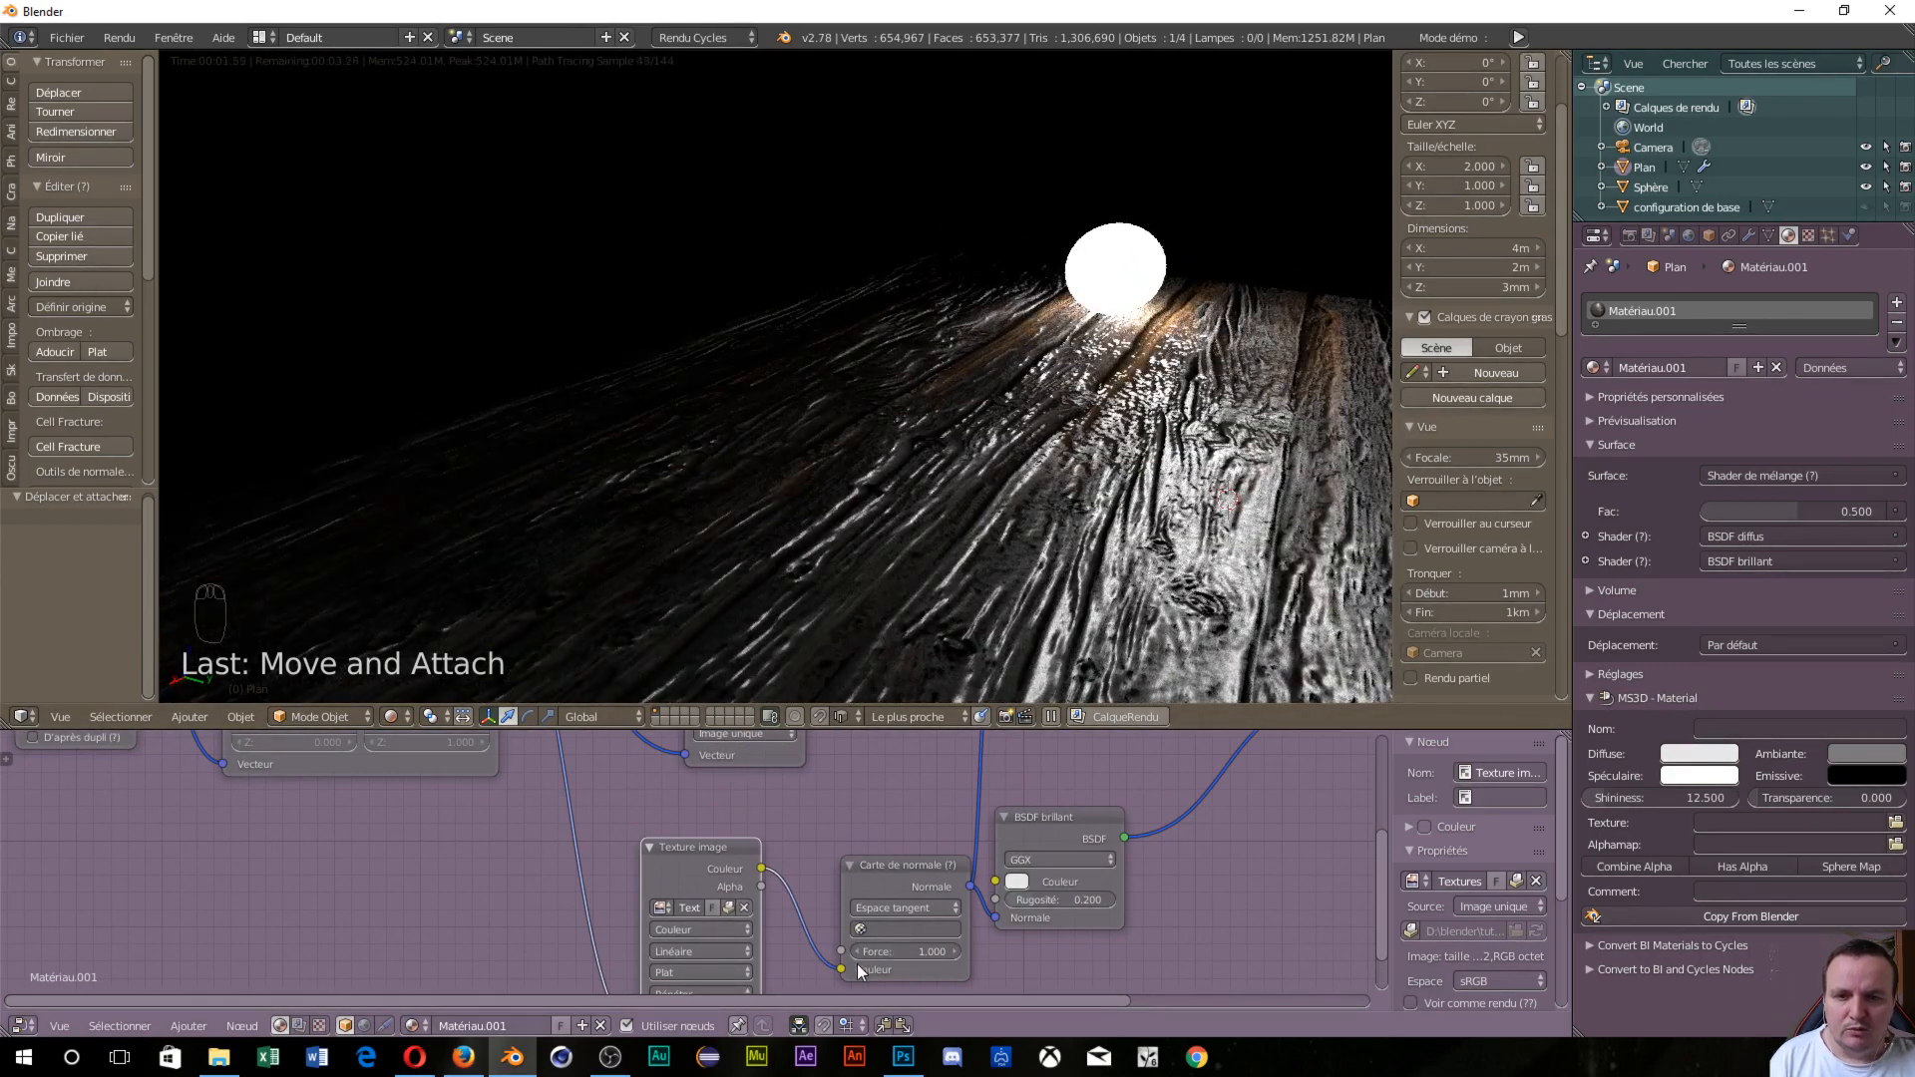
left_click_drag(907, 952, 878, 951)
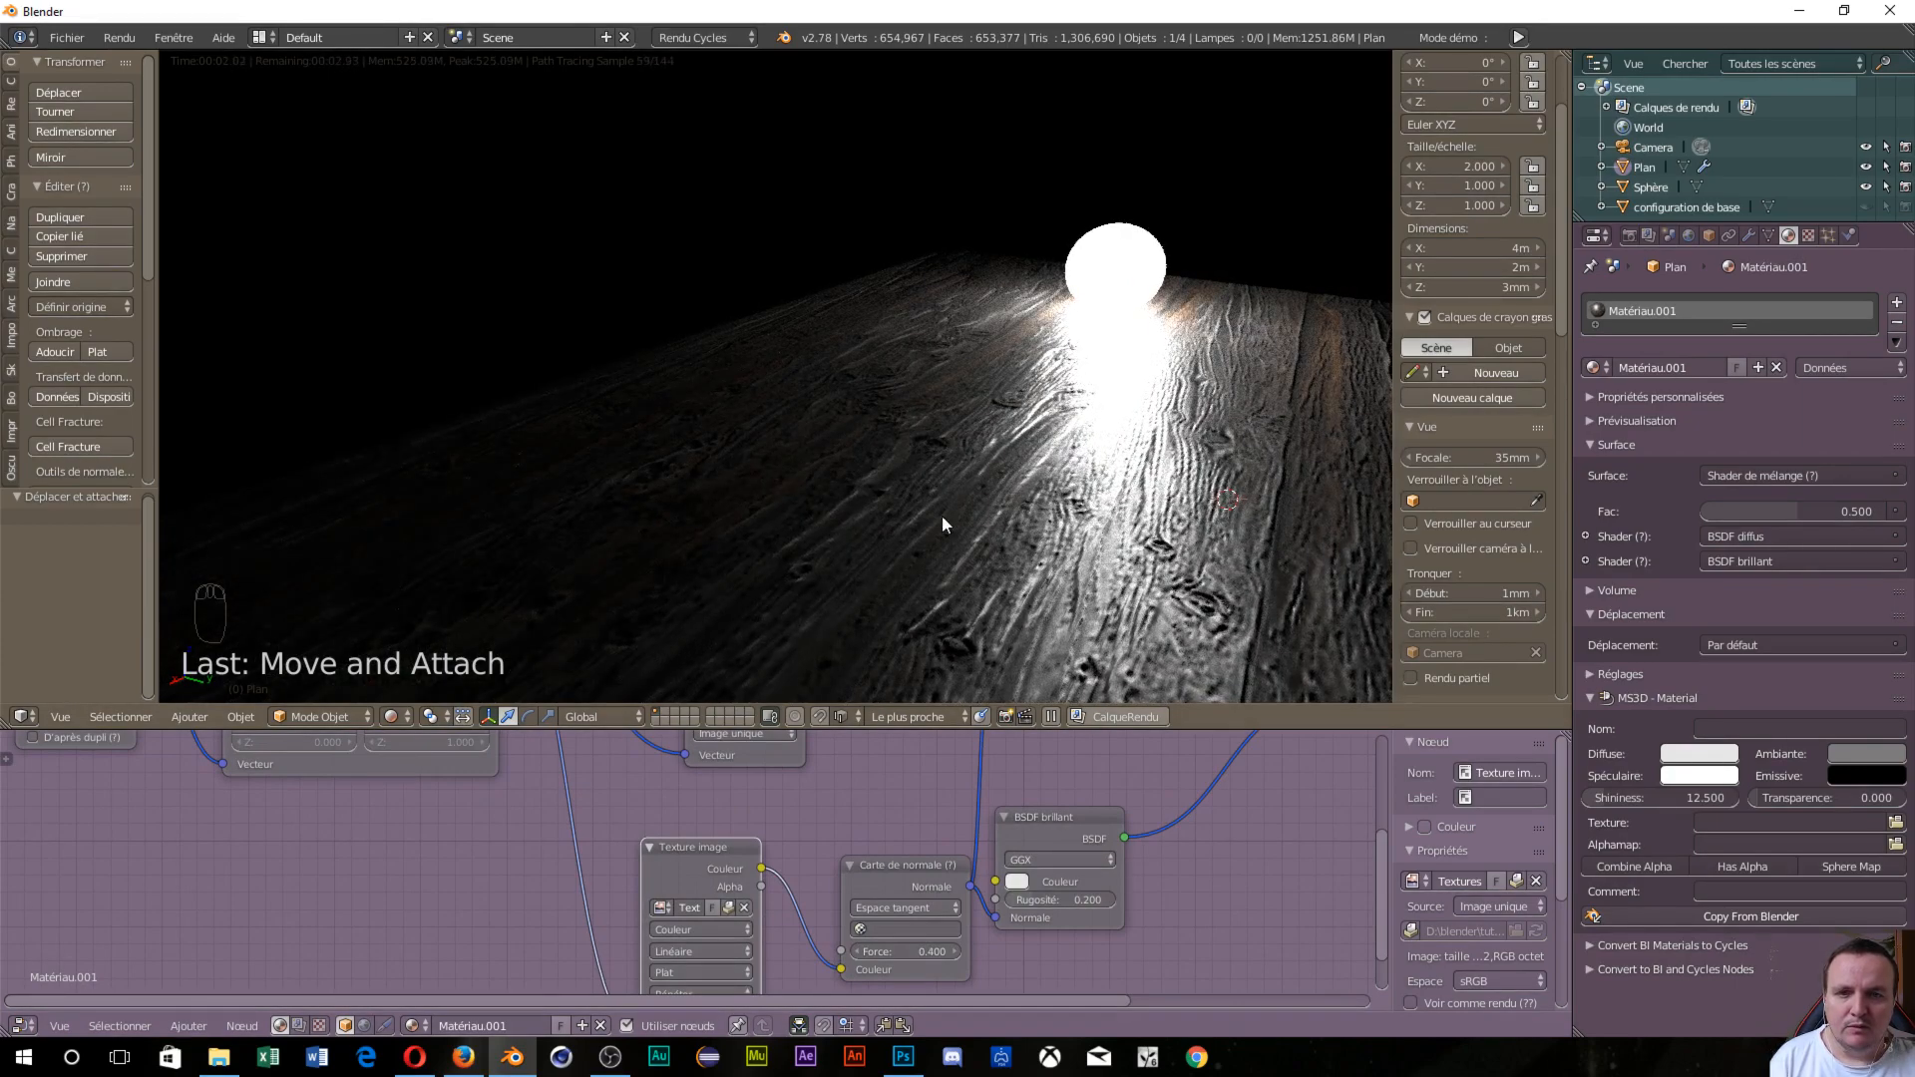
scroll(980, 435, "down", 5)
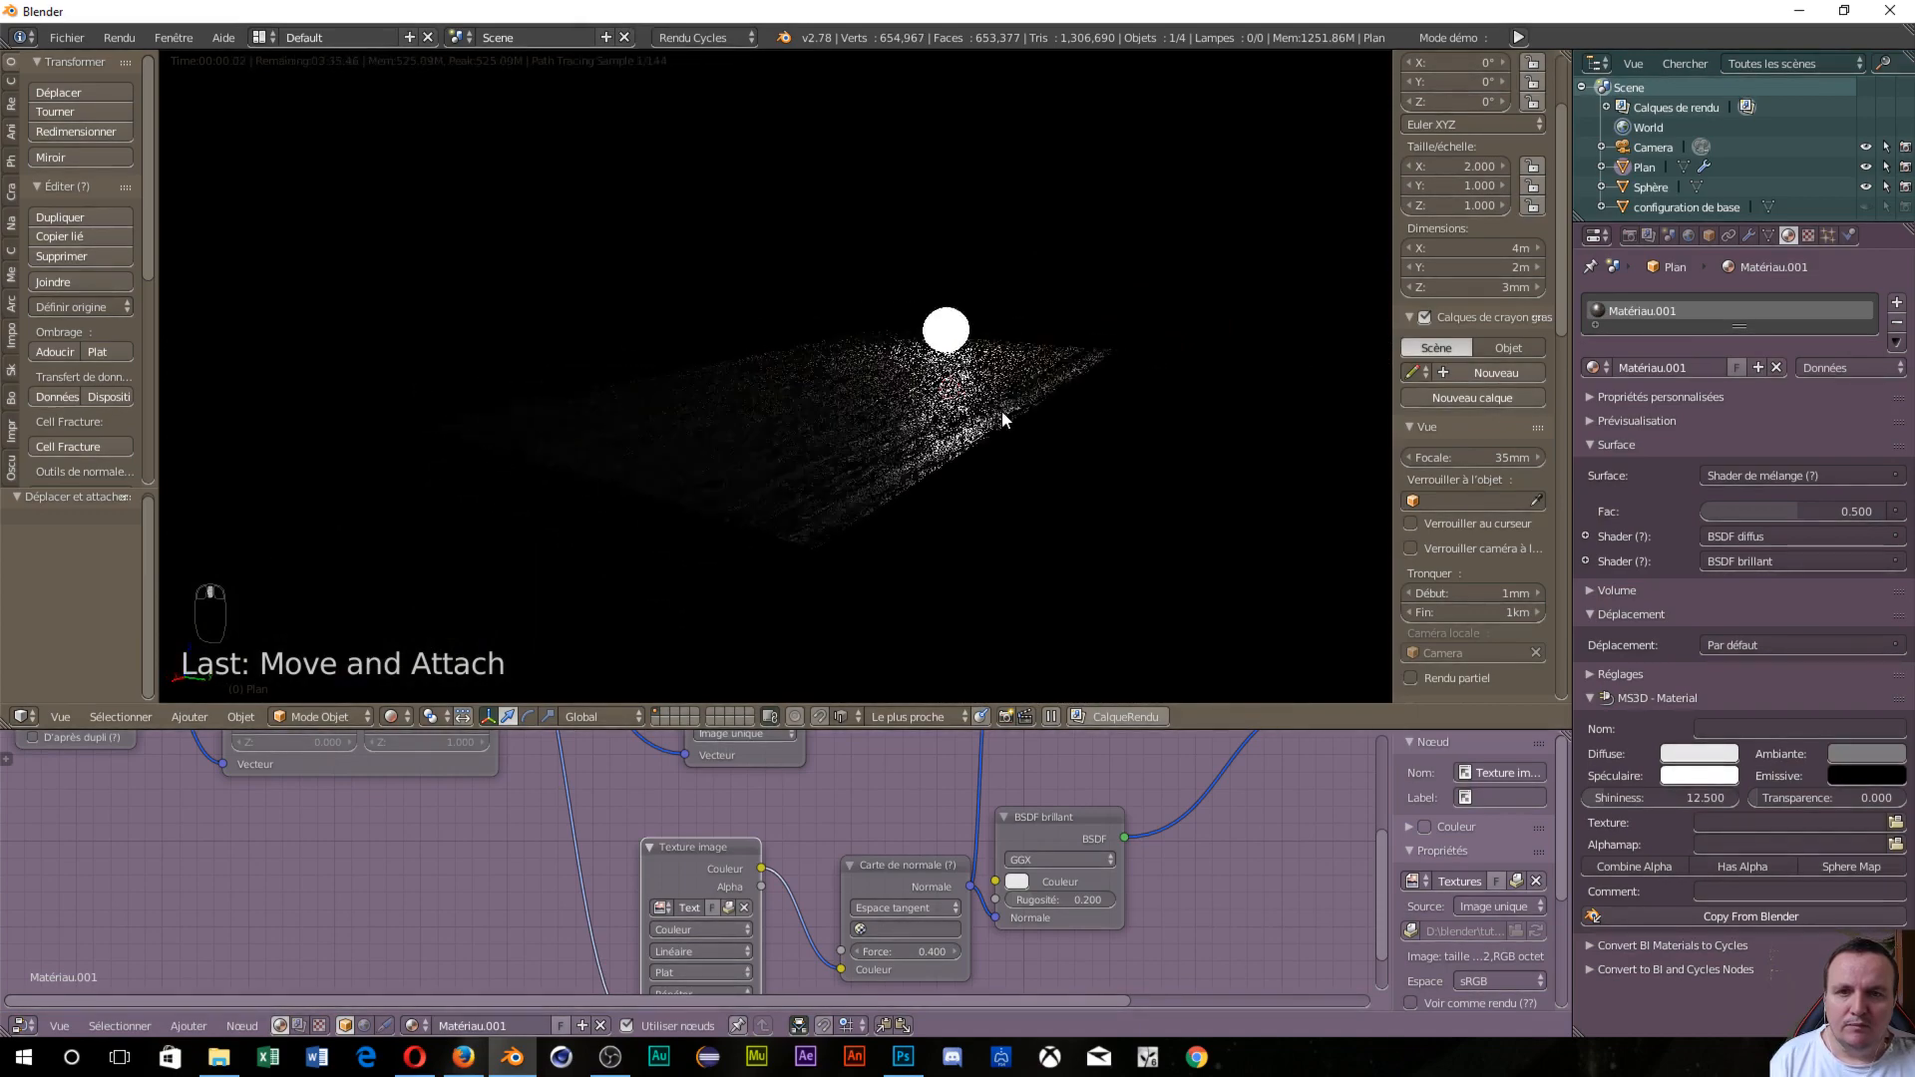
scroll(1009, 414, "up", 4)
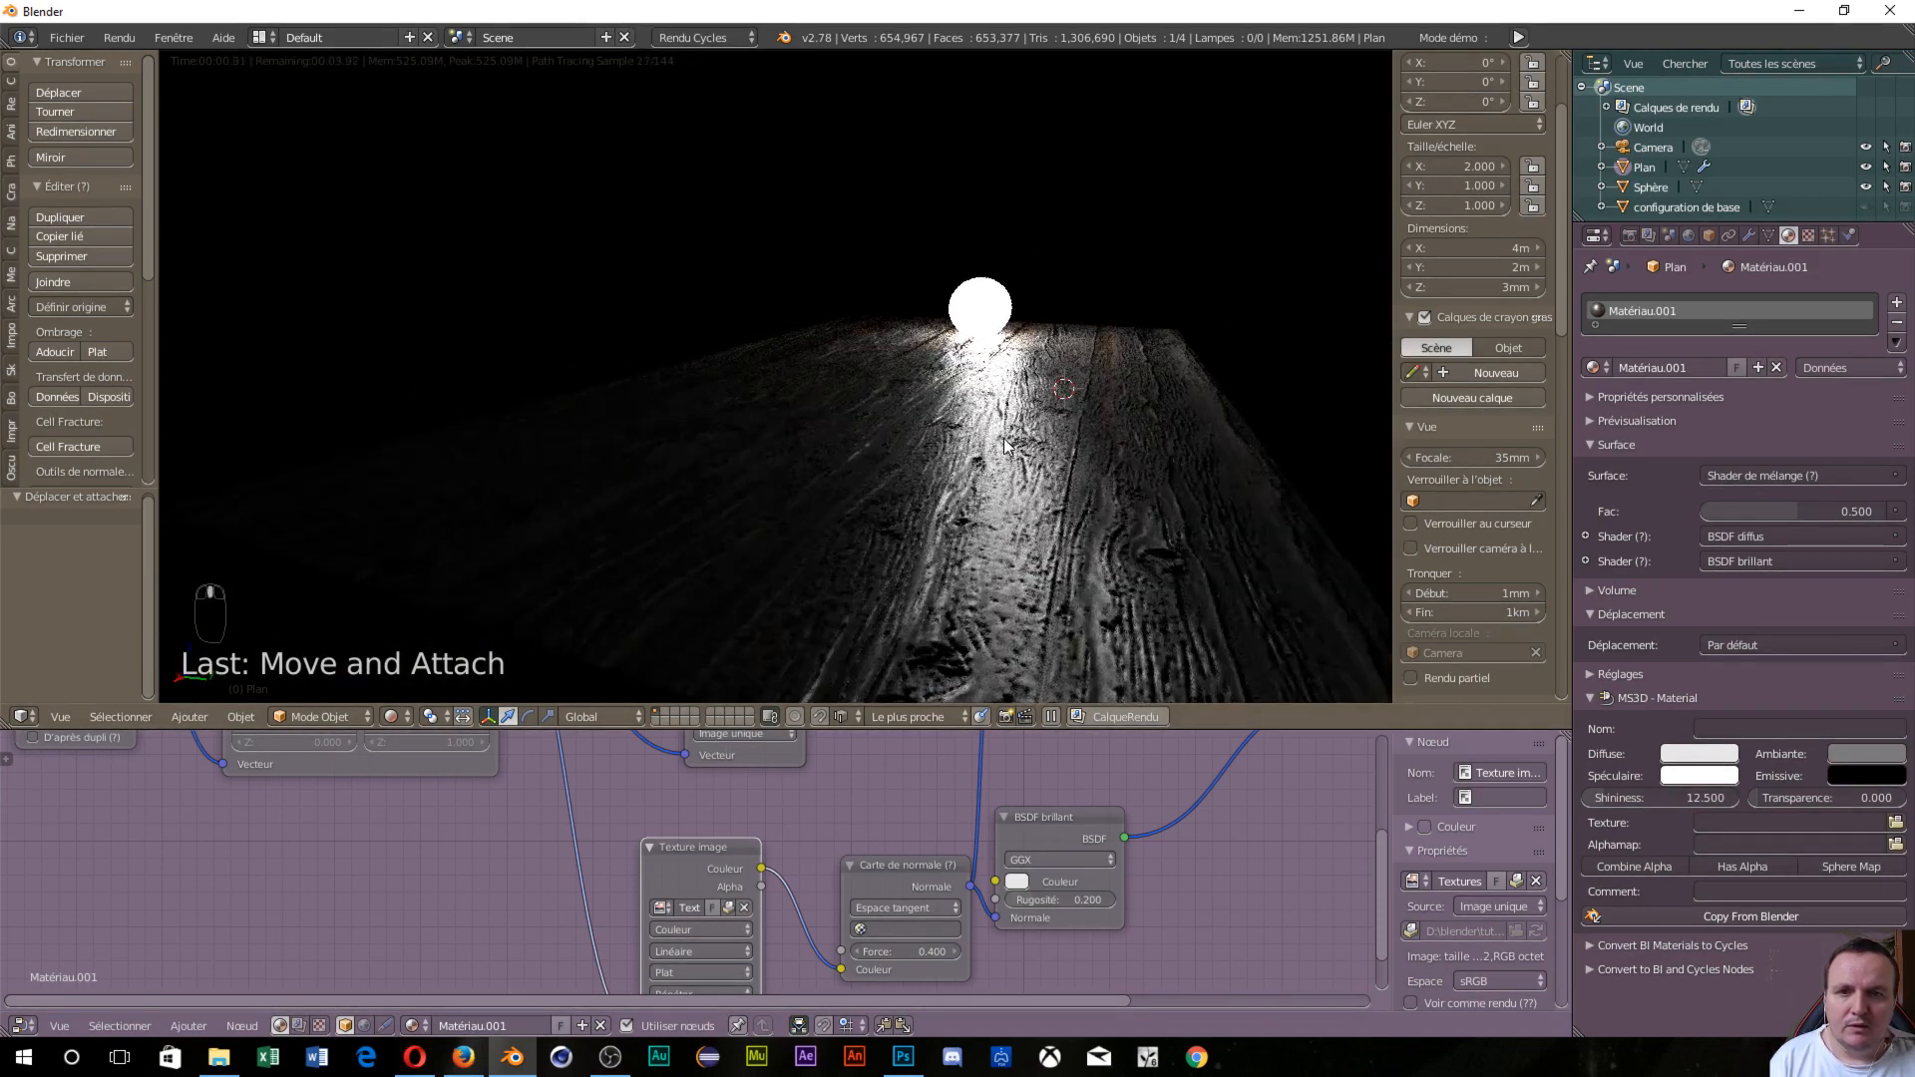
scroll(1005, 446, "up", 2)
middle_click_drag(1002, 450, 979, 477)
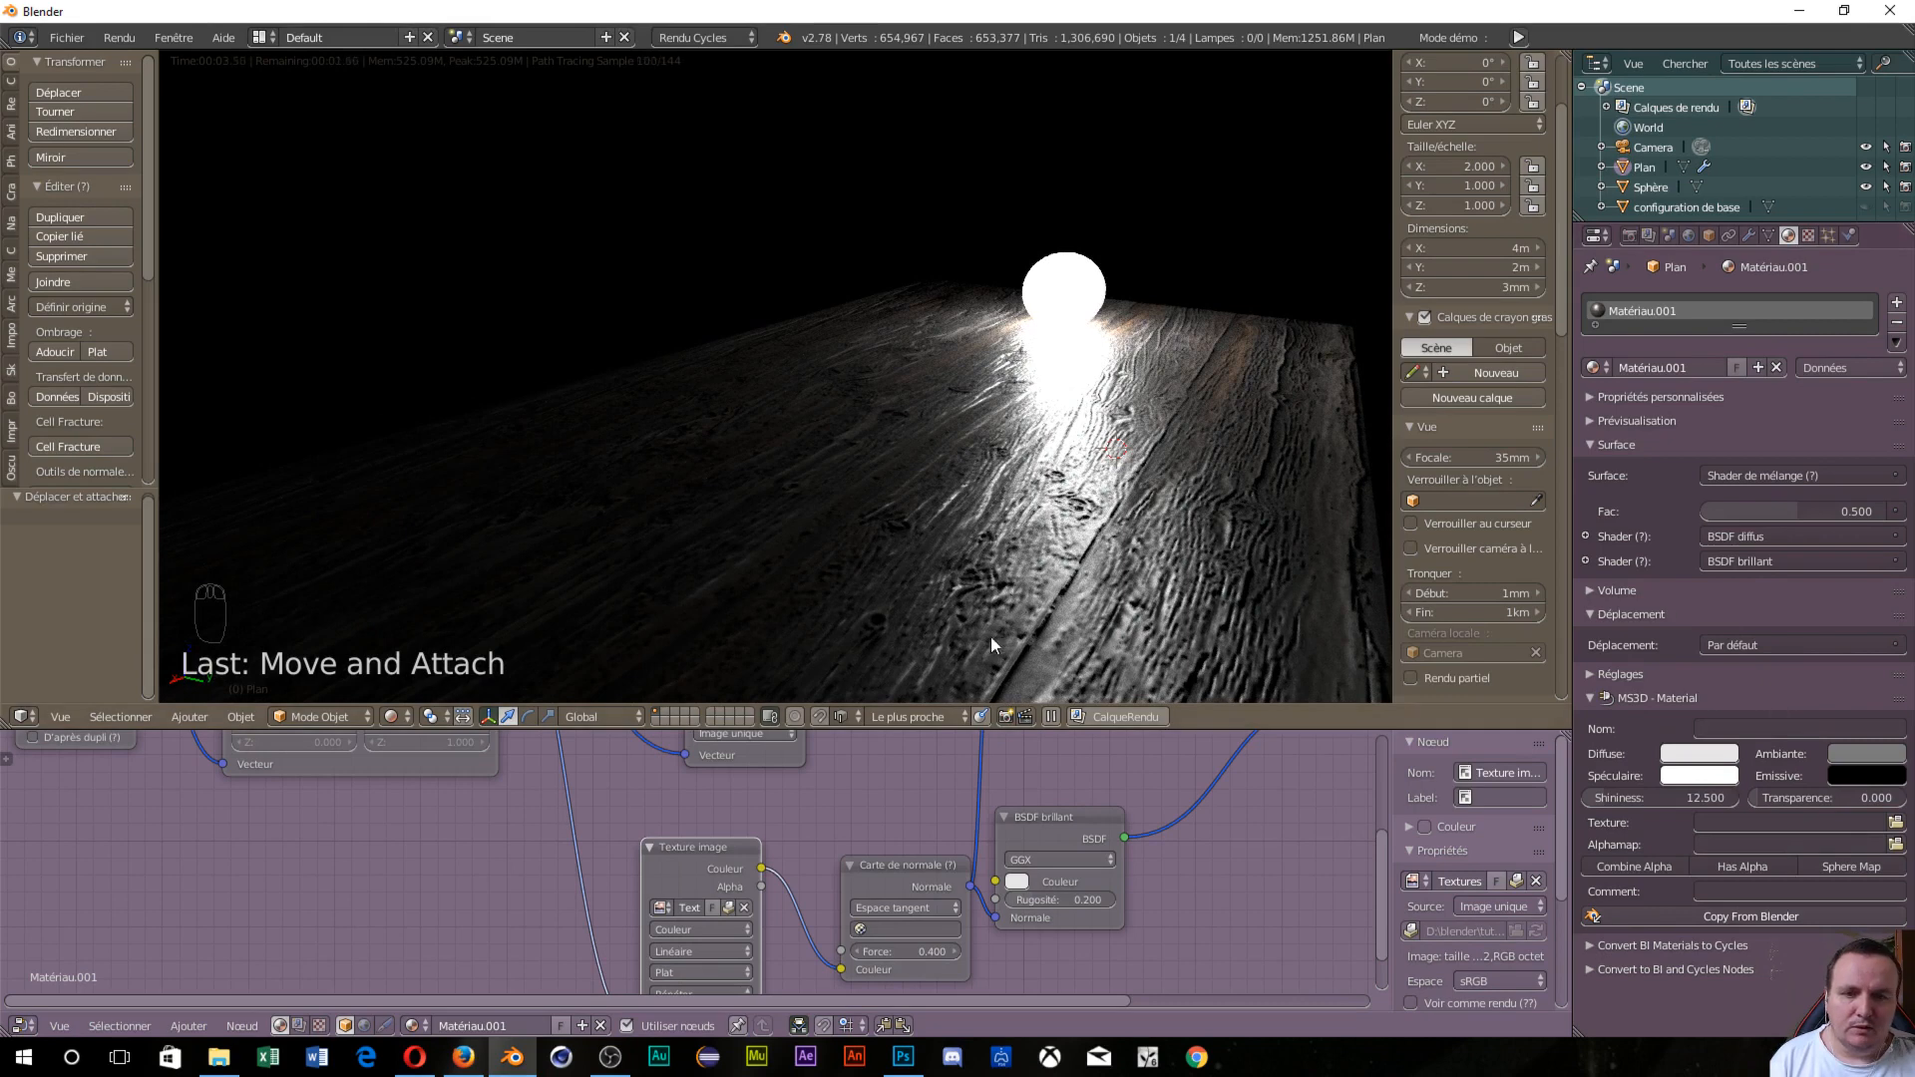
Change the floor's Displace modifier Strength from 0.003 to 0.005 and inspect the result.
left_click(1749, 237)
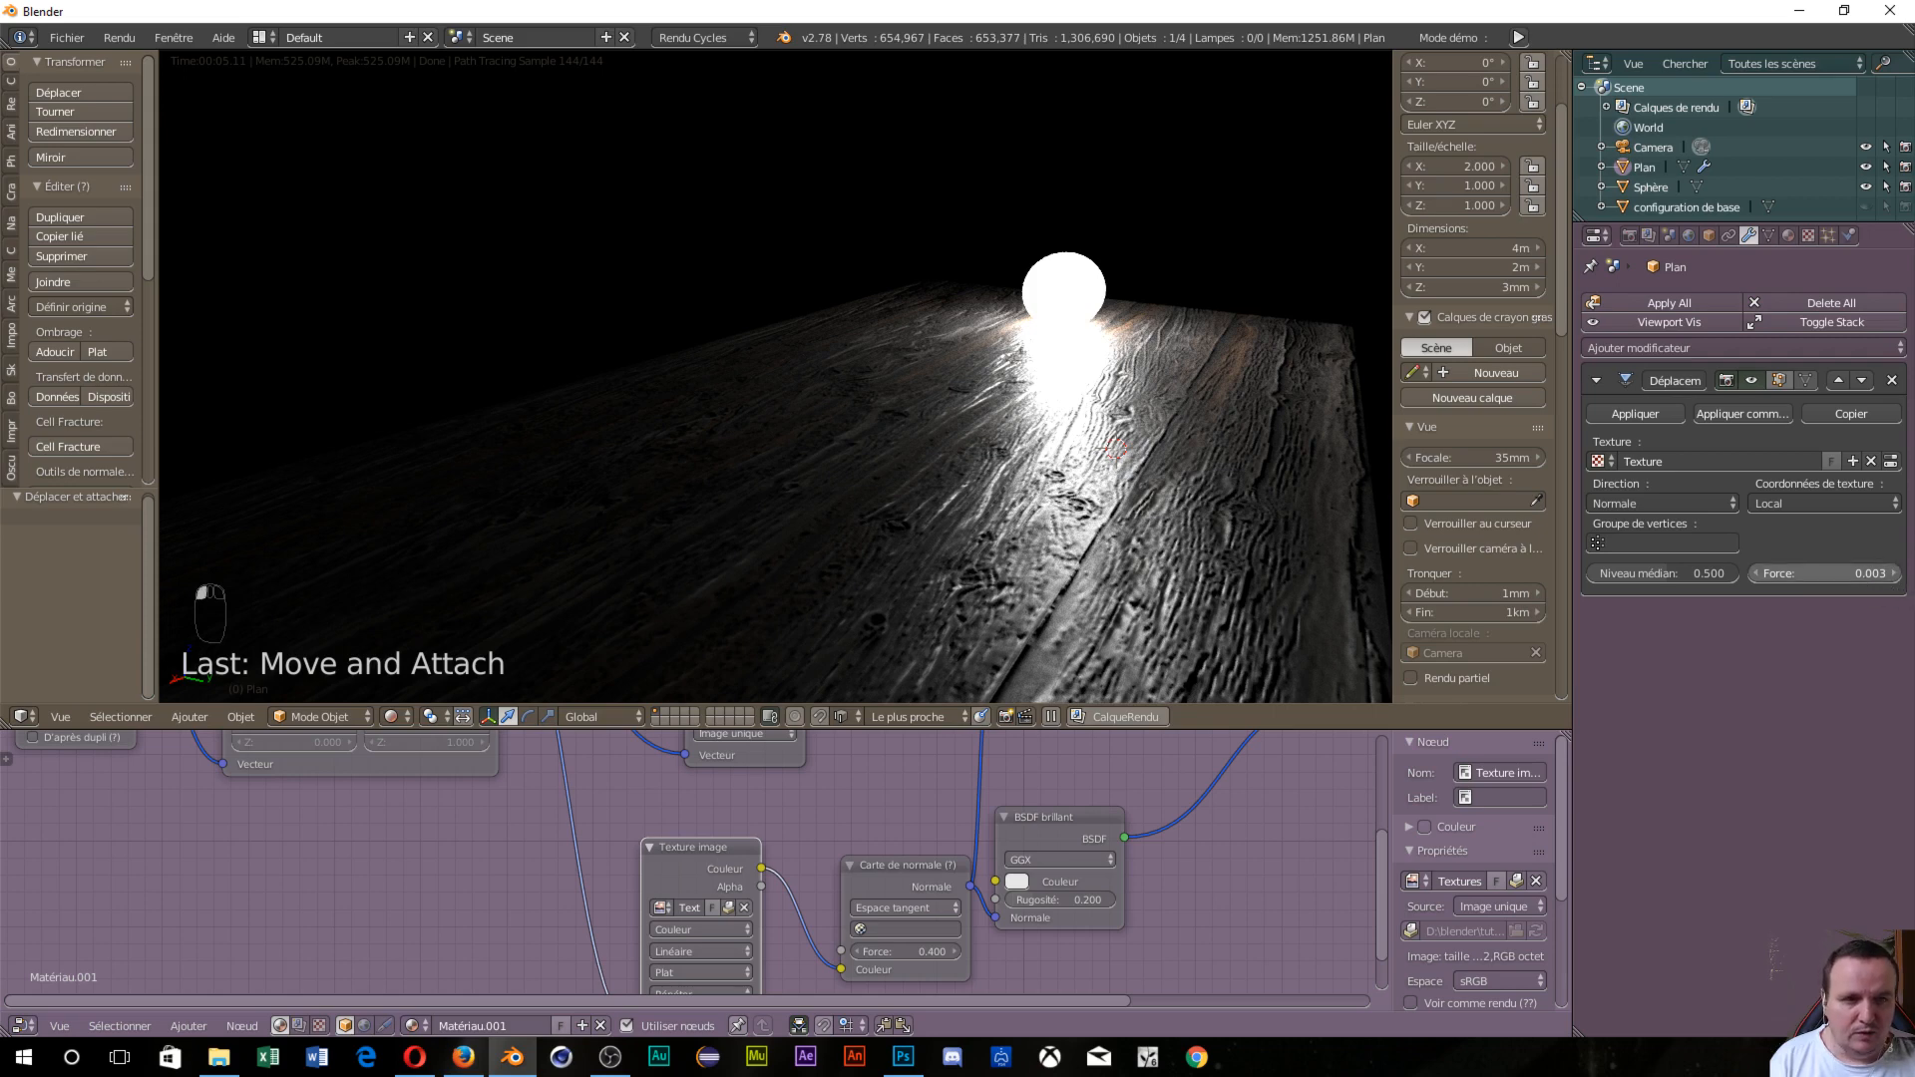
key("BackSpace")
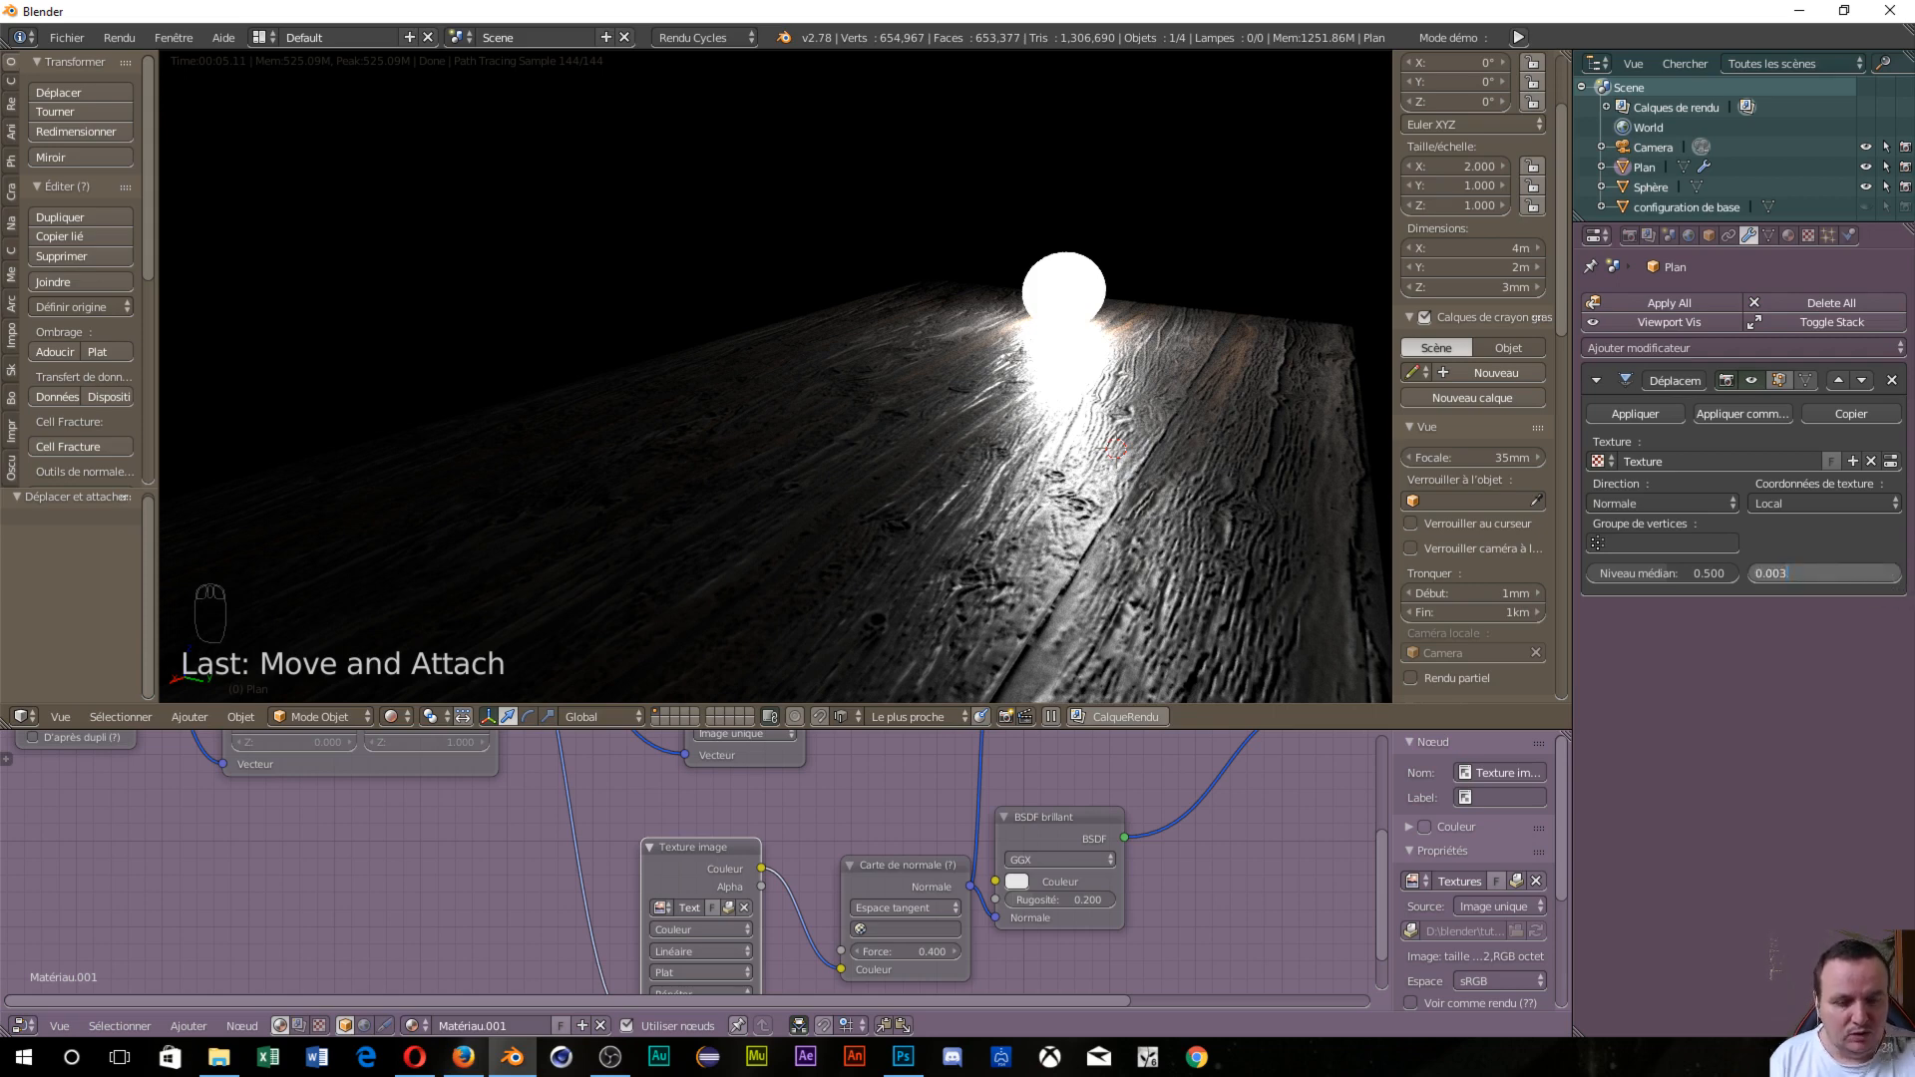
type("5")
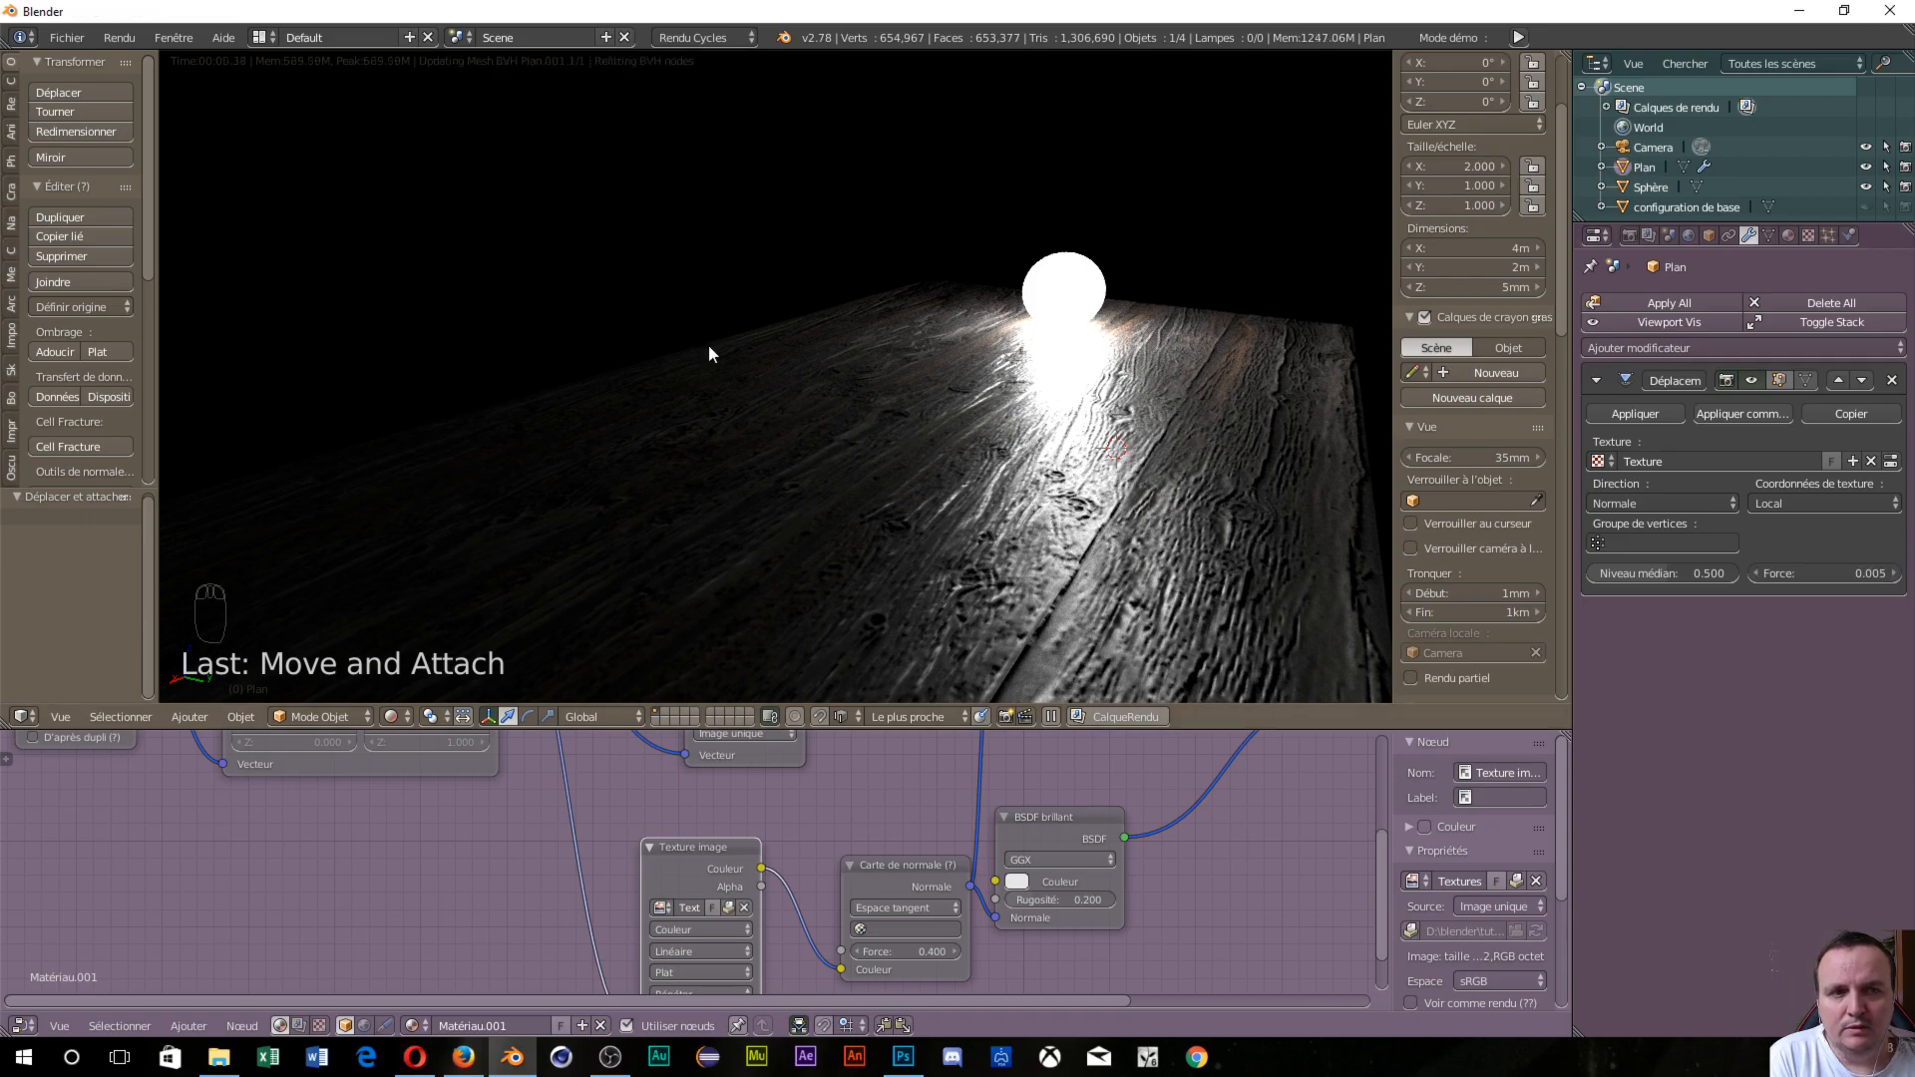
middle_click_drag(720, 361, 705, 410)
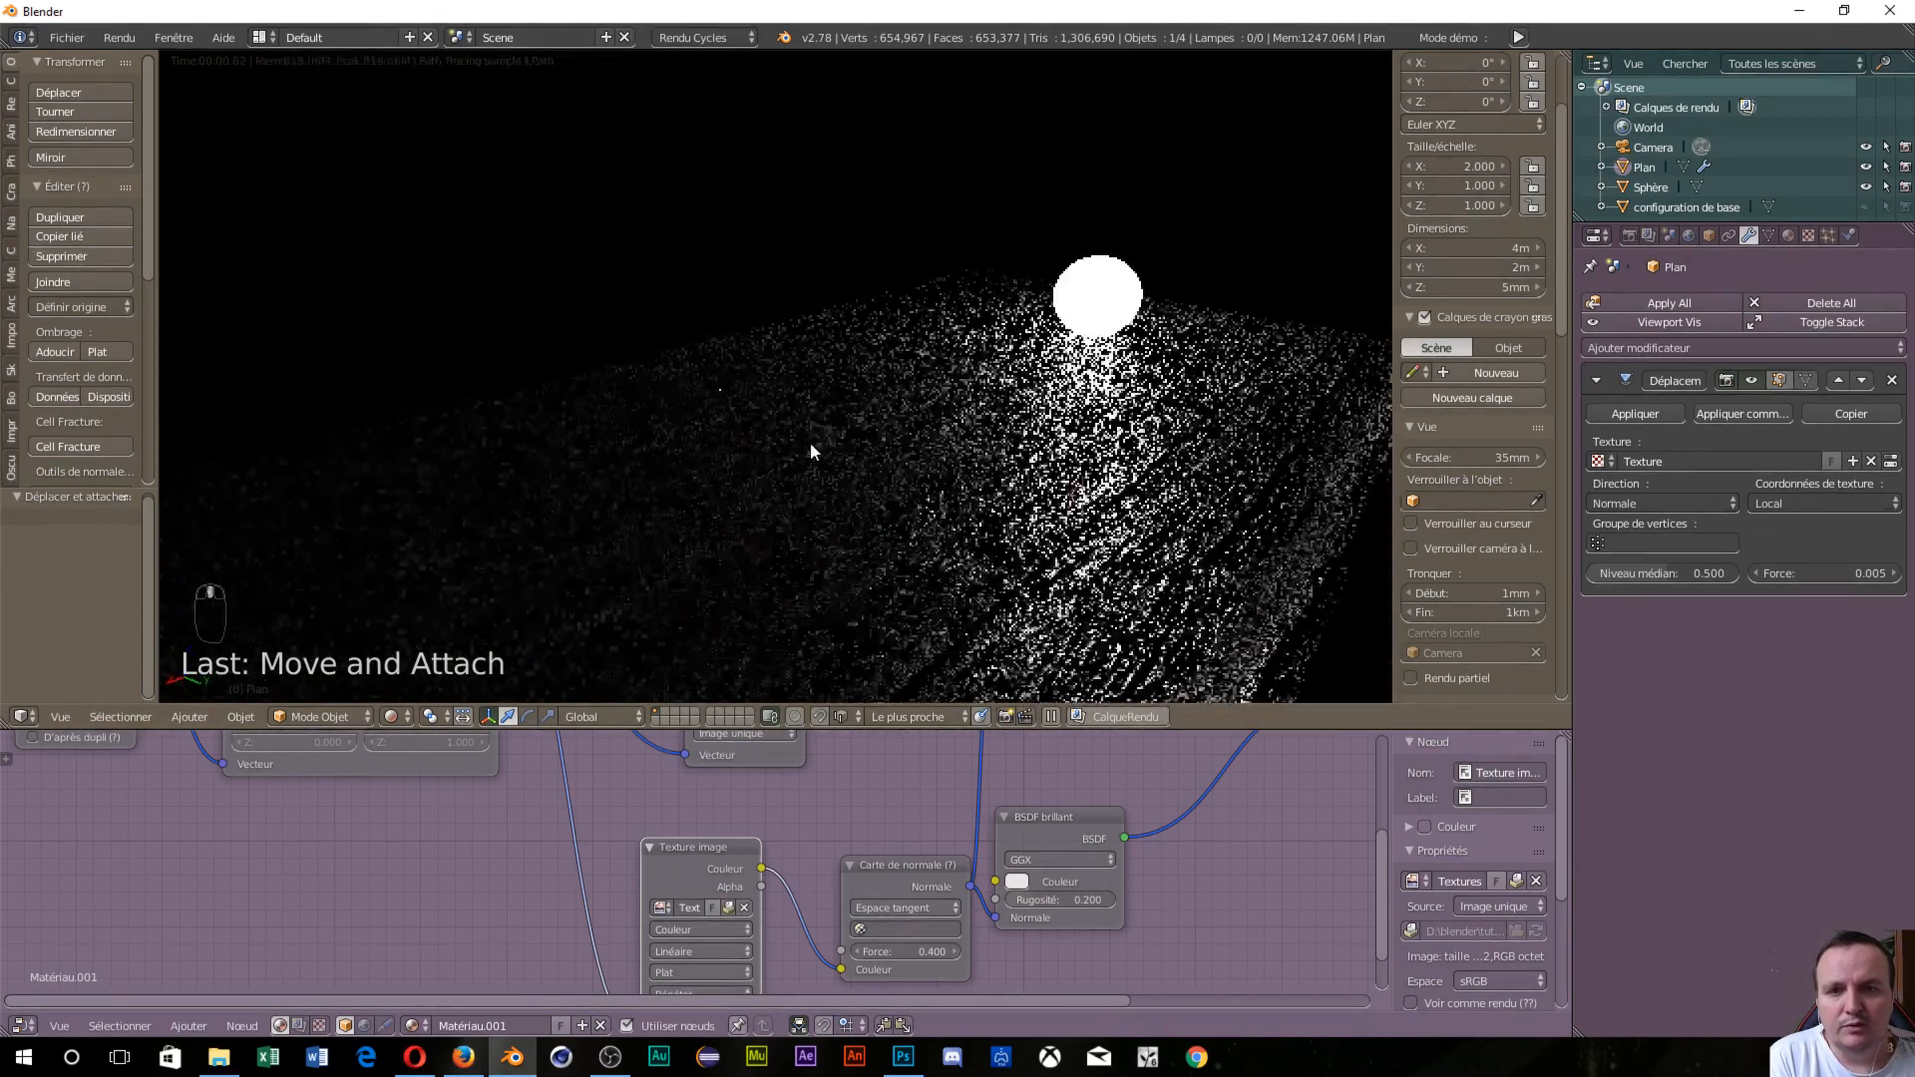
scroll(812, 448, "down", 3)
middle_click_drag(806, 447, 578, 439)
scroll(711, 565, "up", 3)
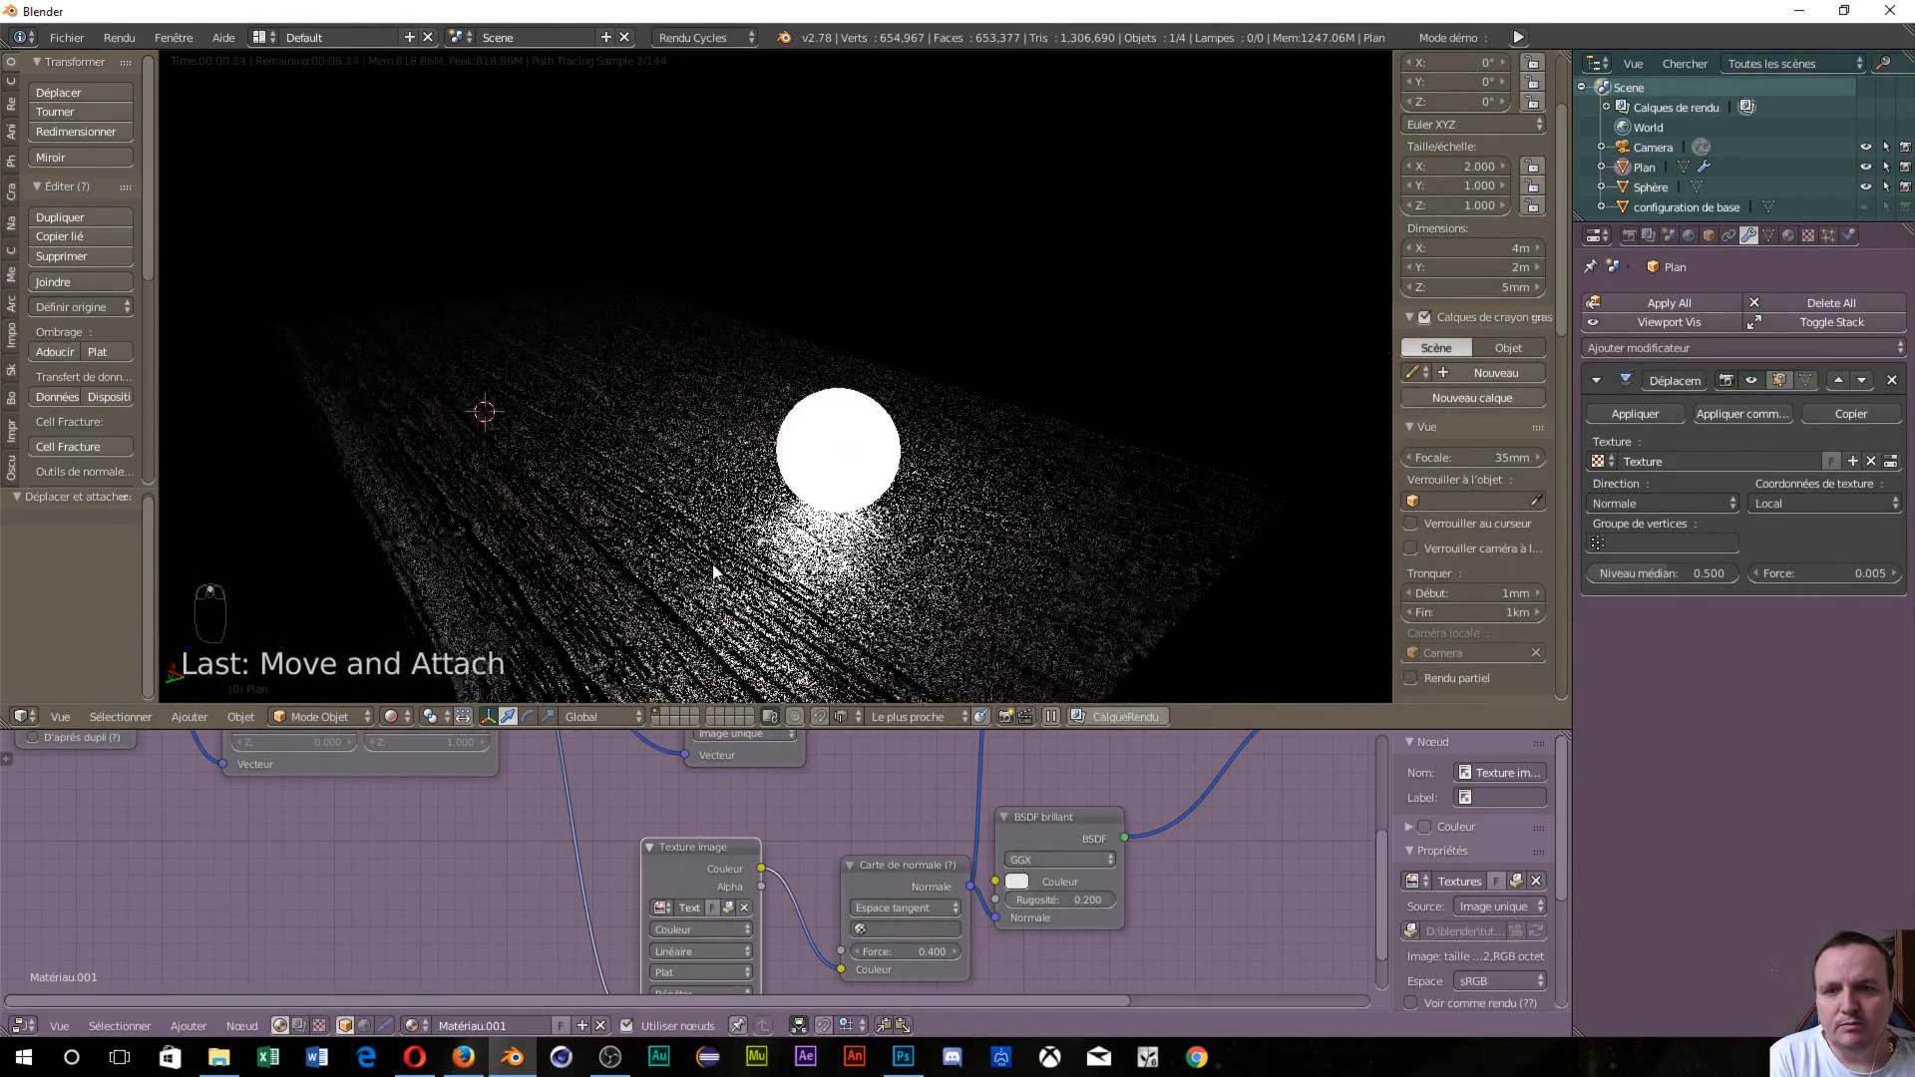
middle_click_drag(712, 565, 1093, 550)
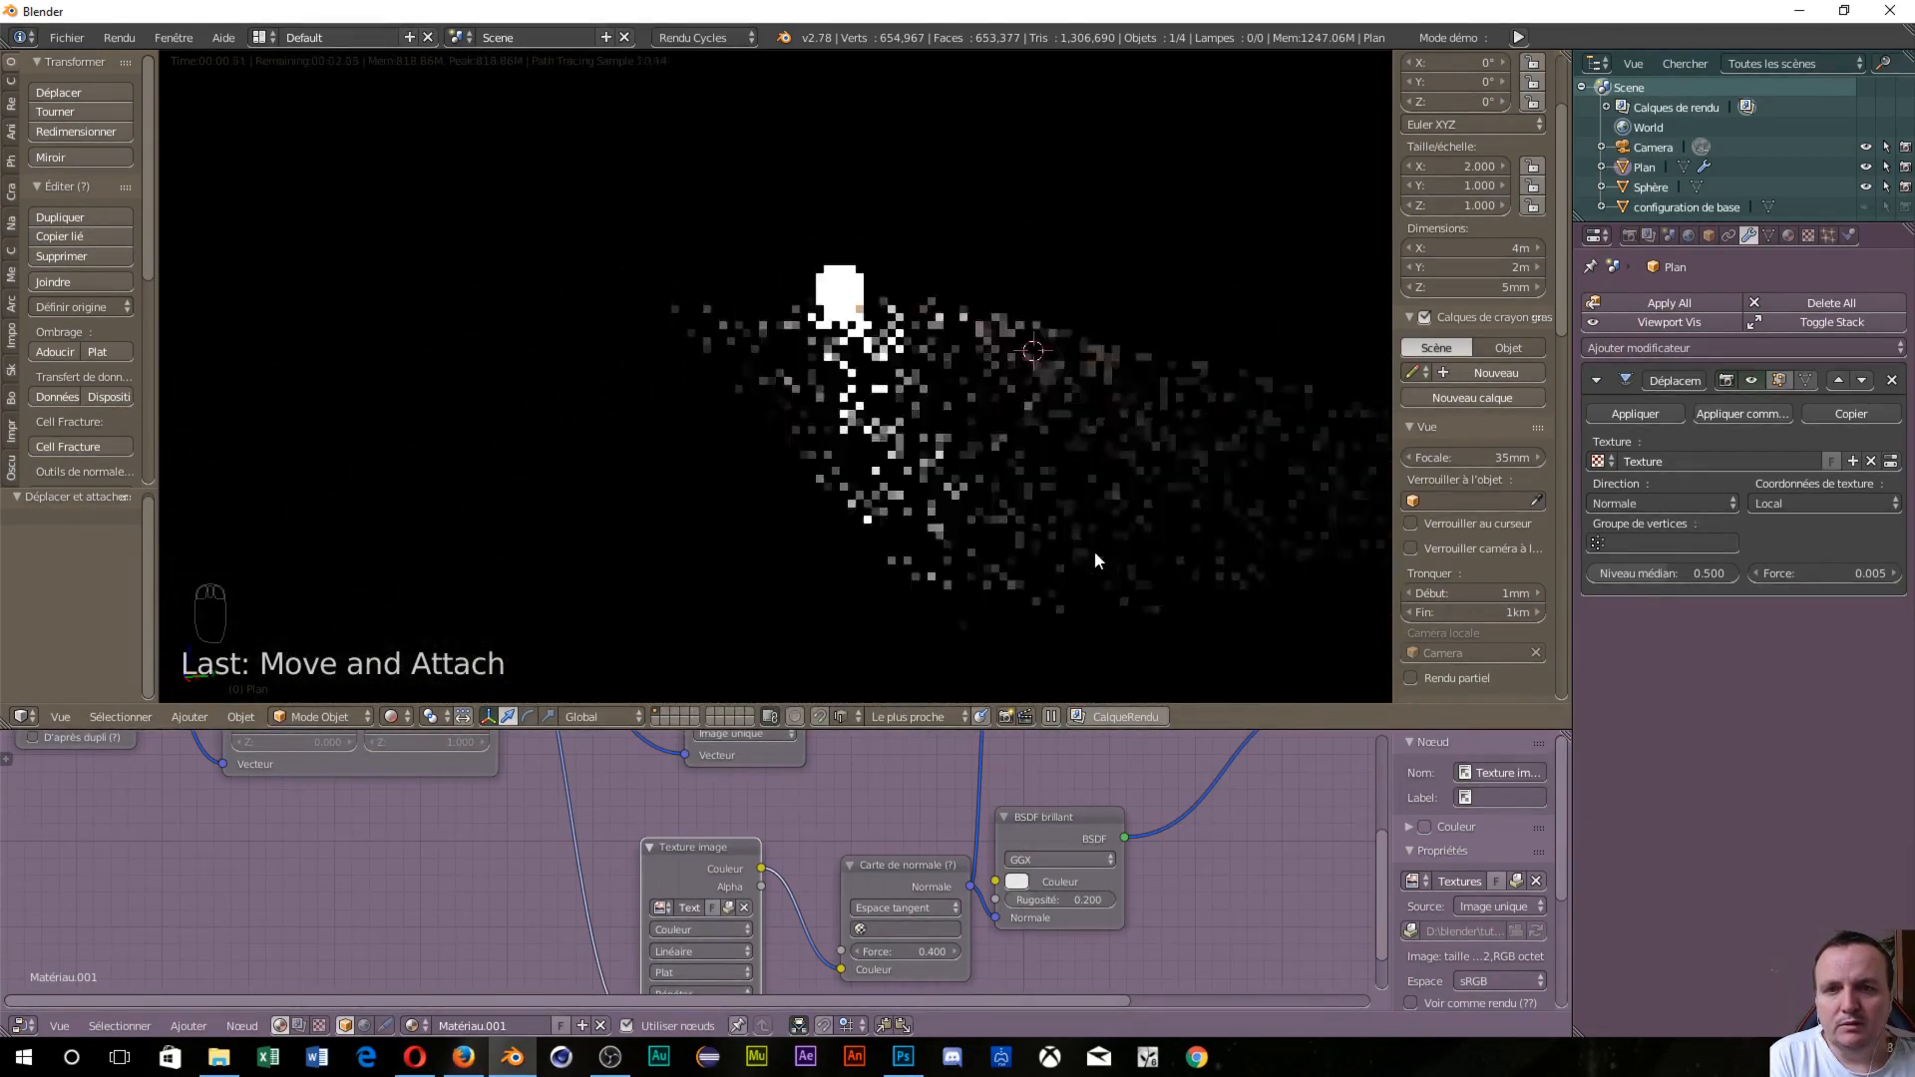
Move the emission sphere up about 41 cm along Z above the floor.
right_click(837, 296)
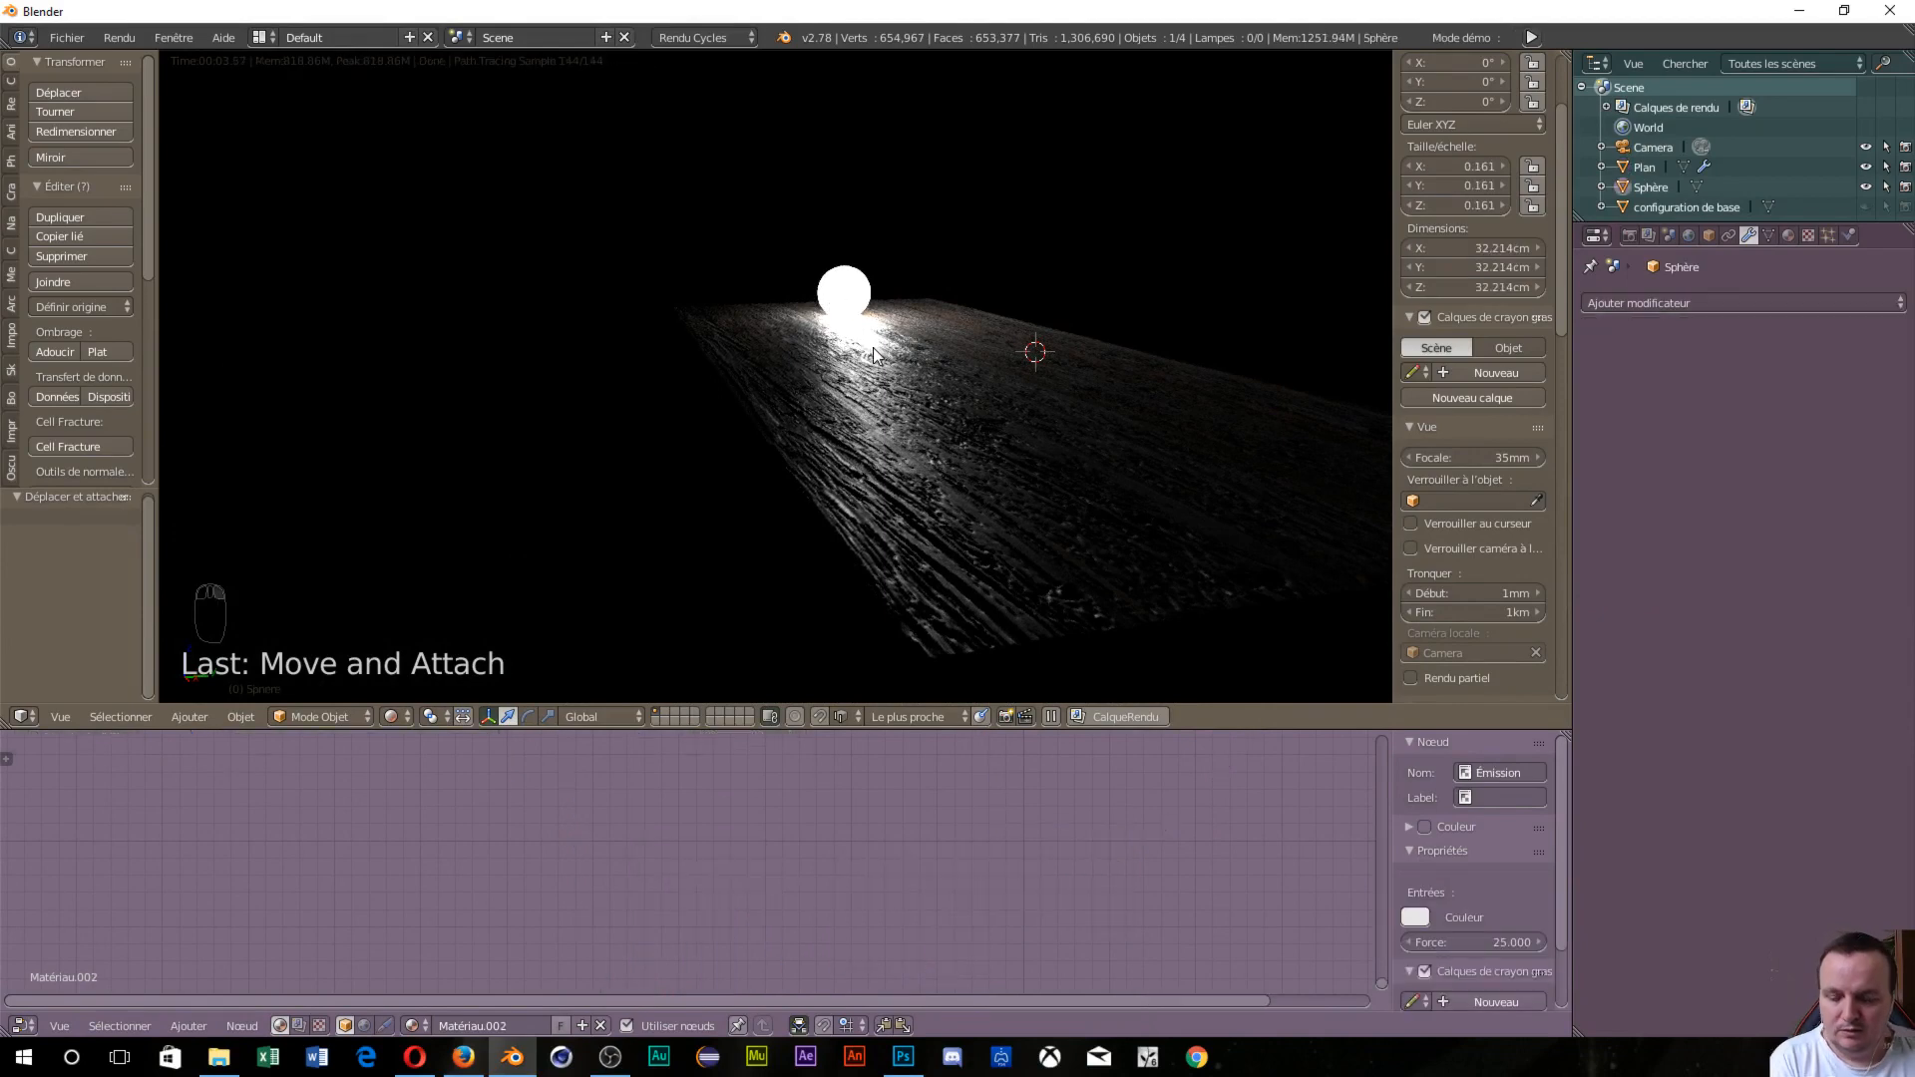
key("g")
key("z")
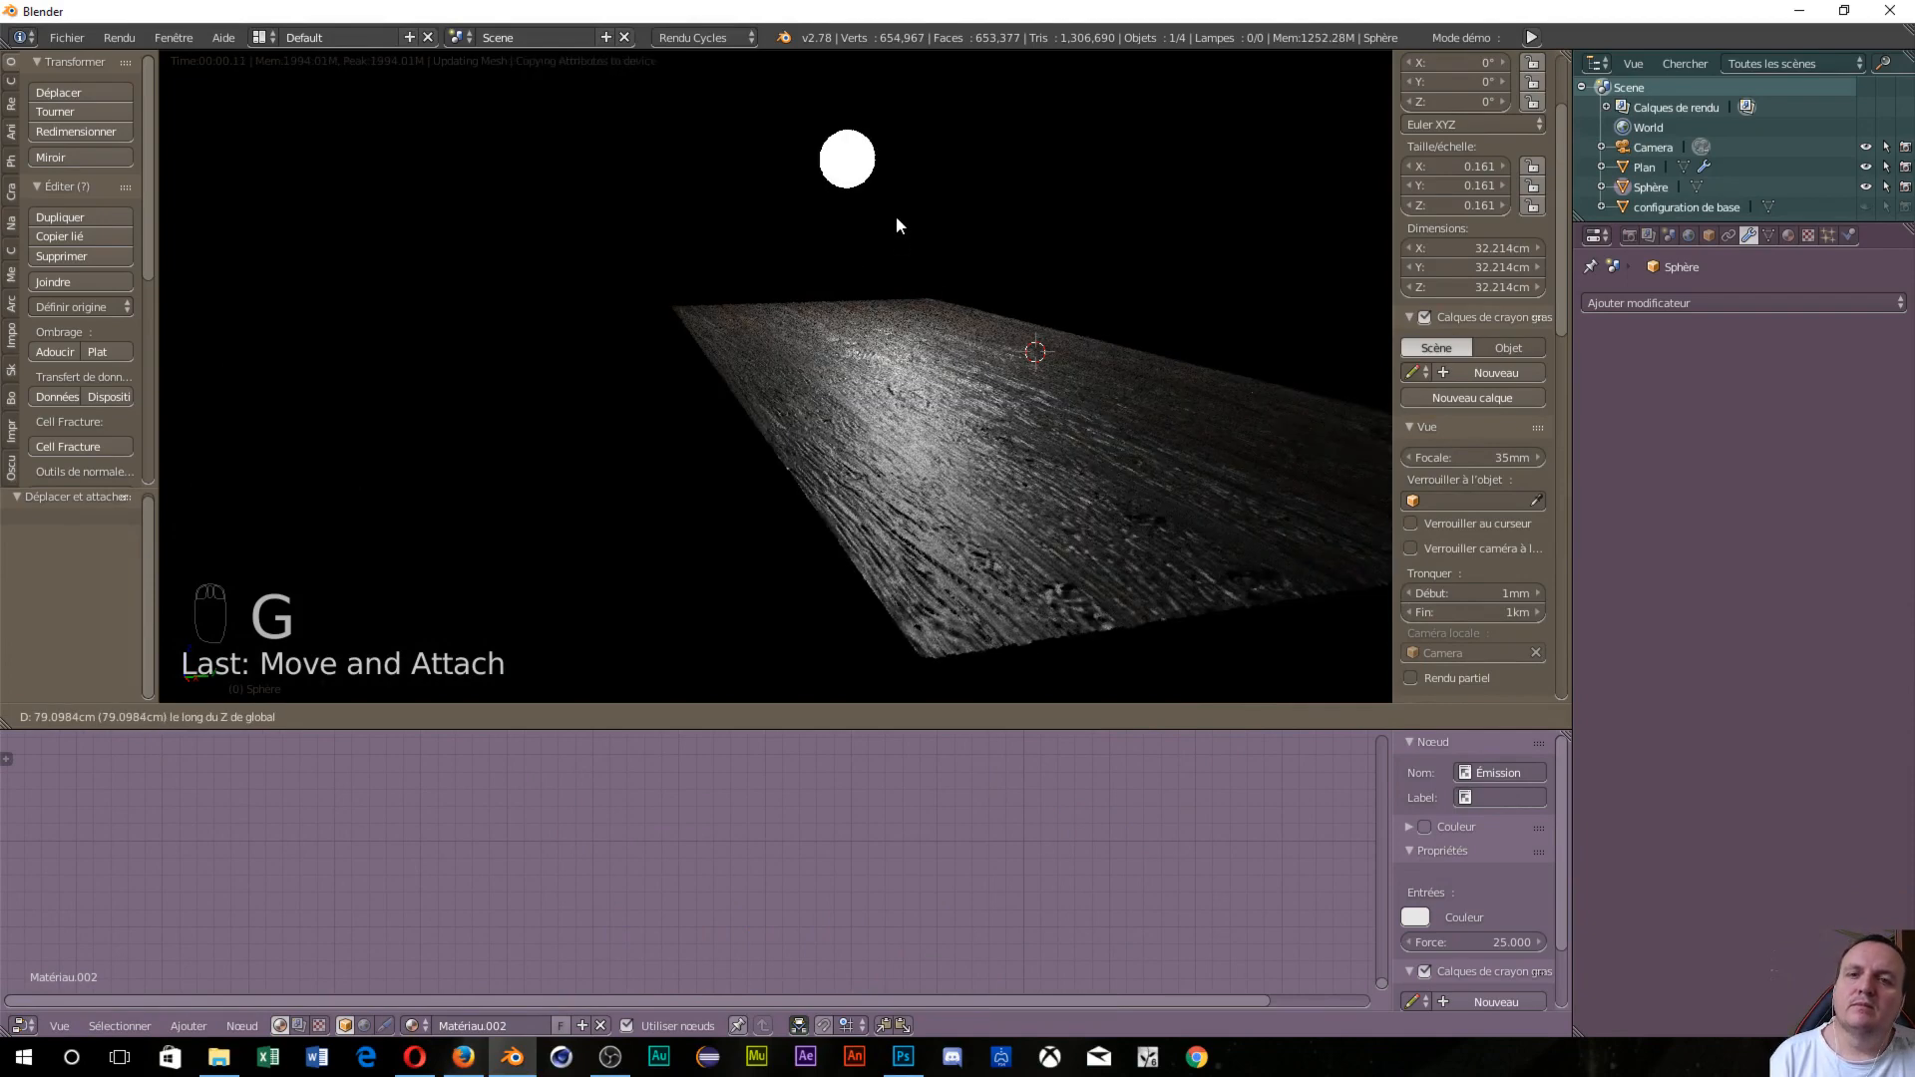
left_click(900, 285)
middle_click_drag(898, 256, 900, 451)
scroll(940, 505, "down", 3)
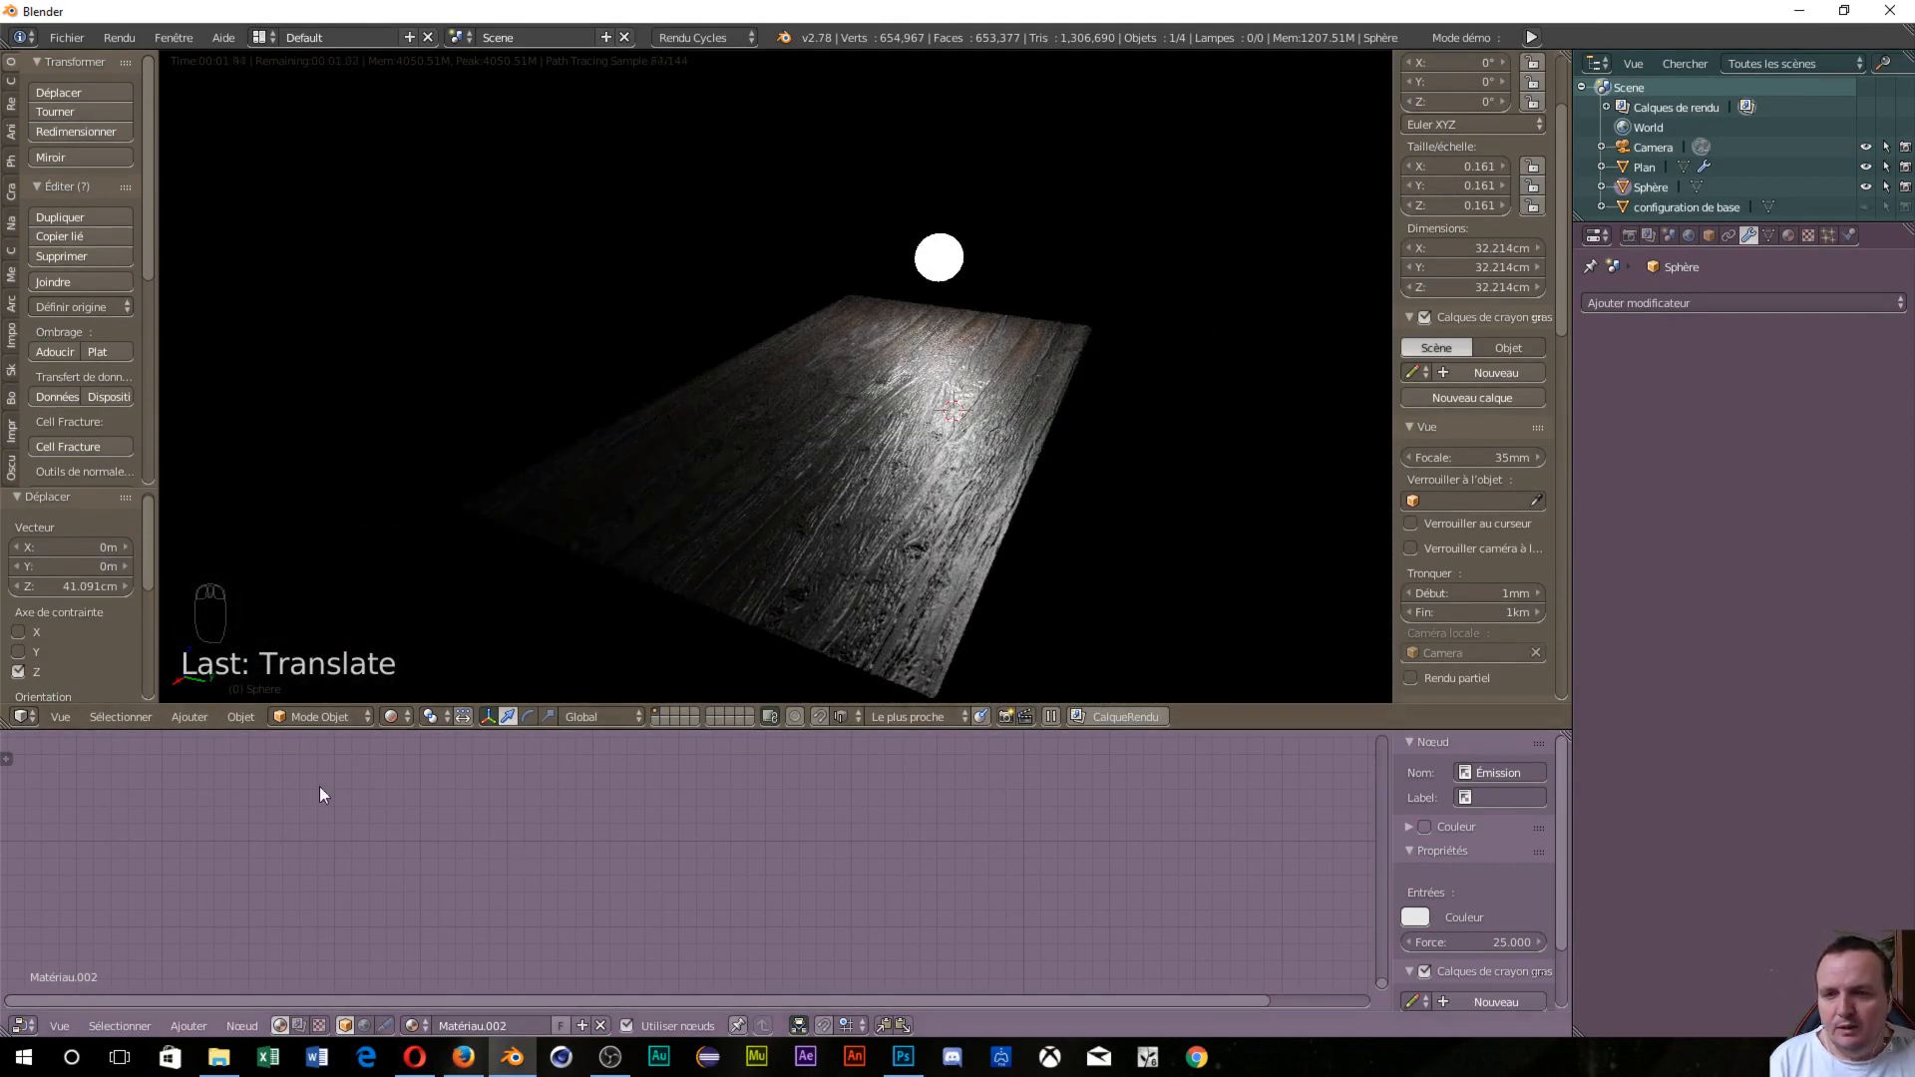
Put the floor plane in edit mode and set the Displace texture coordinates to UV.
right_click(766, 544)
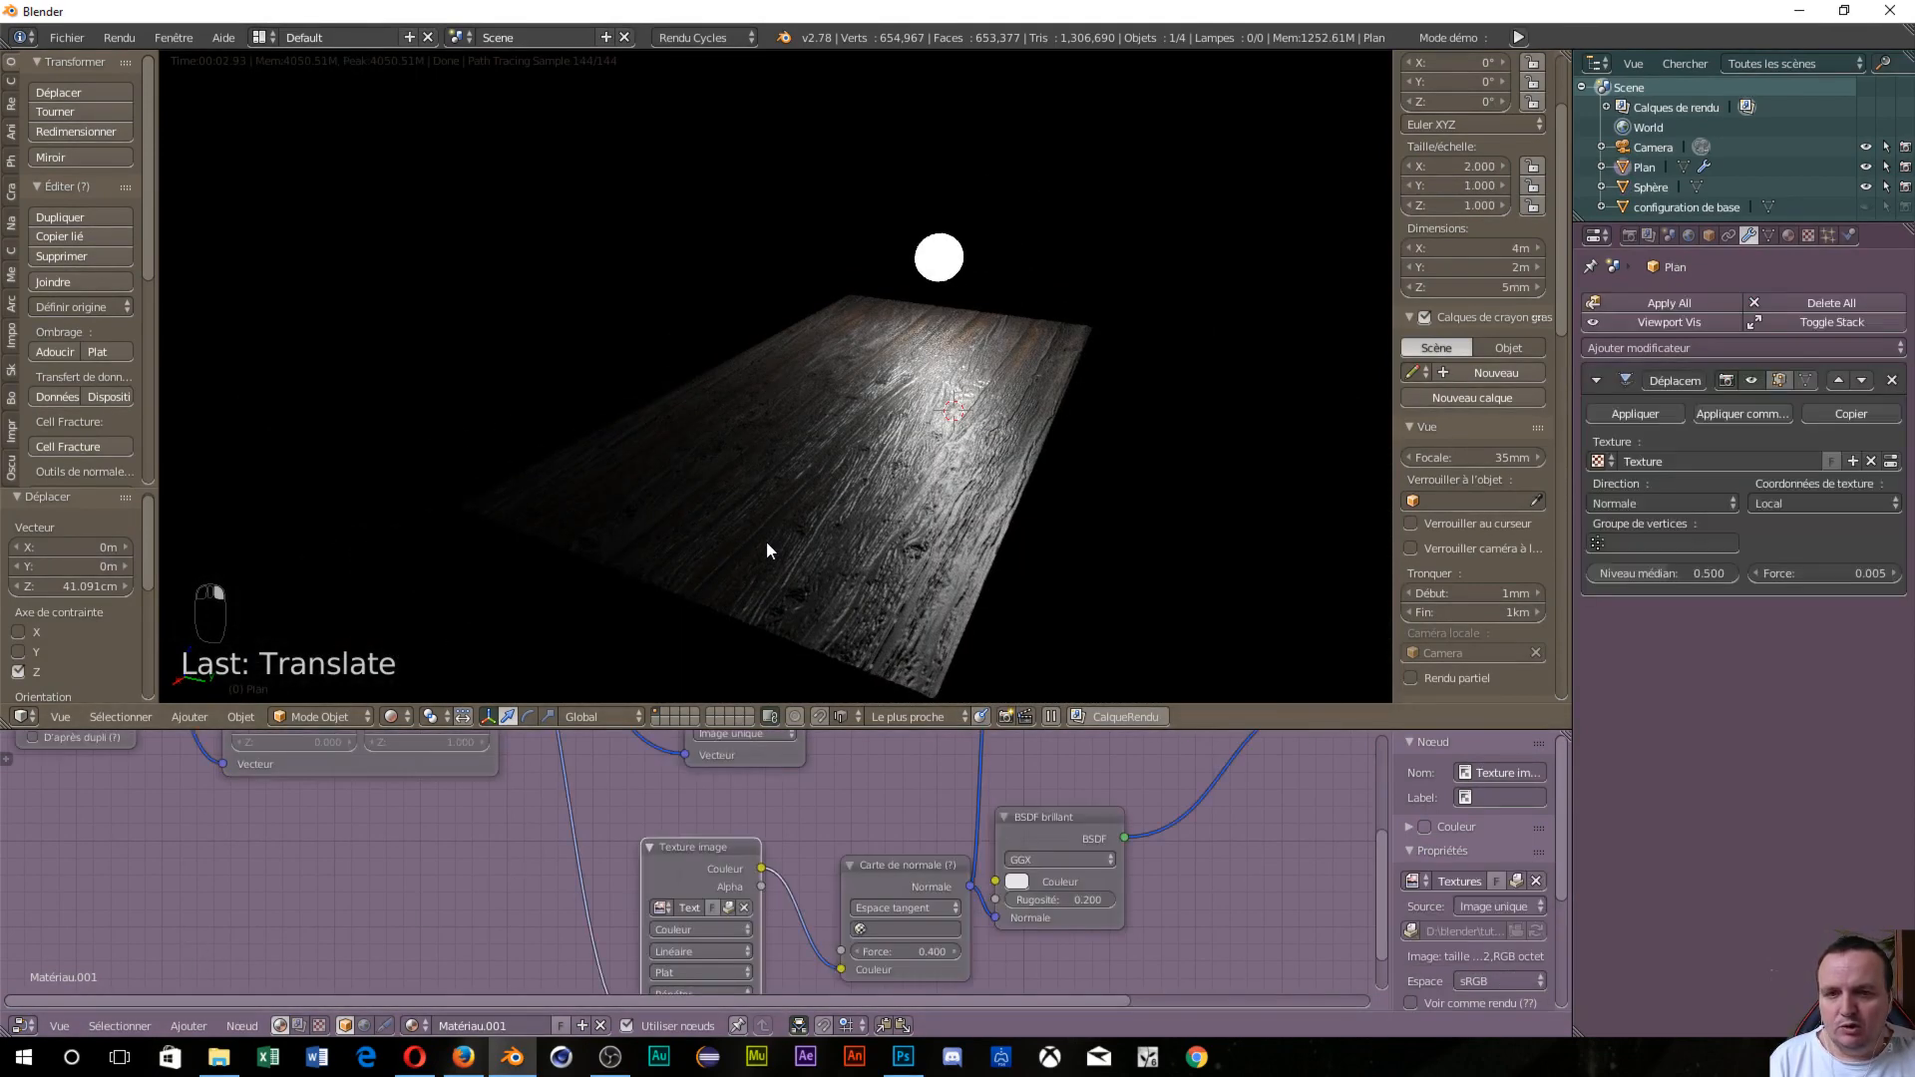
key("ctrl+Tab")
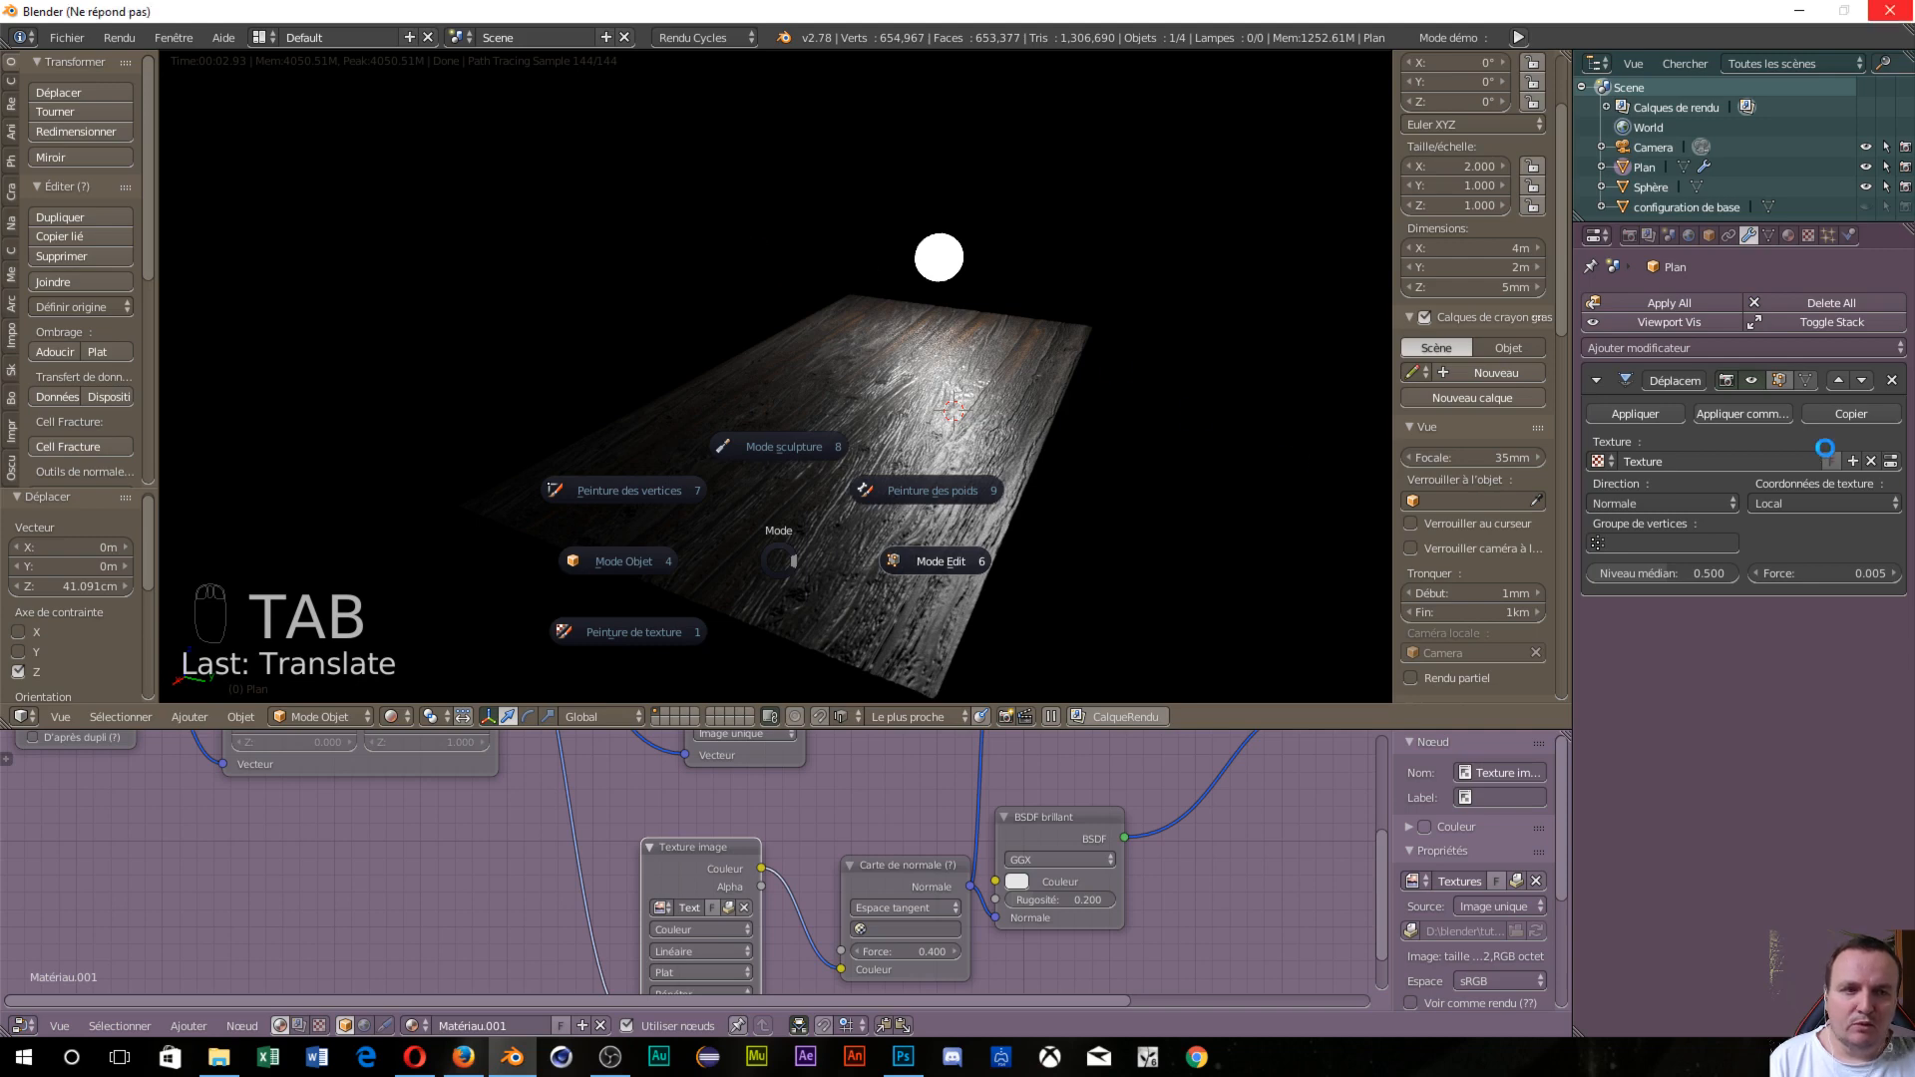
left_click(1818, 500)
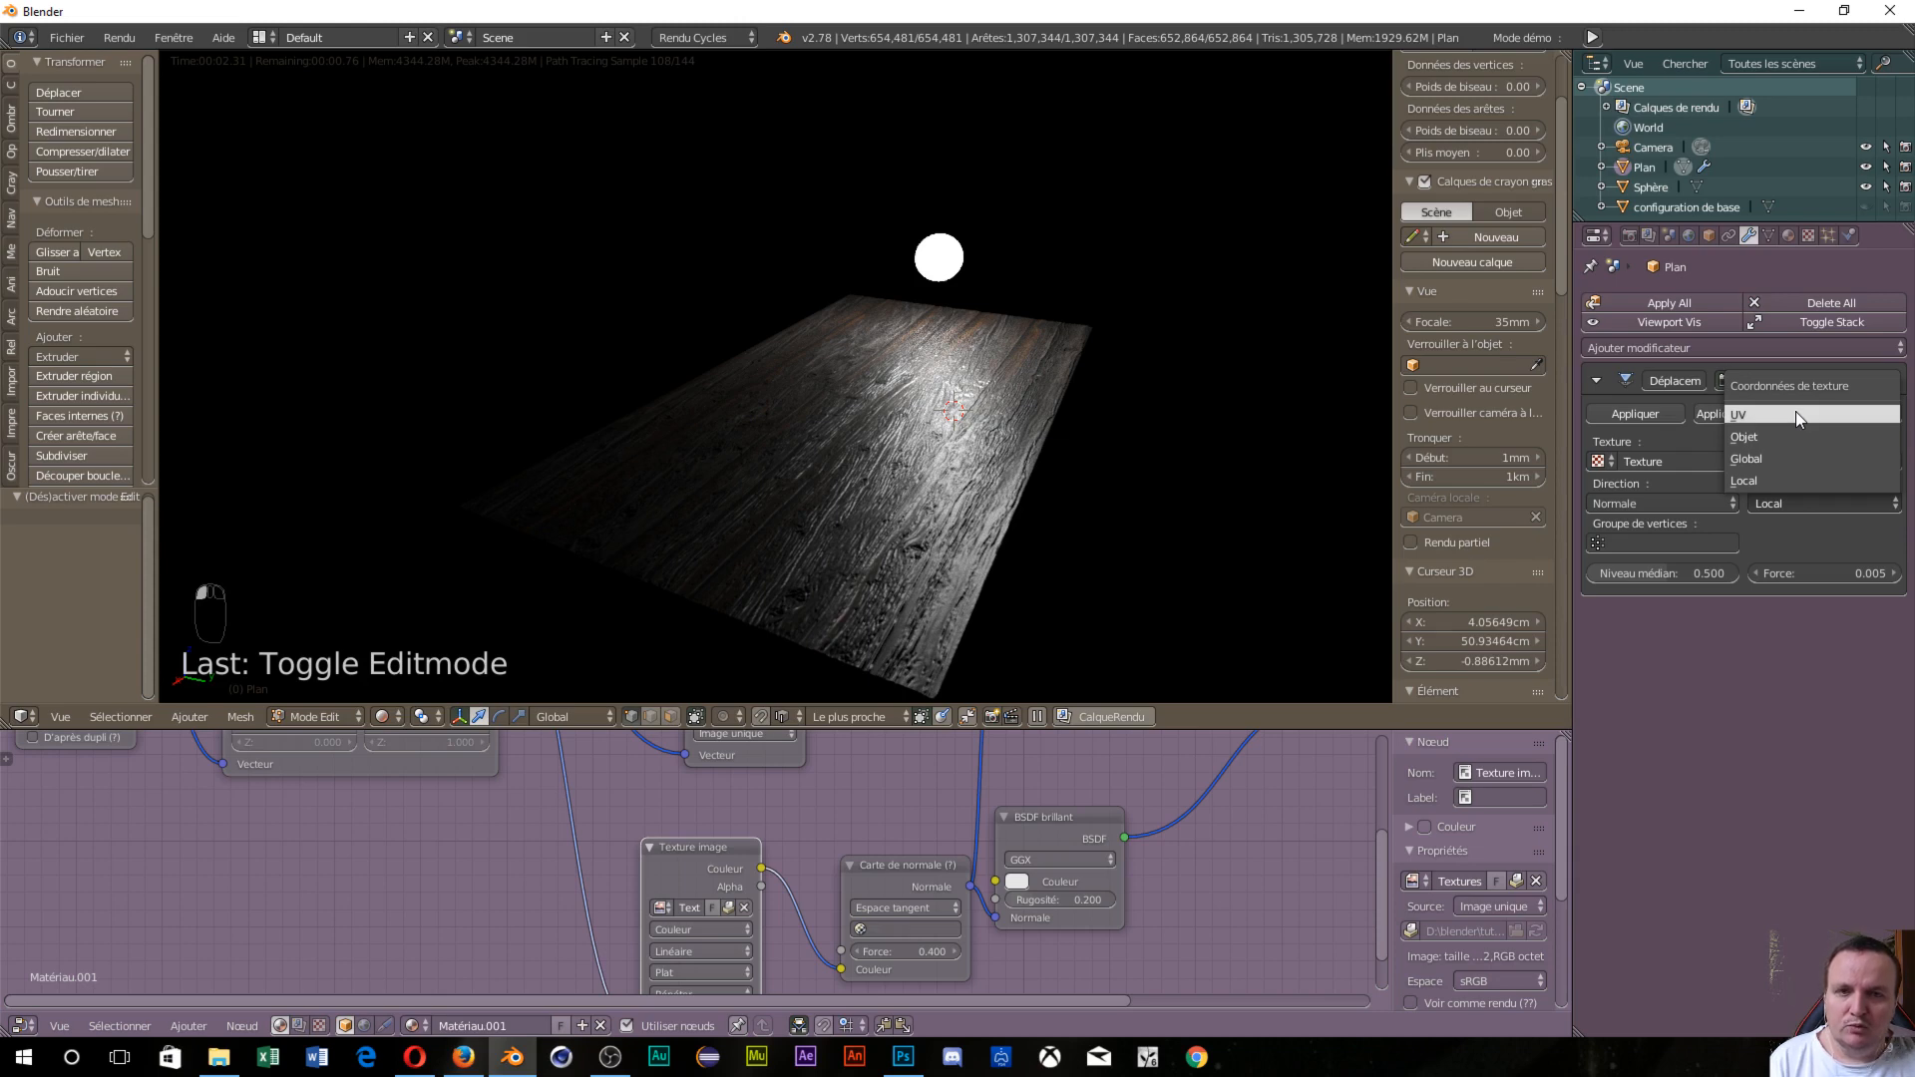
left_click(1796, 413)
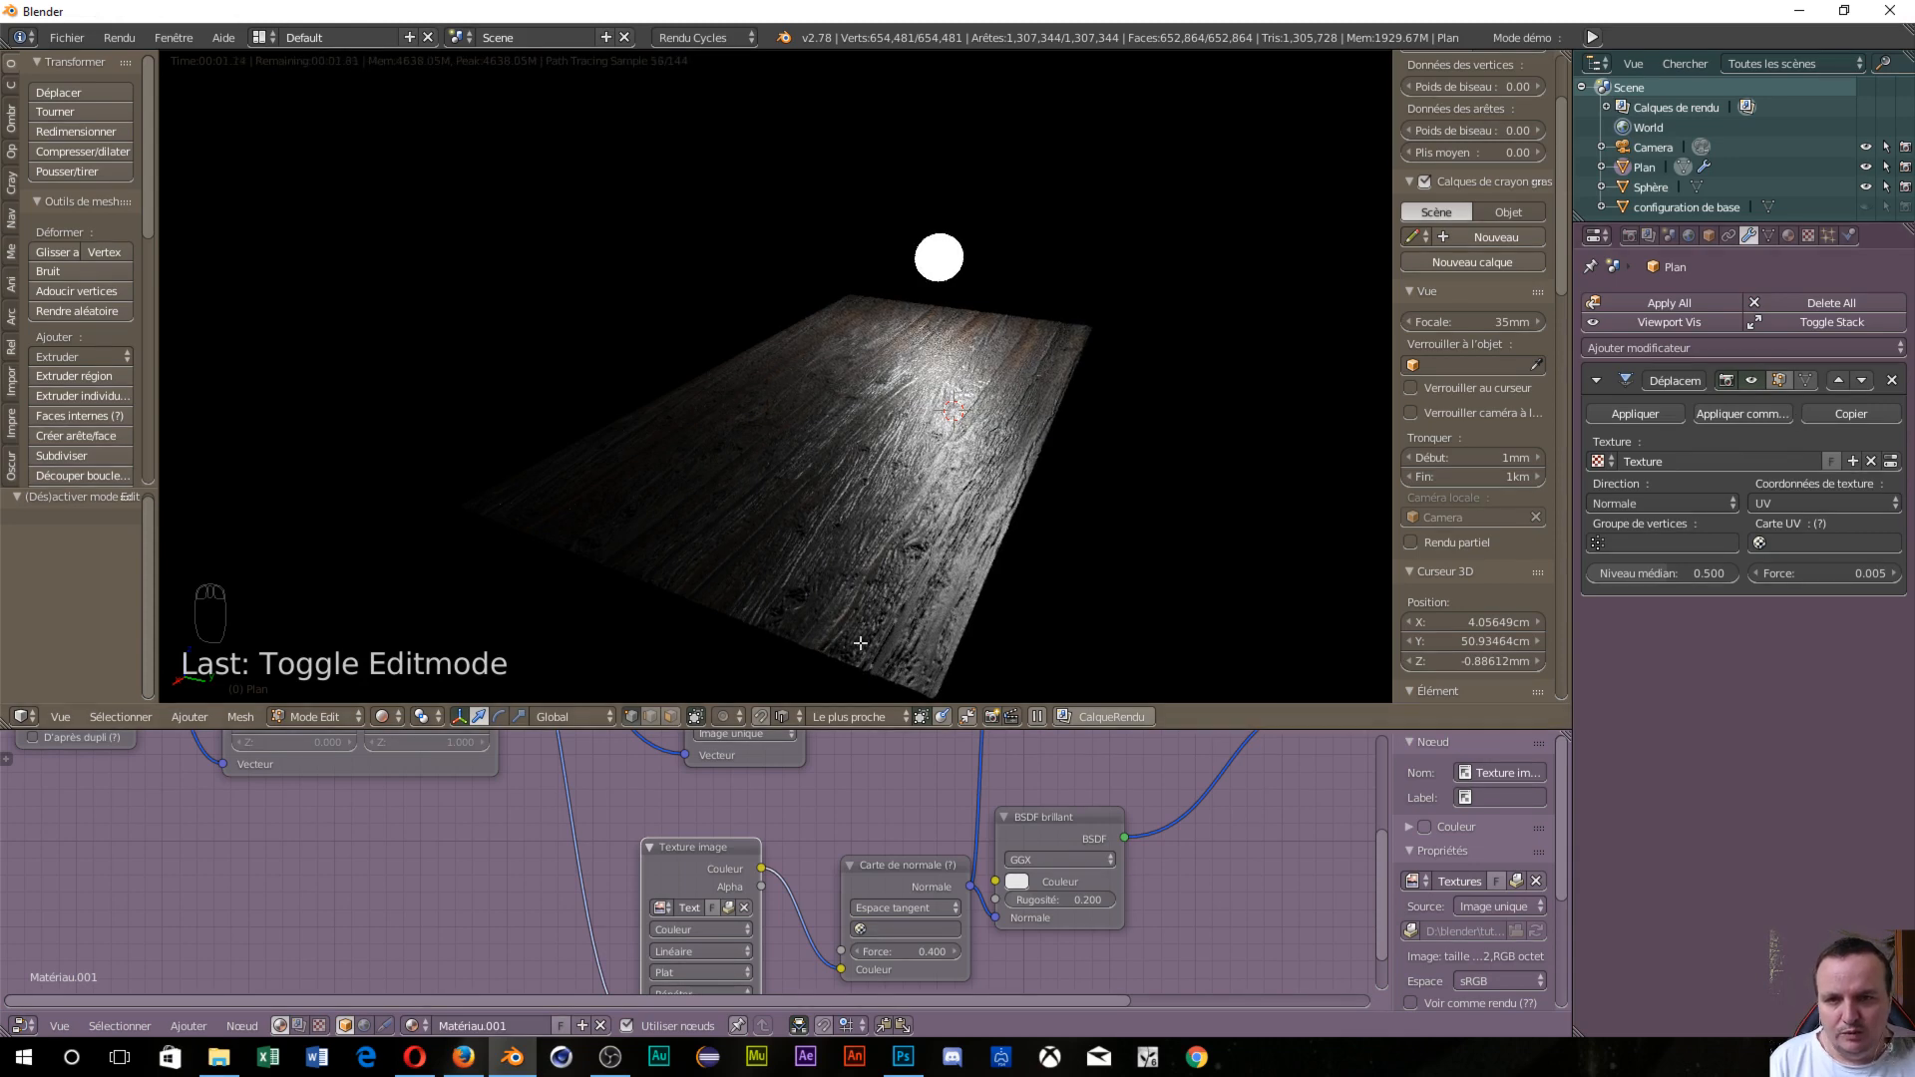
Turn the node area into a UV/Image Editor and set viewport shading to Texture.
left_click(23, 1023)
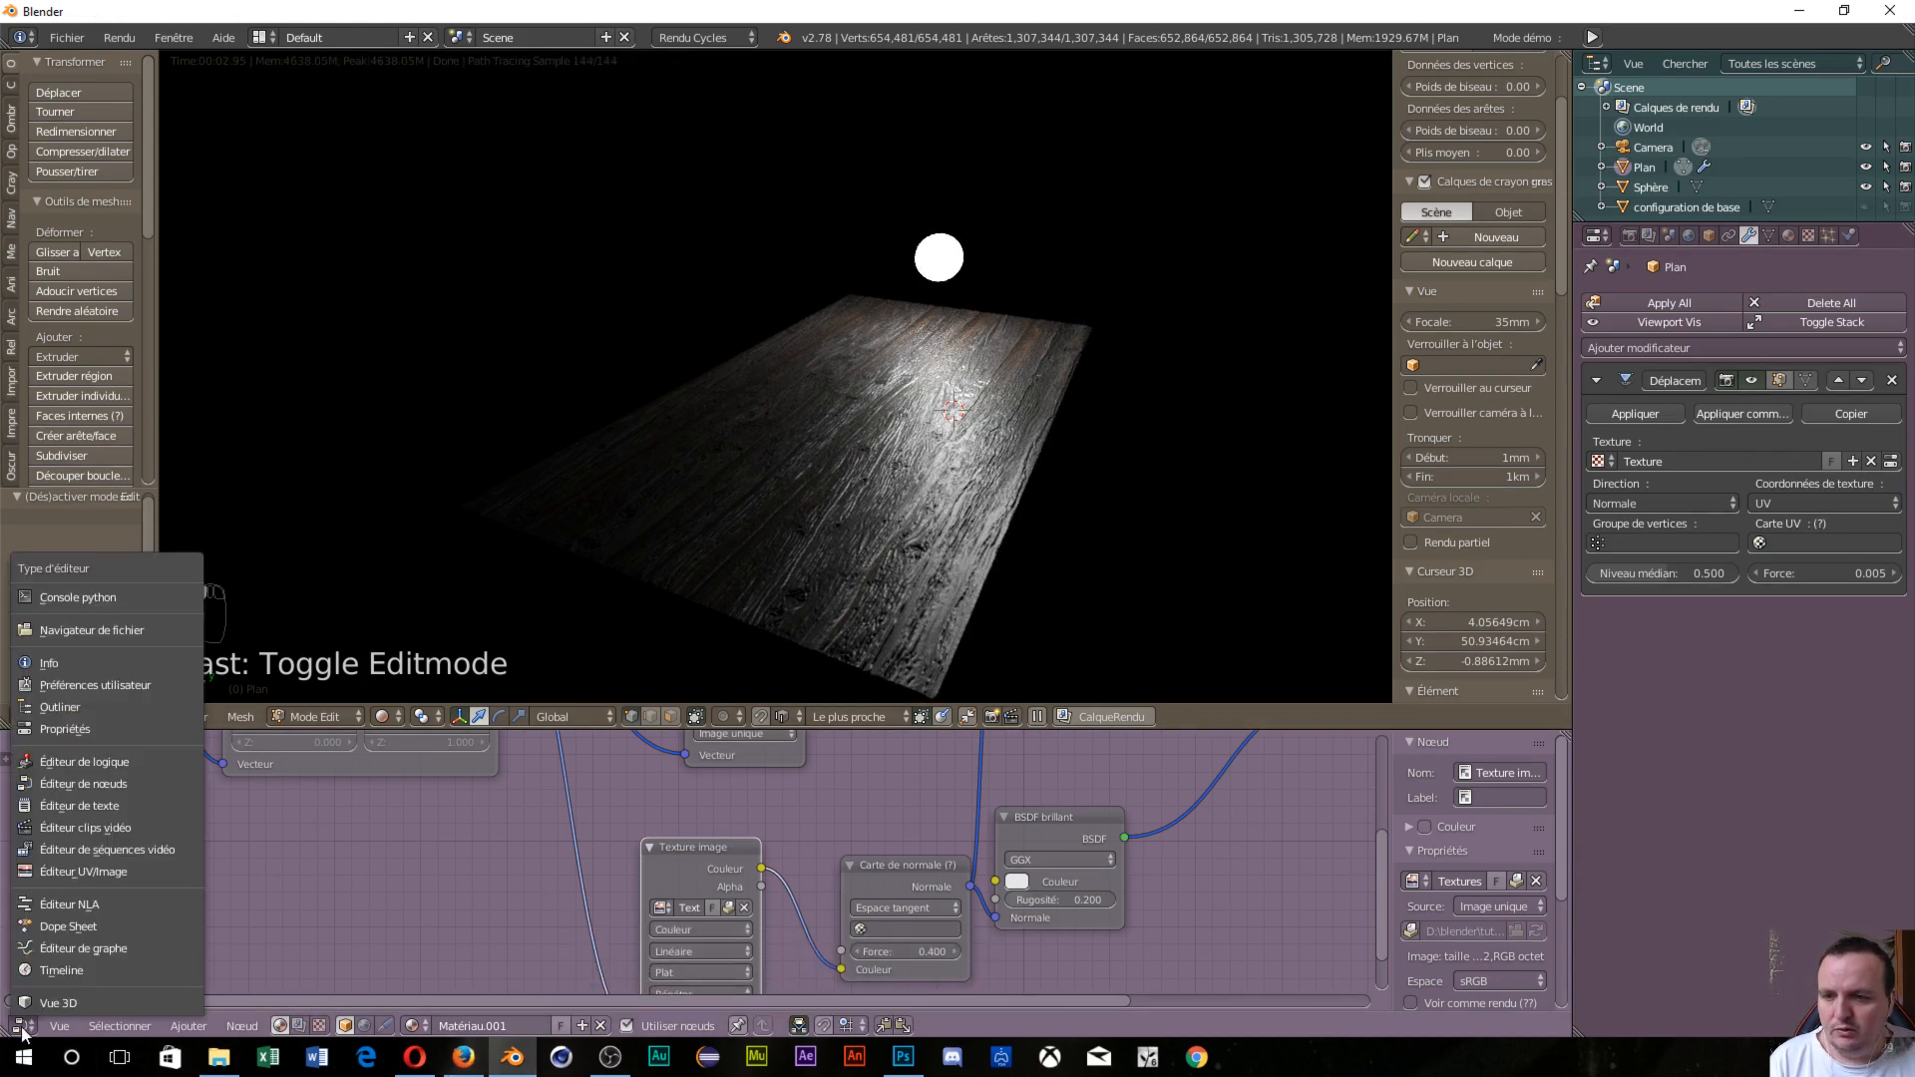
left_click(70, 873)
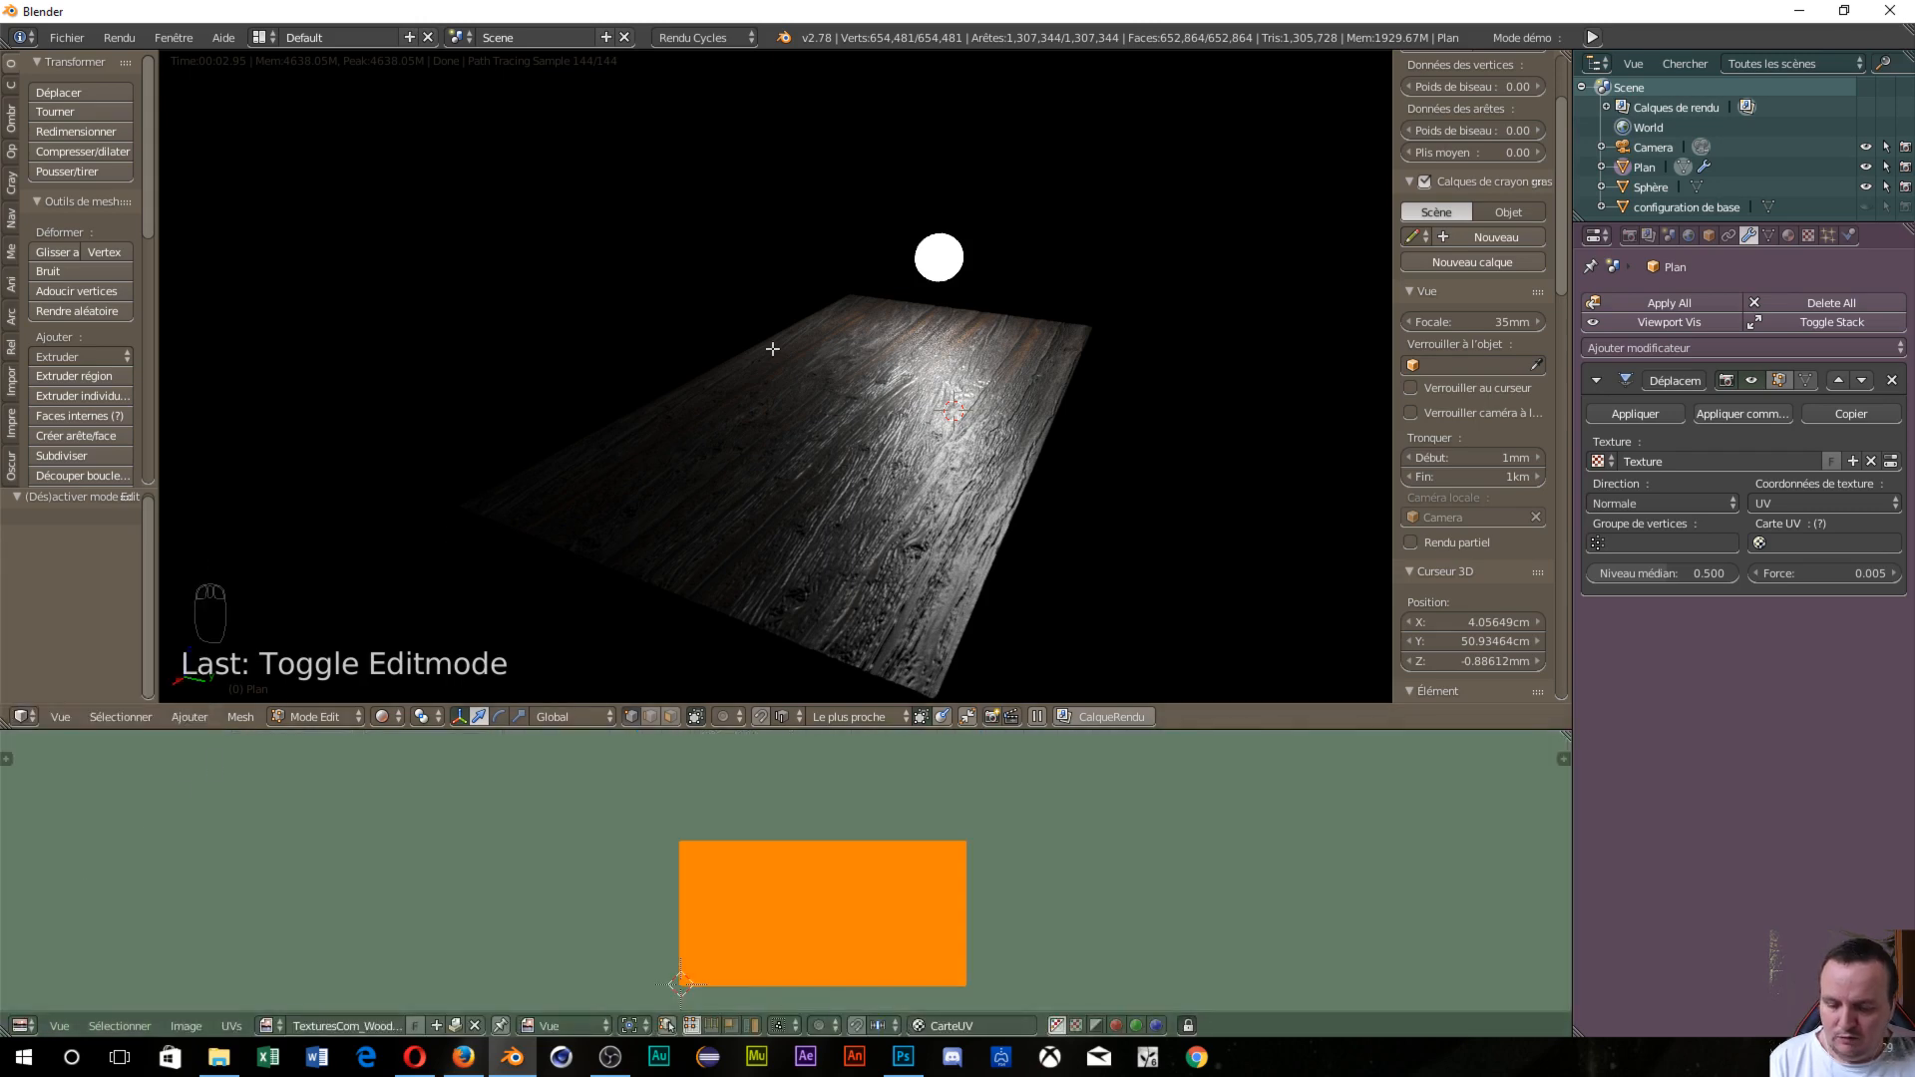
key("shift+z")
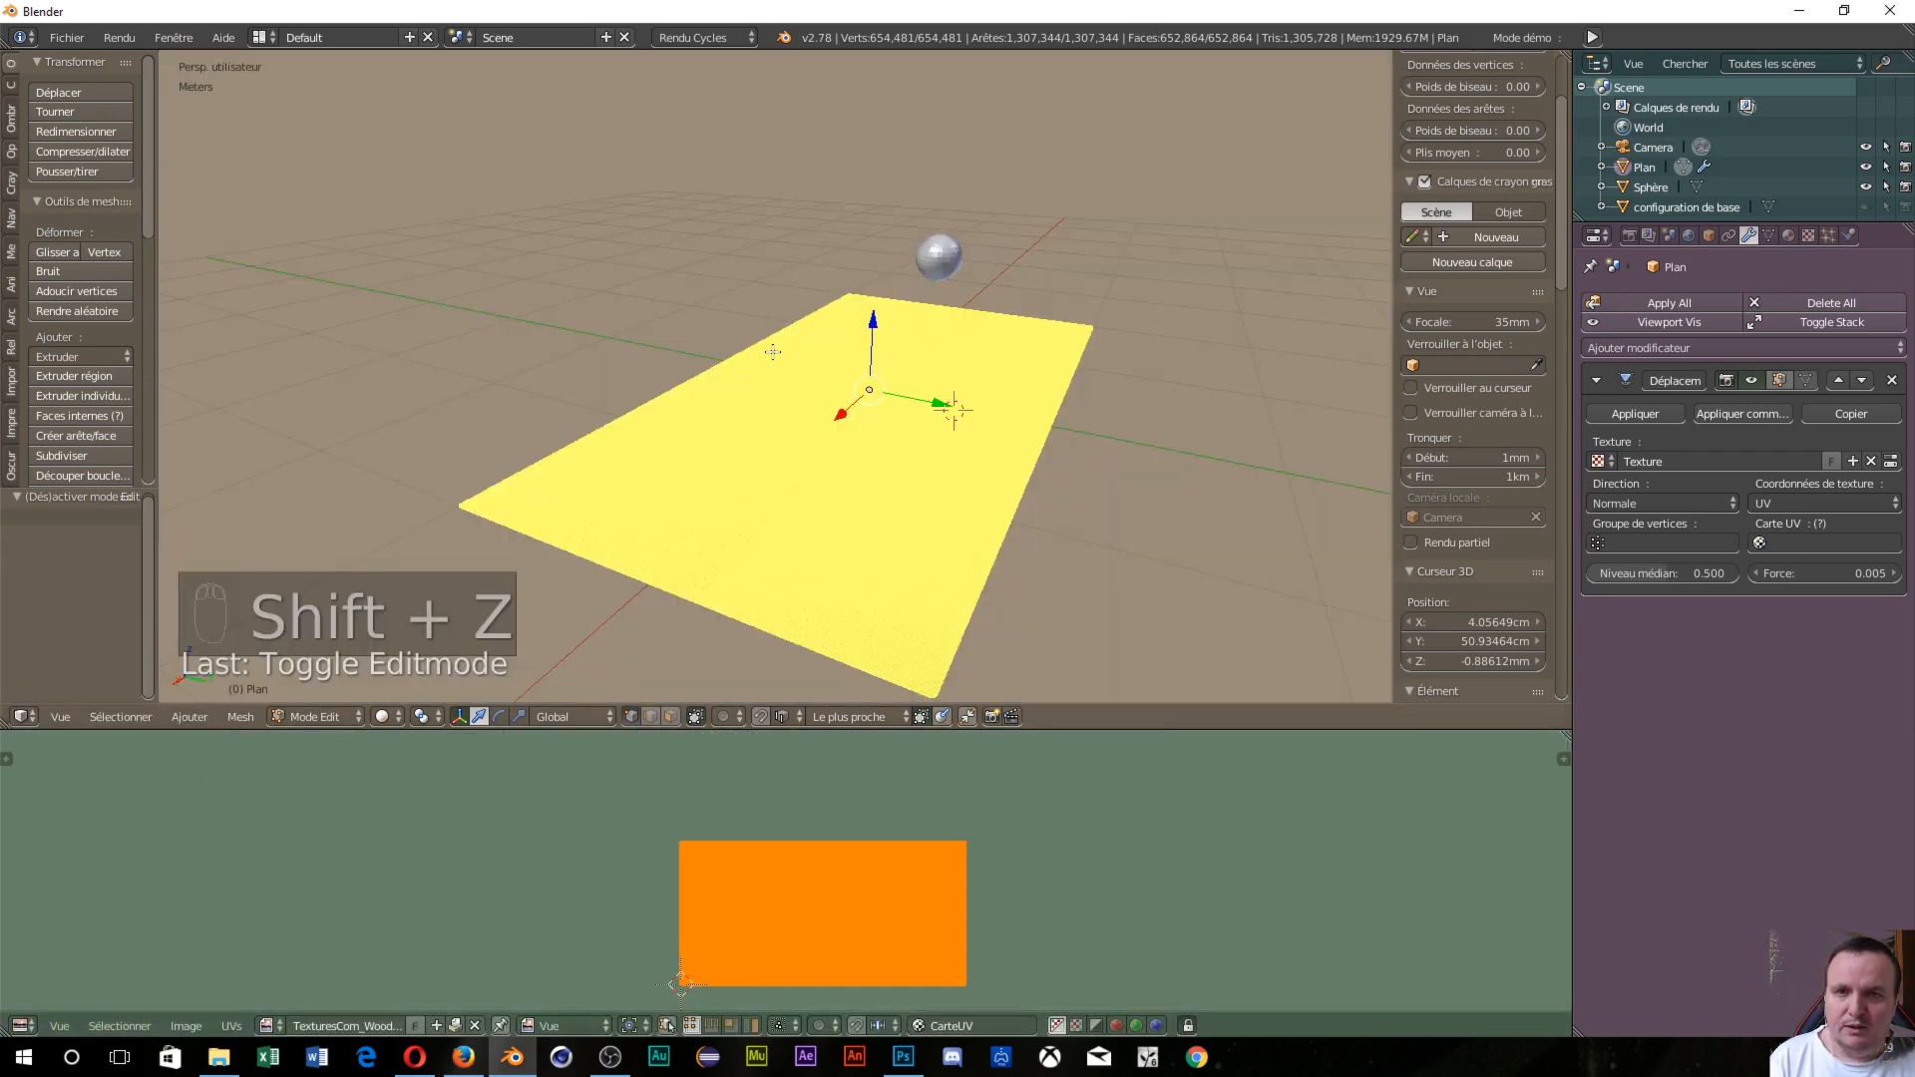
left_click(384, 716)
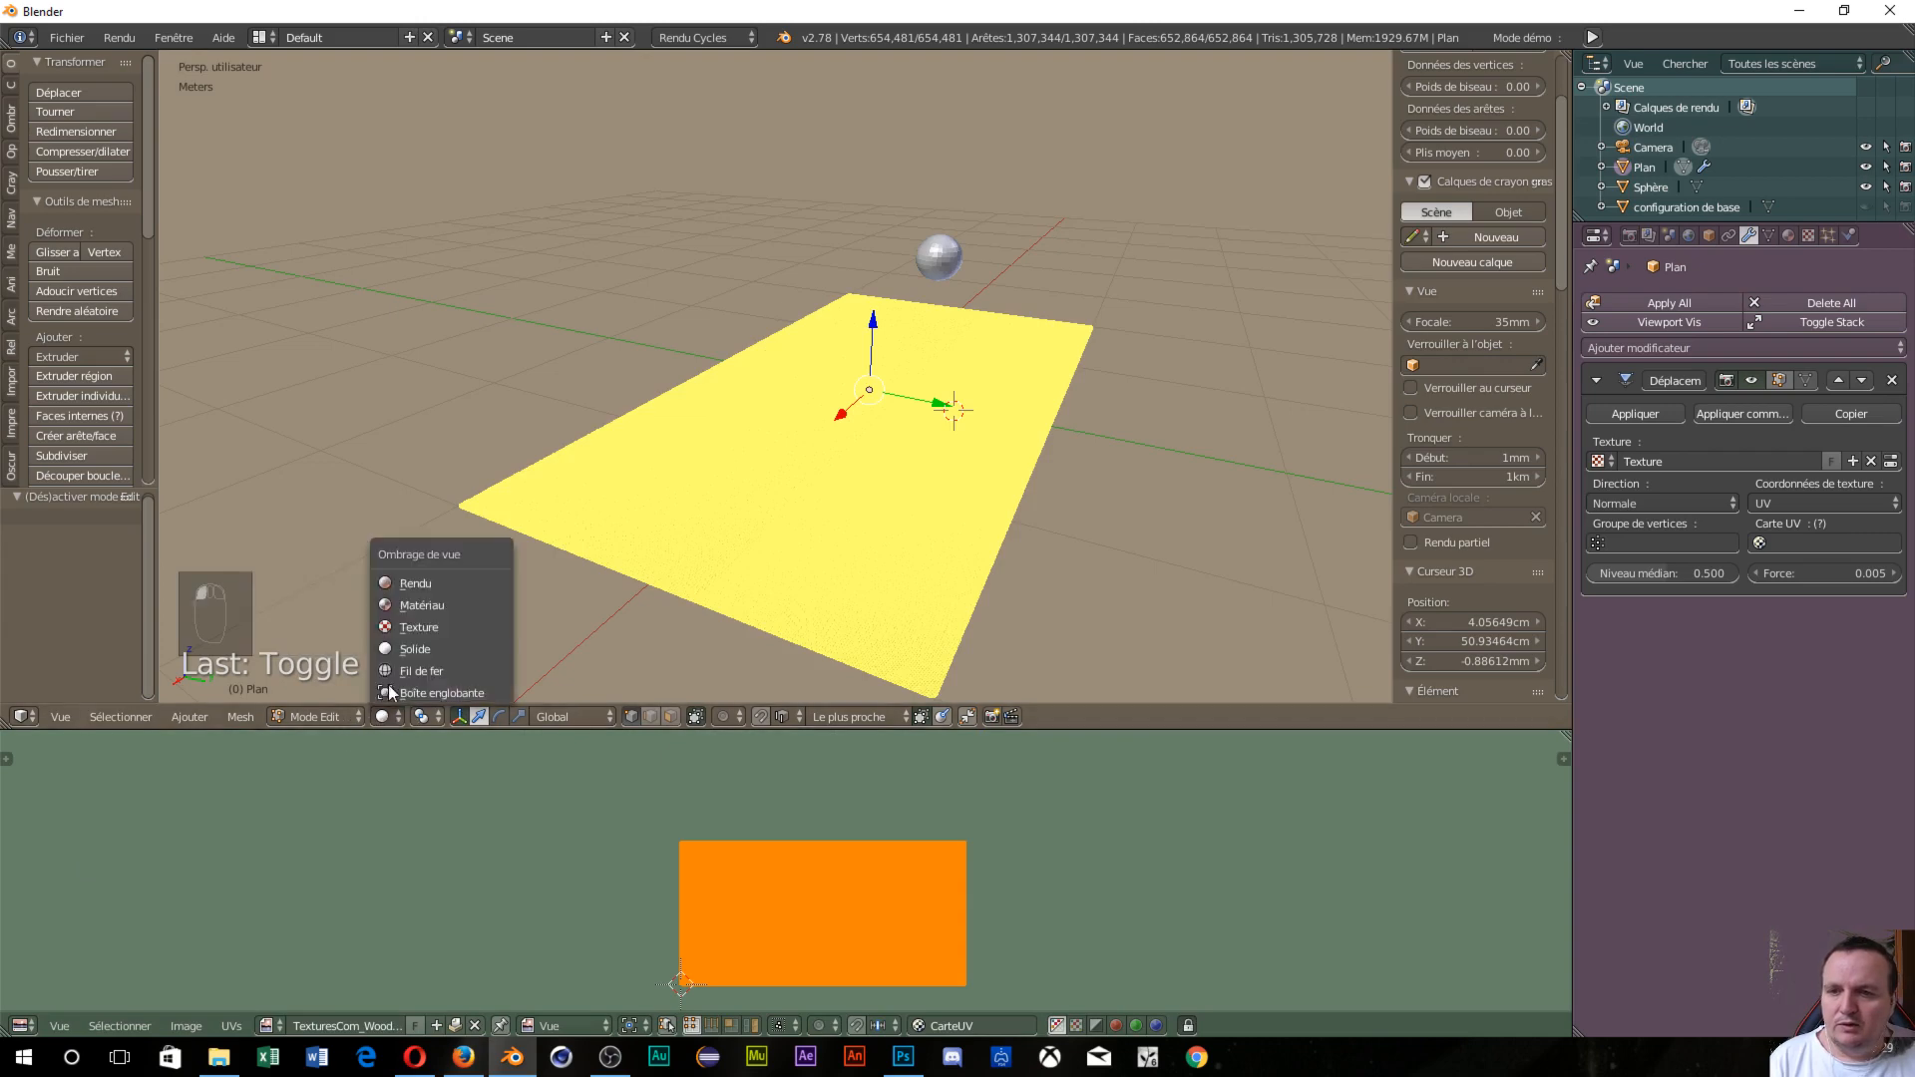
left_click(410, 627)
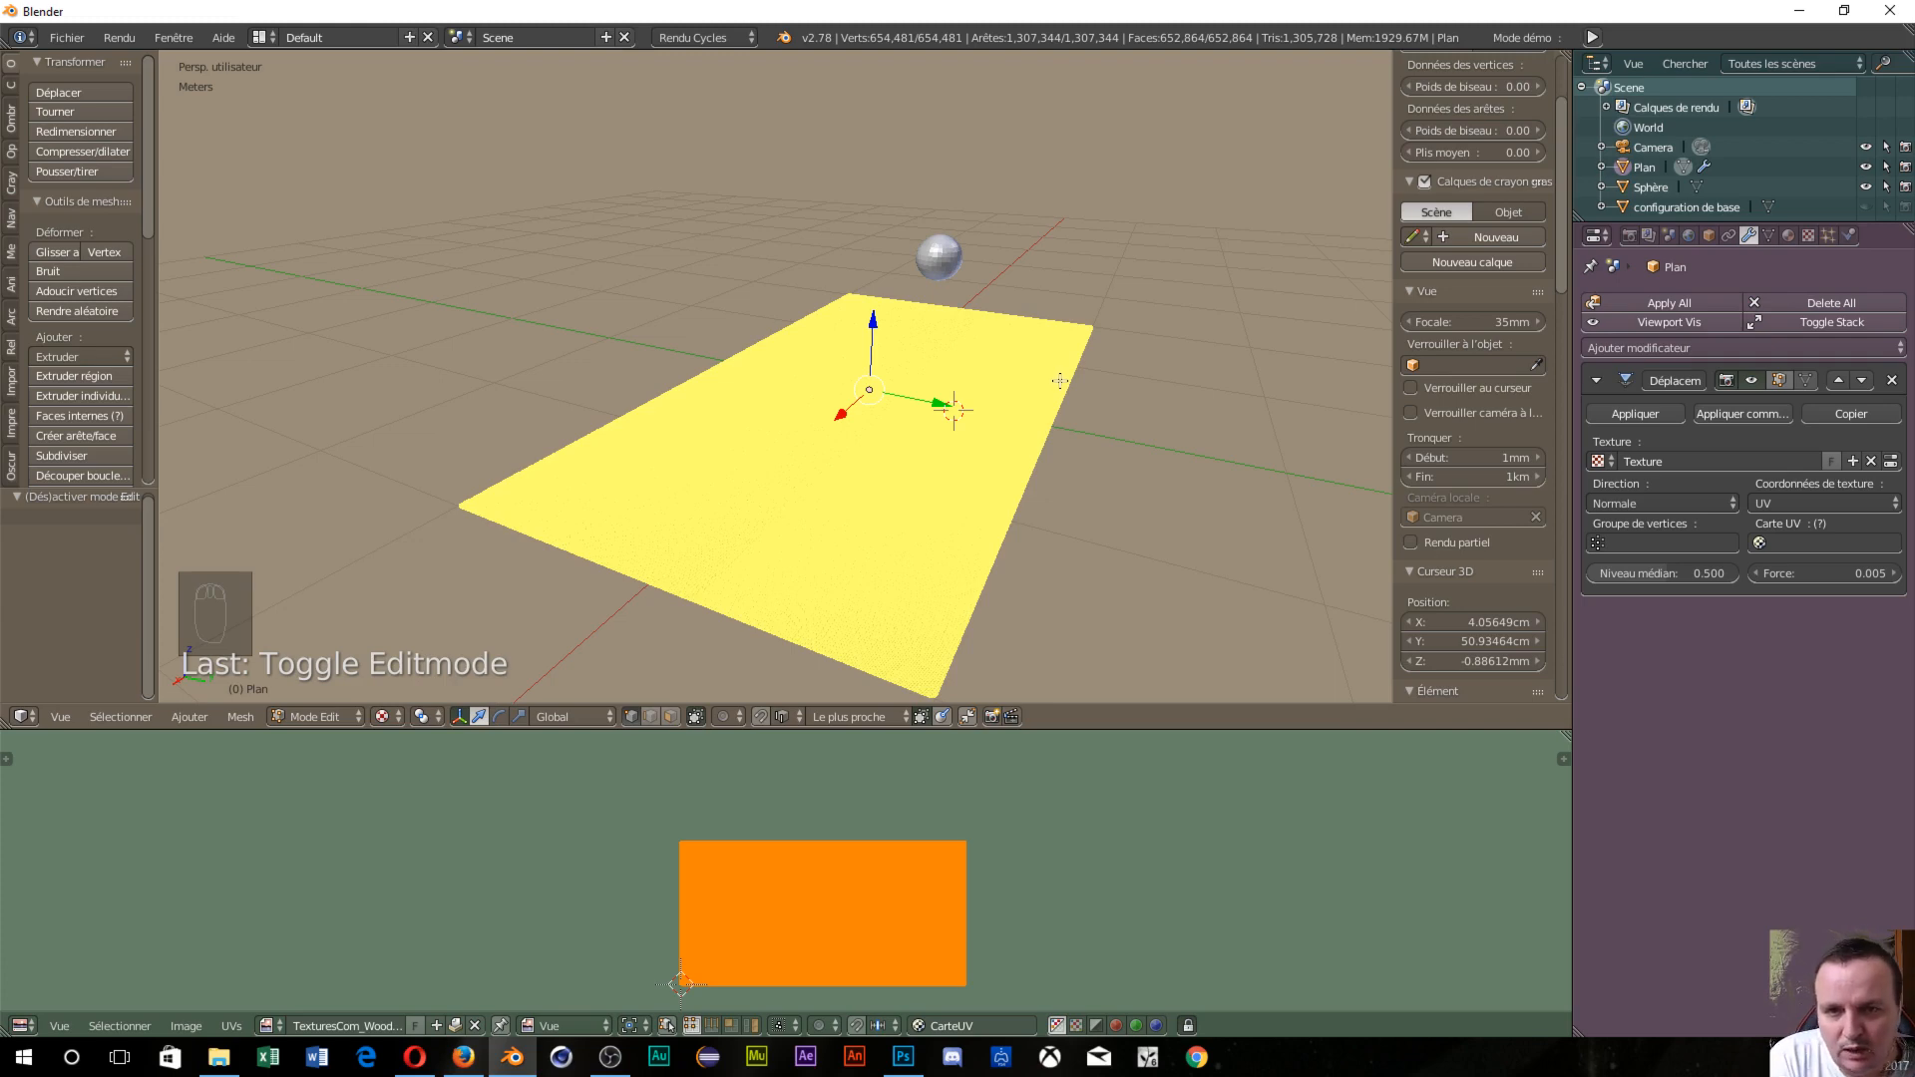
Scale the plane's UVs by about 2.538 from a top-down view.
mouse_move(888, 587)
middle_mouse_down()
mouse_move(864, 592)
mouse_move(911, 419)
mouse_move(891, 619)
middle_mouse_up()
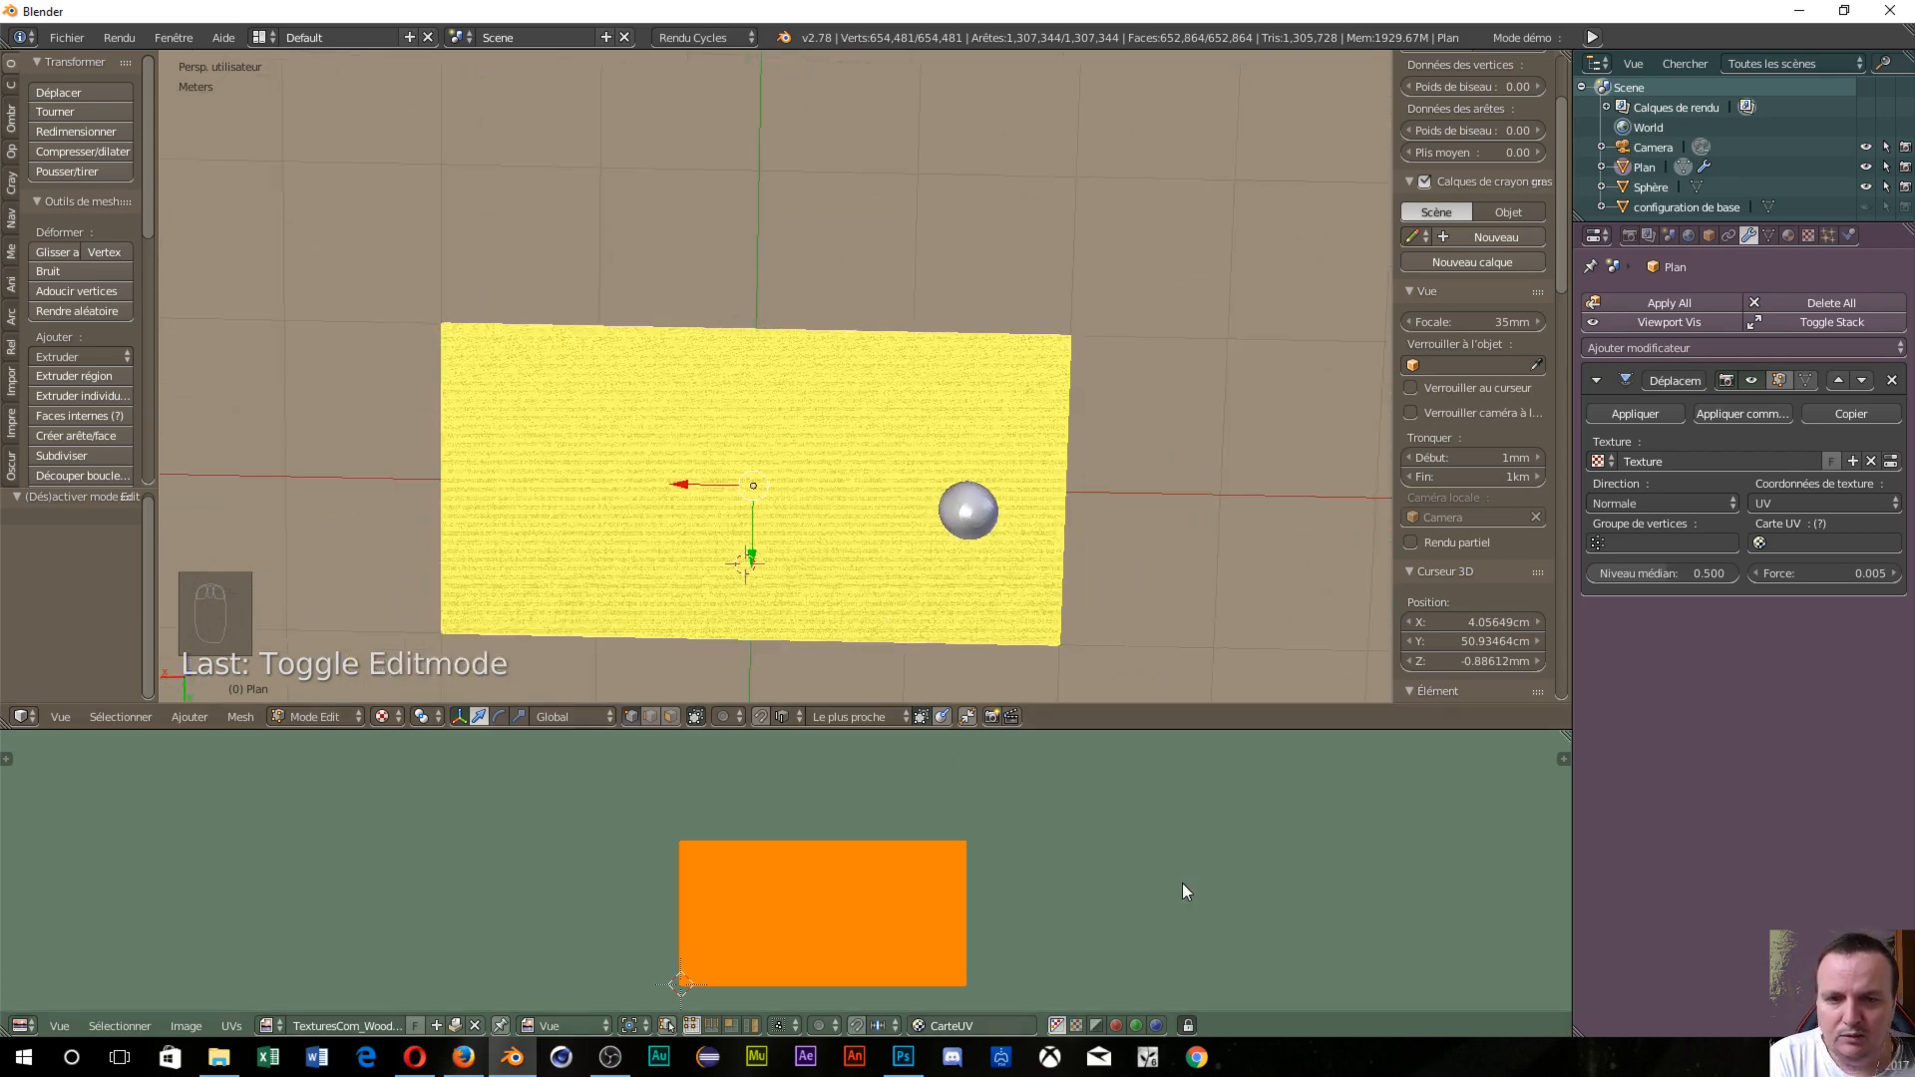
scroll(1182, 883, "down", 2)
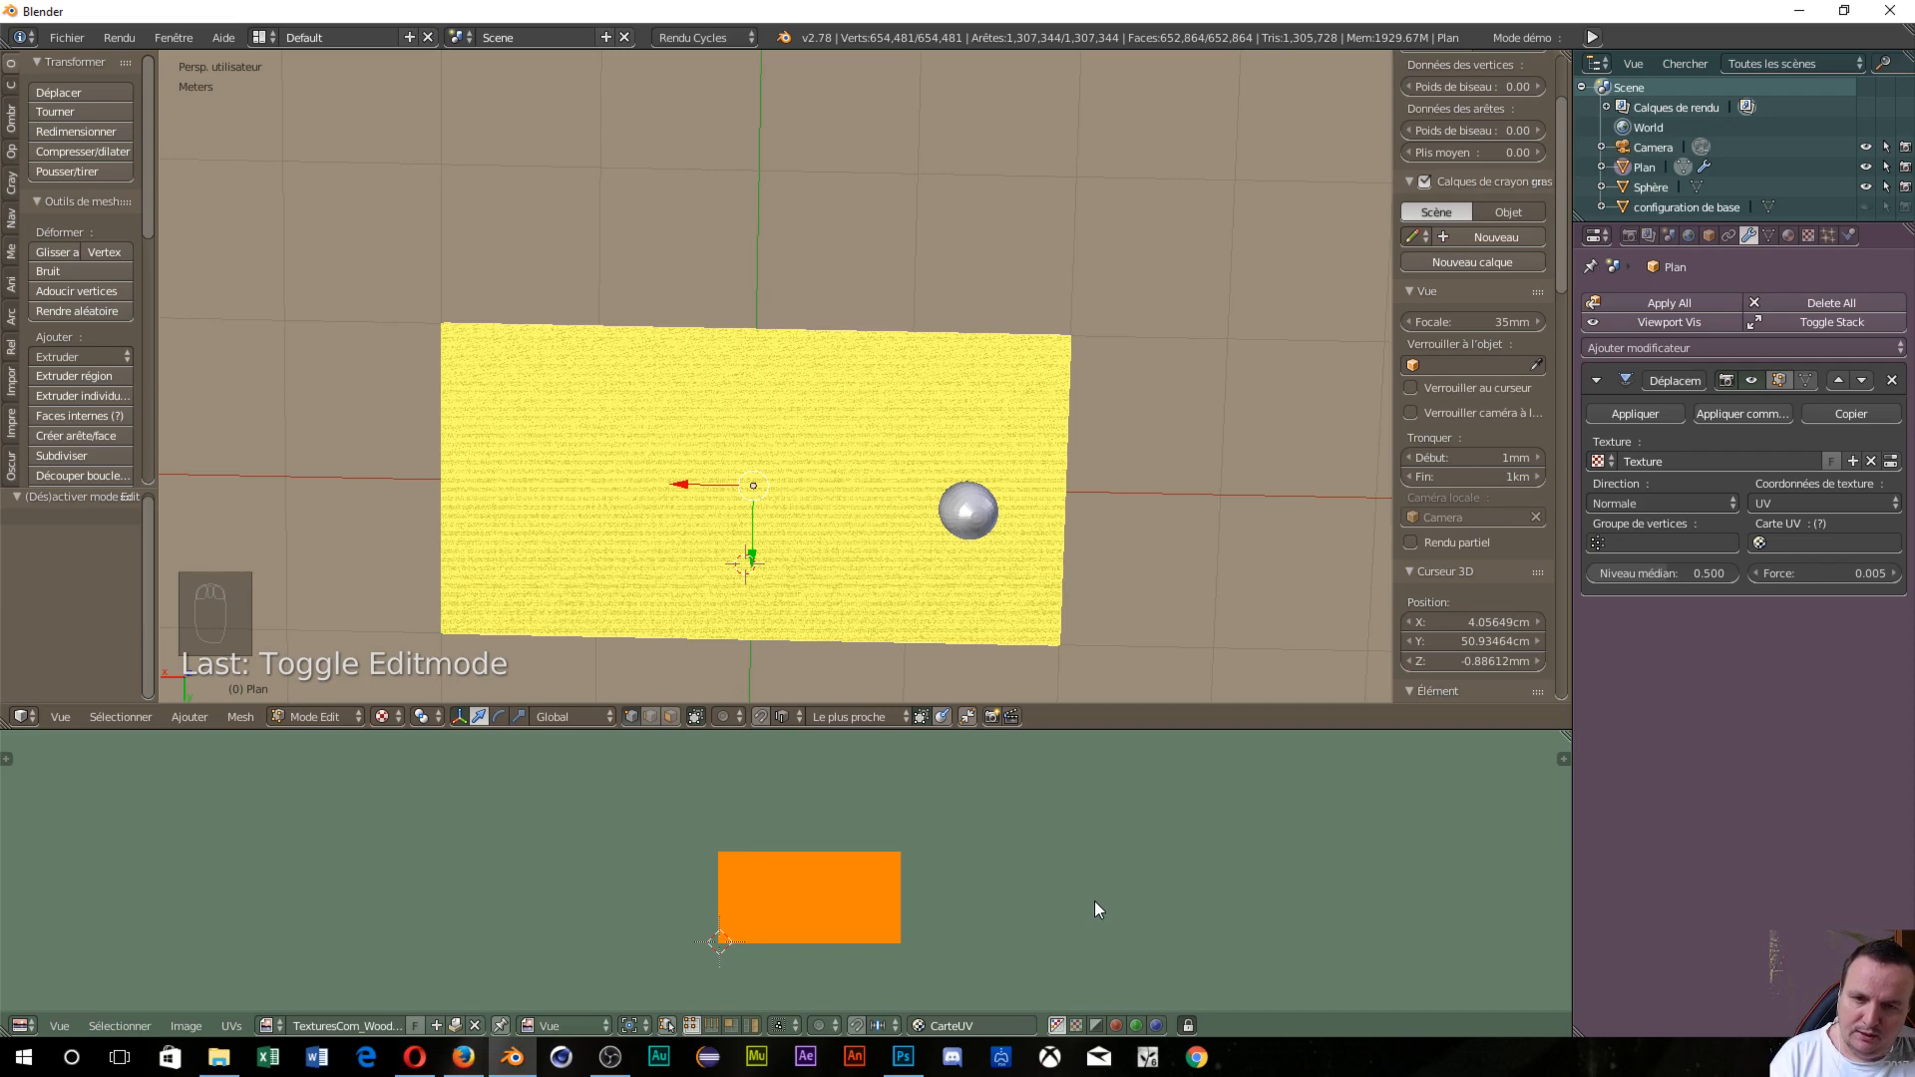
key("s")
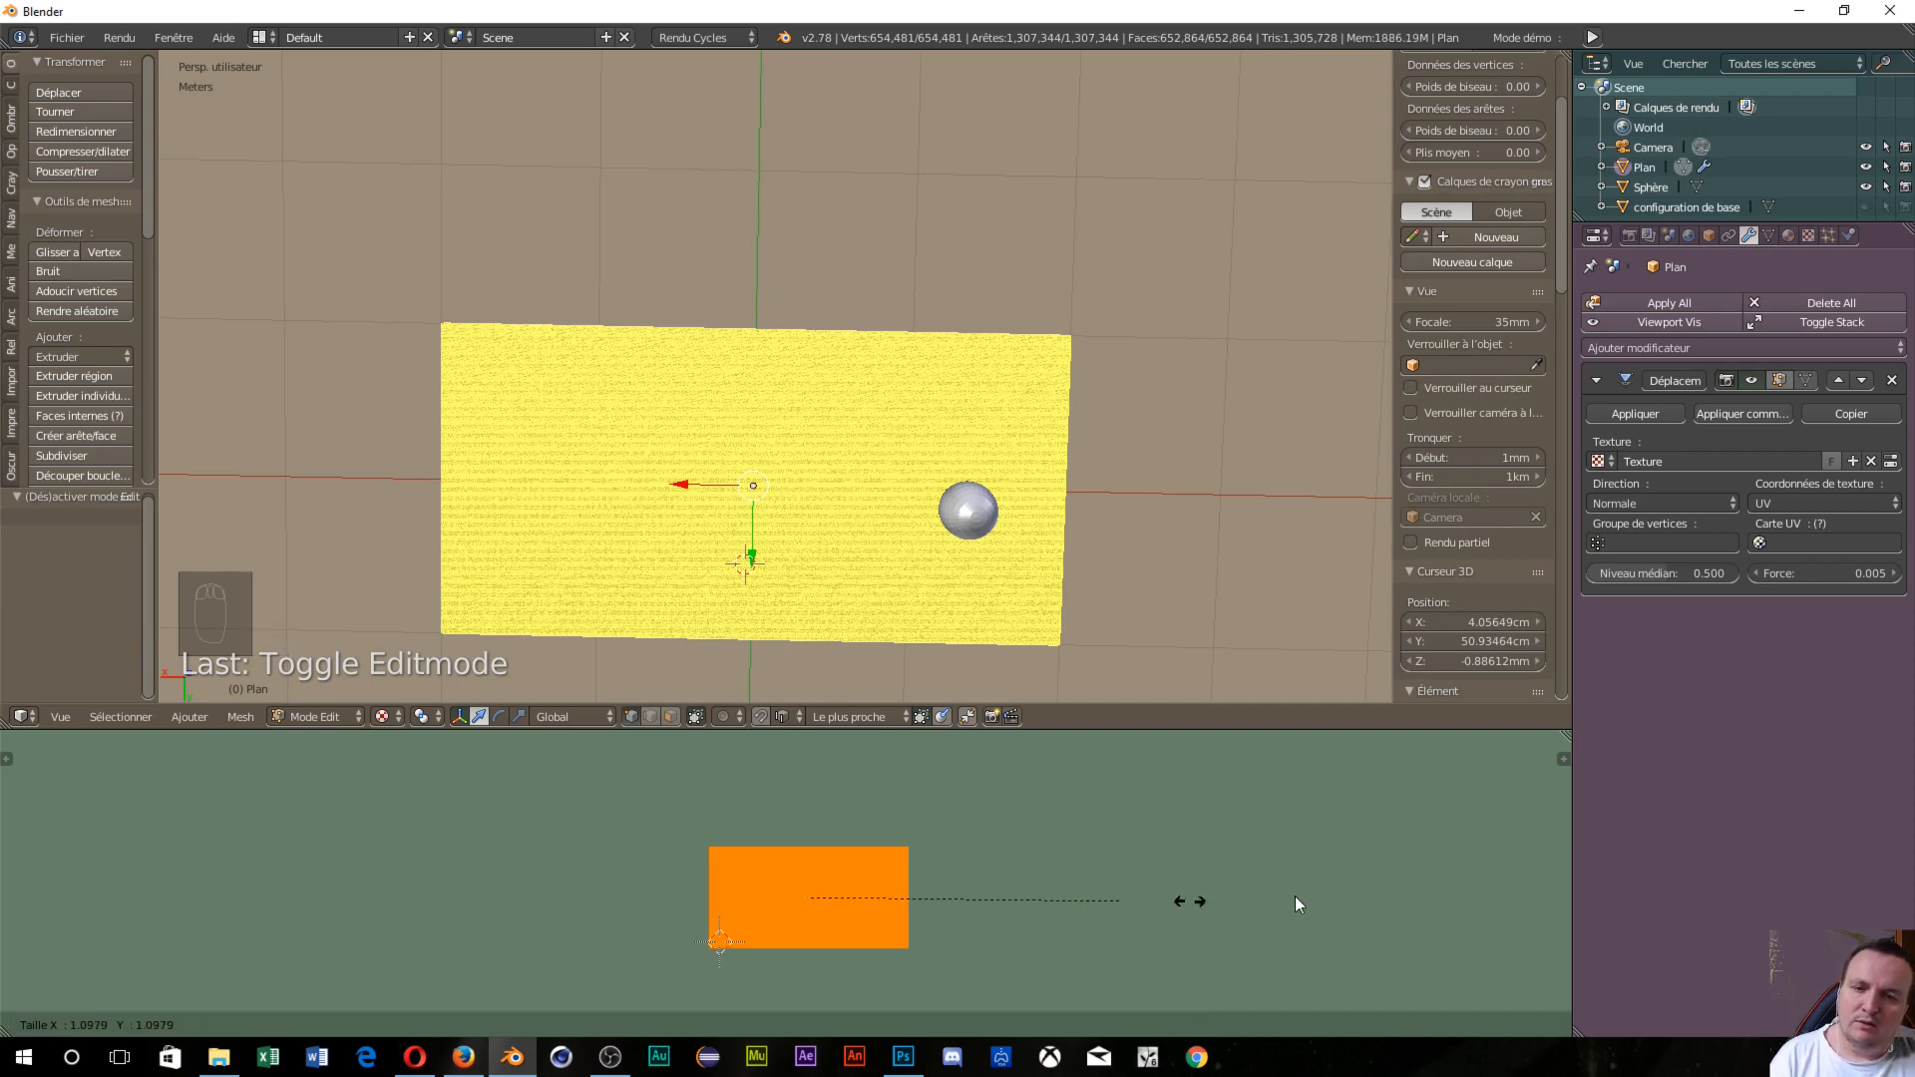
left_click(1517, 900)
middle_click_drag(1113, 493, 738, 469)
middle_click_drag(889, 406, 1037, 422)
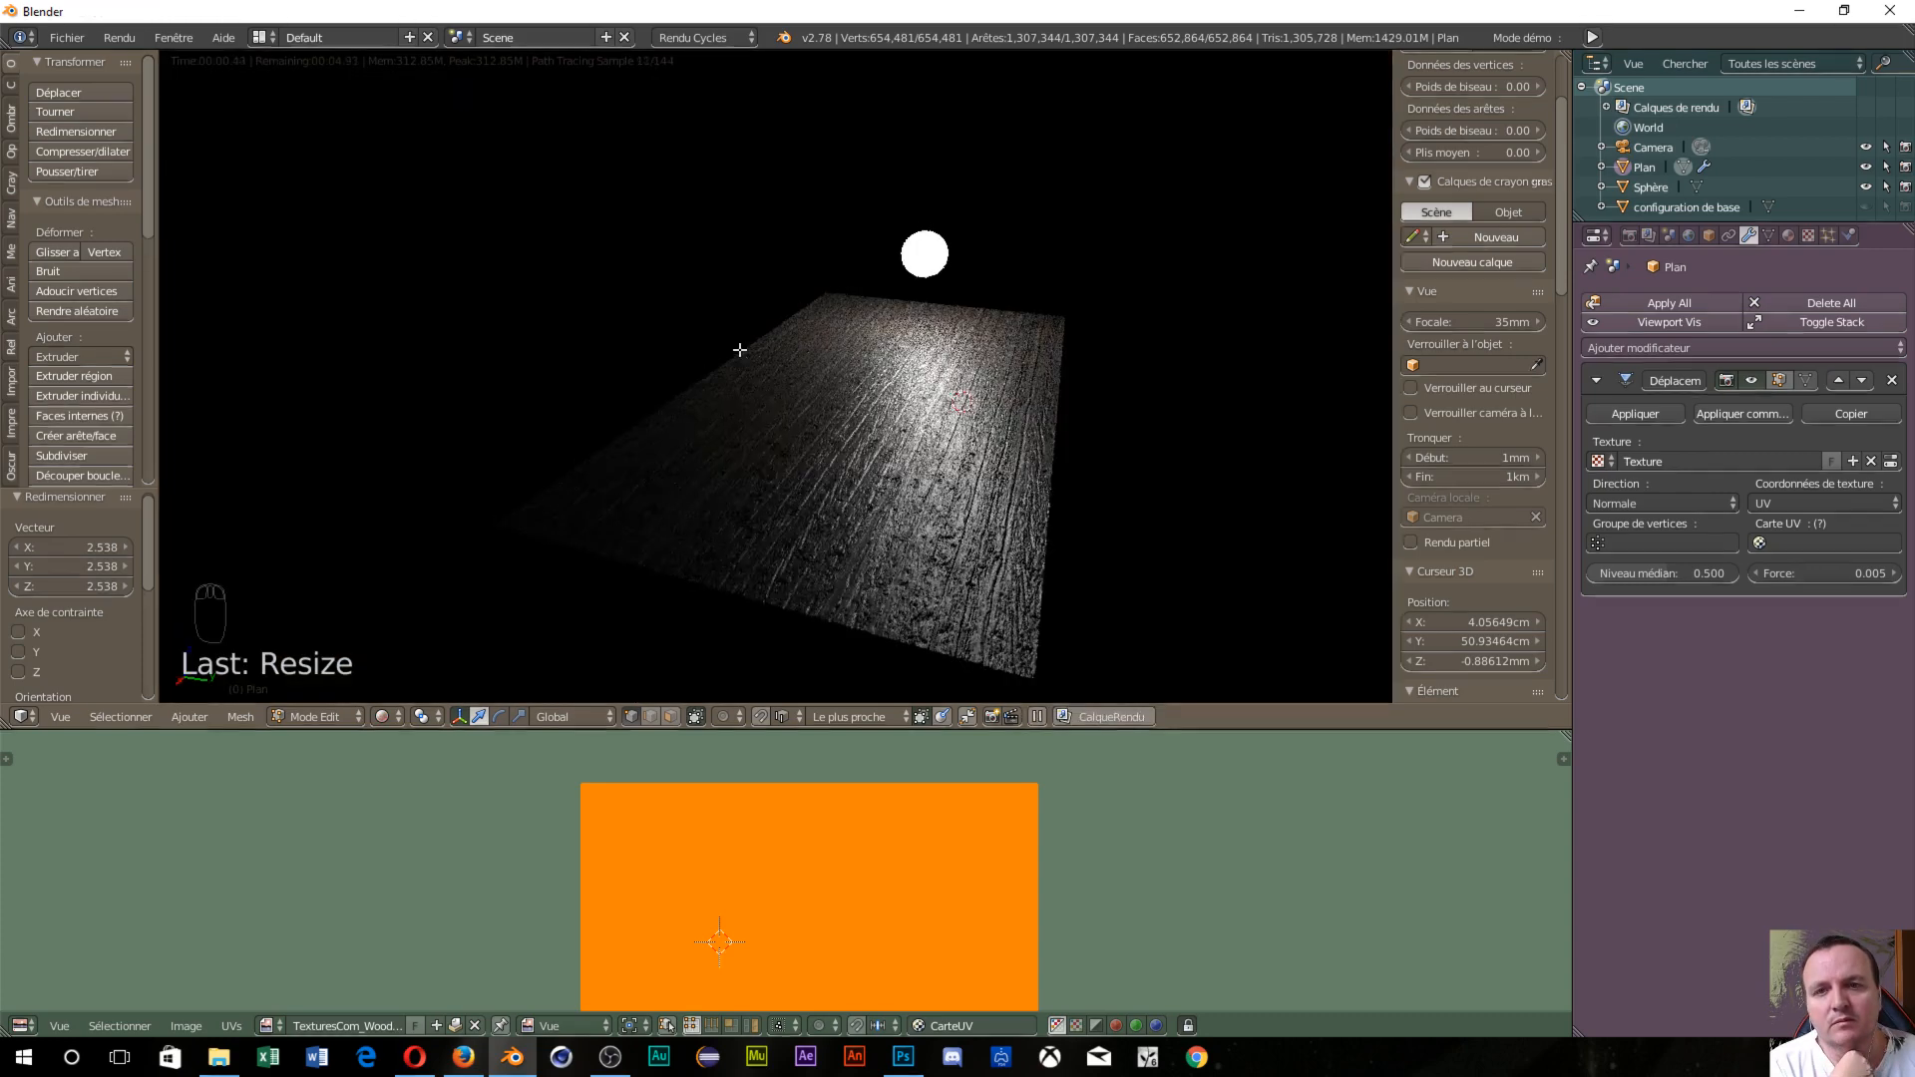
Zoom in and orbit the rendered view low along the plank grain.
scroll(898, 498, "up", 3)
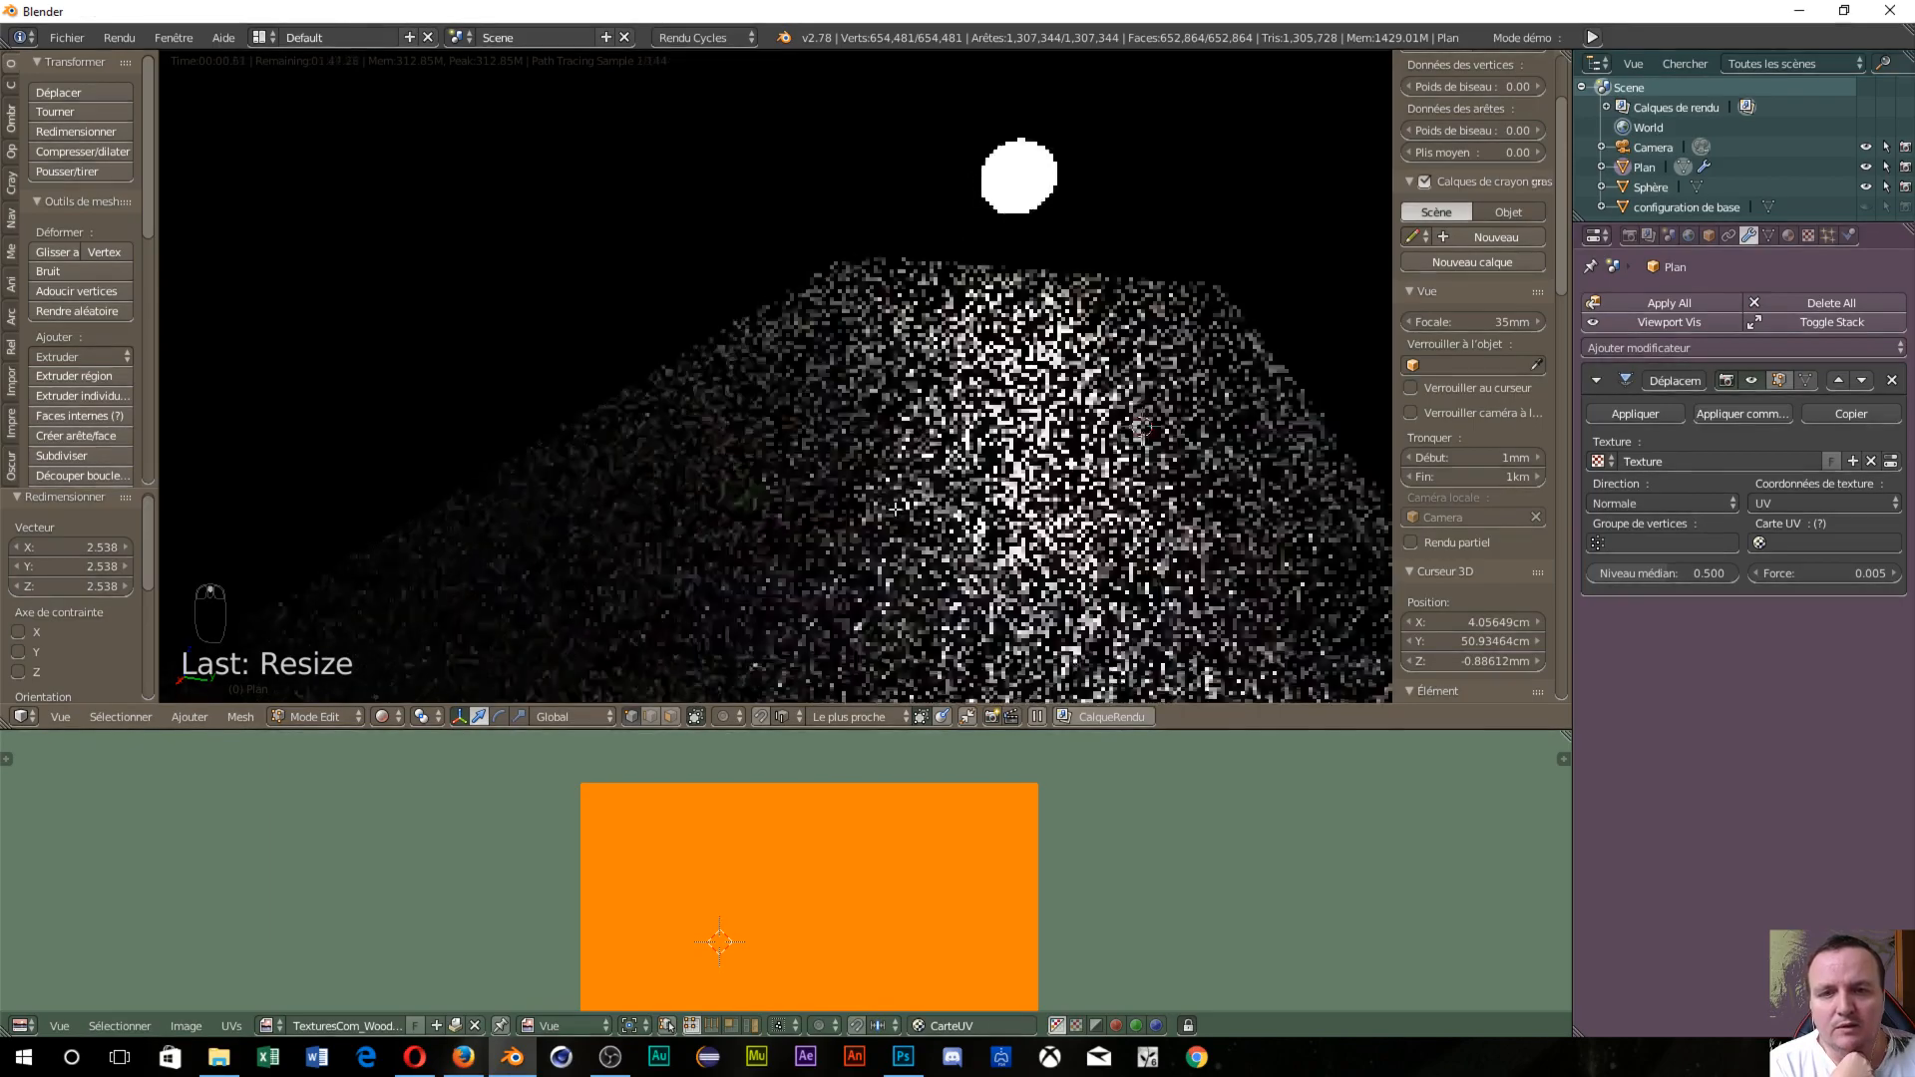
scroll(890, 502, "up", 1)
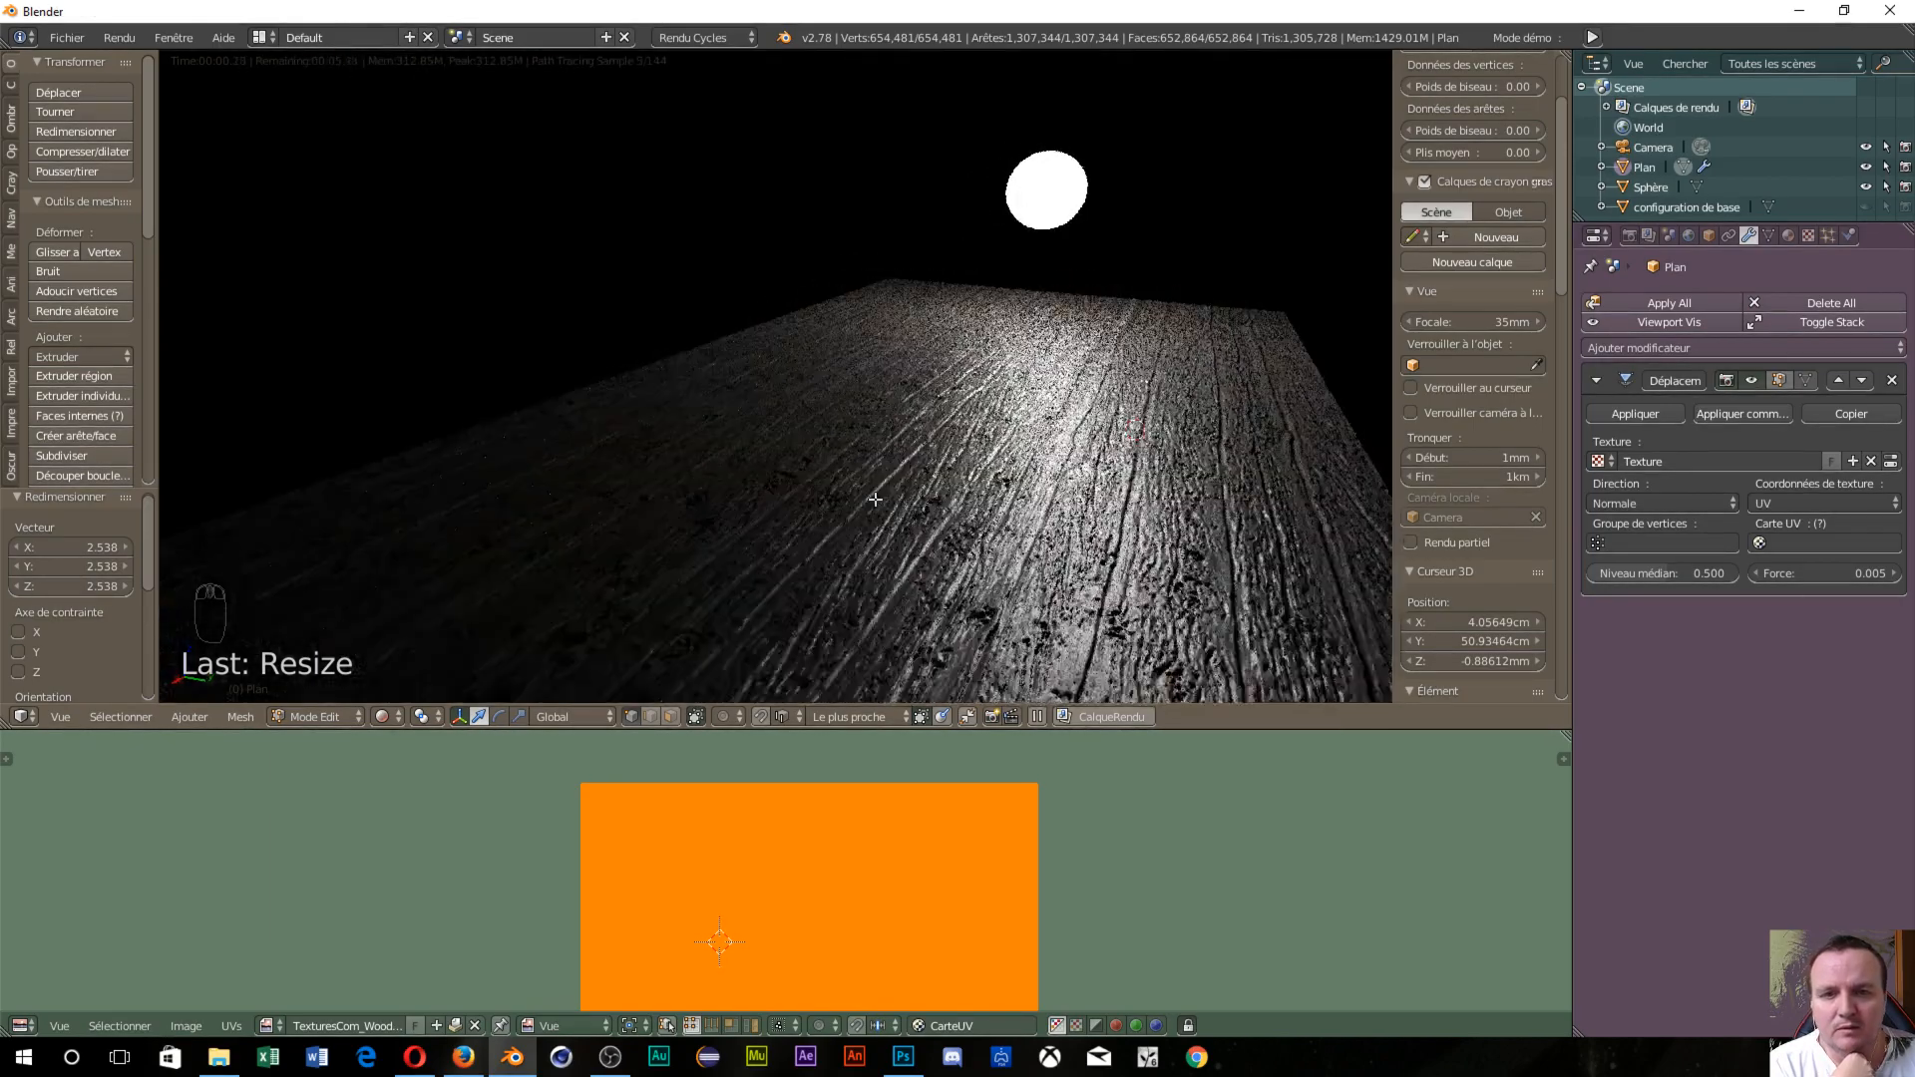
middle_click_drag(1159, 312, 1032, 453)
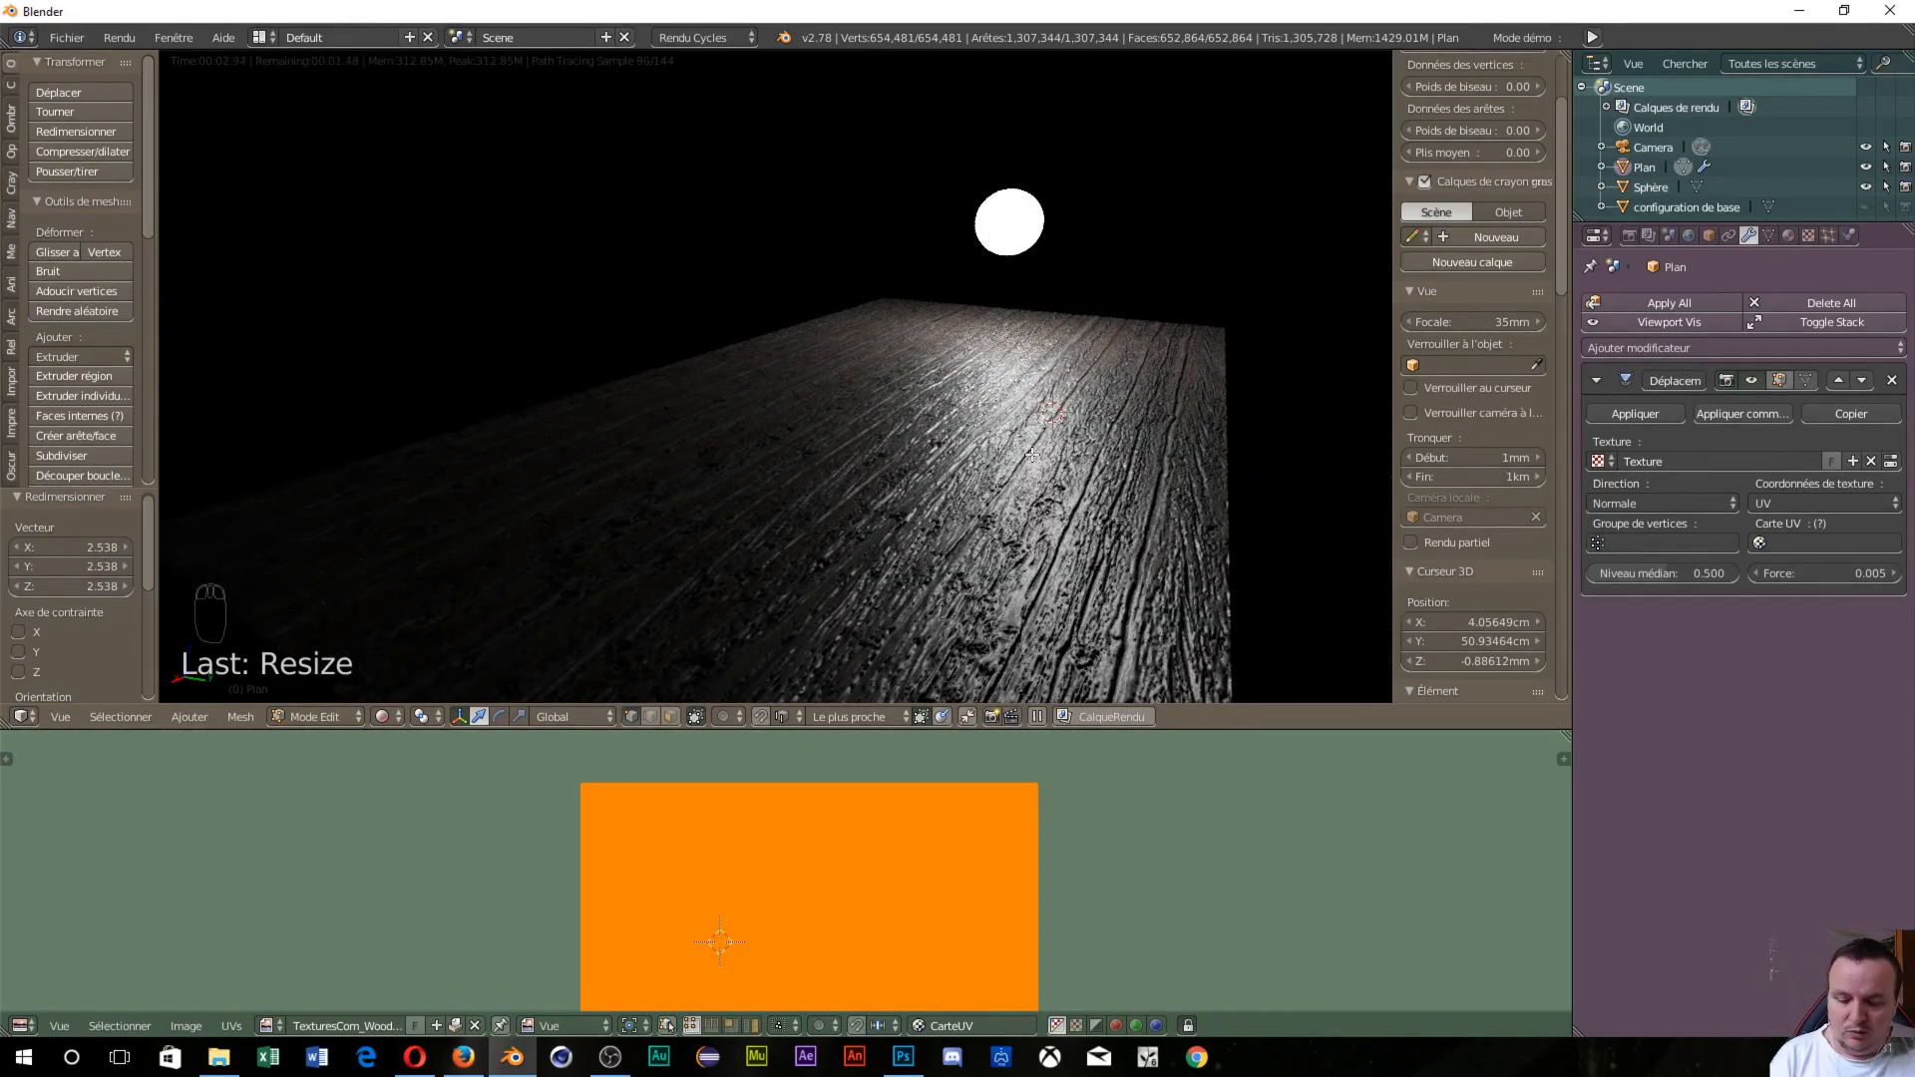
Align the camera to the view and frame the floor at a low angle with the sphere above.
key("ctrl+alt+KP_0")
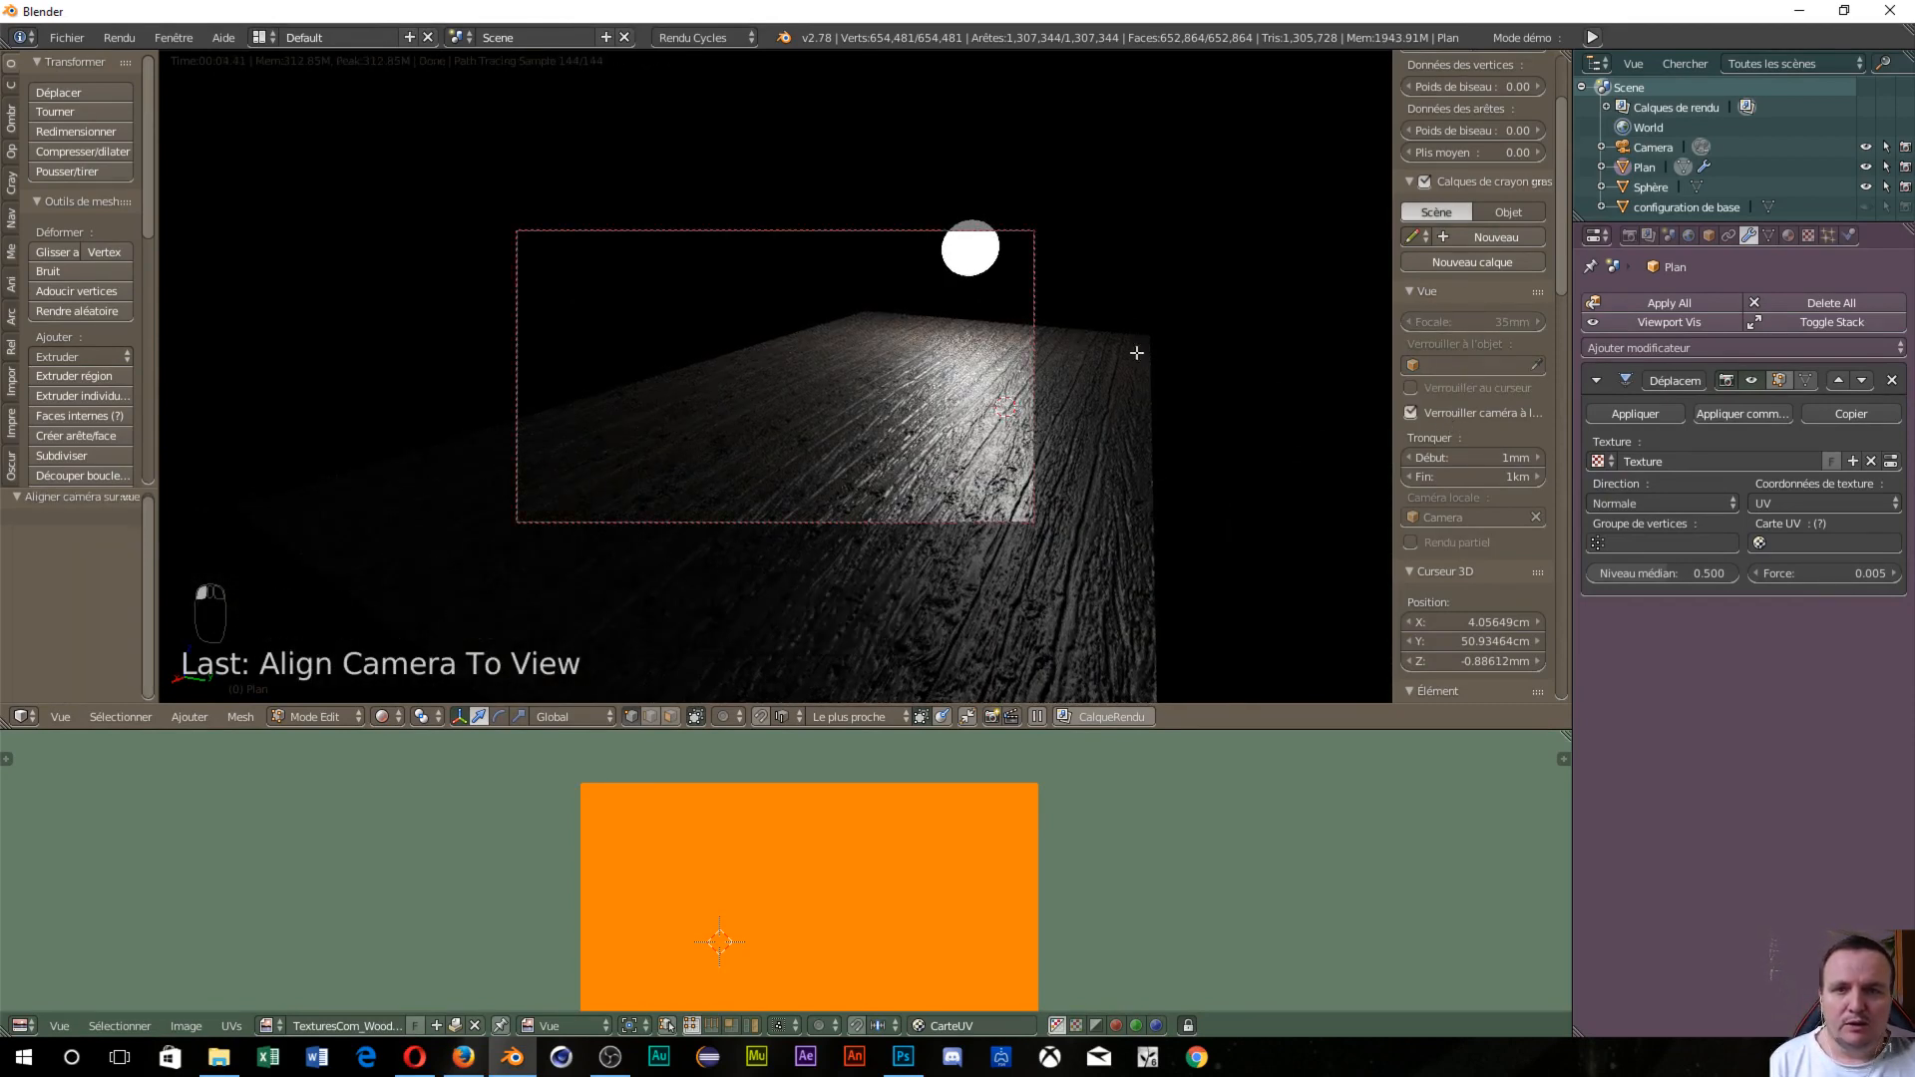
middle_click_drag(1033, 367, 977, 293)
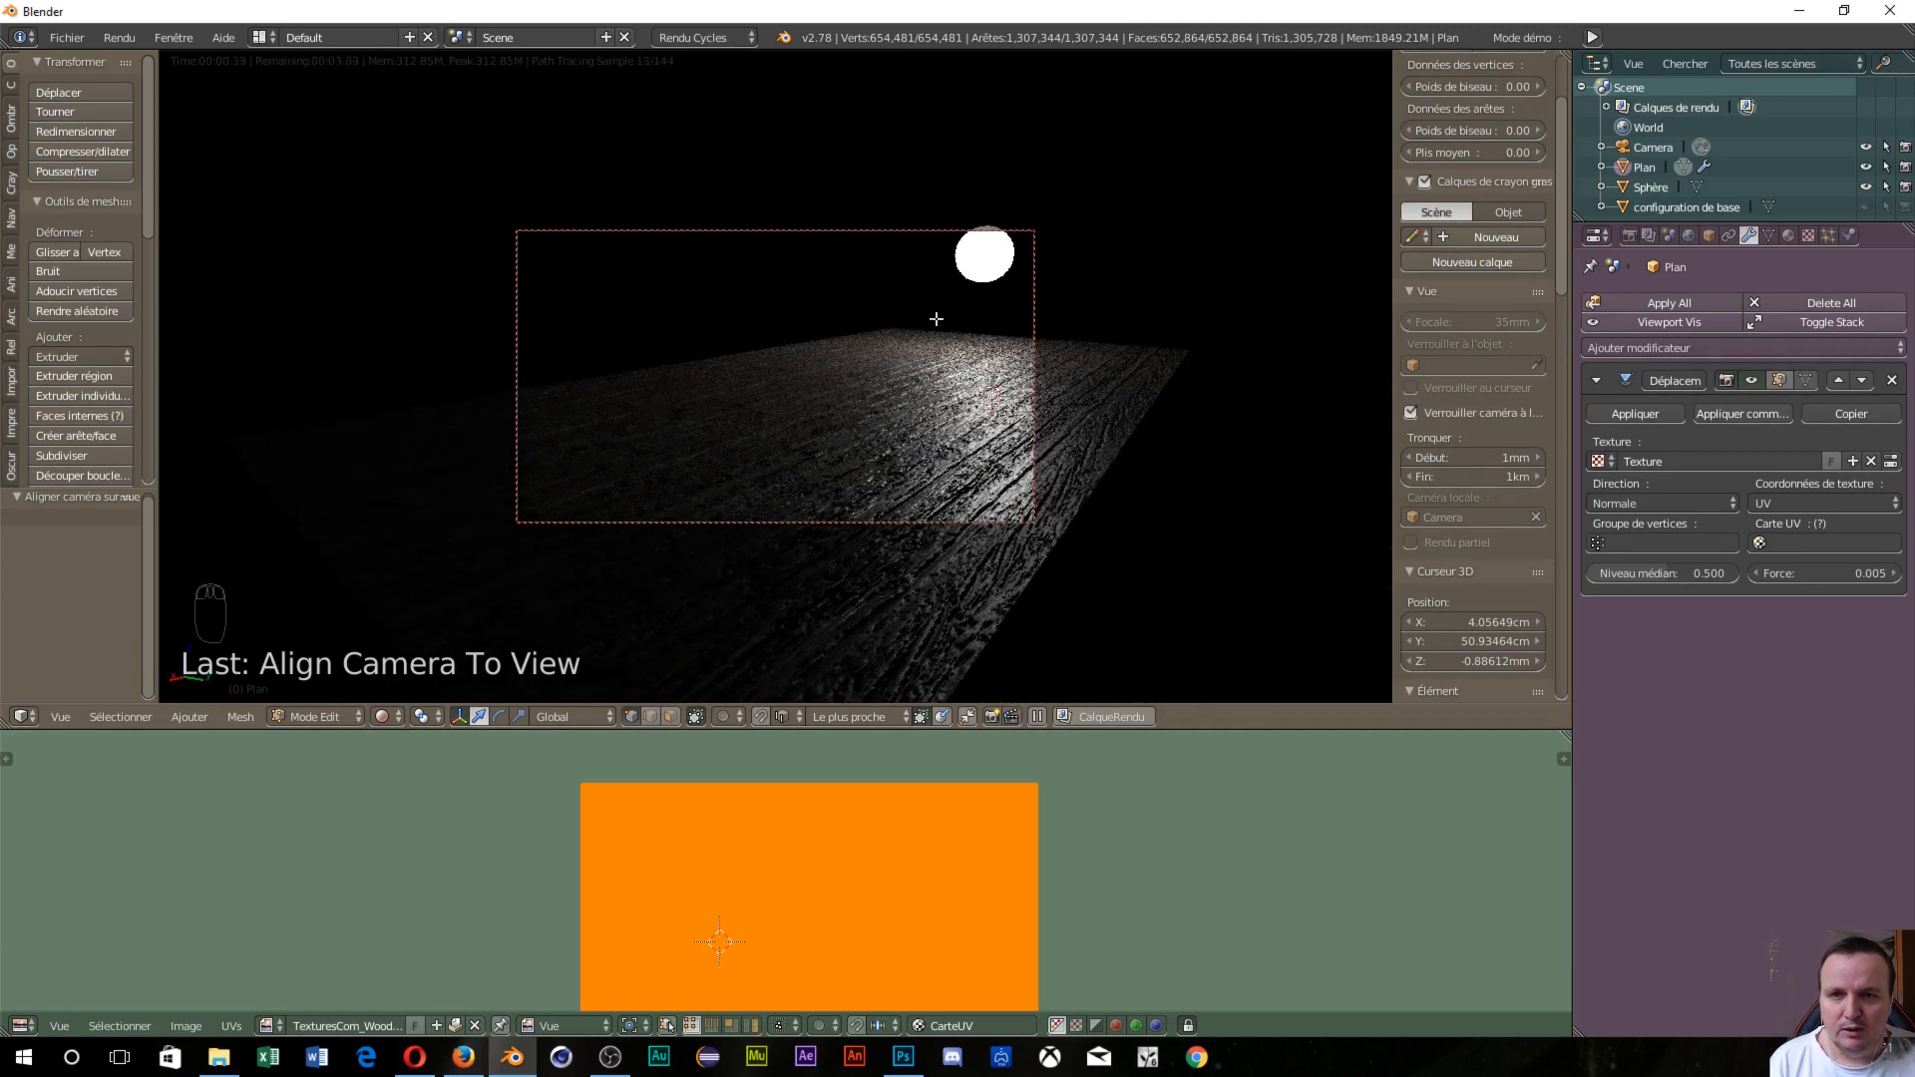
scroll(939, 393, "up", 1)
middle_click_drag(940, 393, 916, 336)
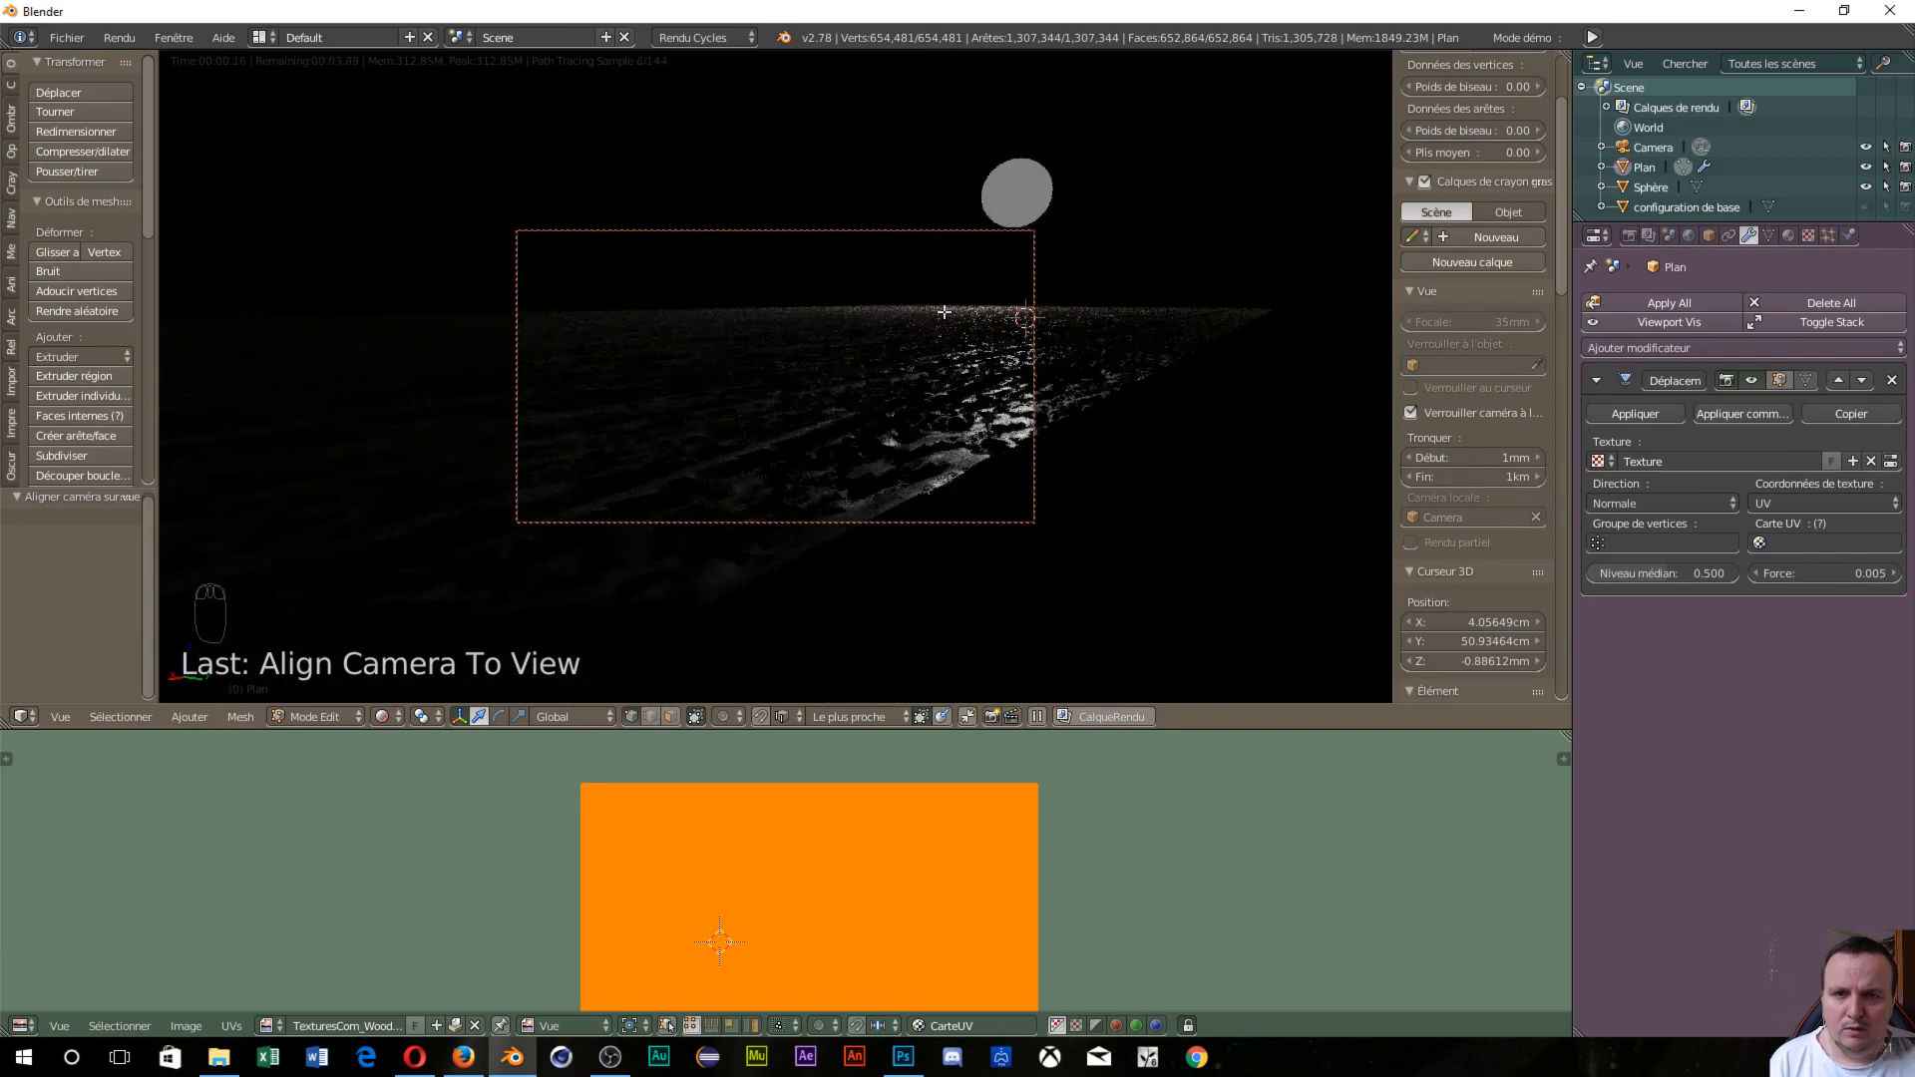
middle_click_drag(943, 312, 1231, 463)
middle_click_drag(1085, 495, 1079, 441)
middle_click_drag(836, 264, 866, 242)
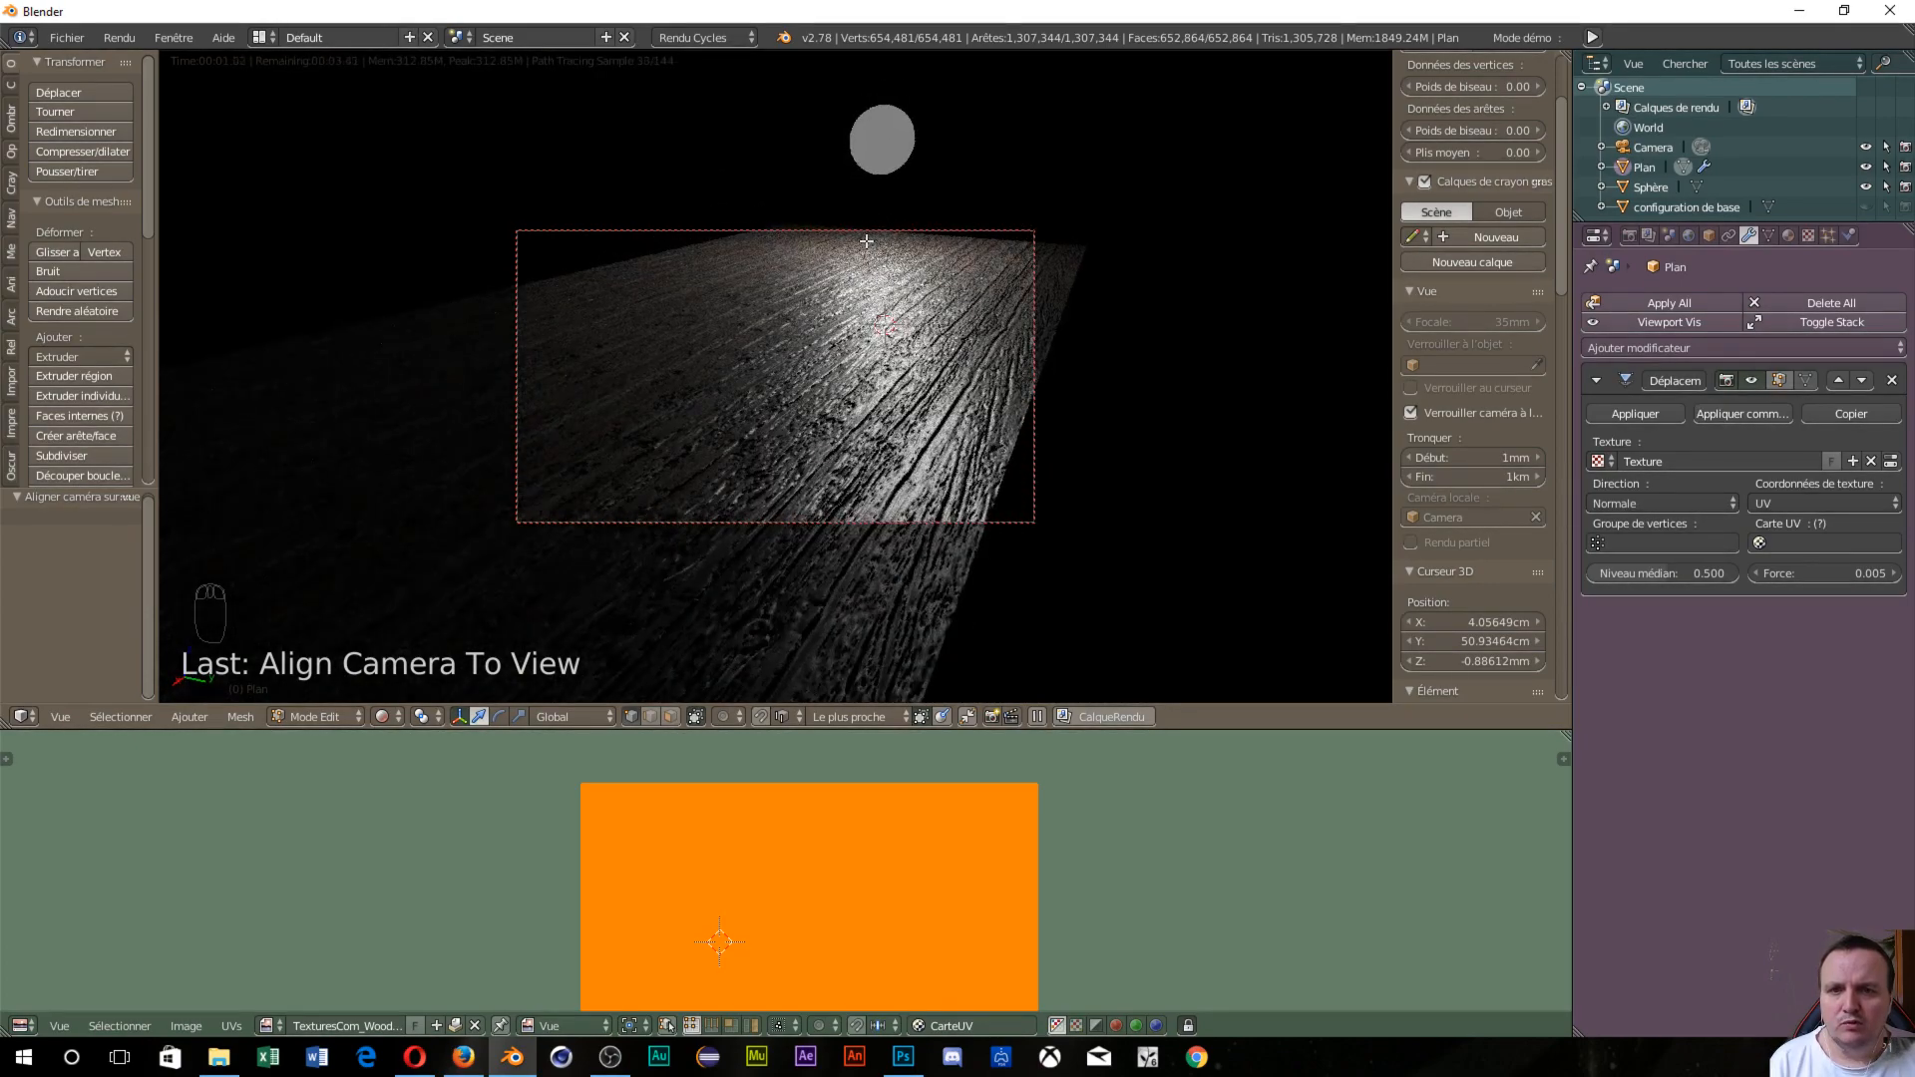
middle_click_drag(867, 242, 865, 236)
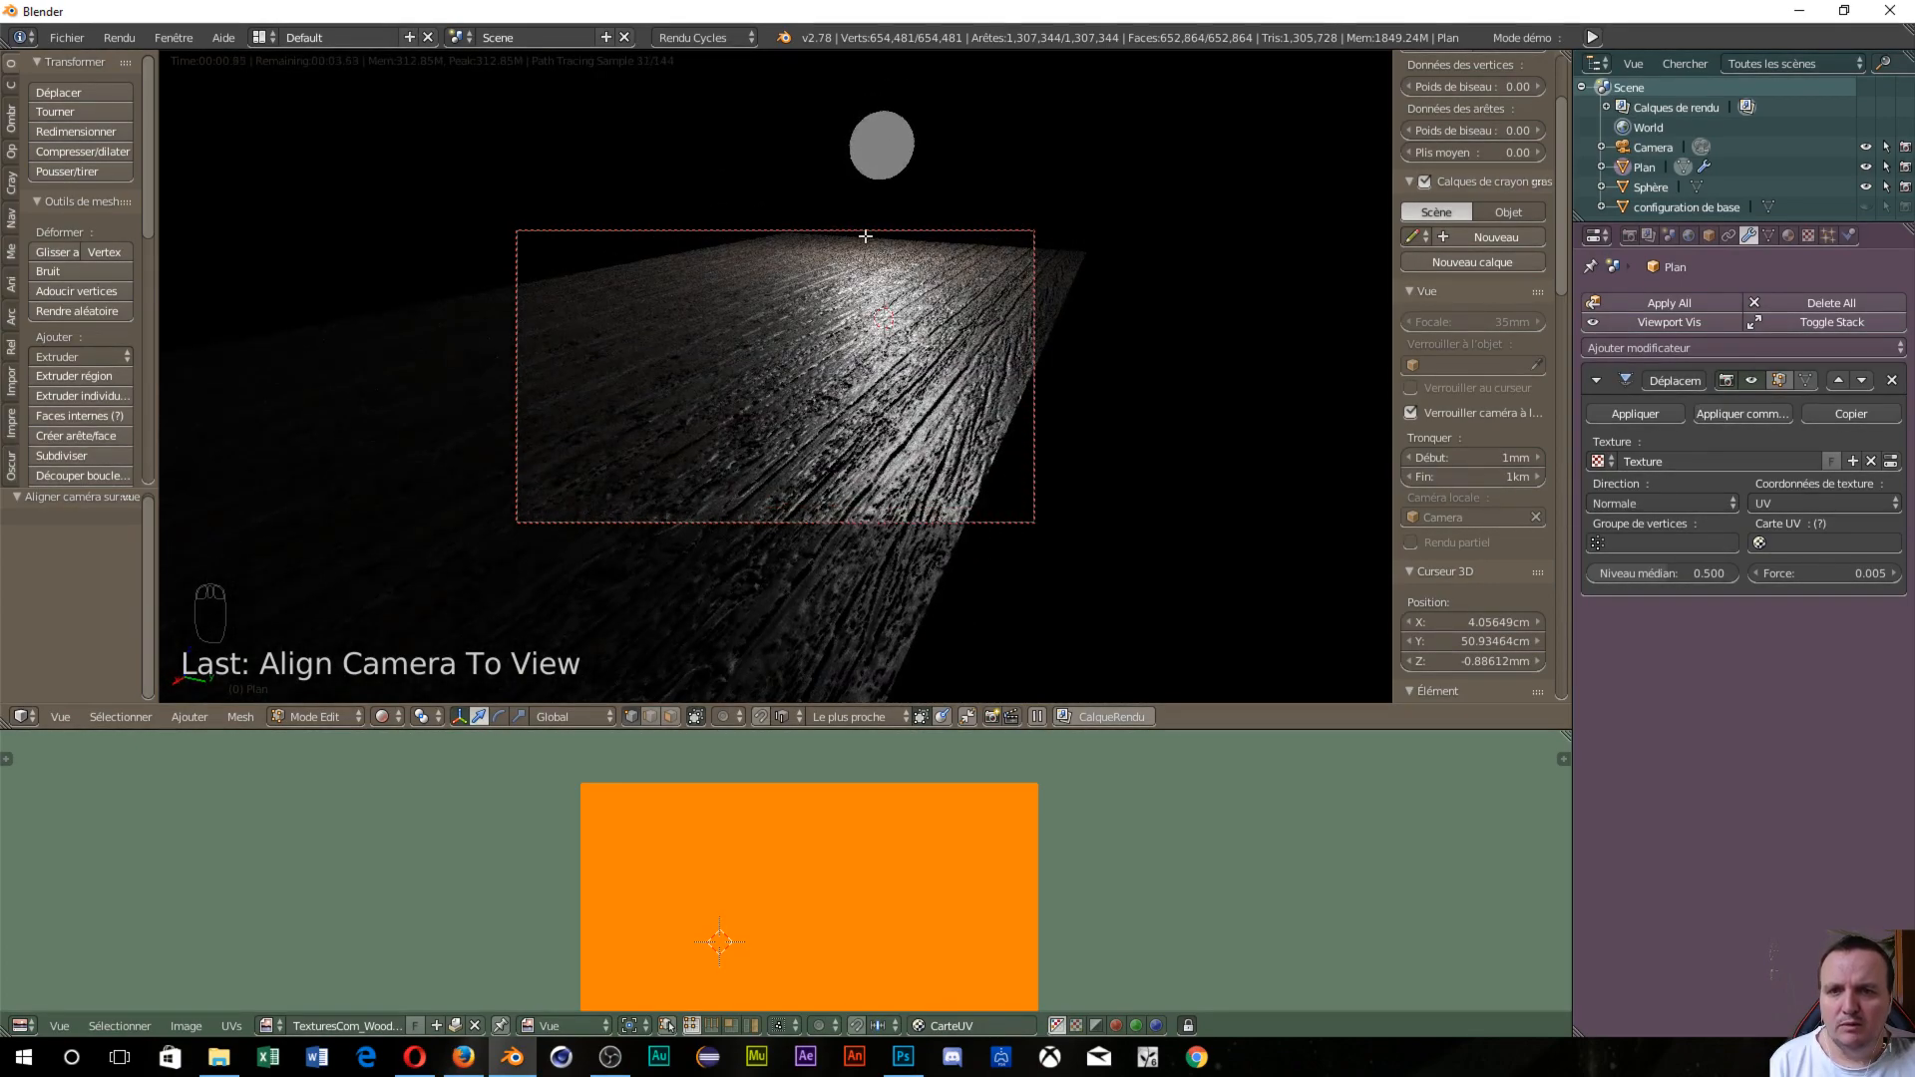
middle_click_drag(1227, 410, 1265, 444)
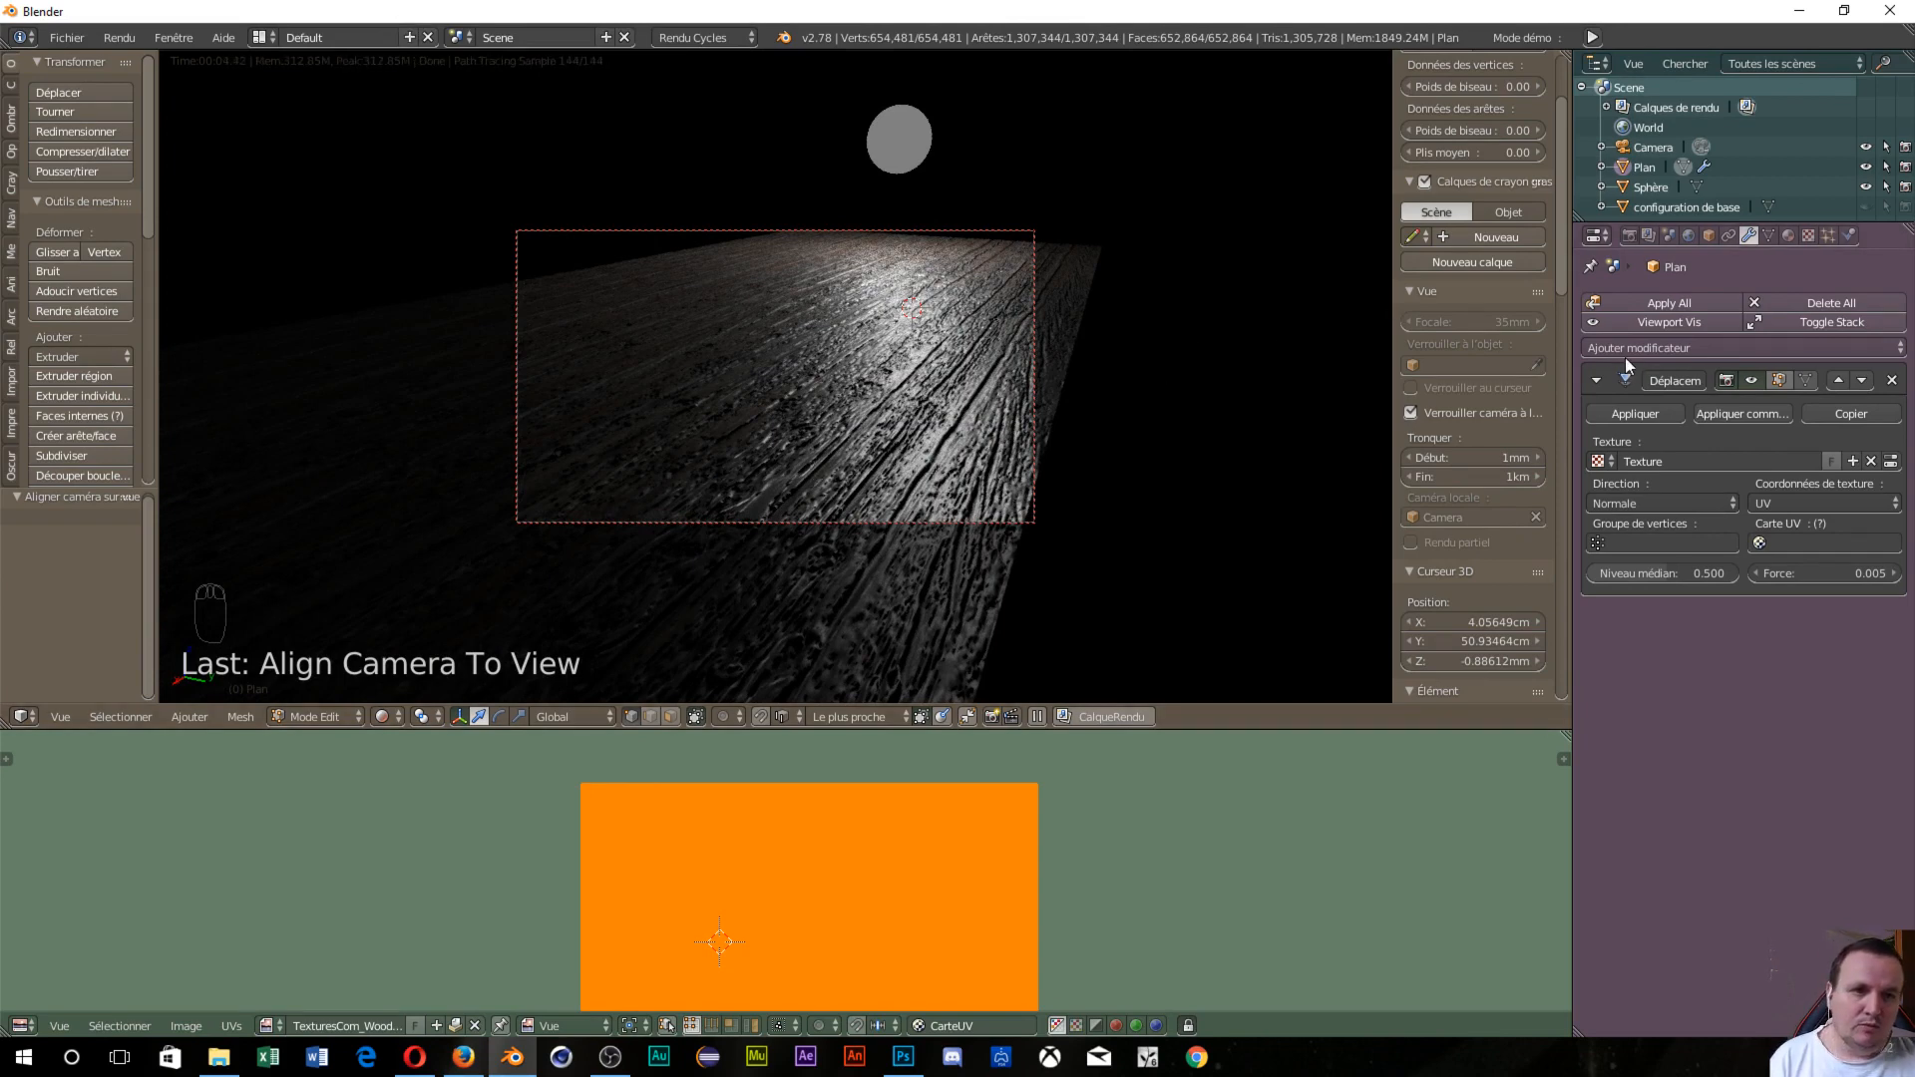
Set the render resolution to 1280 × 720 px.
left_click(1628, 236)
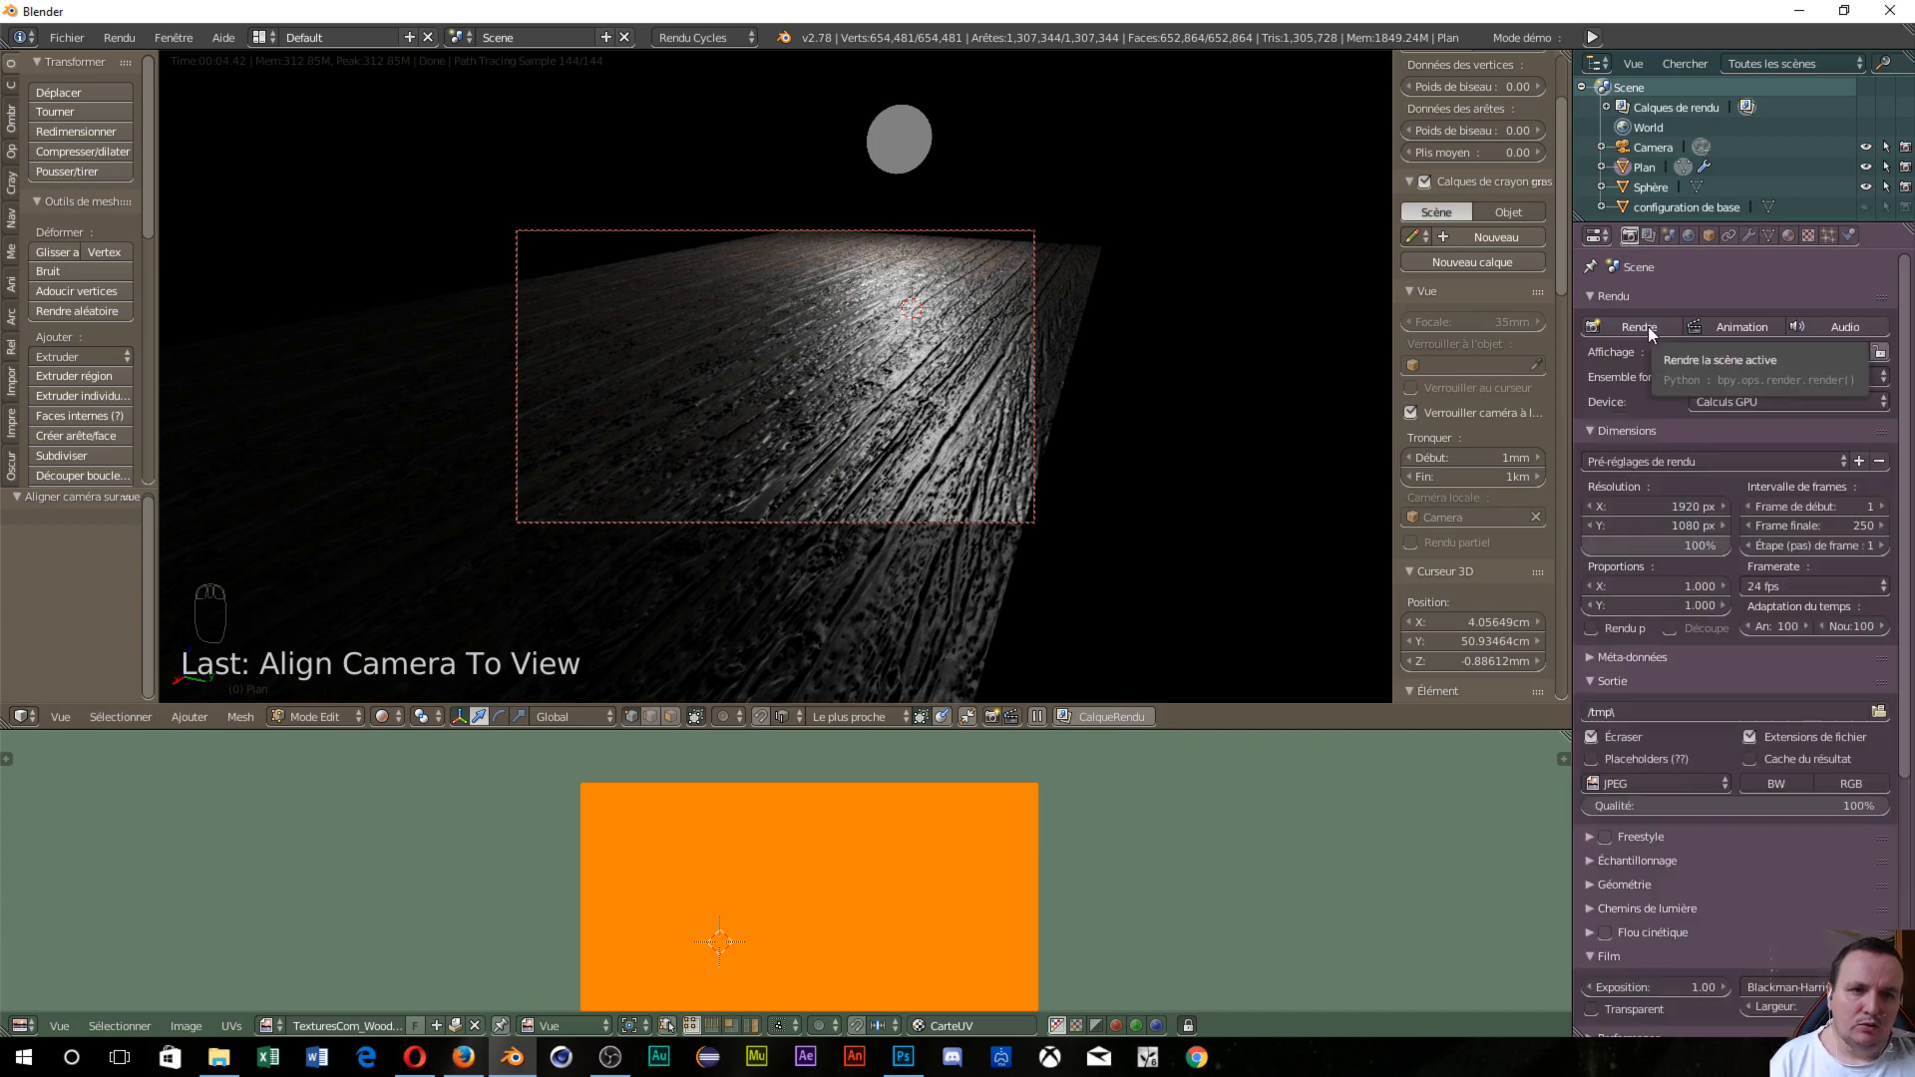
left_click(1614, 507)
type("12080")
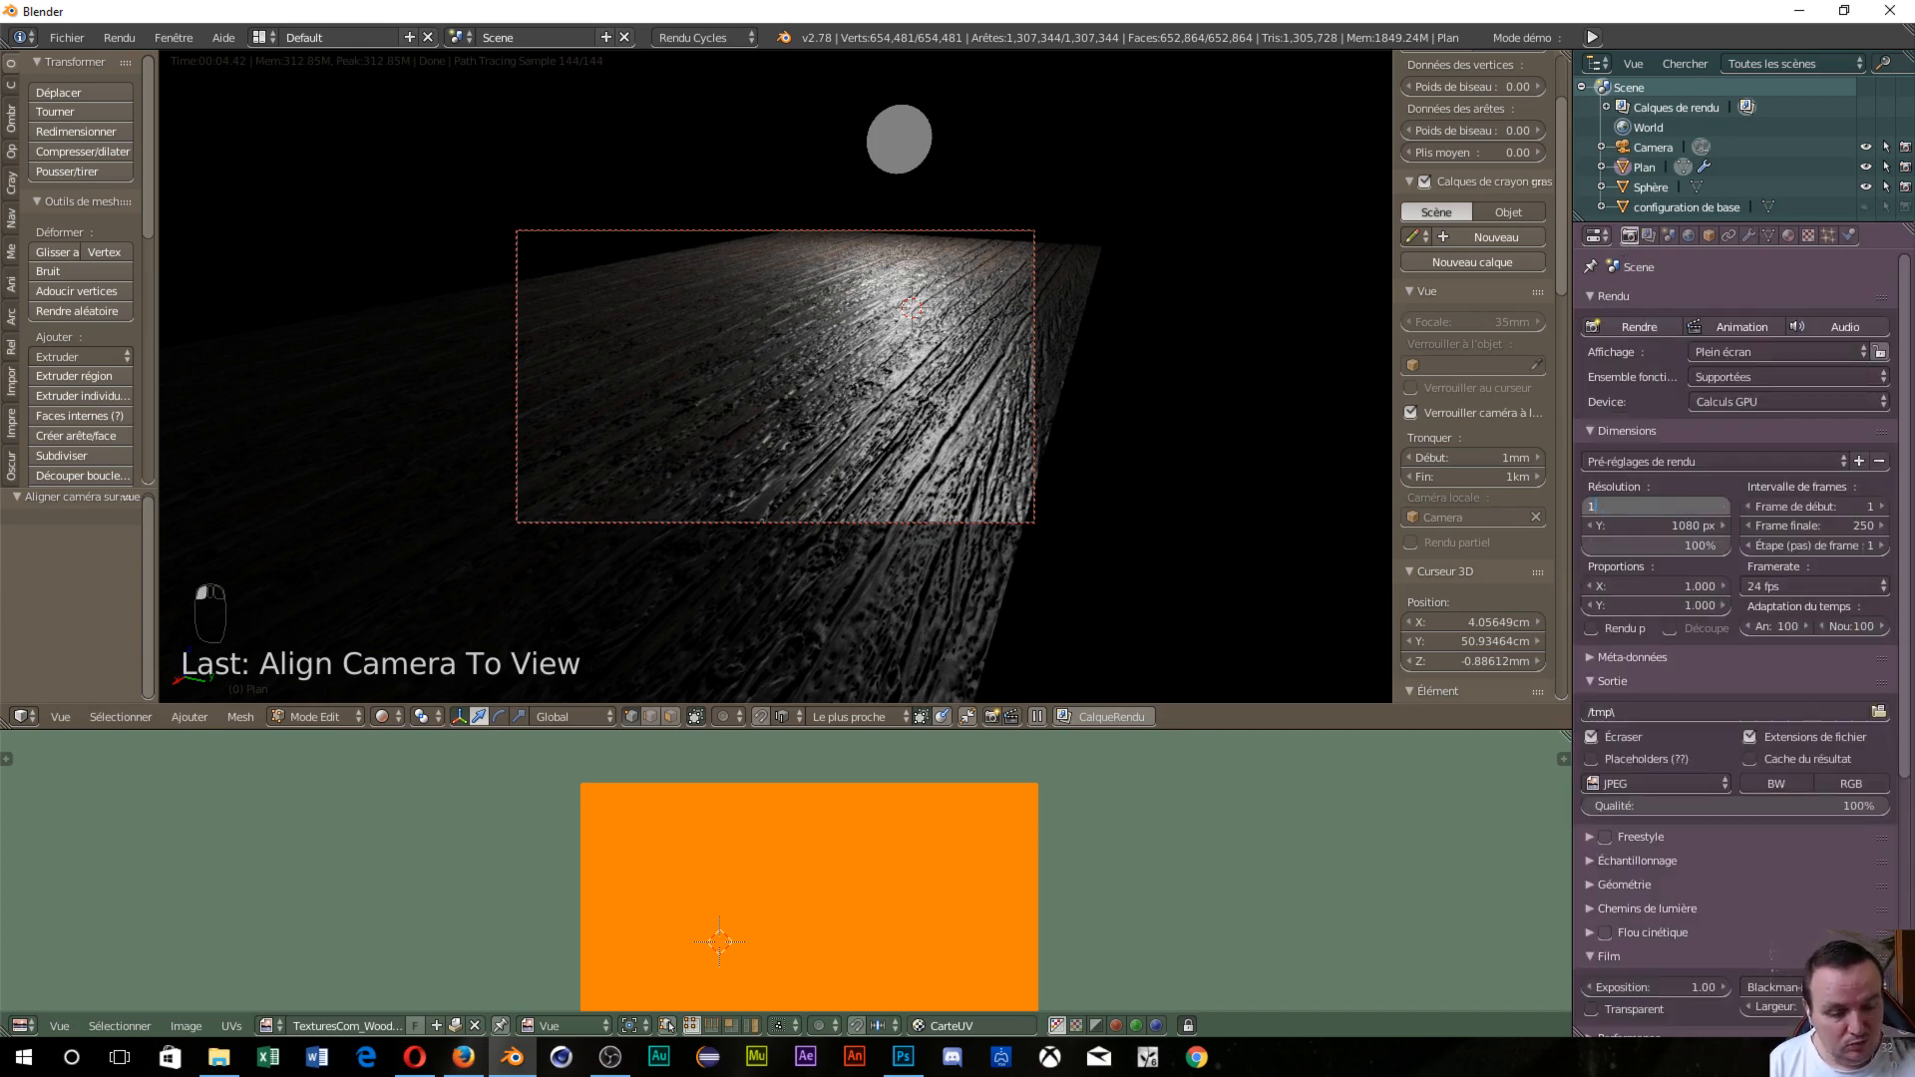
key("BackSpace")
key("BackSpace")
key("BackSpace")
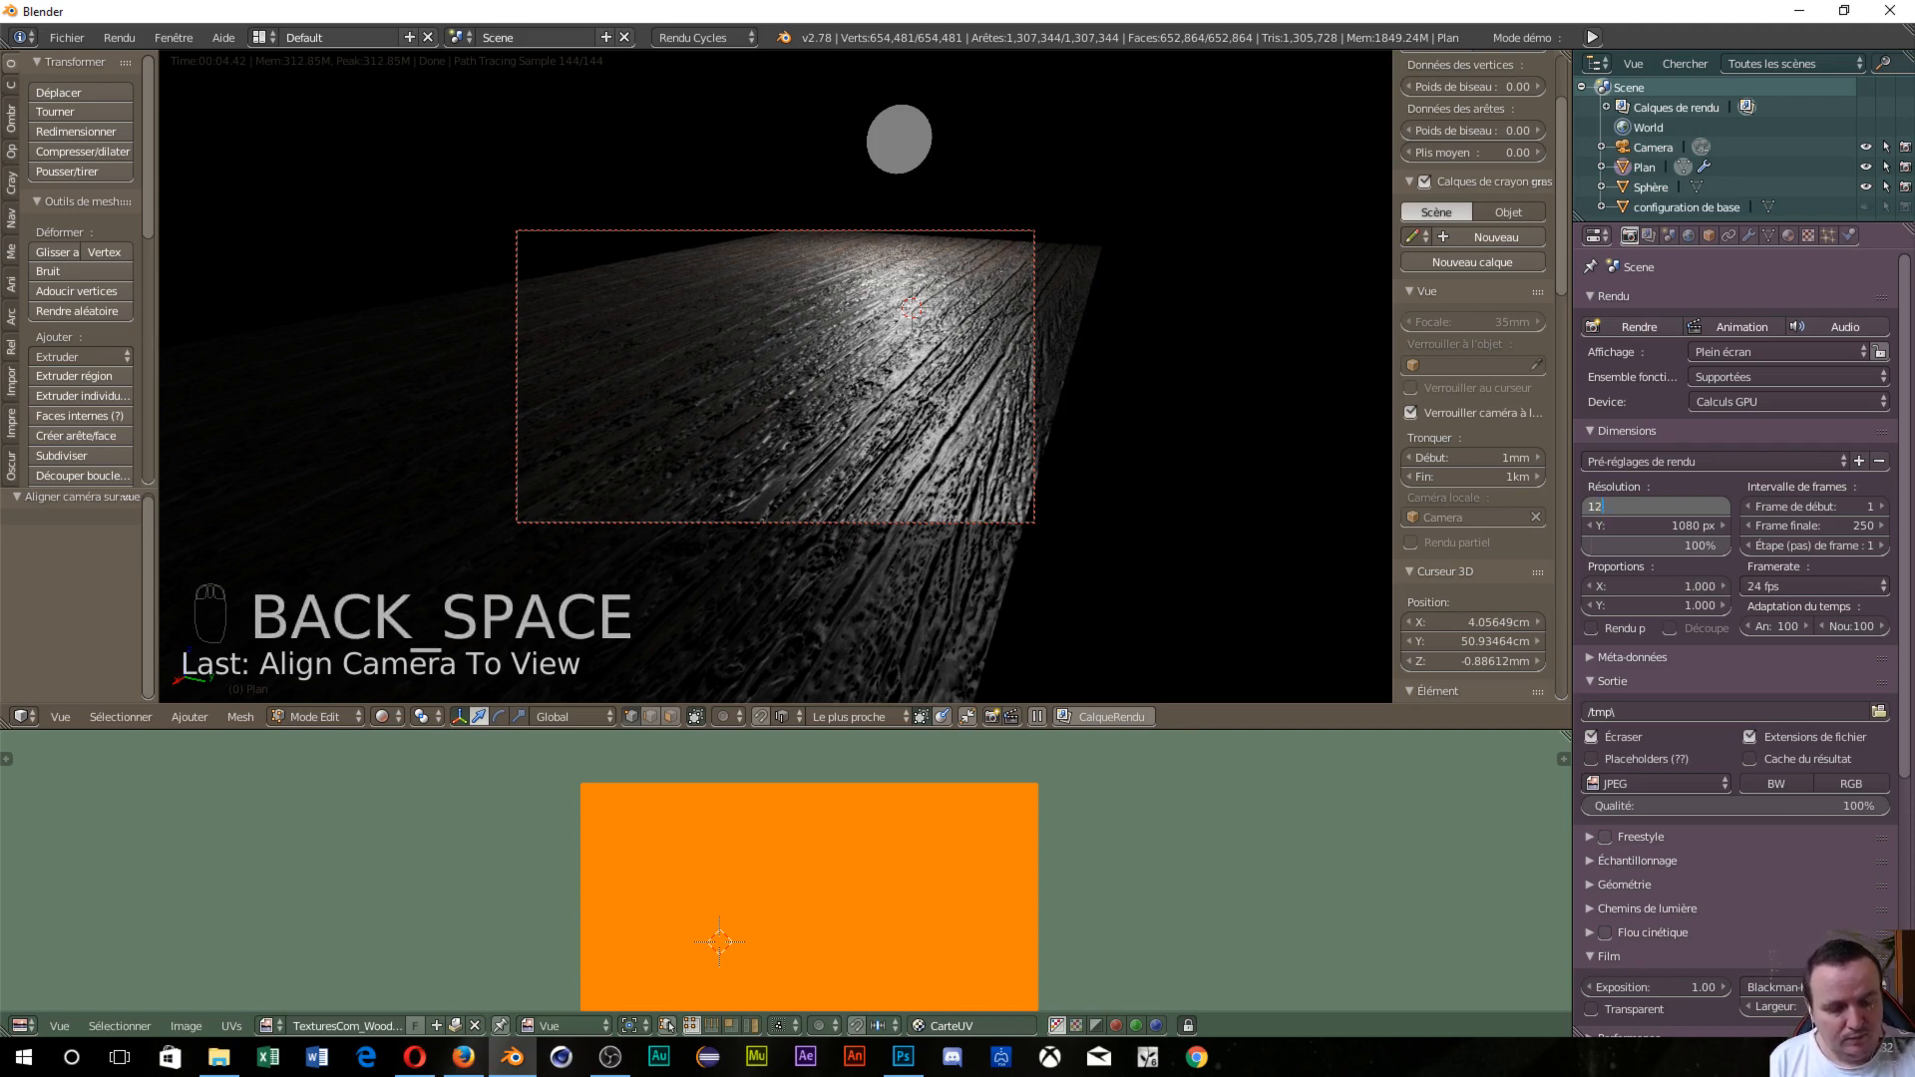
type("80")
key("Tab")
type("720")
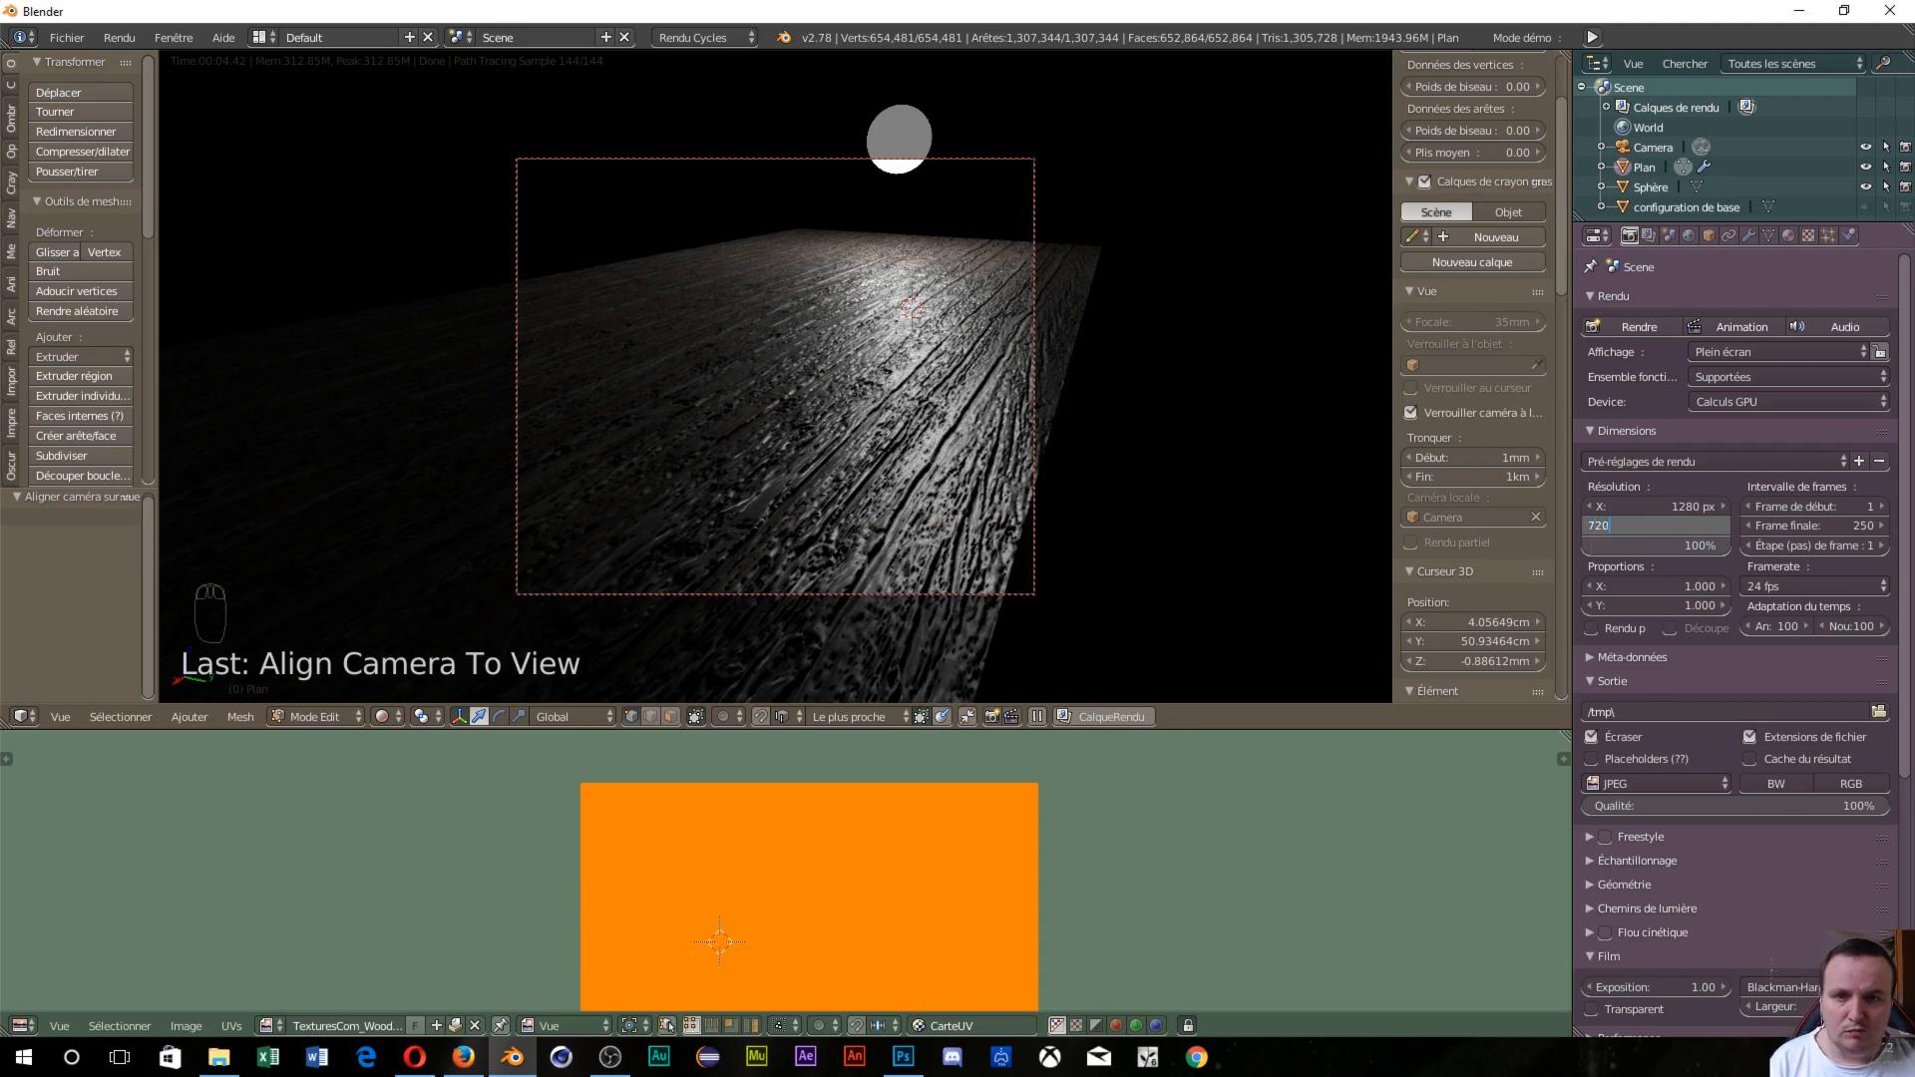
key("Return")
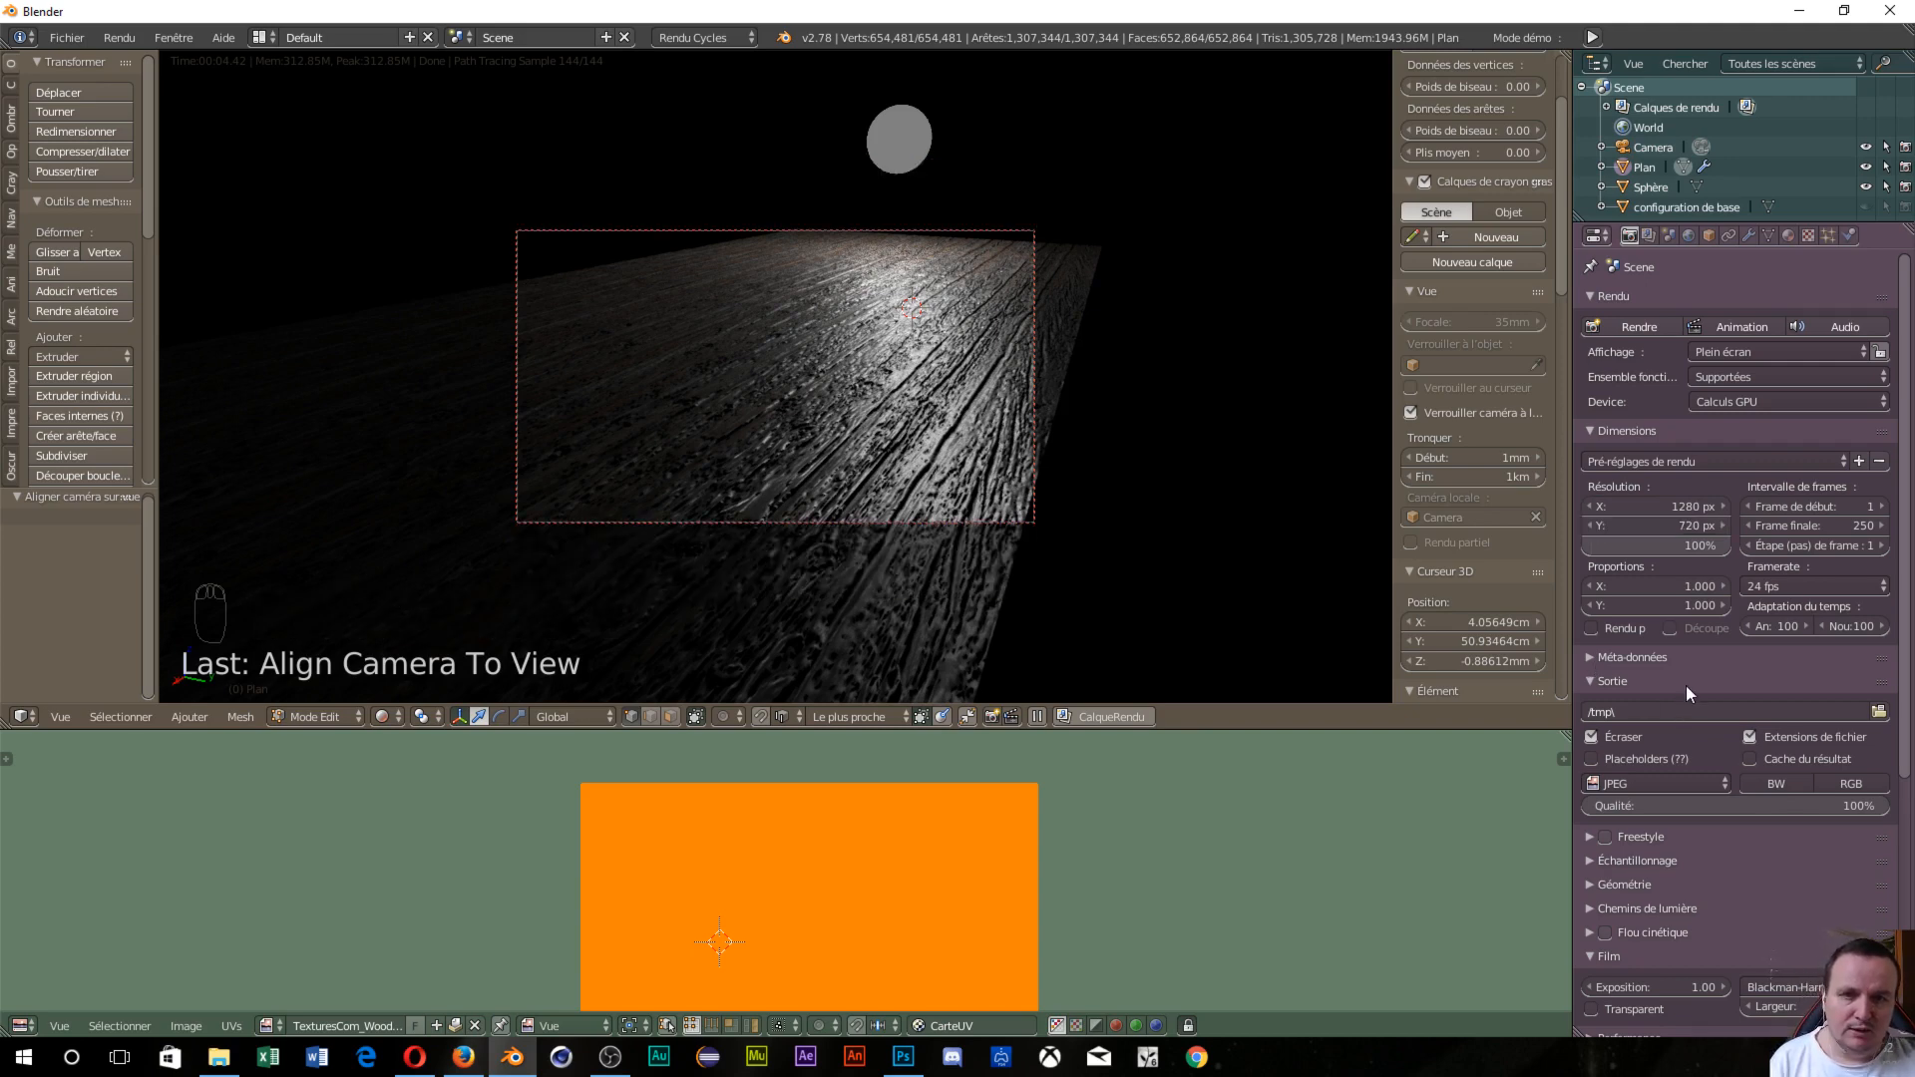
Apply the Final sampling preset.
scroll(1775, 758, "down", 1)
scroll(1776, 766, "down", 2)
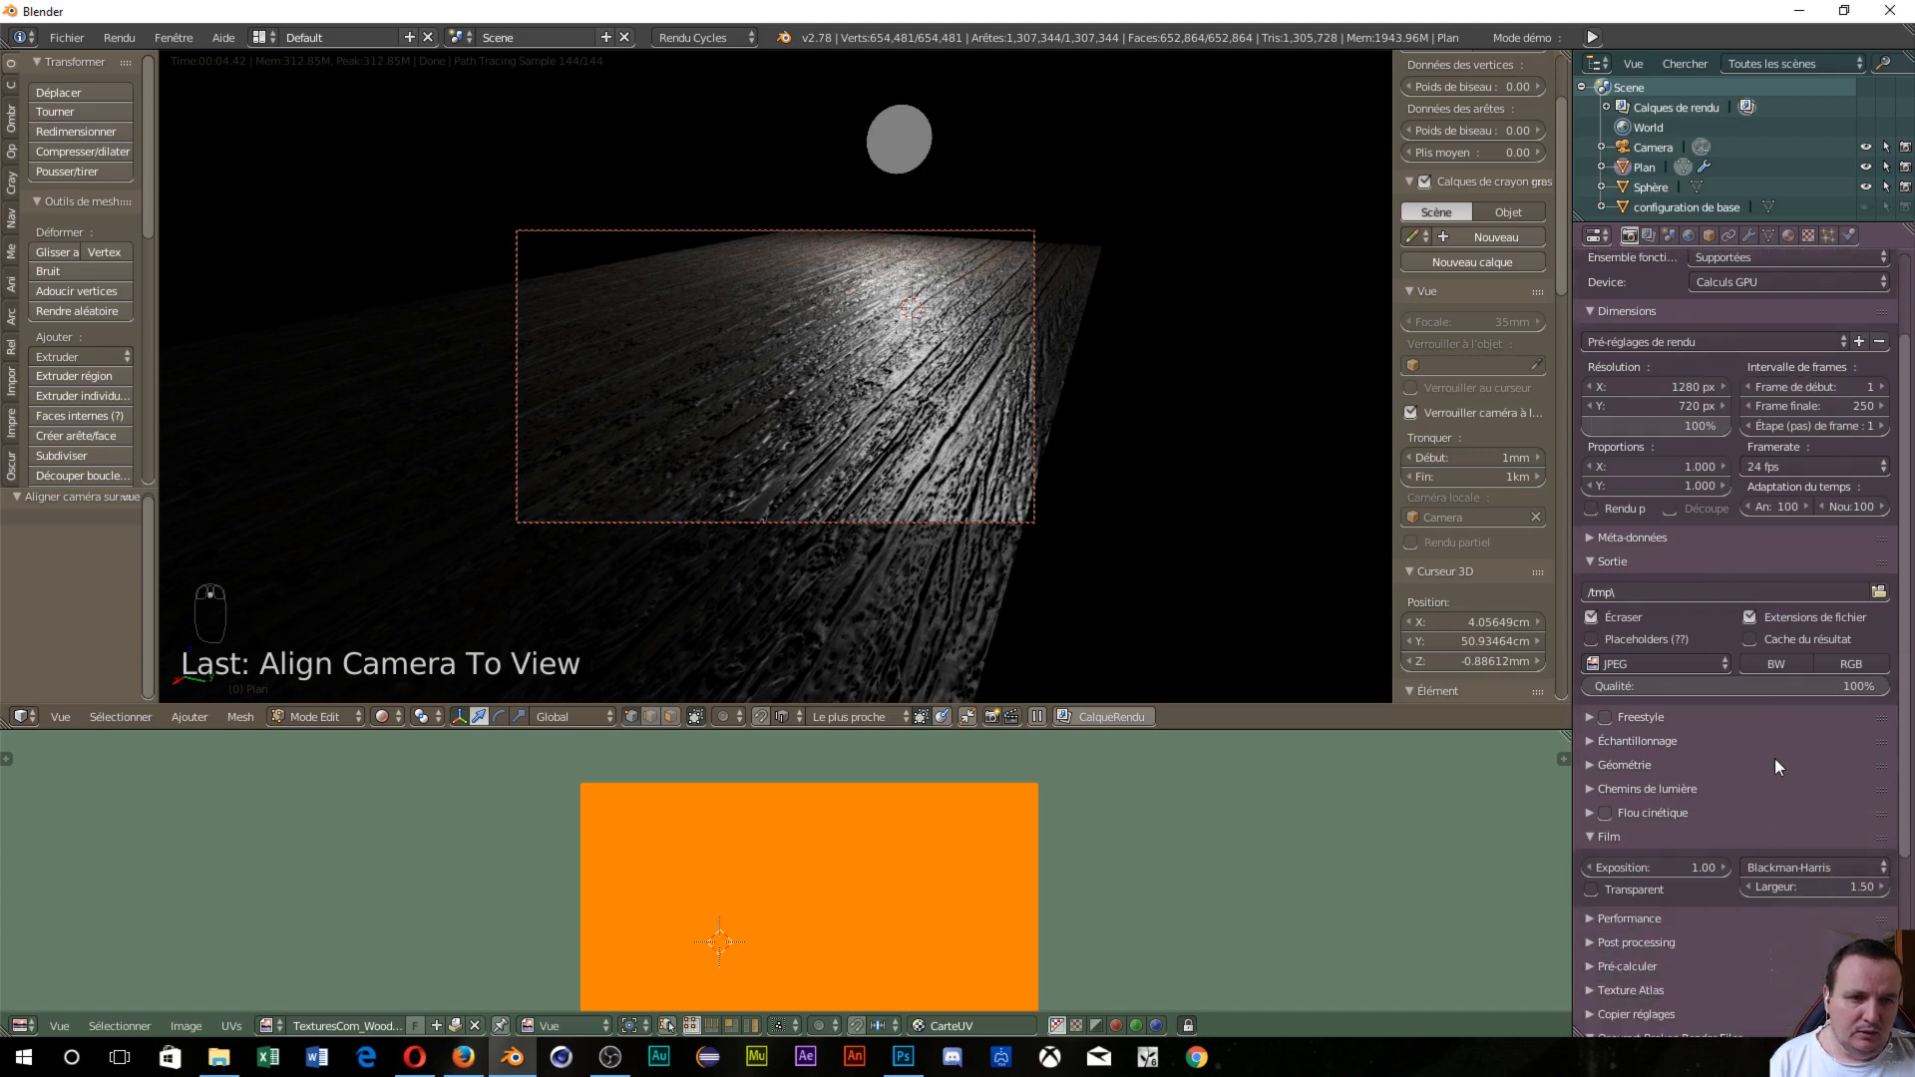
left_click(1598, 744)
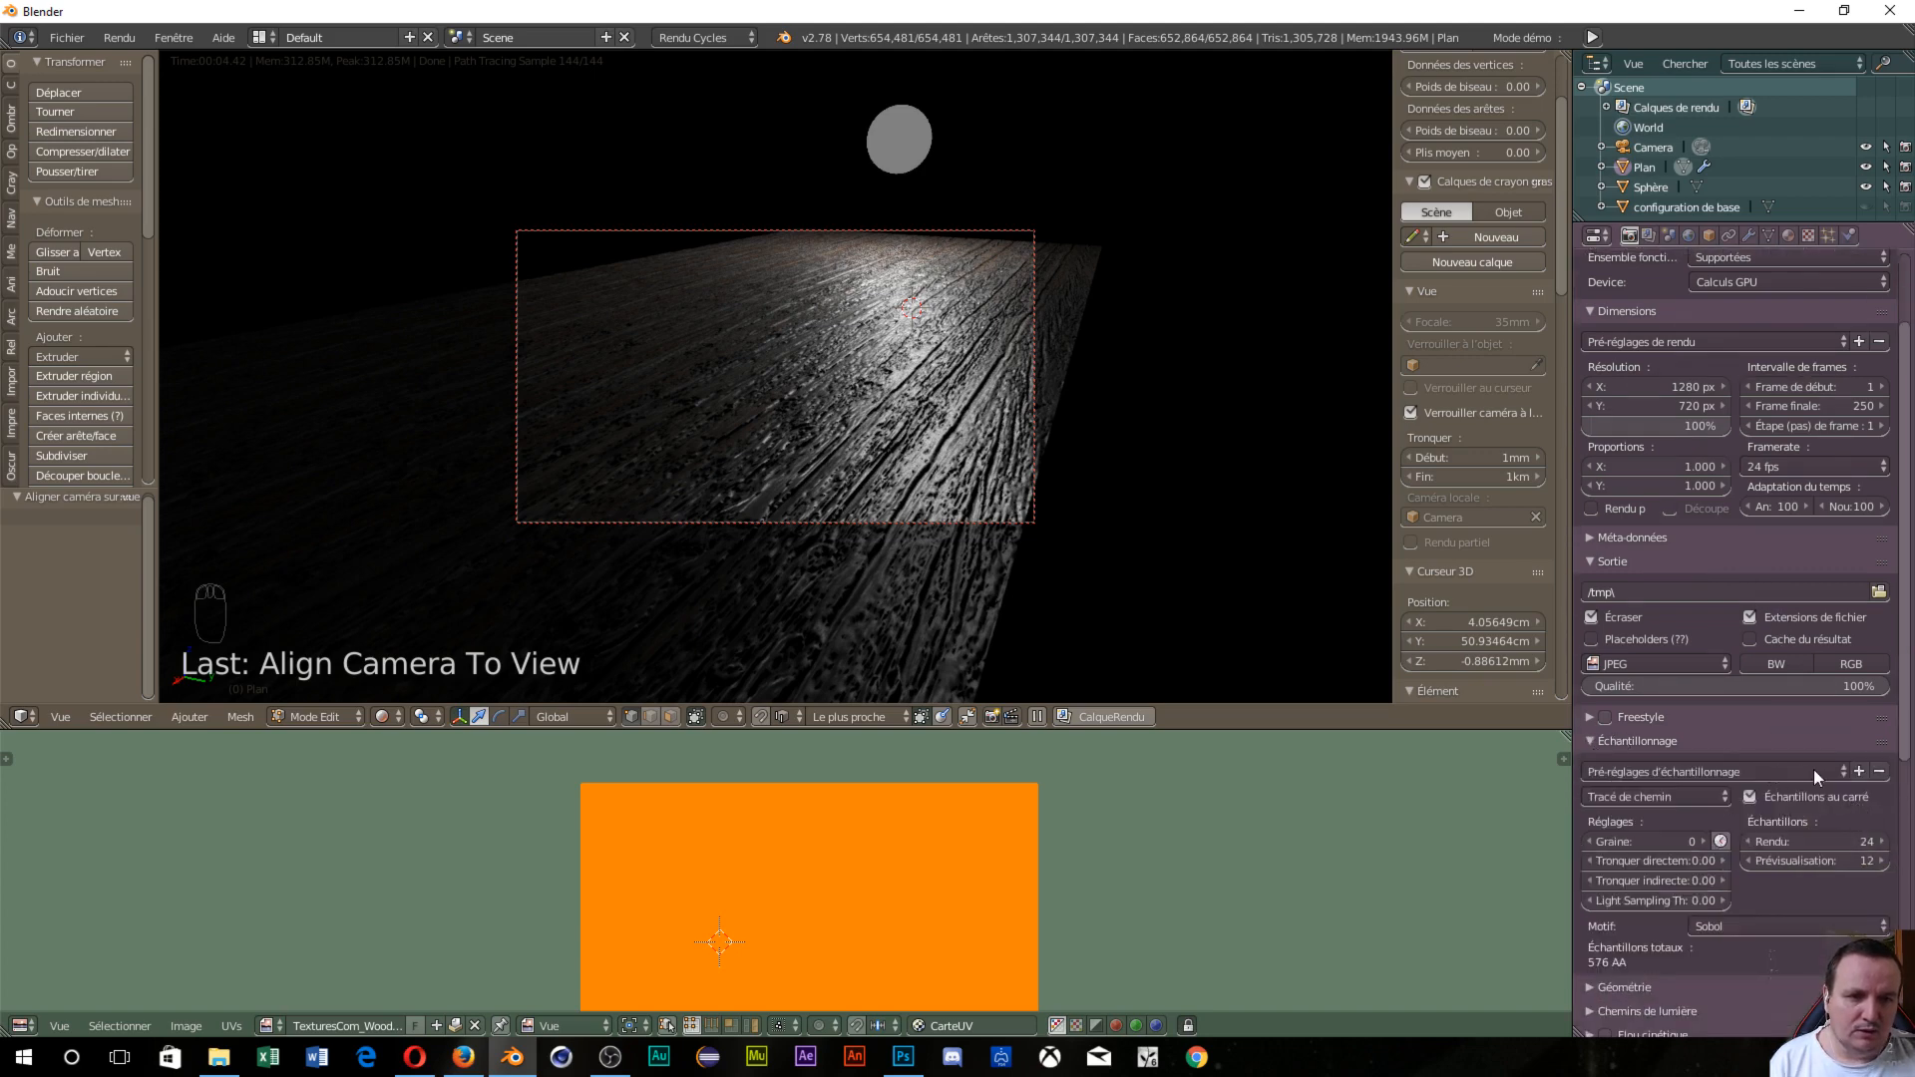
left_click(1845, 772)
left_click(1845, 775)
left_click(1775, 794)
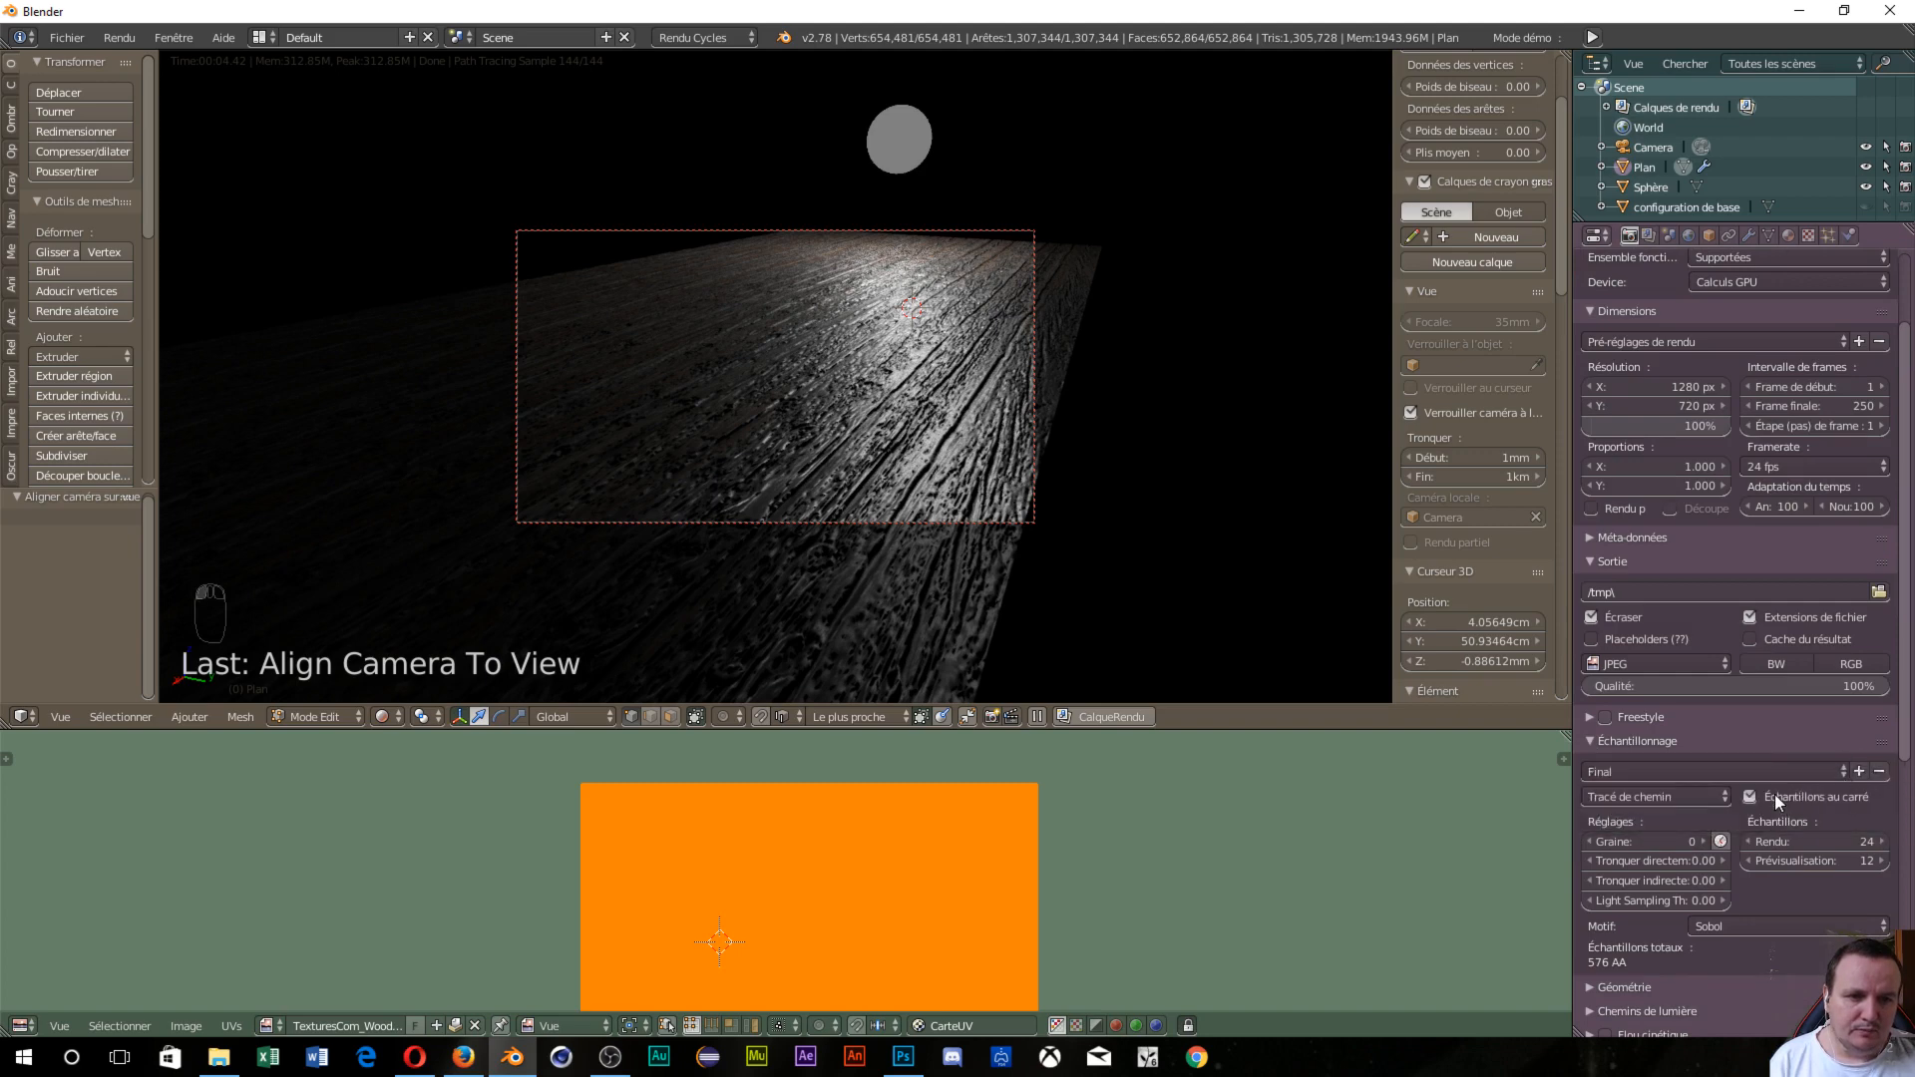
scroll(1735, 558, "up", 3)
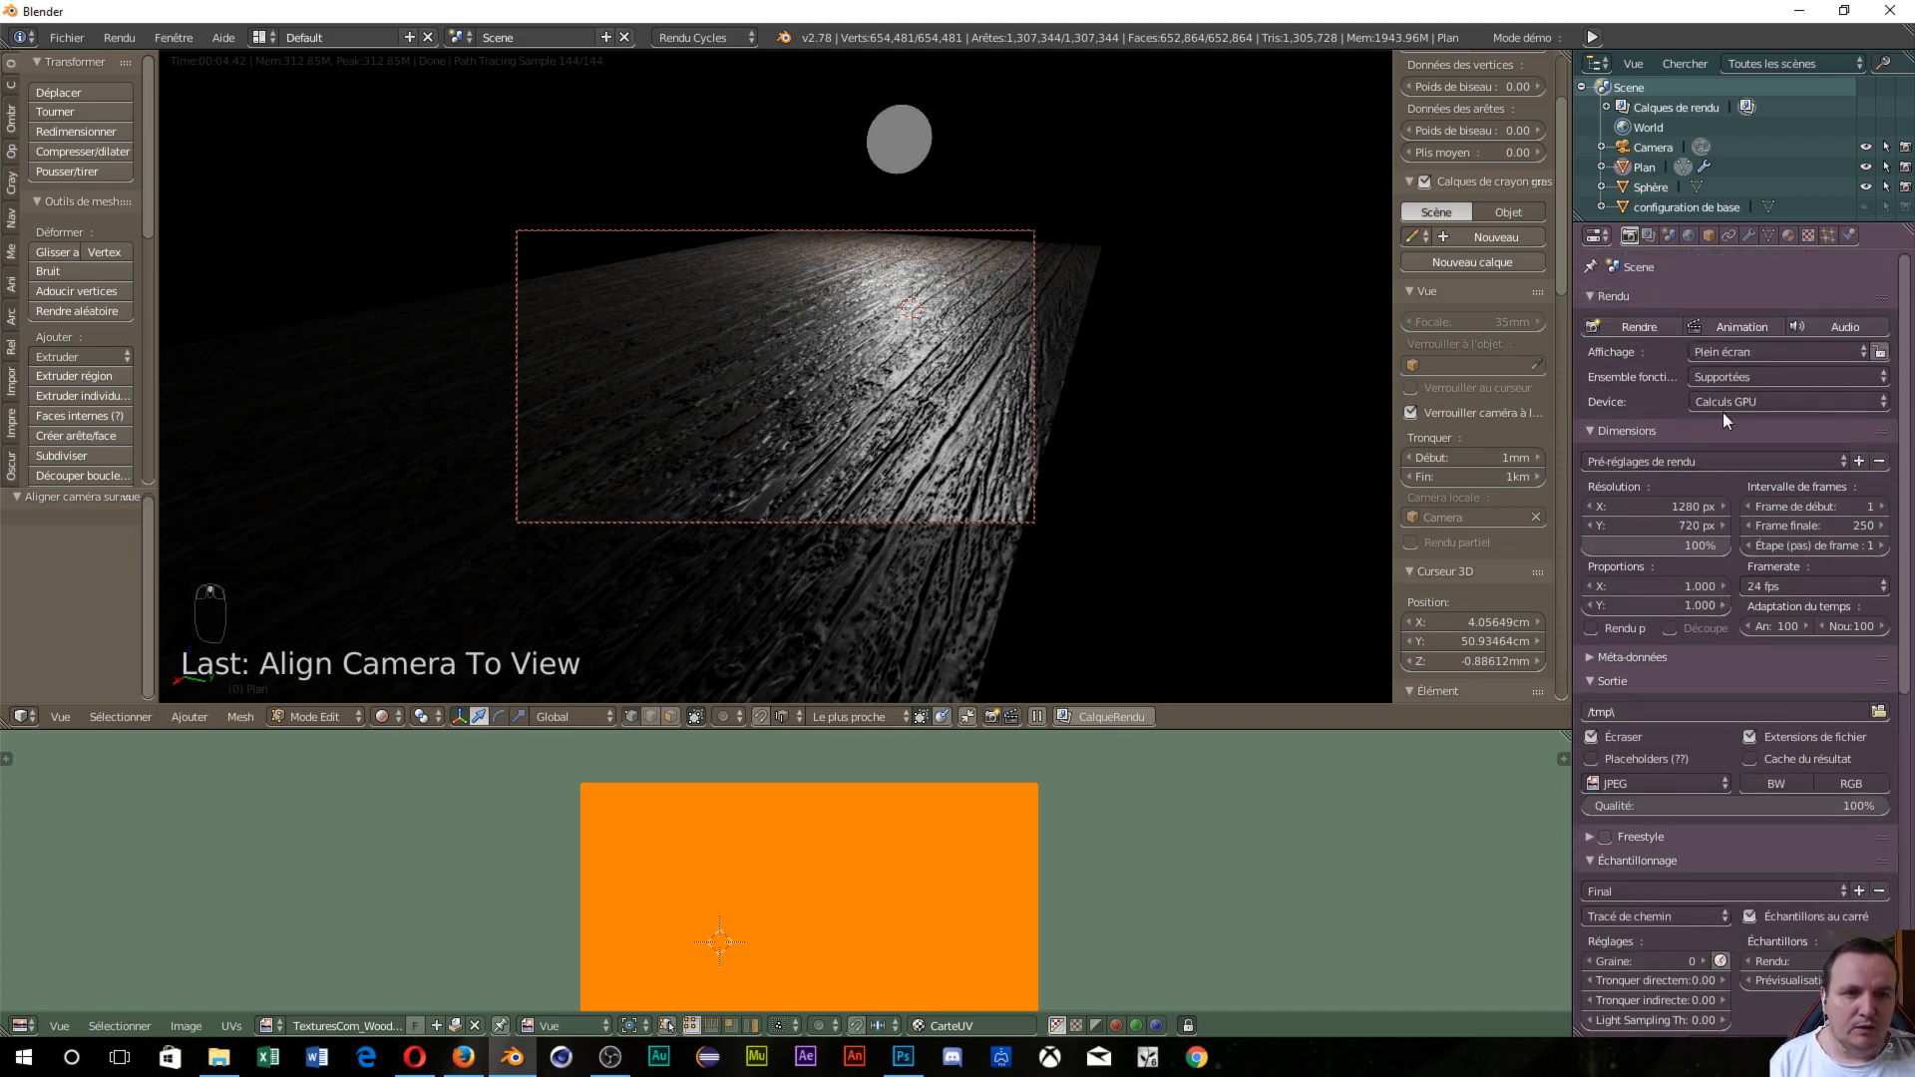
Render the framed image, then return the plane to Edit Mode and show its Displace modifier.
left_click(1636, 327)
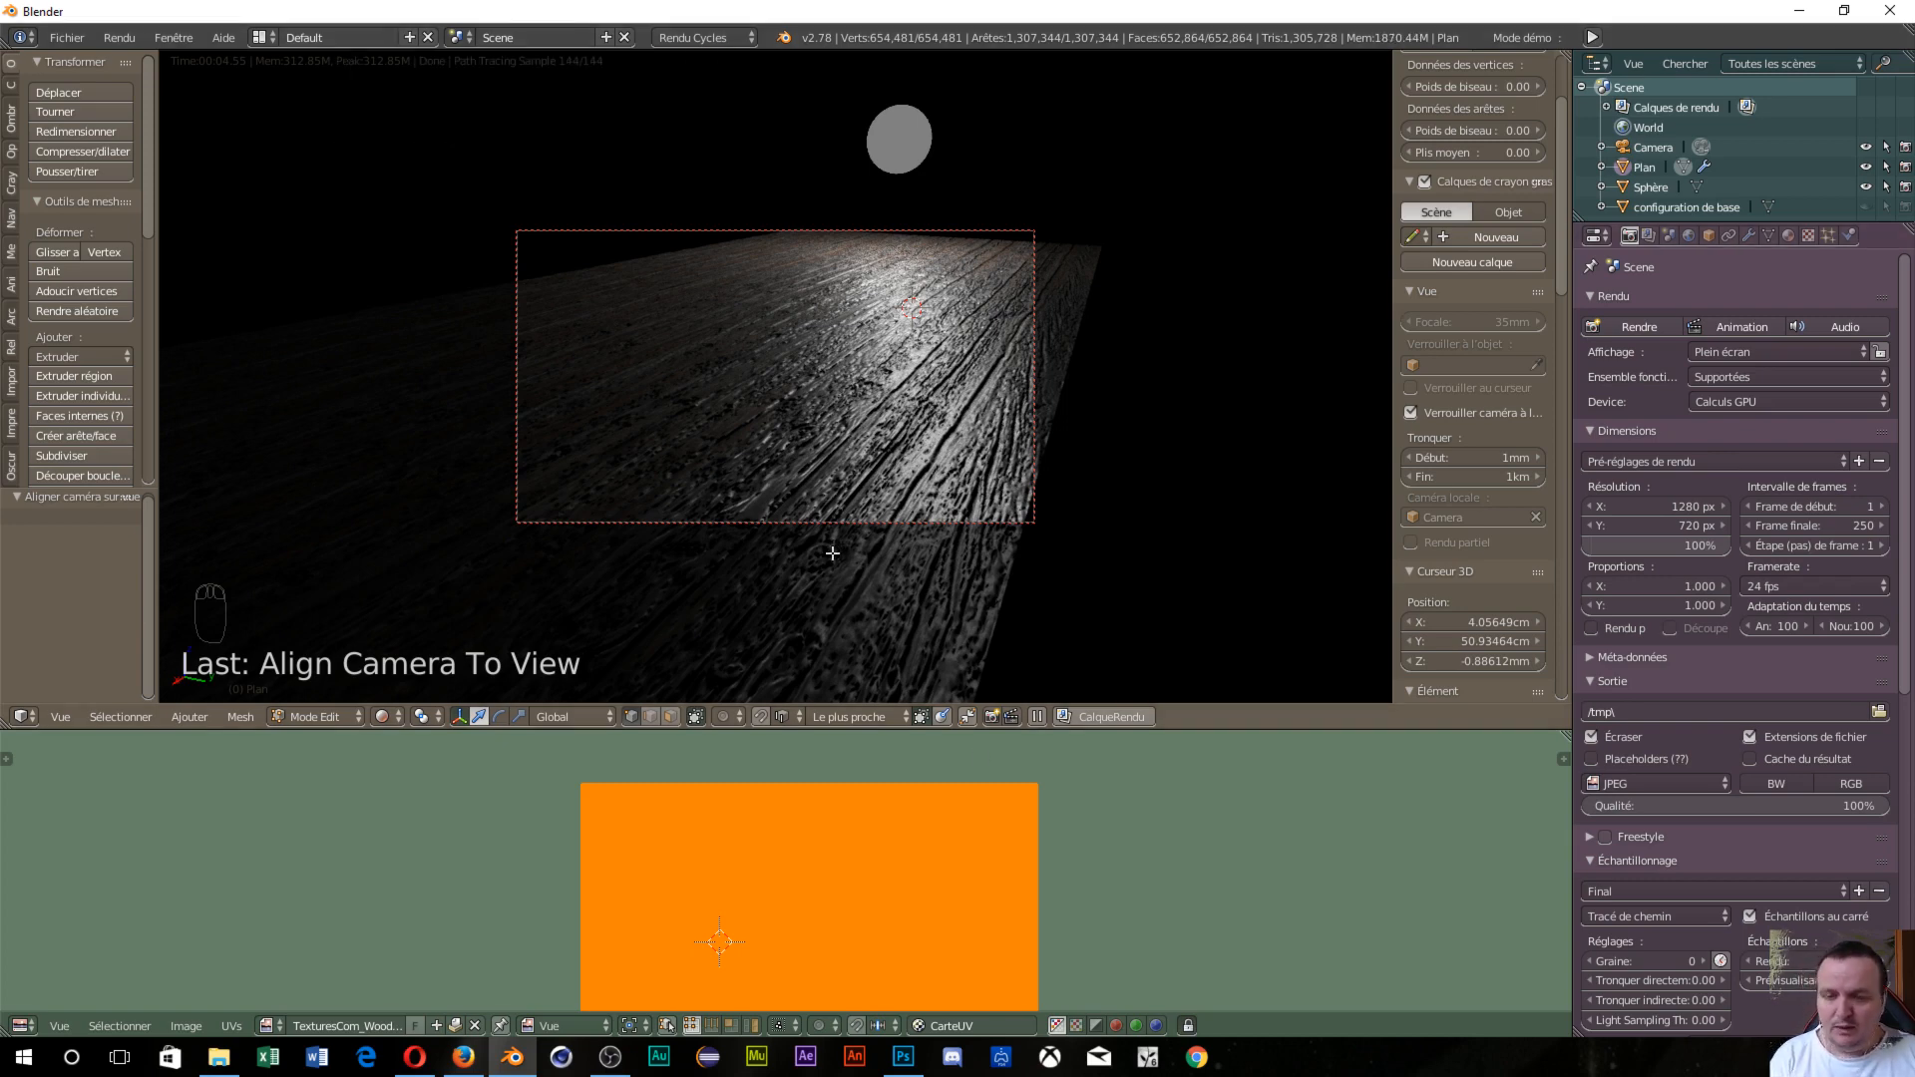
key("Tab")
left_click(973, 553)
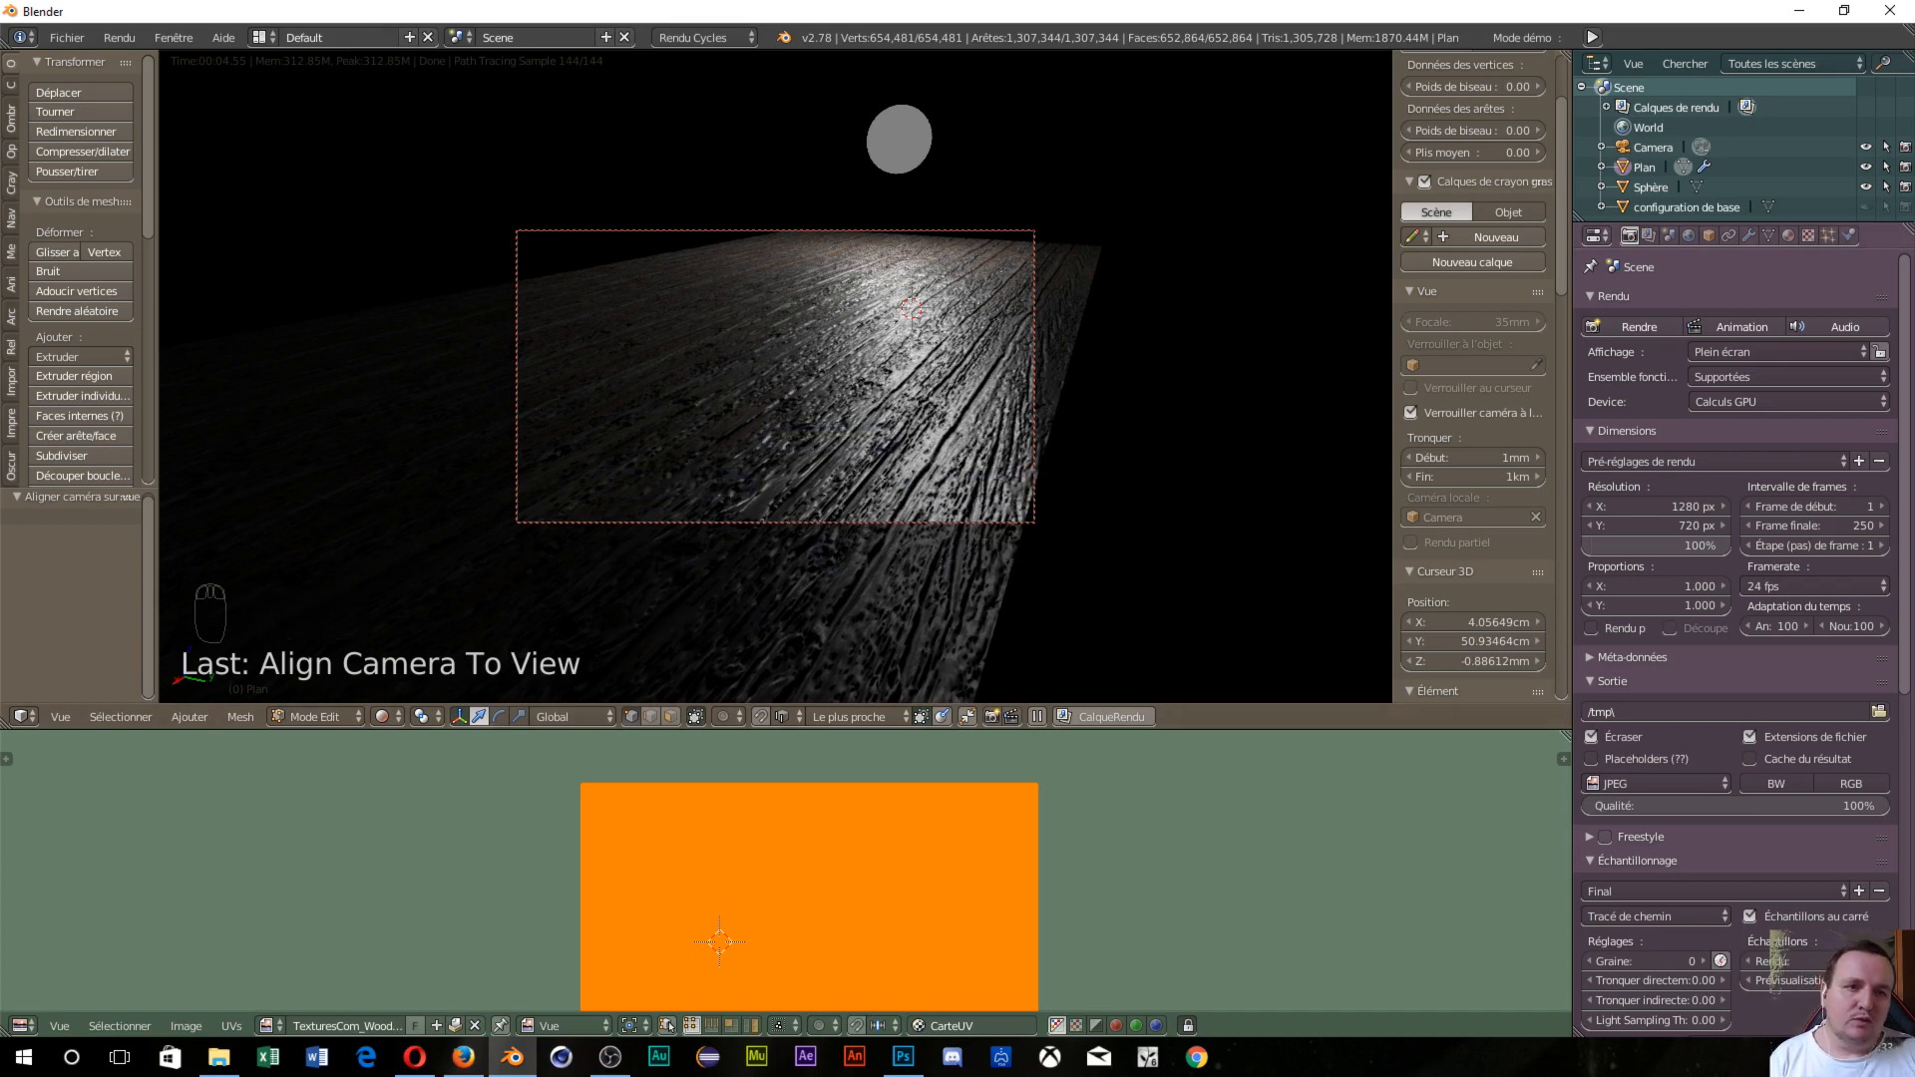
left_click(1751, 236)
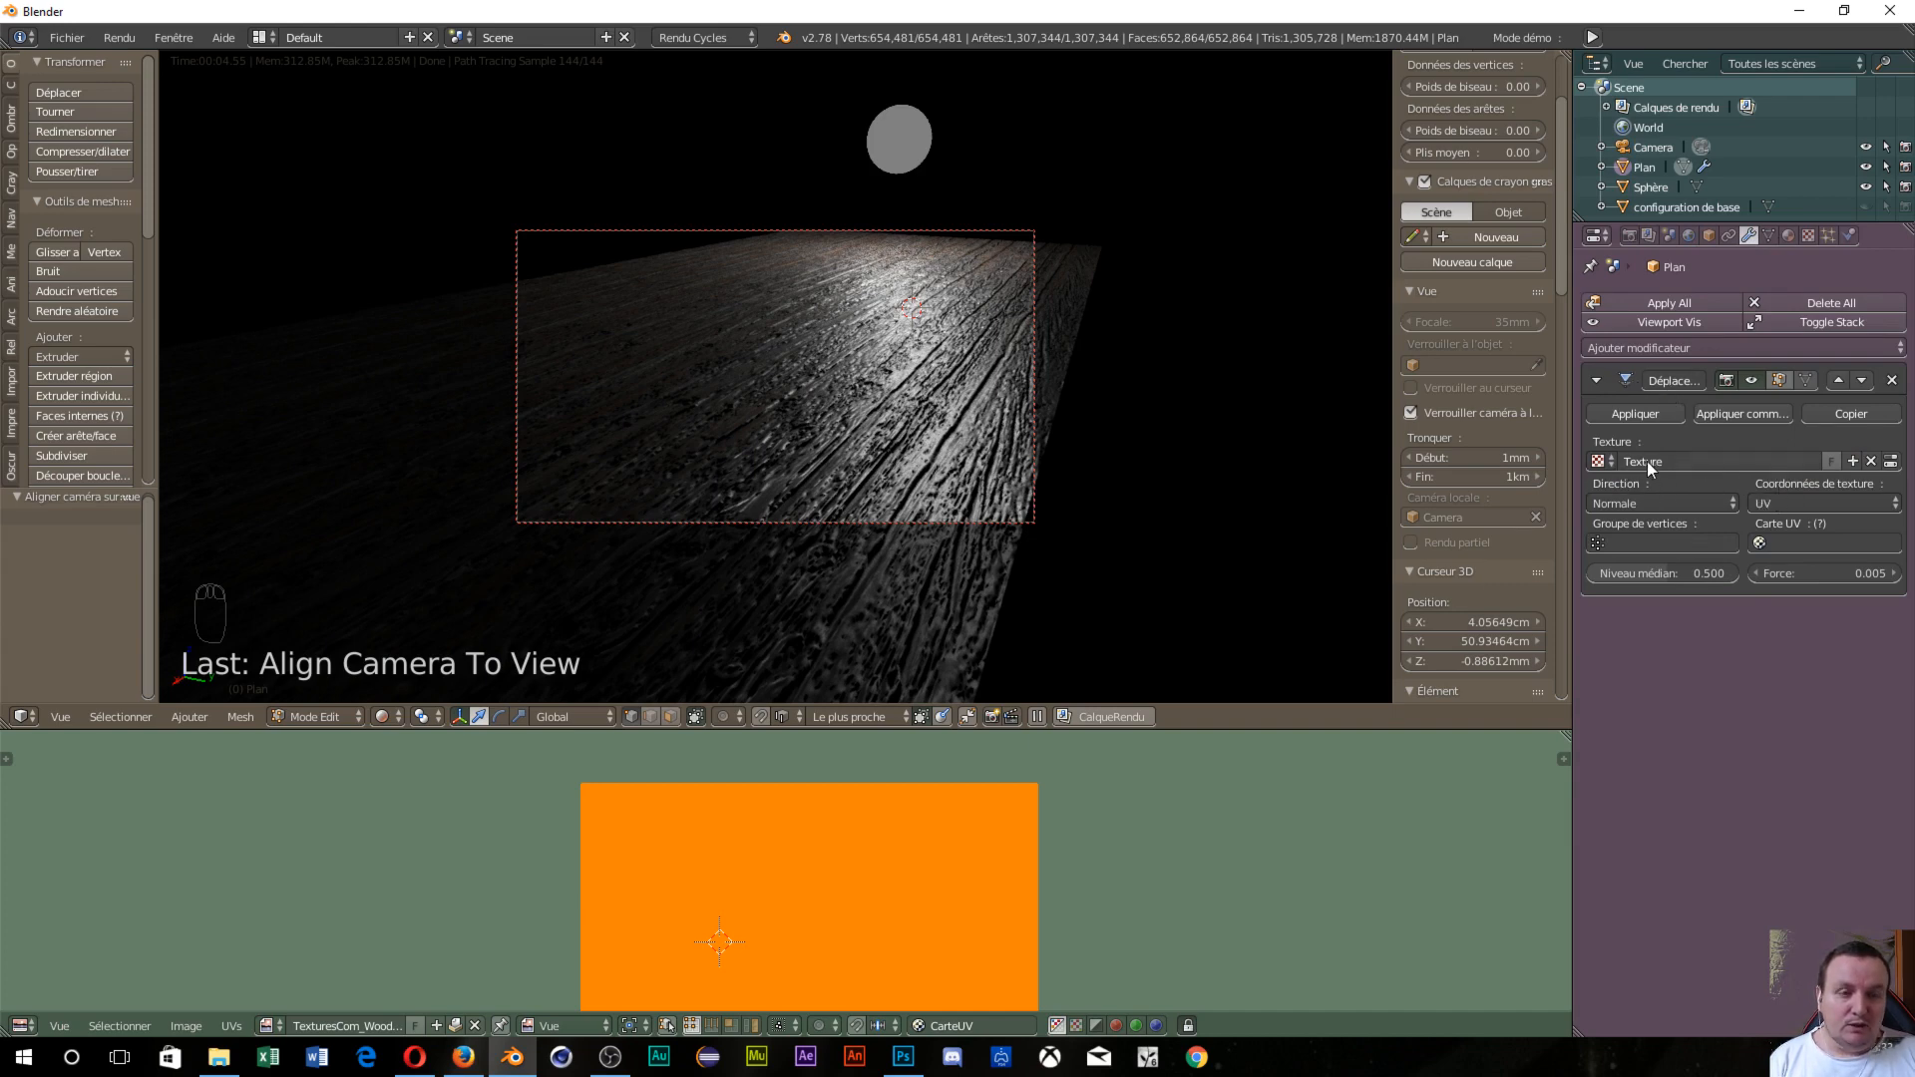
left_click(1808, 237)
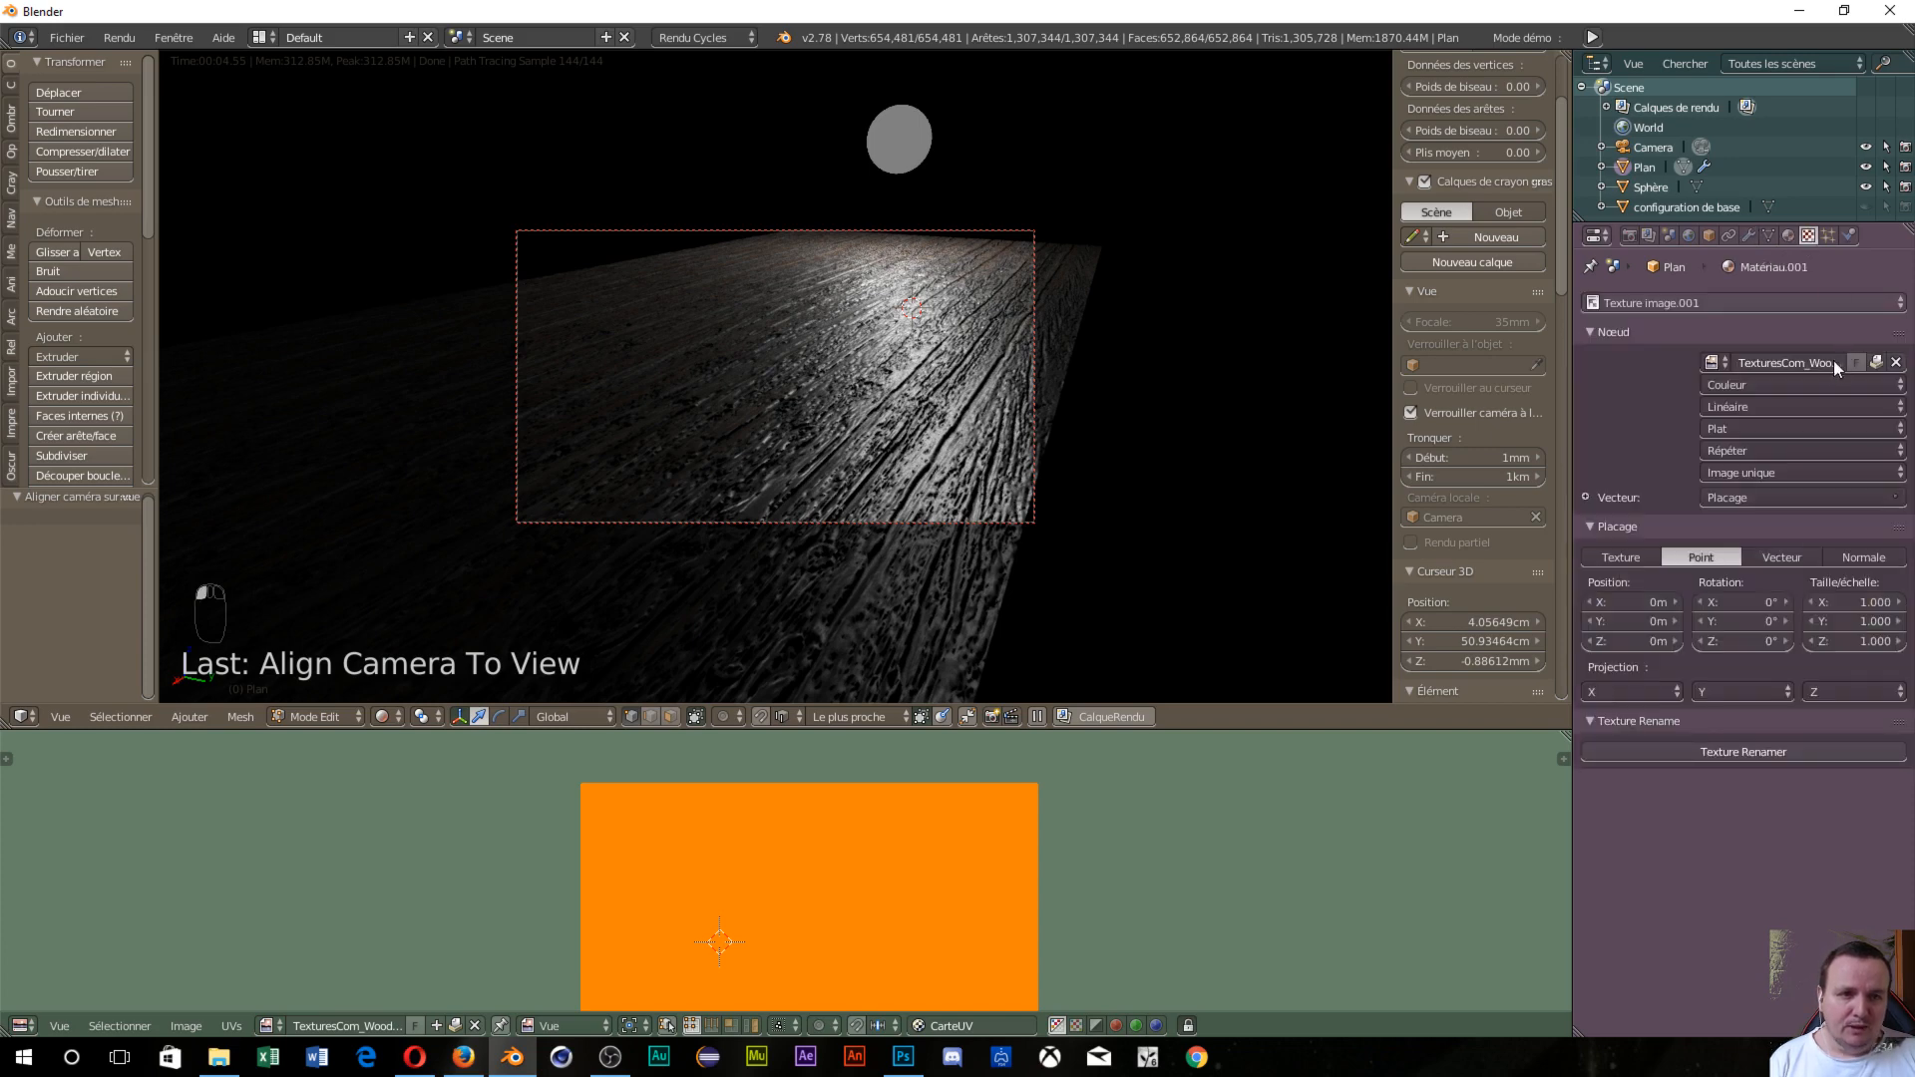
left_click(1689, 303)
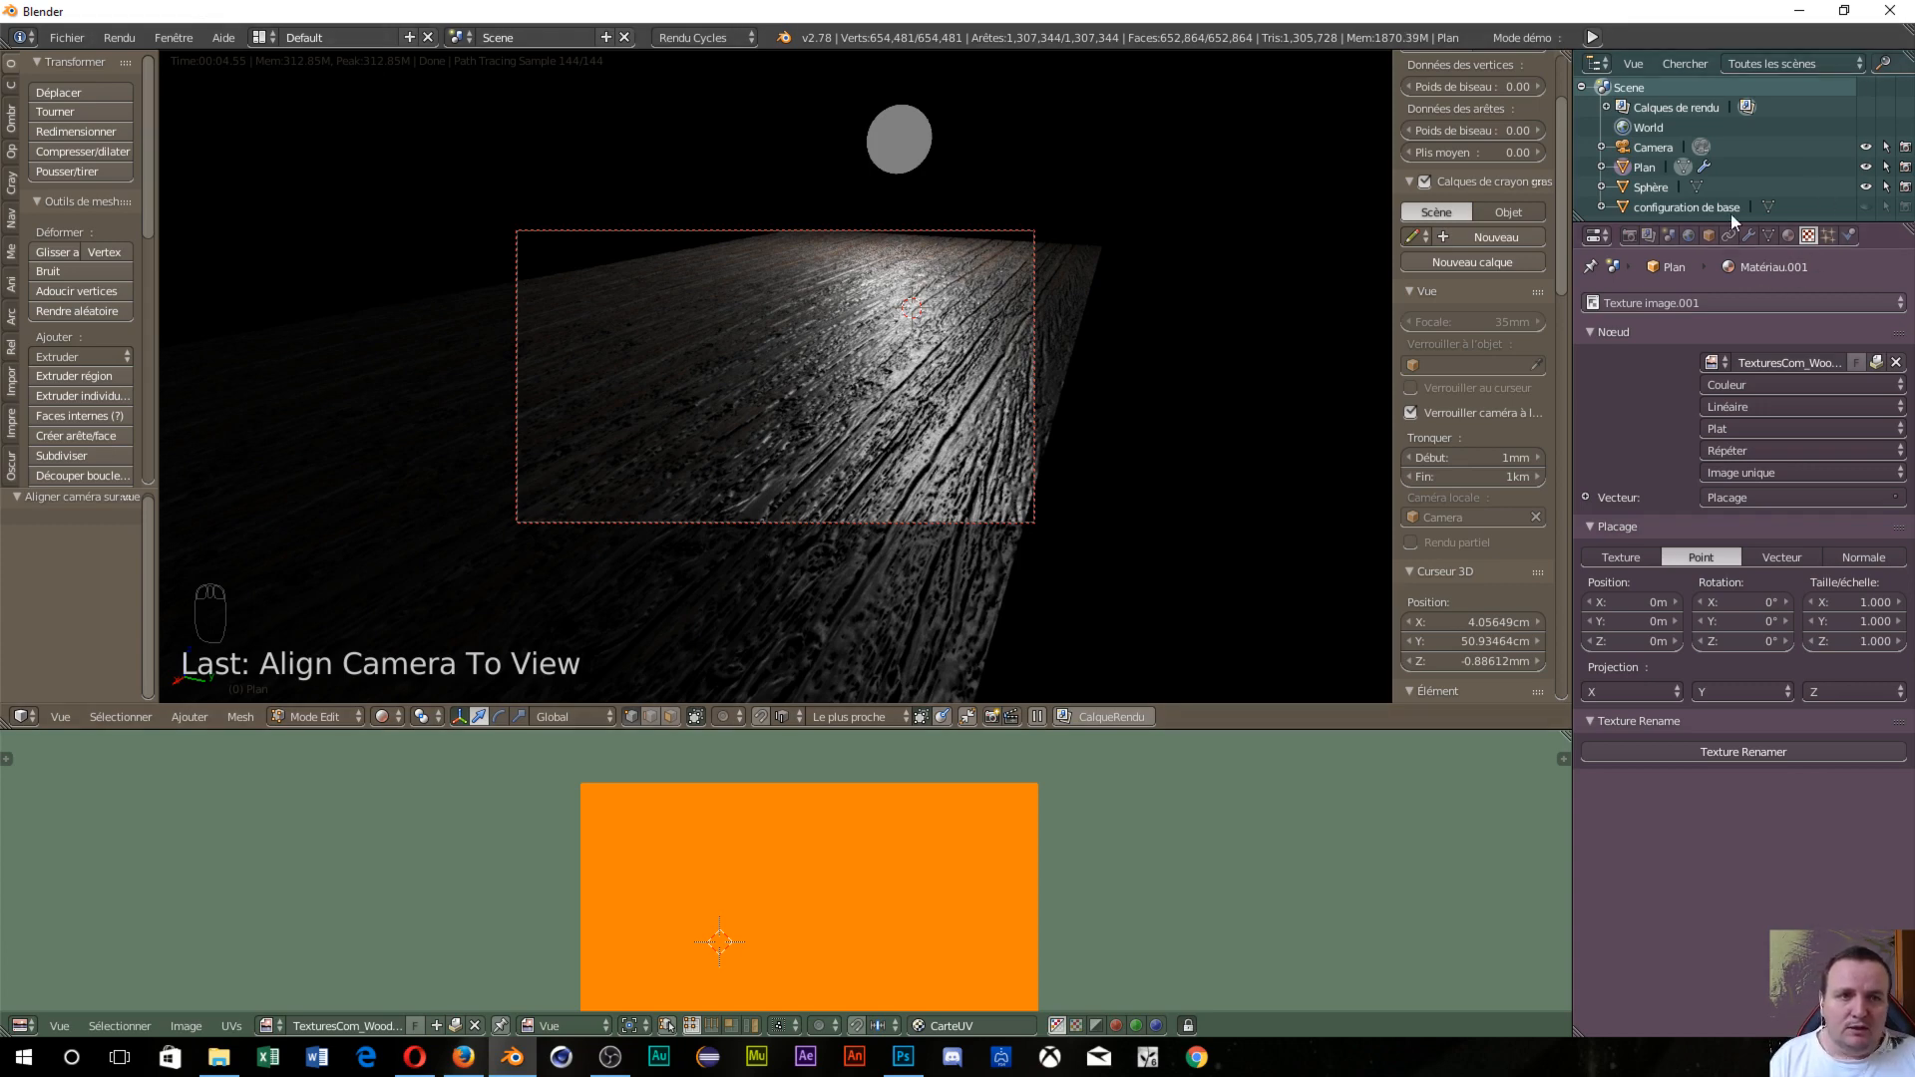
left_click(1750, 236)
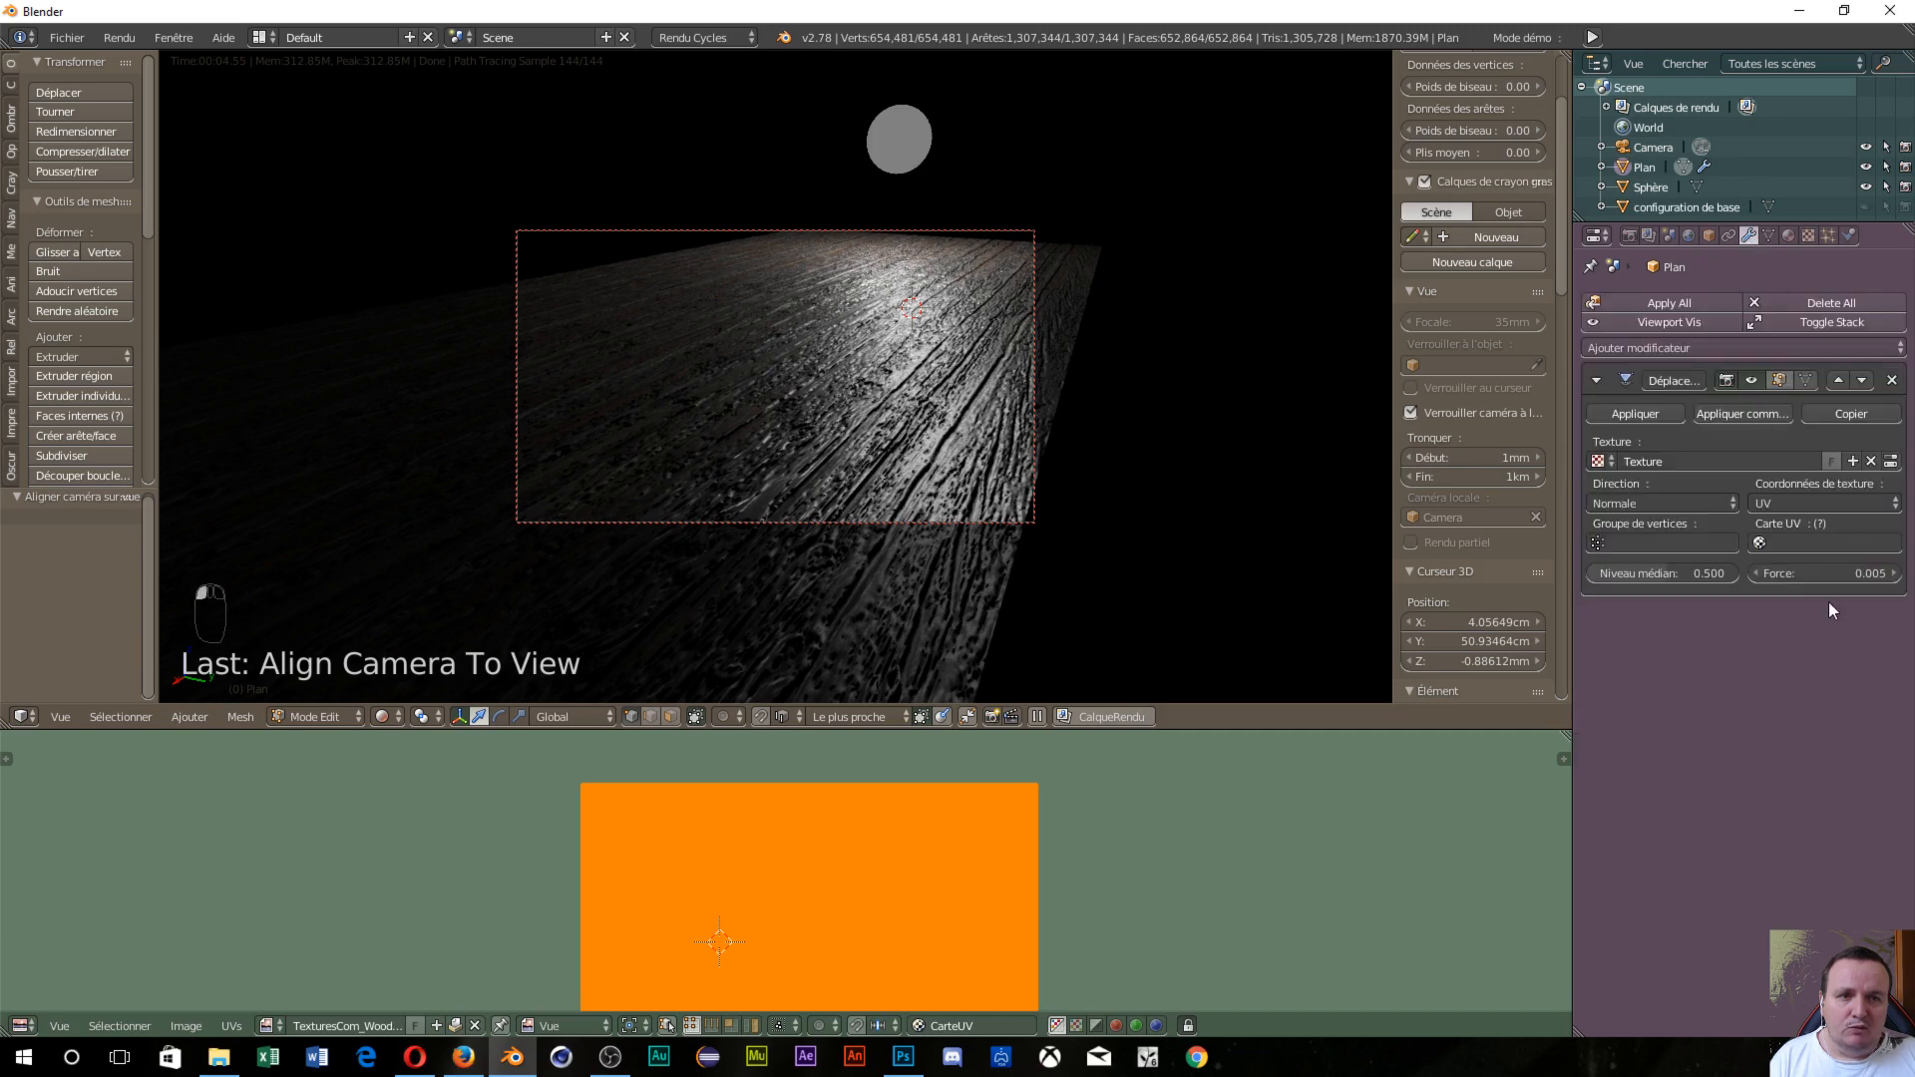